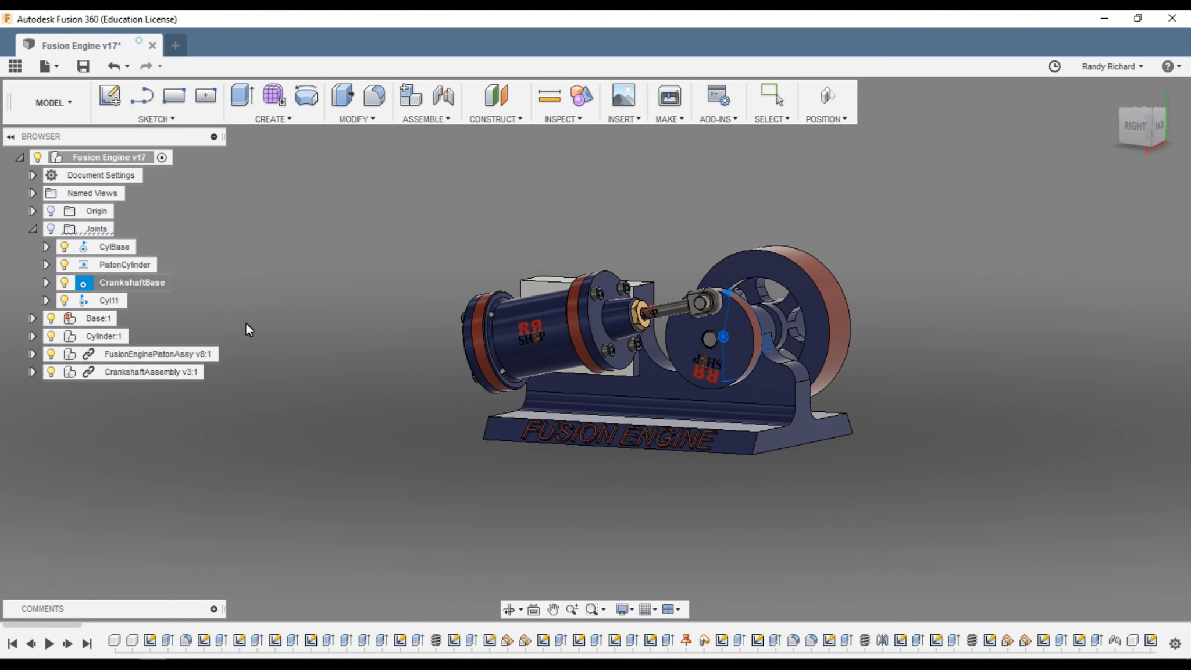
- Stop the CrankshaftBase joint animation and accept the CylBase joint limits with the rest position enabled at 0.0 deg
{"action": "key", "text": "Escape"}
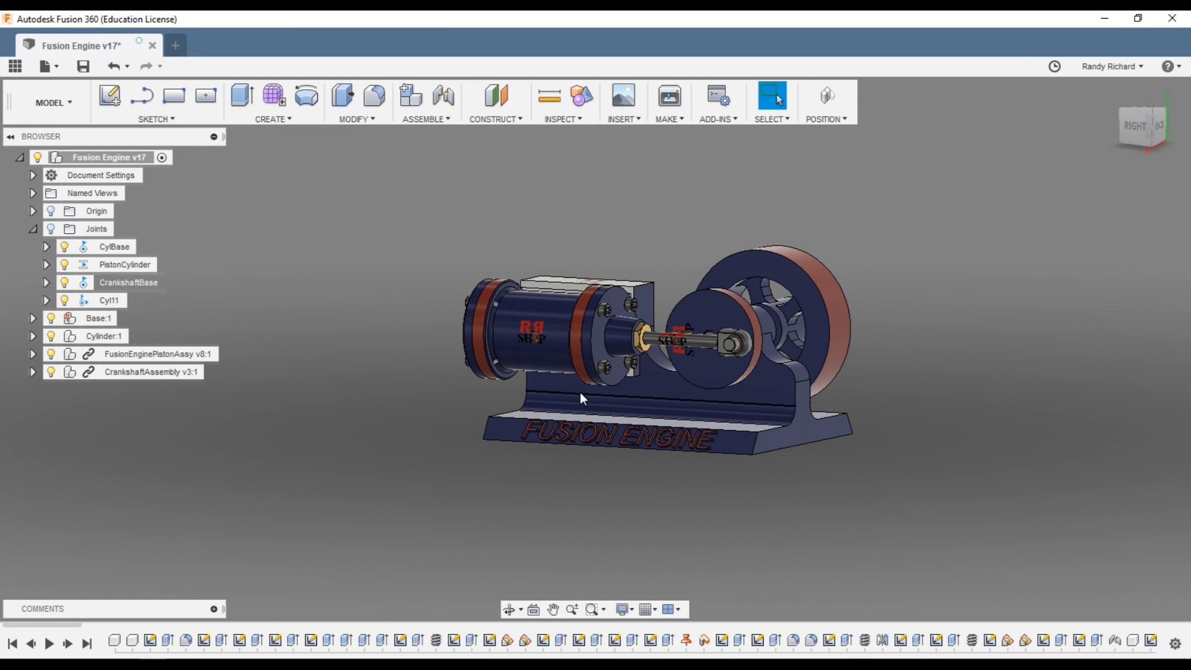
{"action": "left_click", "coordinate": [1126, 138]}
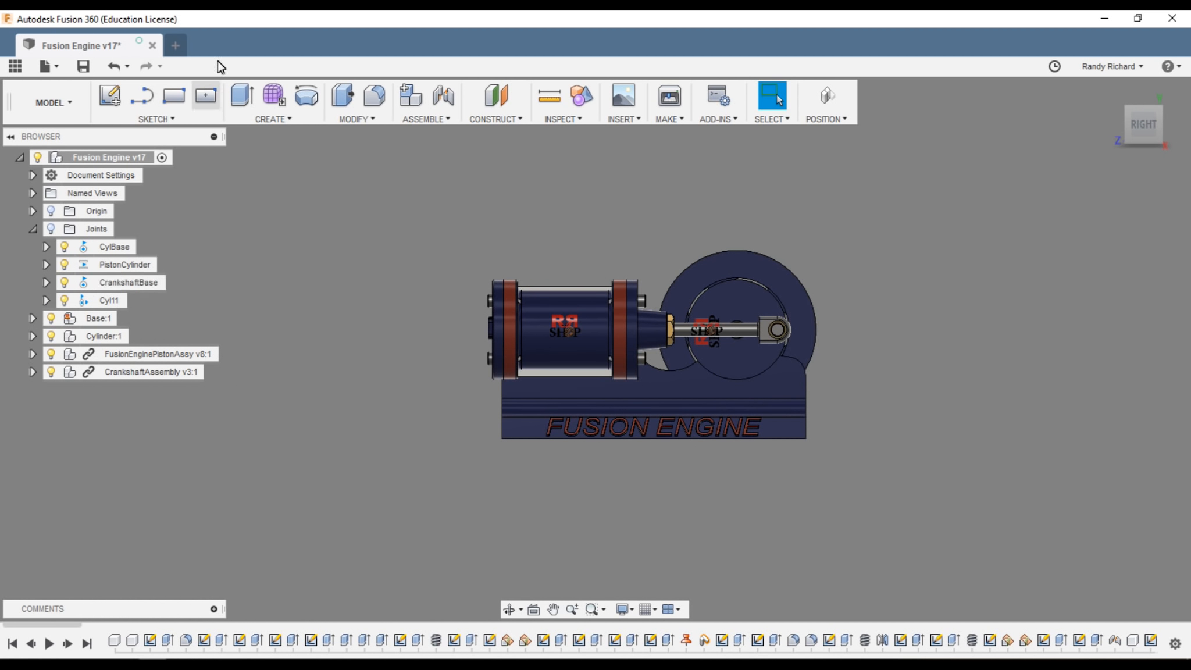
{"action": "right_click", "coordinate": [122, 244]}
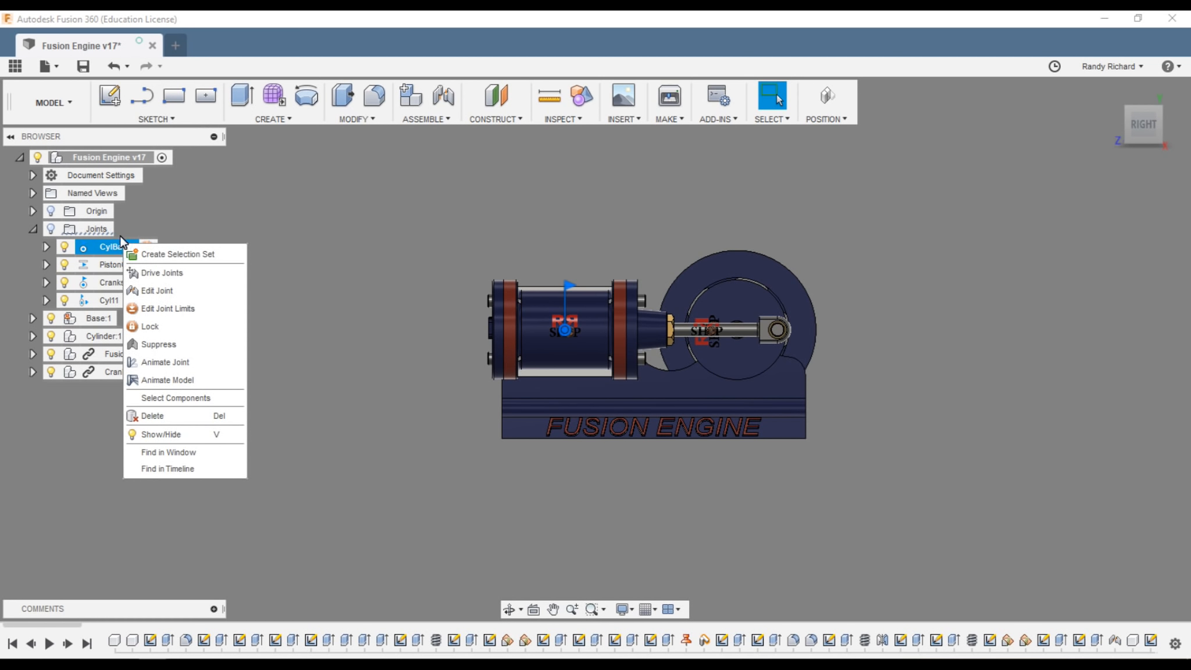
{"action": "left_click", "coordinate": [196, 309]}
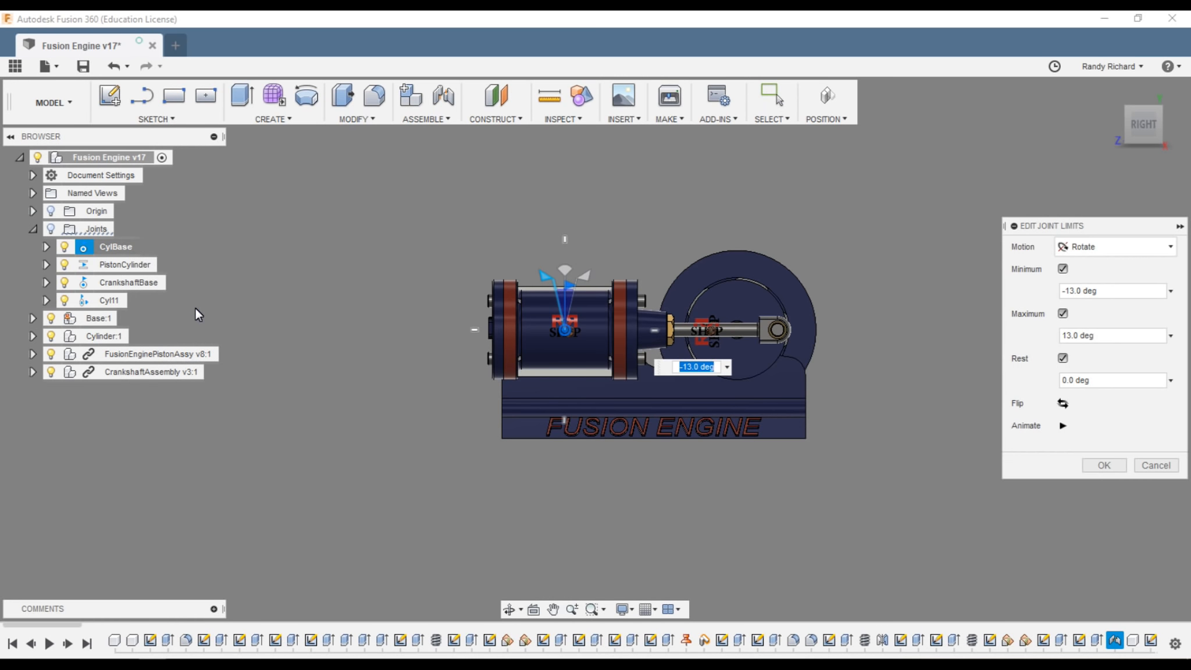
{"action": "left_click", "coordinate": [1062, 358]}
{"action": "left_click", "coordinate": [1062, 358]}
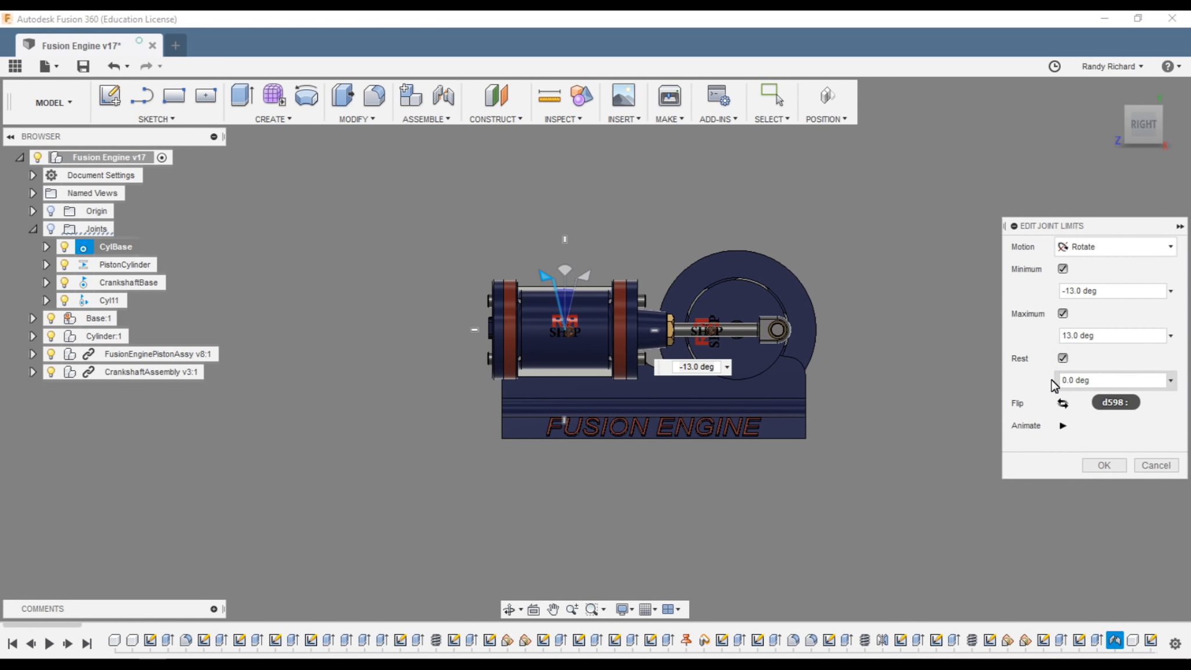
{"action": "left_click", "coordinate": [1110, 466]}
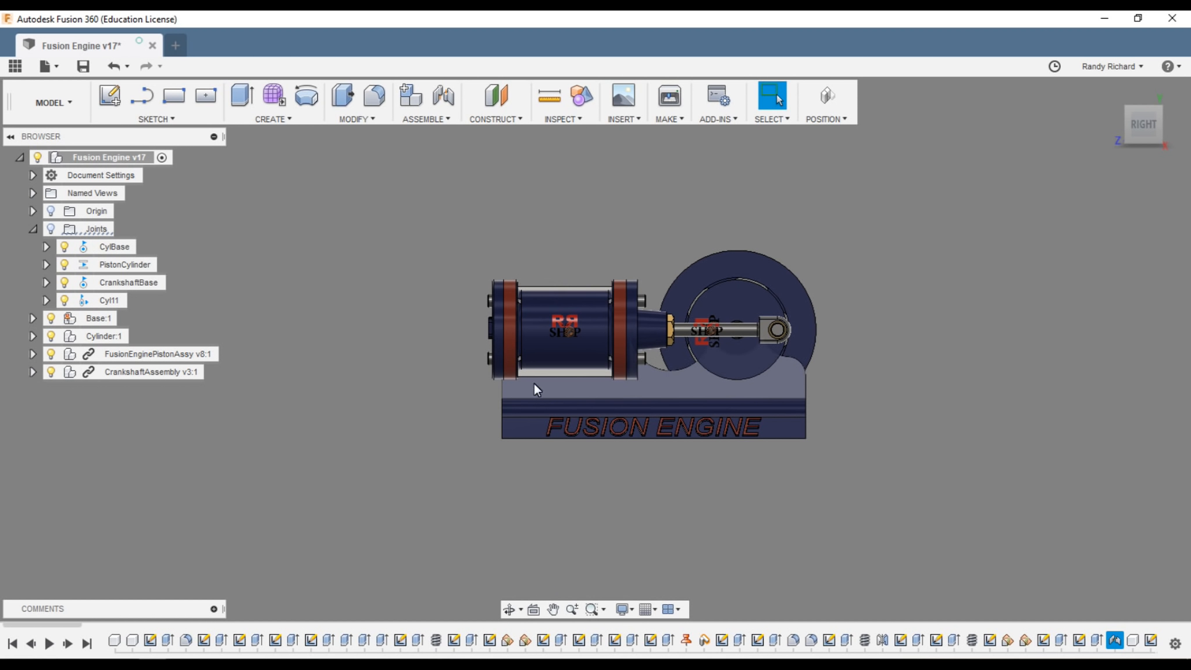
{"action": "scroll", "coordinate": [426, 426], "scroll_direction": "up", "scroll_amount": 2}
{"action": "scroll", "coordinate": [389, 444], "scroll_direction": "down", "scroll_amount": 4}
{"action": "scroll", "coordinate": [701, 384], "scroll_direction": "up", "scroll_amount": 2}
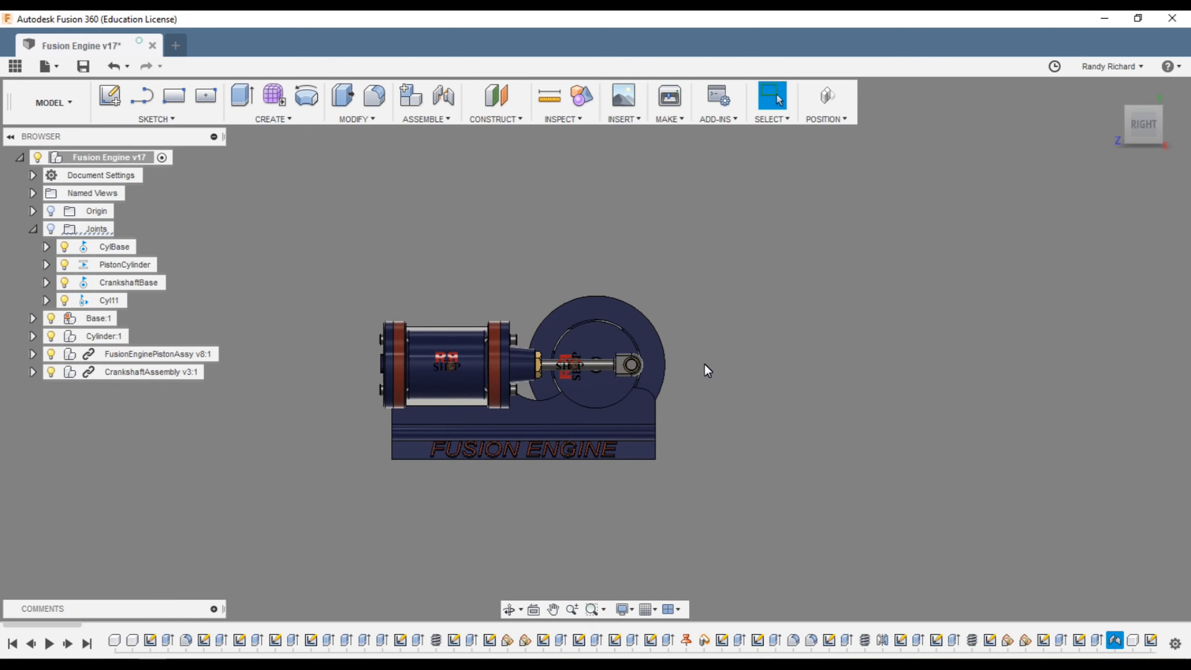
{"action": "scroll", "coordinate": [445, 381], "scroll_direction": "up", "scroll_amount": 2}
{"action": "mouse_move", "coordinate": [625, 322]}
{"action": "left_mouse_down"}
{"action": "mouse_move", "coordinate": [686, 341]}
{"action": "mouse_move", "coordinate": [582, 306]}
{"action": "mouse_move", "coordinate": [615, 320]}
{"action": "left_mouse_up"}
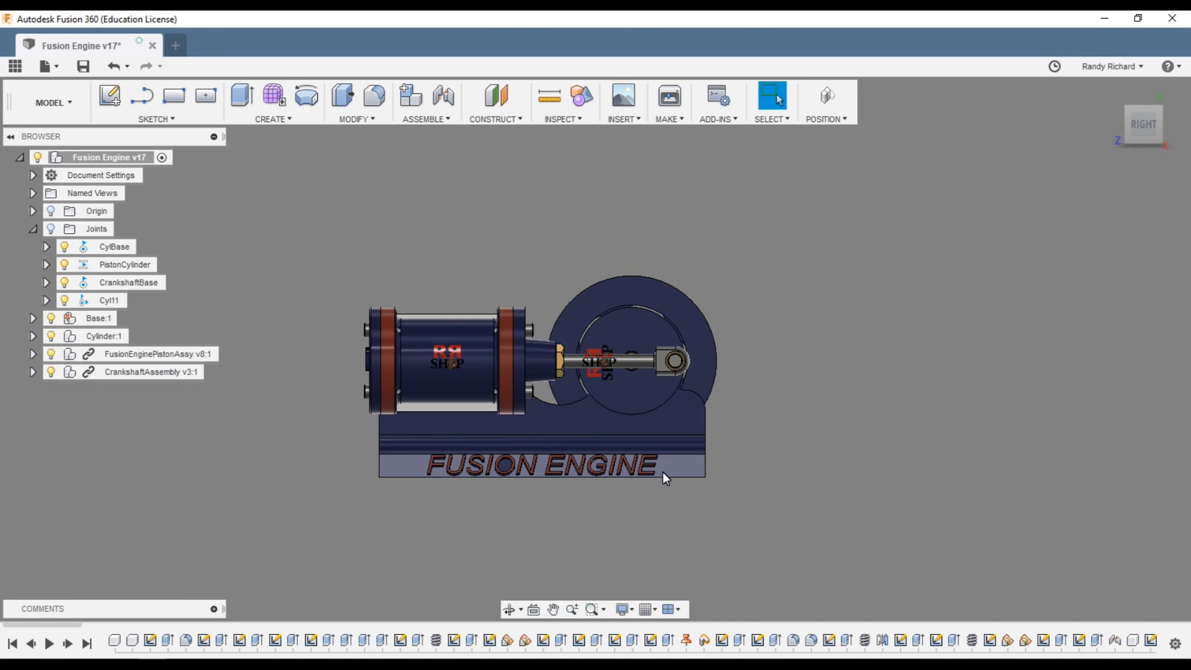
{"action": "key", "text": "F6"}
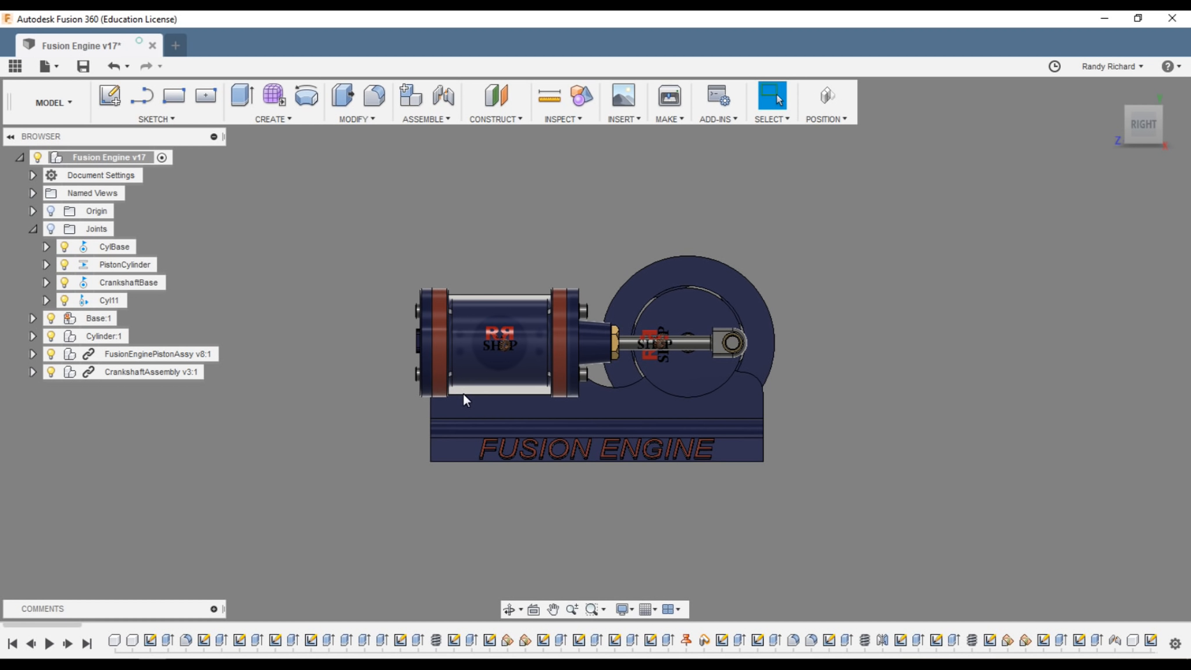
{"action": "left_click_drag", "start_coordinate": [1143, 132], "coordinate": [1111, 151]}
{"action": "left_click", "coordinate": [1139, 133]}
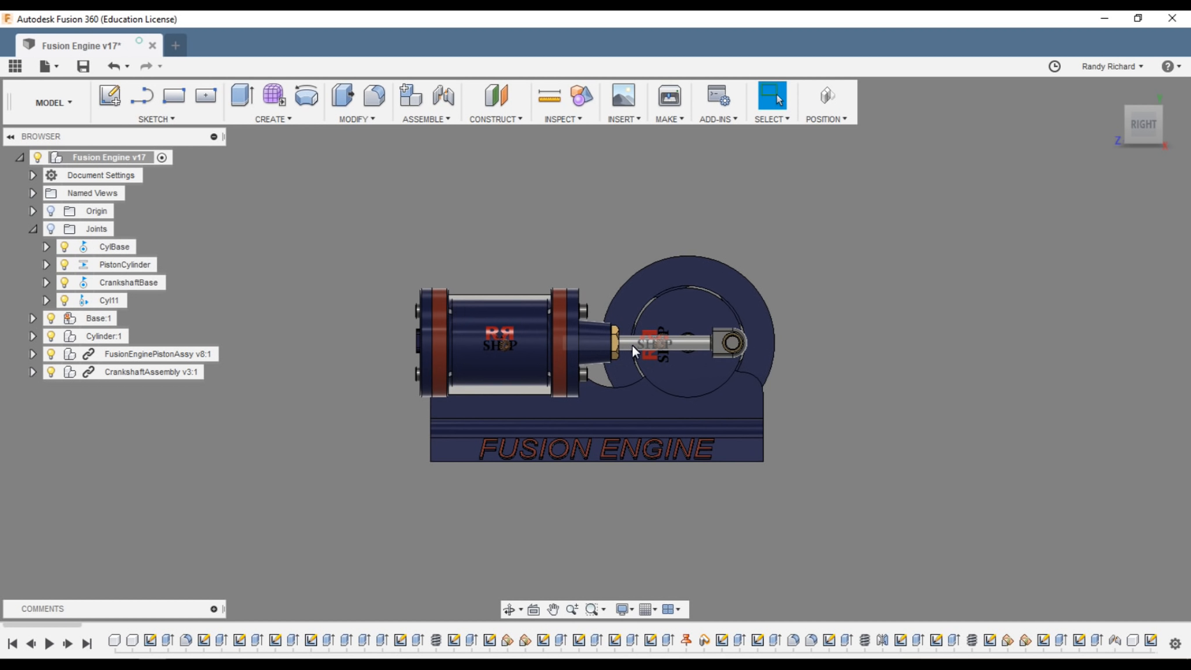
{"action": "left_click_drag", "start_coordinate": [670, 322], "coordinate": [914, 357]}
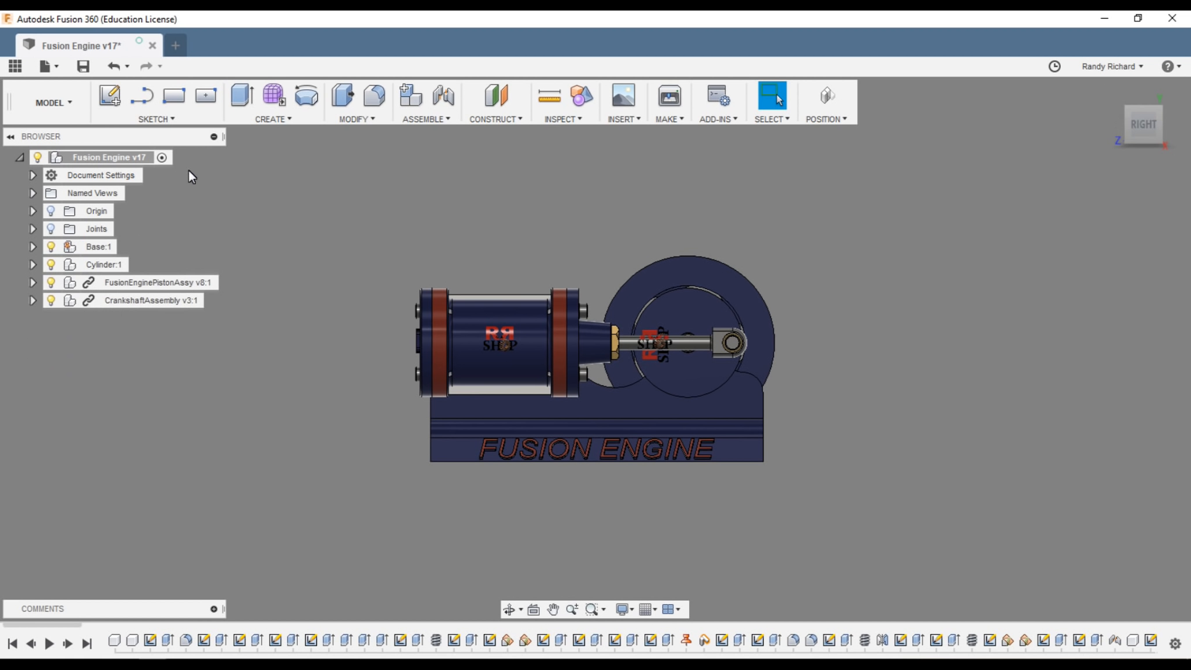
- Start a new drawing from the design, including the full assembly and using the From Scratch template
{"action": "left_click", "coordinate": [64, 104]}
{"action": "mouse_move", "coordinate": [79, 317]}
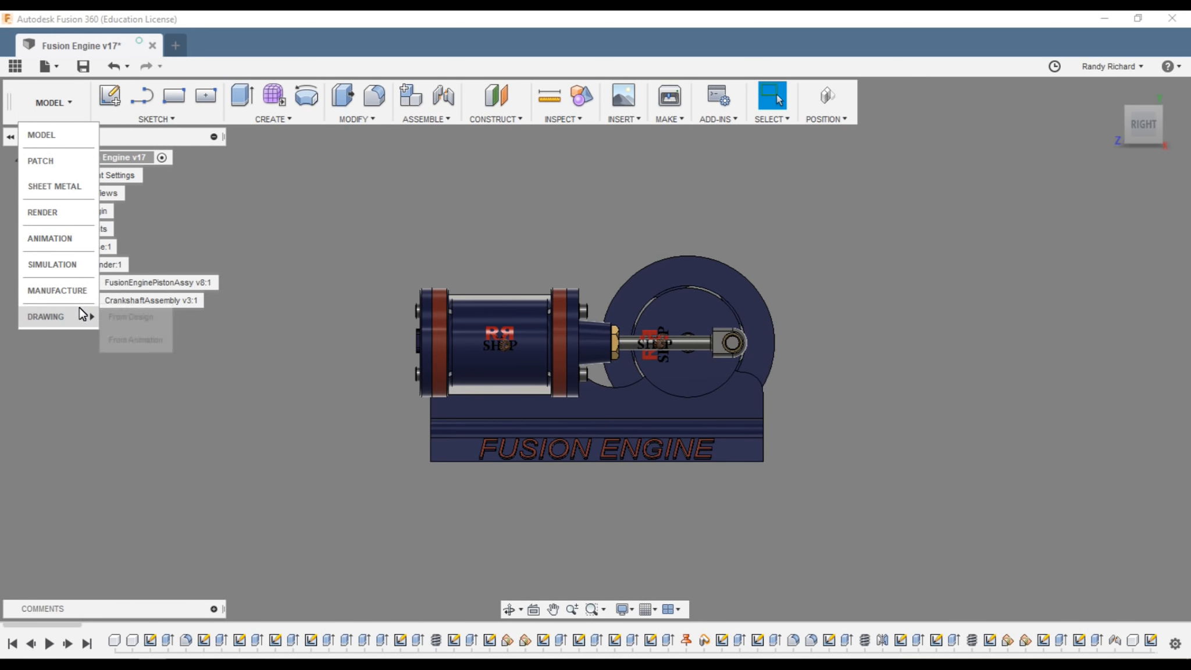
{"action": "left_click", "coordinate": [128, 319]}
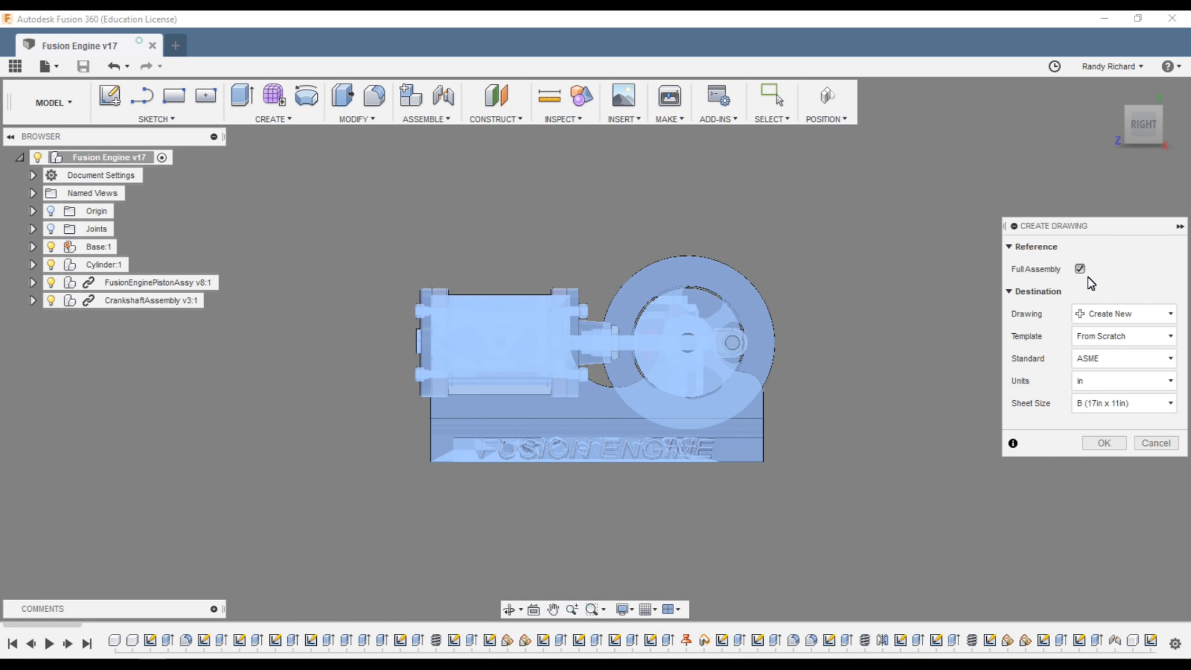
{"action": "left_click", "coordinate": [1167, 313]}
{"action": "left_click", "coordinate": [1167, 313]}
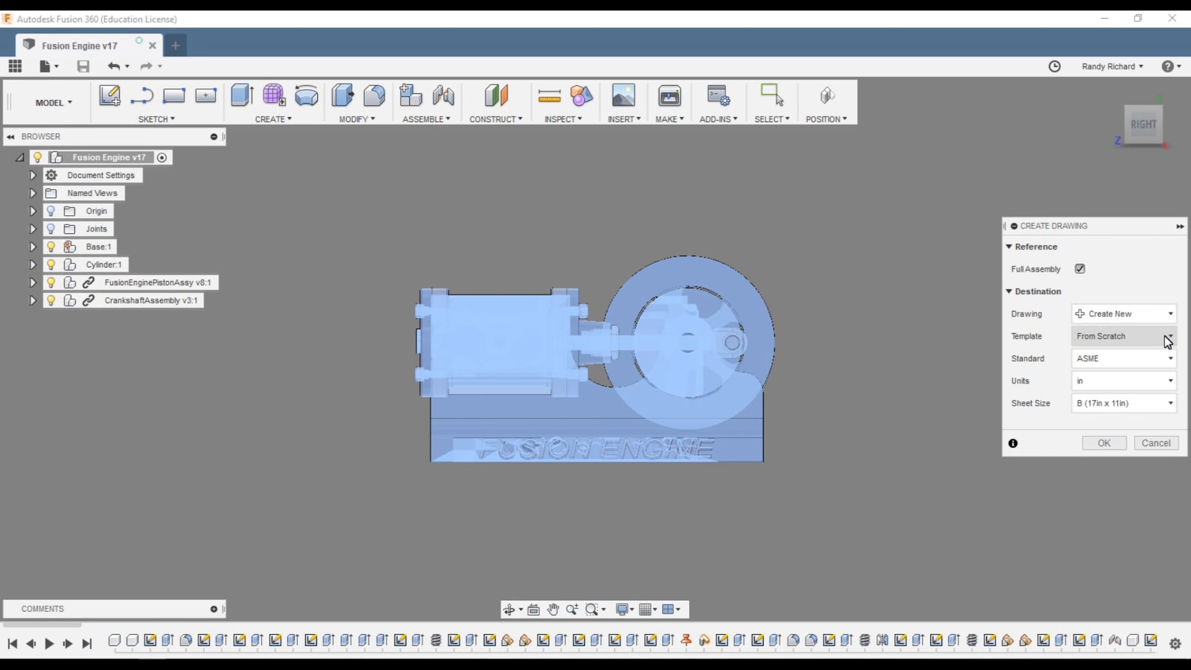
{"action": "left_click", "coordinate": [1169, 338]}
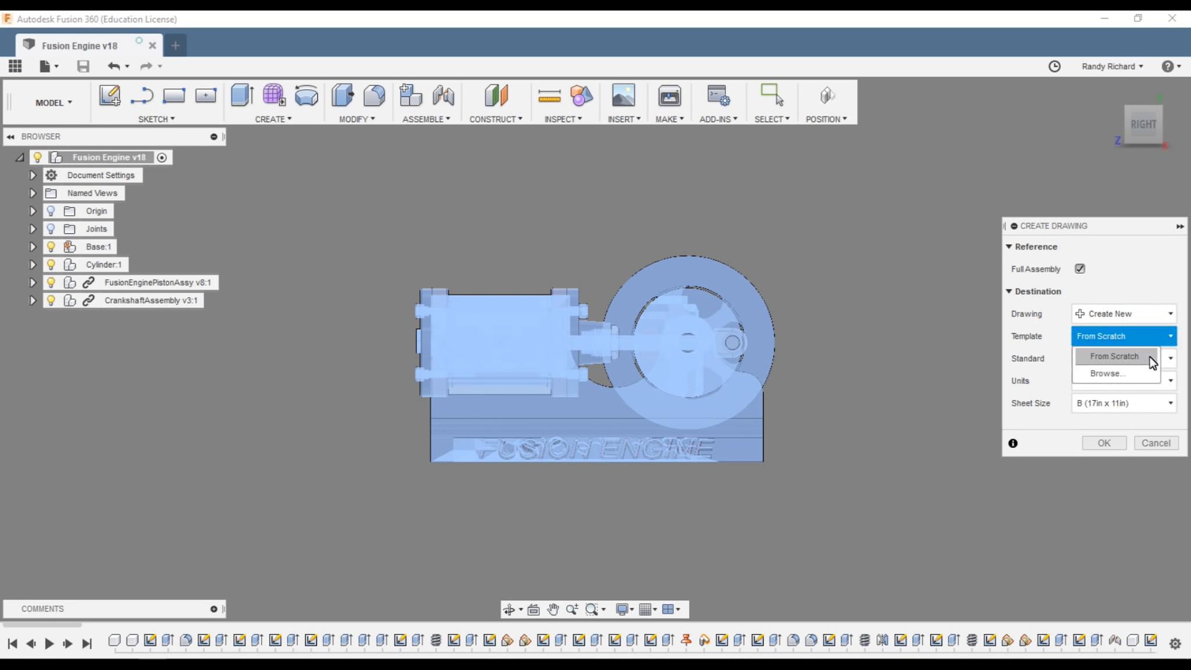
{"action": "left_click", "coordinate": [1150, 359]}
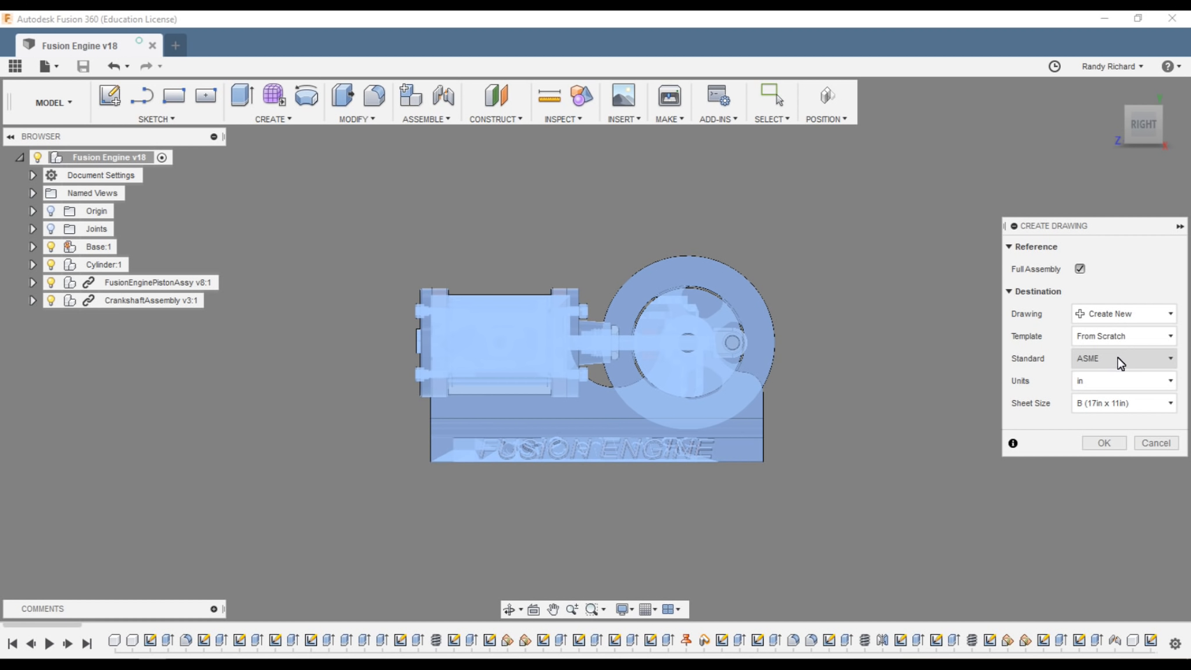
- Create the drawing with the ASME standard, inch units and sheet size A (11in x 8.5in)
{"action": "left_click", "coordinate": [1166, 359]}
{"action": "left_click", "coordinate": [1168, 360]}
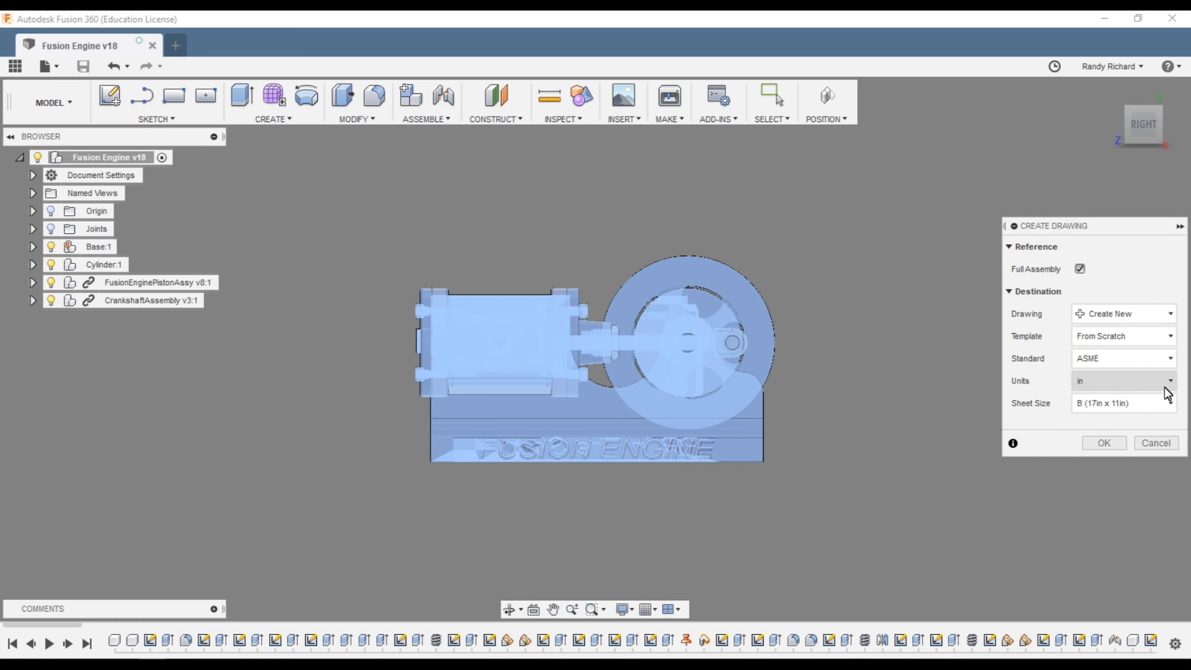
{"action": "left_click", "coordinate": [1145, 403]}
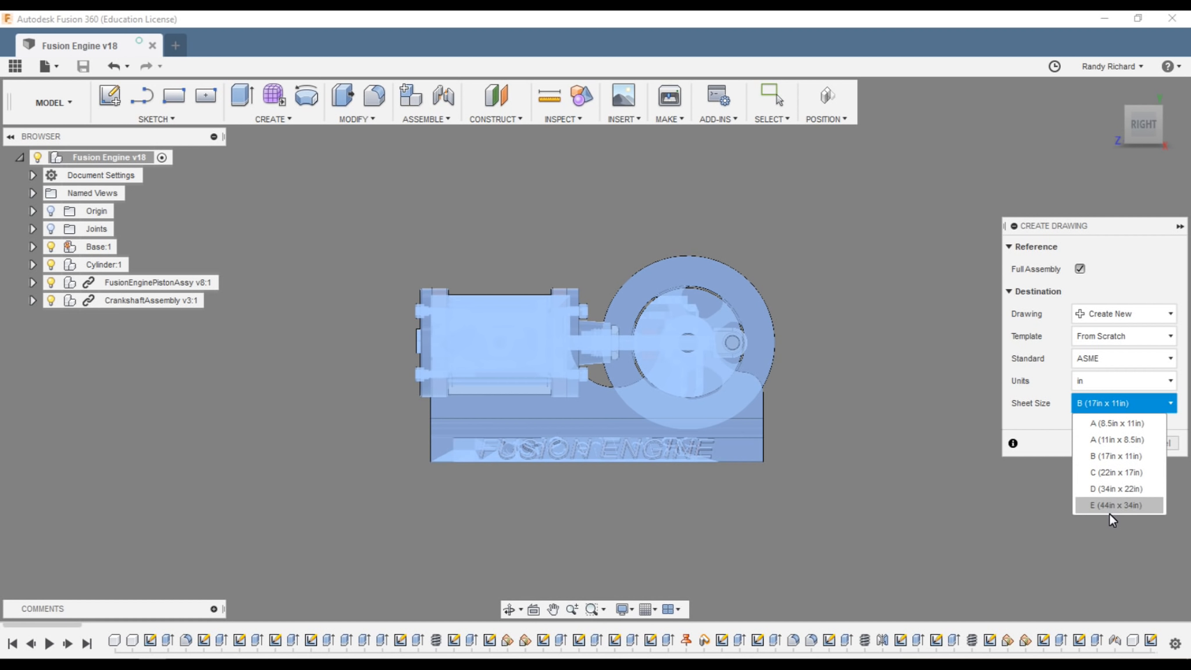
{"action": "left_click", "coordinate": [1112, 440]}
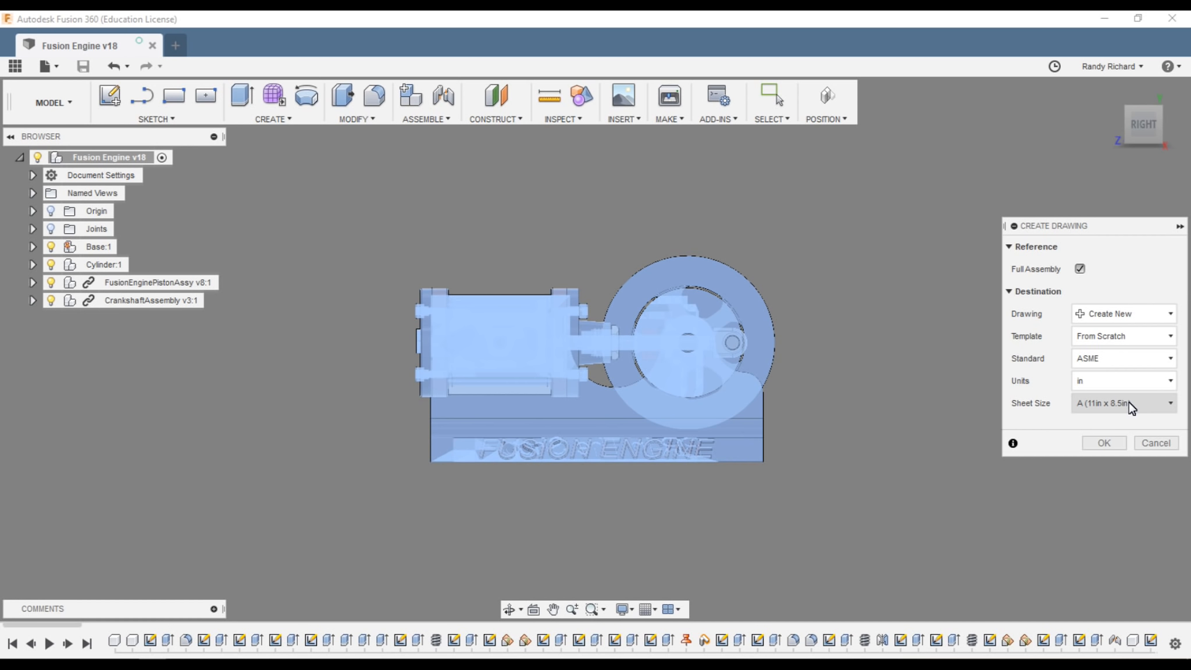
{"action": "left_click", "coordinate": [1105, 442]}
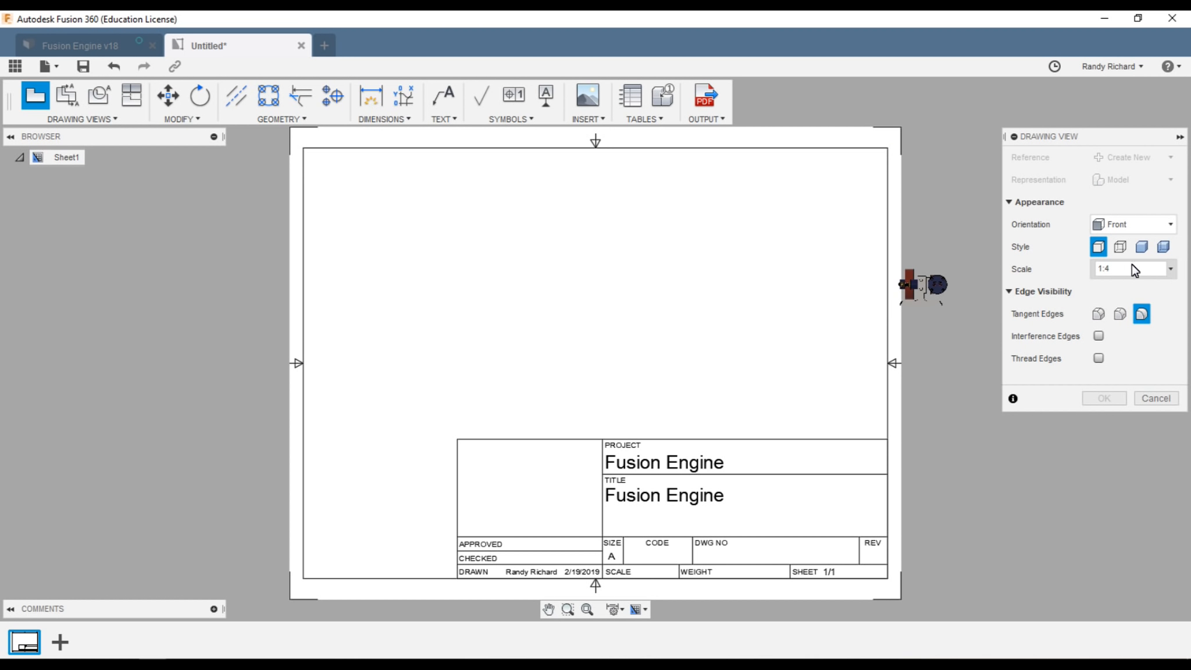
- Place the base view in the upper middle of the sheet with scale 1:2 and the named view RIGHT as orientation
{"action": "left_click", "coordinate": [1171, 270]}
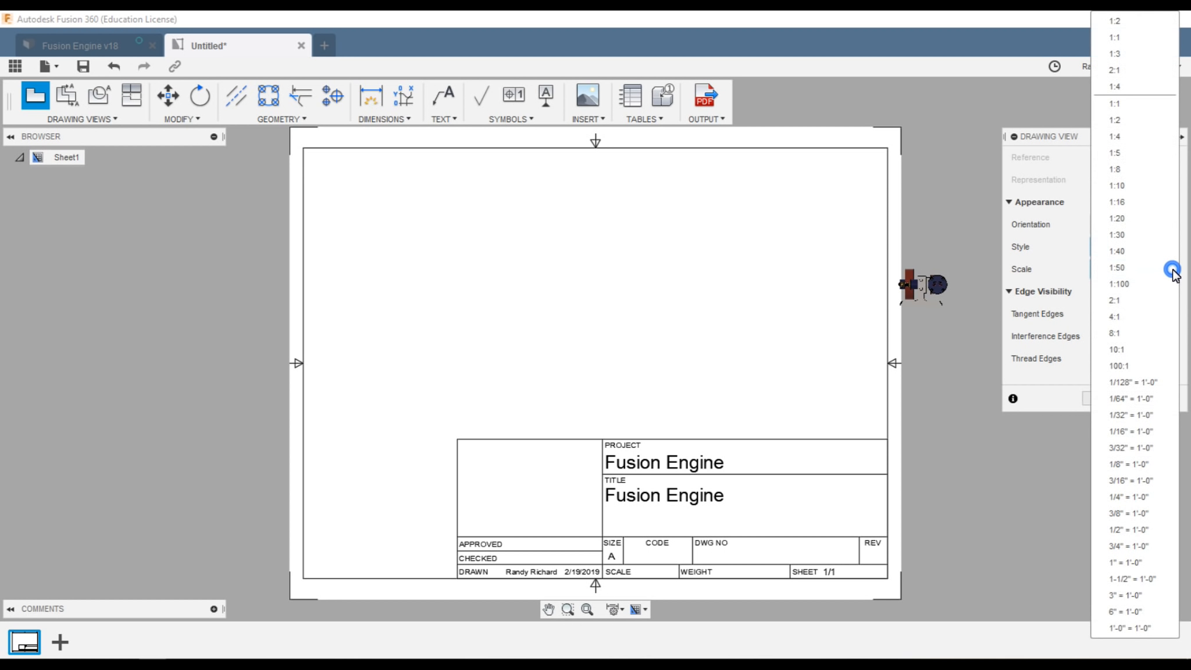
{"action": "left_click", "coordinate": [1127, 120]}
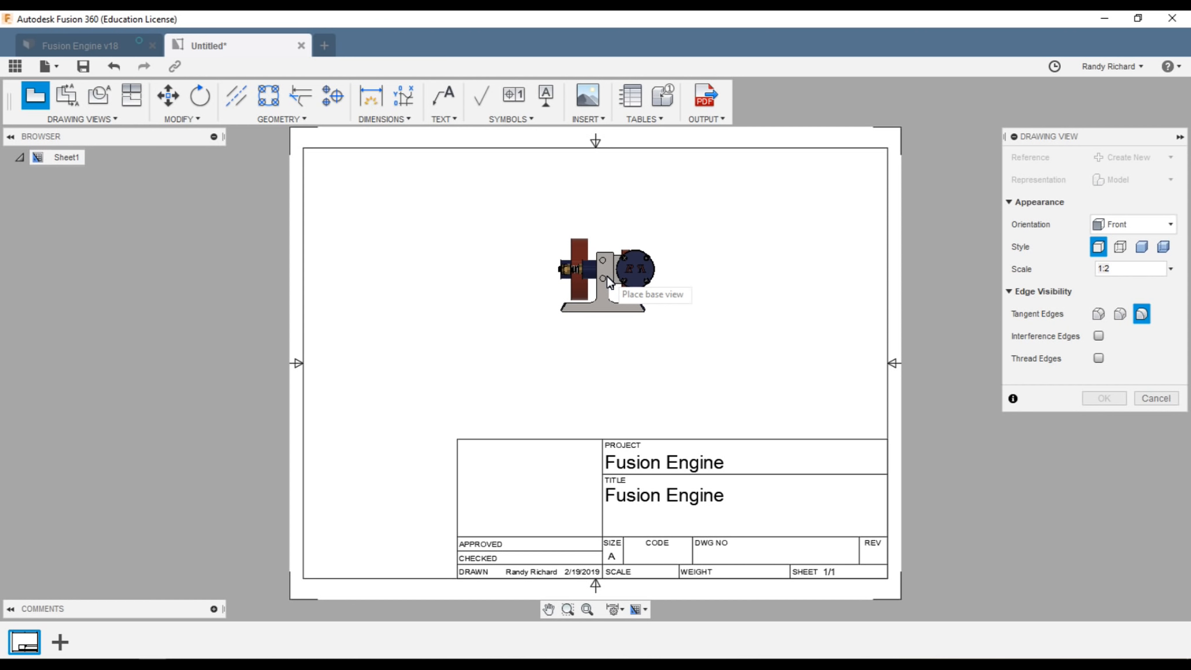
{"action": "left_click", "coordinate": [1166, 224]}
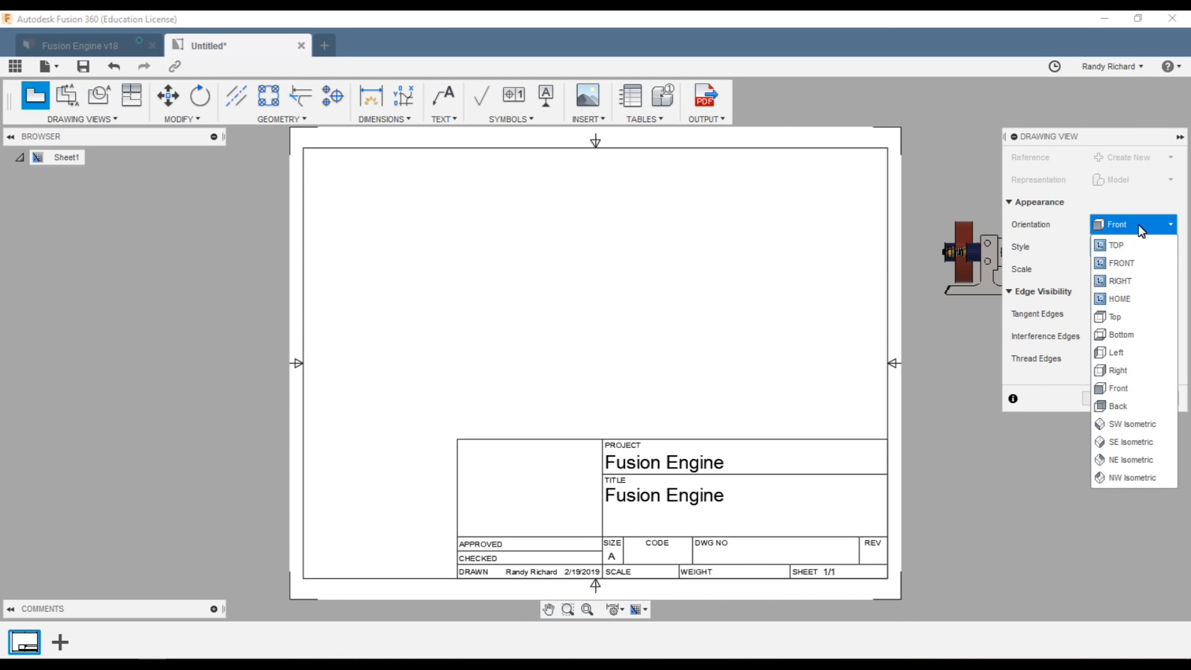
{"action": "left_click", "coordinate": [1121, 280]}
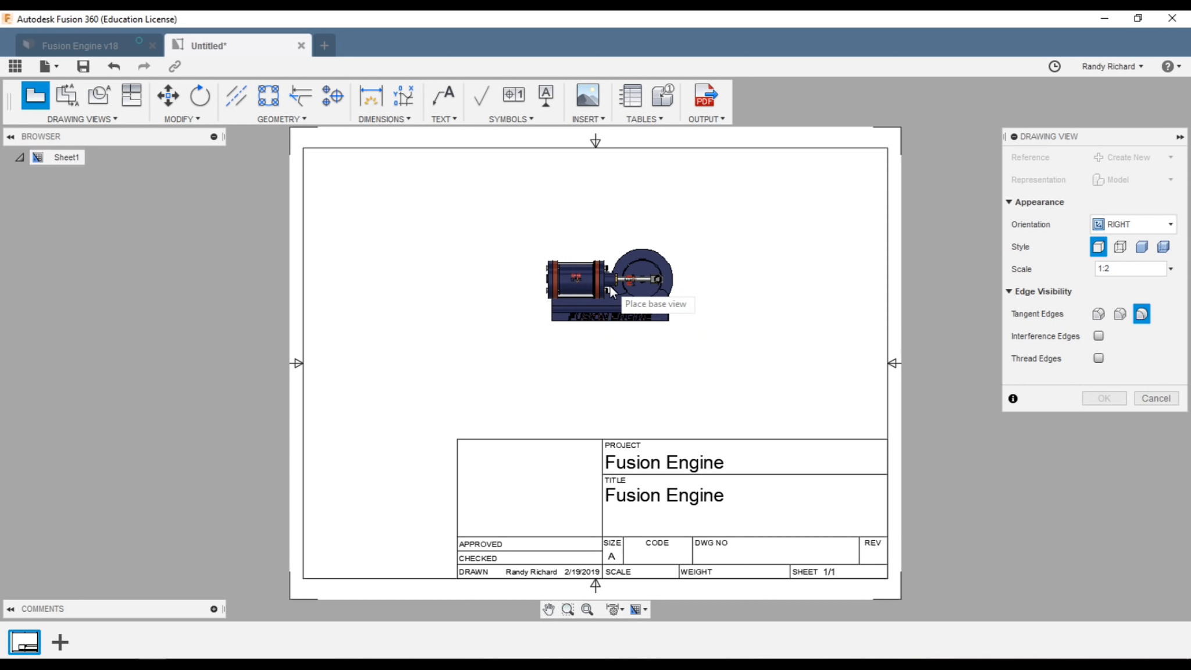
{"action": "left_click", "coordinate": [610, 286]}
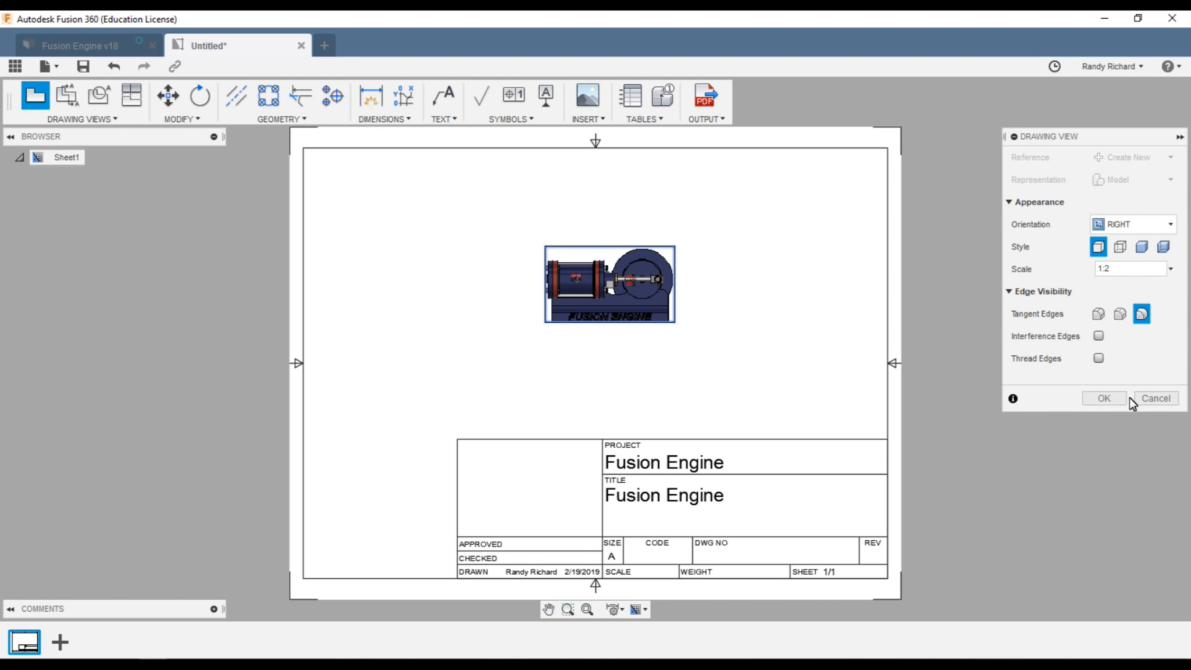
{"action": "left_click", "coordinate": [1104, 399]}
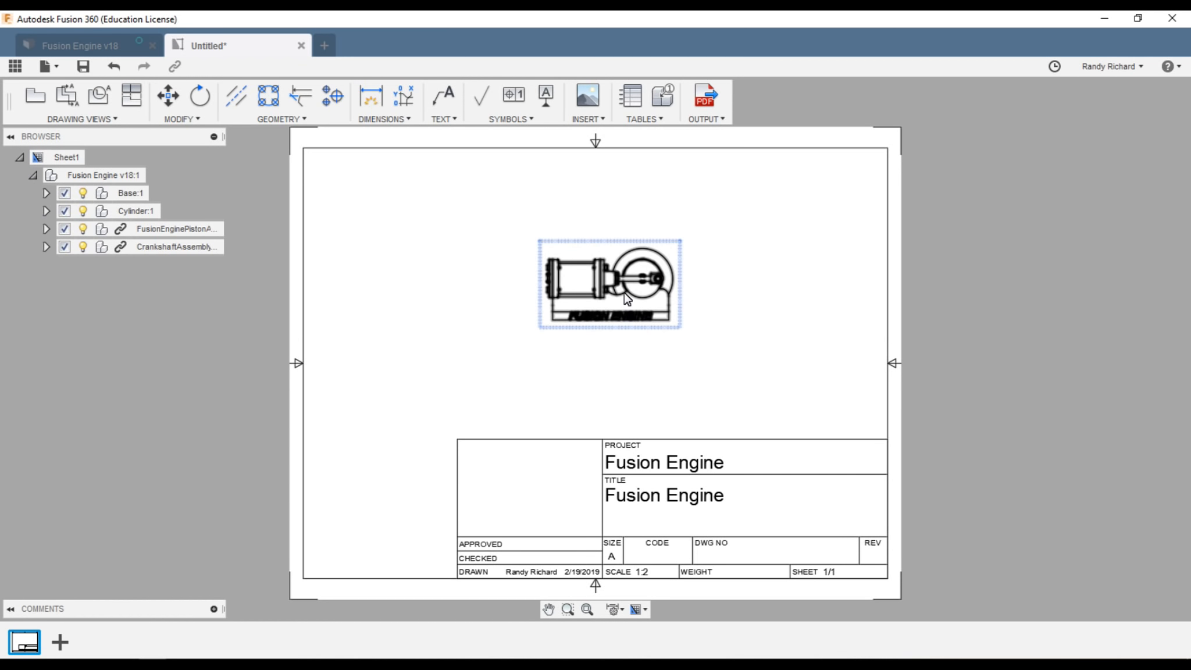
- Reposition the base view slightly on the sheet
{"action": "left_click", "coordinate": [605, 244]}
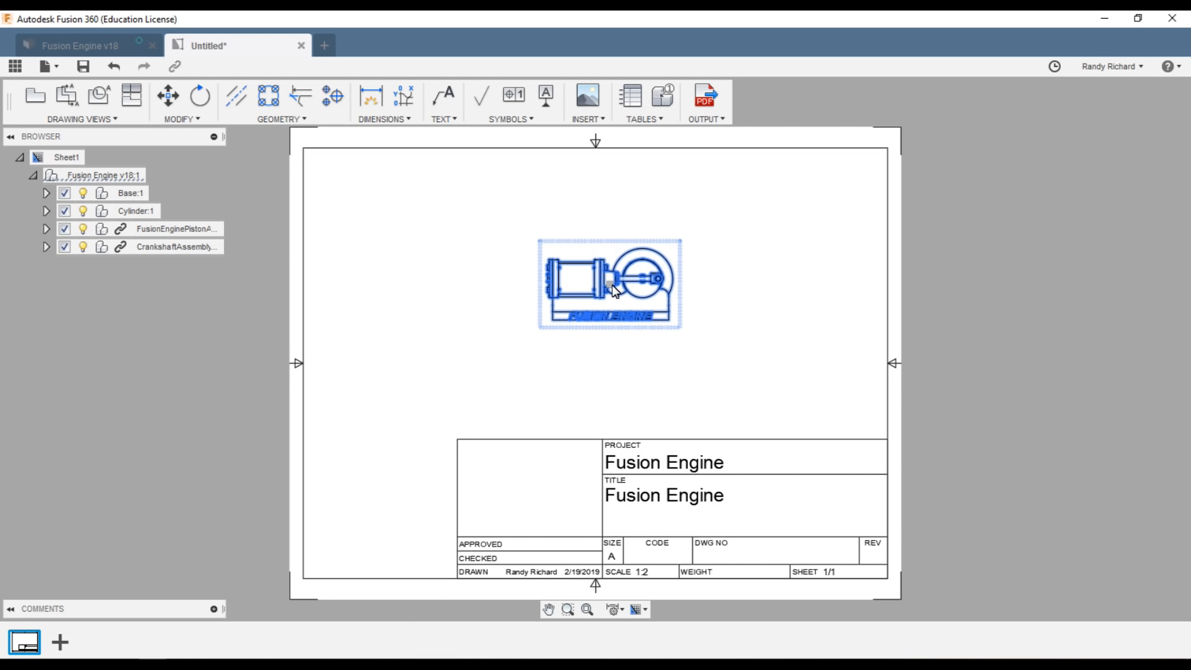
{"action": "mouse_move", "coordinate": [615, 290]}
{"action": "left_mouse_down"}
{"action": "mouse_move", "coordinate": [599, 294]}
{"action": "mouse_move", "coordinate": [599, 315]}
{"action": "mouse_move", "coordinate": [565, 295]}
{"action": "mouse_move", "coordinate": [608, 291]}
{"action": "left_mouse_up"}
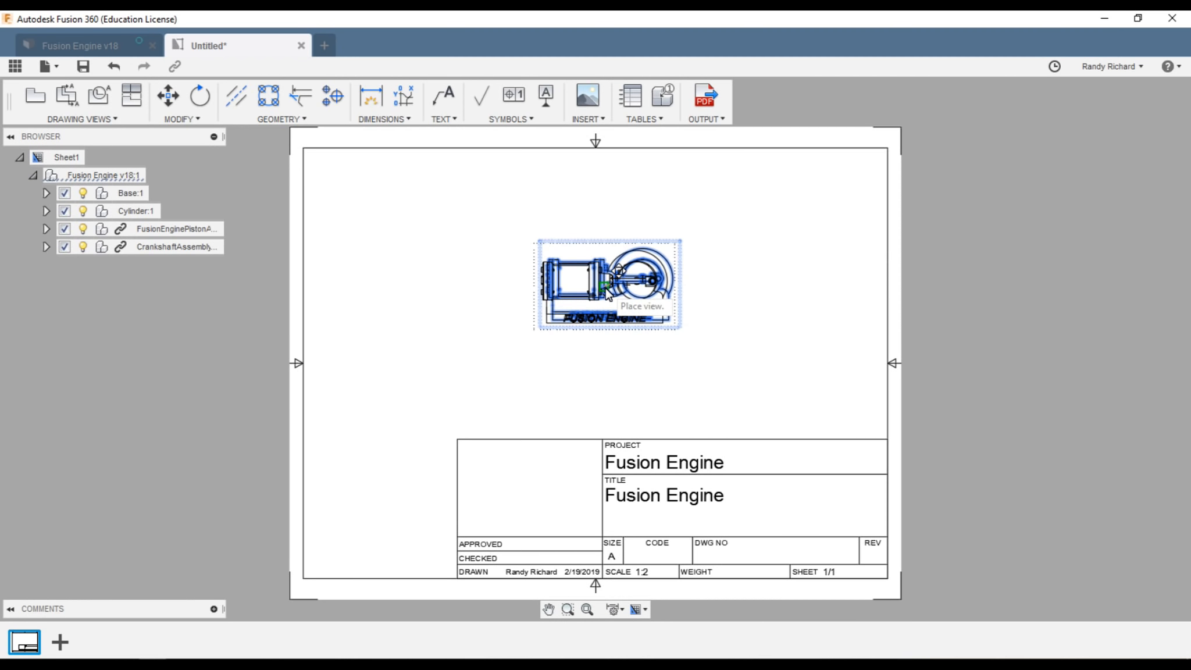
{"action": "left_click", "coordinate": [608, 290]}
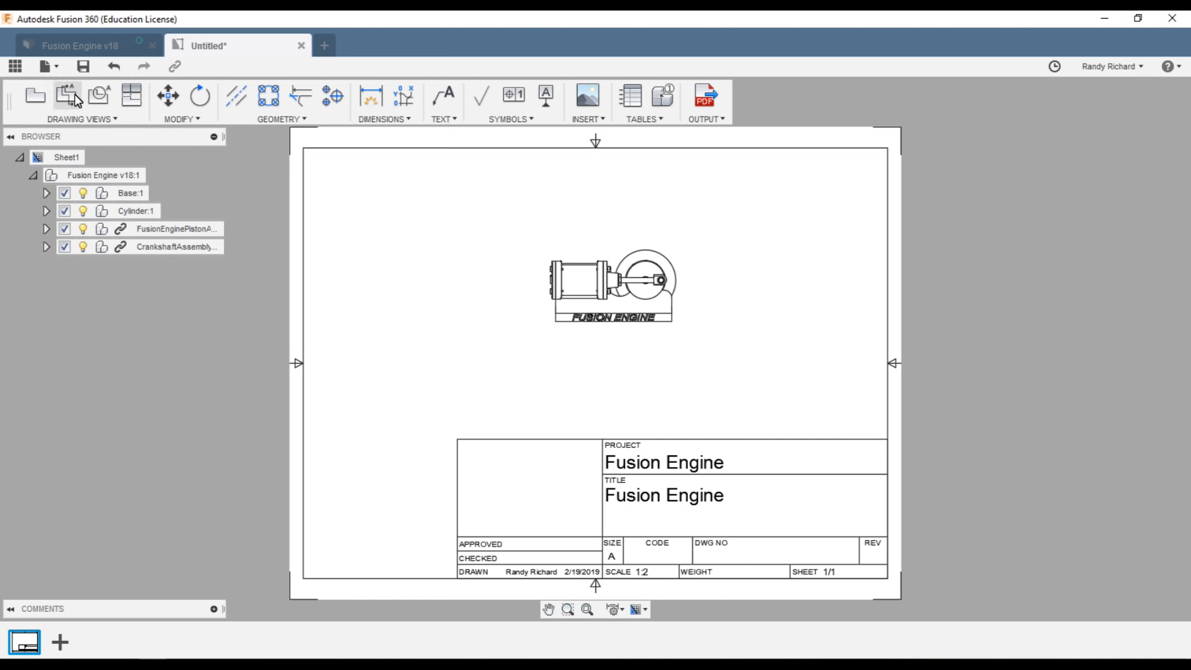
- Create projected views to the left, right, above and below the base view, plus an isometric view at the sheet's upper left
{"action": "left_click", "coordinate": [67, 119]}
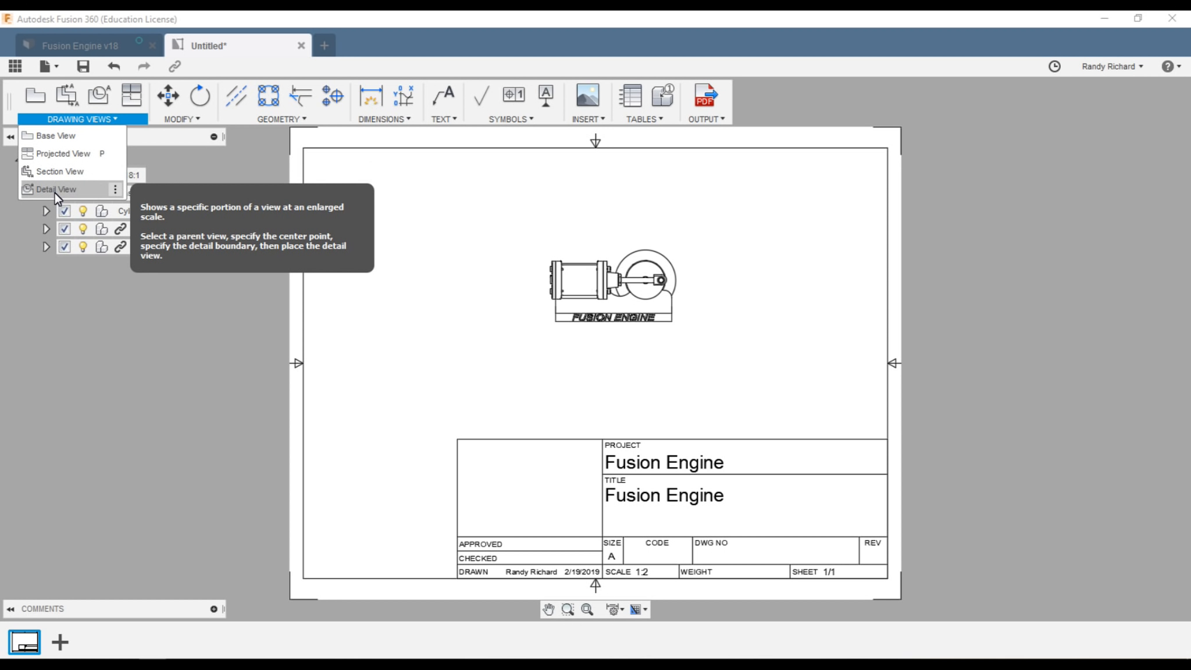
{"action": "left_click", "coordinate": [64, 154]}
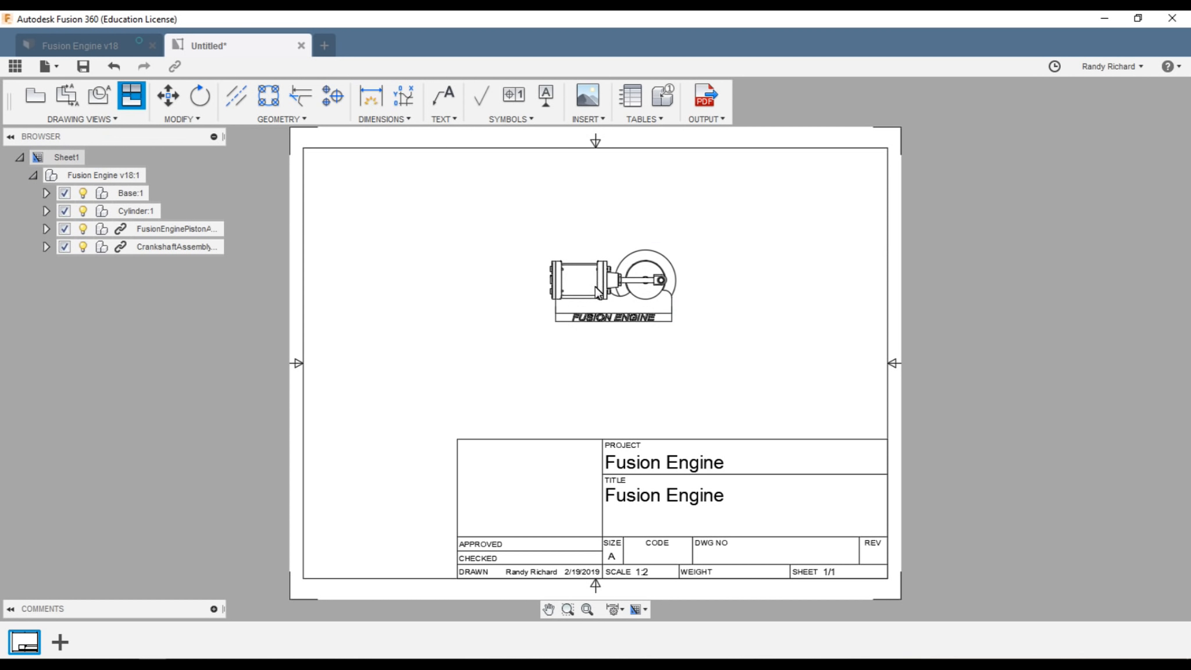
{"action": "left_click", "coordinate": [622, 281]}
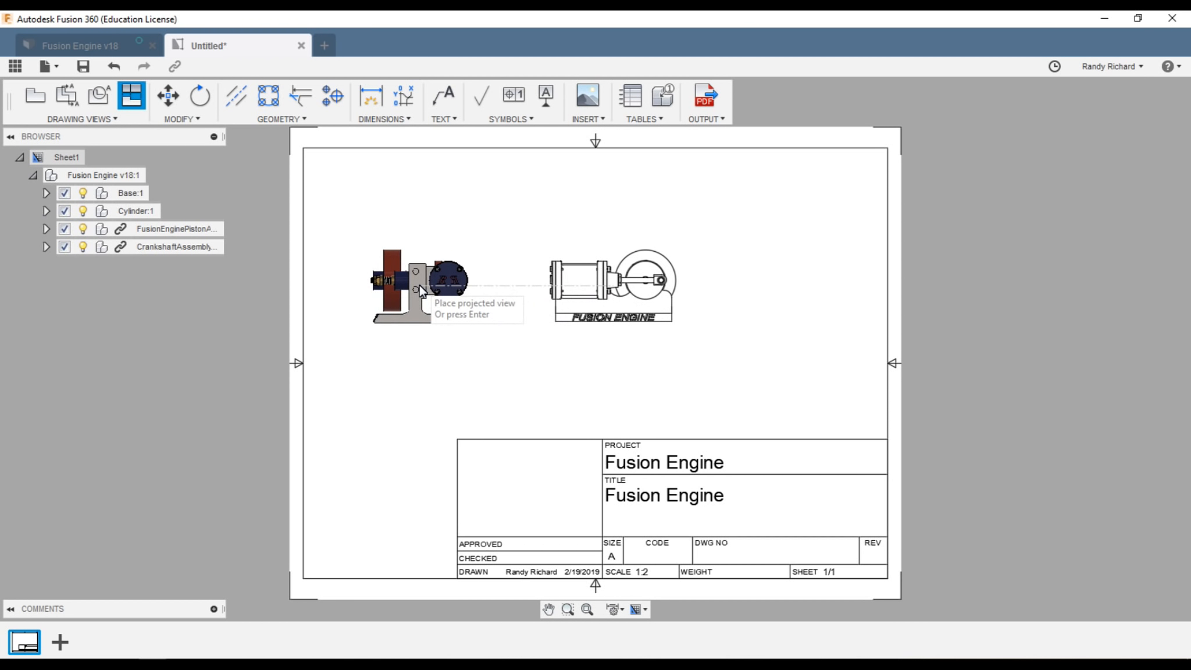
{"action": "left_click", "coordinate": [438, 291]}
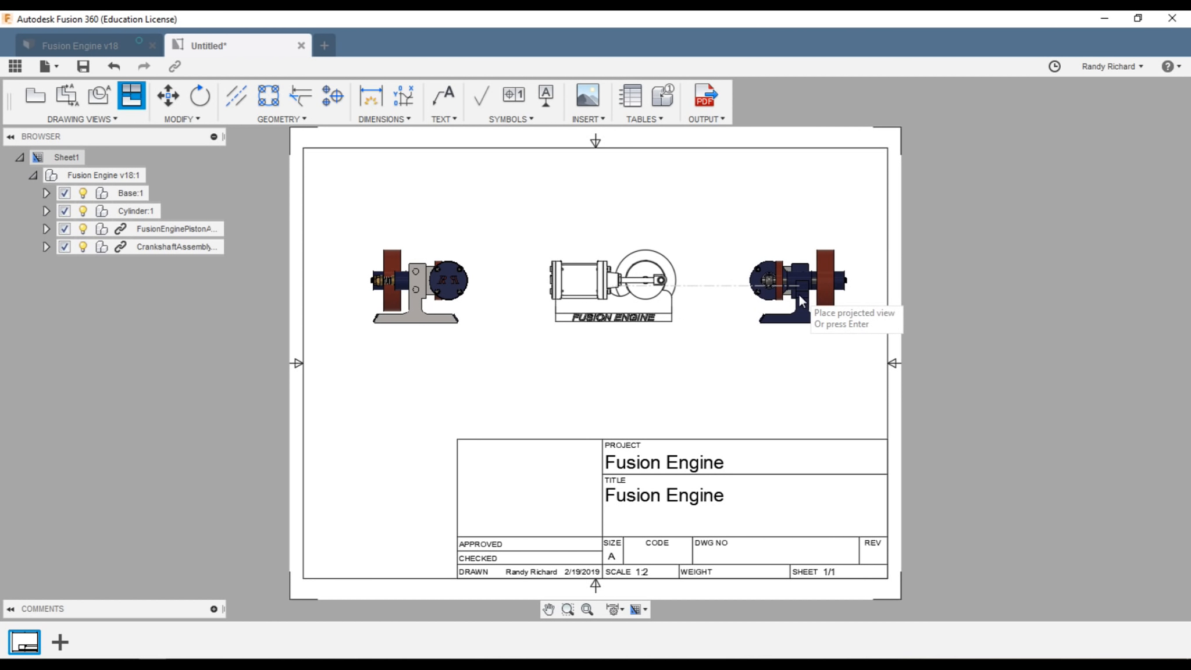
{"action": "left_click", "coordinate": [801, 299]}
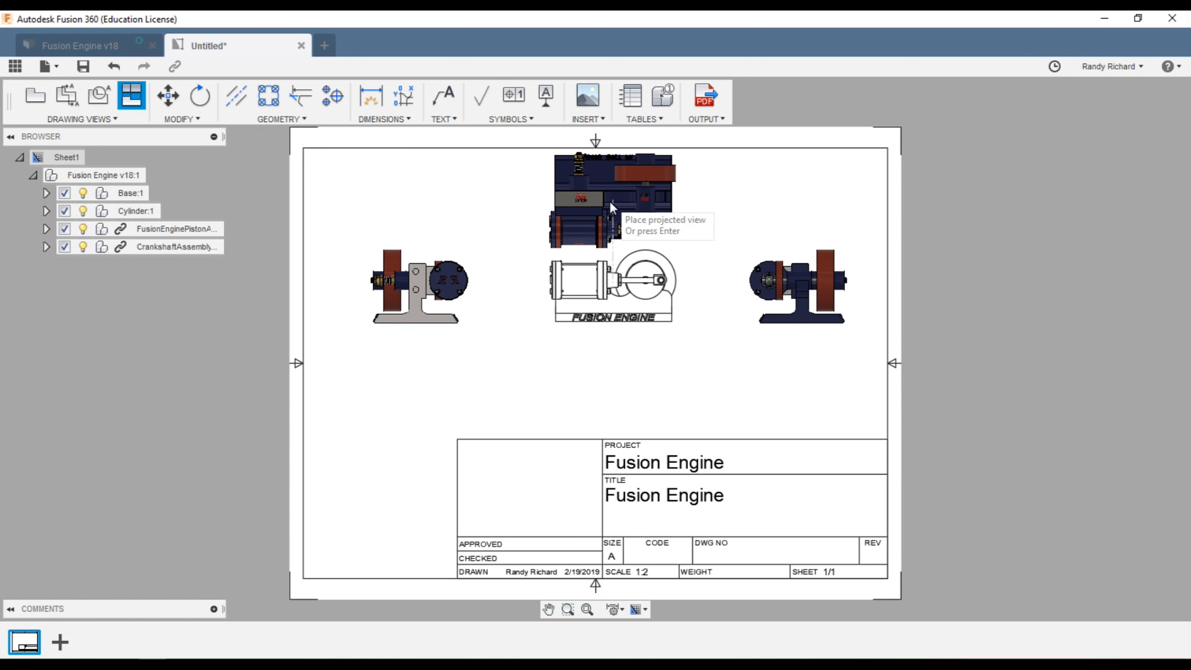
{"action": "left_click", "coordinate": [611, 202]}
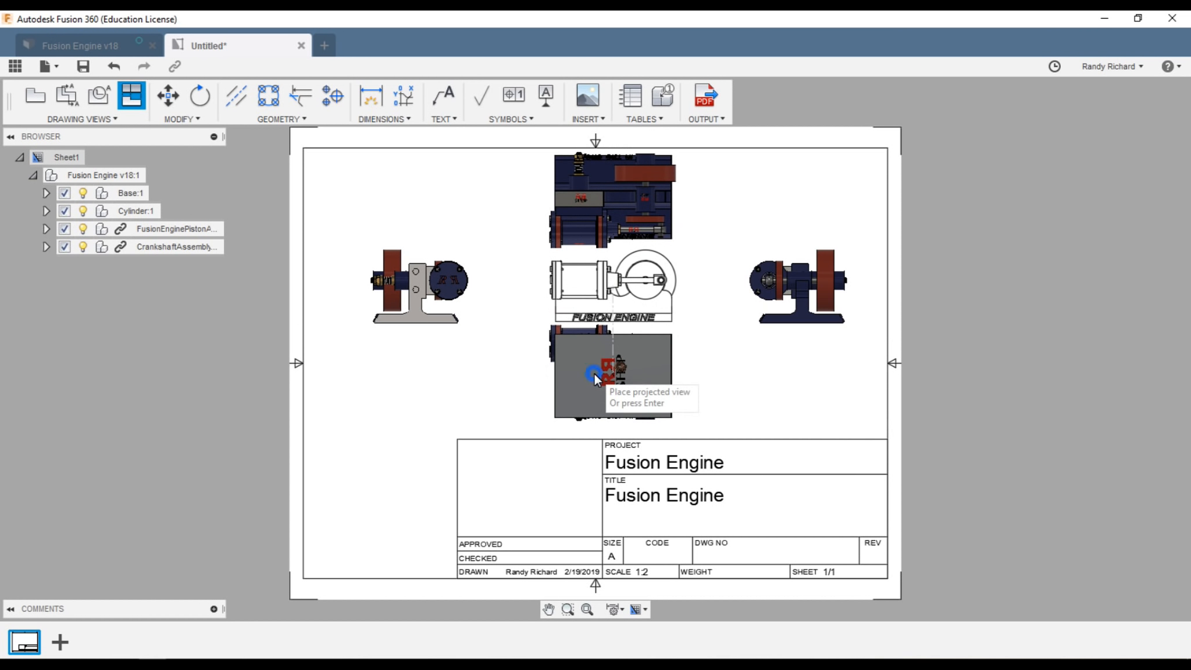
{"action": "left_click", "coordinate": [594, 374]}
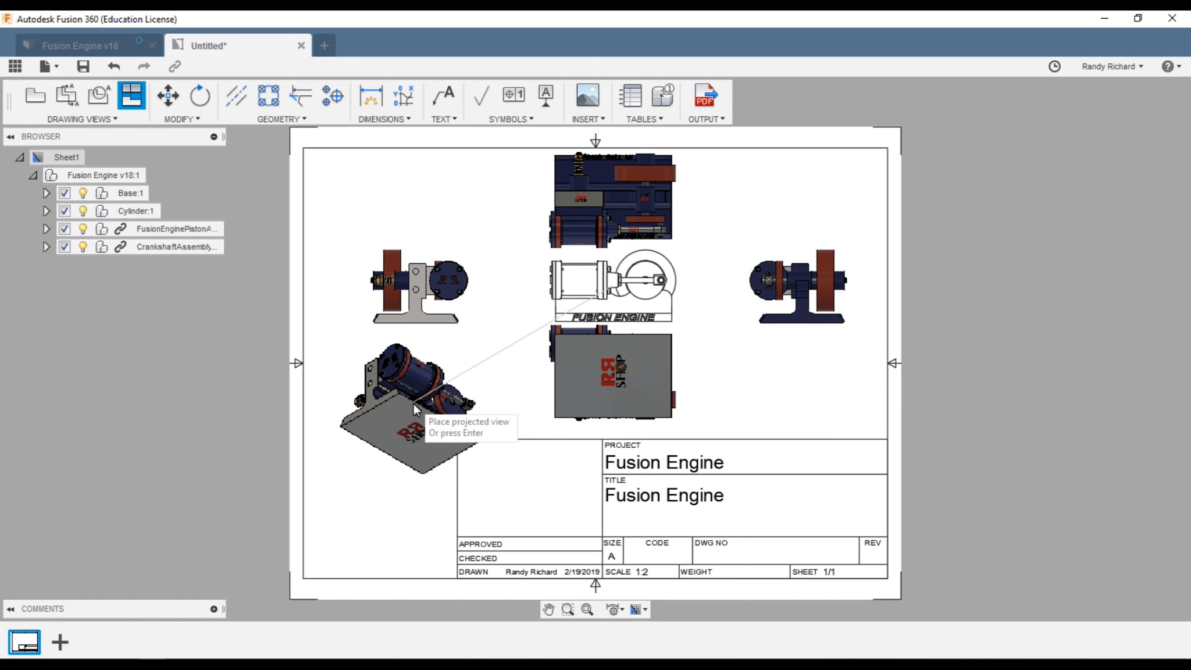
{"action": "left_click", "coordinate": [413, 403]}
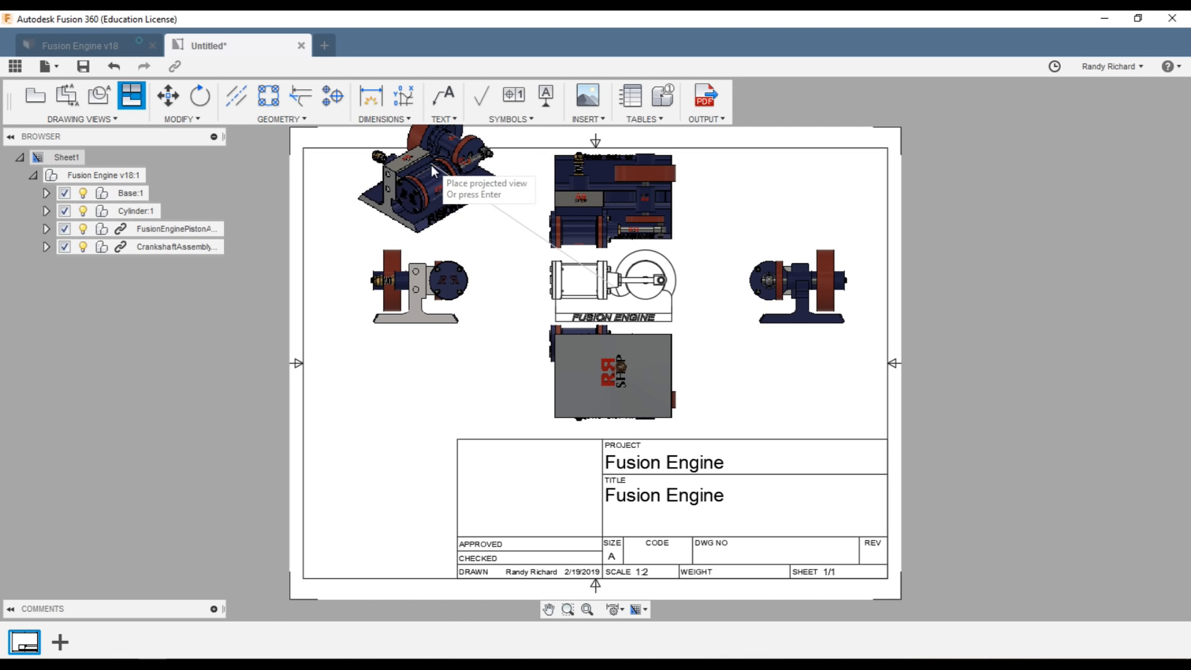
{"action": "left_click", "coordinate": [431, 165]}
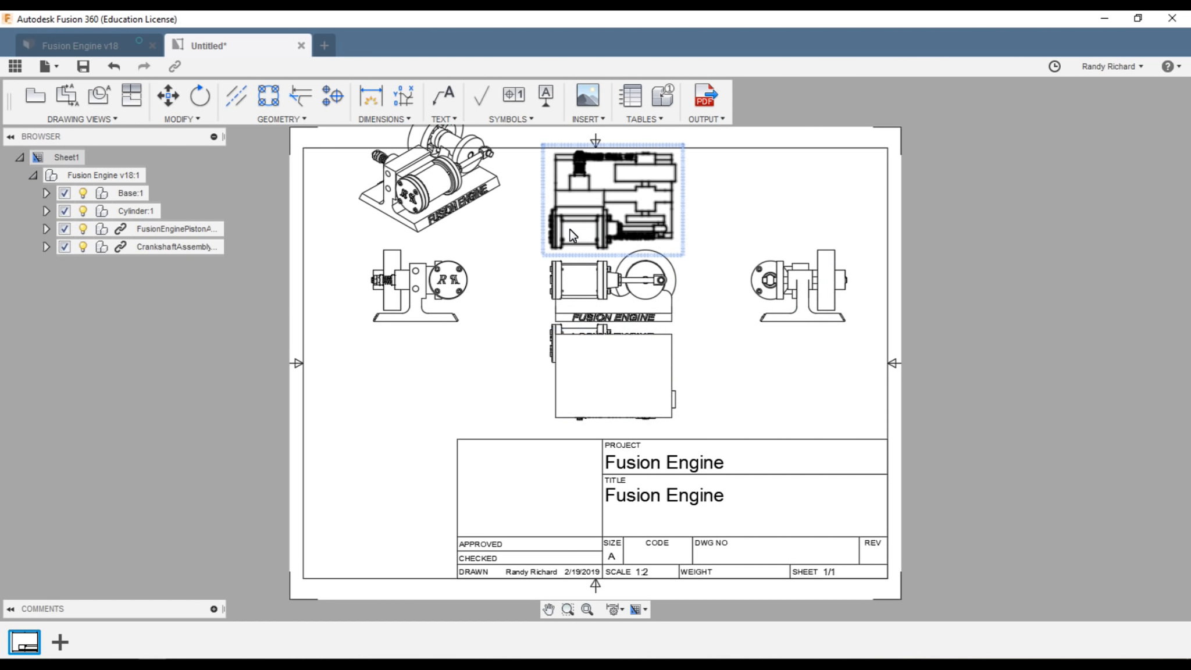
- Move the isometric view to the lower left corner of the sheet, beside the title block
{"action": "left_click", "coordinate": [459, 178]}
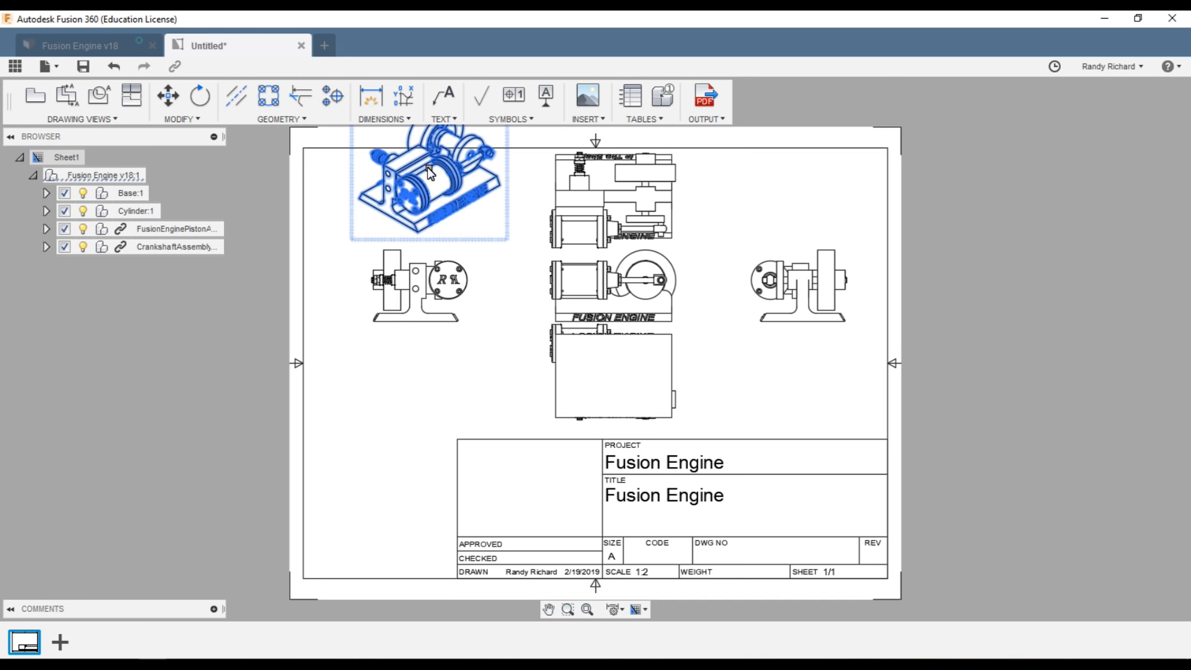
{"action": "left_click", "coordinate": [428, 167]}
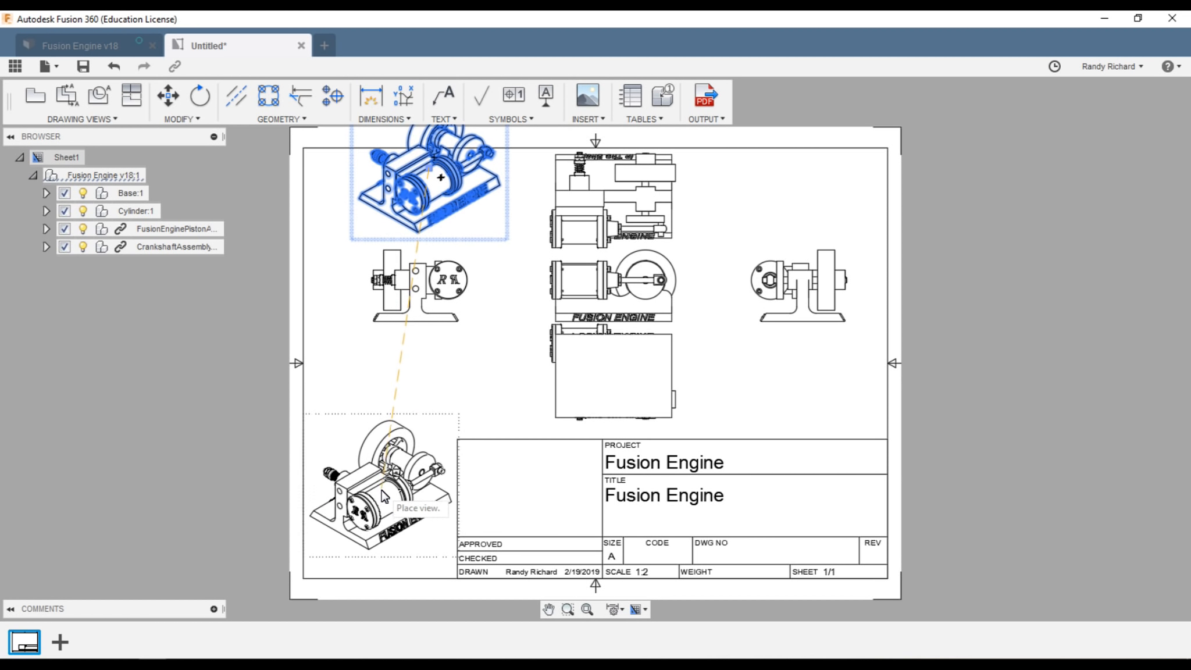
{"action": "left_click", "coordinate": [384, 496]}
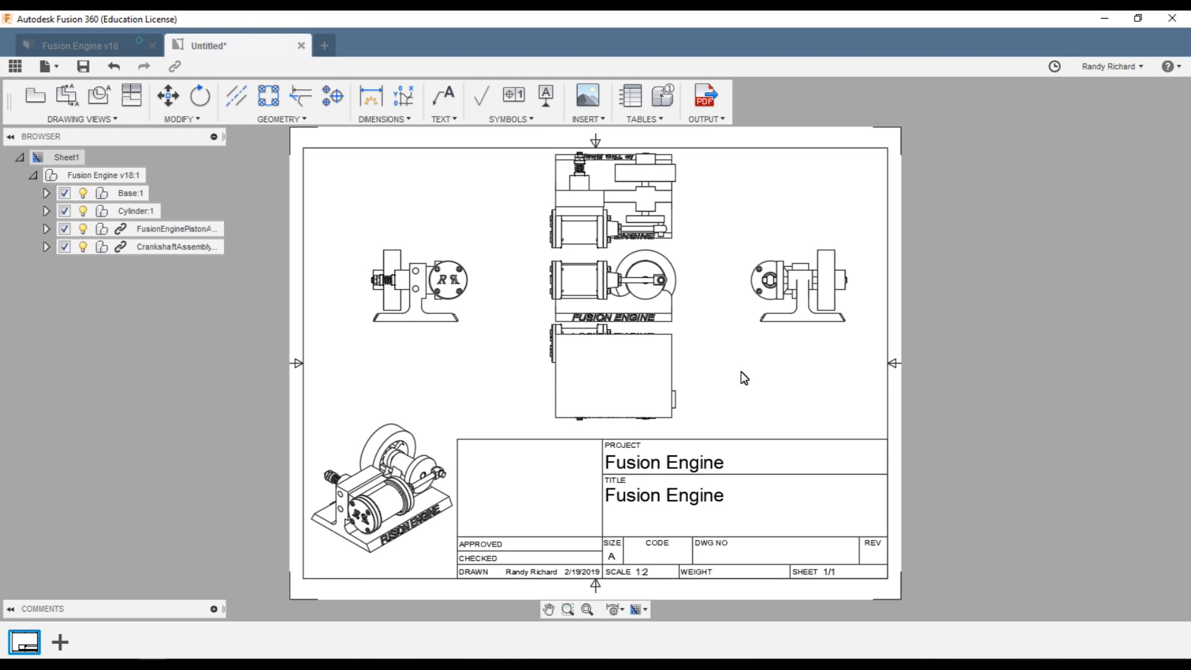
- Move the projected view below the base view straight down by about 0.16 in
{"action": "left_click", "coordinate": [608, 379]}
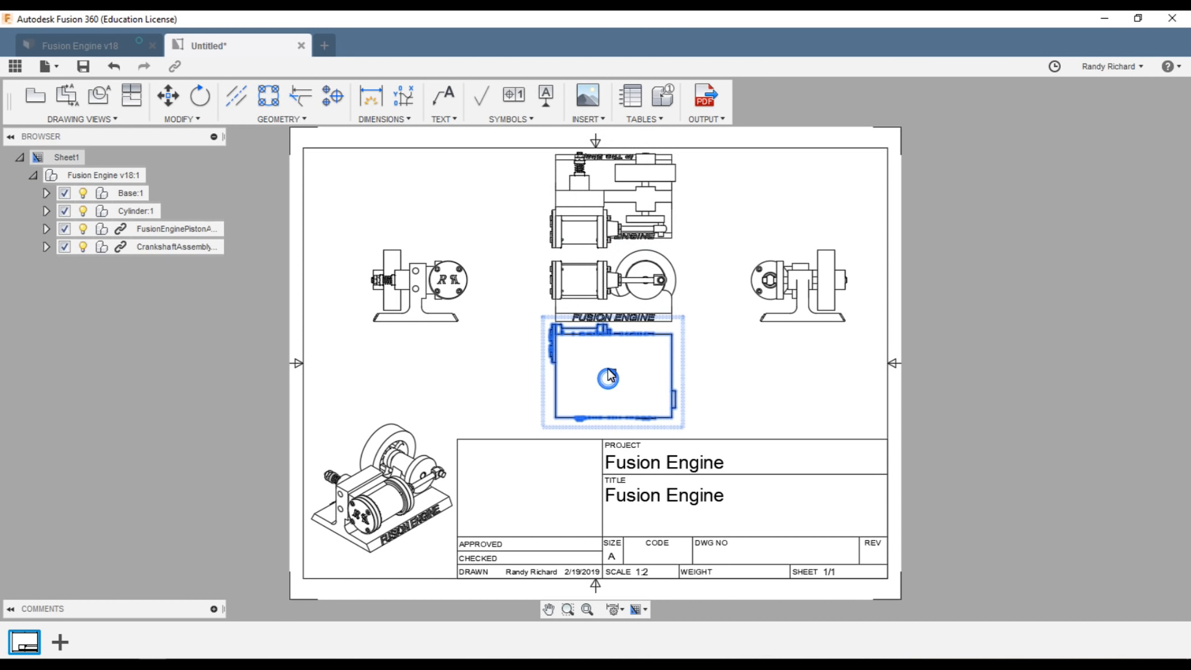
{"action": "left_click", "coordinate": [613, 372]}
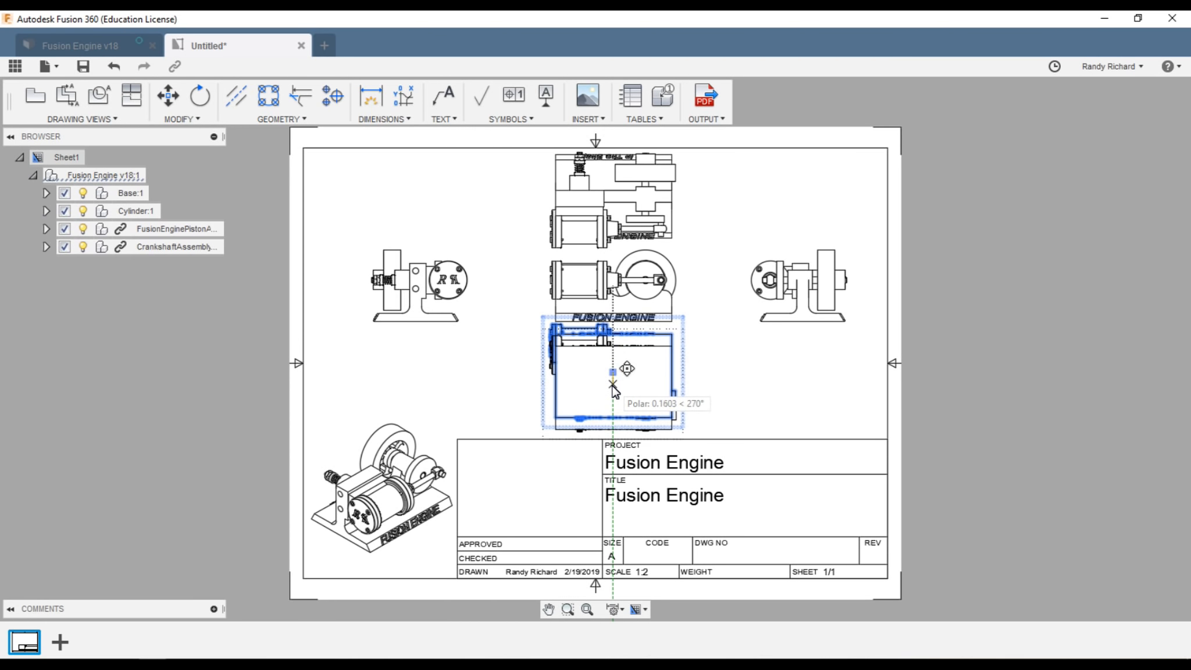
{"action": "left_click", "coordinate": [613, 386]}
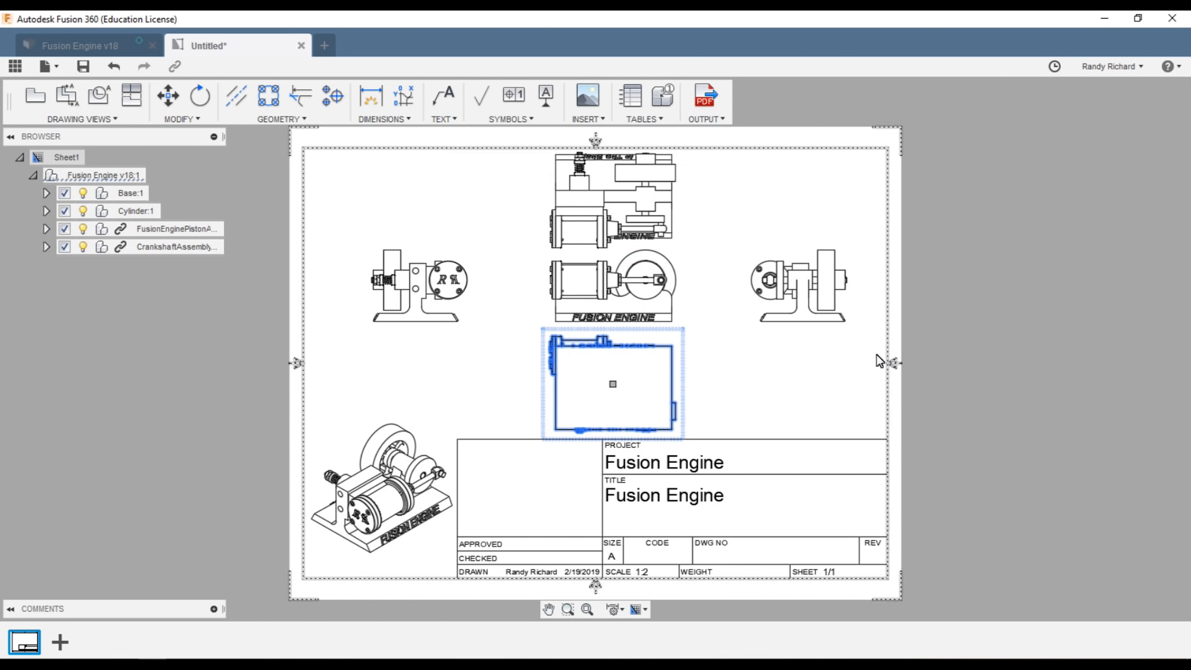
{"action": "left_click", "coordinate": [801, 382]}
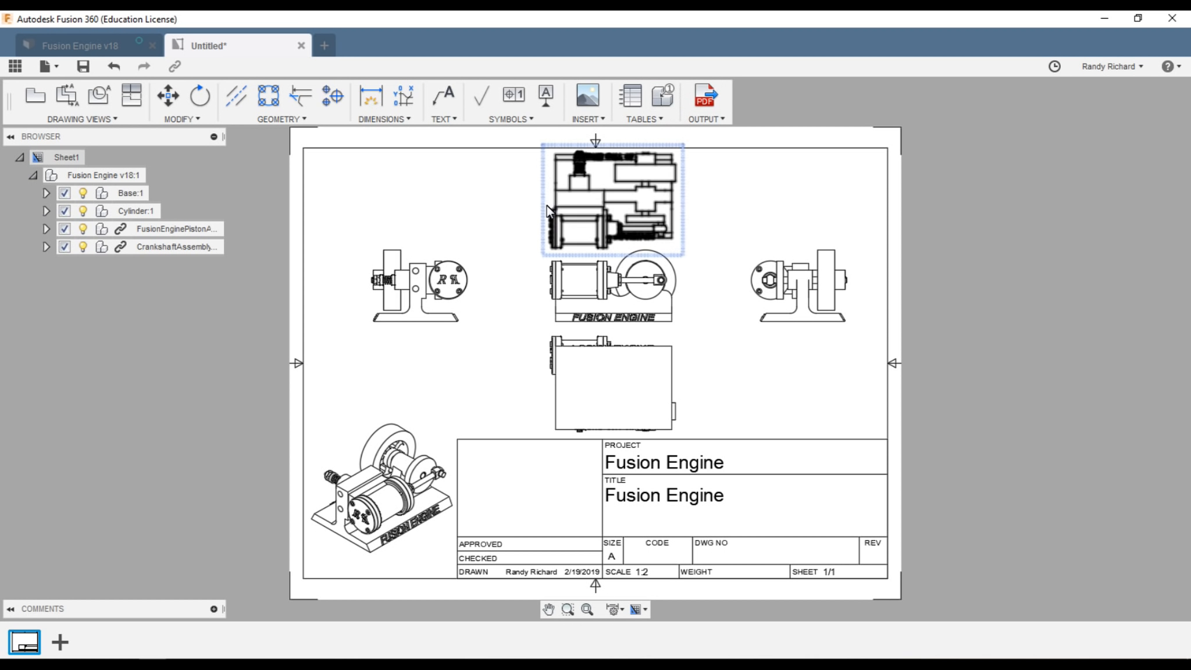
{"action": "left_click", "coordinate": [190, 121]}
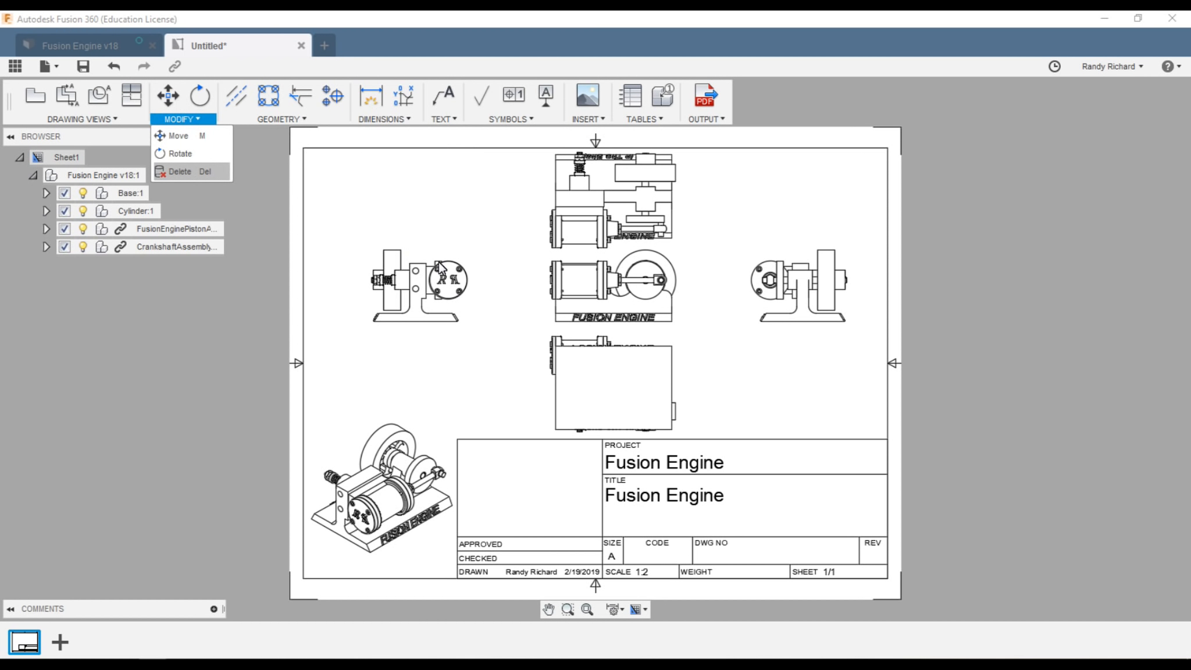
{"action": "left_click", "coordinate": [439, 221]}
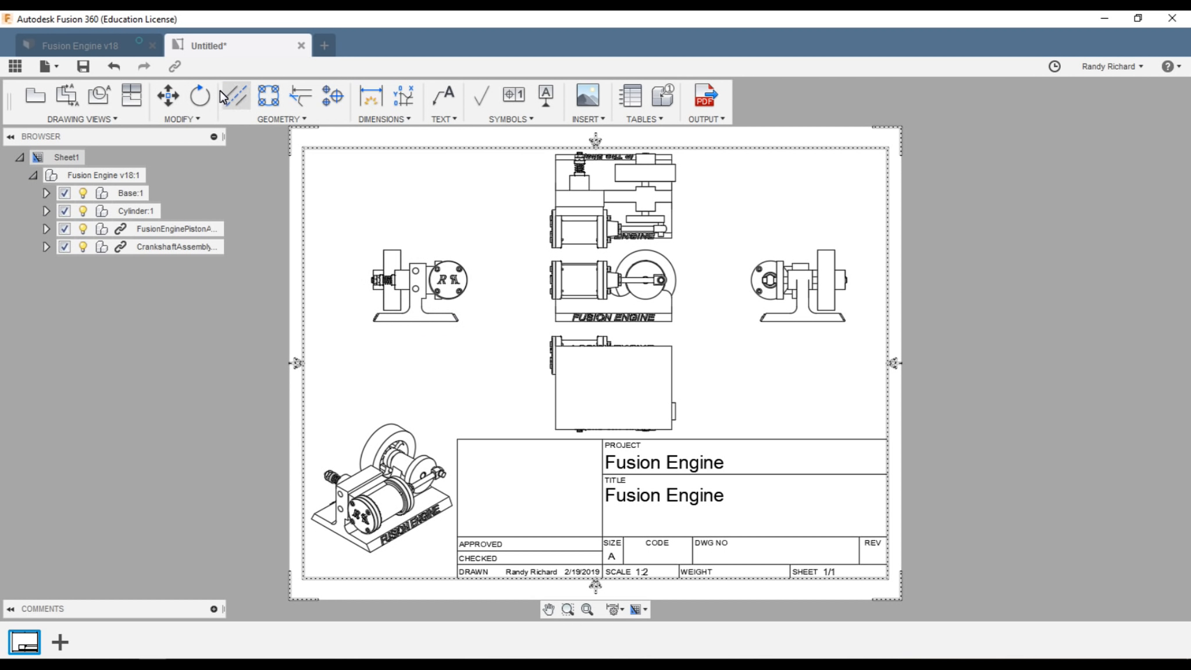
{"action": "left_click", "coordinate": [418, 281]}
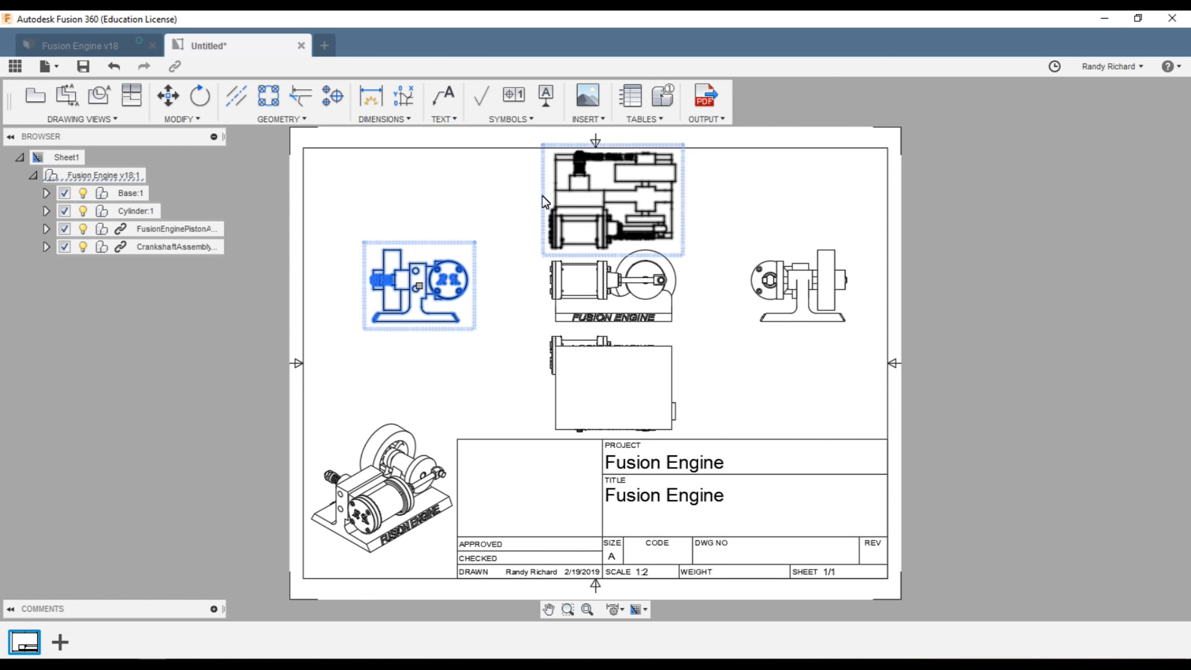
{"action": "left_click", "coordinate": [470, 221]}
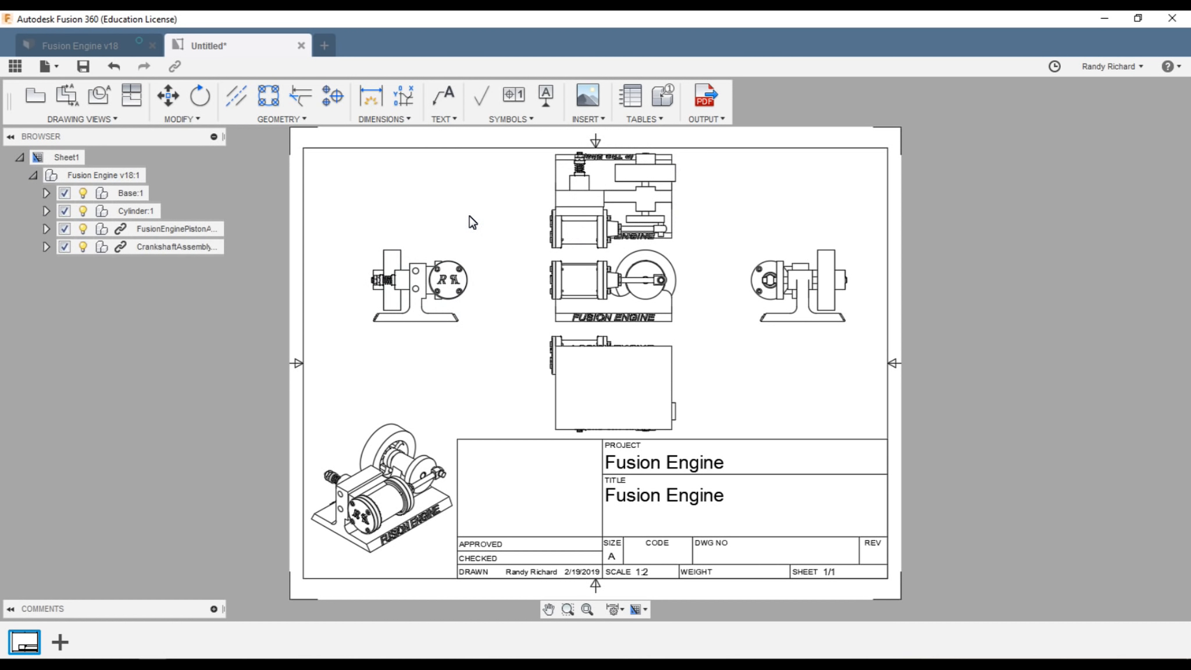
- Move the left projected view slightly farther from the base view, keeping it horizontally aligned
{"action": "left_click", "coordinate": [420, 286]}
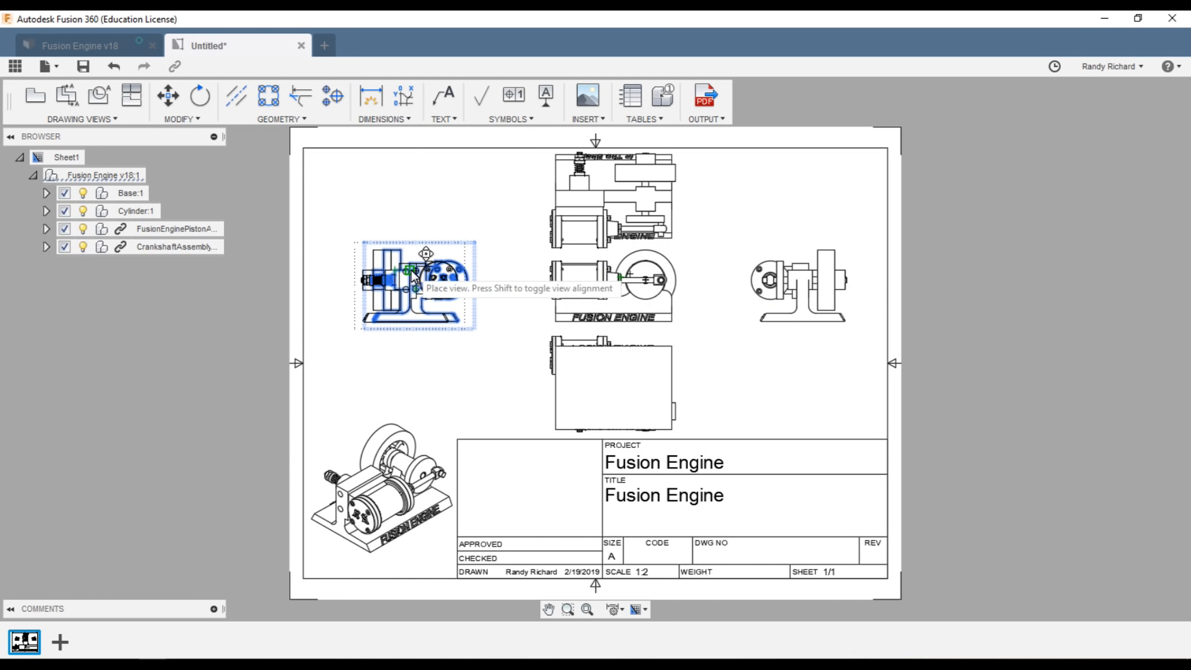
{"action": "left_click", "coordinate": [430, 278]}
{"action": "left_click", "coordinate": [431, 280]}
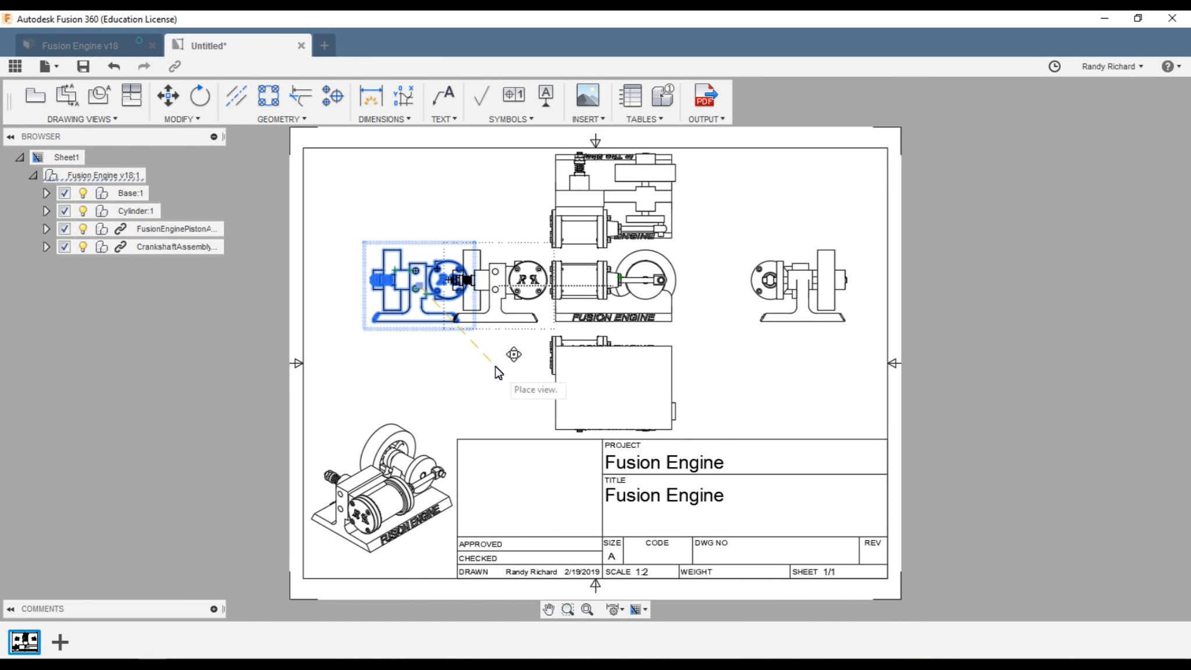
{"action": "left_click", "coordinate": [407, 271]}
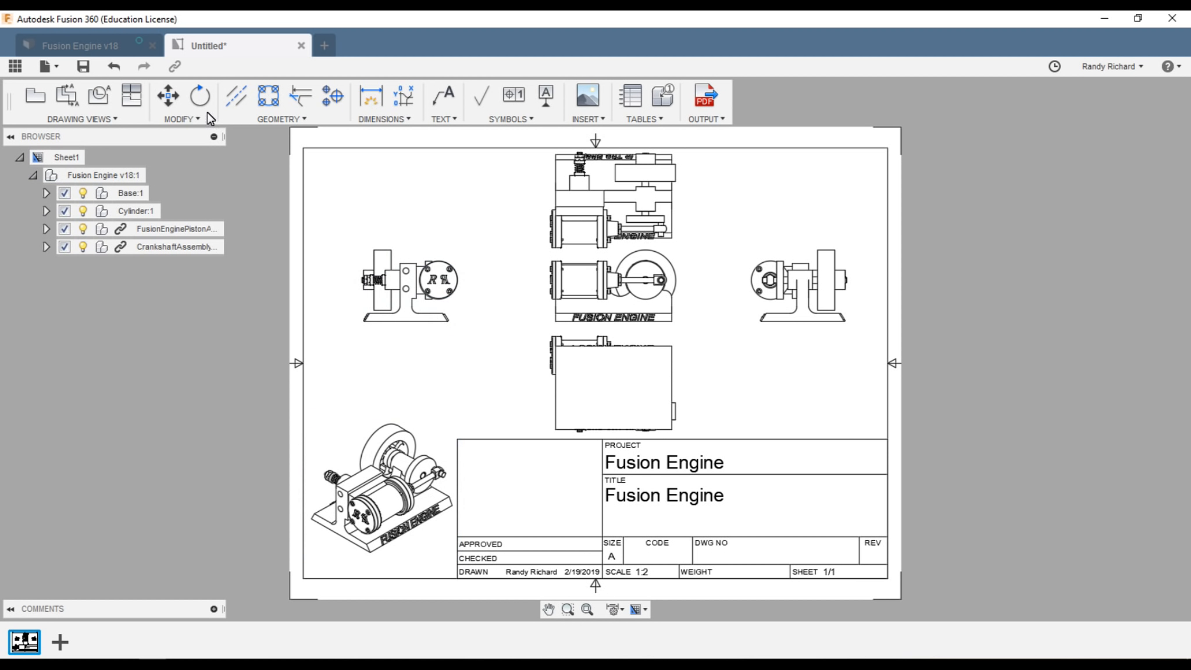
- Try to rotate the left projected view about the lower hole of its bracket
{"action": "left_click", "coordinate": [199, 95]}
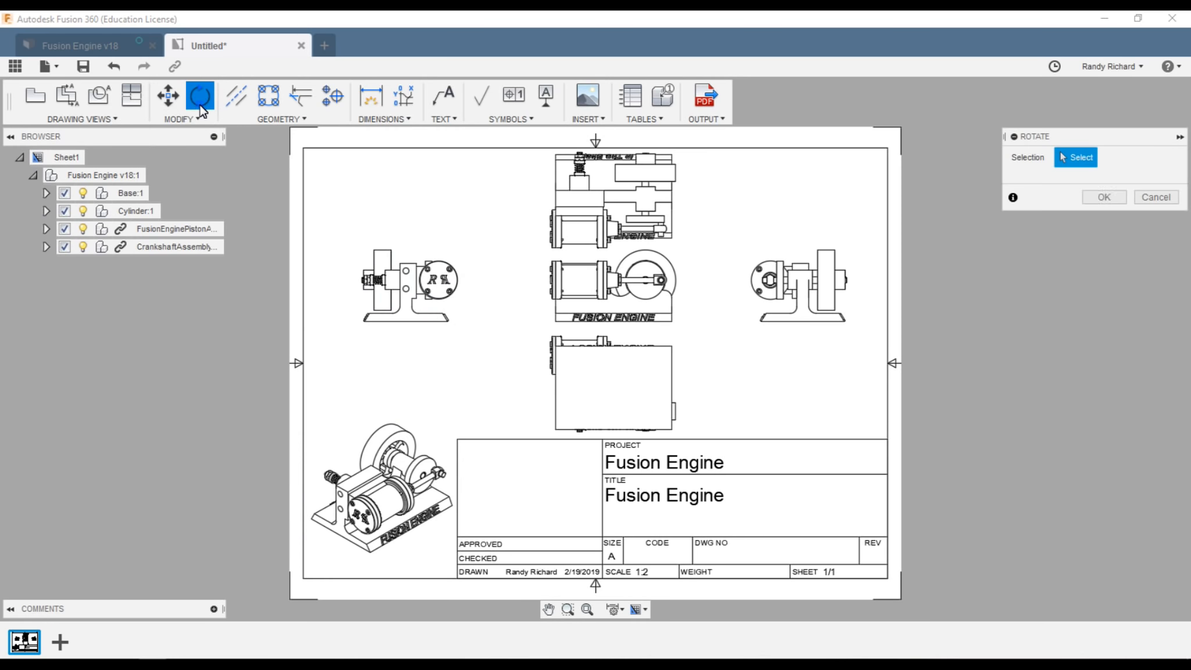
{"action": "left_click", "coordinate": [426, 294]}
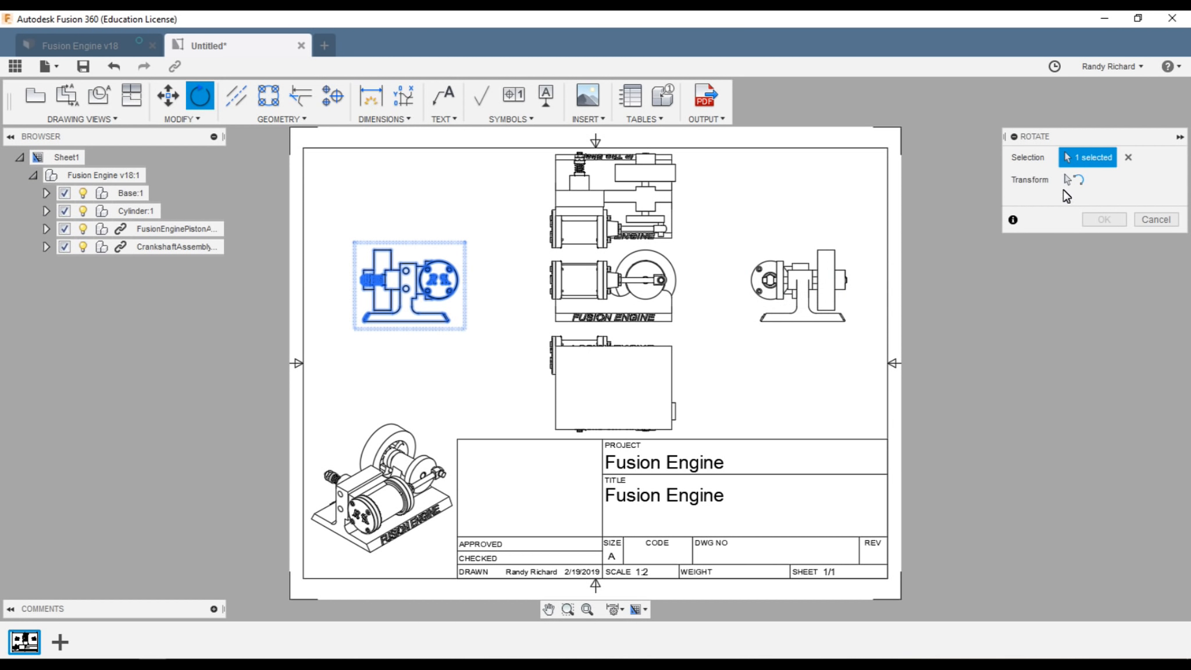
{"action": "left_click_drag", "start_coordinate": [1079, 141], "coordinate": [1034, 136]}
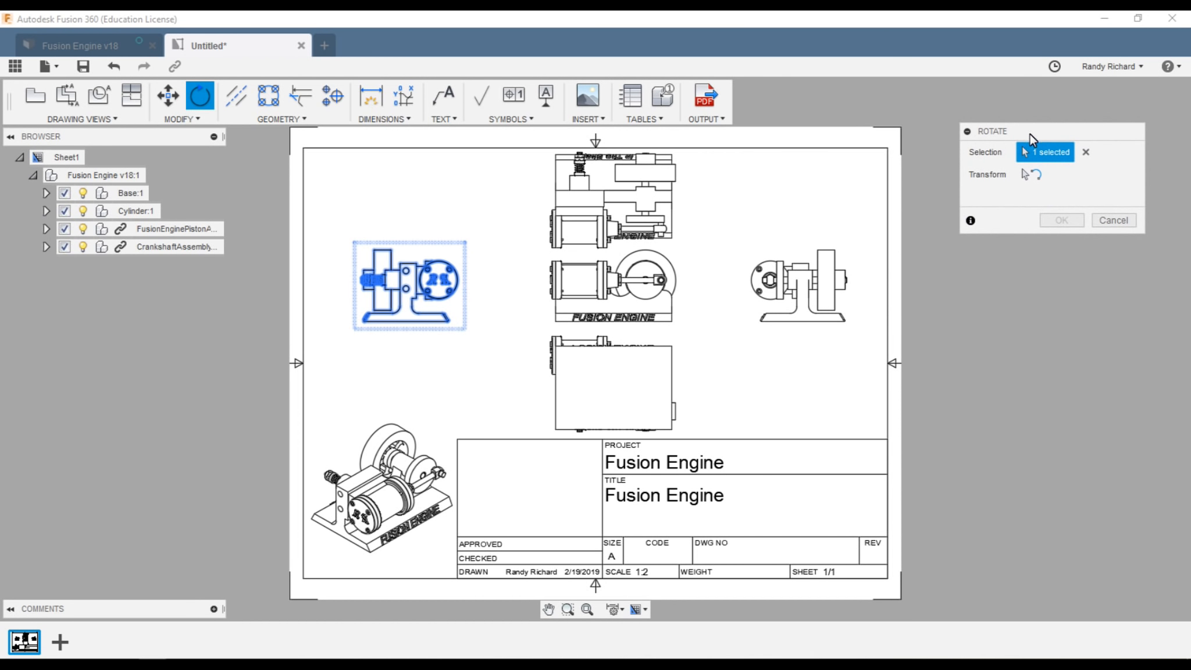
{"action": "left_click", "coordinate": [1038, 174]}
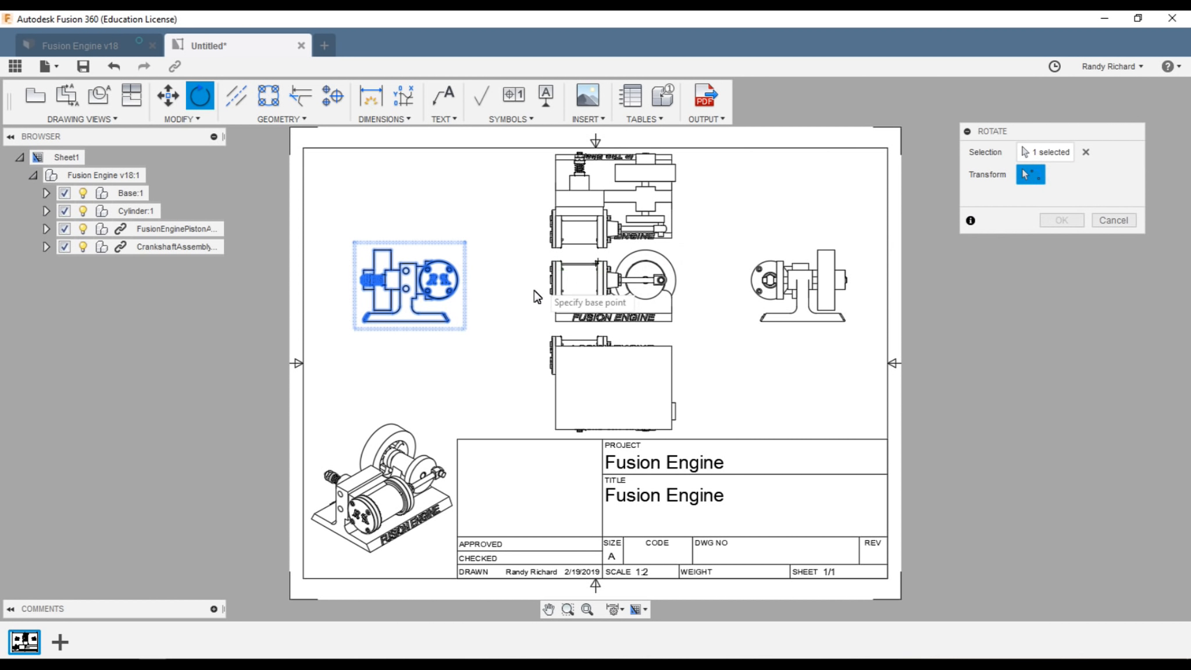
{"action": "left_click", "coordinate": [447, 320]}
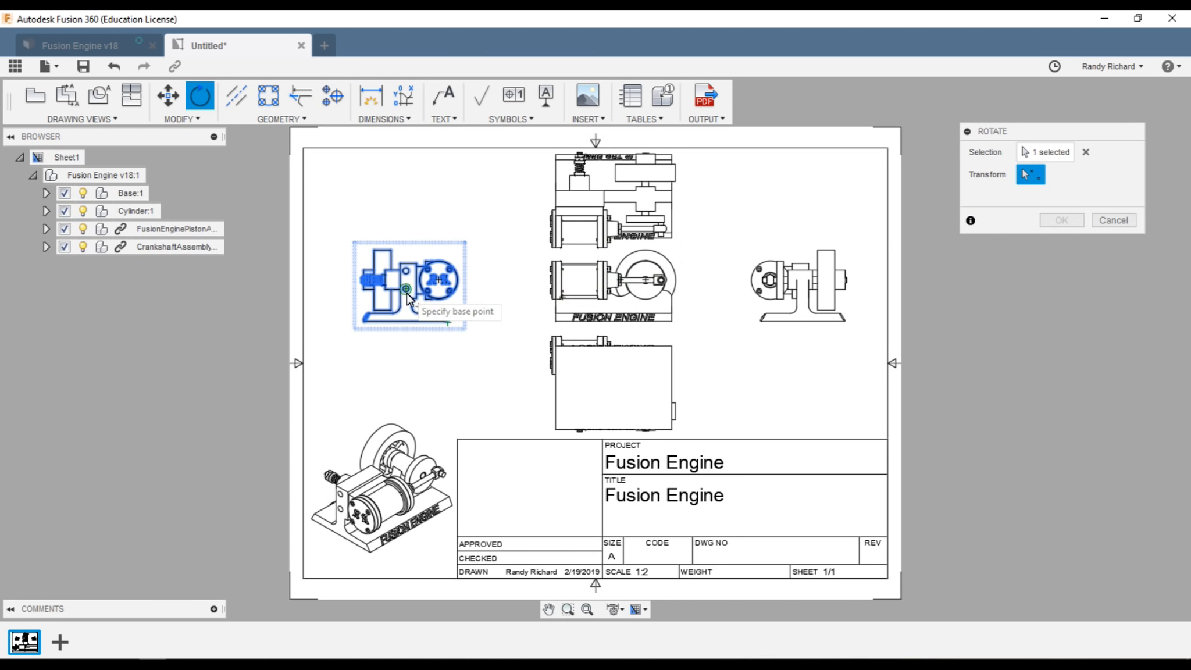
{"action": "left_click", "coordinate": [407, 294]}
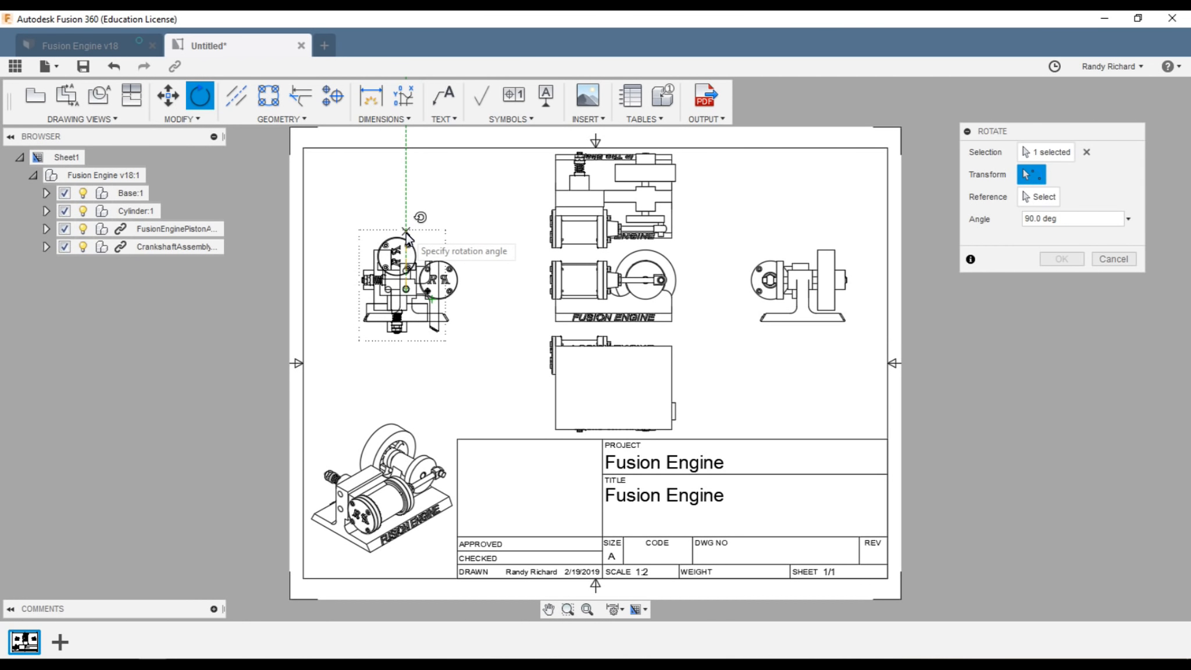
{"action": "left_click", "coordinate": [456, 330]}
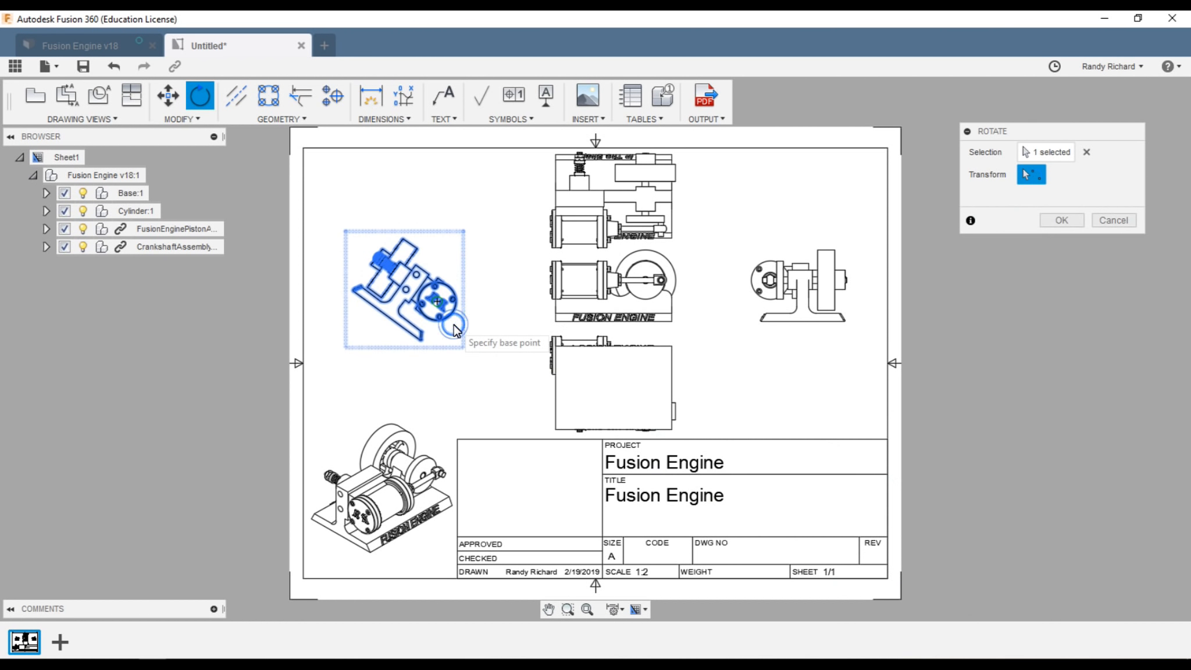
{"action": "left_click", "coordinate": [1105, 222]}
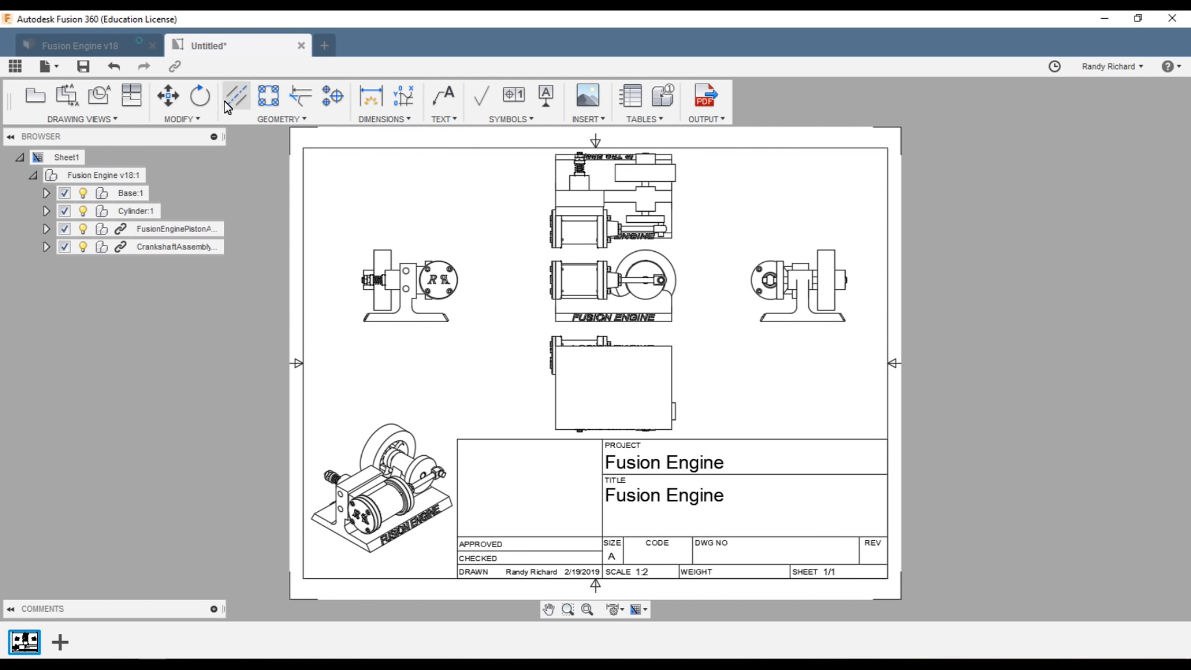
- Add a centerline midway between the two vertical edges of the bracket in the left projected view
{"action": "left_click", "coordinate": [262, 121]}
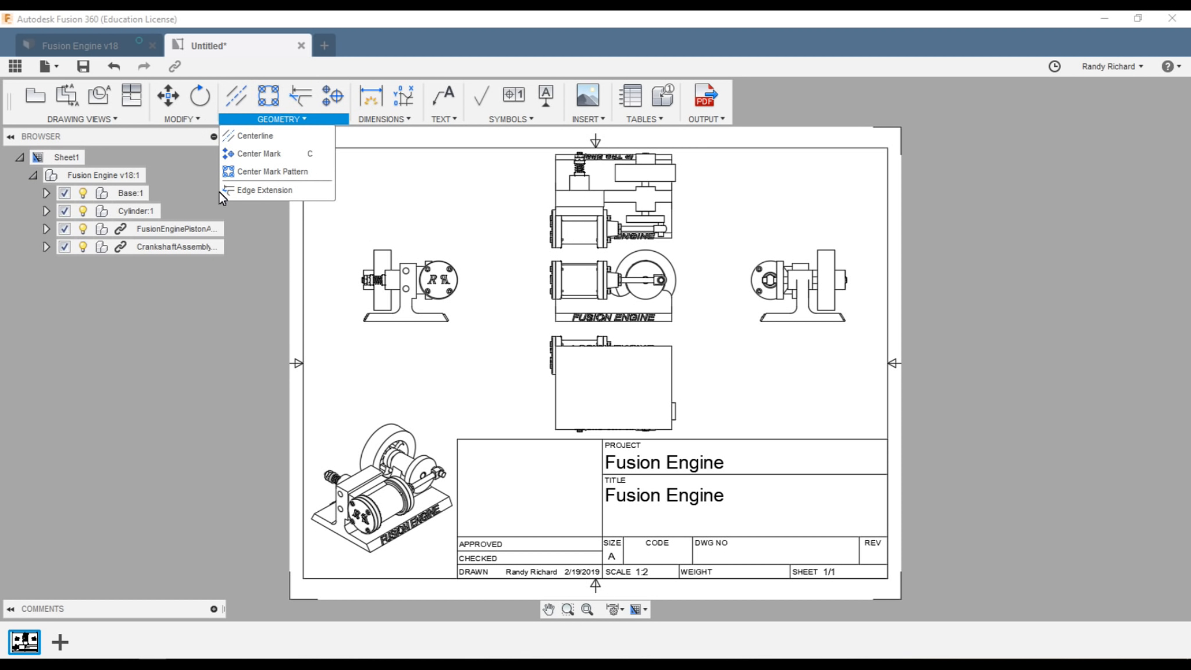
{"action": "left_click", "coordinate": [236, 97]}
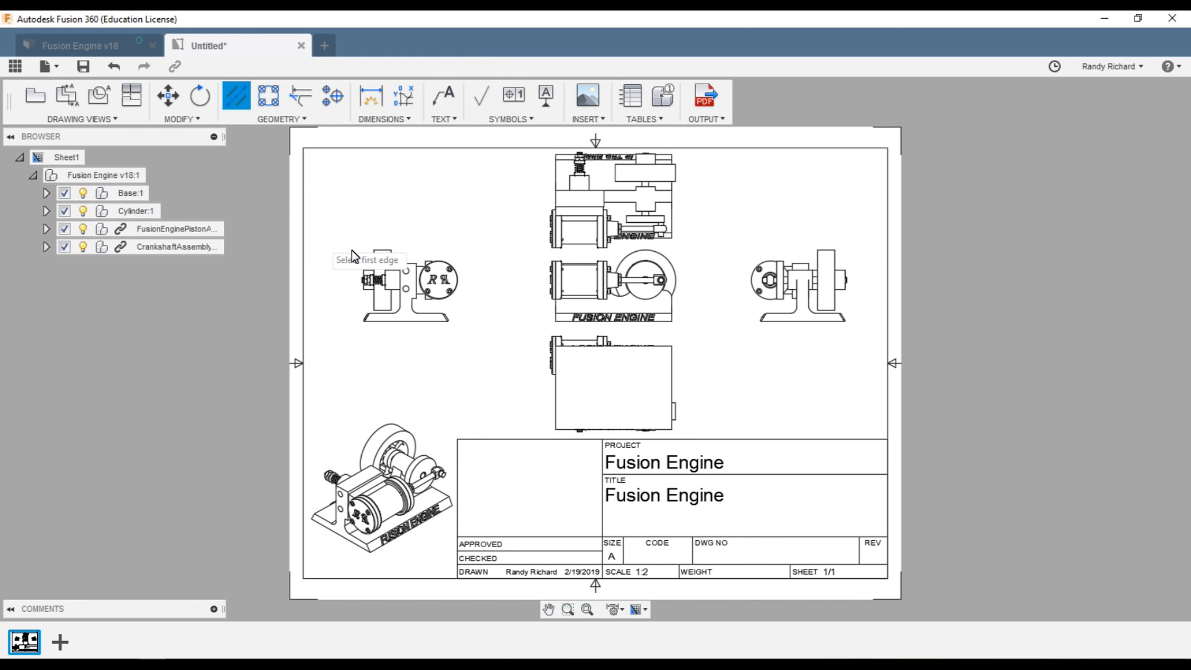
{"action": "scroll", "coordinate": [343, 259], "scroll_direction": "up", "scroll_amount": 5}
{"action": "scroll", "coordinate": [341, 326], "scroll_direction": "down", "scroll_amount": 2}
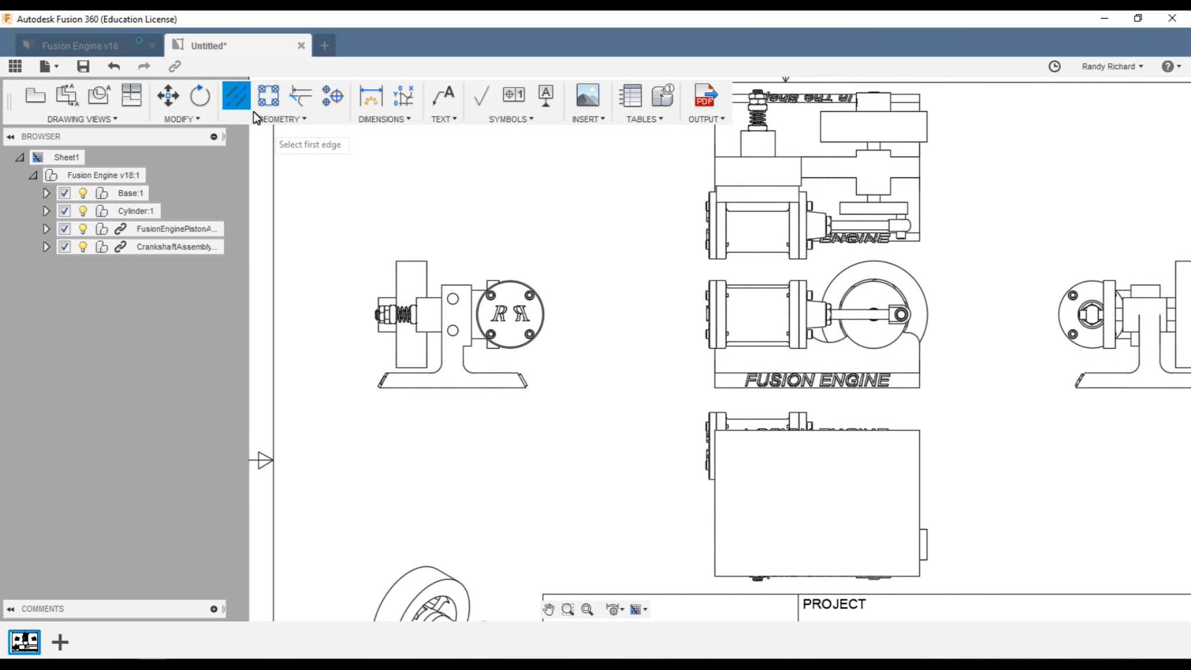
{"action": "scroll", "coordinate": [590, 192], "scroll_direction": "up", "scroll_amount": 3}
{"action": "scroll", "coordinate": [503, 230], "scroll_direction": "down", "scroll_amount": 2}
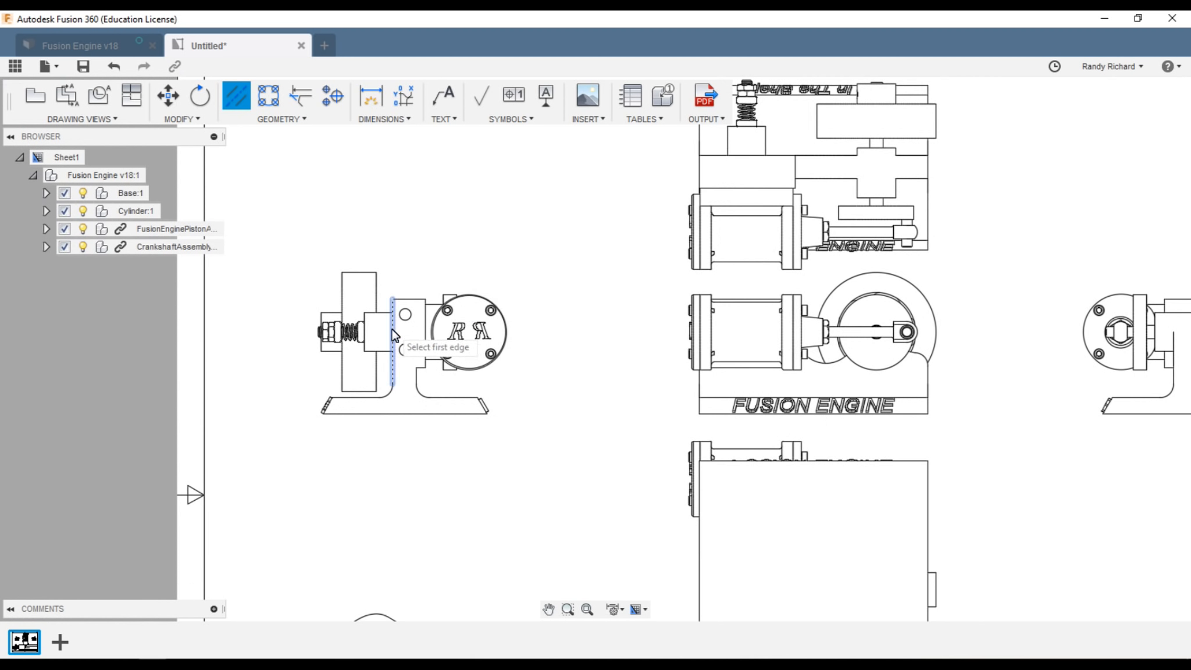
{"action": "left_click", "coordinate": [426, 331]}
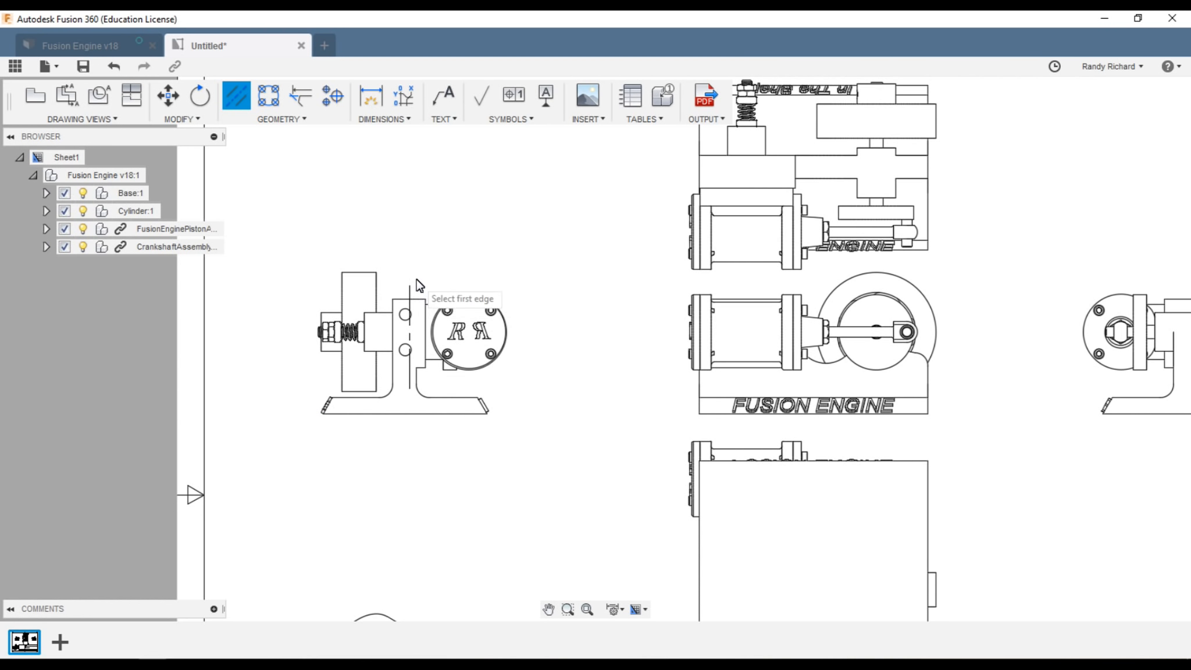
{"action": "key", "text": "Escape"}
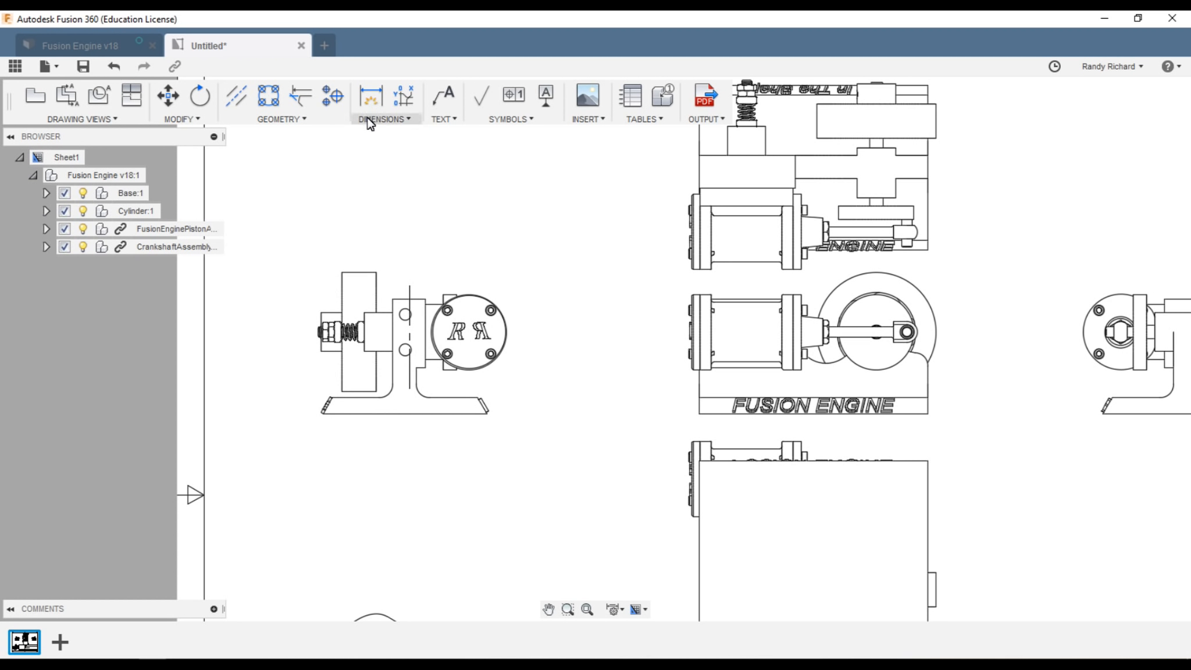
- Dimension from the centerline's upper endpoint to the bracket's upper left corner, above the view, and delete the centerline with its dimension
{"action": "left_click", "coordinate": [370, 96]}
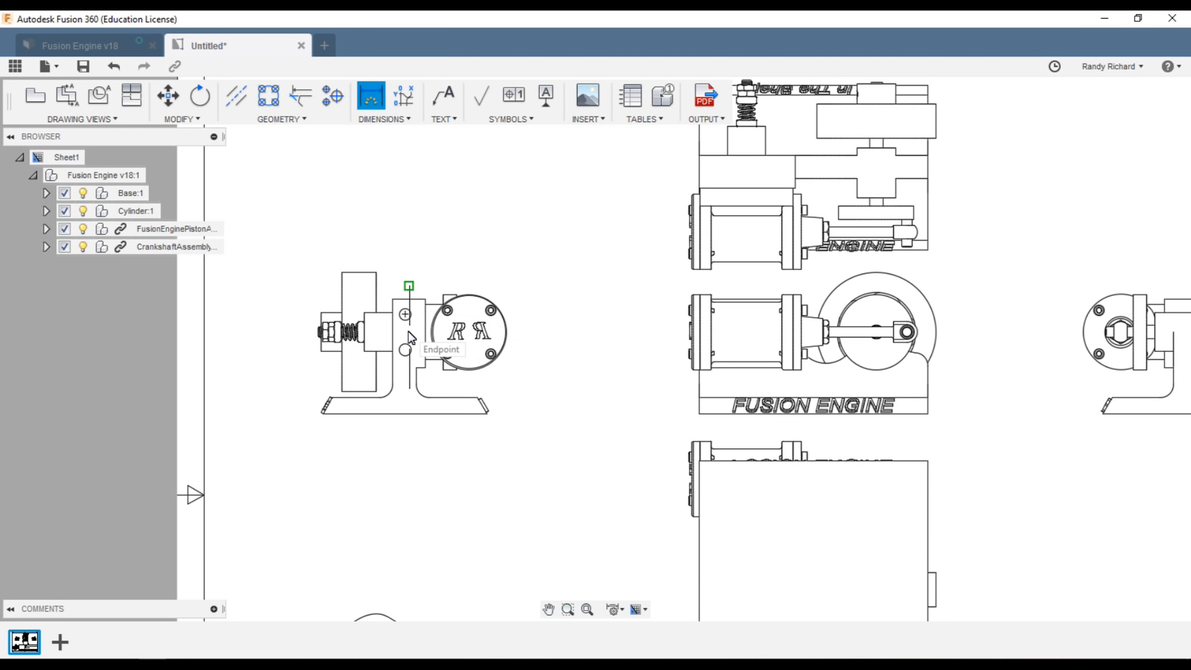
{"action": "left_click", "coordinate": [409, 286]}
{"action": "left_click", "coordinate": [391, 300]}
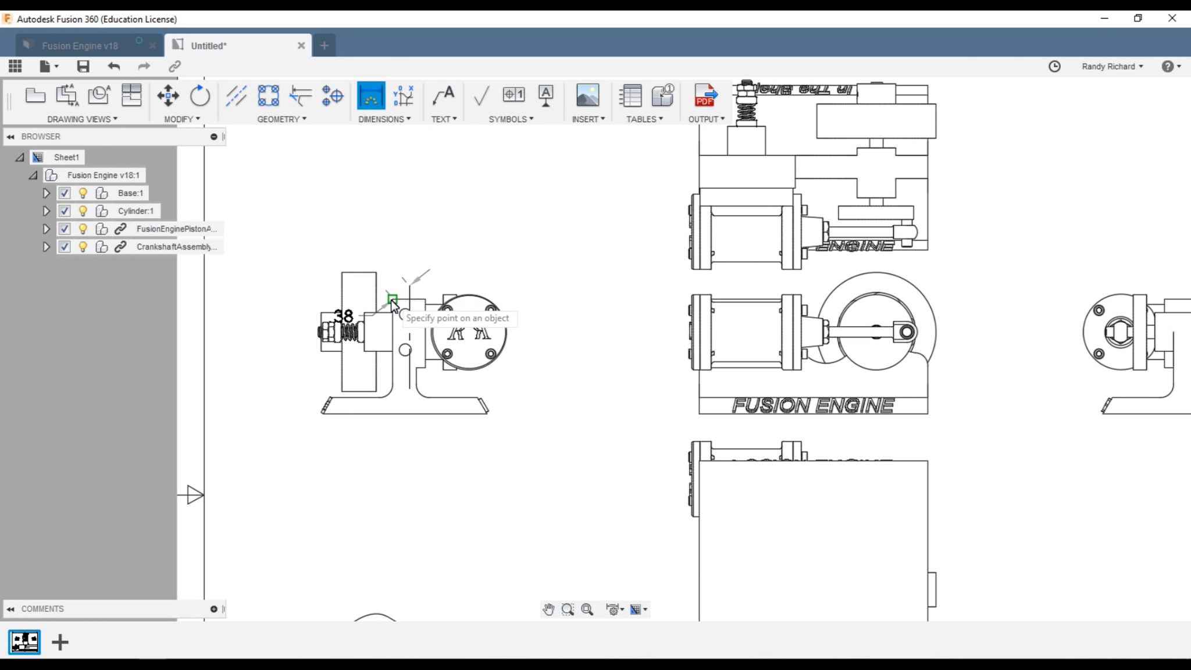
{"action": "left_click", "coordinate": [430, 213]}
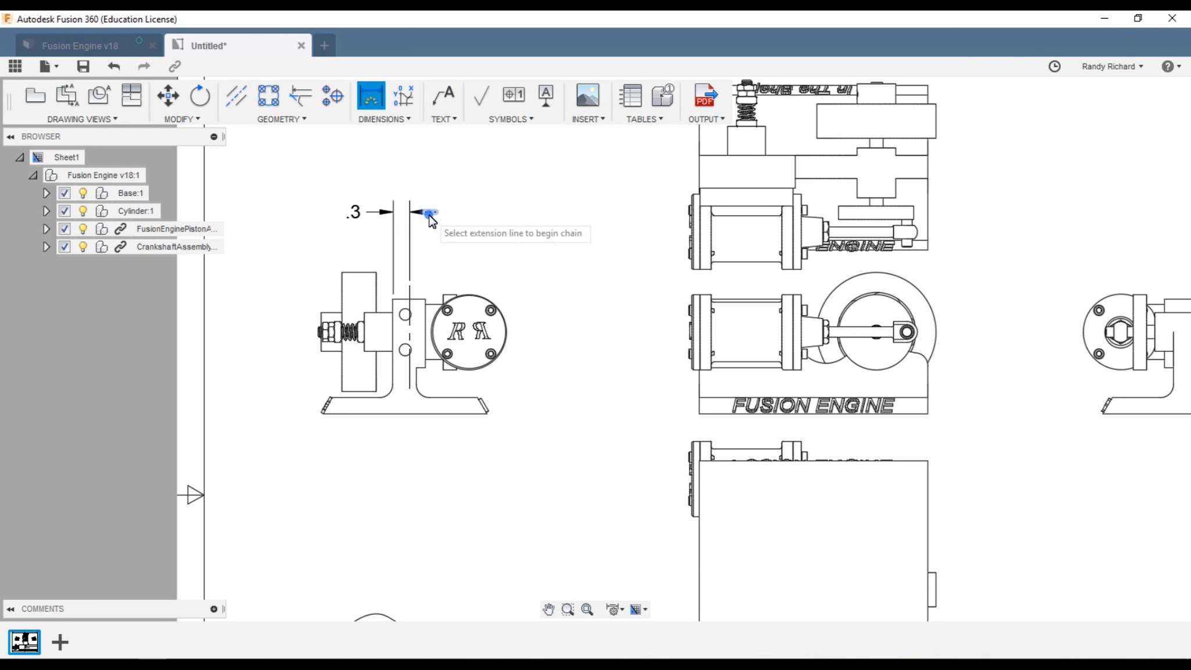
{"action": "key", "text": "Escape"}
{"action": "left_click", "coordinate": [410, 297]}
{"action": "key", "text": "Delete"}
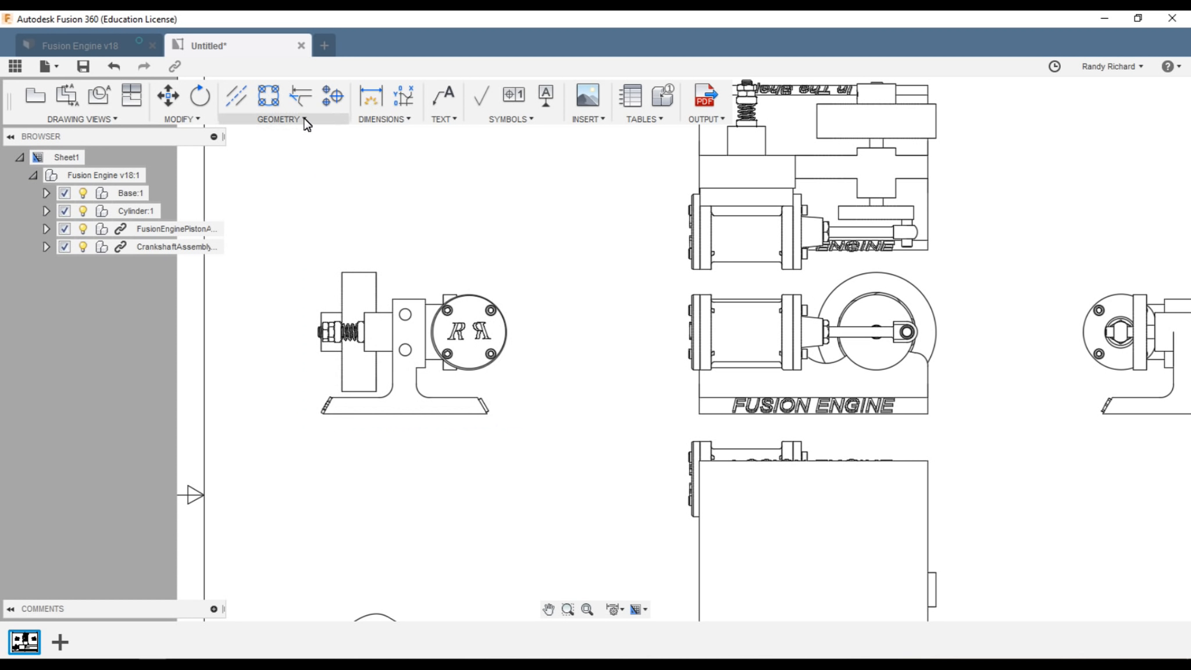
- Add an auto-completed center mark pattern with full PCD through the four screws of the round cylinder cover in the left projected view
{"action": "left_click", "coordinate": [272, 102]}
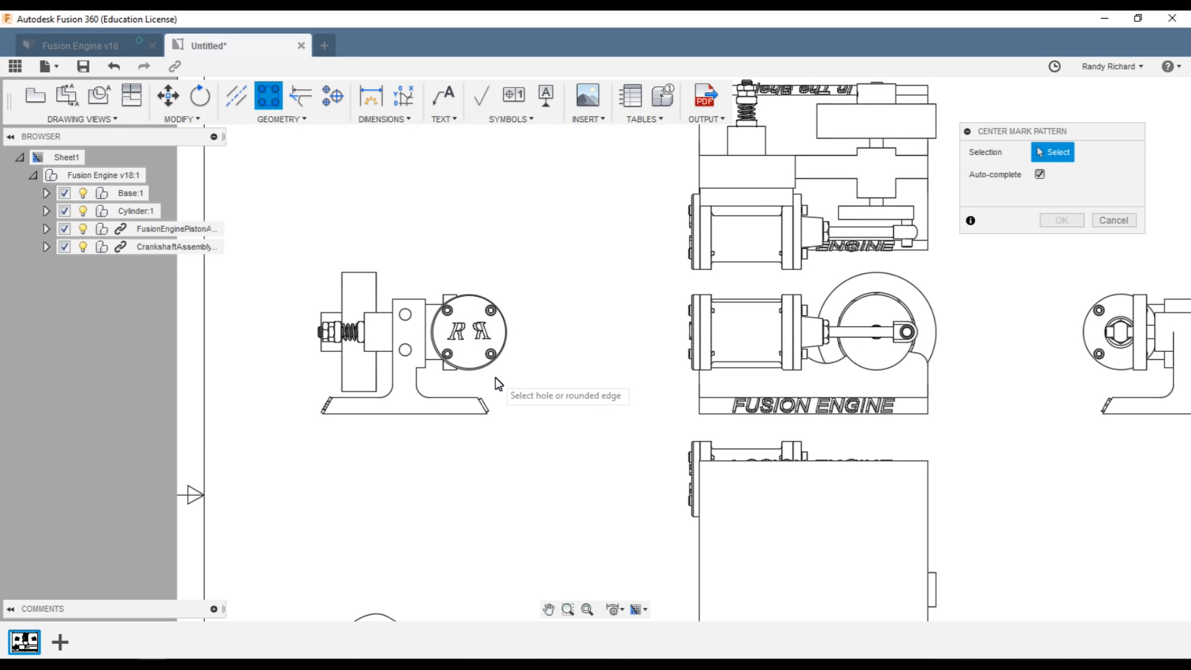
{"action": "scroll", "coordinate": [496, 373], "scroll_direction": "up", "scroll_amount": 1}
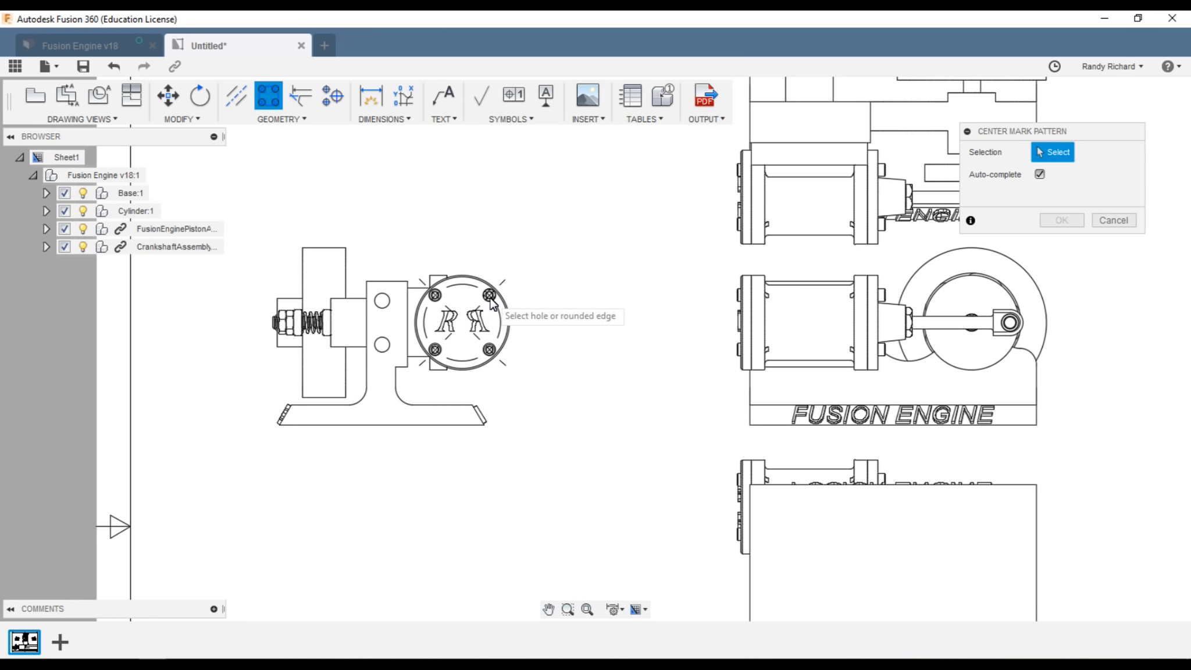
{"action": "left_click", "coordinate": [490, 297]}
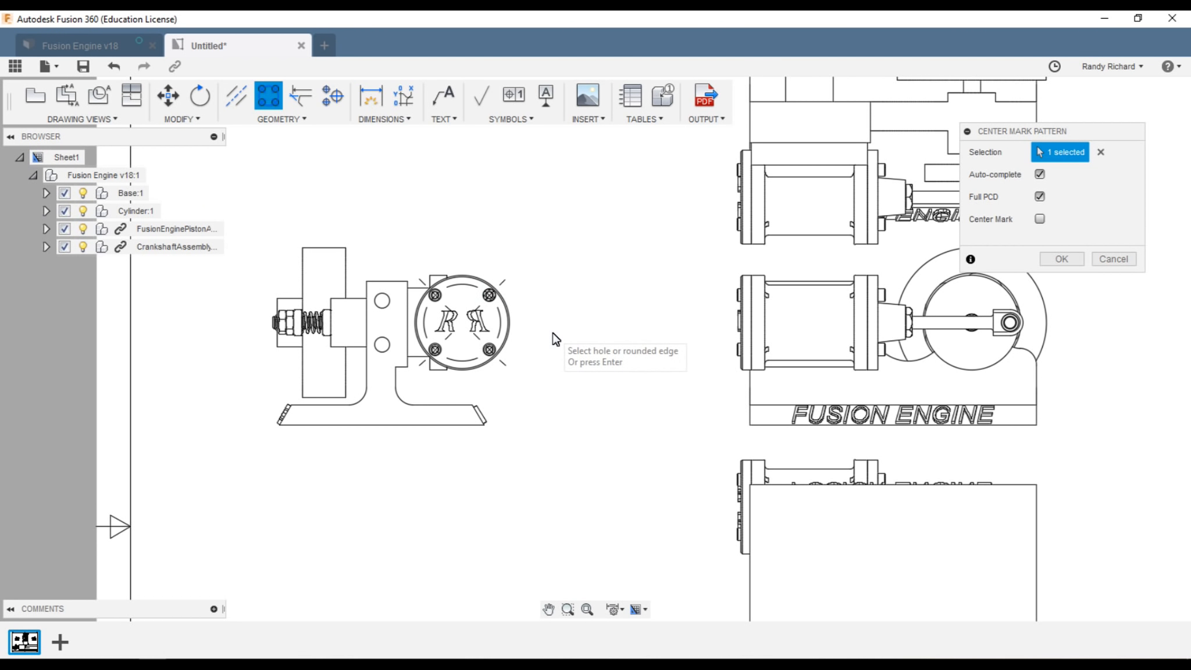
{"action": "left_click", "coordinate": [1070, 257]}
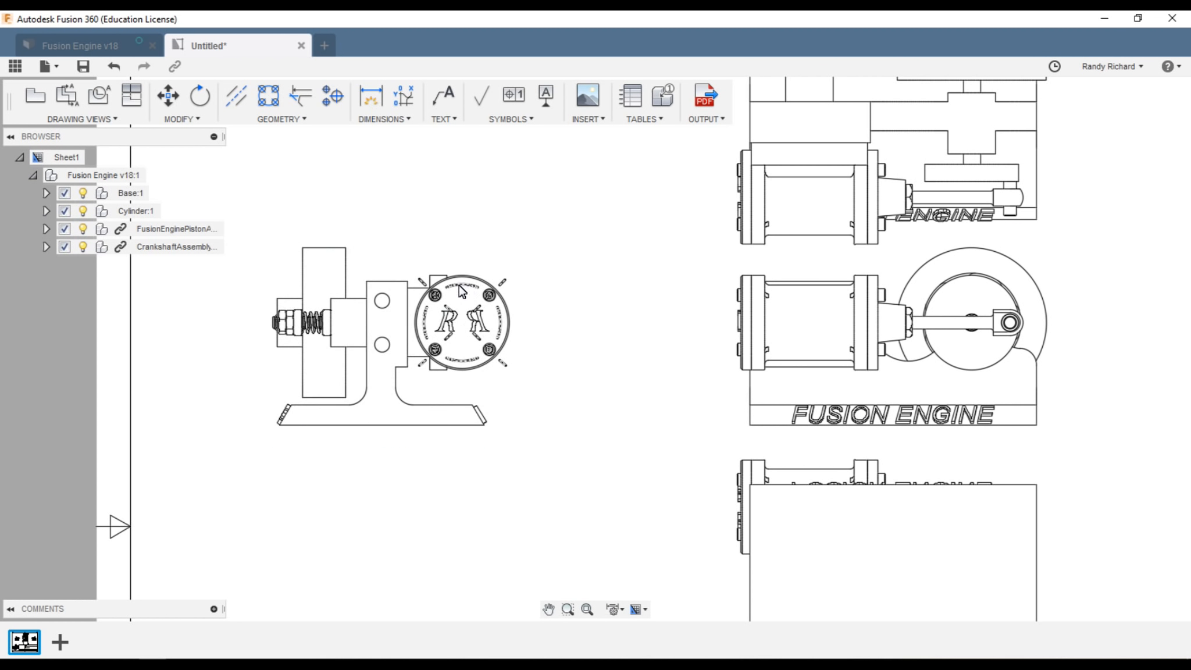
- Dimension the diameter of the cylinder cover's center mark pattern circle, placing it above the cover, and delete the dimension
{"action": "key", "text": "d"}
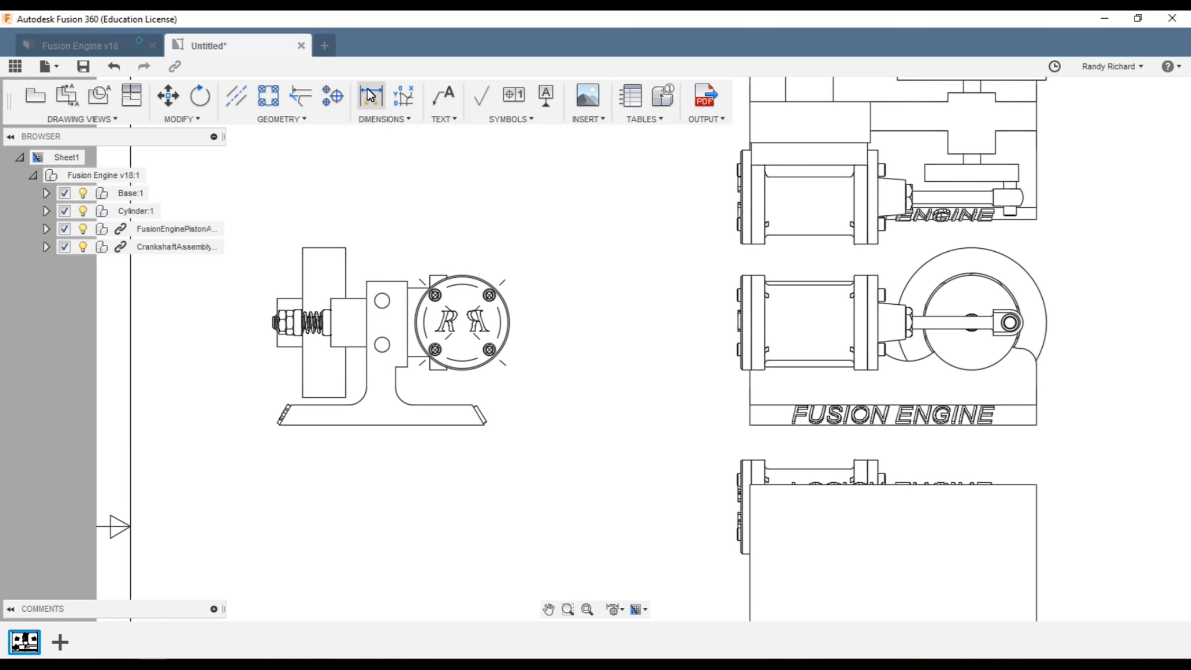
{"action": "left_click", "coordinate": [465, 277]}
{"action": "left_click", "coordinate": [490, 233]}
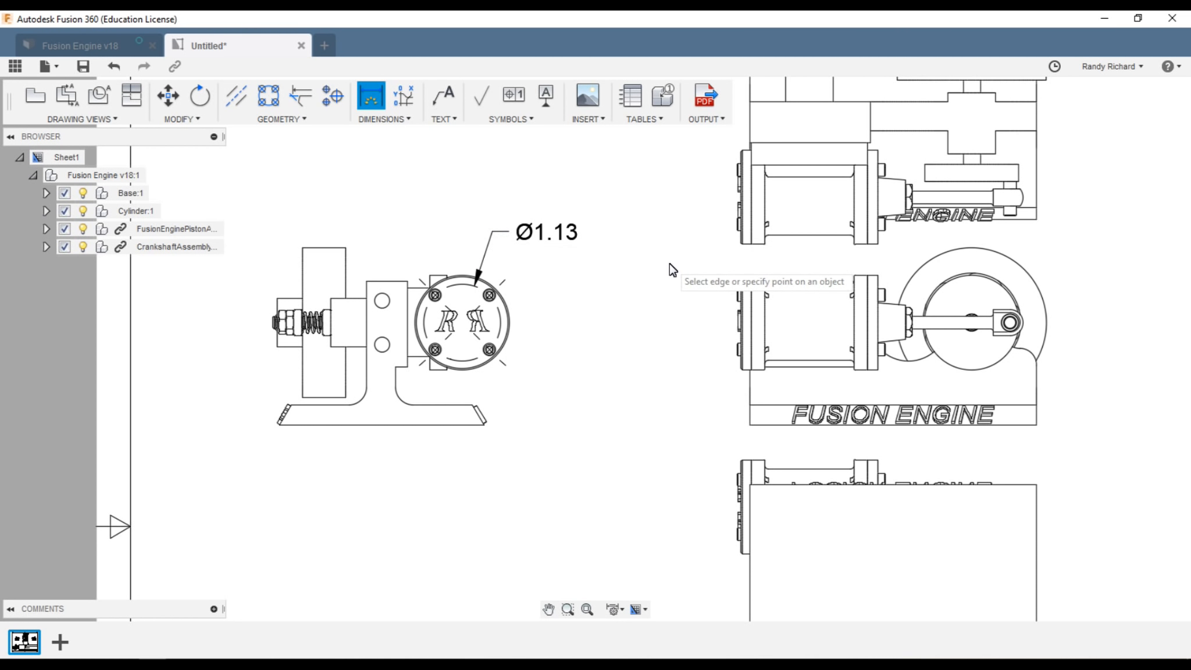
{"action": "key", "text": "Escape"}
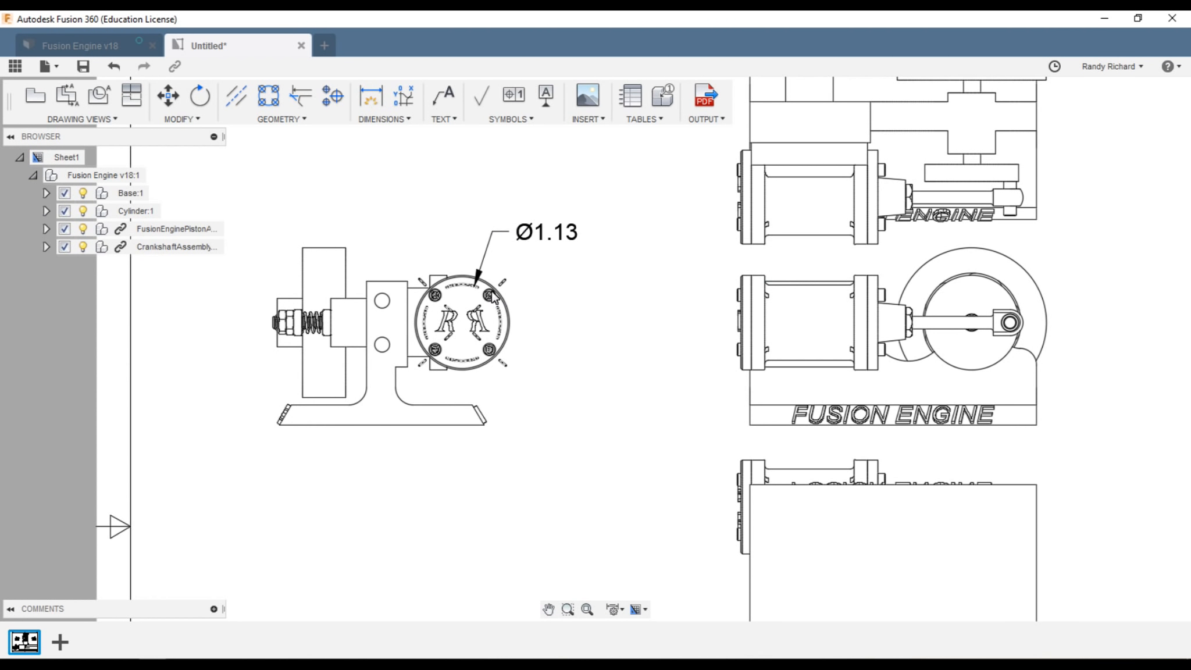
{"action": "left_click", "coordinate": [529, 237]}
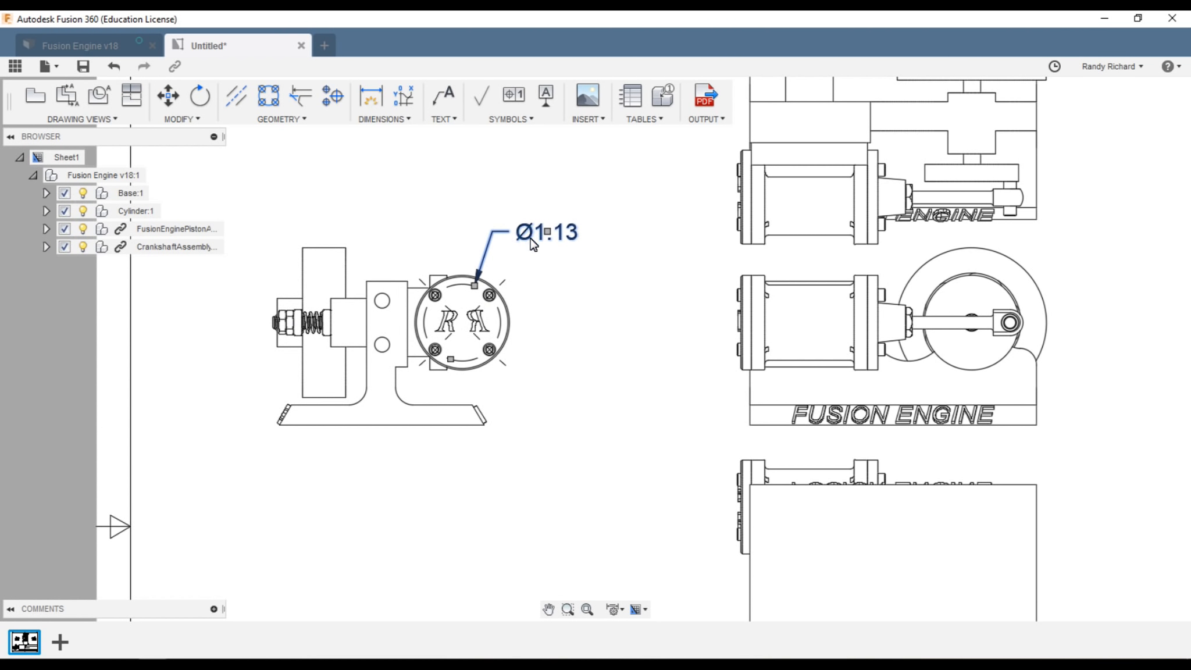
{"action": "key", "text": "Delete"}
{"action": "left_click", "coordinate": [371, 95]}
{"action": "left_click", "coordinate": [435, 296]}
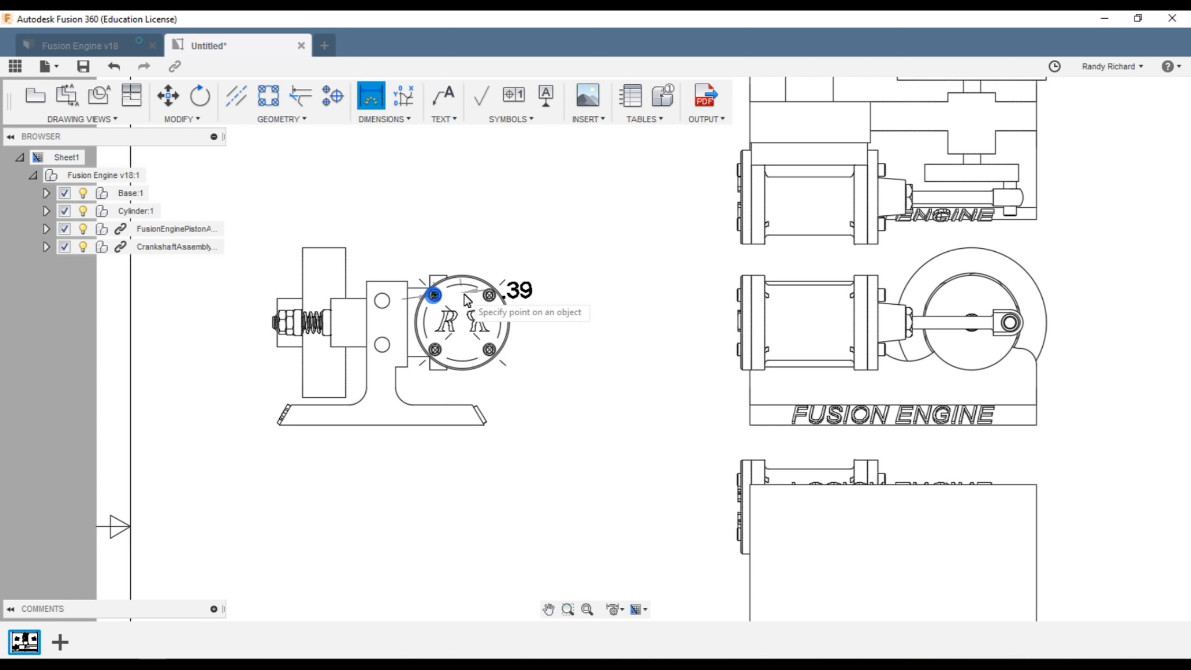
{"action": "left_click", "coordinate": [488, 296]}
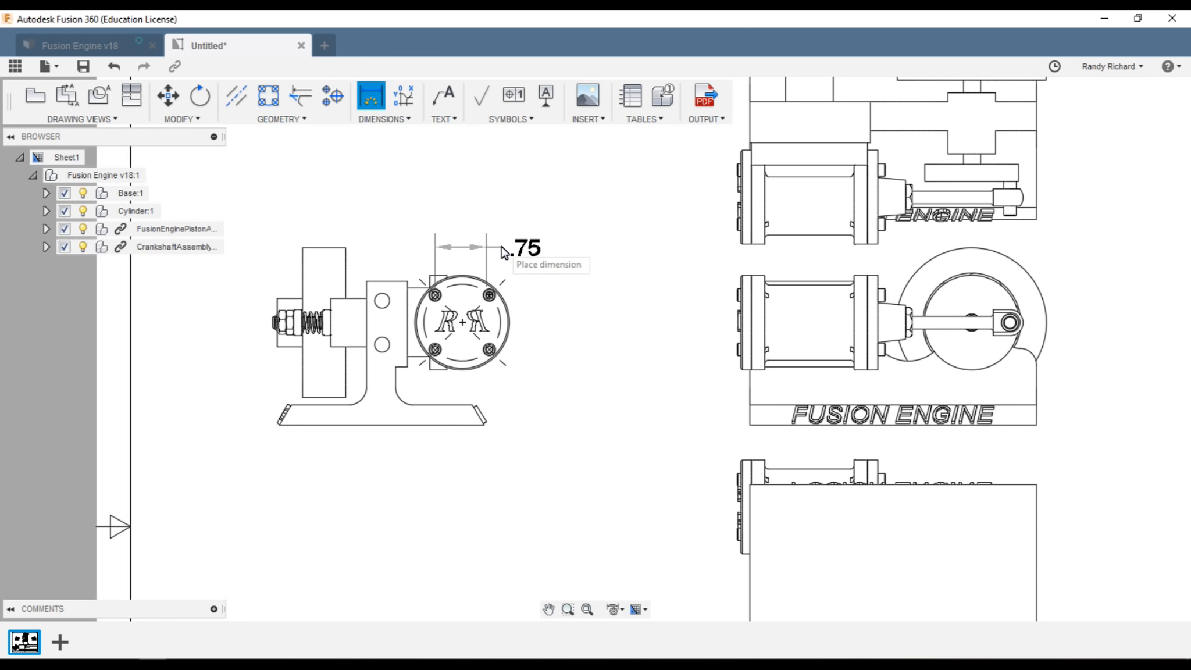
{"action": "key", "text": "Escape"}
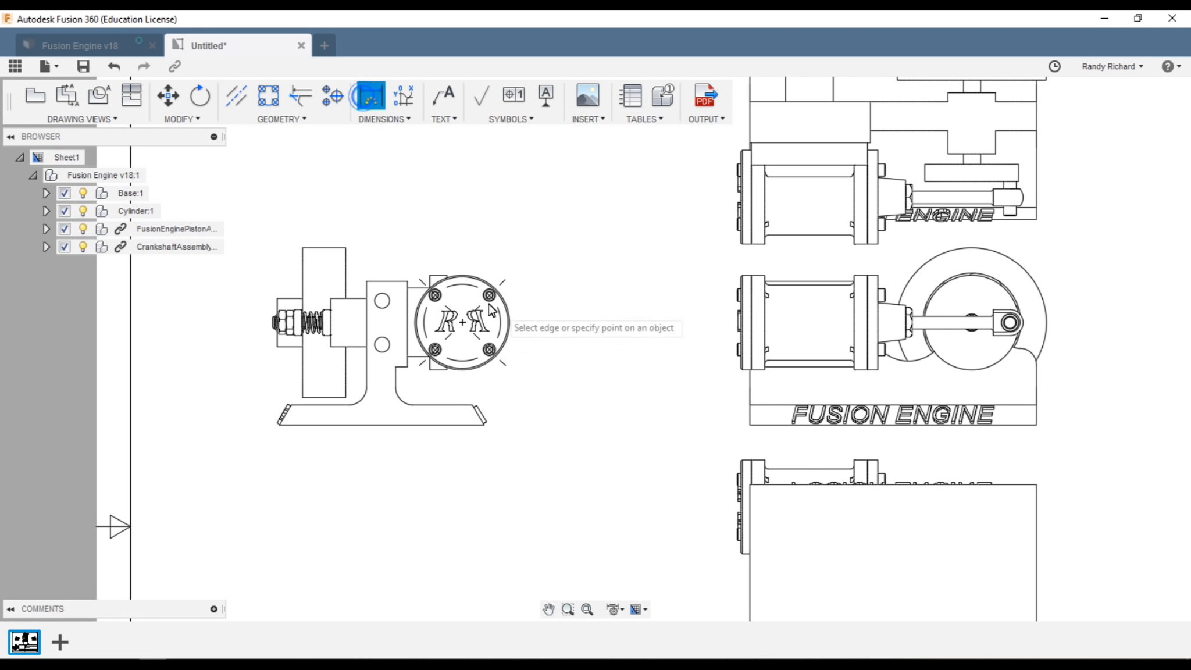
- Dimension the horizontal distance between the centers of the cylinder cover's two upper screws, above the view, and delete the dimension
{"action": "scroll", "coordinate": [489, 308], "scroll_direction": "up", "scroll_amount": 5}
{"action": "left_click", "coordinate": [376, 280]}
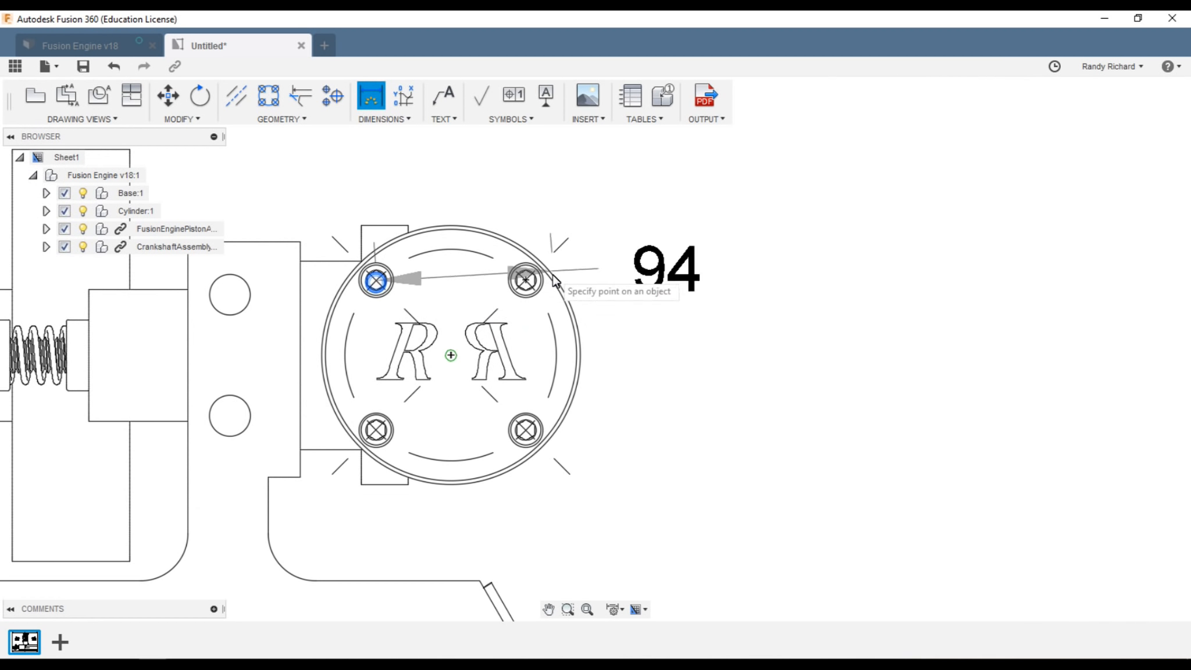
{"action": "left_click", "coordinate": [526, 281]}
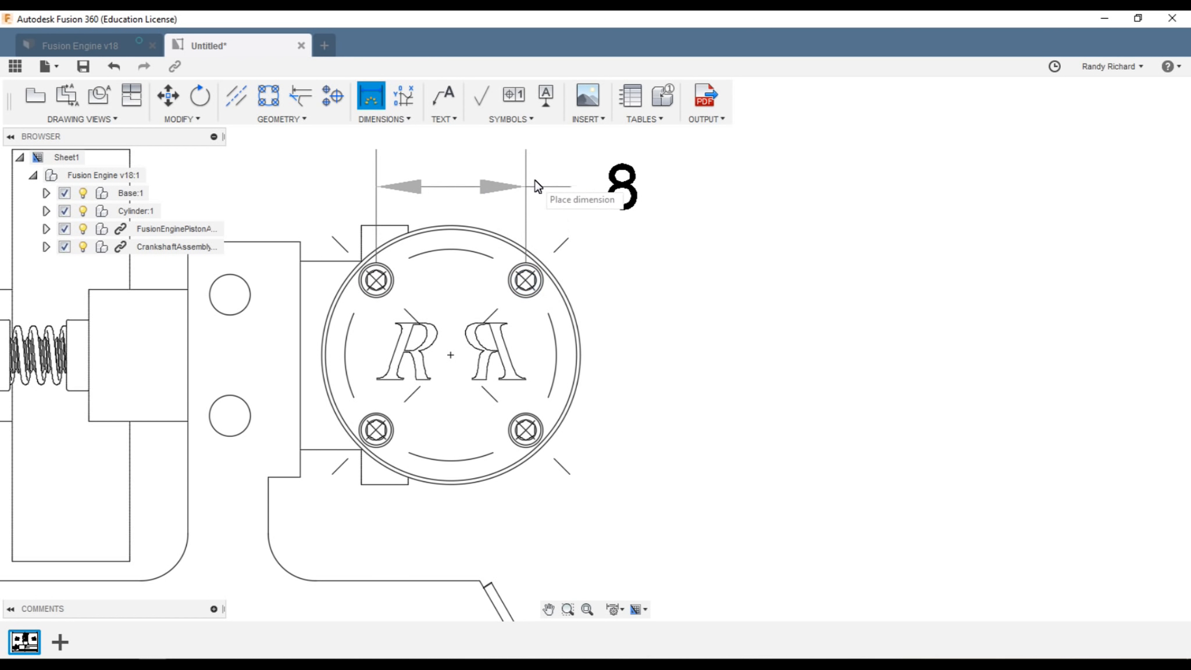
{"action": "left_click", "coordinate": [532, 165]}
{"action": "scroll", "coordinate": [535, 326], "scroll_direction": "down", "scroll_amount": 5}
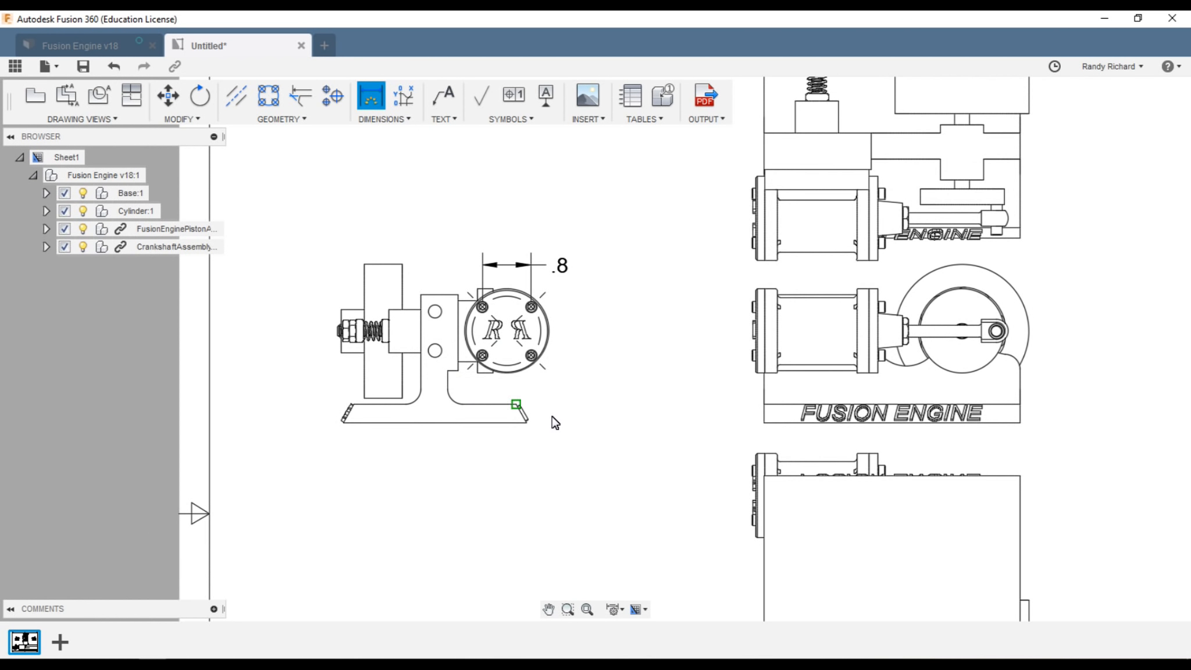
{"action": "key", "text": "Escape"}
{"action": "left_click", "coordinate": [533, 264]}
{"action": "key", "text": "Delete"}
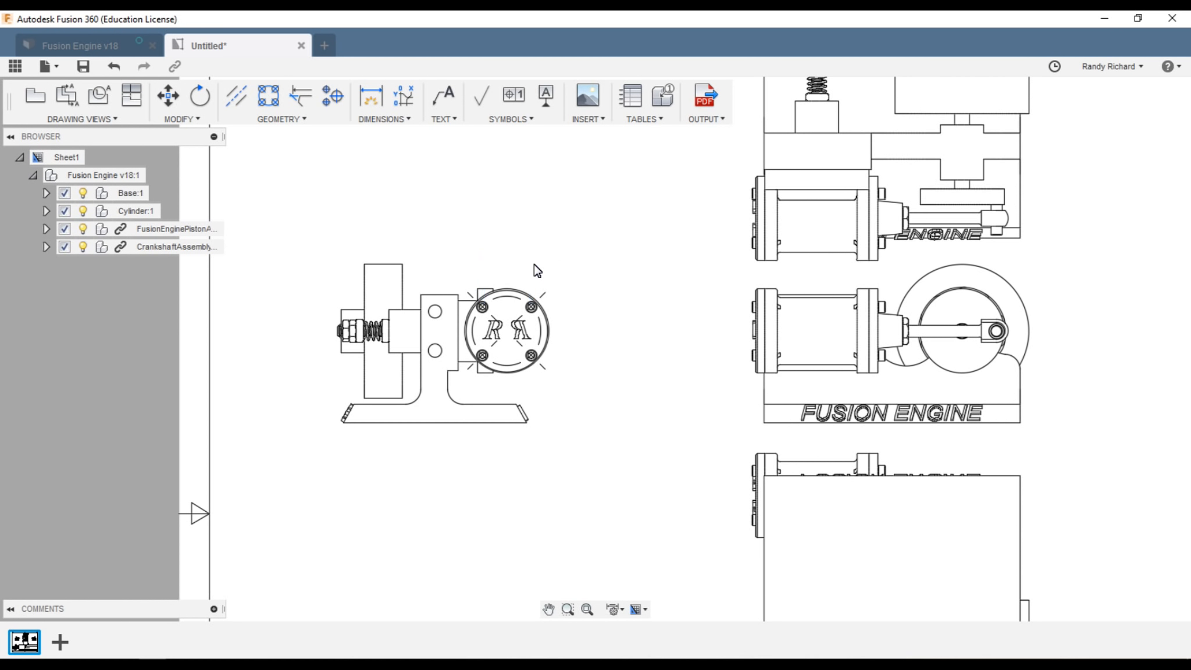
{"action": "left_click", "coordinate": [299, 102]}
{"action": "scroll", "coordinate": [501, 442], "scroll_direction": "up", "scroll_amount": 2}
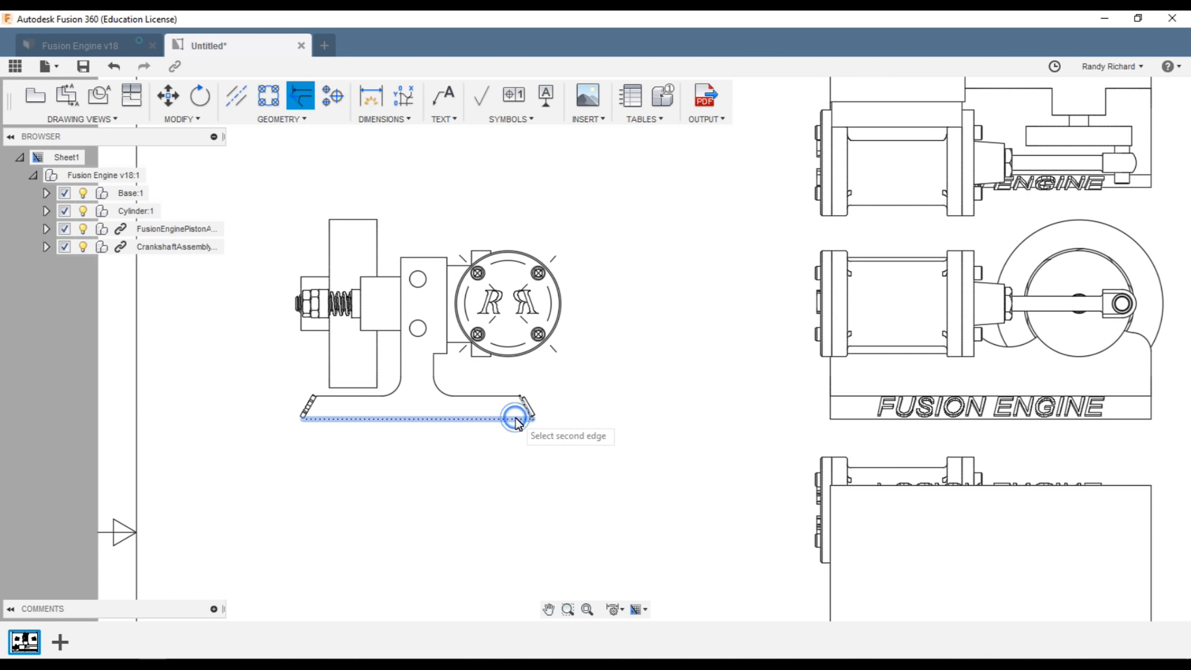
{"action": "left_click", "coordinate": [515, 420]}
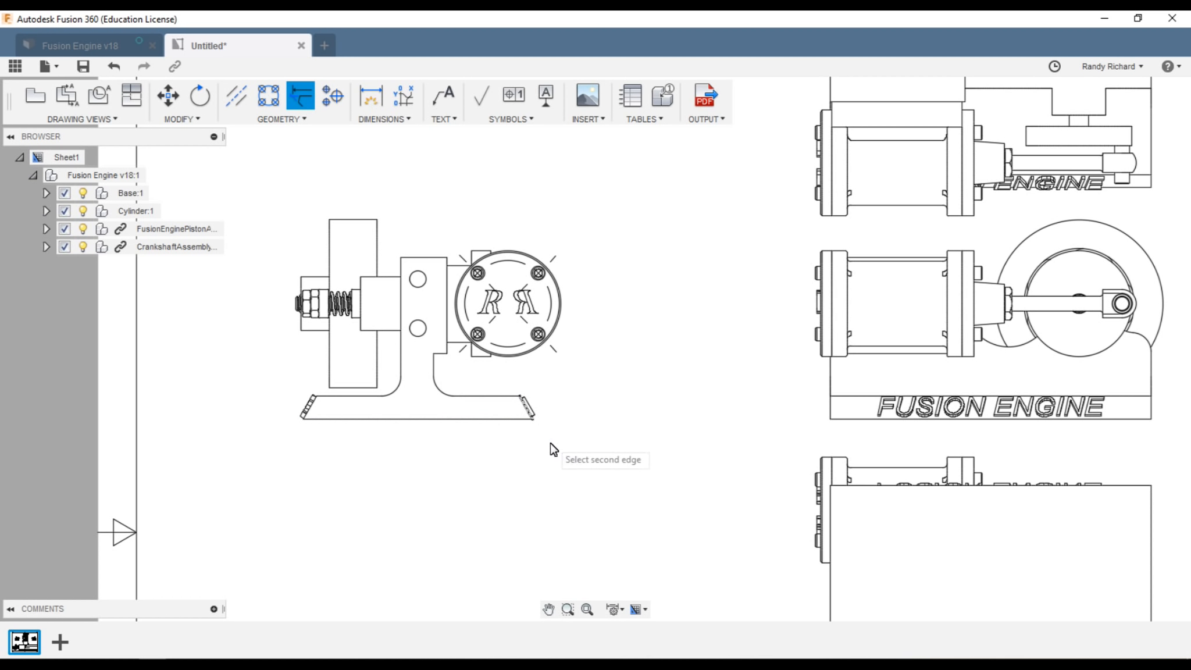
{"action": "key", "text": "Escape"}
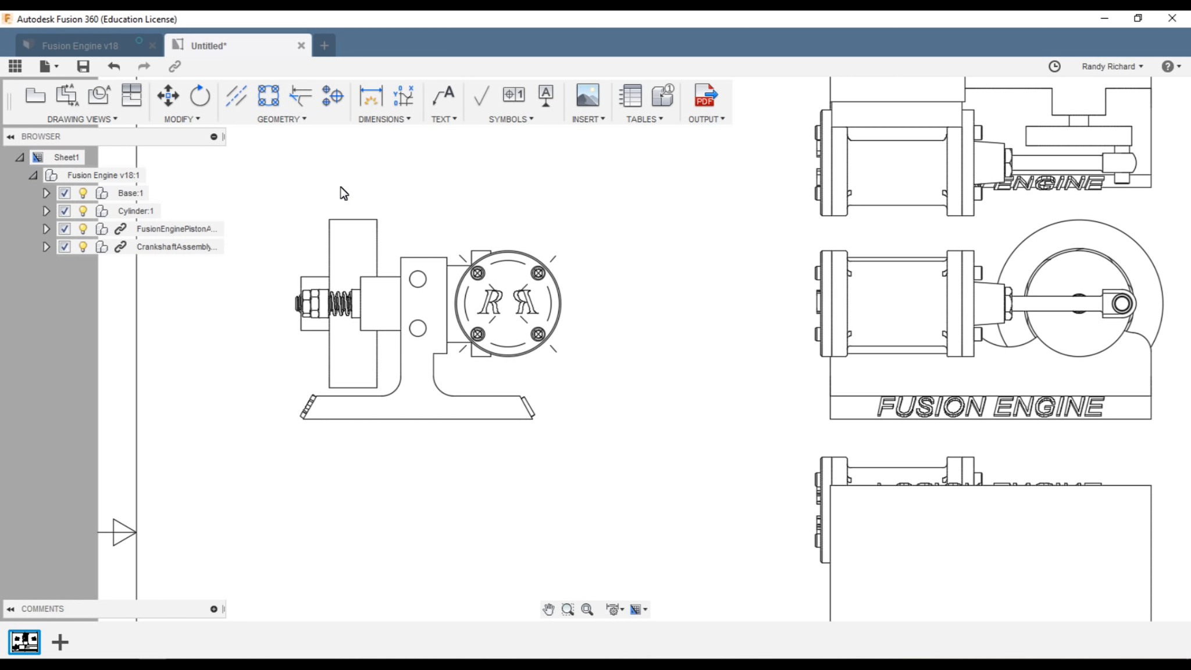
- Add an edge extension between the base's bottom edge and the outer slanted edge at its right end in the left projected view
{"action": "left_click", "coordinate": [300, 95]}
{"action": "scroll", "coordinate": [553, 444], "scroll_direction": "up", "scroll_amount": 5}
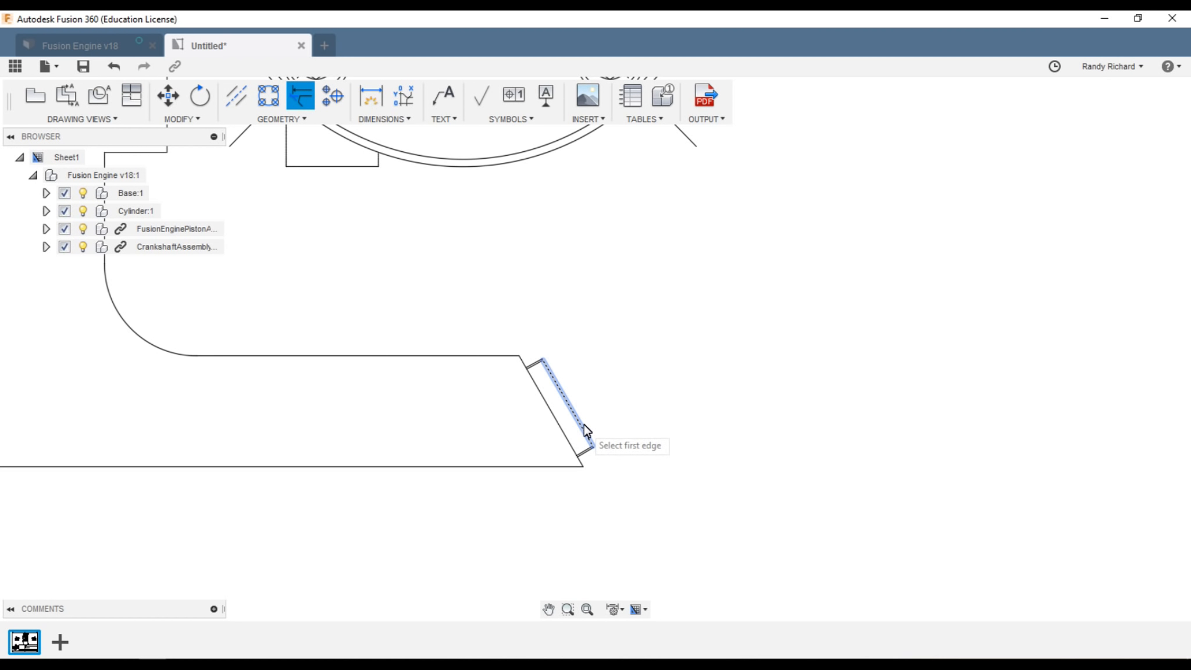
{"action": "left_click", "coordinate": [588, 432]}
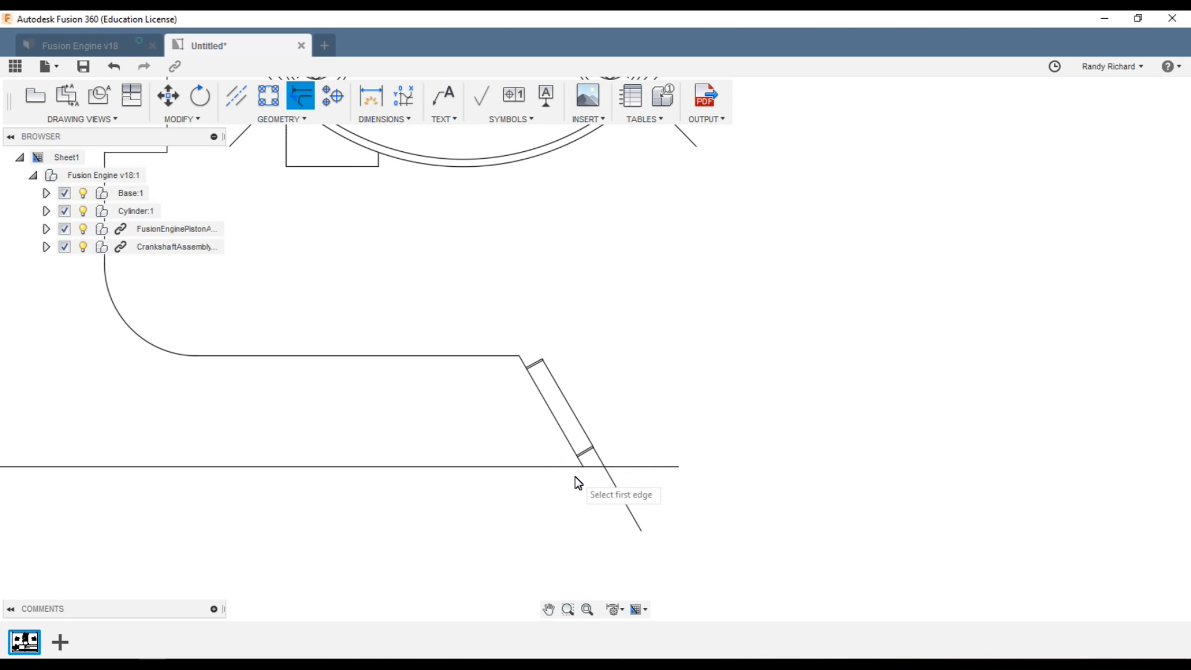
{"action": "scroll", "coordinate": [590, 522], "scroll_direction": "down", "scroll_amount": 3}
{"action": "scroll", "coordinate": [594, 522], "scroll_direction": "up", "scroll_amount": 3}
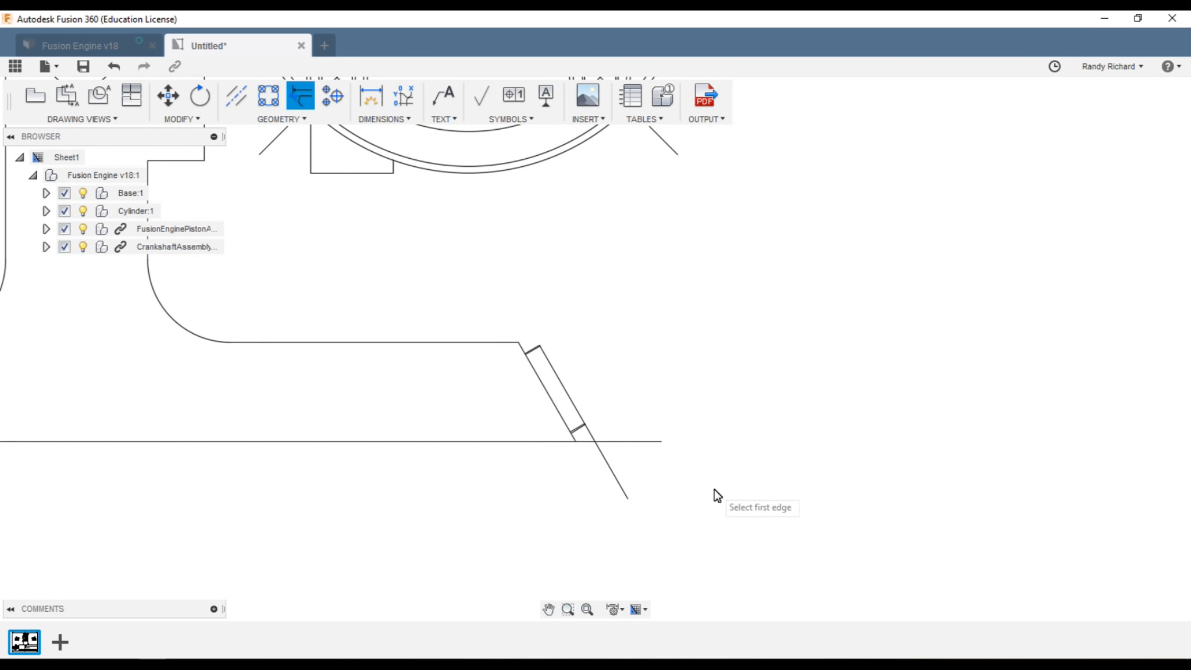
- Dimension the angle between the two extension lines below the base's right corner, and delete the edge extension with its dimension
{"action": "left_click", "coordinate": [376, 92]}
{"action": "left_click", "coordinate": [628, 442]}
{"action": "left_click", "coordinate": [618, 484]}
{"action": "left_click", "coordinate": [721, 521]}
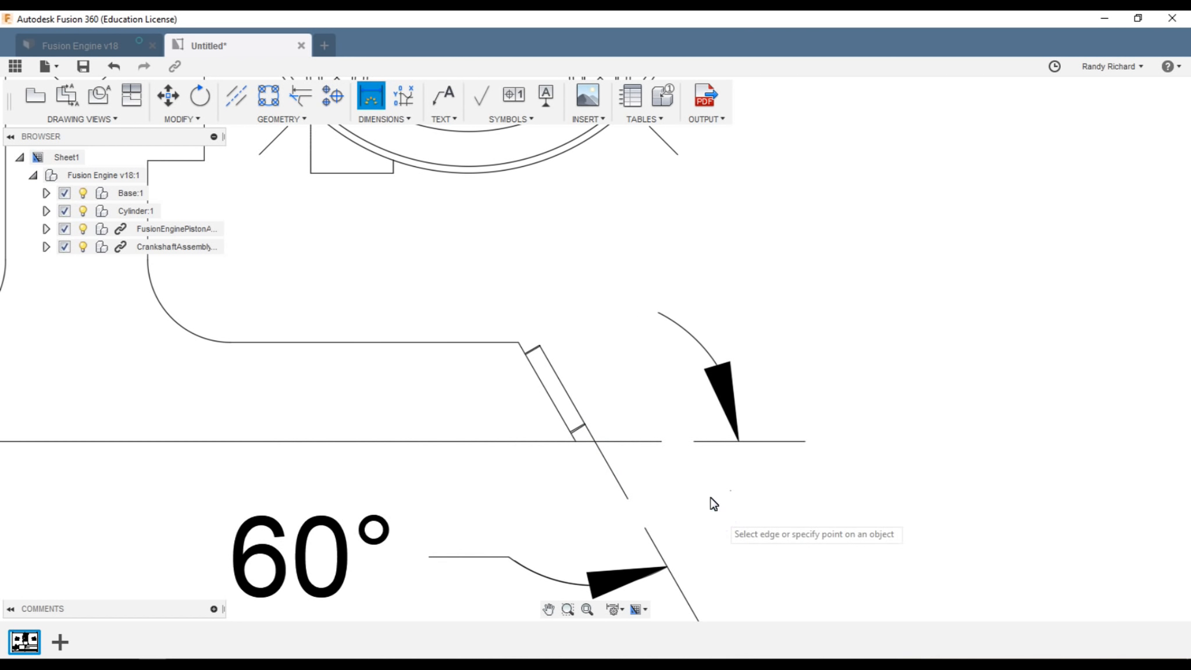
{"action": "scroll", "coordinate": [660, 492], "scroll_direction": "down", "scroll_amount": 5}
{"action": "key", "text": "Escape"}
{"action": "left_click", "coordinate": [649, 505]}
{"action": "key", "text": "Delete"}
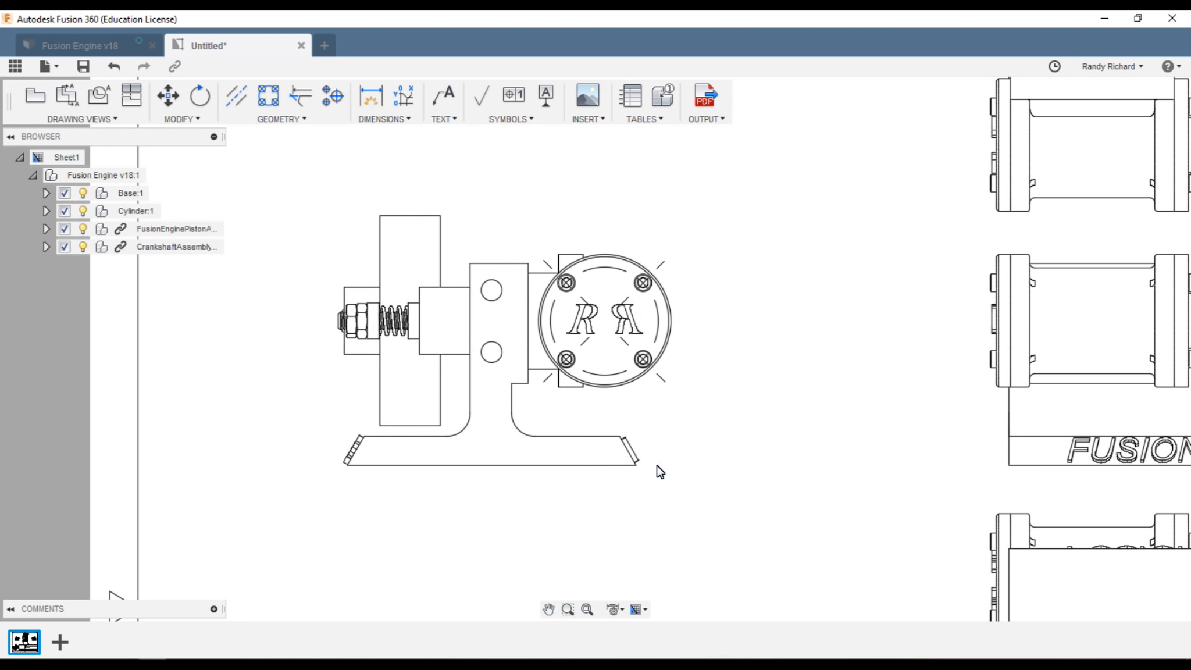
- Add center marks to the upper and lower holes in the base's upright in the left projected view
{"action": "scroll", "coordinate": [634, 474], "scroll_direction": "up", "scroll_amount": 2}
{"action": "scroll", "coordinate": [286, 262], "scroll_direction": "down", "scroll_amount": 2}
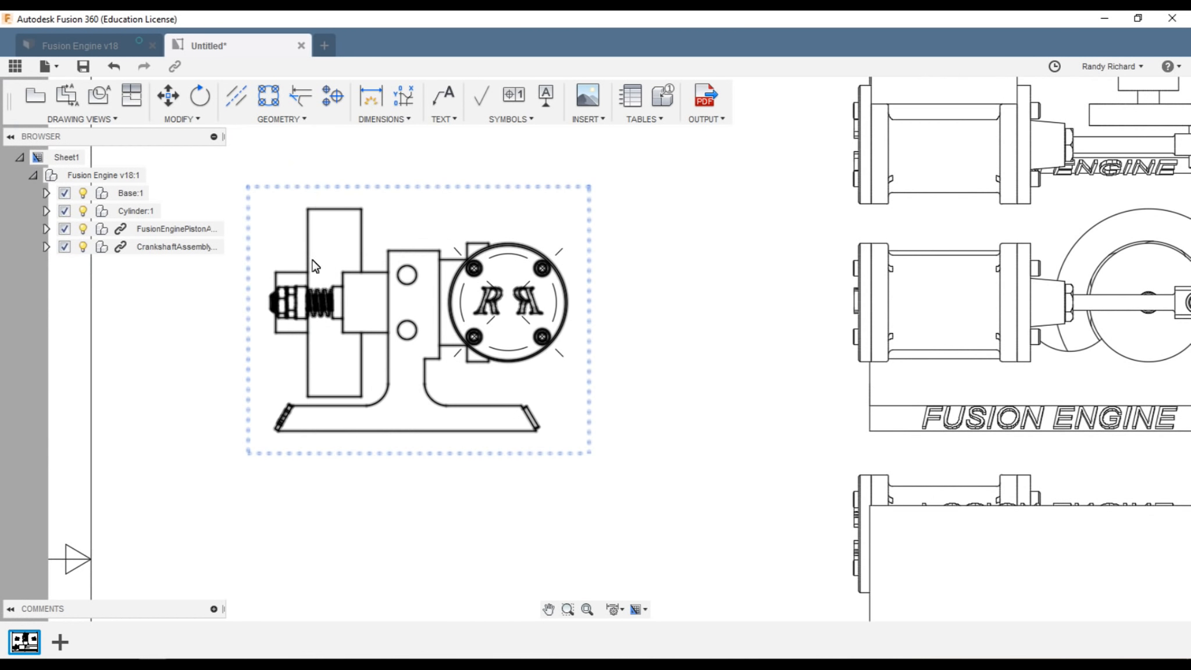
{"action": "left_click", "coordinate": [332, 99]}
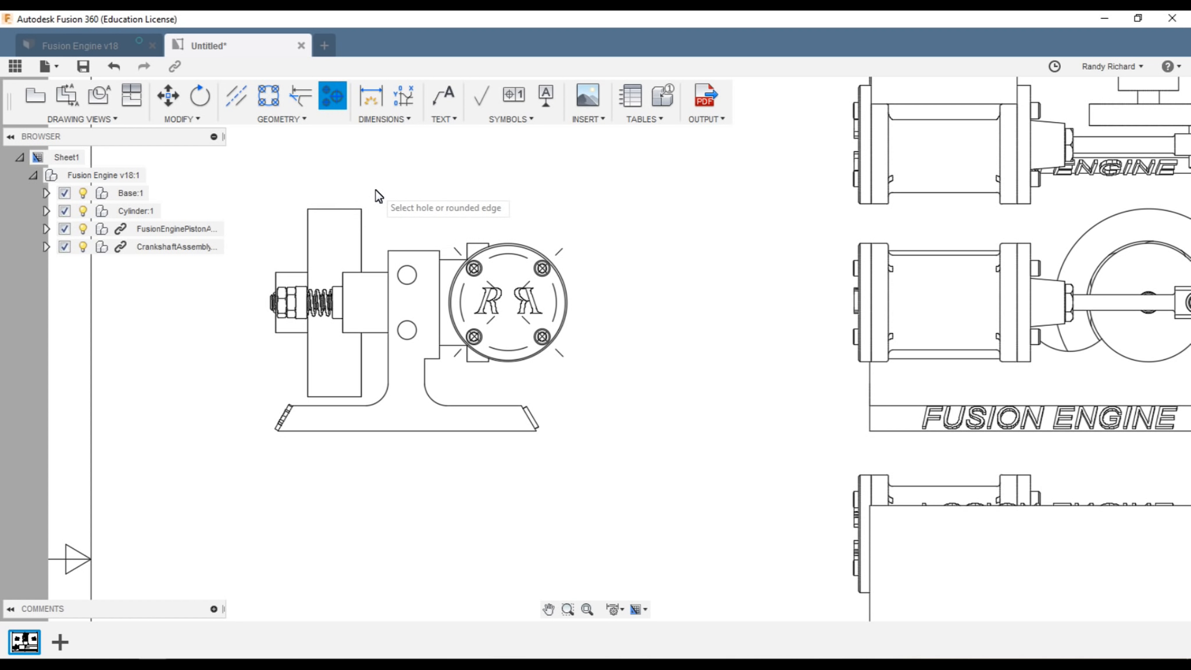
{"action": "left_click", "coordinate": [409, 286]}
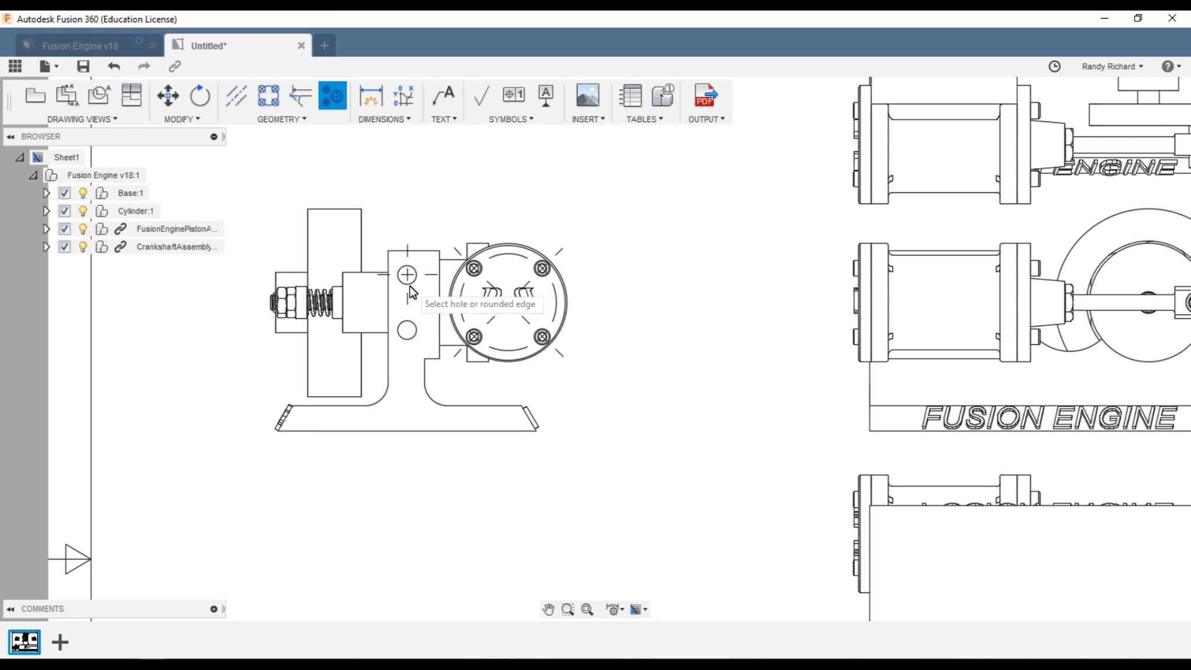
{"action": "left_click", "coordinate": [407, 333]}
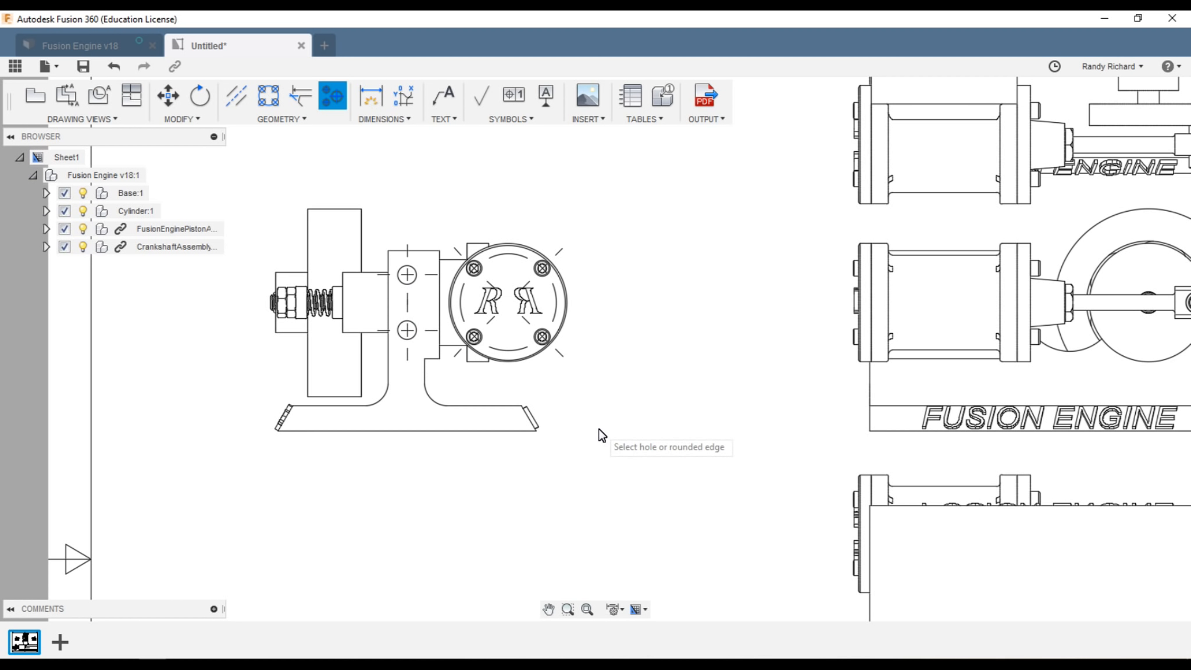
- Dimension the horizontal distance from the upper hole's center to the upright's top-left corner, above the view, and undo the dimension
{"action": "left_click", "coordinate": [371, 96]}
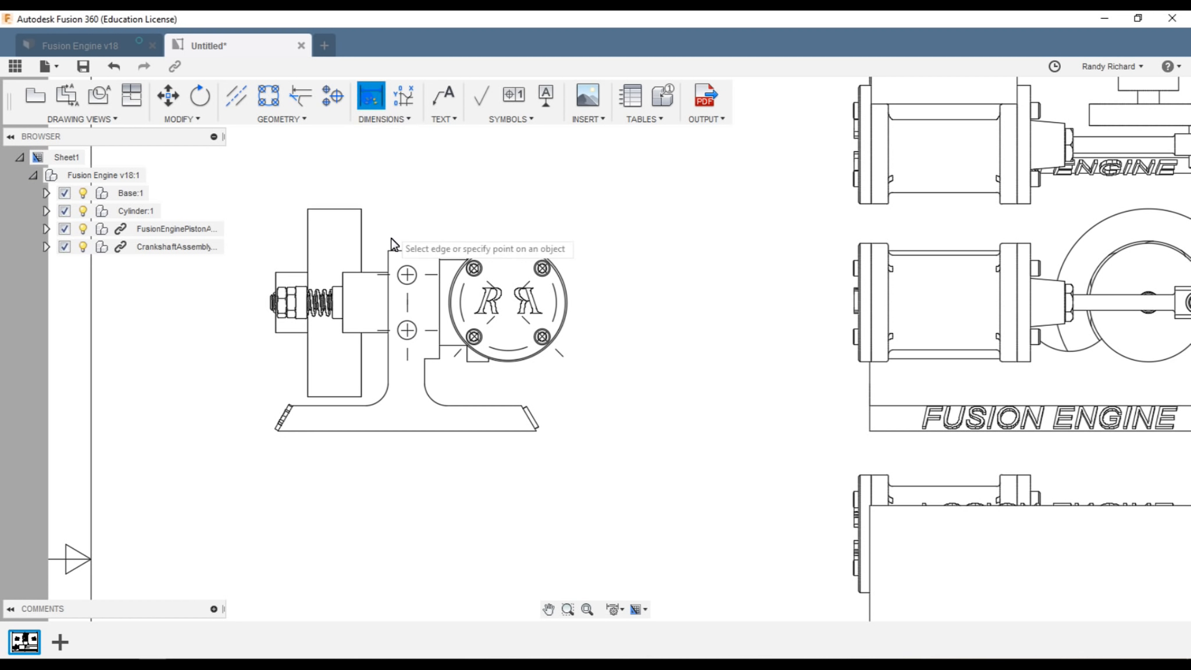
{"action": "left_click", "coordinate": [408, 274]}
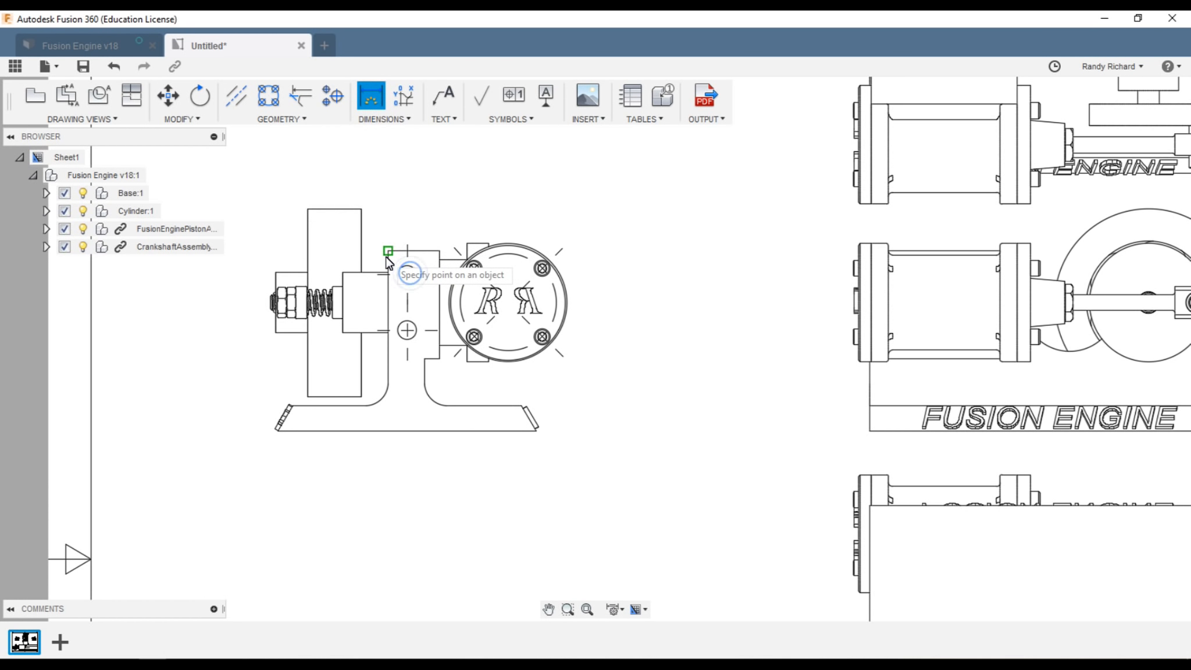
{"action": "left_click", "coordinate": [388, 251]}
{"action": "left_click", "coordinate": [382, 157]}
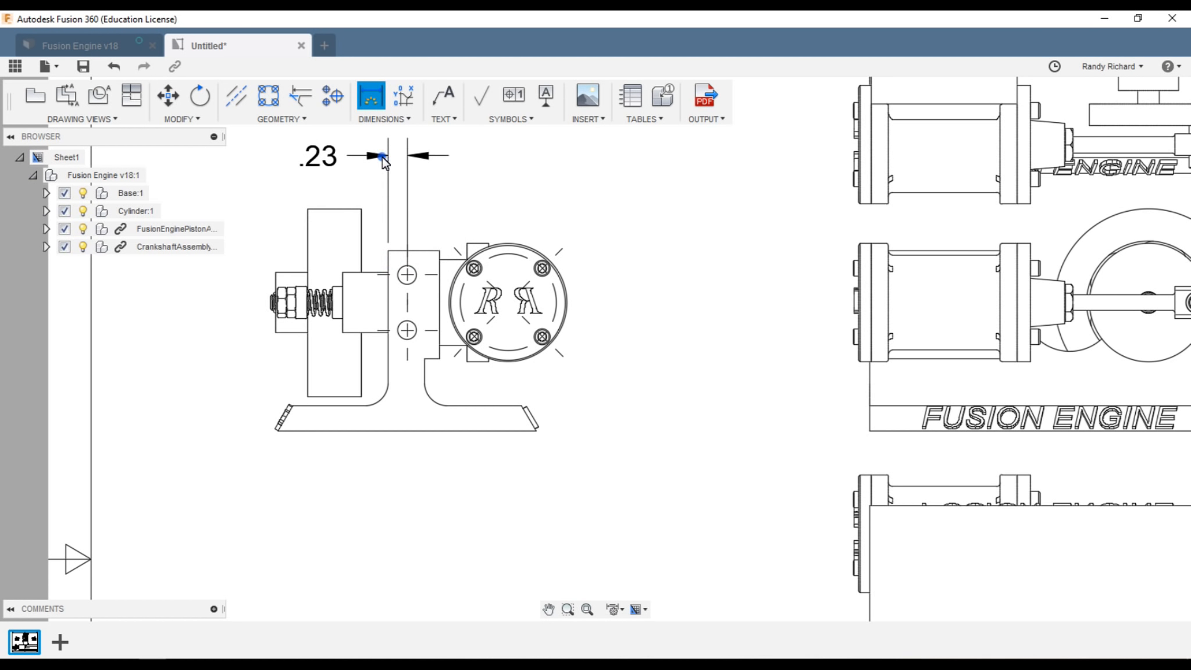
{"action": "key", "text": "ctrl+z"}
{"action": "scroll", "coordinate": [532, 297], "scroll_direction": "down", "scroll_amount": 3}
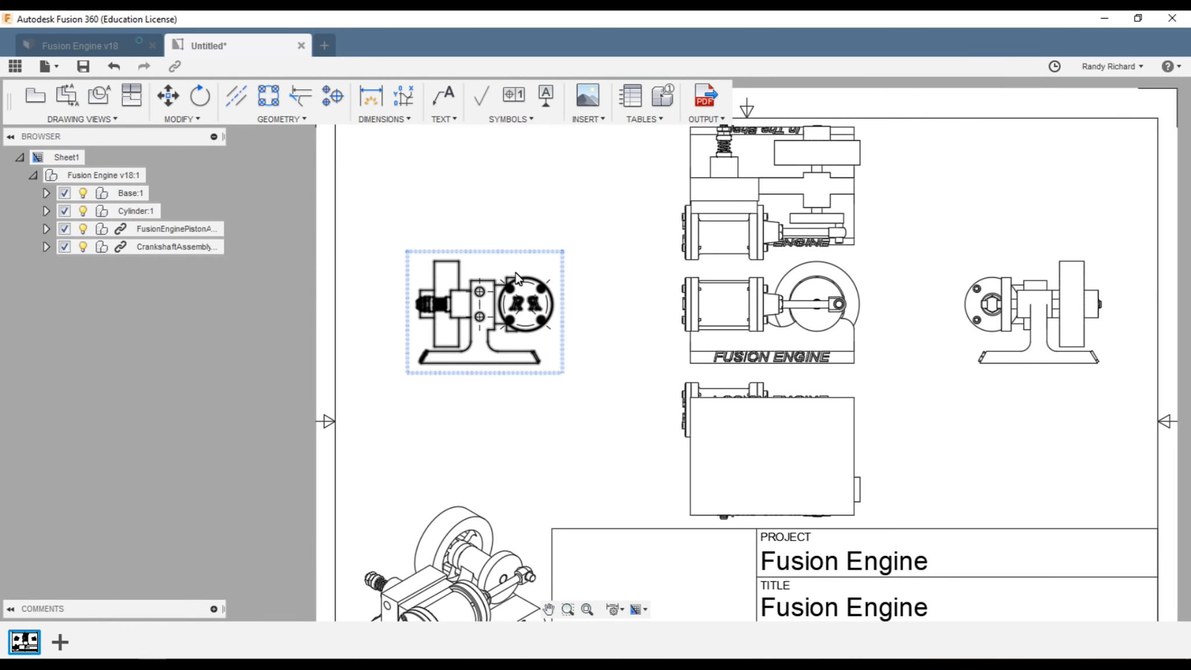
- Add the text note "End View" below the left projected view in Arial, 0.12 in high, left-justified
{"action": "scroll", "coordinate": [538, 282], "scroll_direction": "up", "scroll_amount": 2}
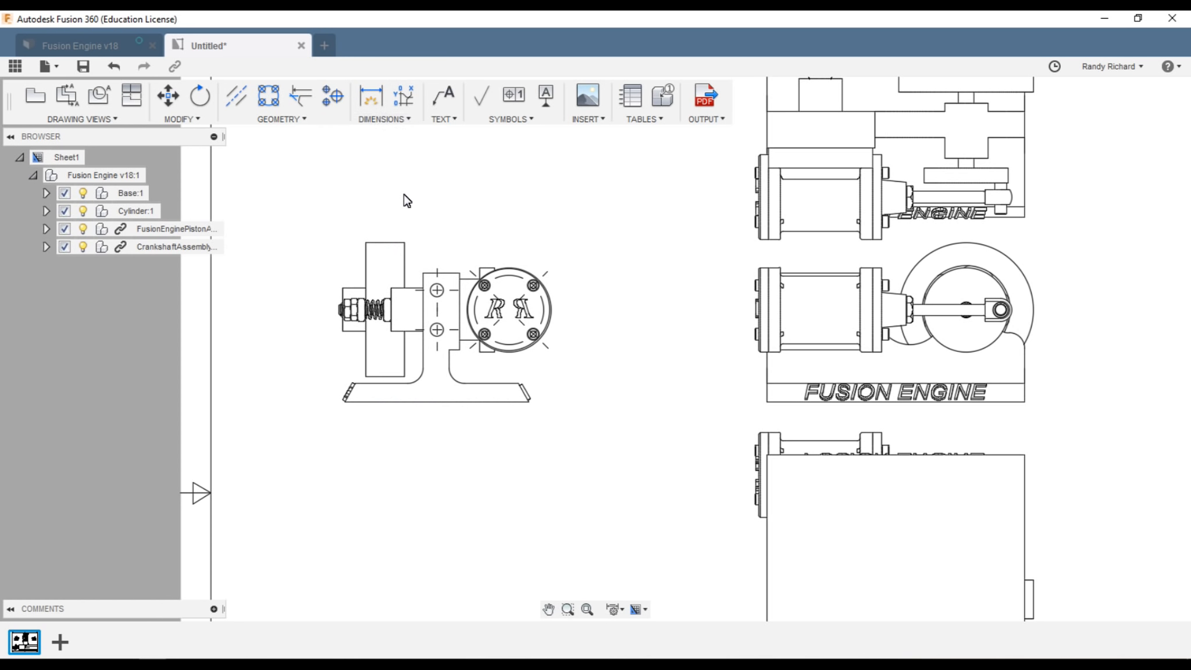
{"action": "scroll", "coordinate": [432, 204], "scroll_direction": "down", "scroll_amount": 1}
{"action": "left_click", "coordinate": [451, 120]}
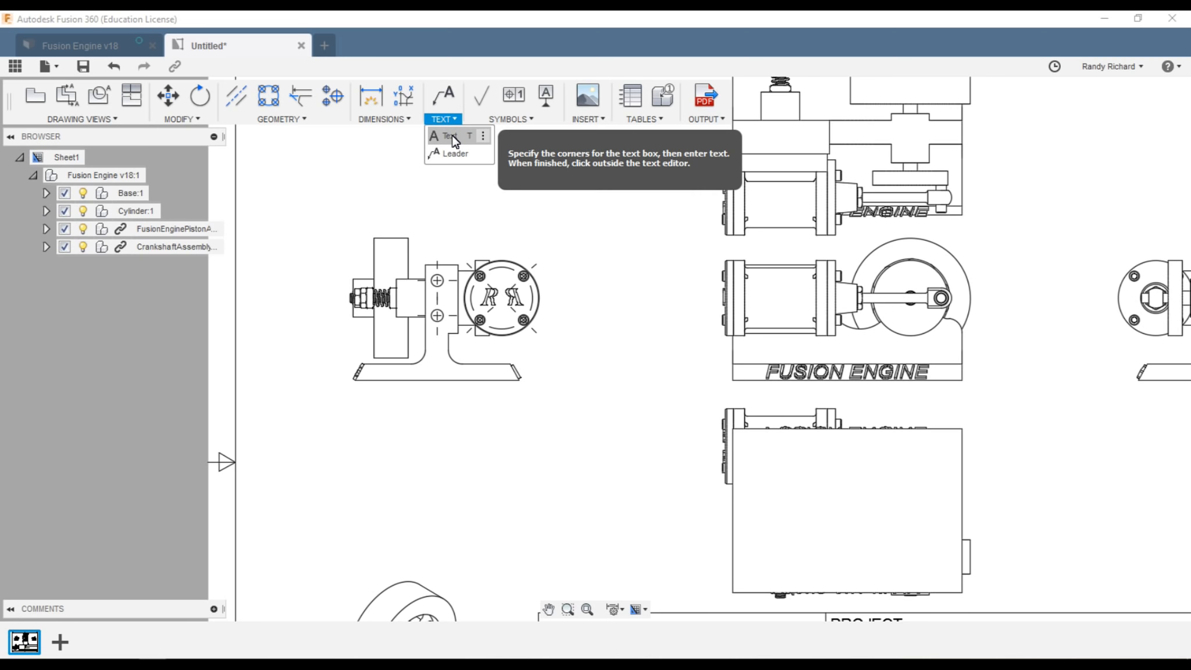
{"action": "left_click", "coordinate": [452, 138]}
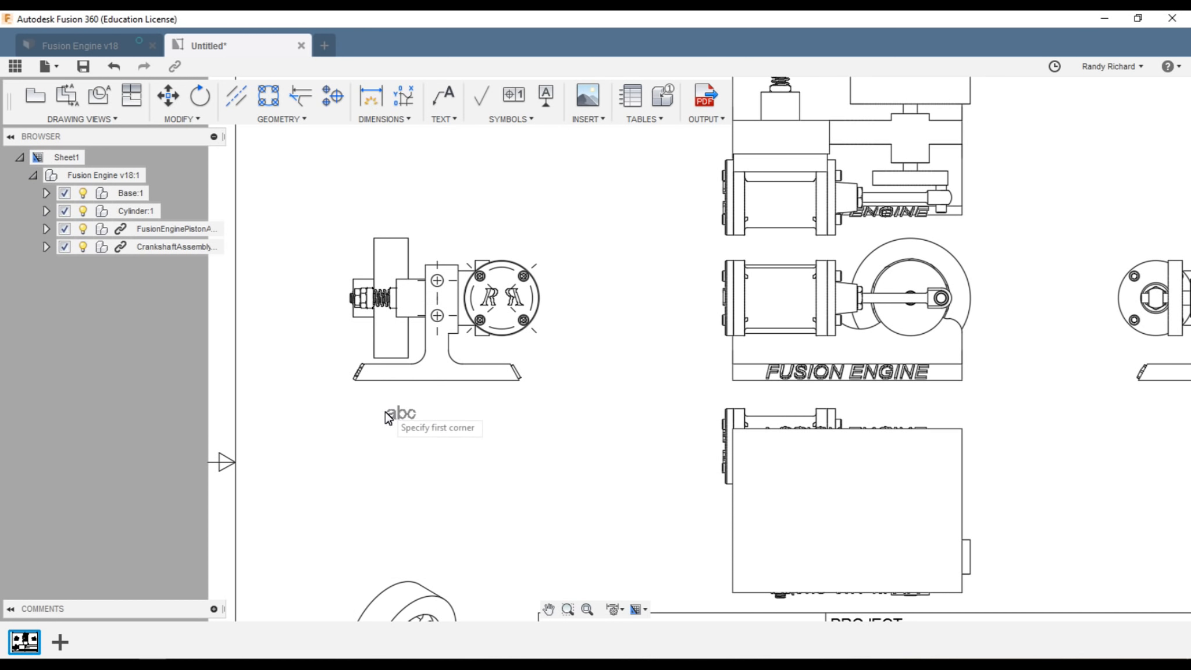
{"action": "left_click", "coordinate": [371, 401]}
{"action": "left_click", "coordinate": [500, 428]}
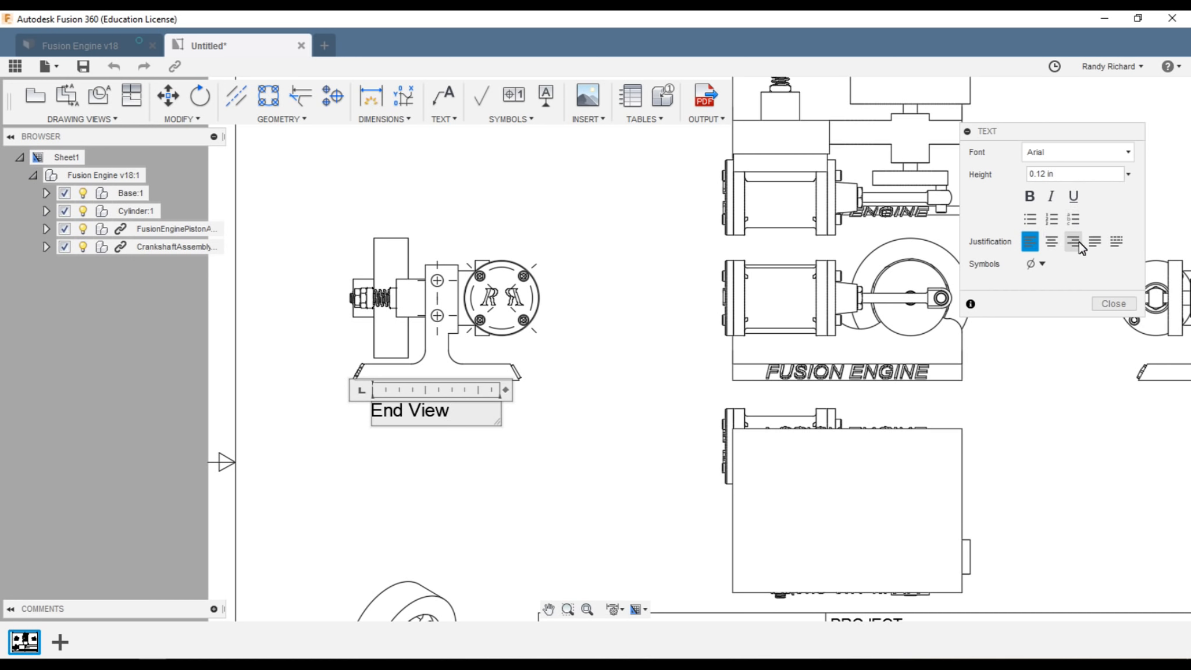
{"action": "left_click", "coordinate": [1042, 265]}
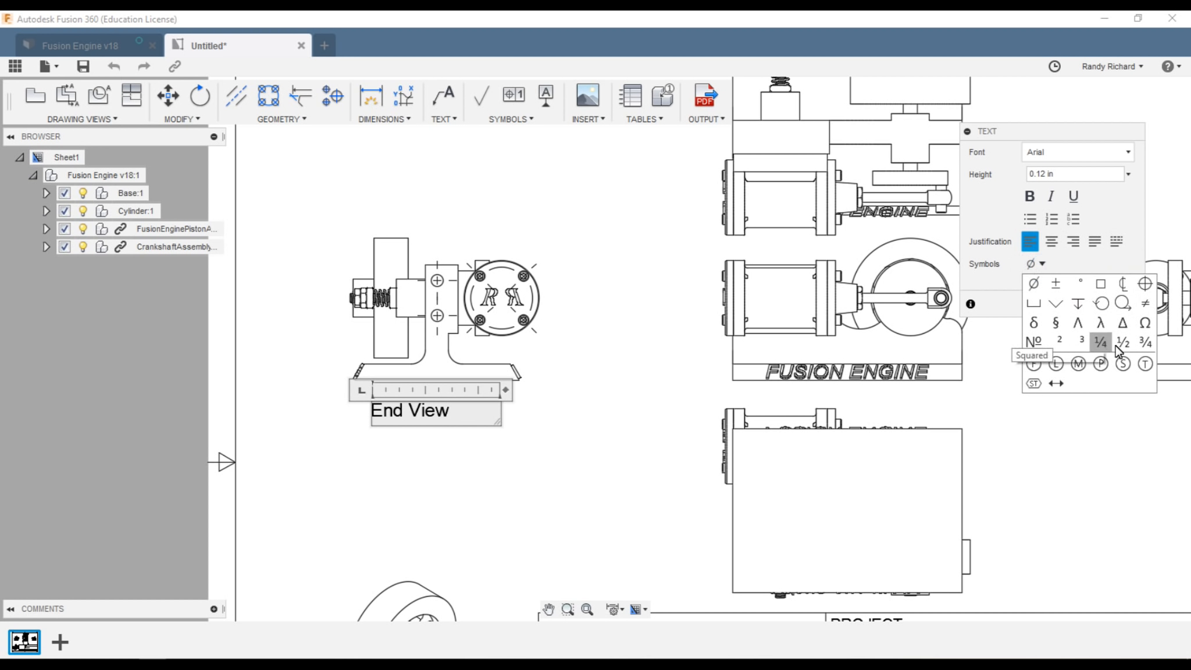
{"action": "left_click", "coordinate": [1045, 440]}
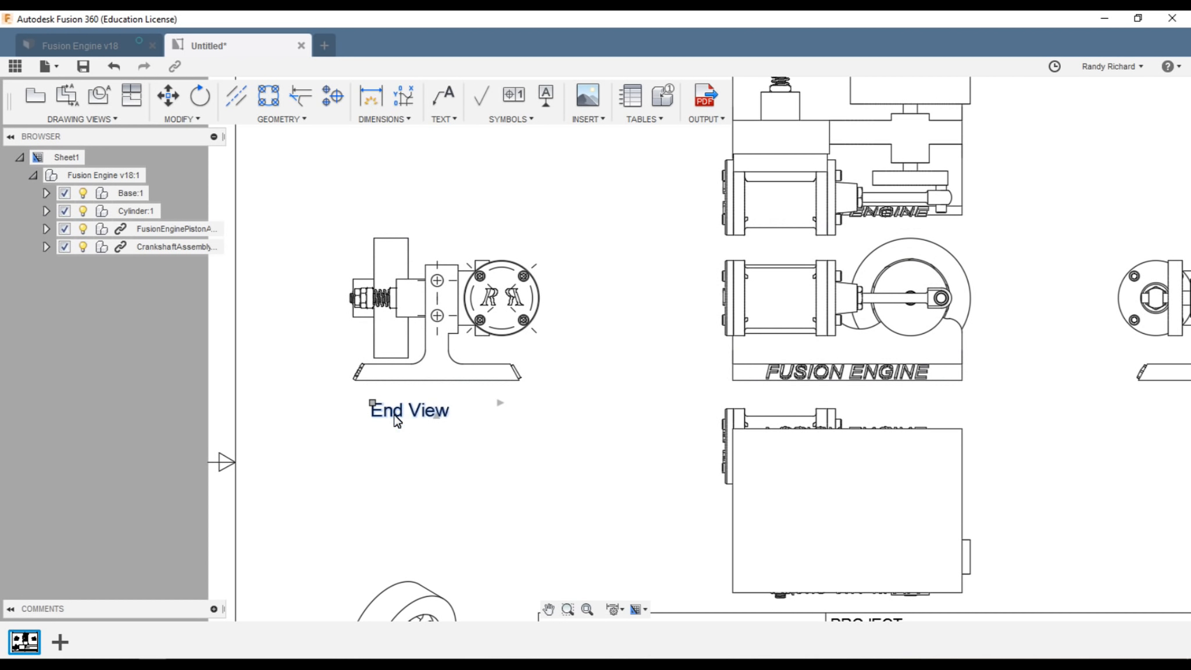
- Check the "End View" note's text settings and move the note slightly lower and to the right, beneath the base
{"action": "double_click", "coordinate": [395, 414]}
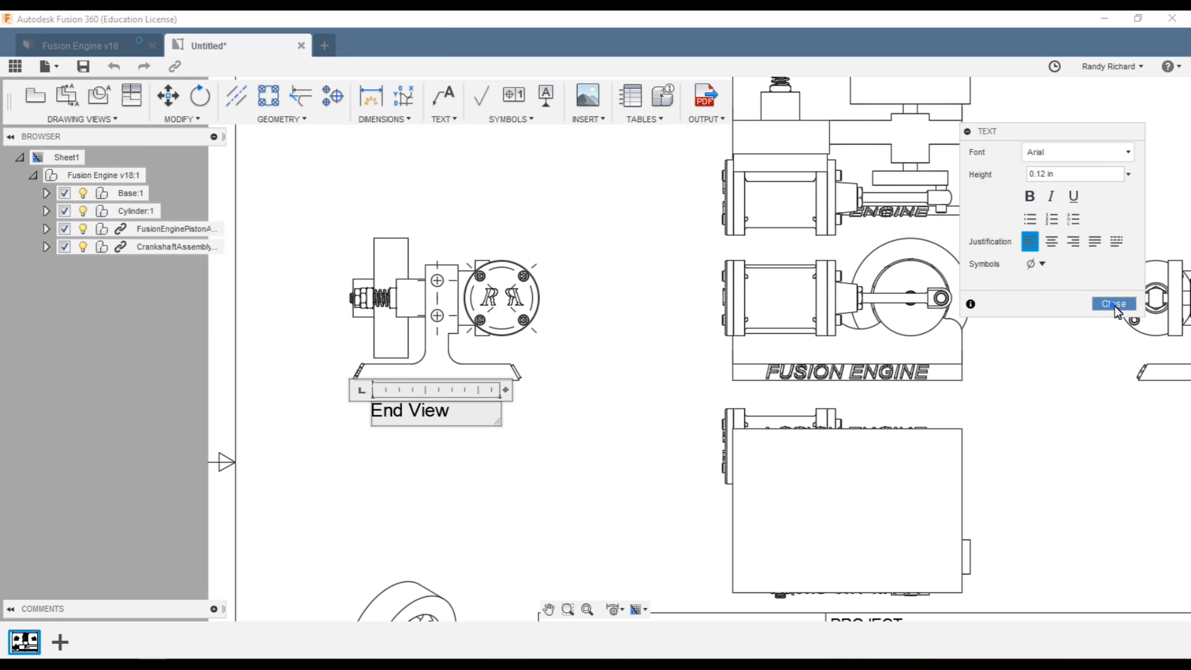
{"action": "left_click", "coordinate": [1114, 303]}
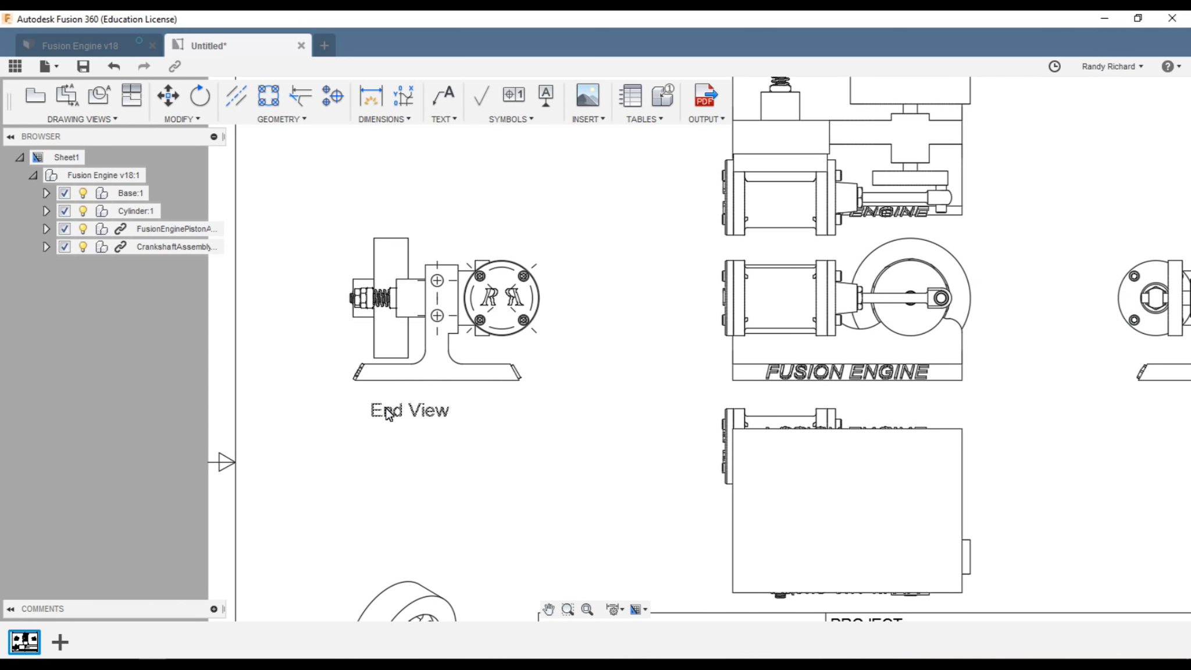
{"action": "left_click", "coordinate": [414, 412]}
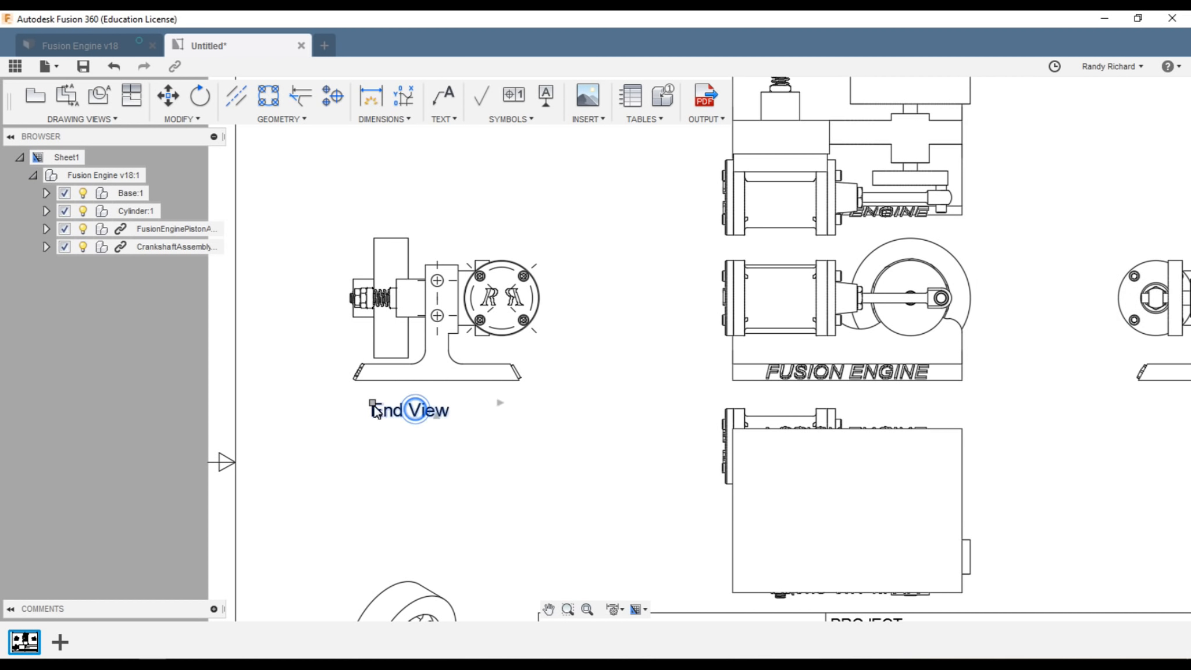
{"action": "left_click", "coordinate": [373, 403]}
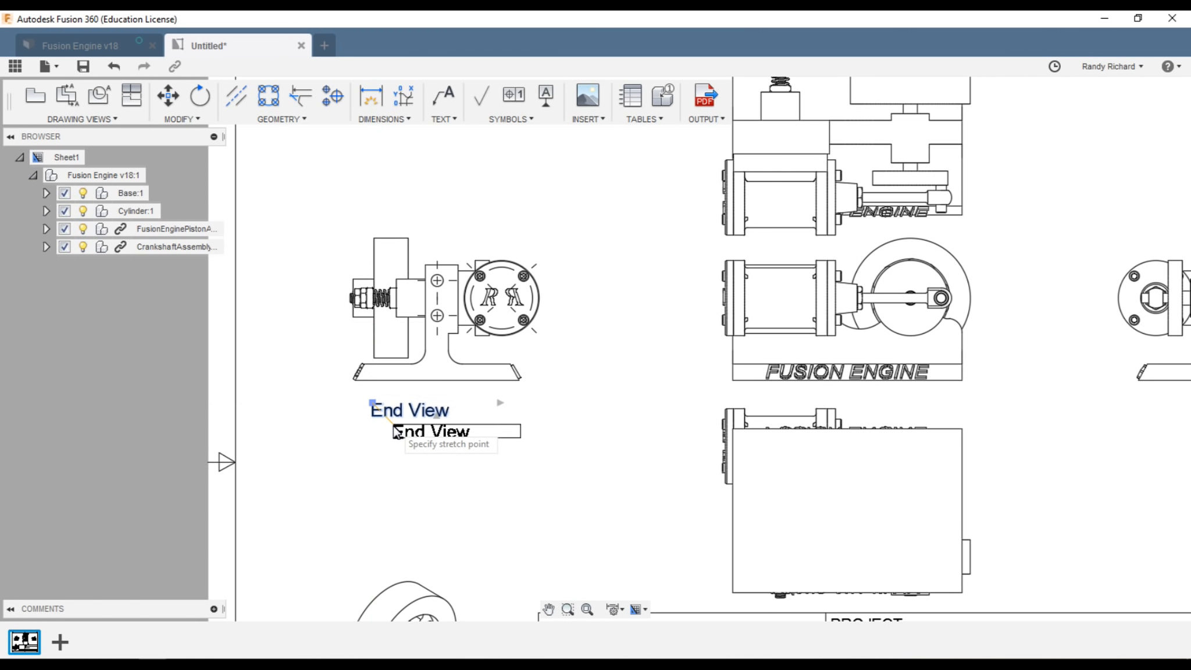
{"action": "left_click", "coordinate": [394, 431]}
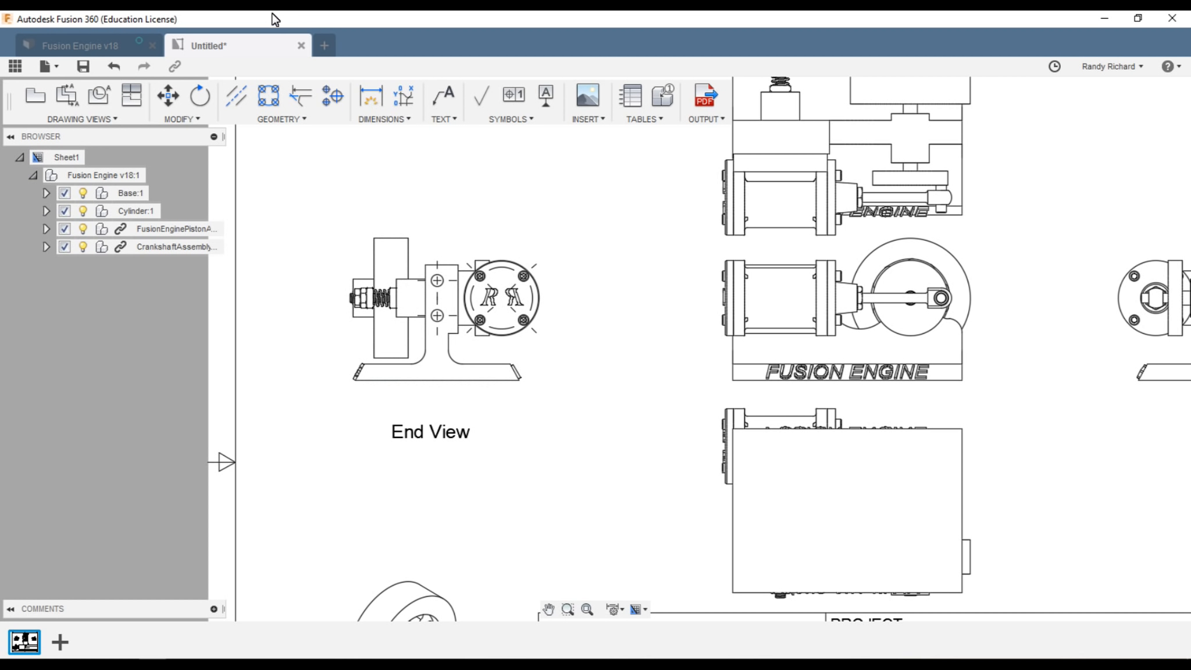
- Add a leader note reading "Flywheel" to the flywheel's top edge, with its text above and to the right
{"action": "left_click", "coordinate": [444, 99]}
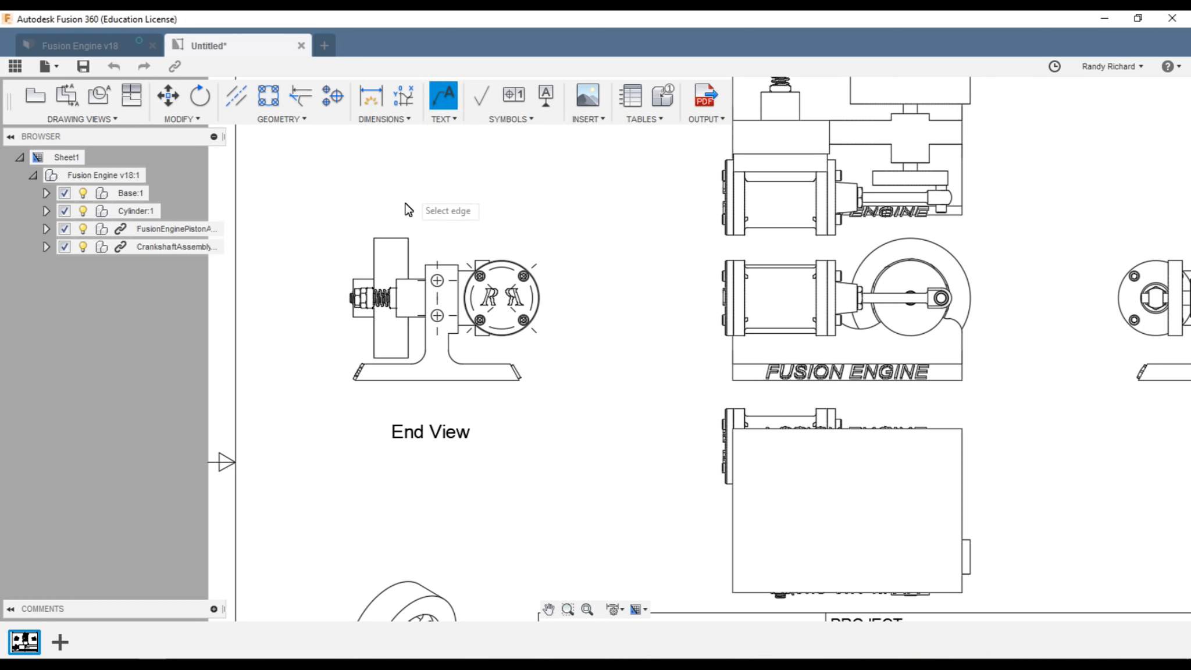
{"action": "left_click", "coordinate": [396, 239]}
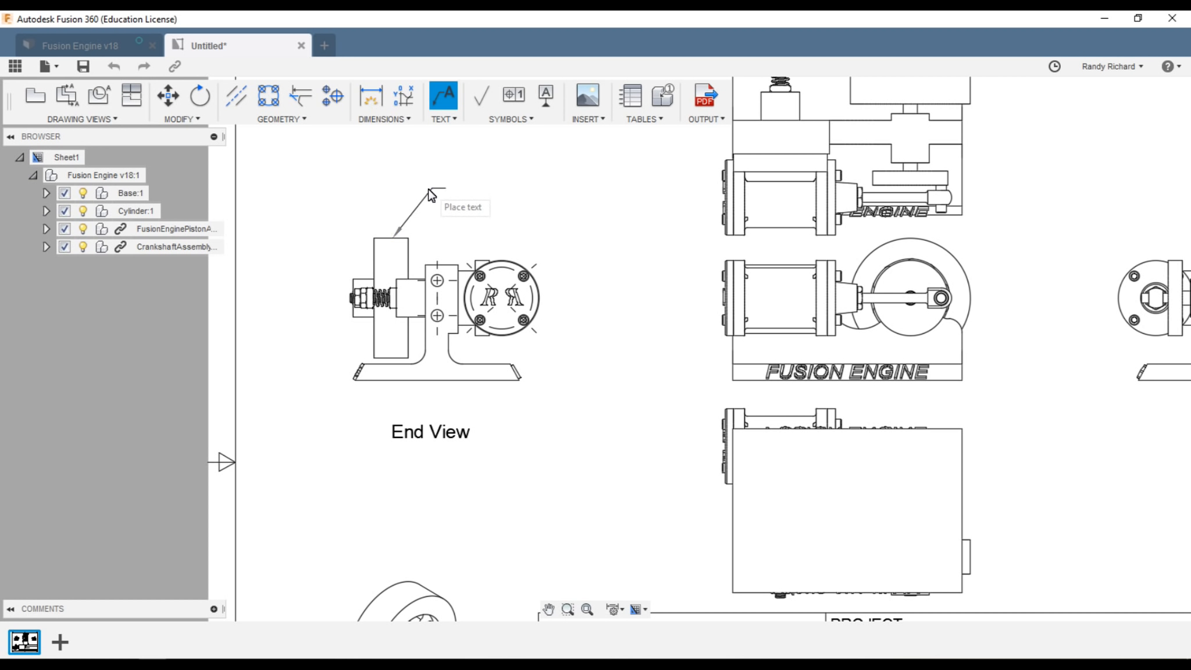
{"action": "left_click", "coordinate": [435, 186]}
{"action": "type", "text": "F"}
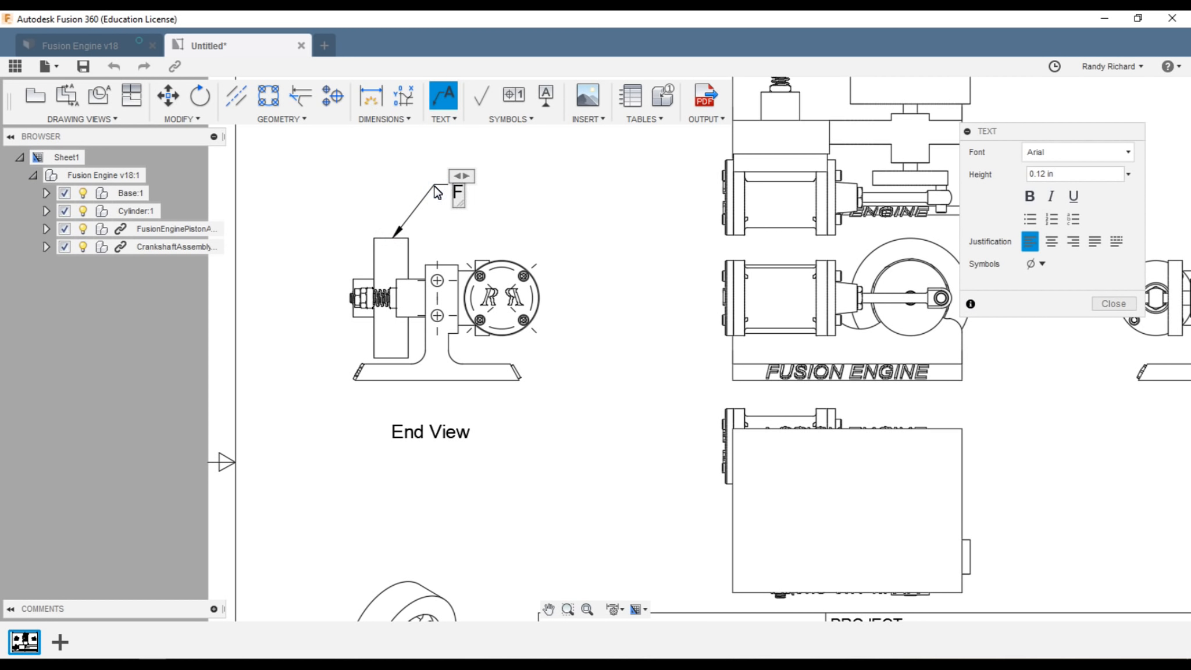
{"action": "type", "text": "lywhee"}
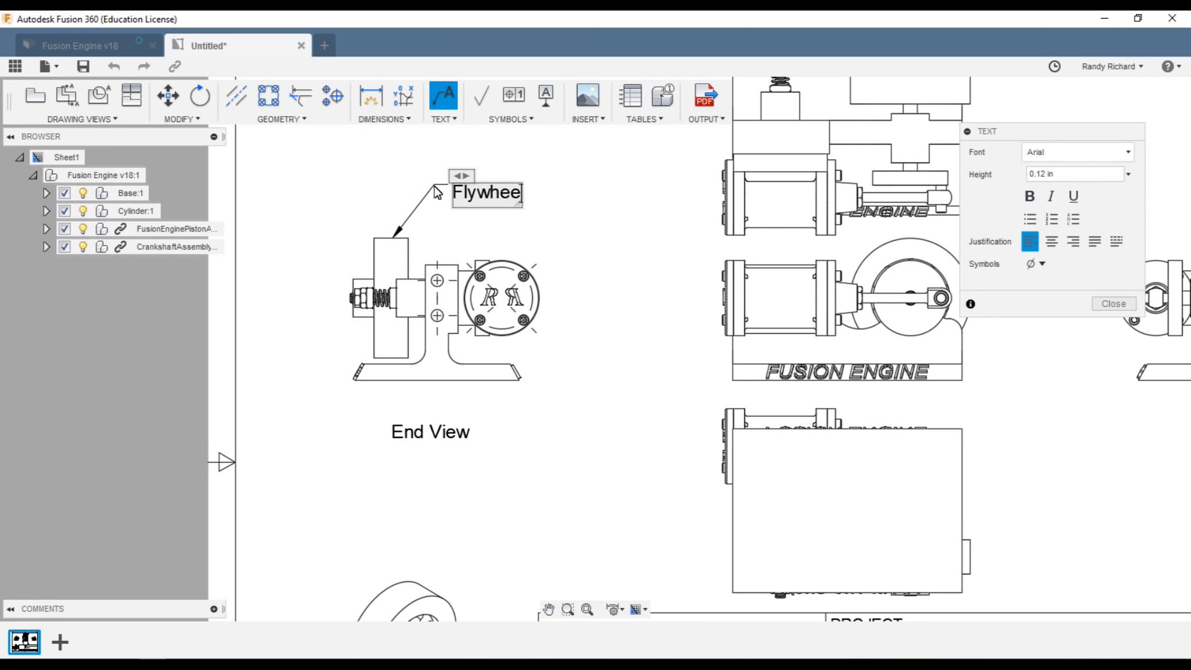
{"action": "left_click", "coordinate": [1117, 303]}
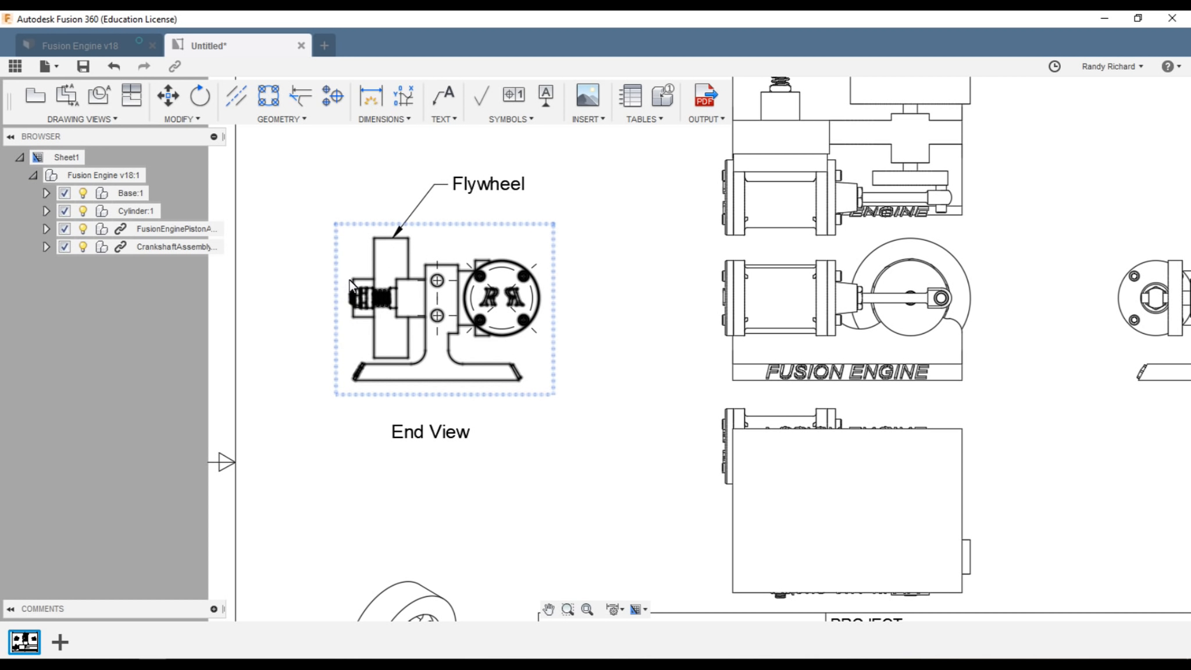
- Move the "Flywheel" leader text to the upper left of the flywheel
{"action": "scroll", "coordinate": [320, 339], "scroll_direction": "down", "scroll_amount": 1}
{"action": "scroll", "coordinate": [326, 230], "scroll_direction": "up", "scroll_amount": 2}
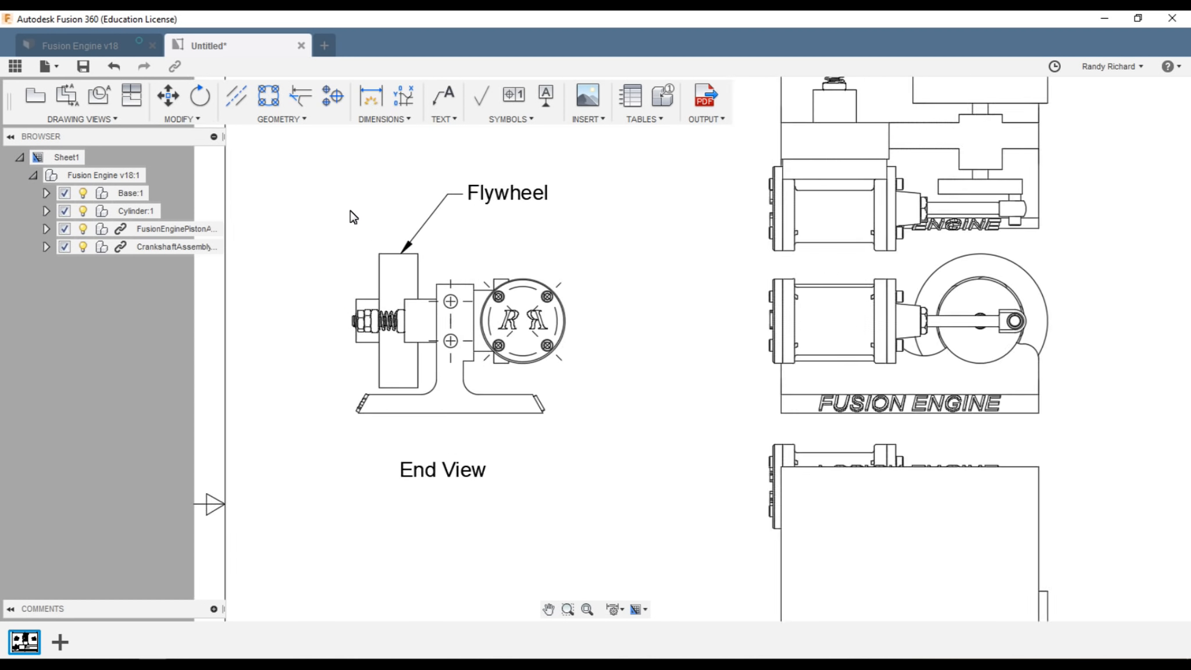
{"action": "left_click", "coordinate": [505, 193]}
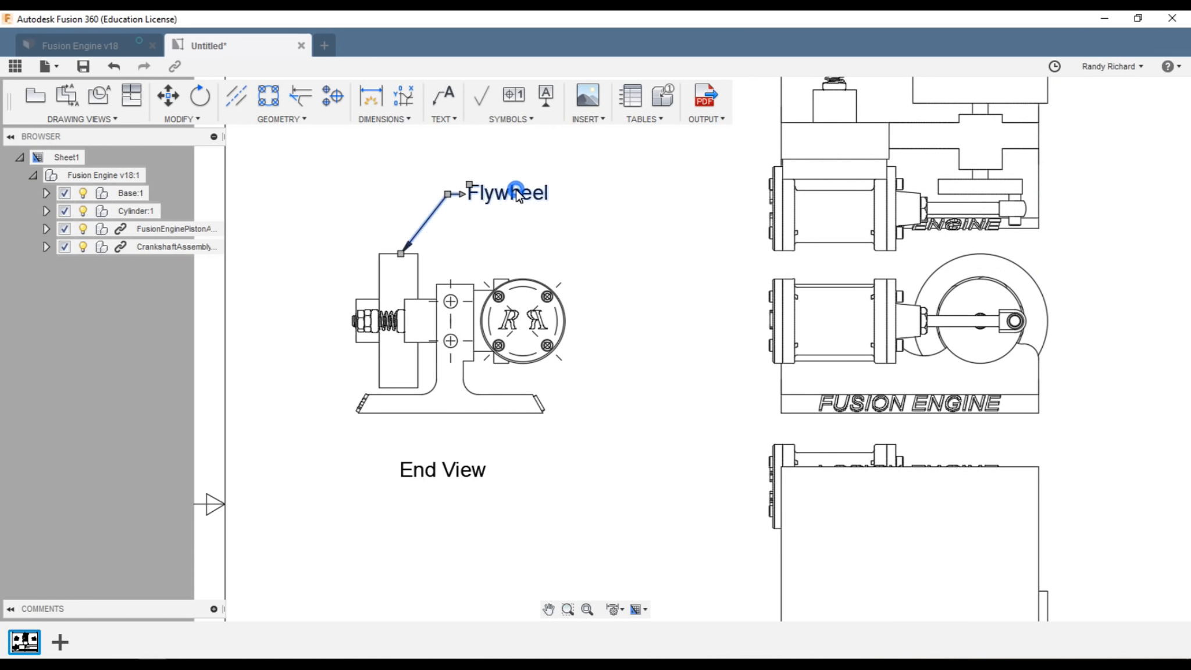
{"action": "left_click_drag", "start_coordinate": [470, 189], "coordinate": [326, 196]}
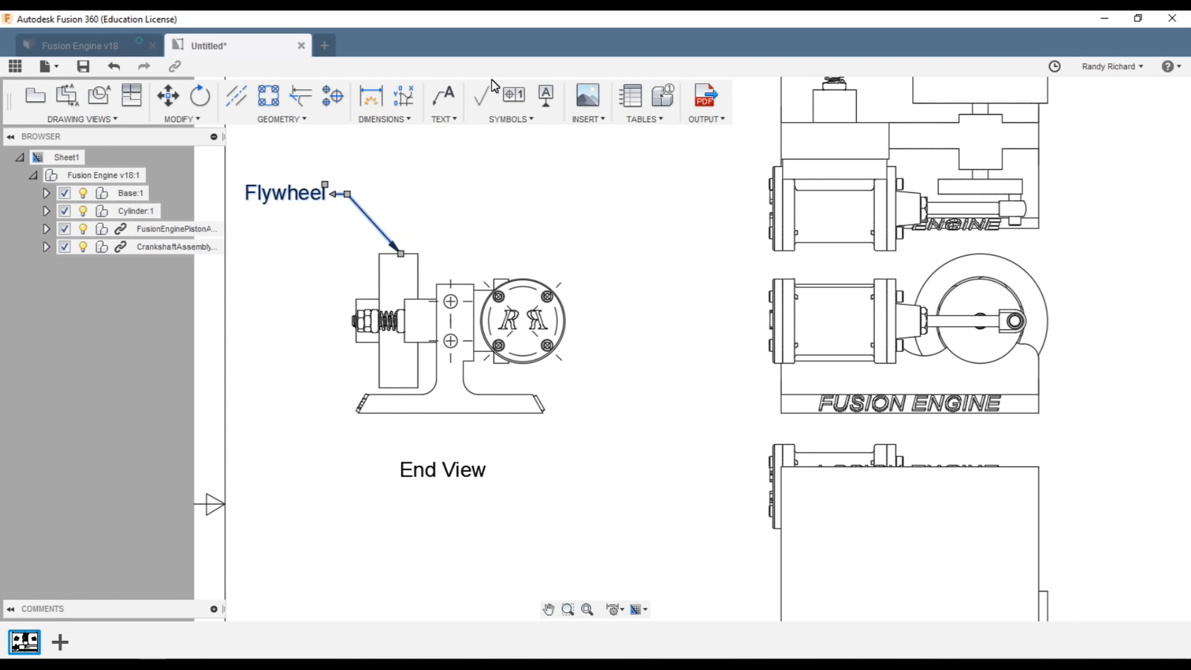
- Add a second leader without text from the top edge of the small block left of the flywheel to the "Flywheel" leader's bend
{"action": "left_click", "coordinate": [443, 99]}
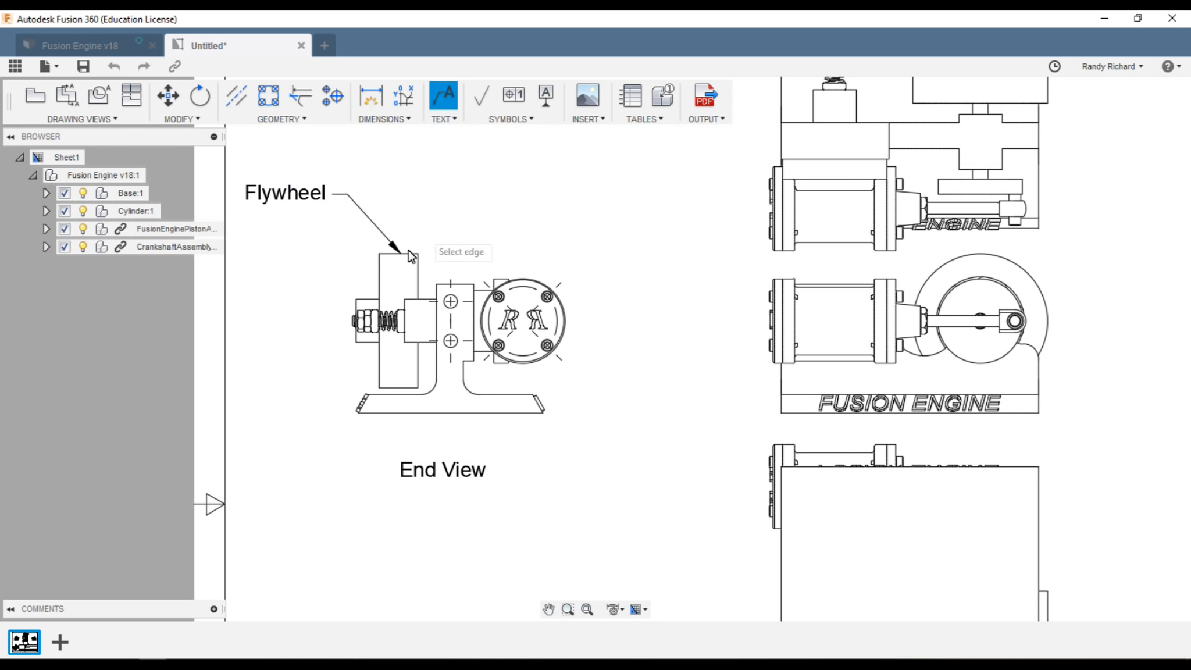
{"action": "left_click", "coordinate": [365, 305]}
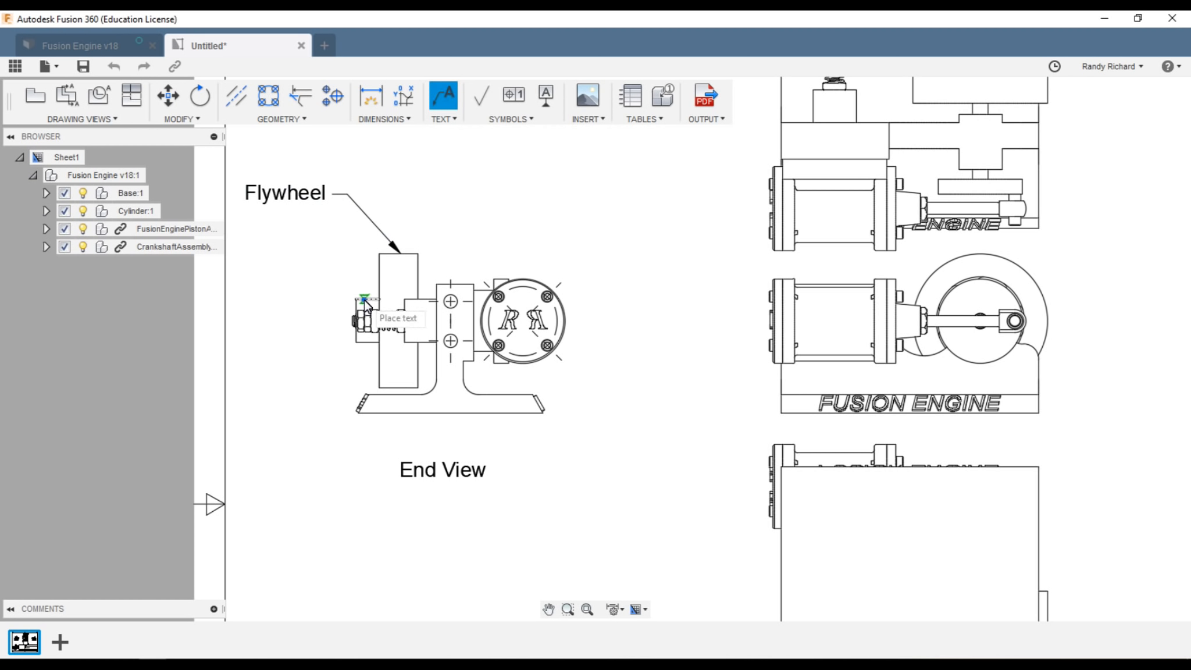
{"action": "left_click", "coordinate": [347, 196]}
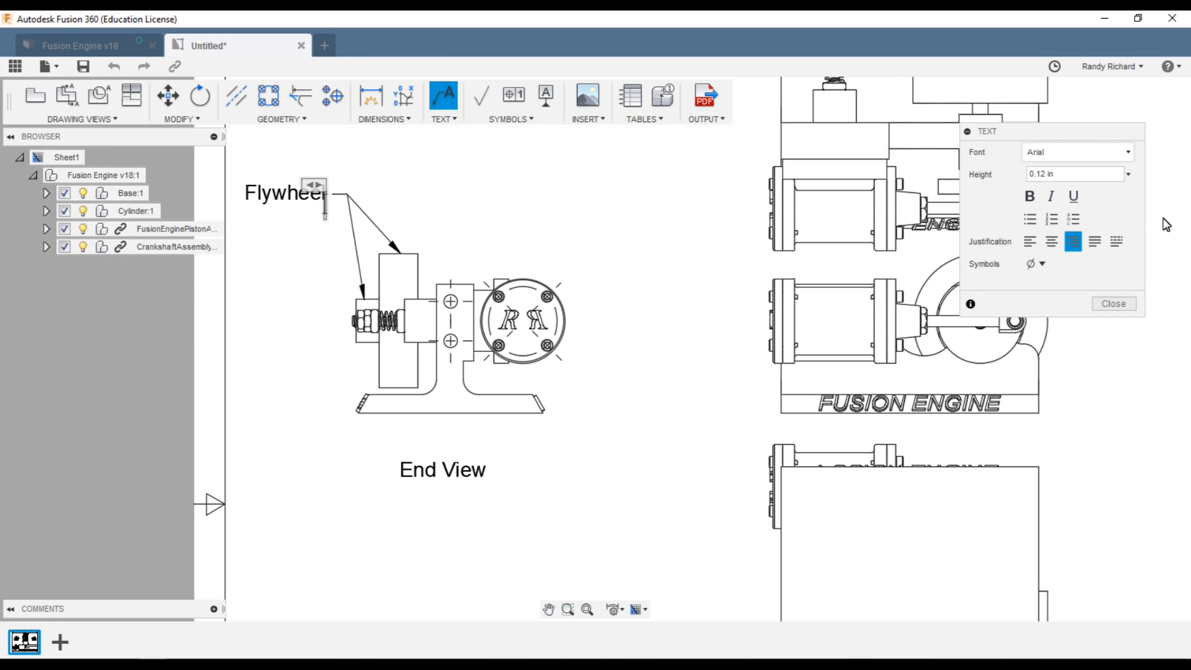
{"action": "left_click", "coordinate": [1113, 304]}
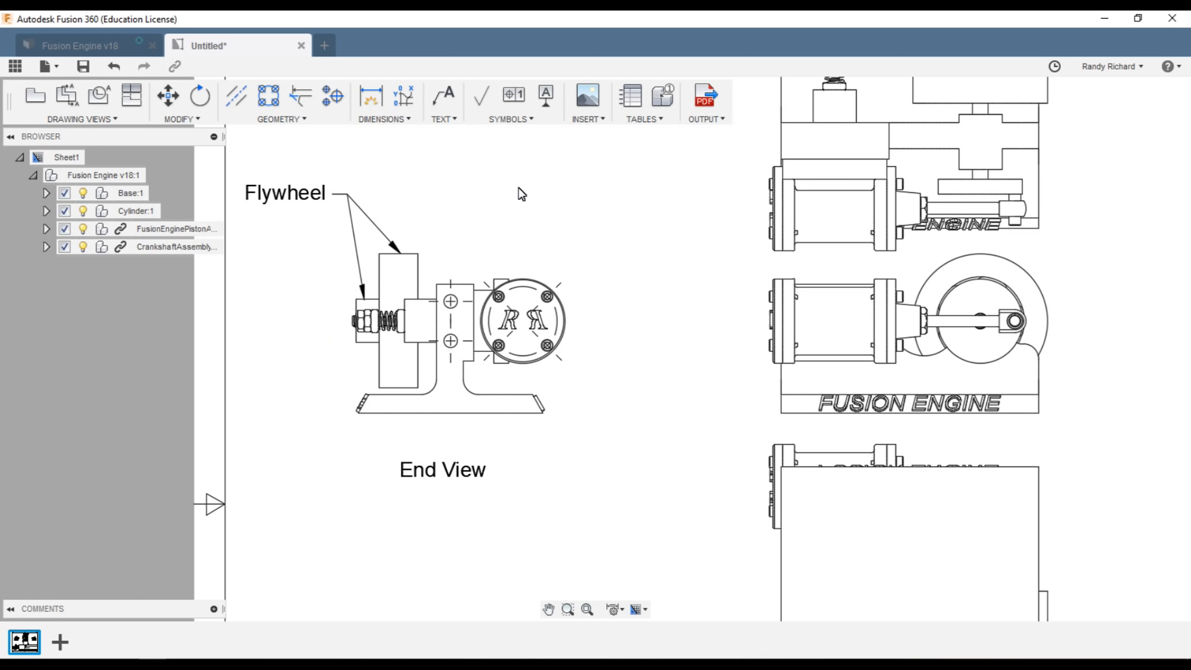
- Add datum identifier C to the upright's edge nearest the flywheel in the end view, placing the symbol above the view
{"action": "left_click", "coordinate": [526, 120]}
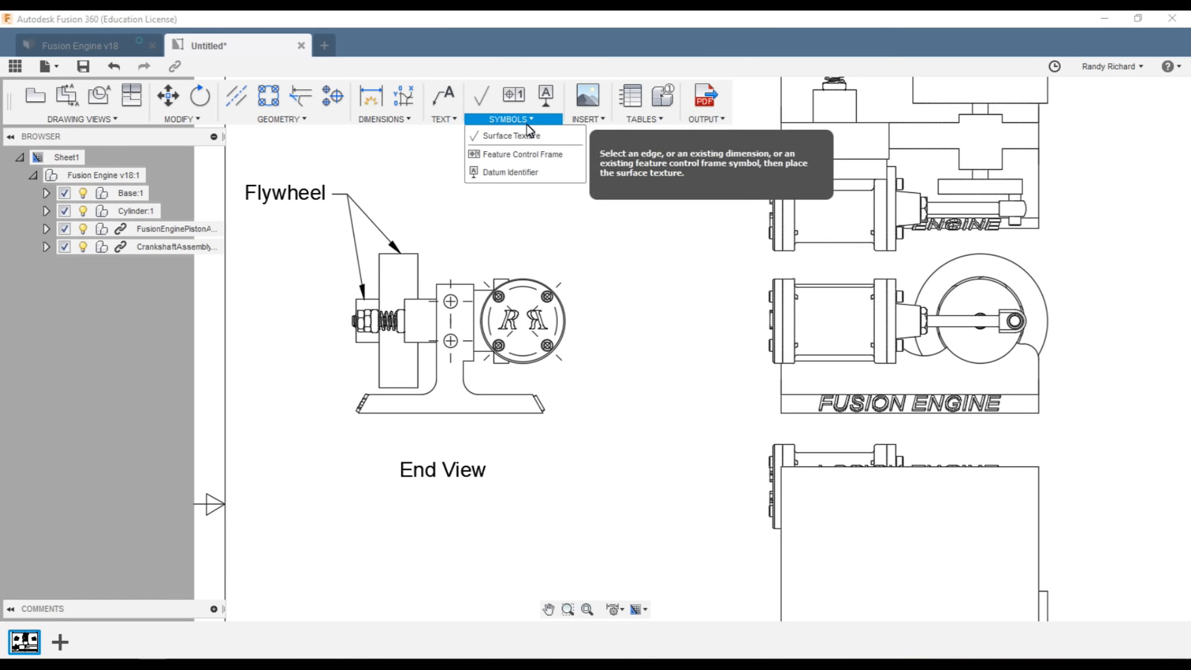
{"action": "left_click", "coordinate": [546, 96]}
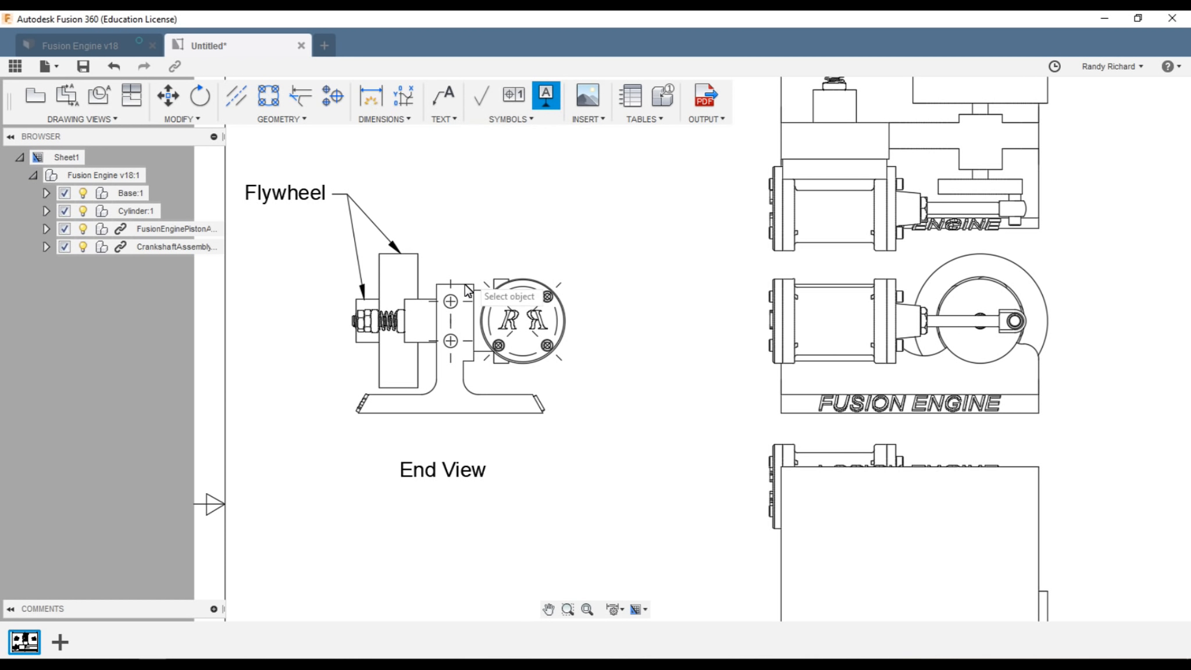
{"action": "left_click", "coordinate": [436, 317]}
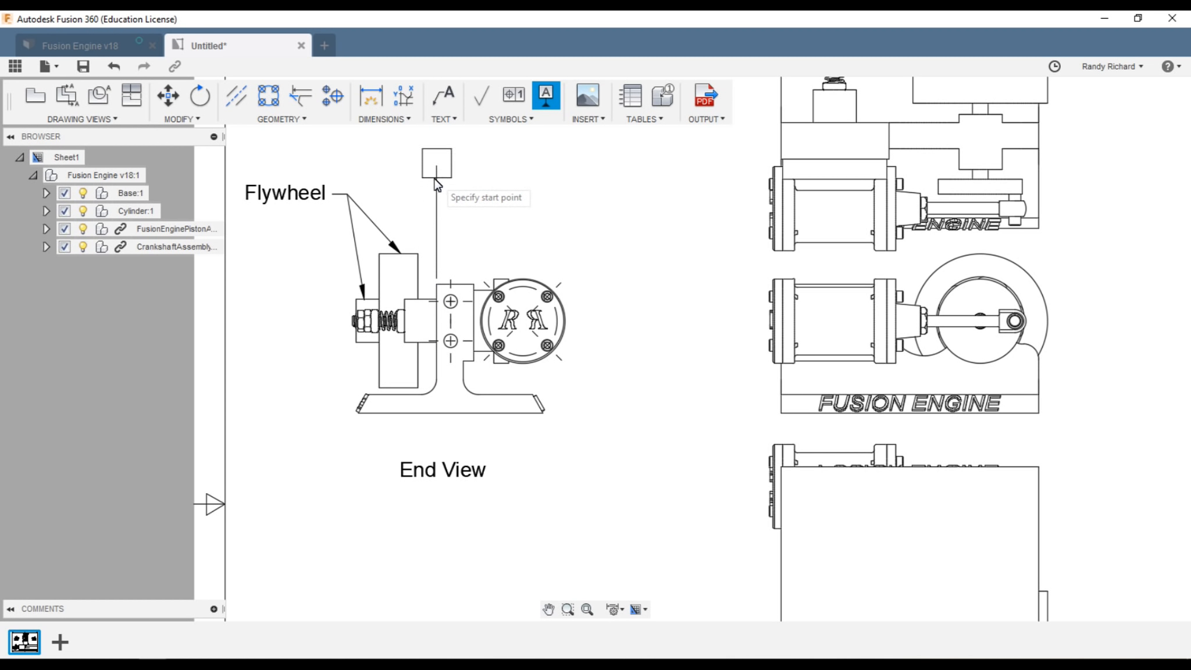
{"action": "left_click", "coordinate": [417, 182]}
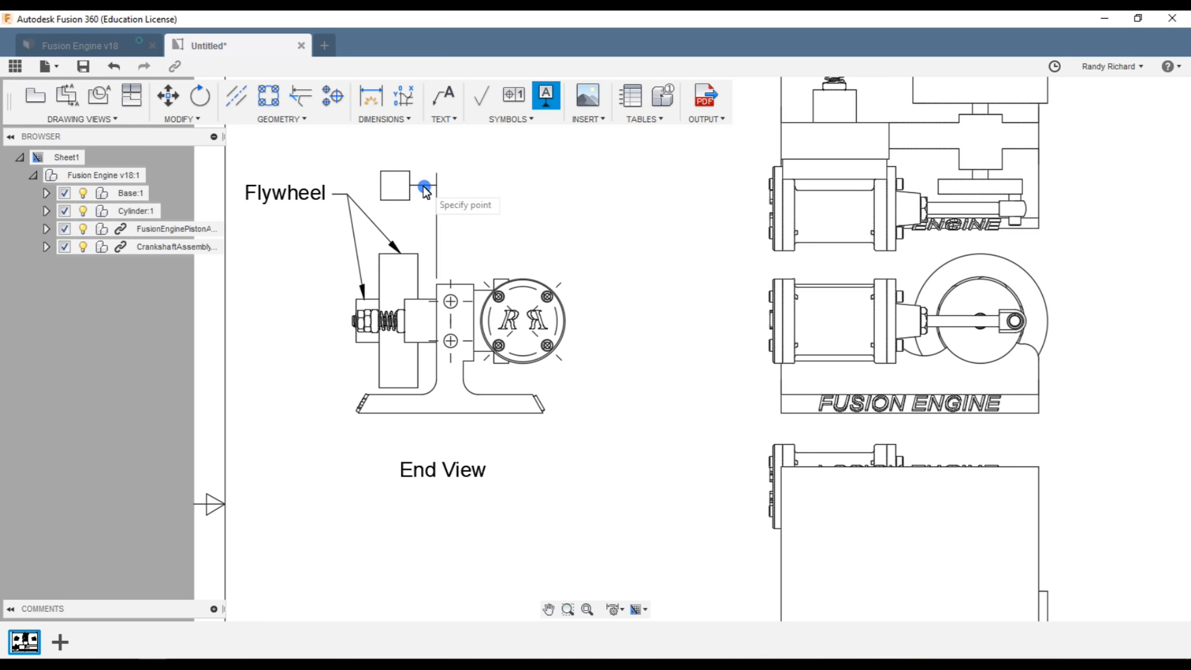
{"action": "left_click", "coordinate": [420, 186]}
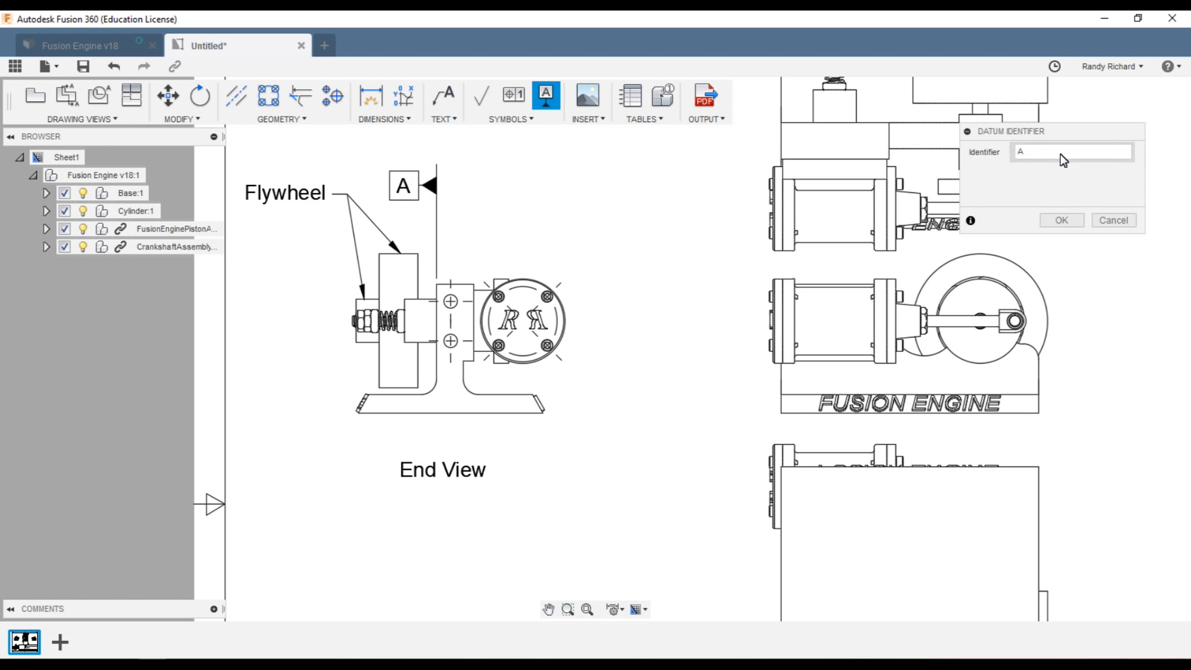
{"action": "double_click", "coordinate": [1018, 153]}
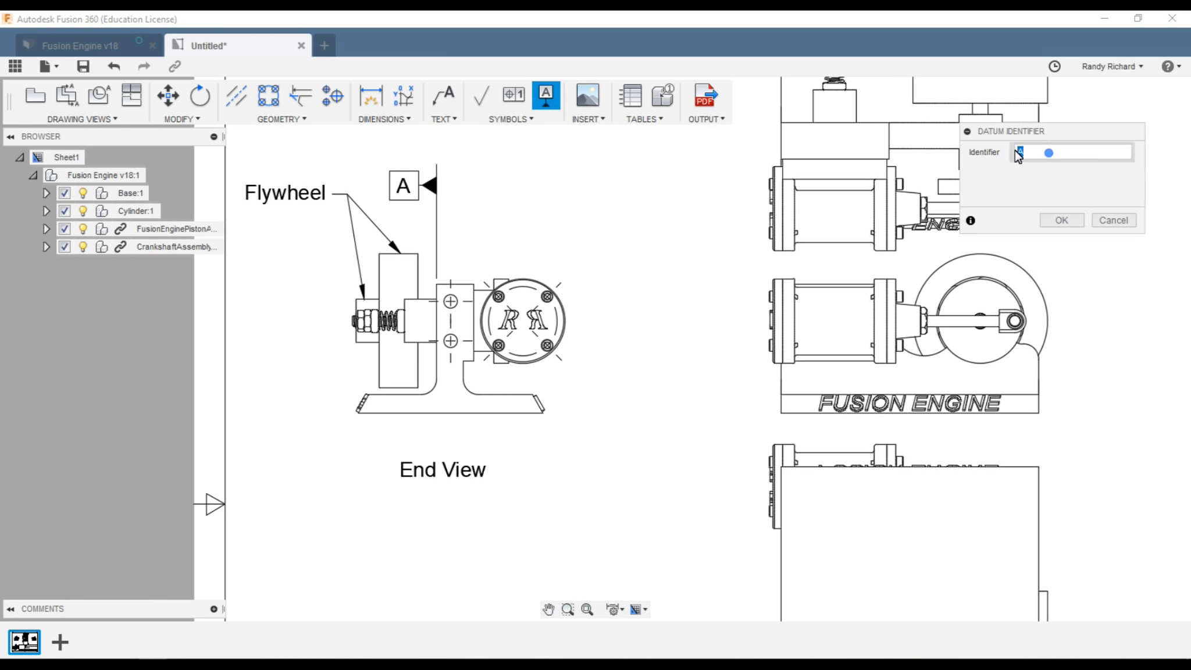
{"action": "type", "text": "Re"}
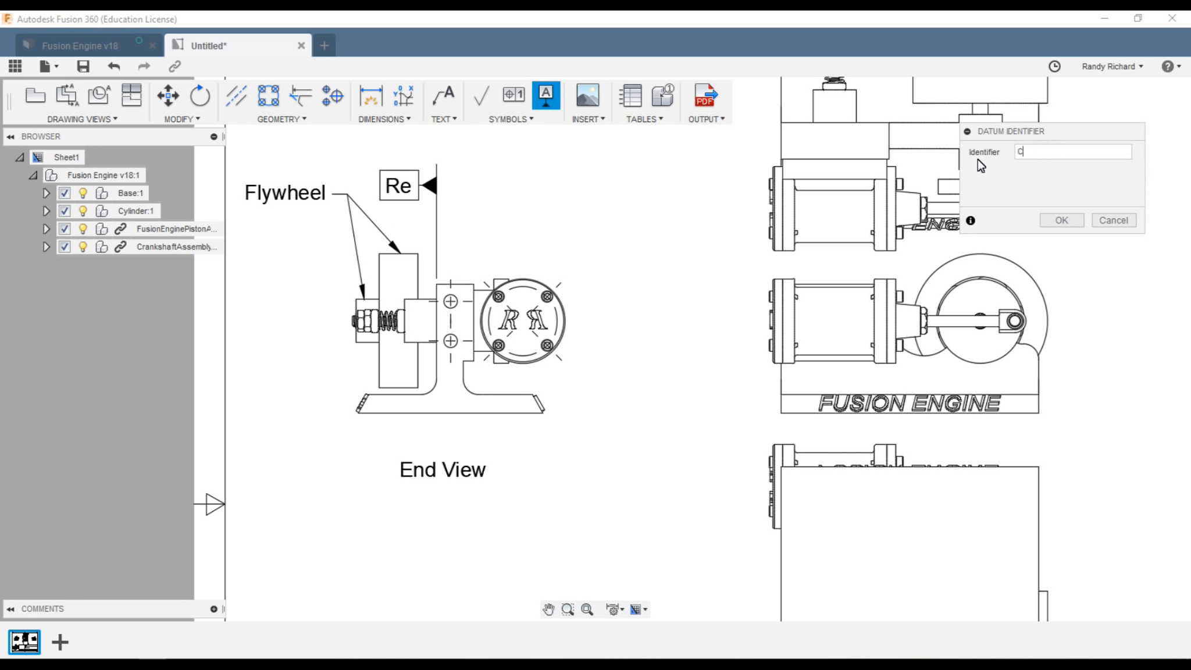
{"action": "type", "text": "C"}
{"action": "left_click", "coordinate": [1072, 221]}
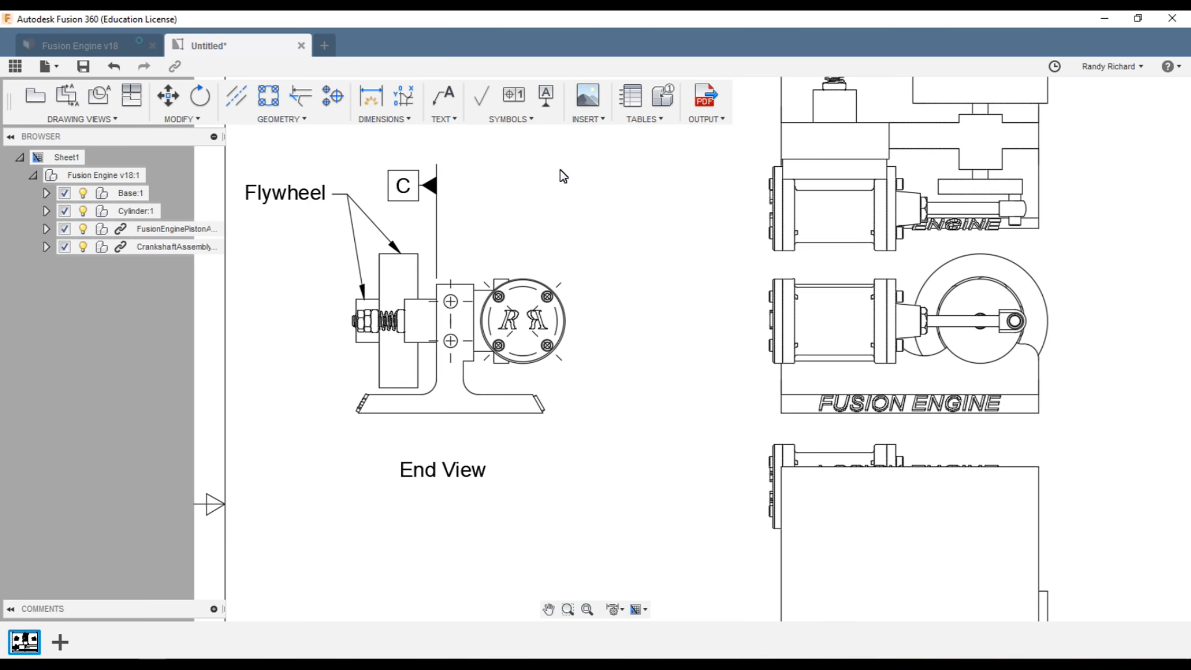
- Choose RRShop6.png from the Documents\RRLogo\RRITSLogo folder as the image to insert on the sheet
{"action": "scroll", "coordinate": [569, 206], "scroll_direction": "down", "scroll_amount": 5}
{"action": "scroll", "coordinate": [992, 281], "scroll_direction": "up", "scroll_amount": 3}
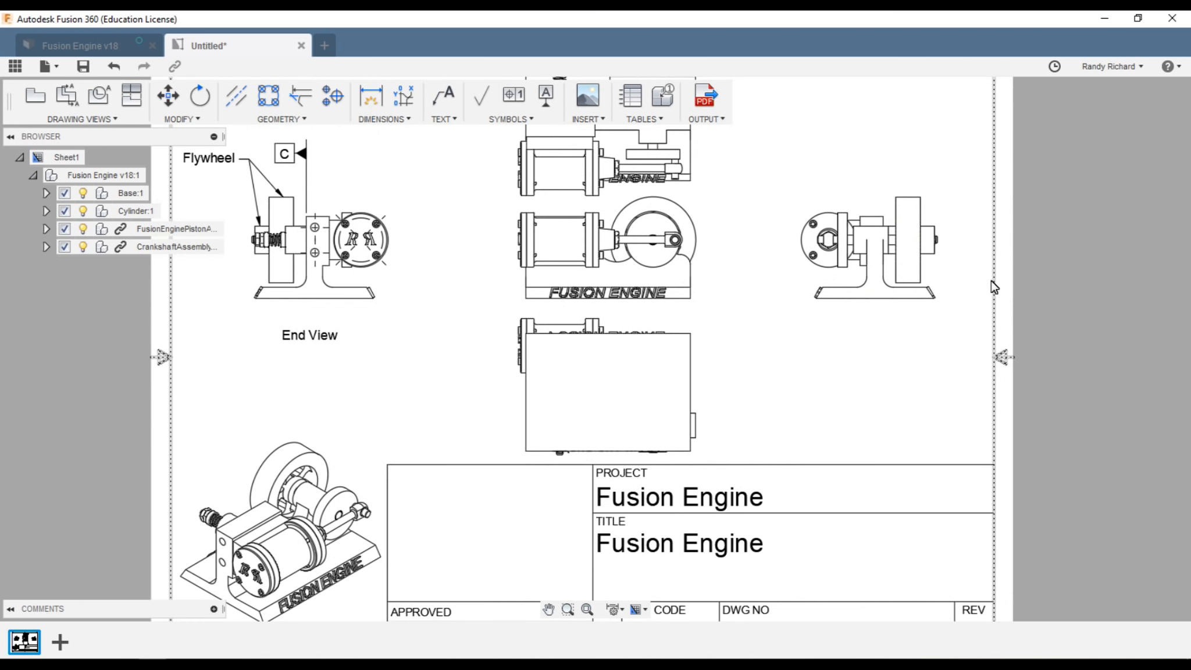
{"action": "scroll", "coordinate": [974, 283], "scroll_direction": "down", "scroll_amount": 4}
{"action": "scroll", "coordinate": [1039, 209], "scroll_direction": "down", "scroll_amount": 1}
{"action": "scroll", "coordinate": [970, 232], "scroll_direction": "up", "scroll_amount": 1}
{"action": "left_click", "coordinate": [593, 119]}
{"action": "left_click", "coordinate": [577, 138]}
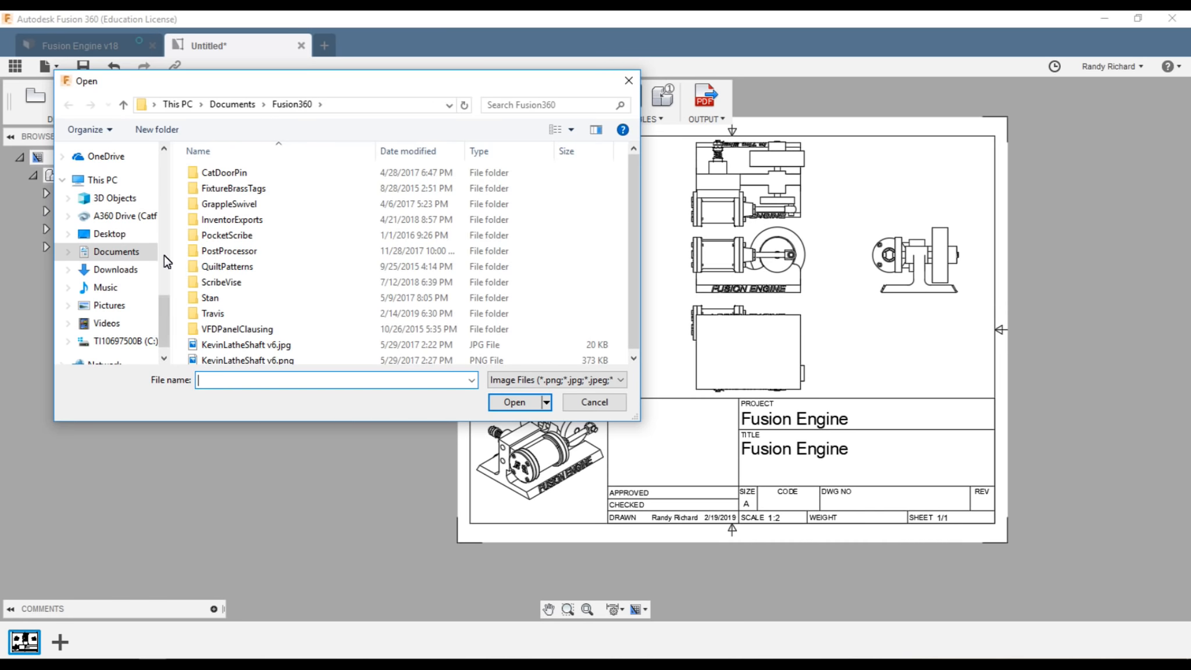
{"action": "left_click", "coordinate": [133, 254]}
{"action": "scroll", "coordinate": [298, 266], "scroll_direction": "down", "scroll_amount": 5}
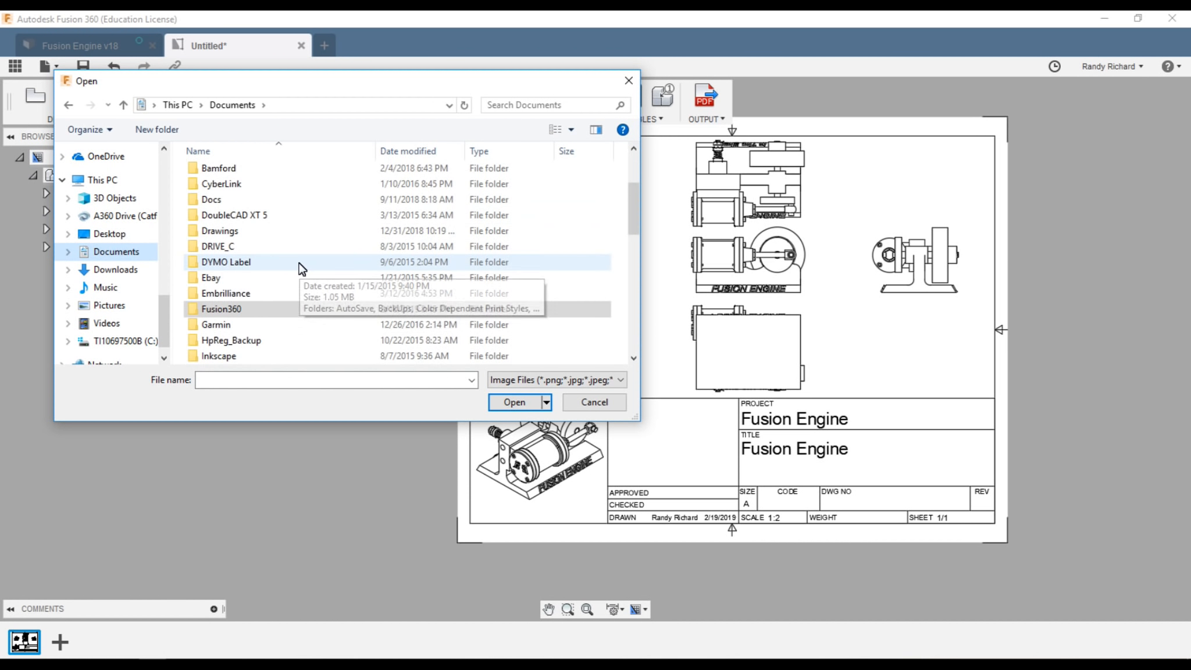
{"action": "scroll", "coordinate": [300, 267], "scroll_direction": "up", "scroll_amount": 1}
{"action": "scroll", "coordinate": [301, 267], "scroll_direction": "down", "scroll_amount": 1}
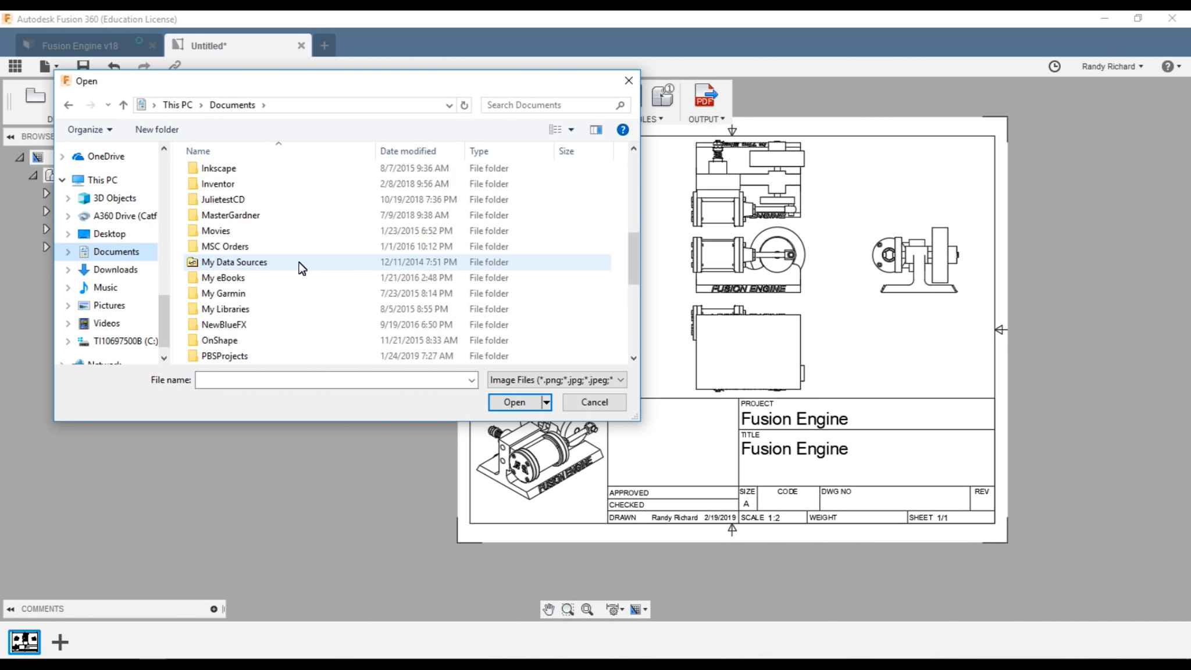
{"action": "scroll", "coordinate": [300, 267], "scroll_direction": "down", "scroll_amount": 3}
{"action": "double_click", "coordinate": [216, 293]}
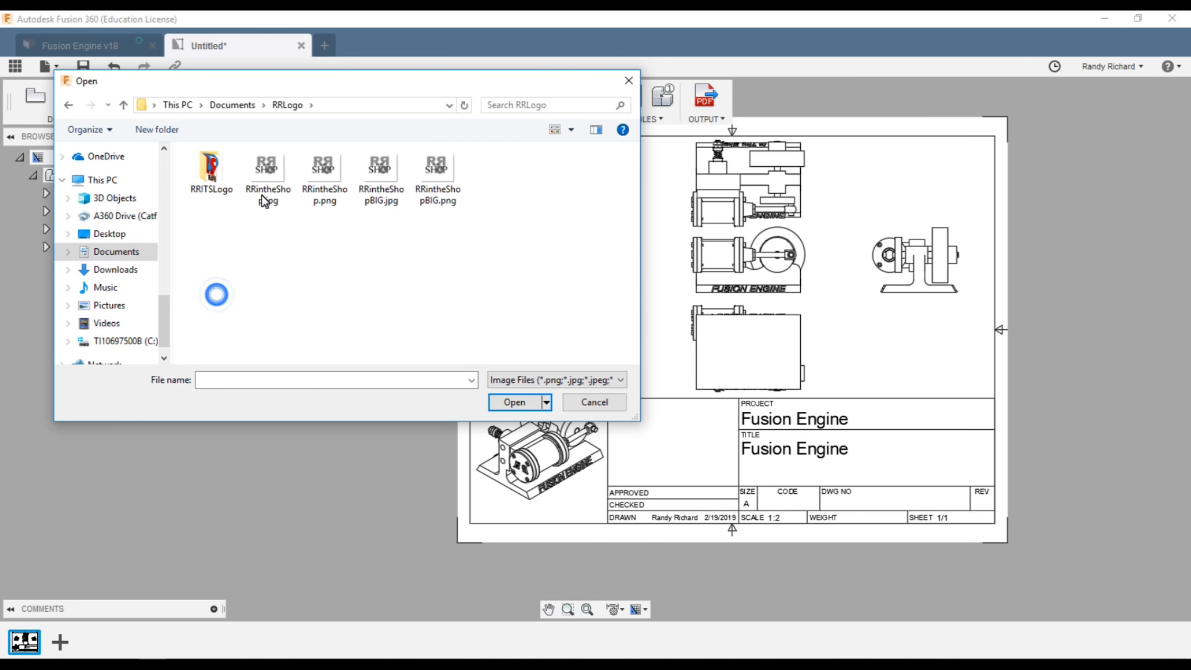
{"action": "double_click", "coordinate": [211, 172]}
{"action": "left_click", "coordinate": [606, 169]}
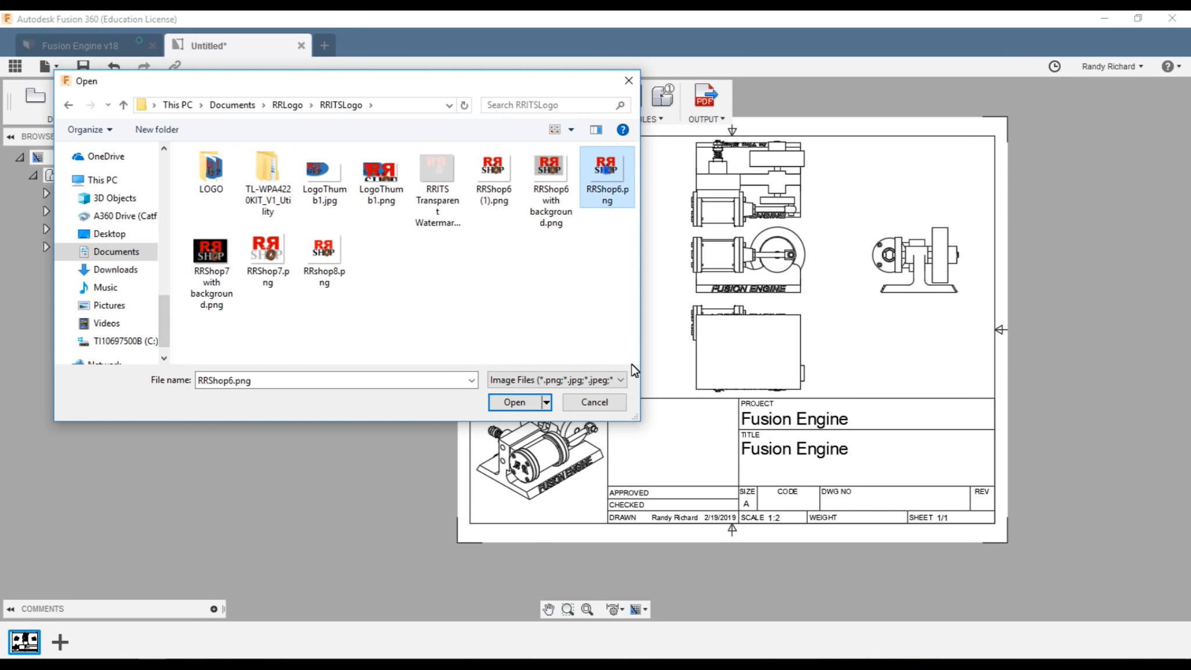
{"action": "left_click", "coordinate": [514, 402]}
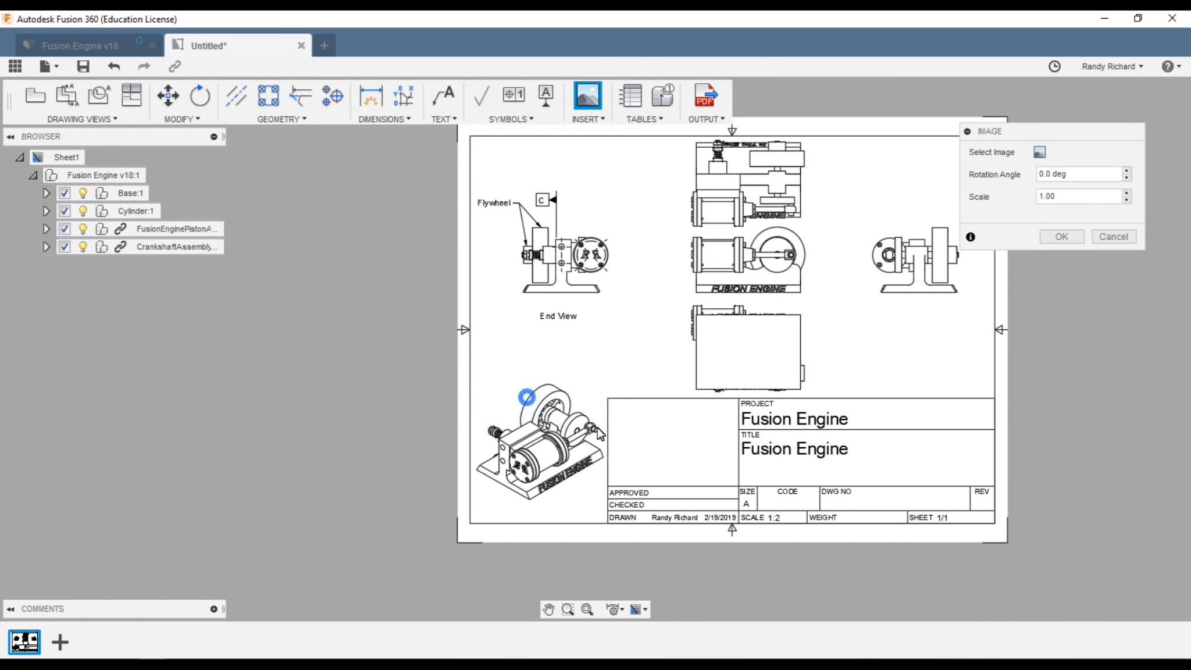
- Place the logo in the title block's blank cell with an X distance of 0.3 in and a scale of 0.75
{"action": "left_click", "coordinate": [606, 487]}
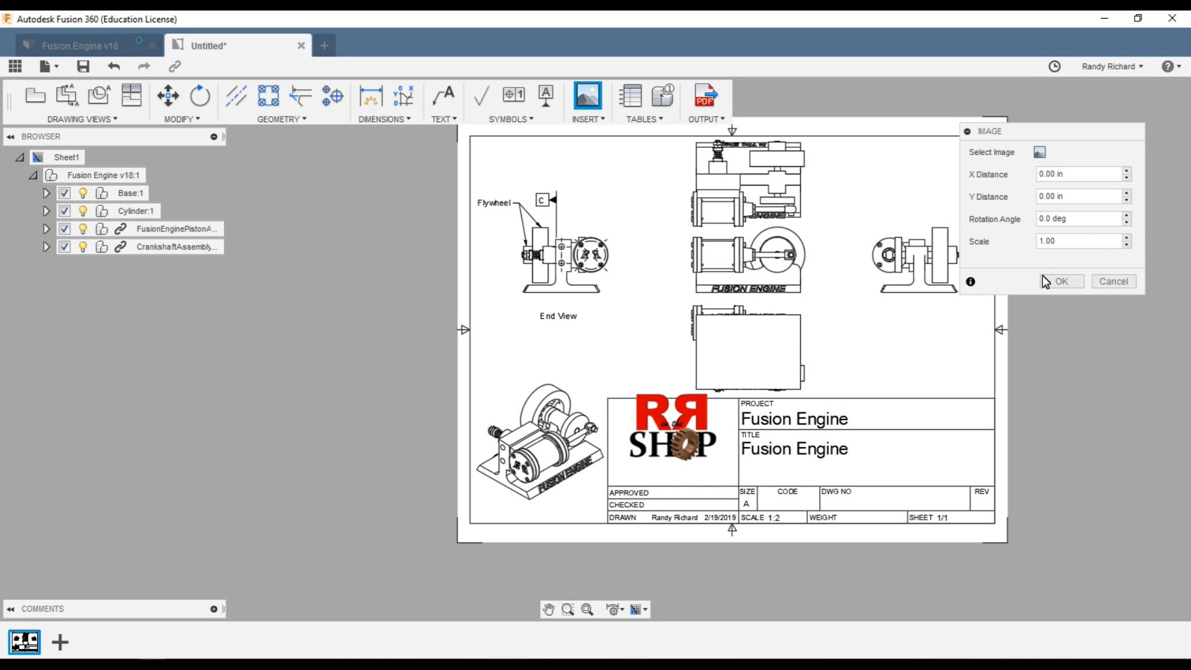
{"action": "left_click", "coordinate": [1048, 173]}
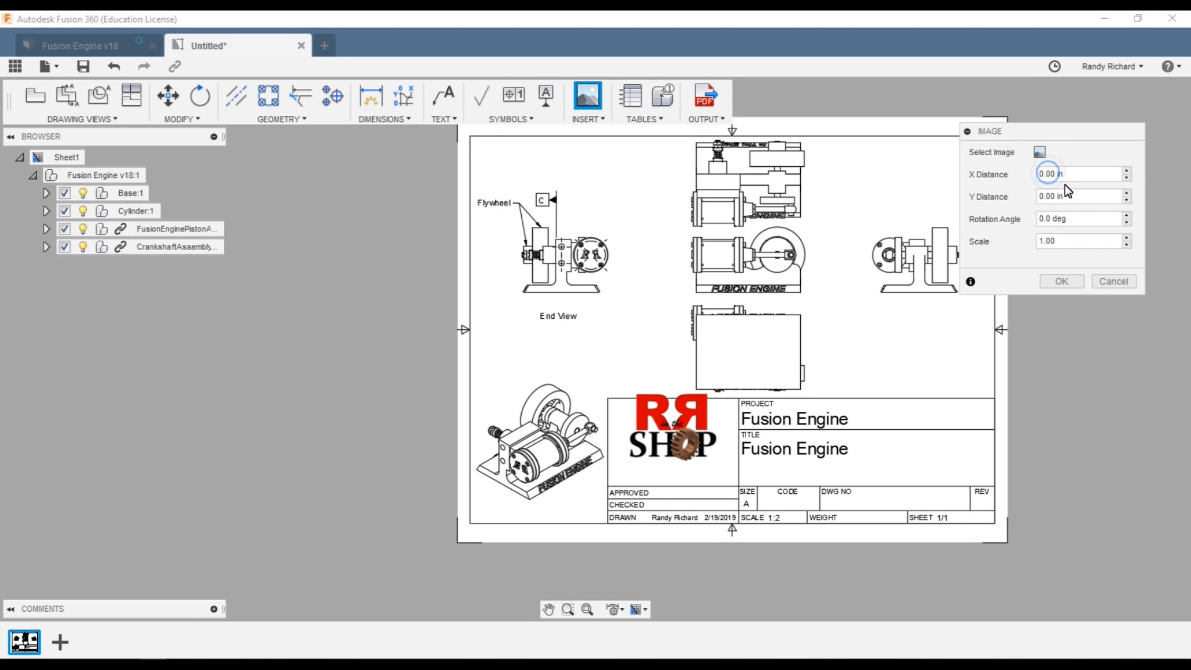
{"action": "type", "text": "3"}
{"action": "double_click", "coordinate": [1066, 241]}
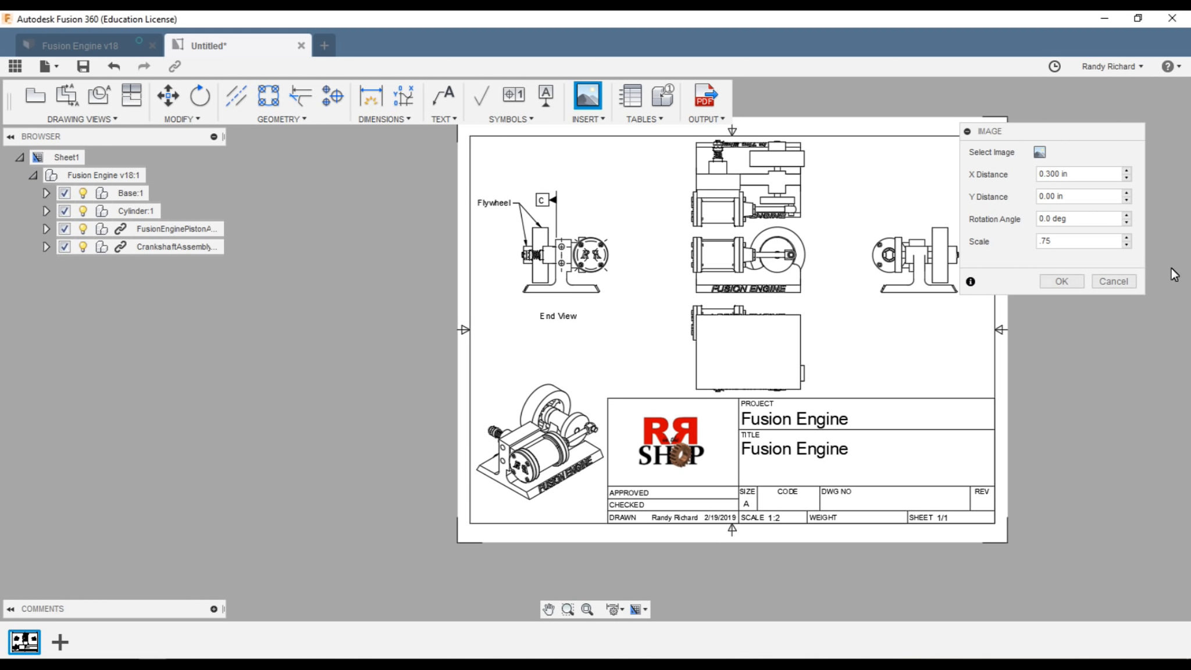
{"action": "left_click", "coordinate": [1062, 282]}
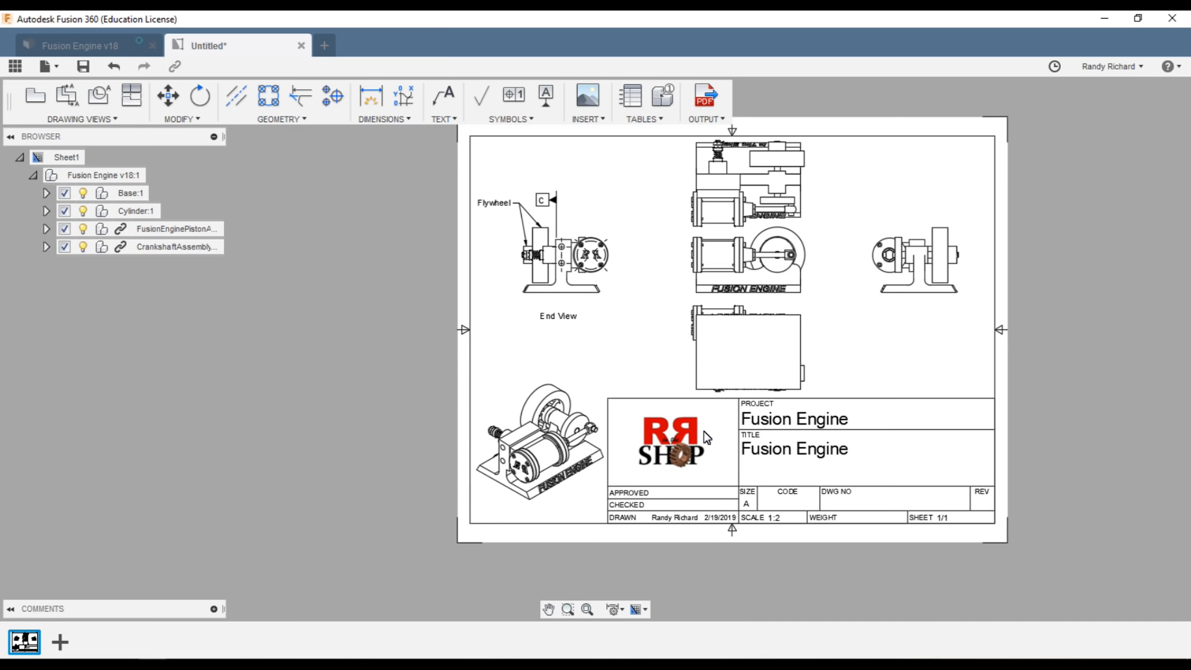
- Add a parts list table for the front view, placing it directly above the title block against the sheet's right border
{"action": "scroll", "coordinate": [287, 426], "scroll_direction": "down", "scroll_amount": 2}
{"action": "left_click", "coordinate": [646, 120]}
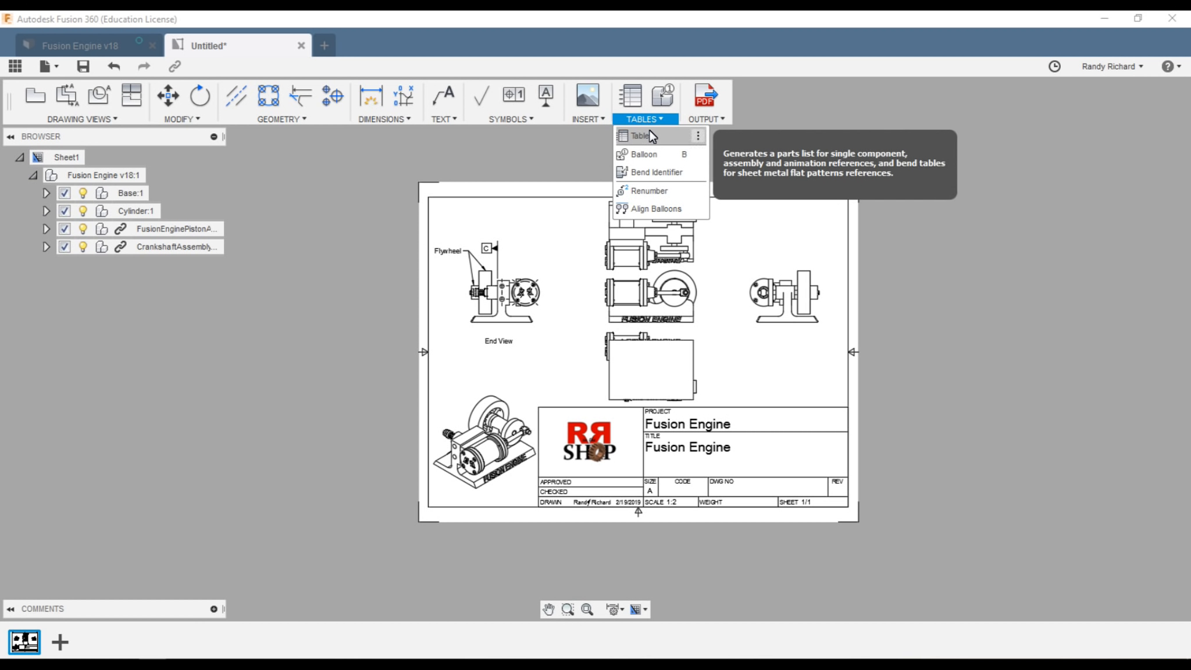
{"action": "left_click", "coordinate": [649, 135]}
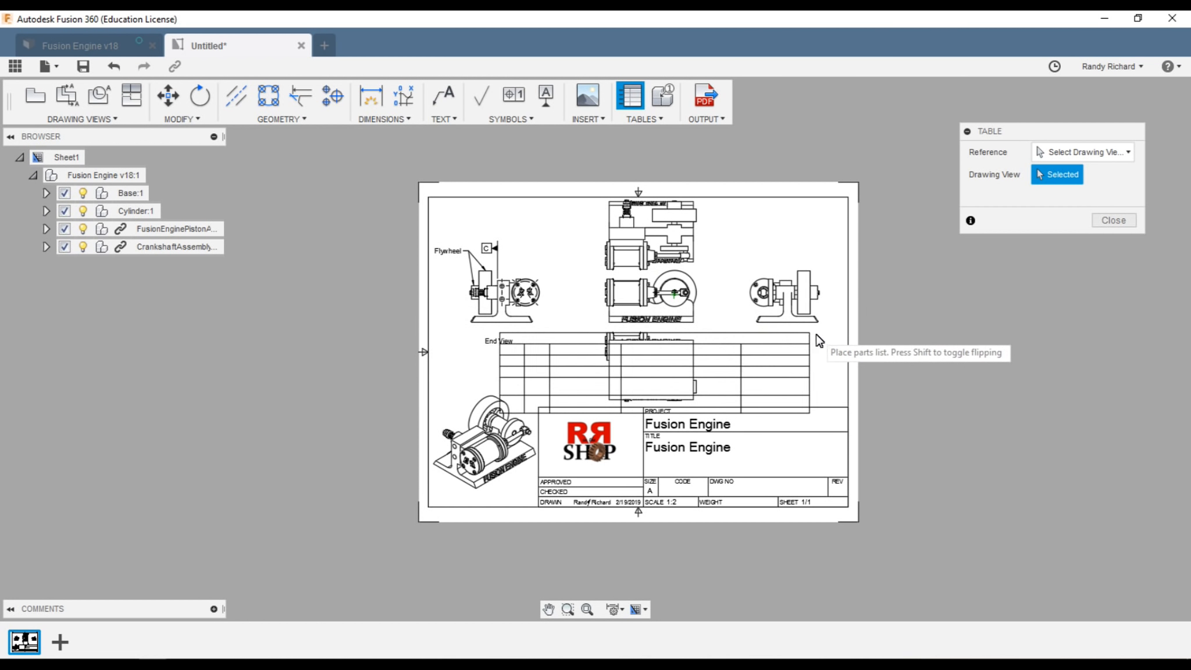
{"action": "left_click", "coordinate": [849, 330]}
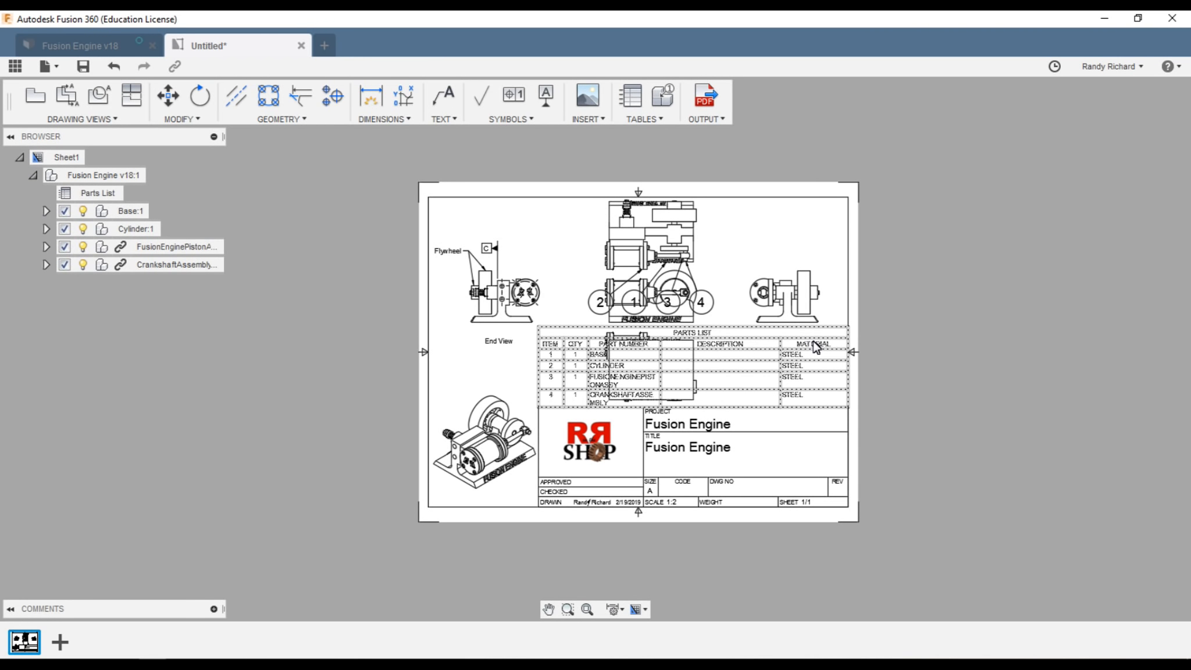
- Delete the bottom view overlapped by the parts list and spread balloons 1 and 2 left, 3 and 4 right of the top view
{"action": "scroll", "coordinate": [727, 416], "scroll_direction": "up", "scroll_amount": 1}
{"action": "scroll", "coordinate": [724, 420], "scroll_direction": "up", "scroll_amount": 1}
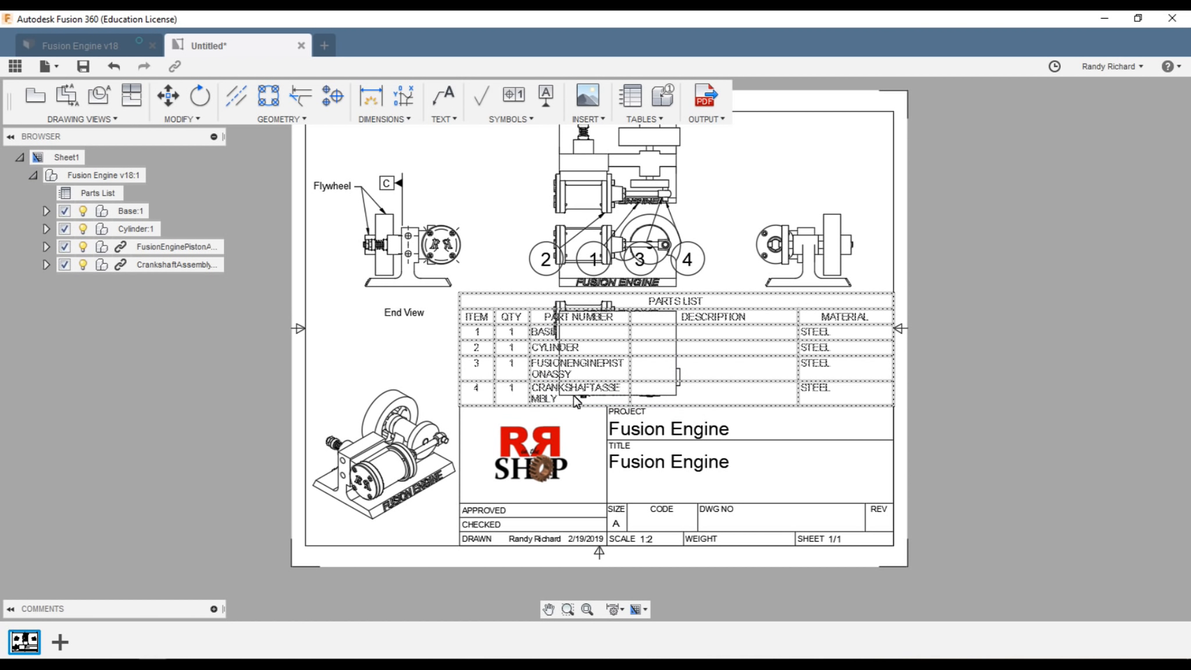
{"action": "left_click", "coordinate": [618, 333]}
{"action": "left_click", "coordinate": [627, 327]}
{"action": "key", "text": "Escape"}
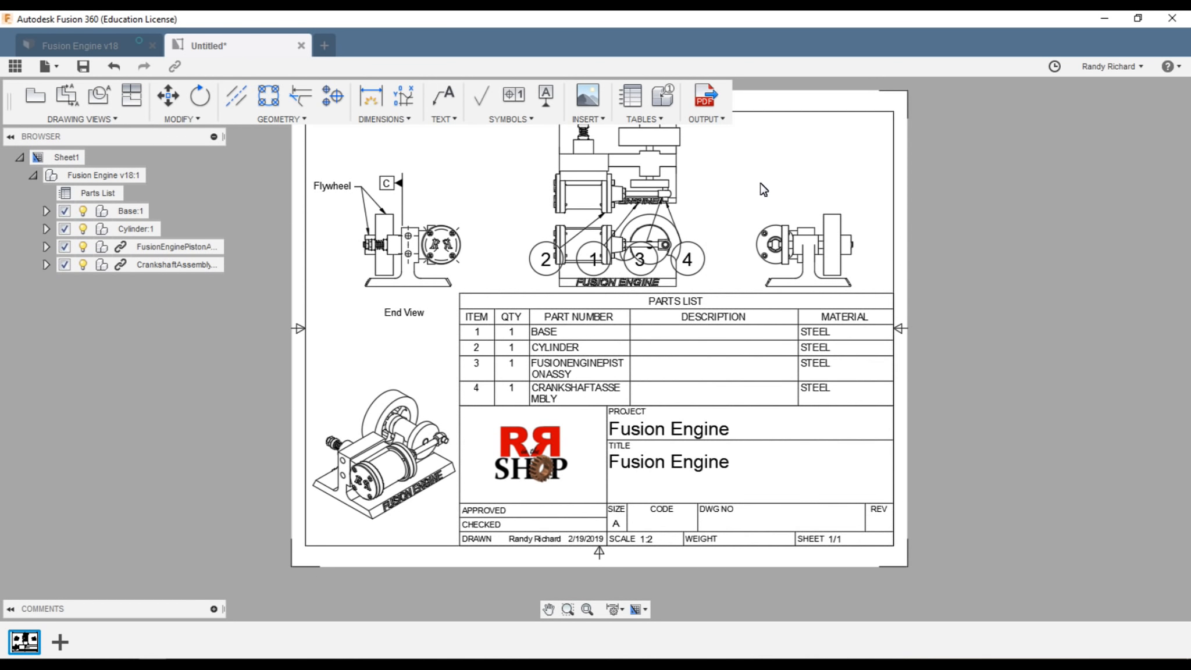
{"action": "left_click", "coordinate": [476, 332]}
{"action": "key", "text": "Escape"}
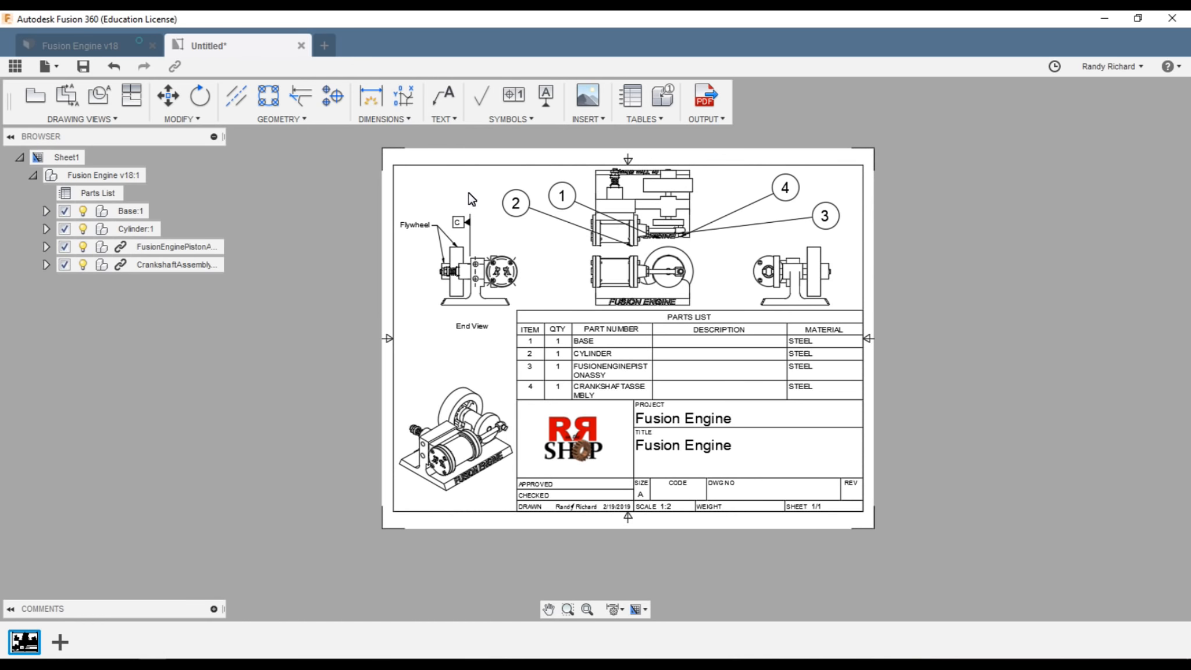
- Set up PDF output for all sheets with the Open PDF option enabled and proceed to saving
{"action": "left_click", "coordinate": [702, 105]}
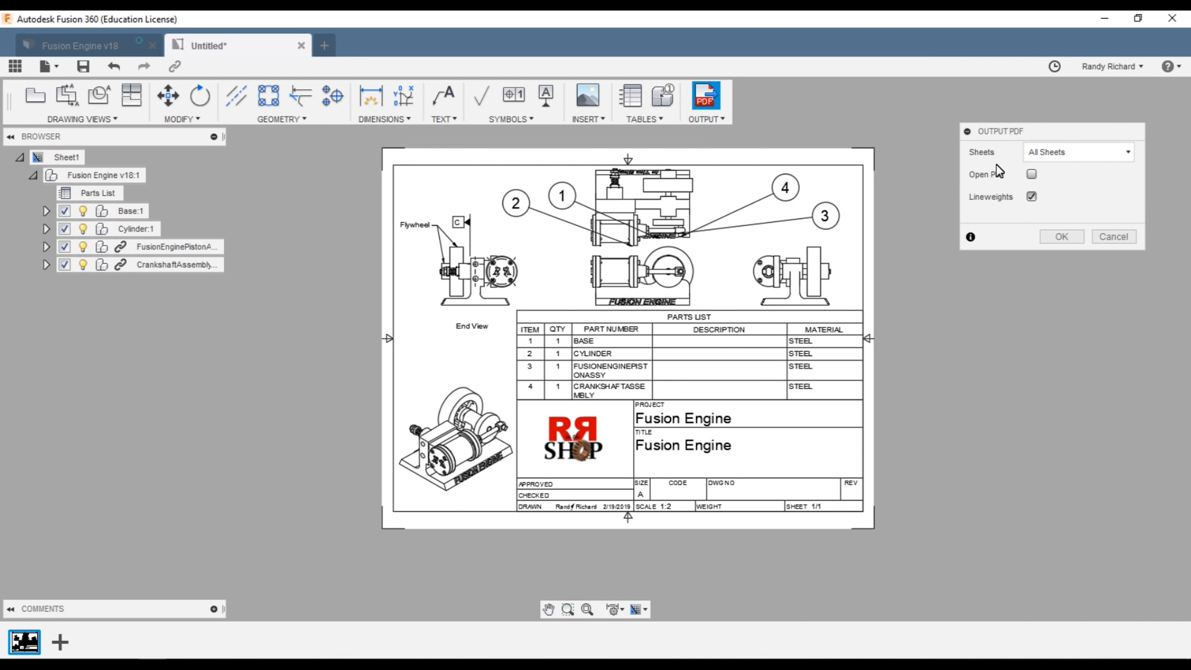
{"action": "left_click", "coordinate": [1074, 153]}
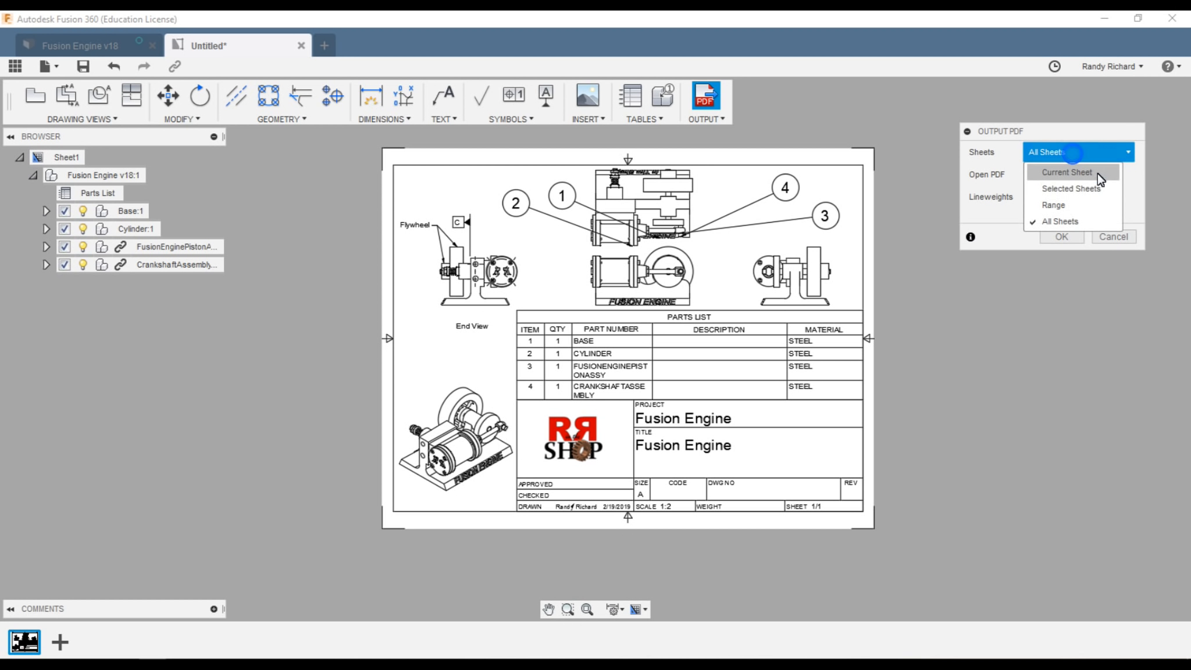
{"action": "left_click", "coordinate": [1044, 290]}
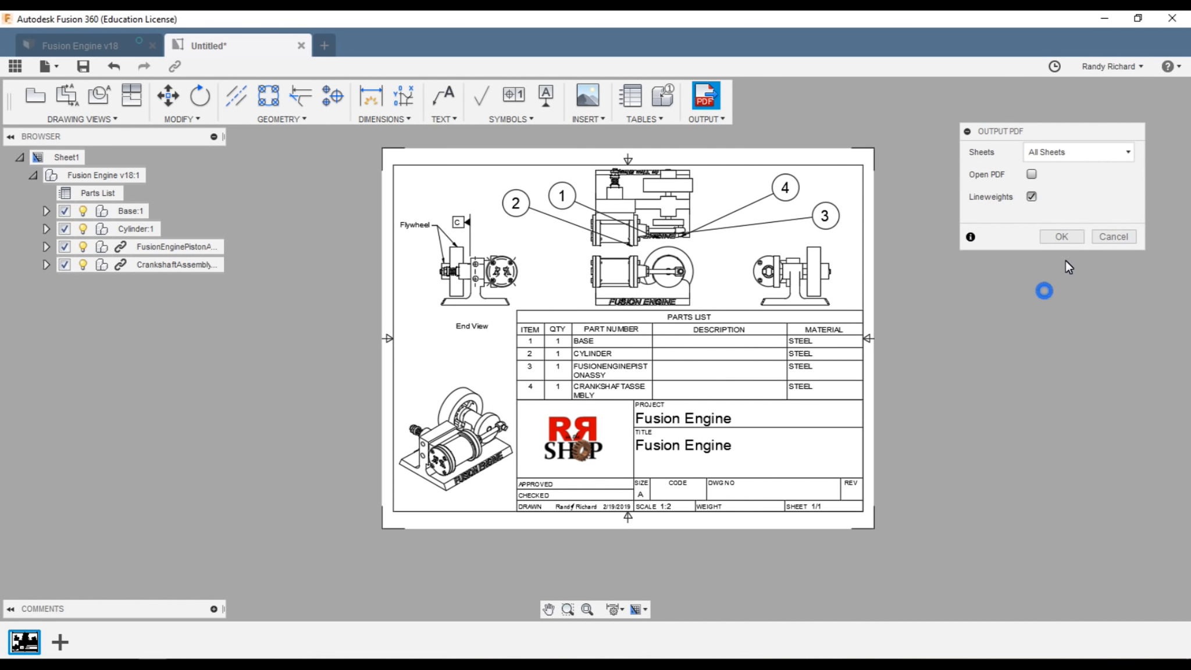
{"action": "left_click", "coordinate": [1031, 174]}
{"action": "left_click", "coordinate": [1055, 238]}
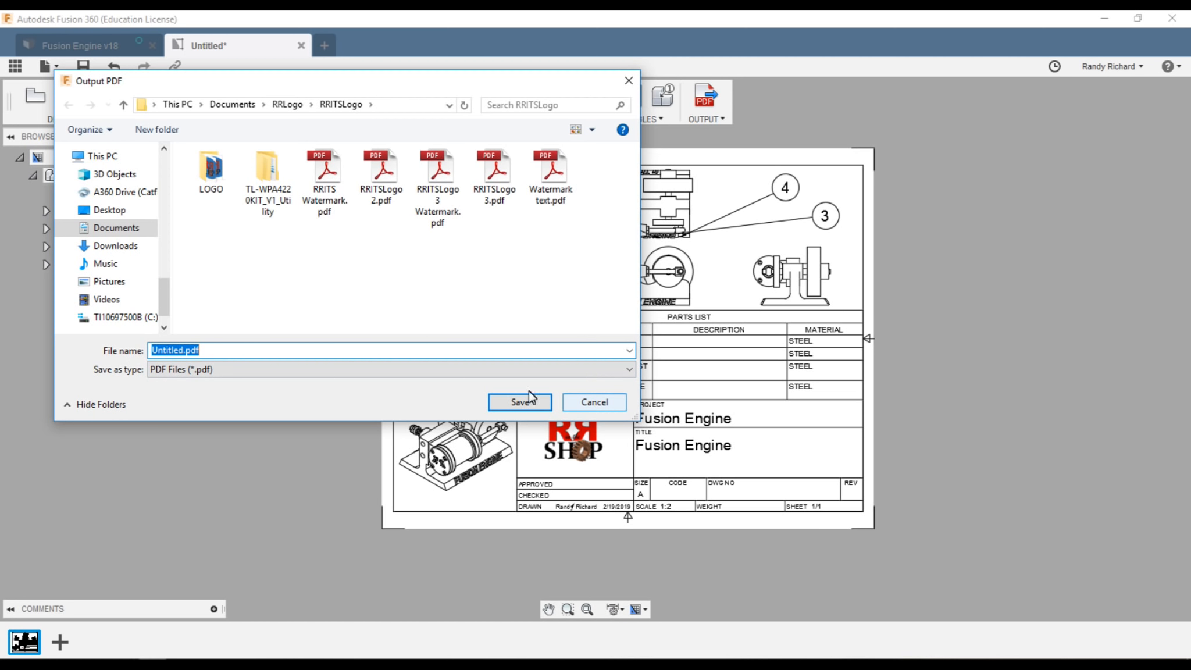
- Save the PDF as Untitled.pdf in Documents\Fusion360, replacing the existing file, and view it in Adobe Reader's read mode
{"action": "left_click", "coordinate": [251, 105]}
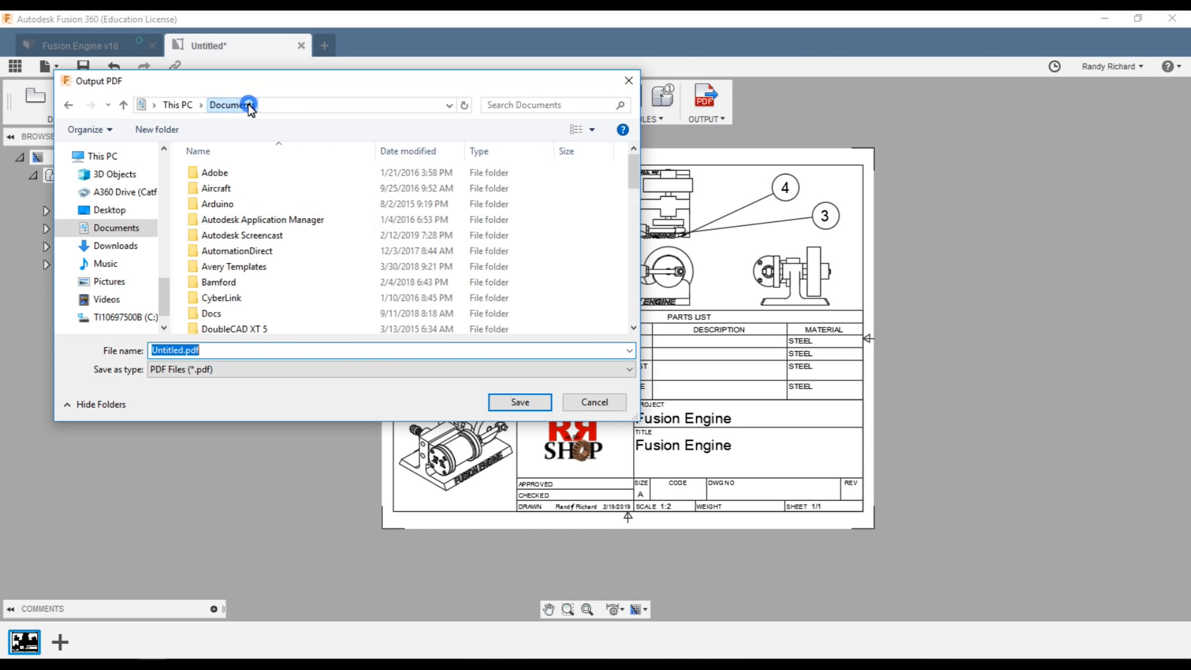
{"action": "scroll", "coordinate": [288, 247], "scroll_direction": "down", "scroll_amount": 4}
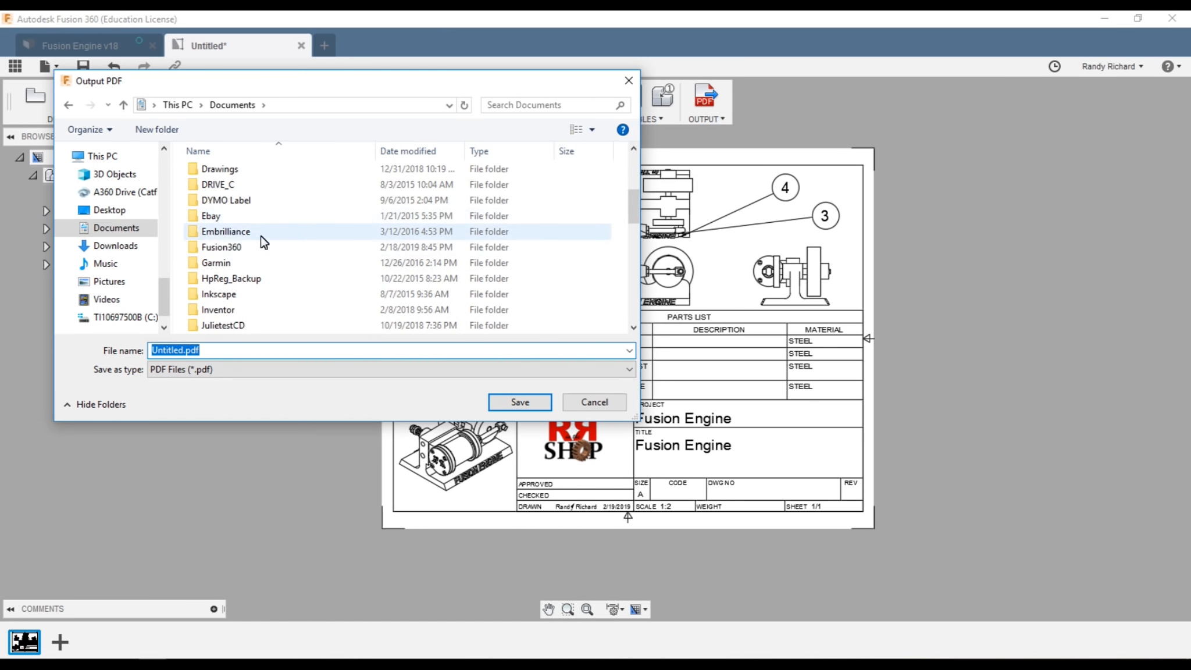
{"action": "double_click", "coordinate": [256, 246]}
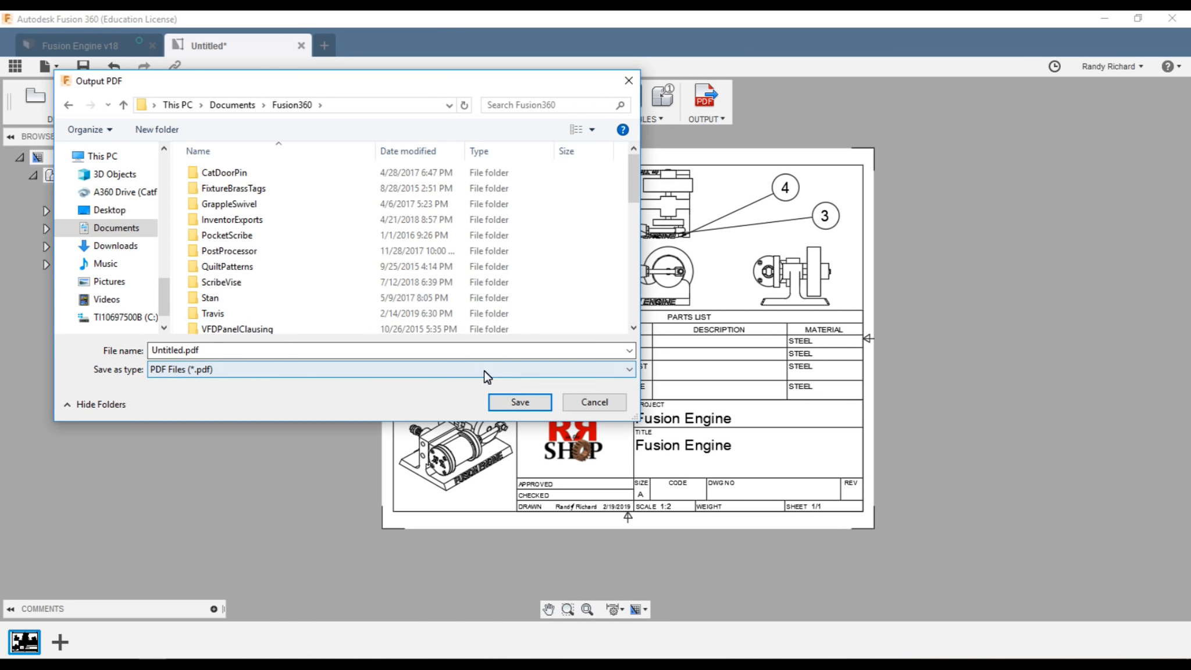
{"action": "left_click", "coordinate": [521, 405]}
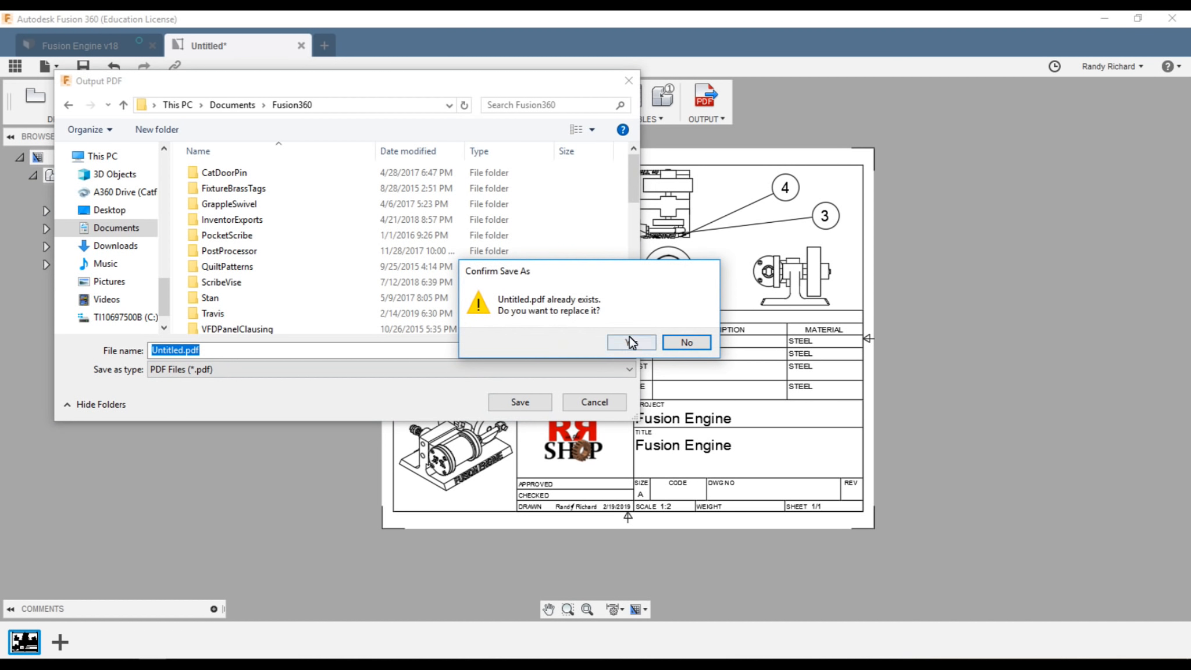
{"action": "left_click", "coordinate": [631, 343]}
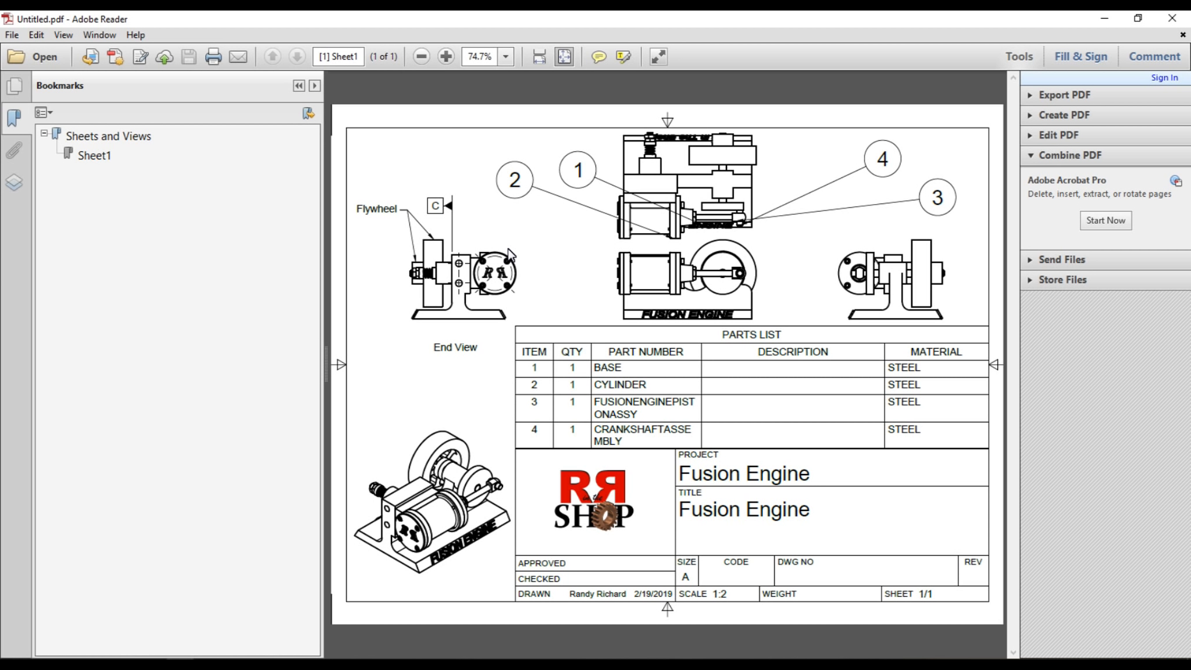
{"action": "left_click", "coordinate": [658, 57]}
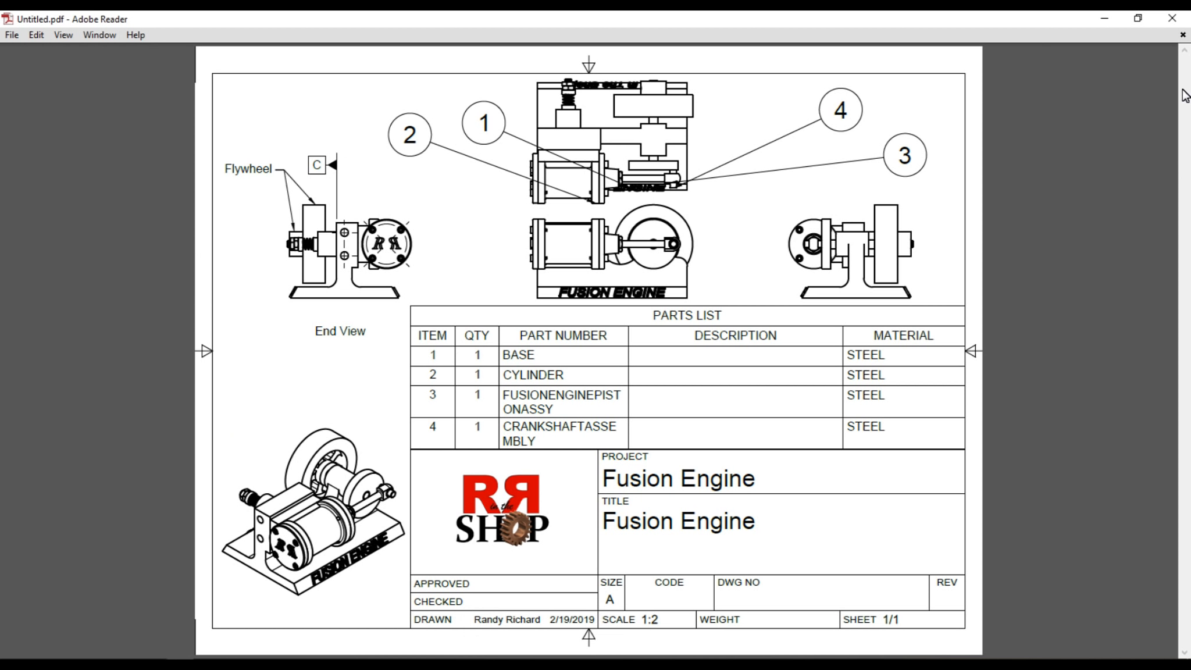
- Close the exported PDF, return to the Fusion 360 drawing and look through the available dimension types
{"action": "left_click", "coordinate": [1173, 19]}
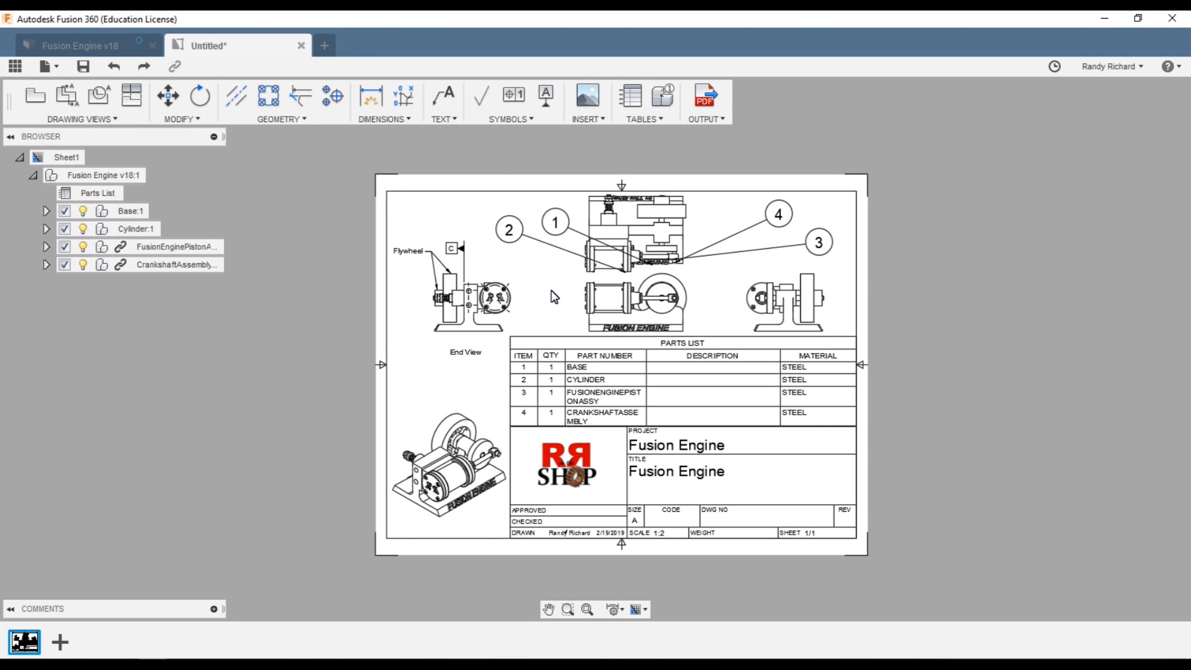
{"action": "scroll", "coordinate": [617, 319], "scroll_direction": "up", "scroll_amount": 2}
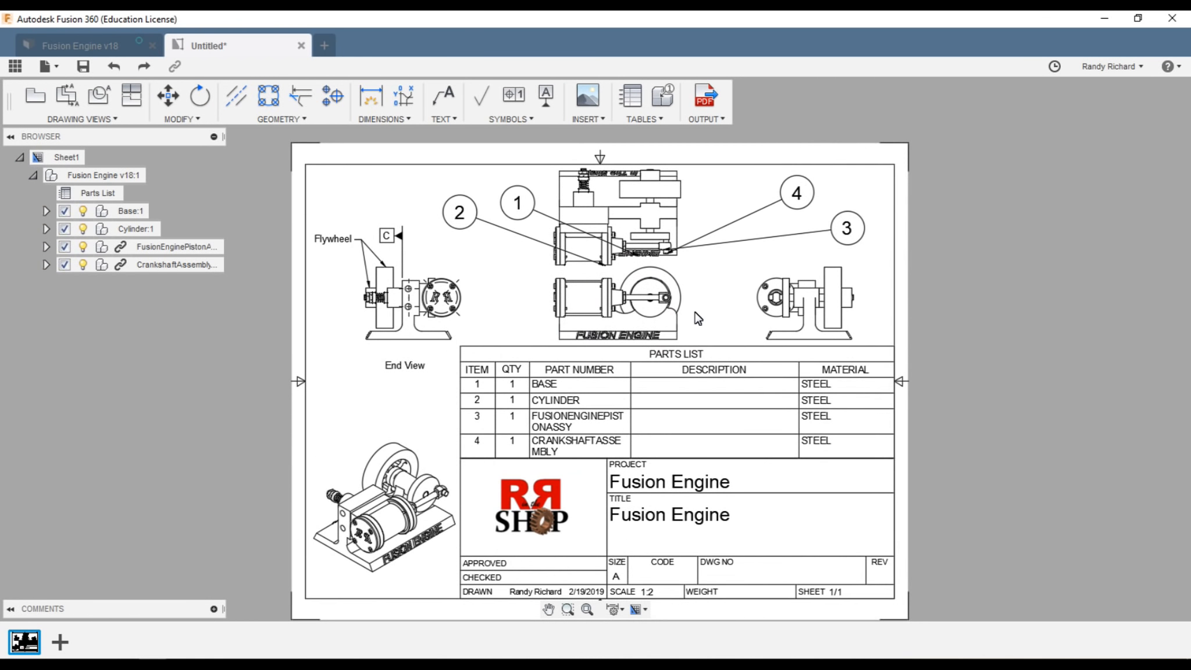
{"action": "scroll", "coordinate": [604, 332], "scroll_direction": "down", "scroll_amount": 2}
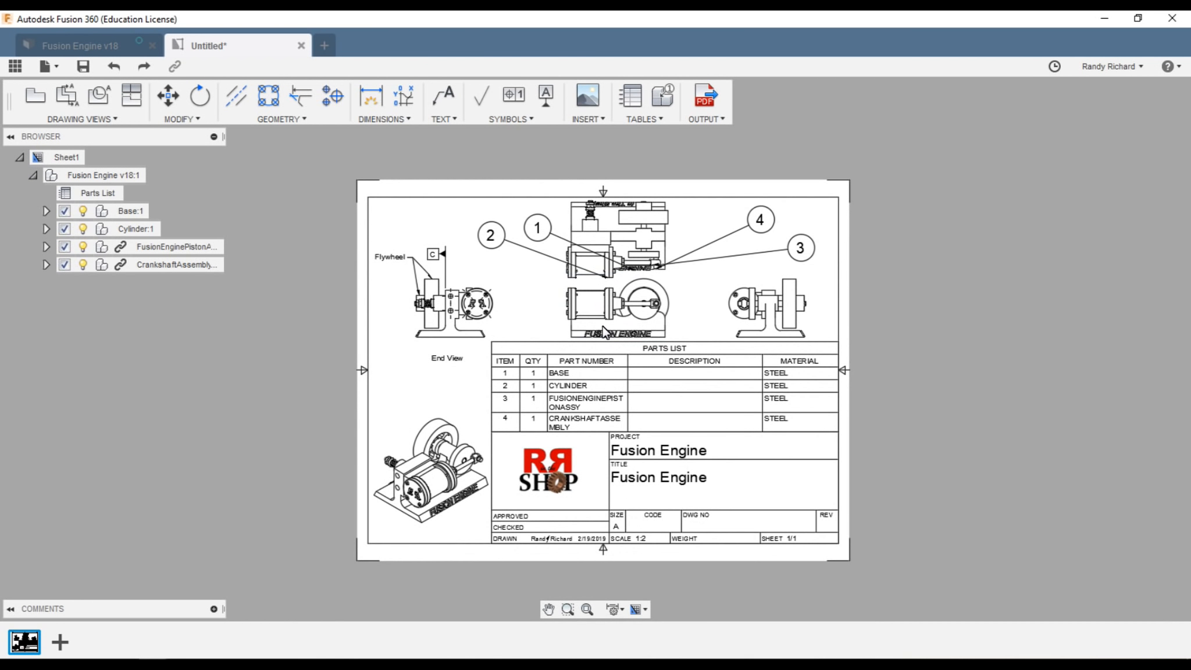
{"action": "left_click", "coordinate": [378, 118]}
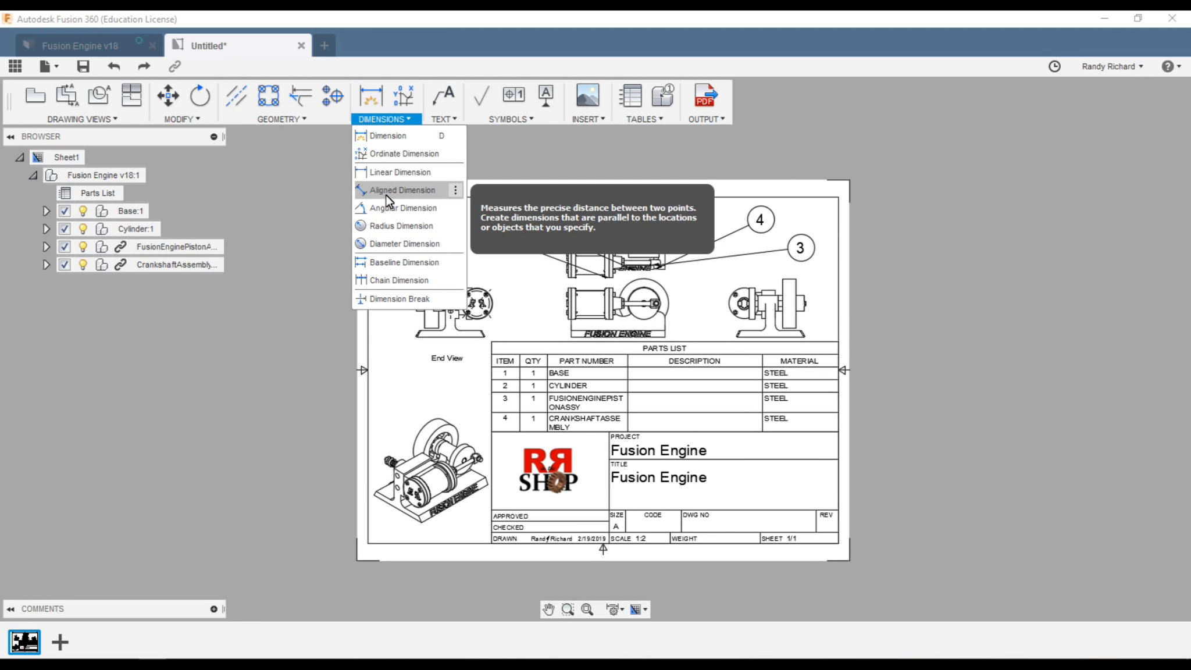
{"action": "left_click", "coordinate": [310, 171]}
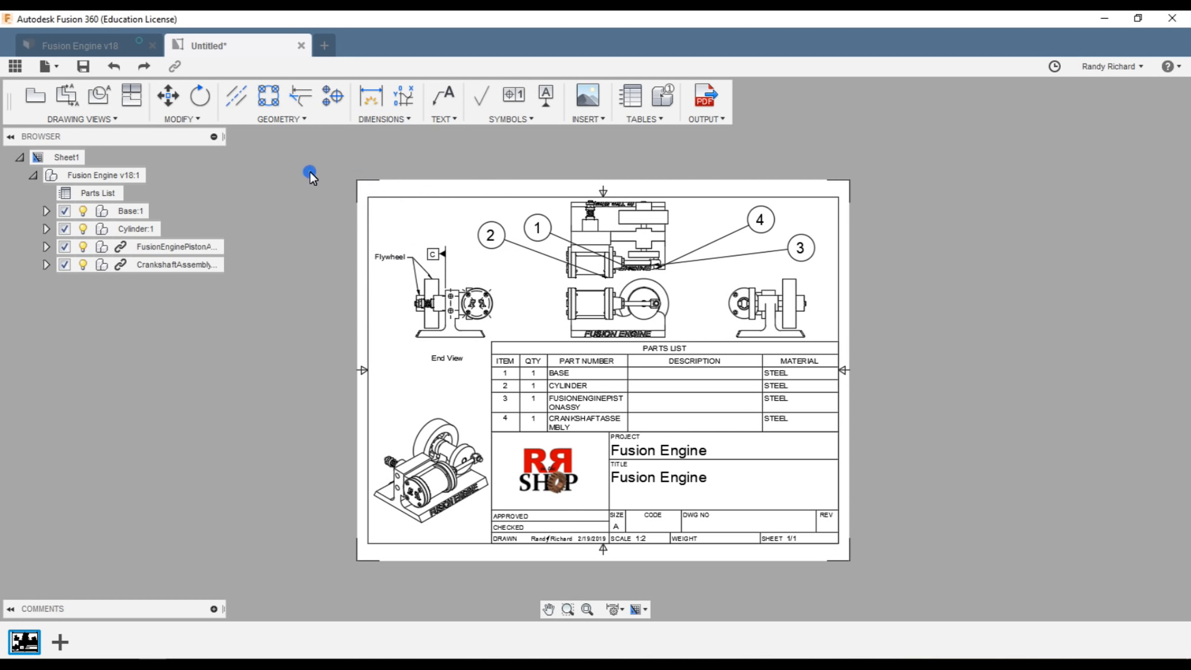
- Dimension the width of the base's bottom edge in the end view, placing the dimension just below the base
{"action": "left_click", "coordinate": [387, 115]}
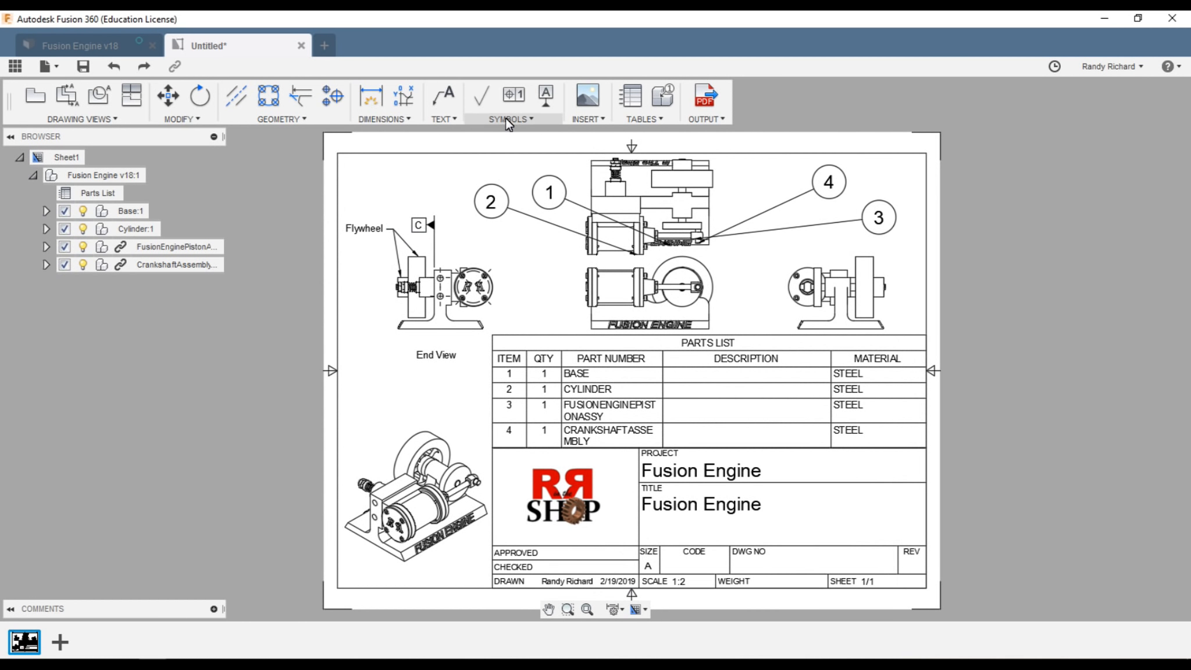
{"action": "left_click", "coordinate": [394, 119]}
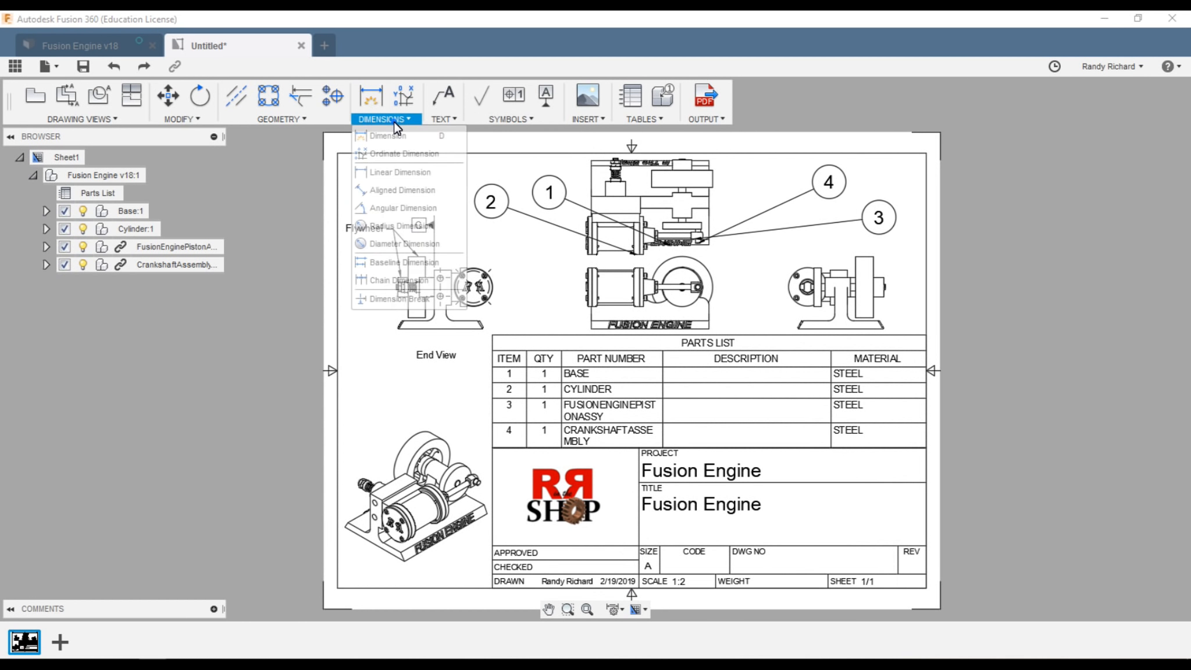
{"action": "left_click", "coordinate": [377, 97]}
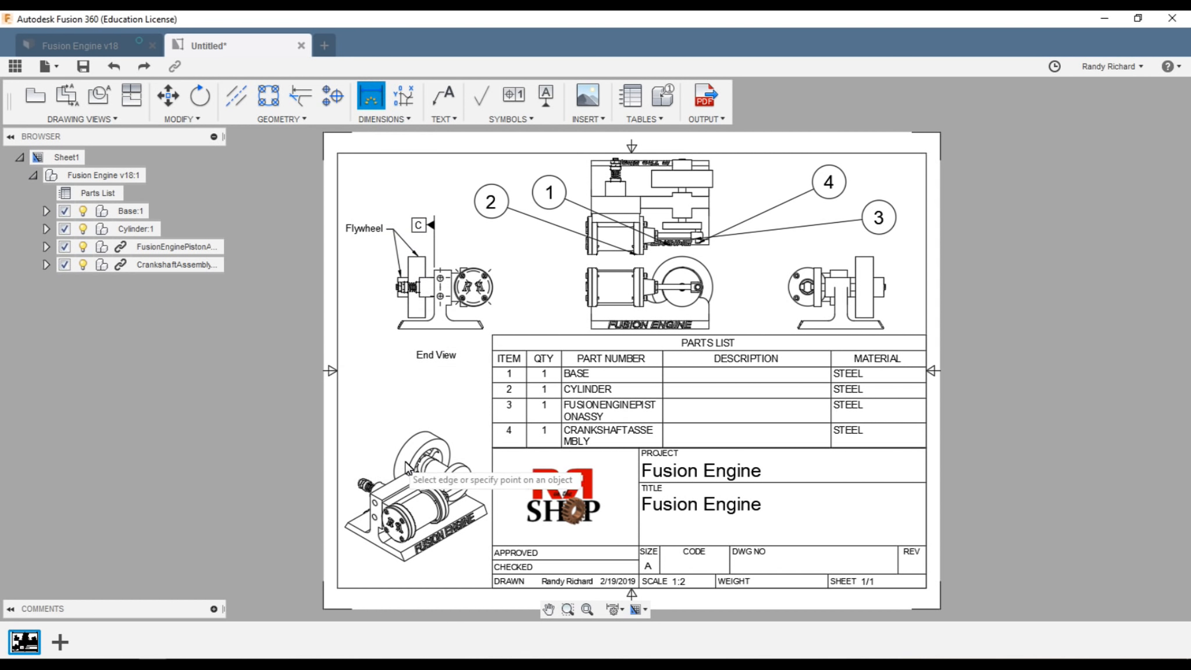
{"action": "scroll", "coordinate": [445, 355], "scroll_direction": "up", "scroll_amount": 2}
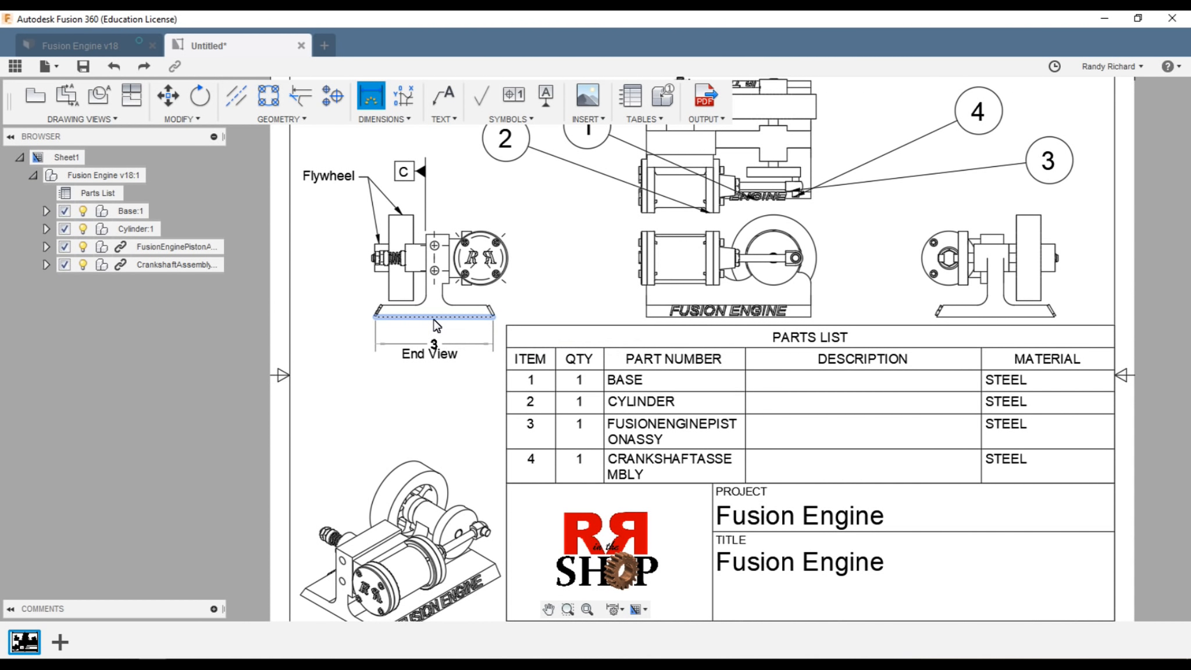
{"action": "left_click", "coordinate": [433, 317]}
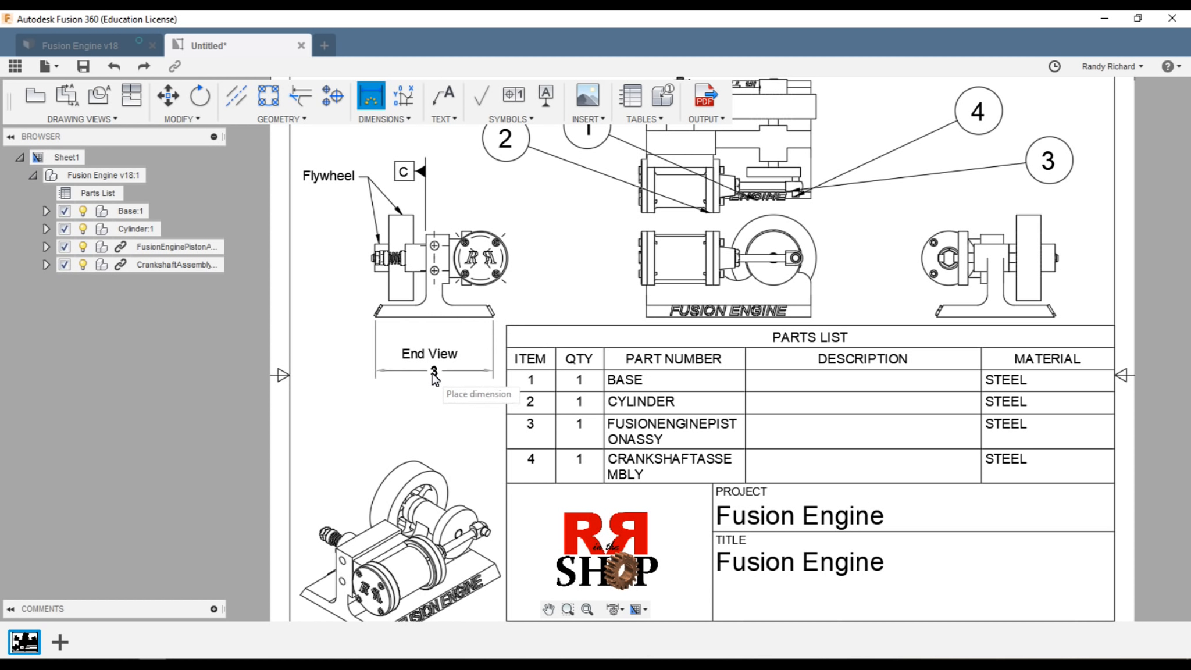
{"action": "left_click", "coordinate": [440, 333]}
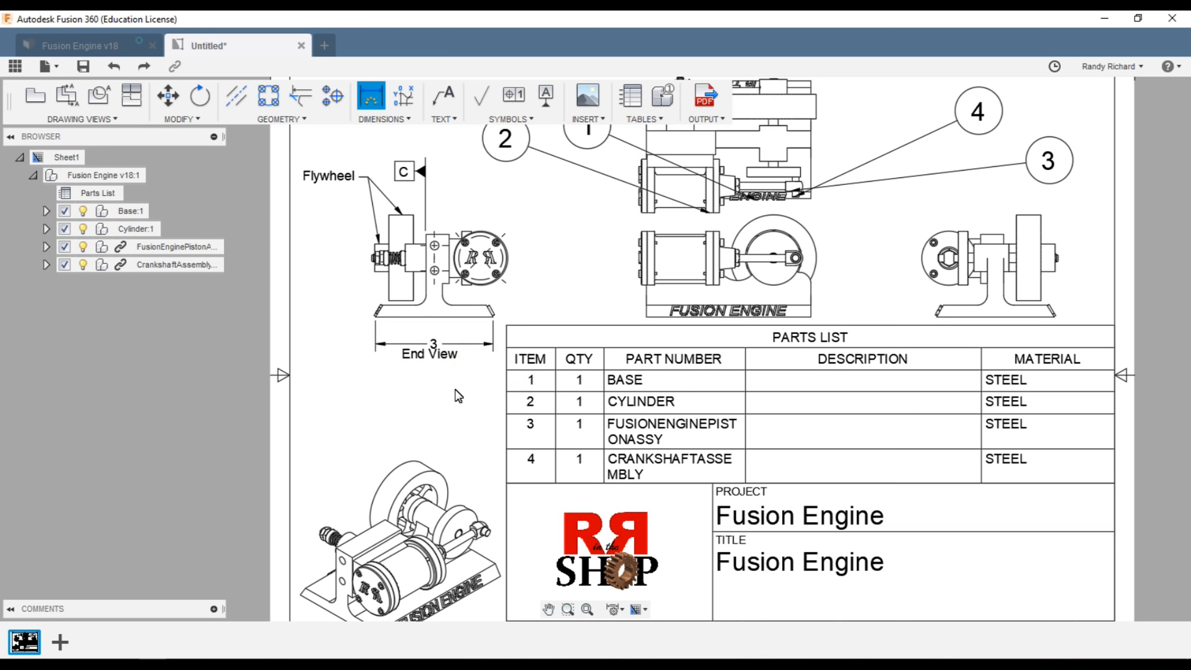
{"action": "scroll", "coordinate": [457, 396], "scroll_direction": "up", "scroll_amount": 1}
{"action": "scroll", "coordinate": [397, 343], "scroll_direction": "down", "scroll_amount": 1}
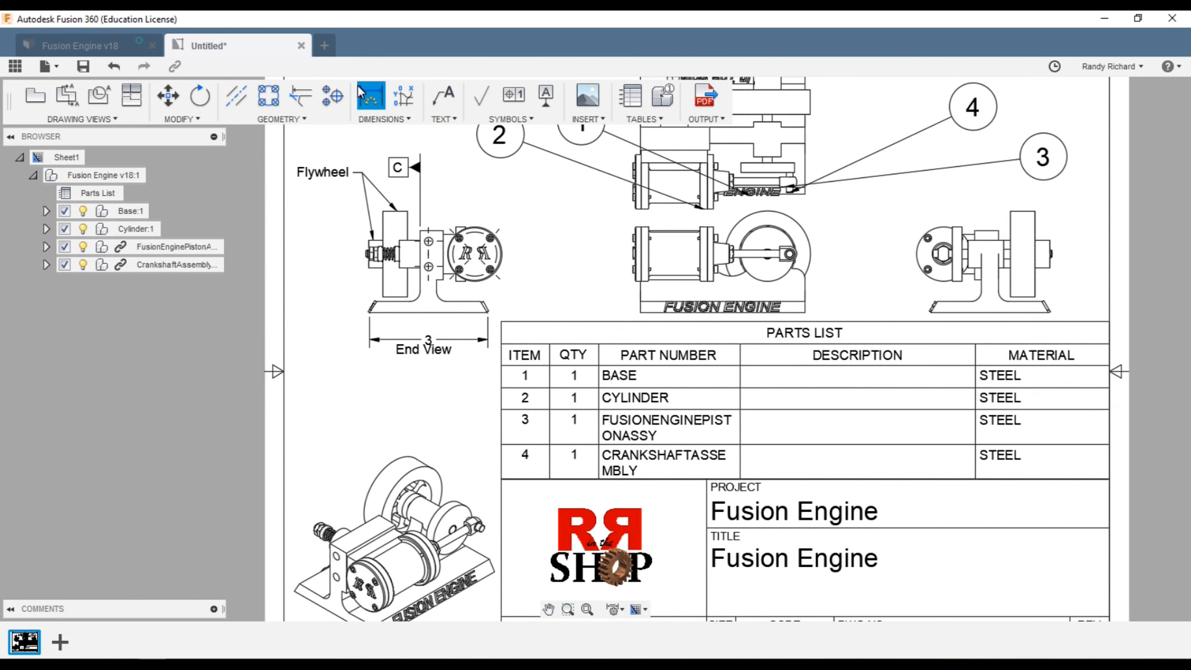
- Dimension the flywheel's width in the end view between its two upper corners, placing the dimension above the flywheel
{"action": "left_click", "coordinate": [366, 97]}
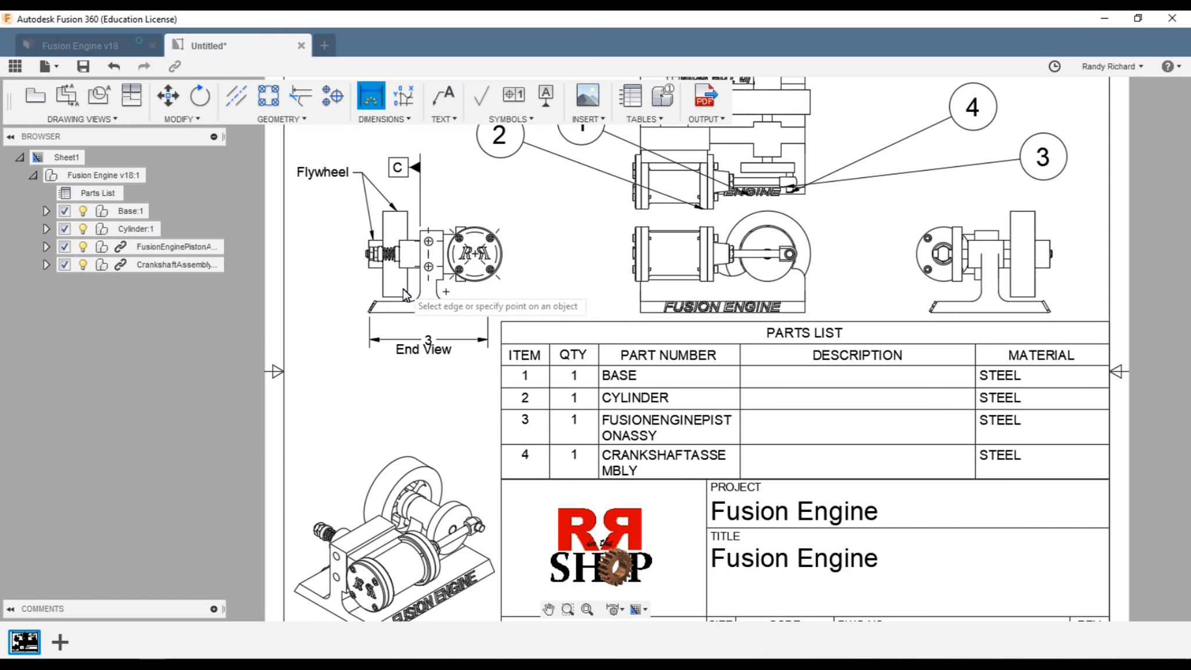
{"action": "left_click", "coordinate": [383, 212]}
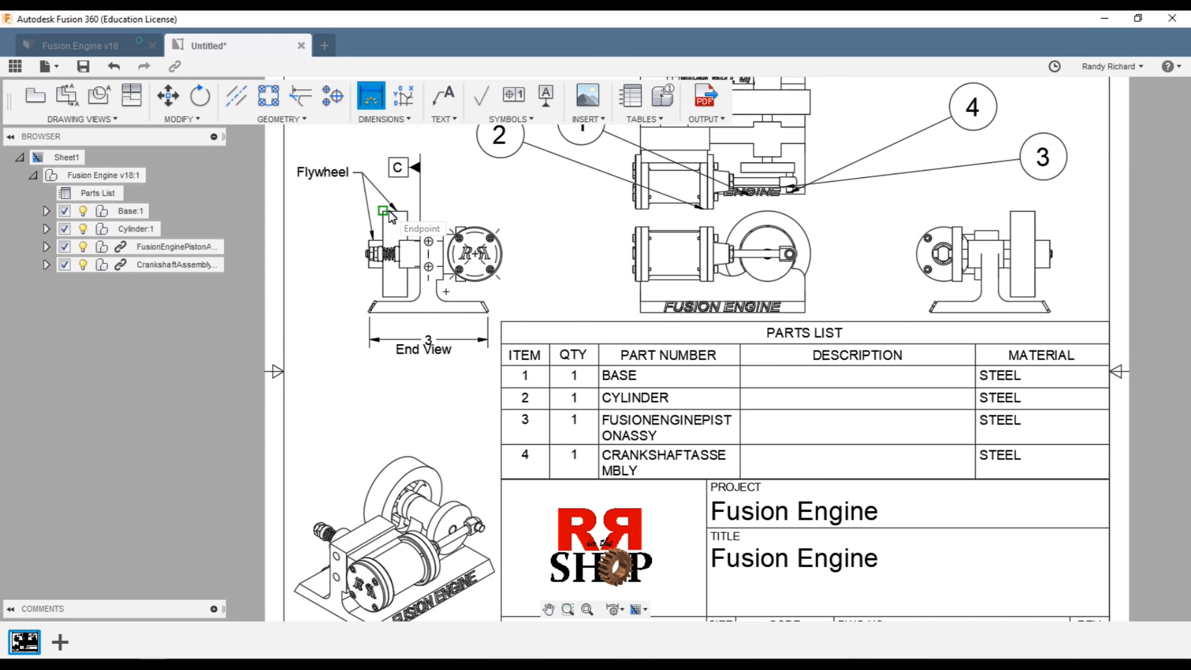
{"action": "left_click", "coordinate": [405, 213]}
{"action": "left_click", "coordinate": [406, 216]}
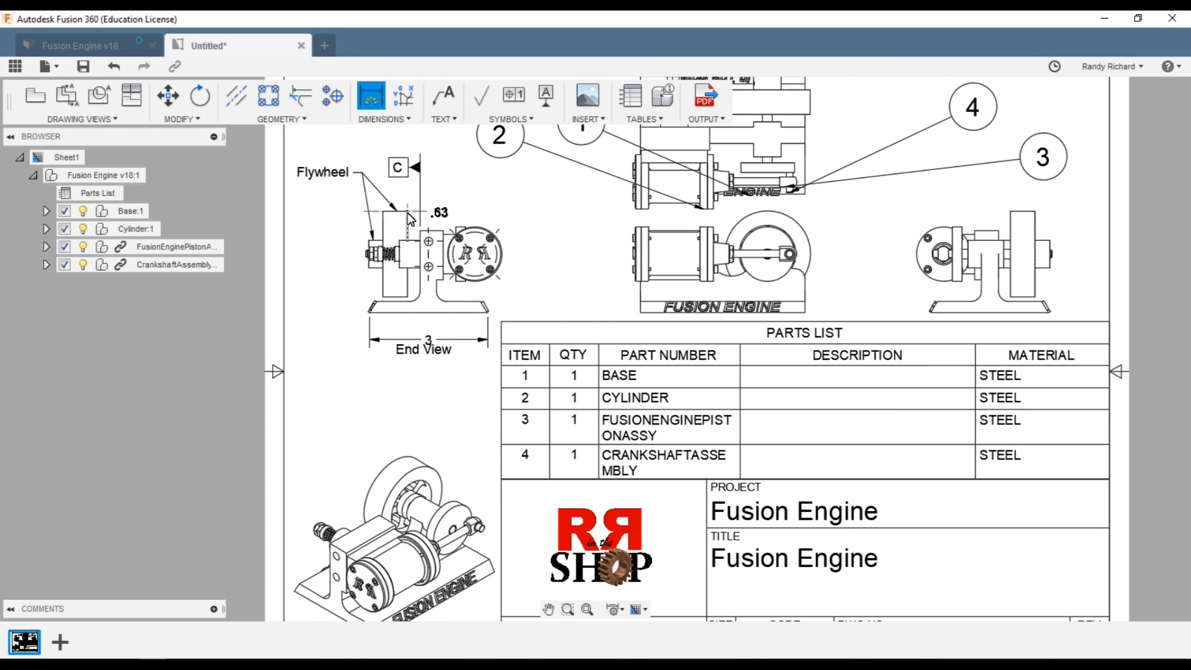
{"action": "scroll", "coordinate": [409, 219], "scroll_direction": "up", "scroll_amount": 3}
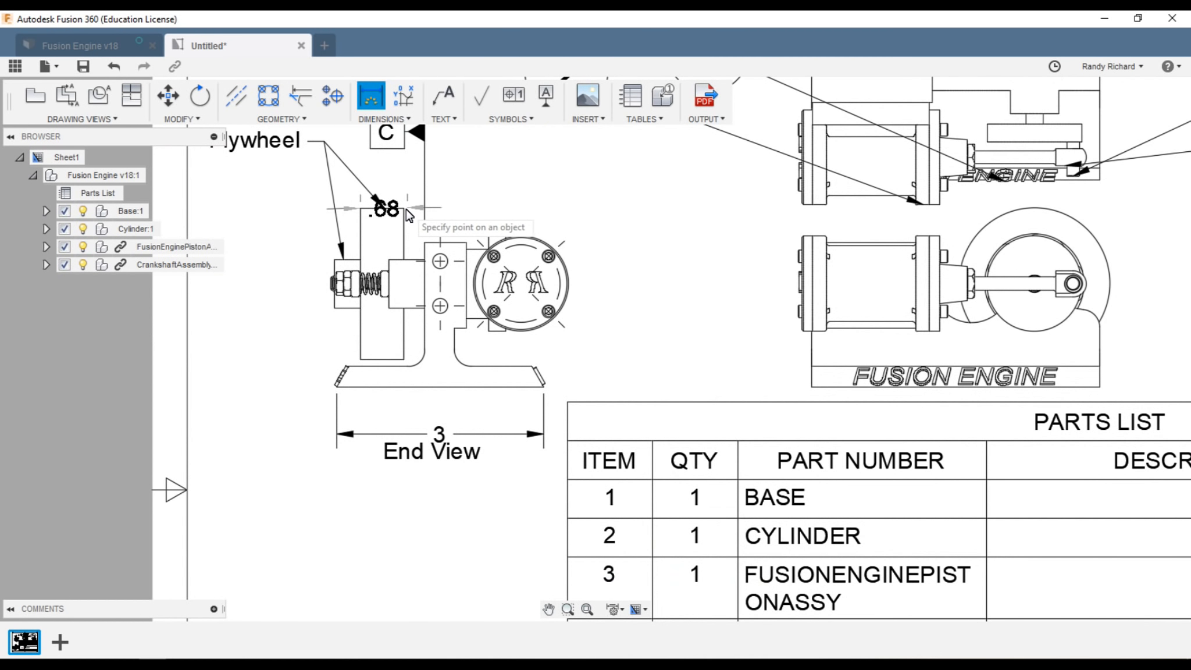
{"action": "left_click", "coordinate": [406, 214]}
{"action": "scroll", "coordinate": [406, 214], "scroll_direction": "down", "scroll_amount": 2}
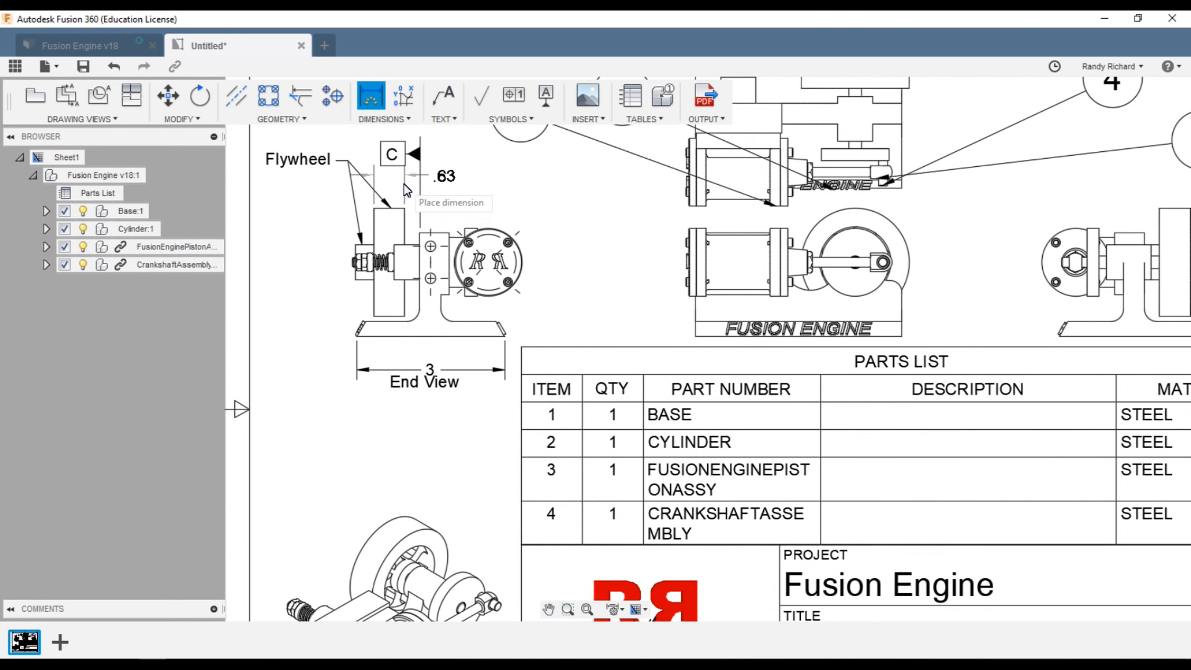
{"action": "left_click", "coordinate": [406, 190]}
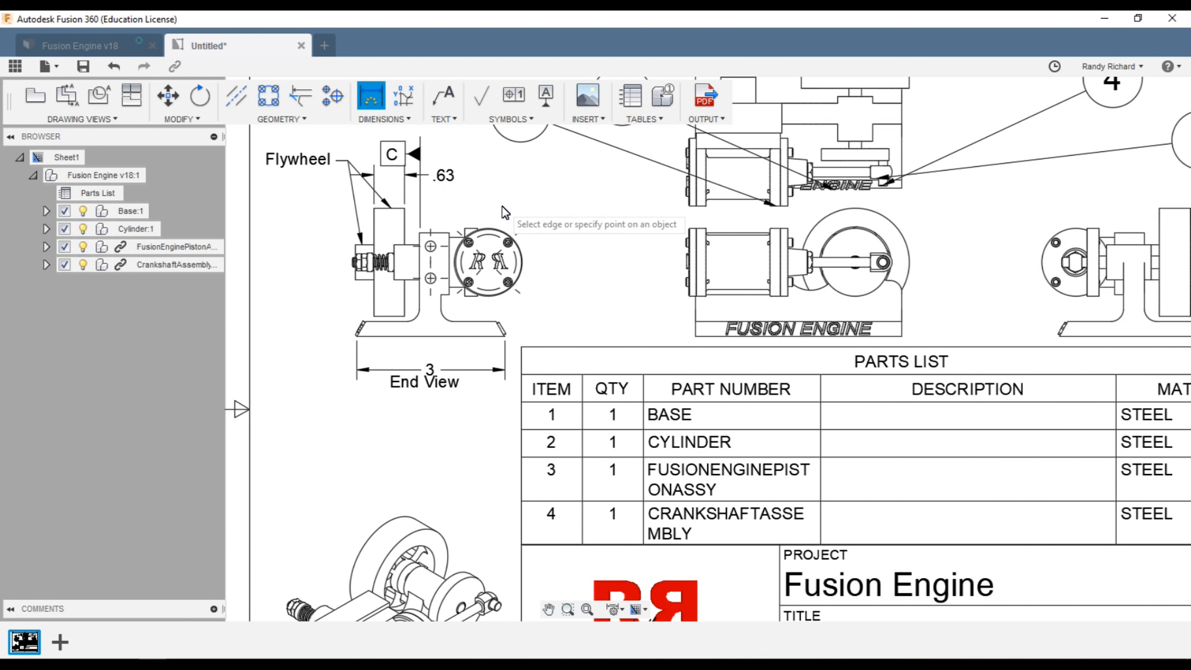
{"action": "key", "text": "Escape"}
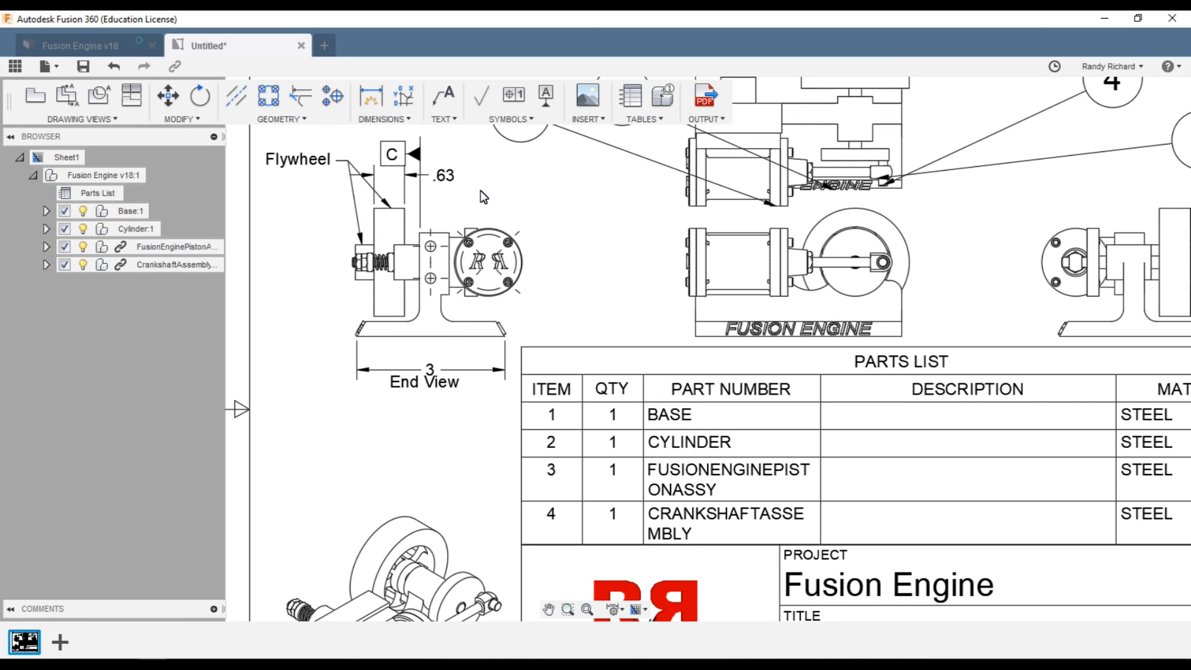
- Set the flywheel width dimension's primary precision to 0.123 and turn on alternate units
{"action": "scroll", "coordinate": [357, 380], "scroll_direction": "down", "scroll_amount": 3}
{"action": "scroll", "coordinate": [522, 327], "scroll_direction": "up", "scroll_amount": 2}
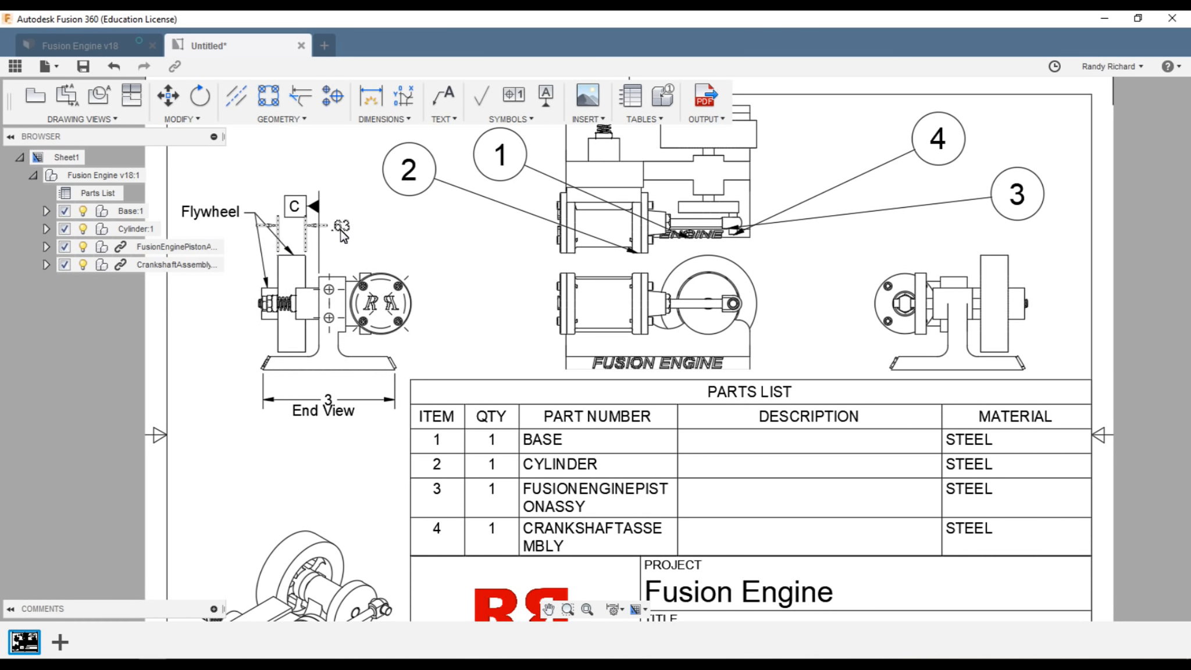
{"action": "double_click", "coordinate": [341, 228]}
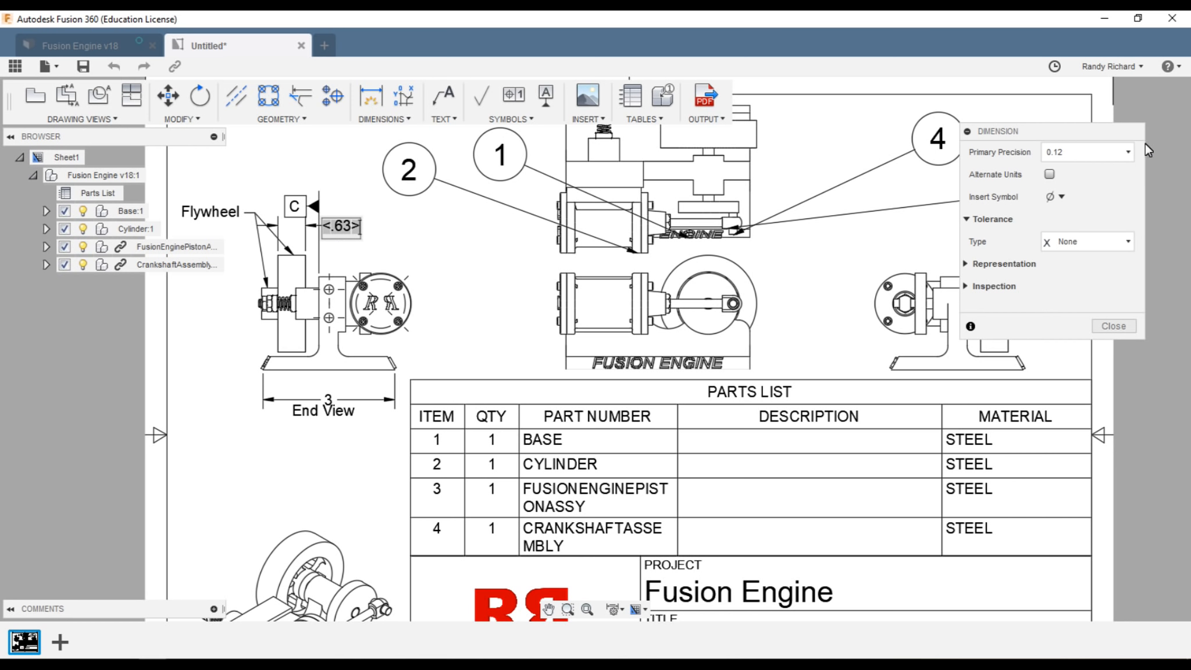
{"action": "left_click", "coordinate": [1099, 149]}
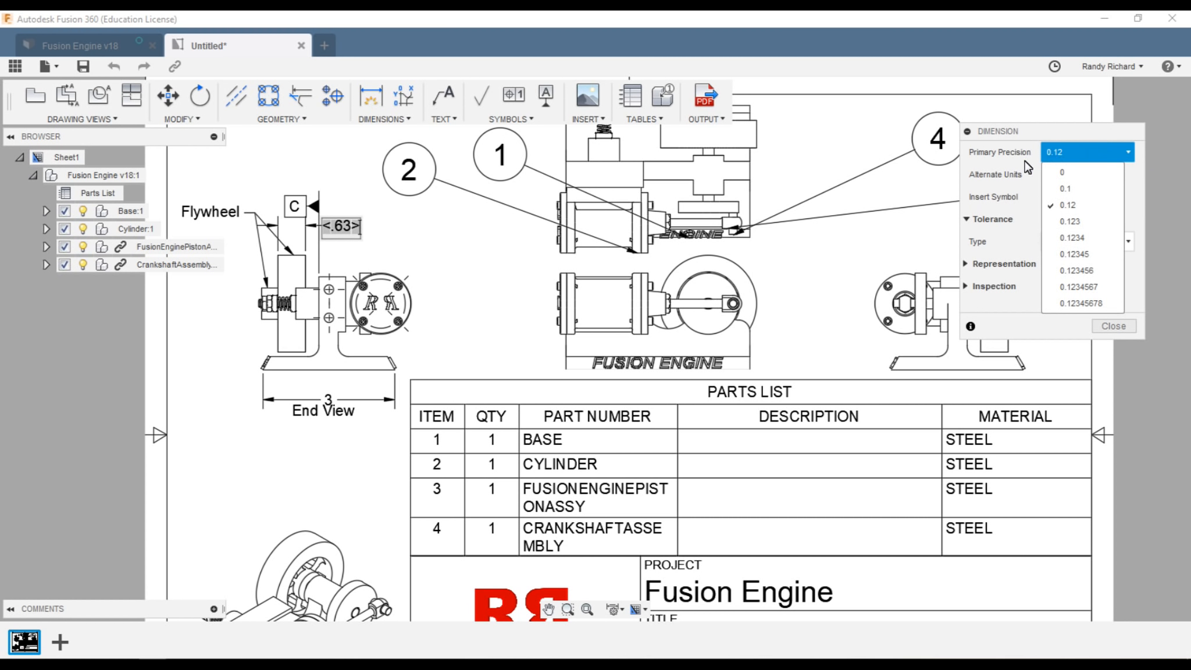
{"action": "left_click", "coordinate": [1089, 222]}
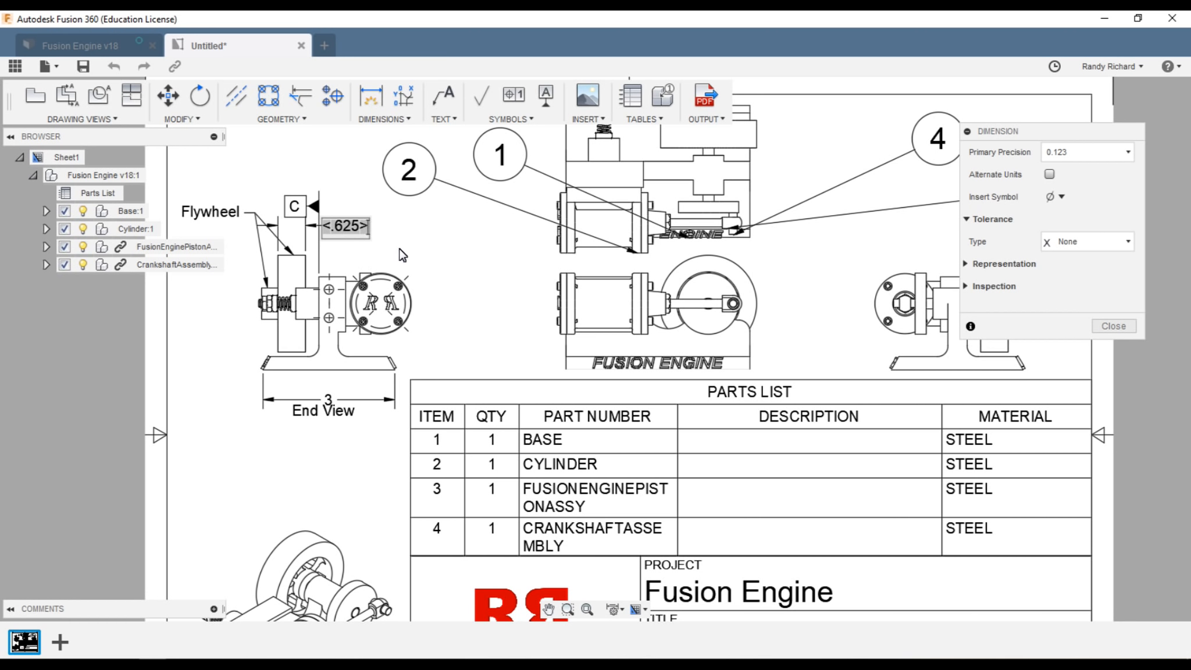
{"action": "left_click", "coordinate": [1051, 174]}
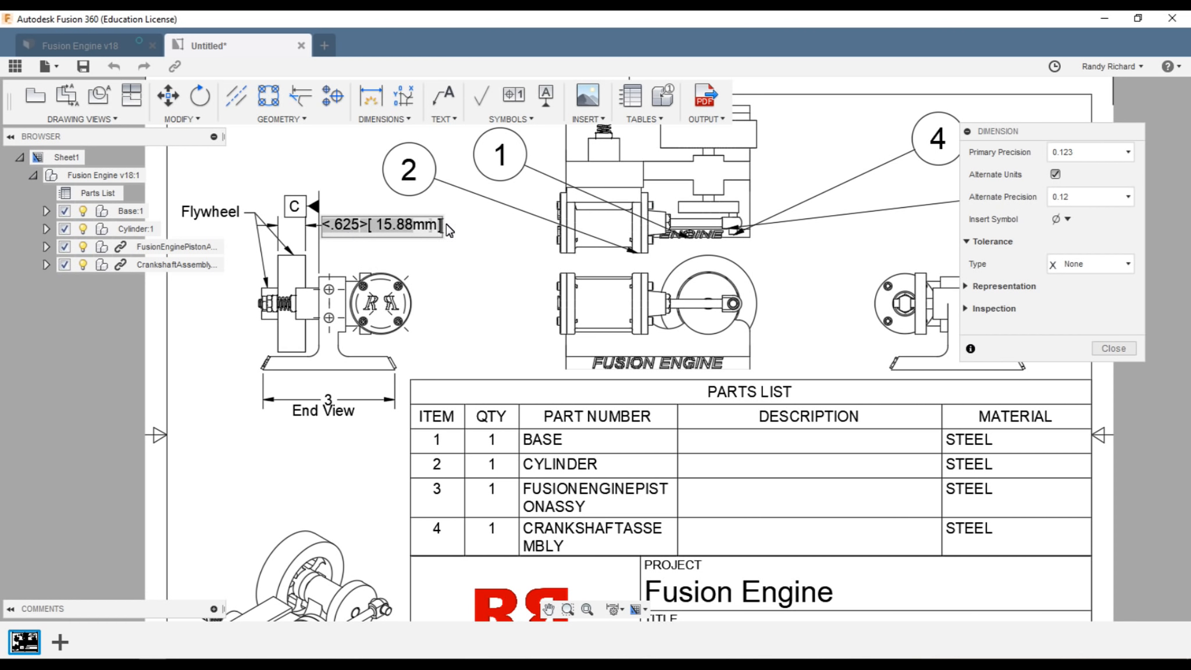
- Try an alternate precision of 0.123 on the flywheel width dimension, and set it back to 0.12
{"action": "left_click", "coordinate": [1091, 197]}
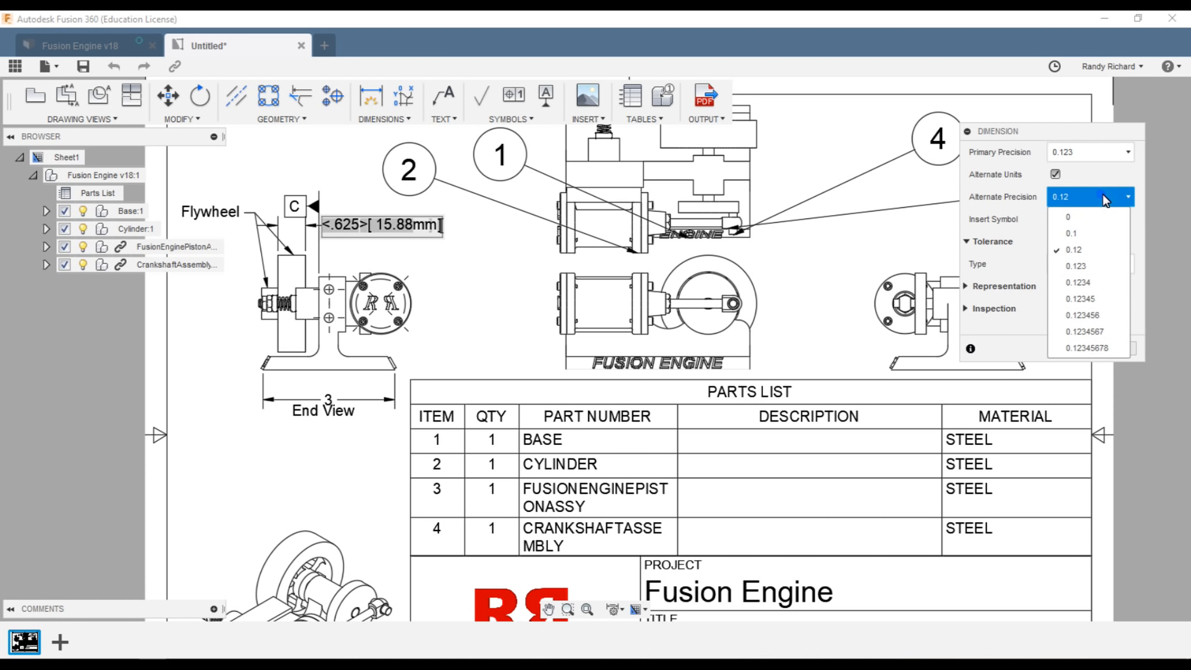
{"action": "left_click", "coordinate": [1091, 263]}
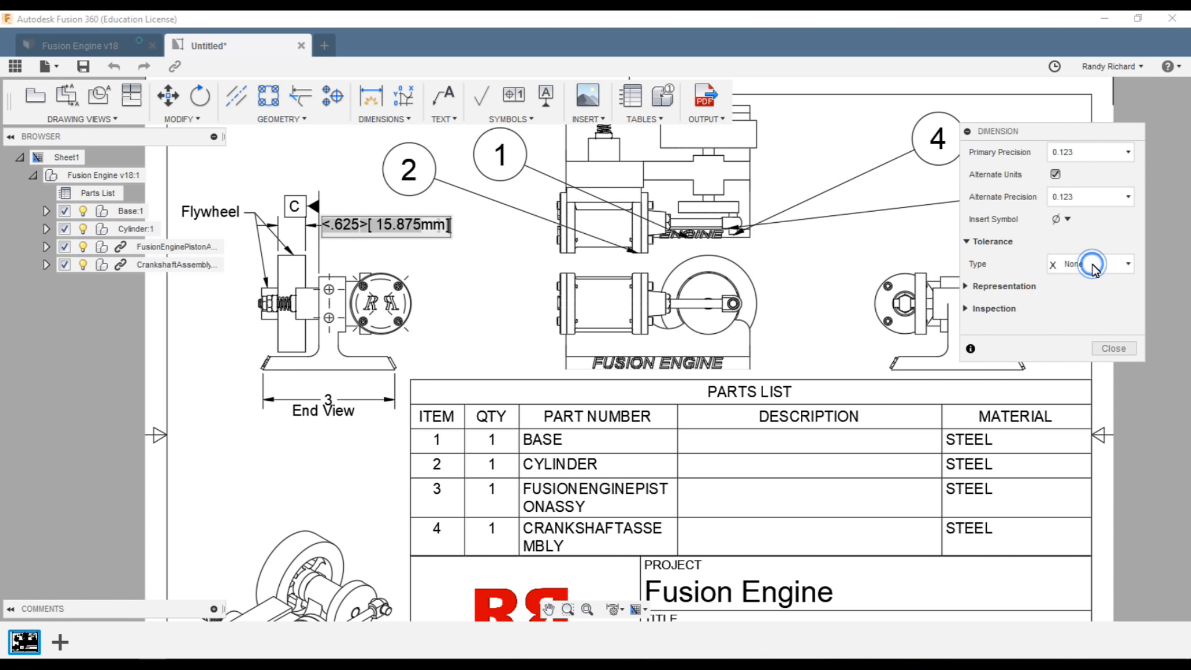
{"action": "left_click", "coordinate": [1090, 197]}
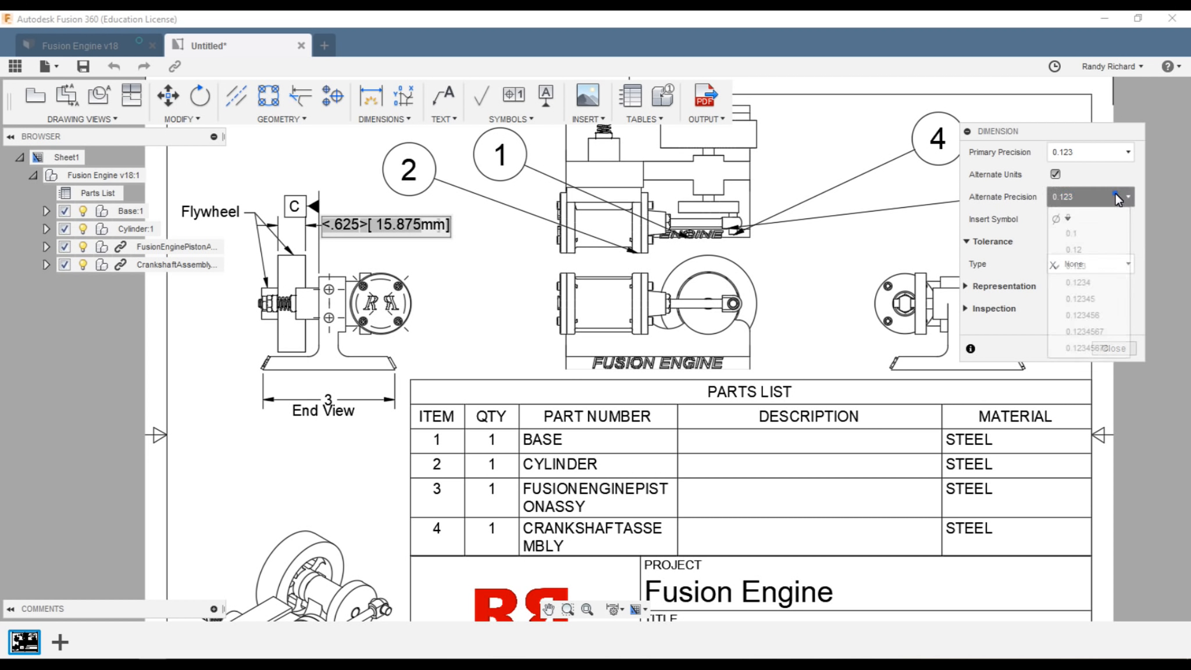
{"action": "left_click", "coordinate": [1083, 248]}
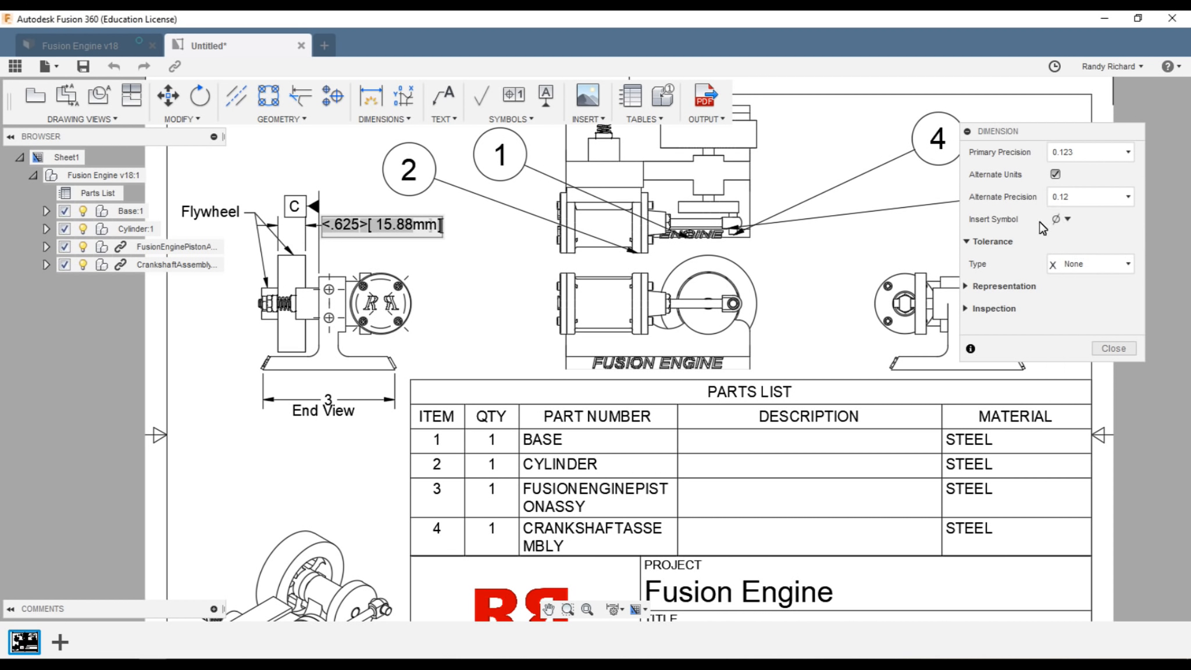
- Give the flywheel width dimension a symmetrical tolerance of 0.010
{"action": "left_click", "coordinate": [1068, 219]}
{"action": "left_click", "coordinate": [1068, 219]}
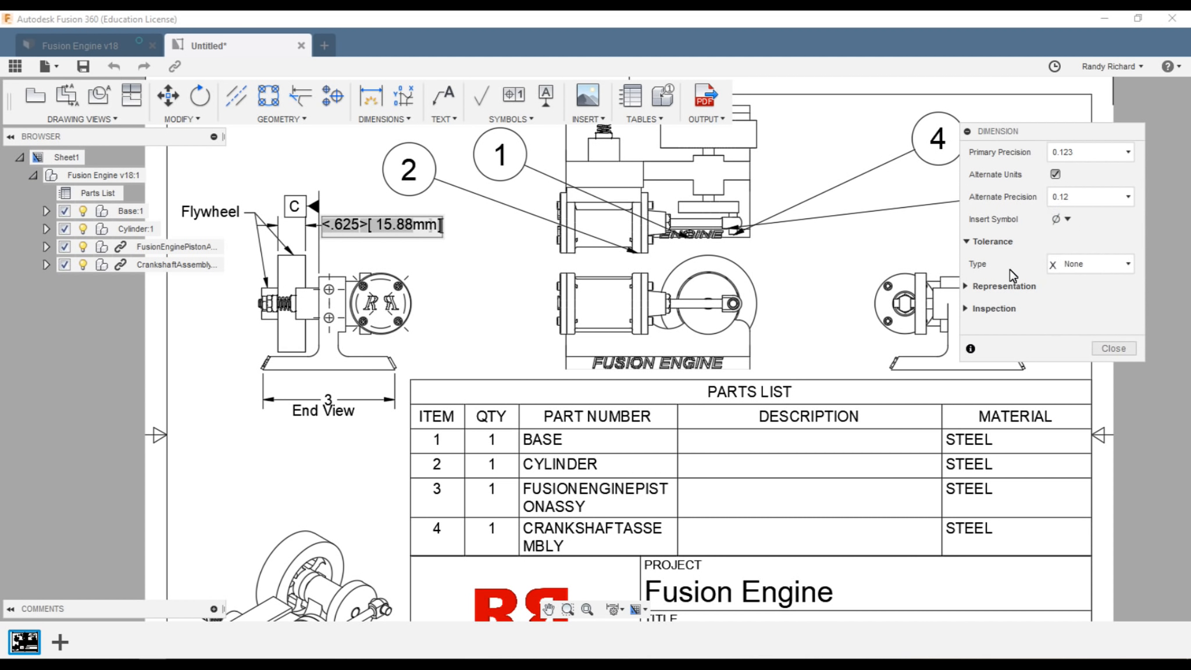
{"action": "left_click", "coordinate": [966, 240]}
{"action": "left_click", "coordinate": [966, 241]}
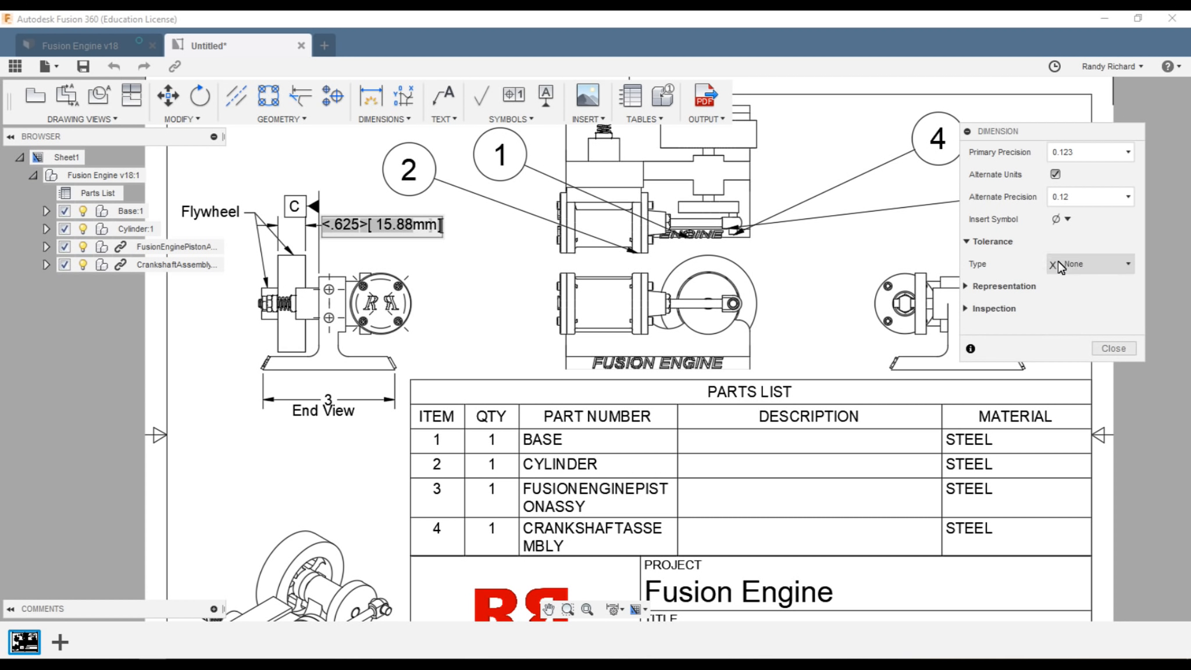
{"action": "left_click", "coordinate": [1127, 266]}
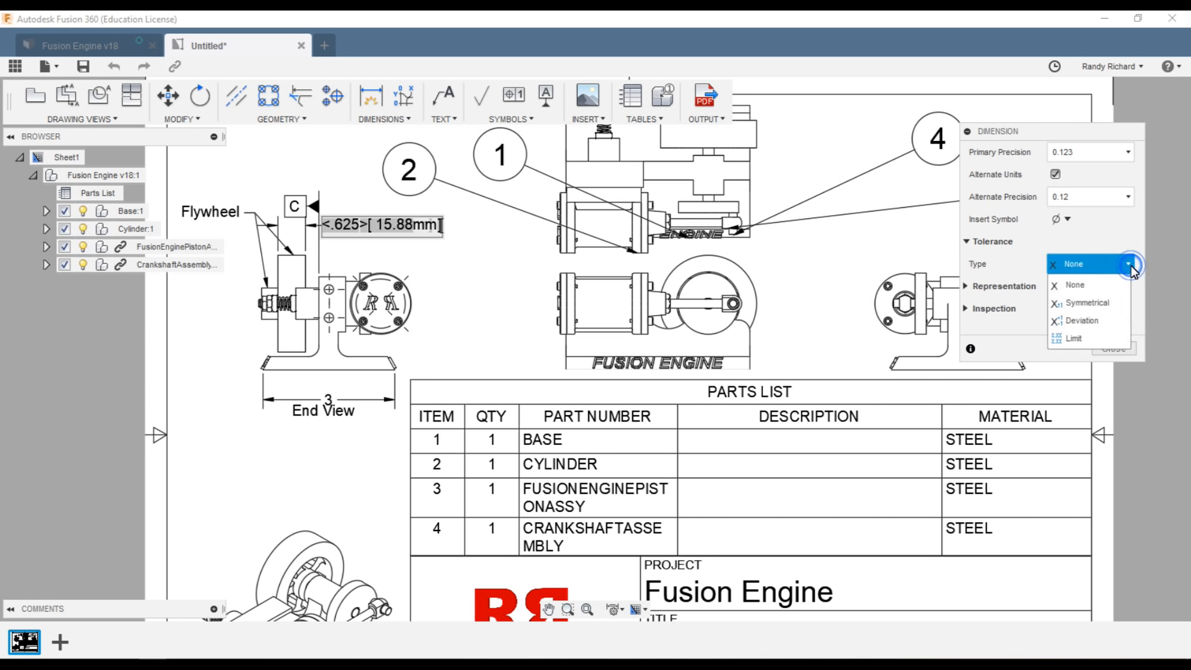
{"action": "left_click", "coordinate": [1104, 303]}
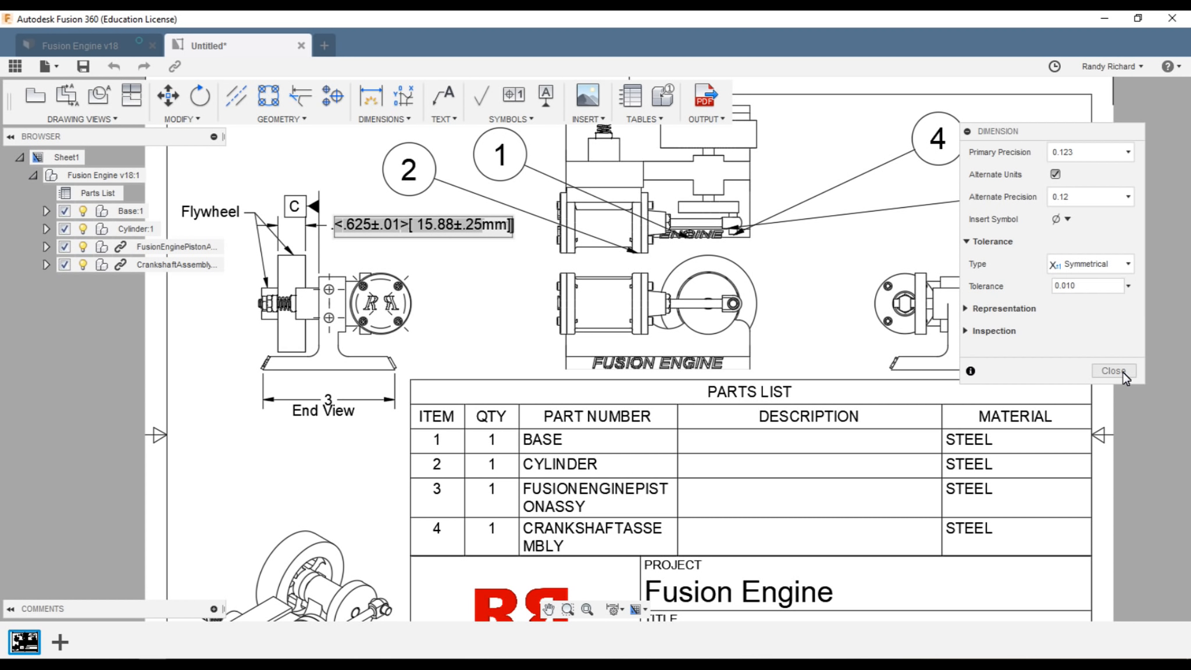
- Review the representation options and inspection types available for the flywheel width dimension, and finish editing the dimension
{"action": "left_click", "coordinate": [970, 309]}
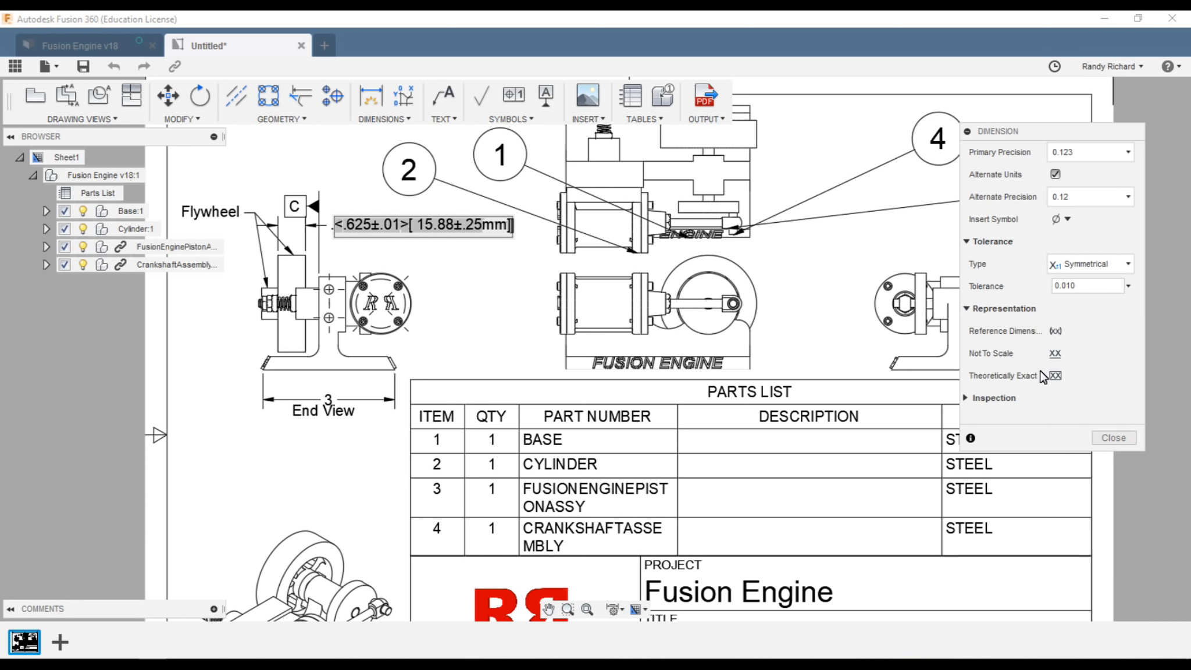
{"action": "left_click", "coordinate": [966, 398]}
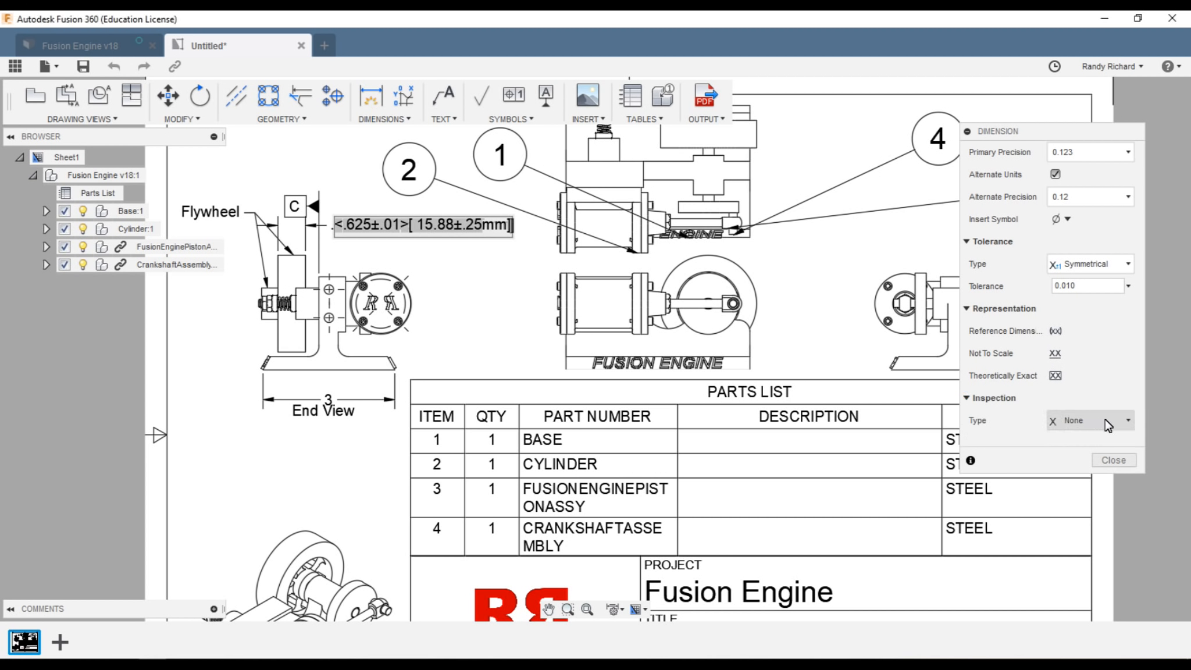
{"action": "left_click", "coordinate": [1128, 421]}
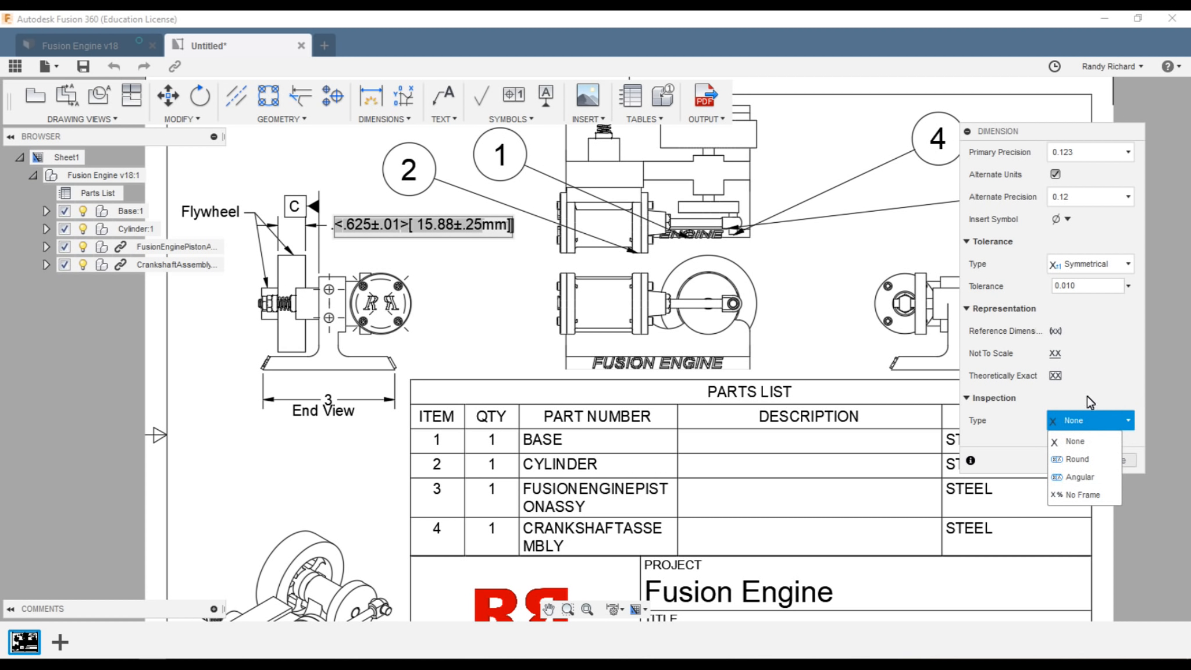
{"action": "left_click", "coordinate": [1087, 378]}
{"action": "left_click", "coordinate": [1113, 460]}
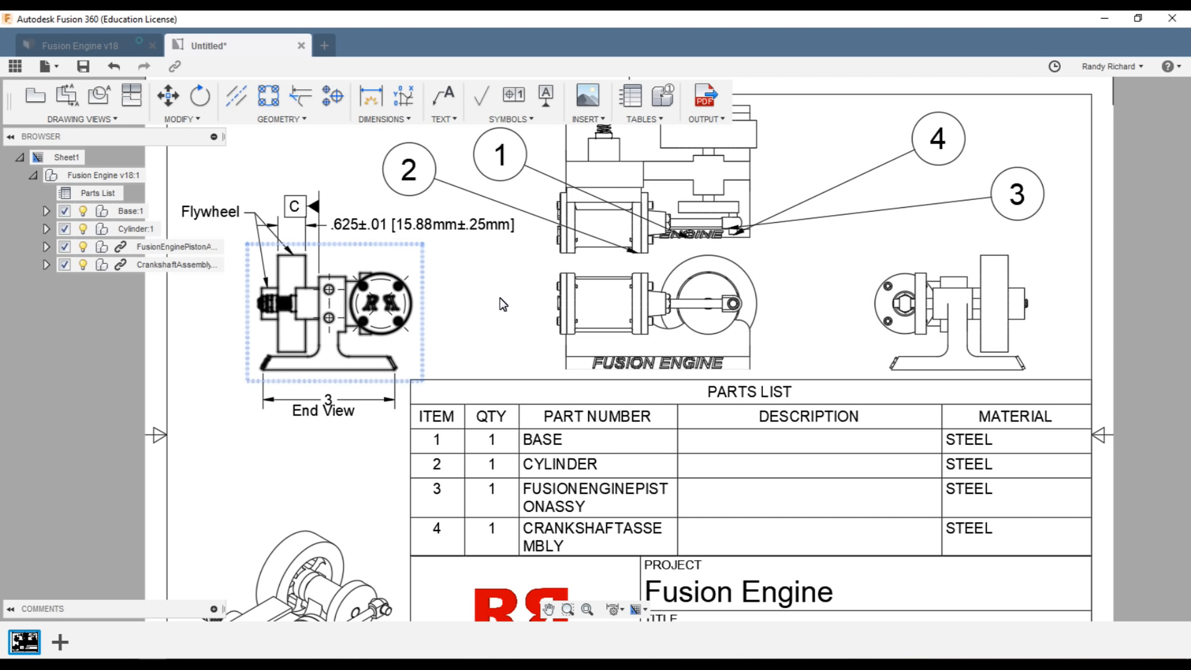
- Browse the list of projects in the data panel and return to the Fusion Engine project's files
{"action": "scroll", "coordinate": [500, 295], "scroll_direction": "down", "scroll_amount": 5}
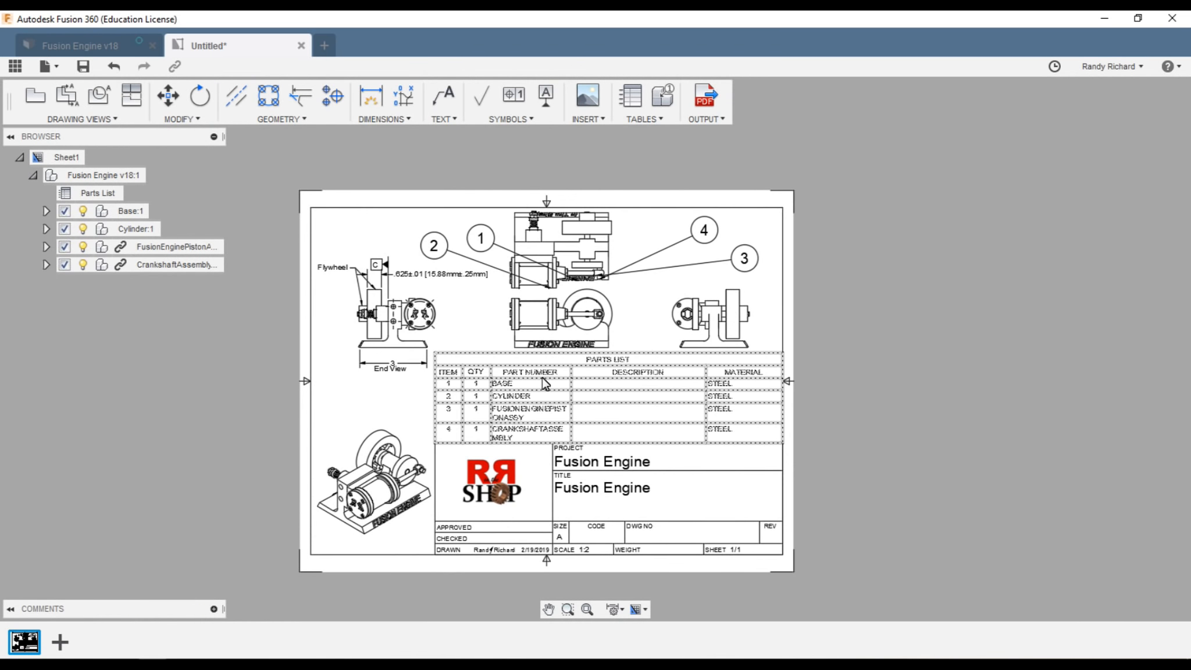
{"action": "scroll", "coordinate": [629, 369], "scroll_direction": "down", "scroll_amount": 1}
{"action": "scroll", "coordinate": [502, 439], "scroll_direction": "up", "scroll_amount": 1}
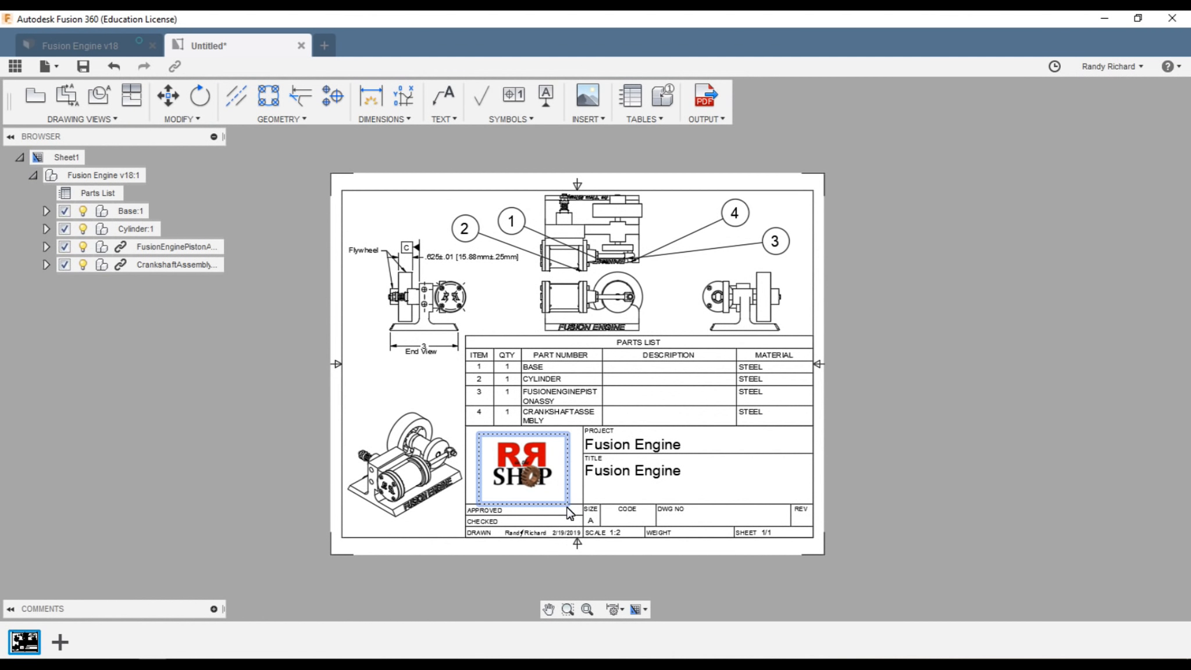
{"action": "left_click", "coordinate": [659, 448]}
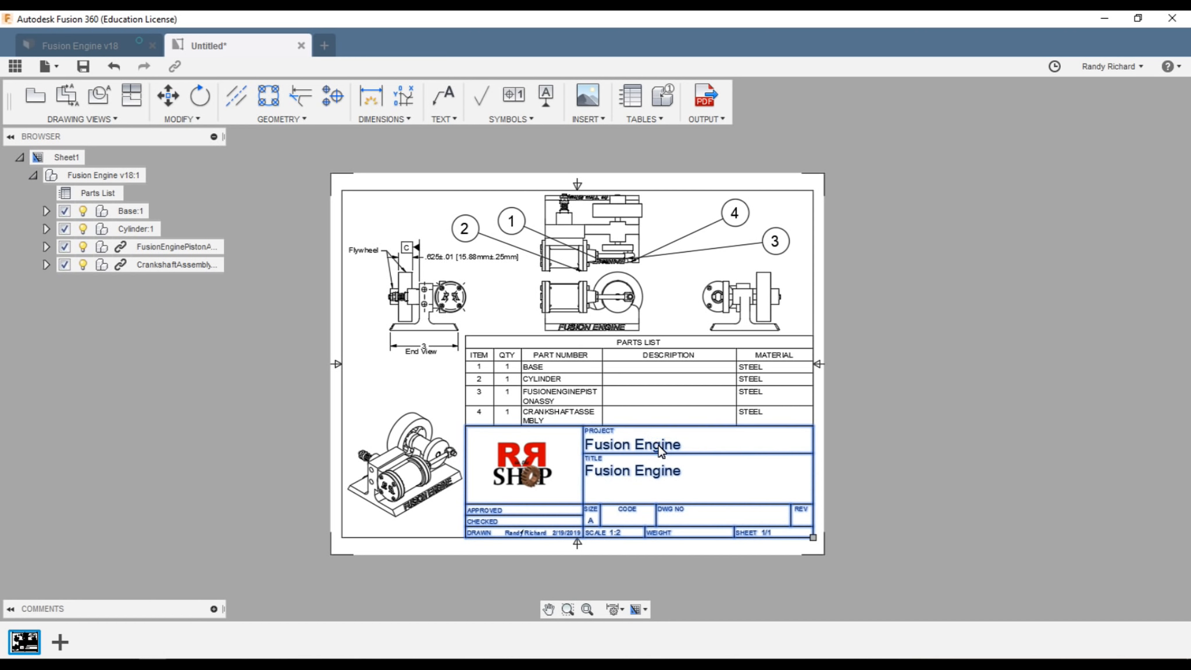
{"action": "left_click", "coordinate": [14, 64]}
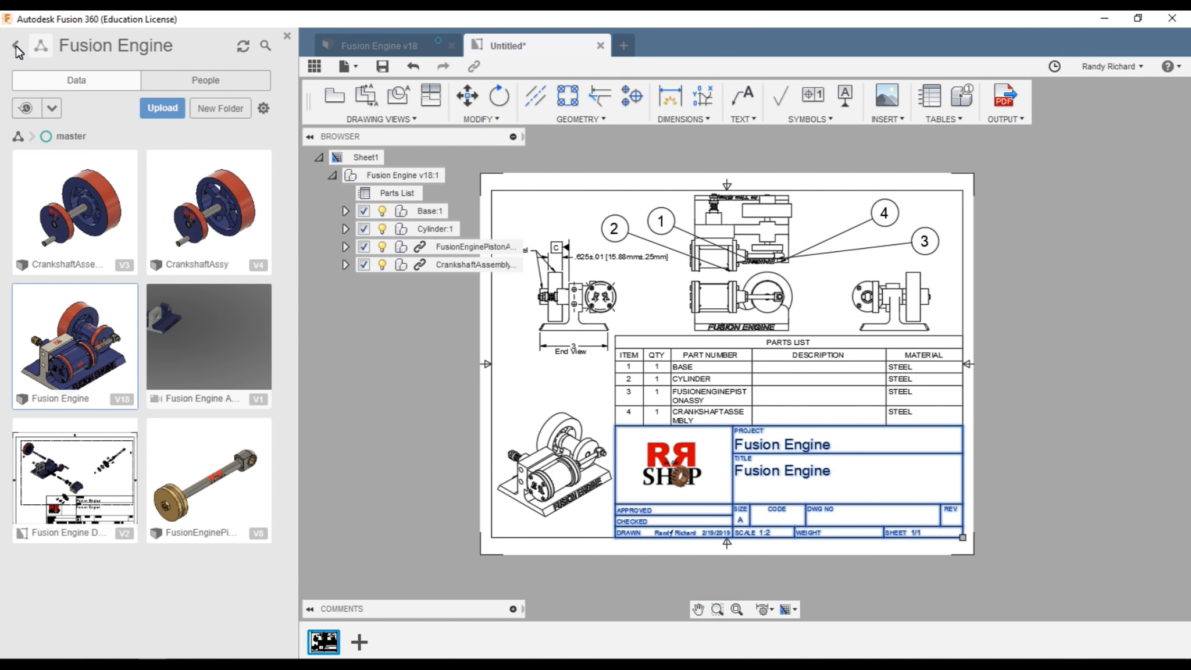
{"action": "left_click", "coordinate": [16, 46]}
{"action": "left_click", "coordinate": [112, 123]}
{"action": "left_click", "coordinate": [287, 36]}
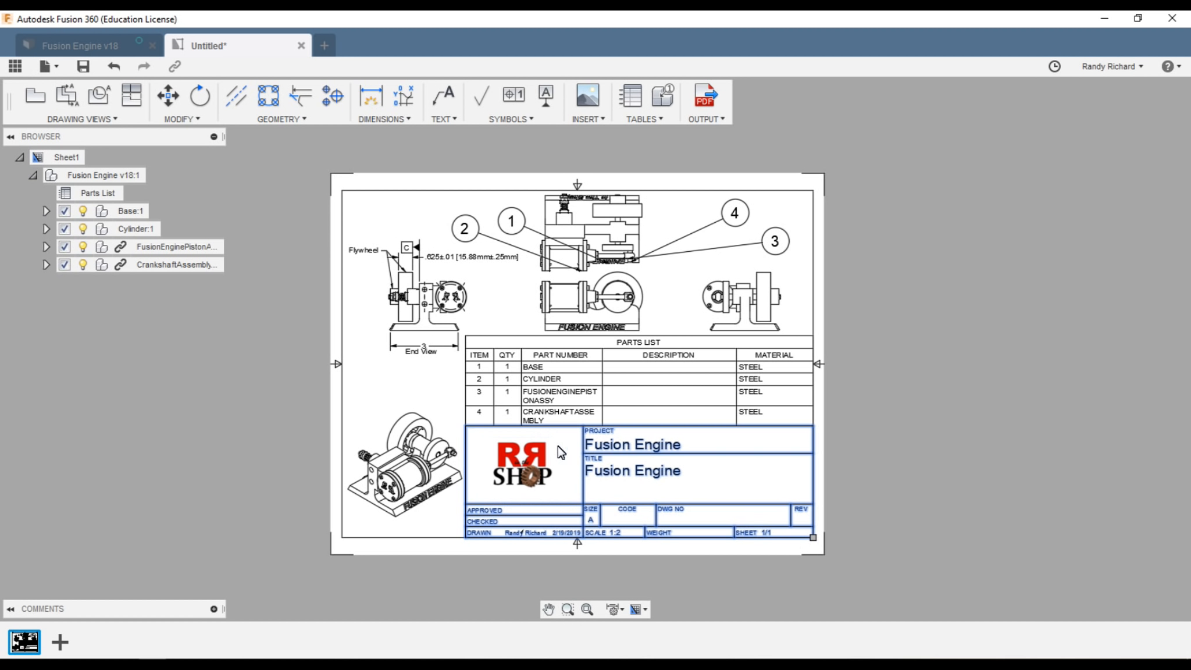
{"action": "left_click", "coordinate": [14, 66]}
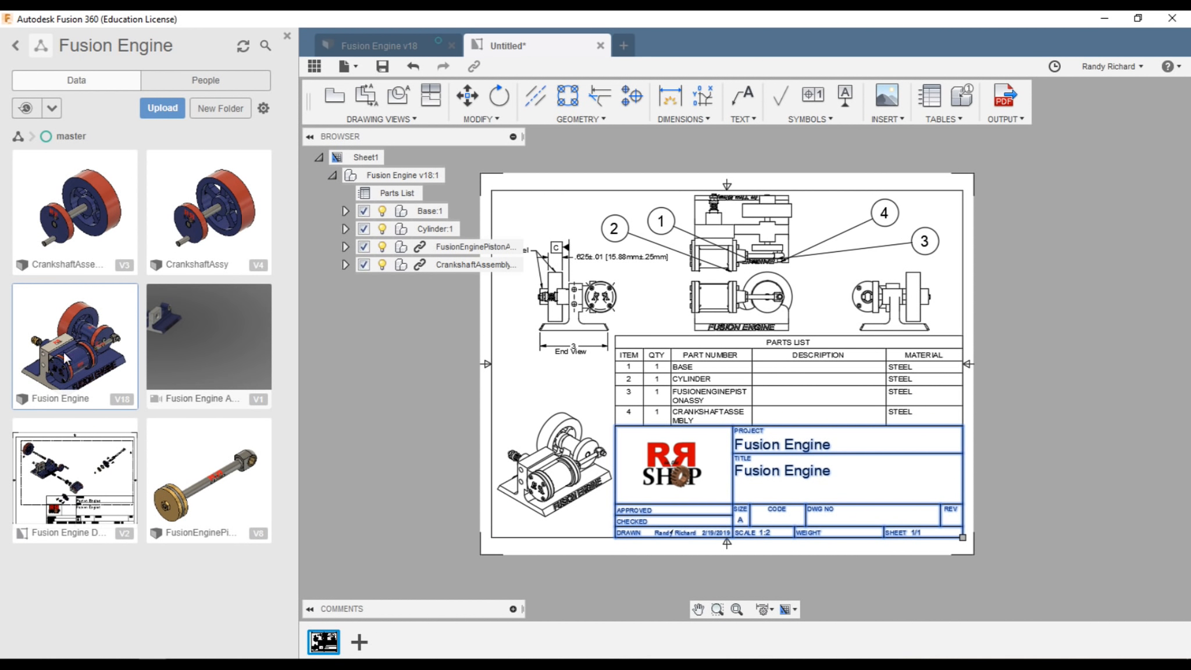
{"action": "left_click", "coordinate": [15, 45]}
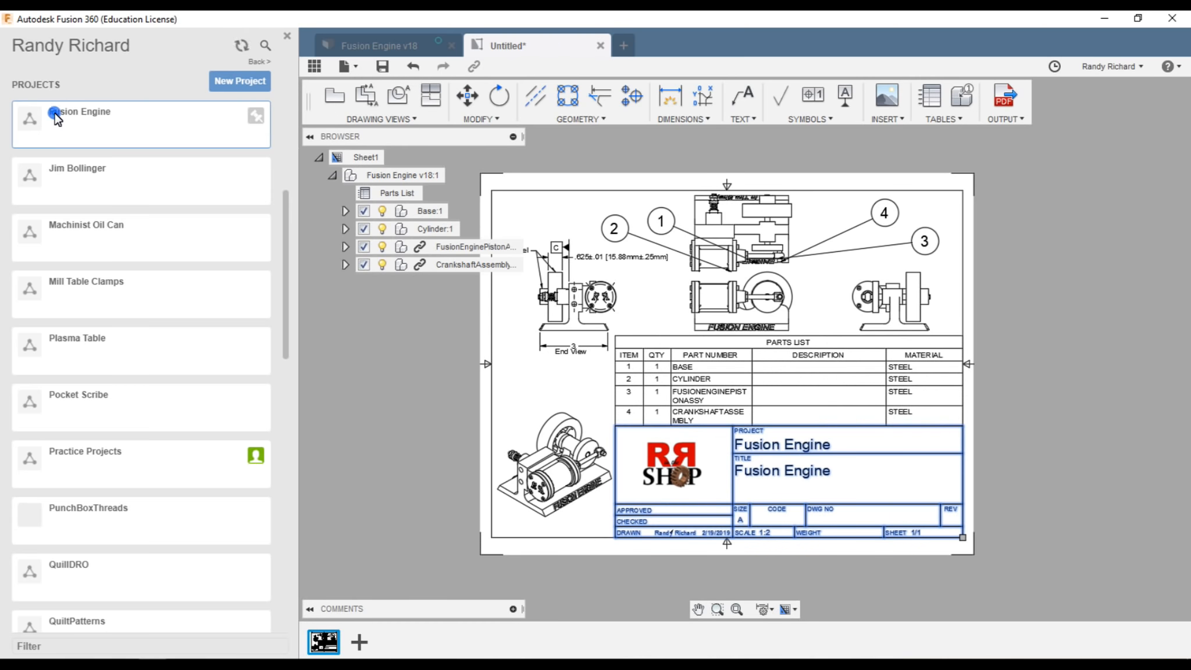
{"action": "left_click", "coordinate": [53, 112]}
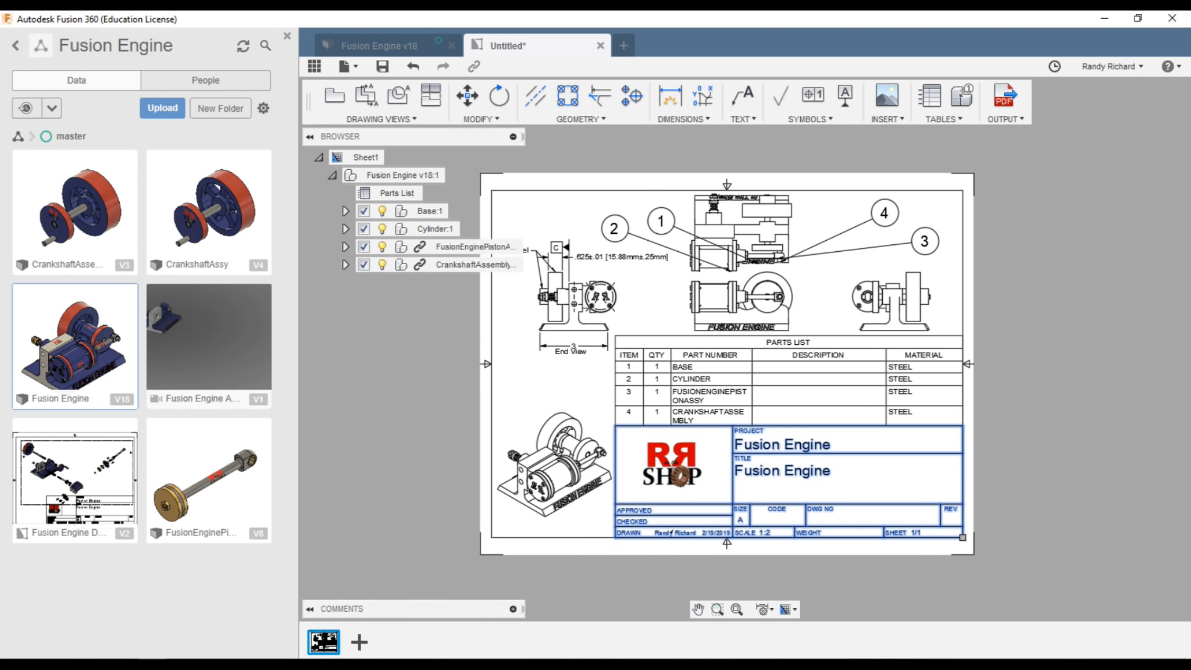
{"action": "left_click", "coordinate": [285, 37]}
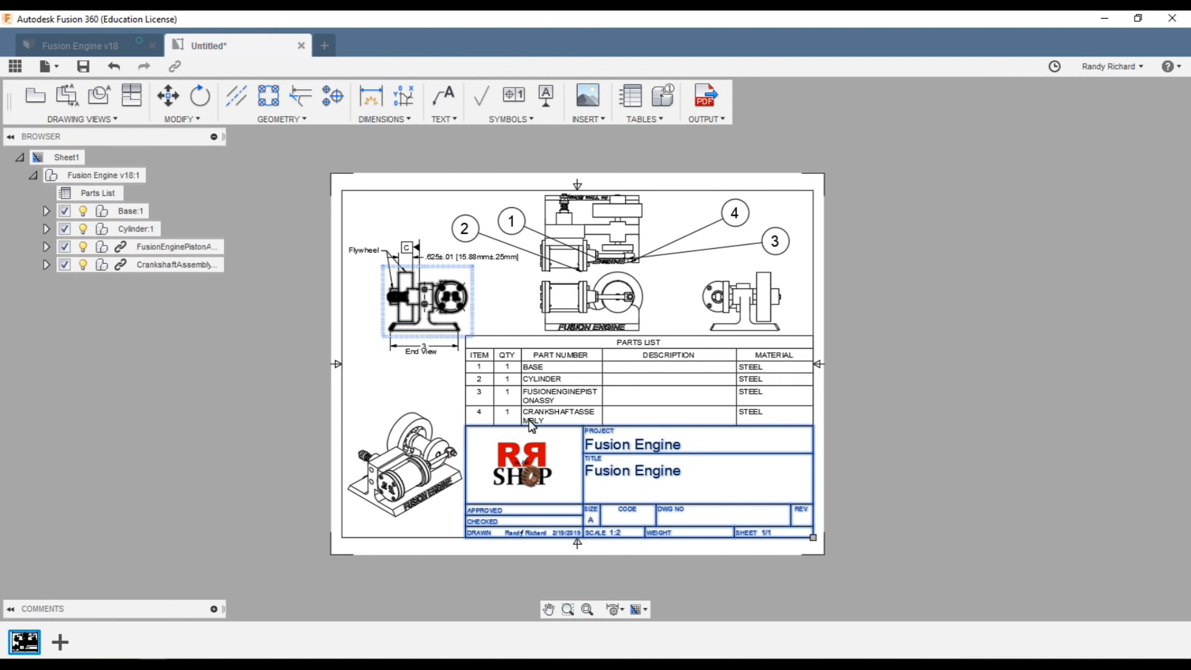
- Open the title block's drawn date attribute for editing, and leave the title block
{"action": "scroll", "coordinate": [642, 515], "scroll_direction": "up", "scroll_amount": 2}
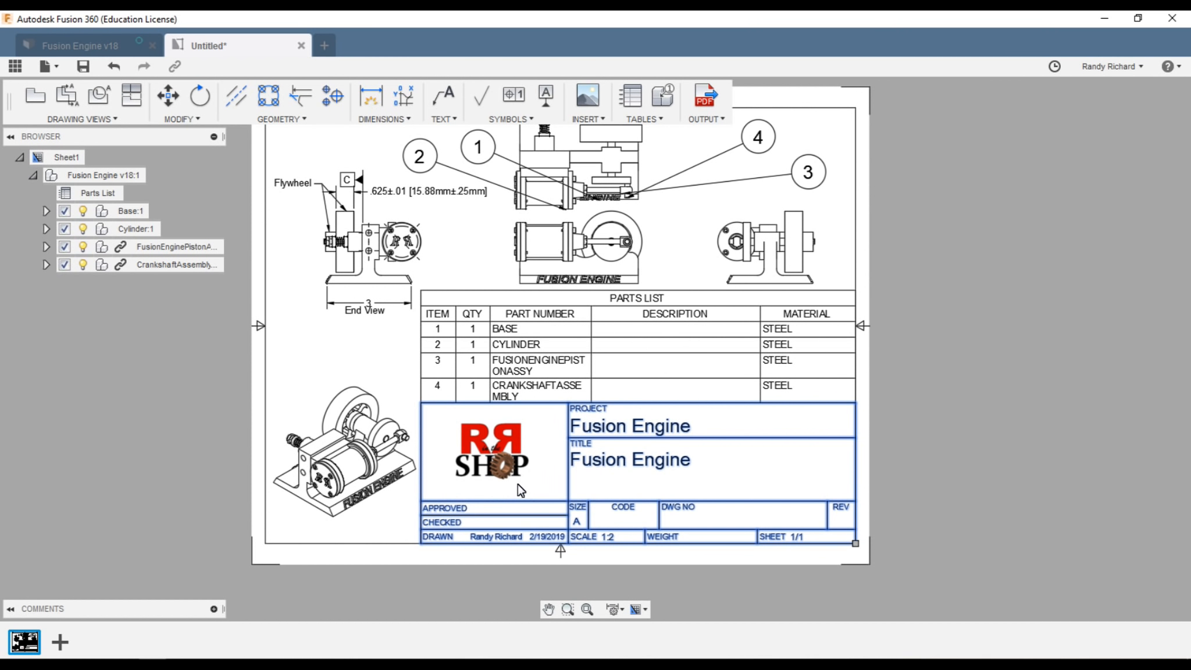
{"action": "double_click", "coordinate": [539, 543]}
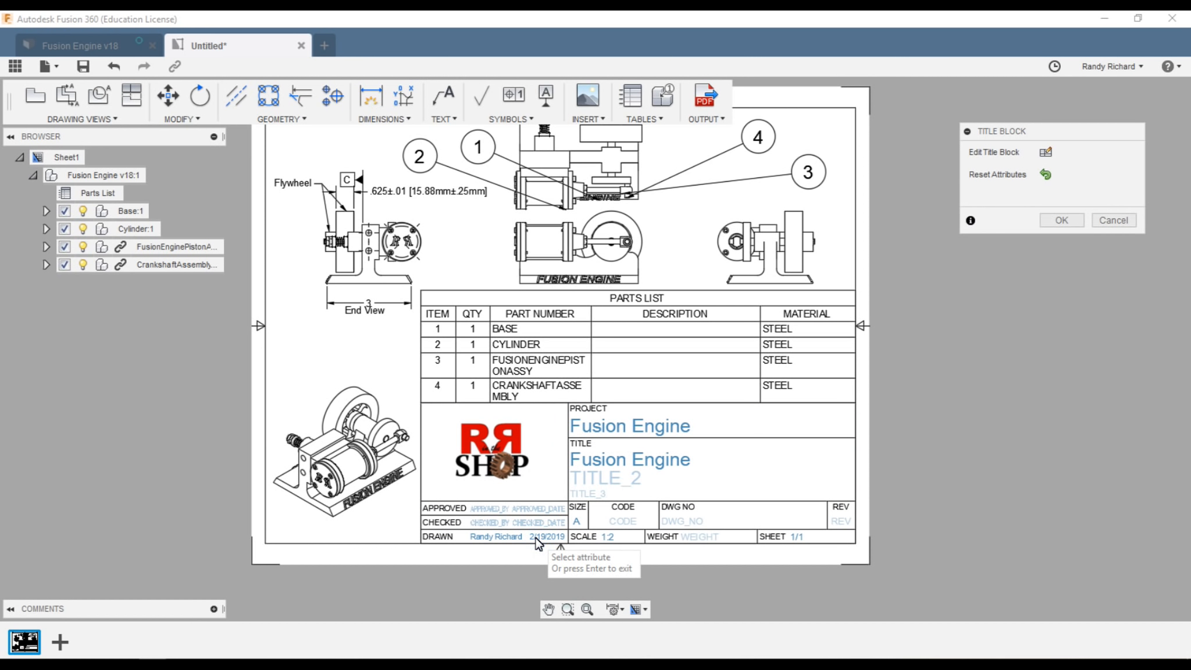
{"action": "left_click", "coordinate": [535, 538]}
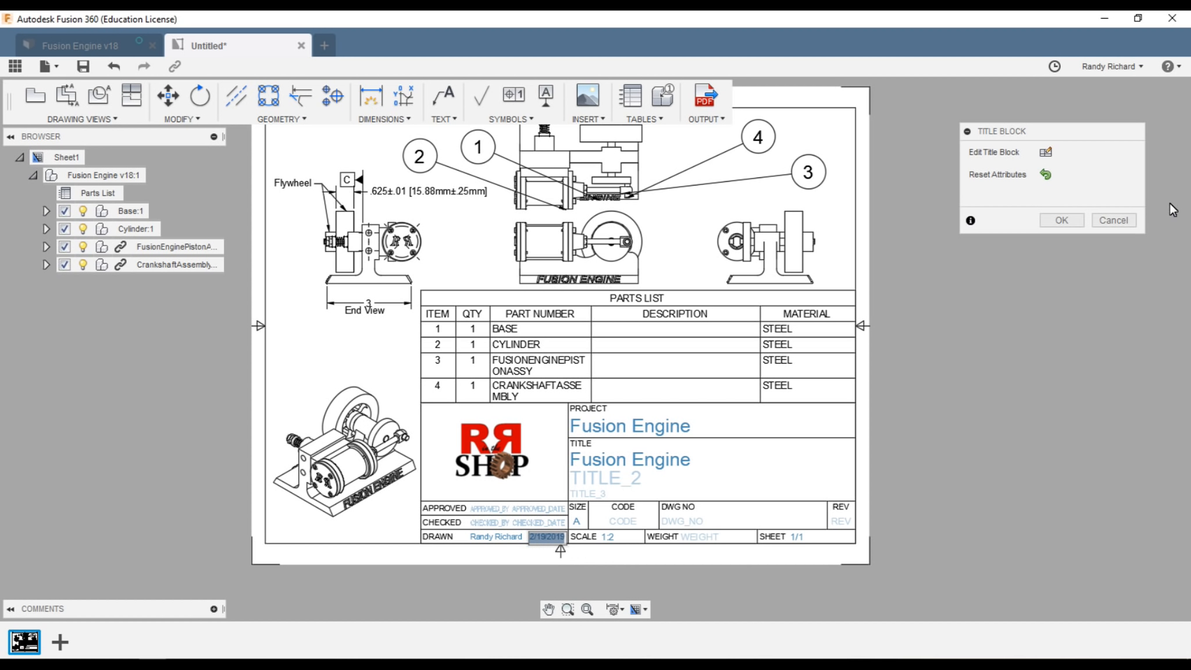
{"action": "left_click", "coordinate": [1062, 220]}
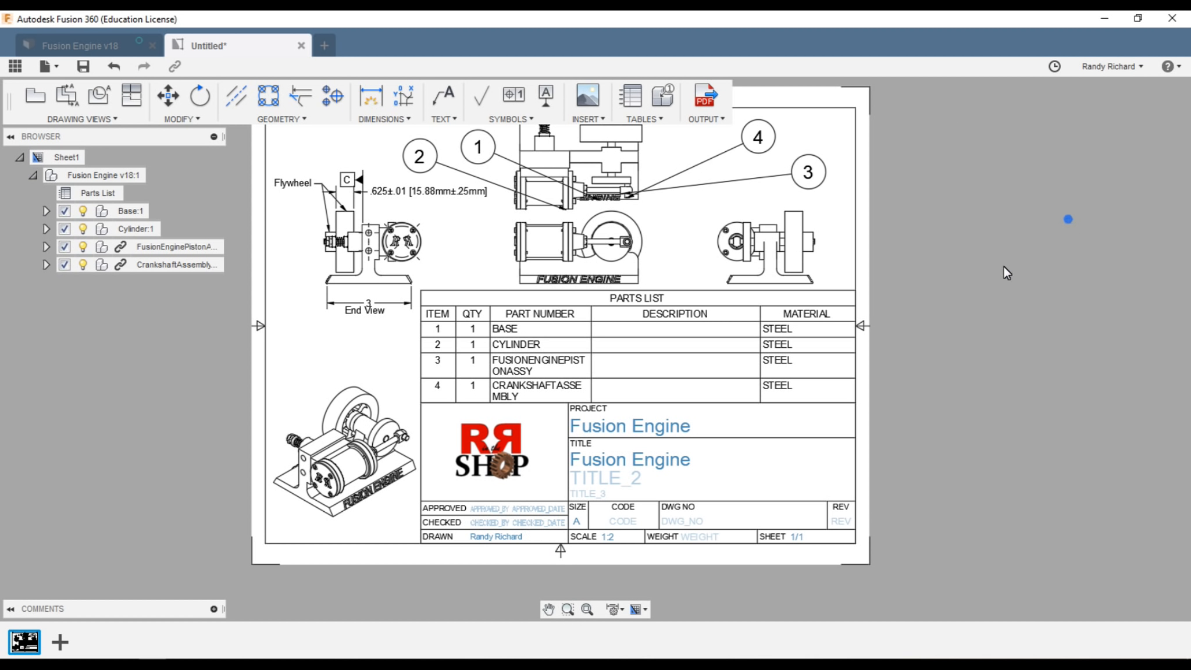
- Open the title block's scale and code attributes for editing, and leave the title block
{"action": "double_click", "coordinate": [613, 544]}
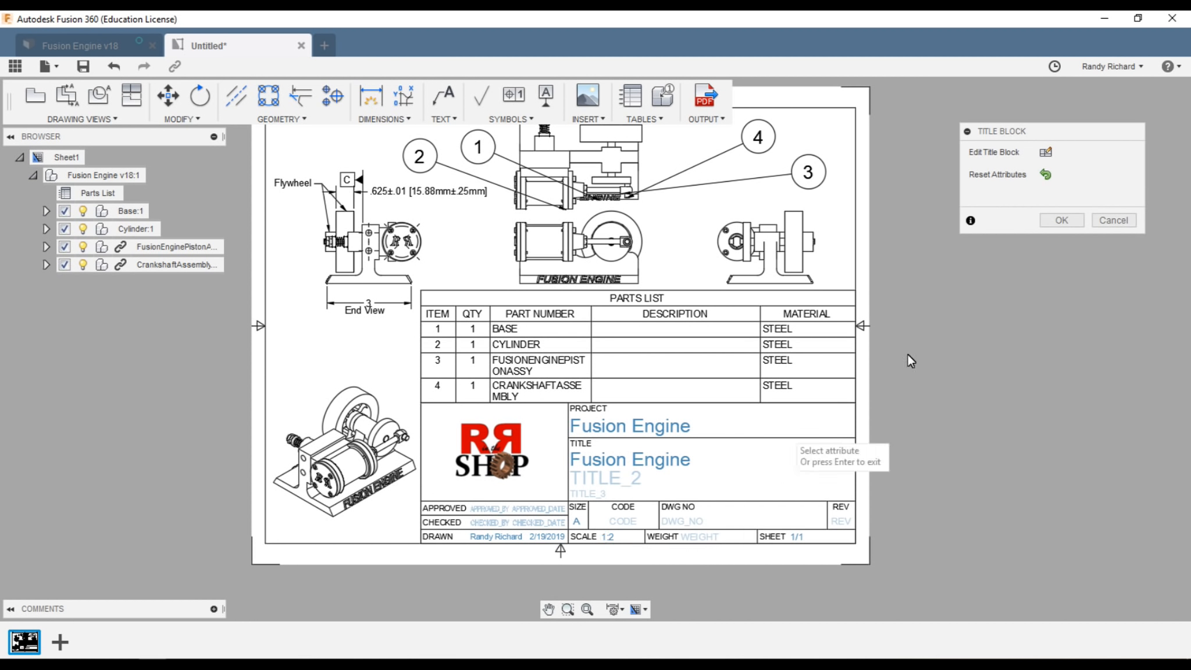
{"action": "left_click", "coordinate": [610, 540]}
{"action": "left_click", "coordinate": [614, 542]}
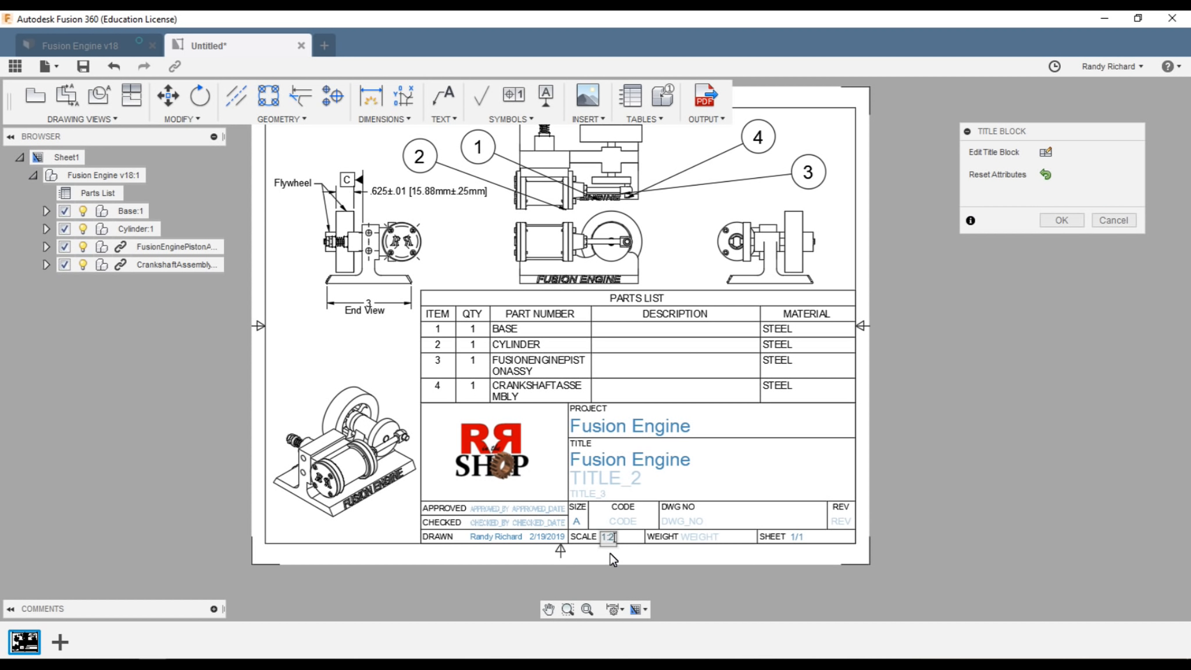
{"action": "left_click", "coordinate": [632, 525]}
{"action": "left_click", "coordinate": [1078, 222]}
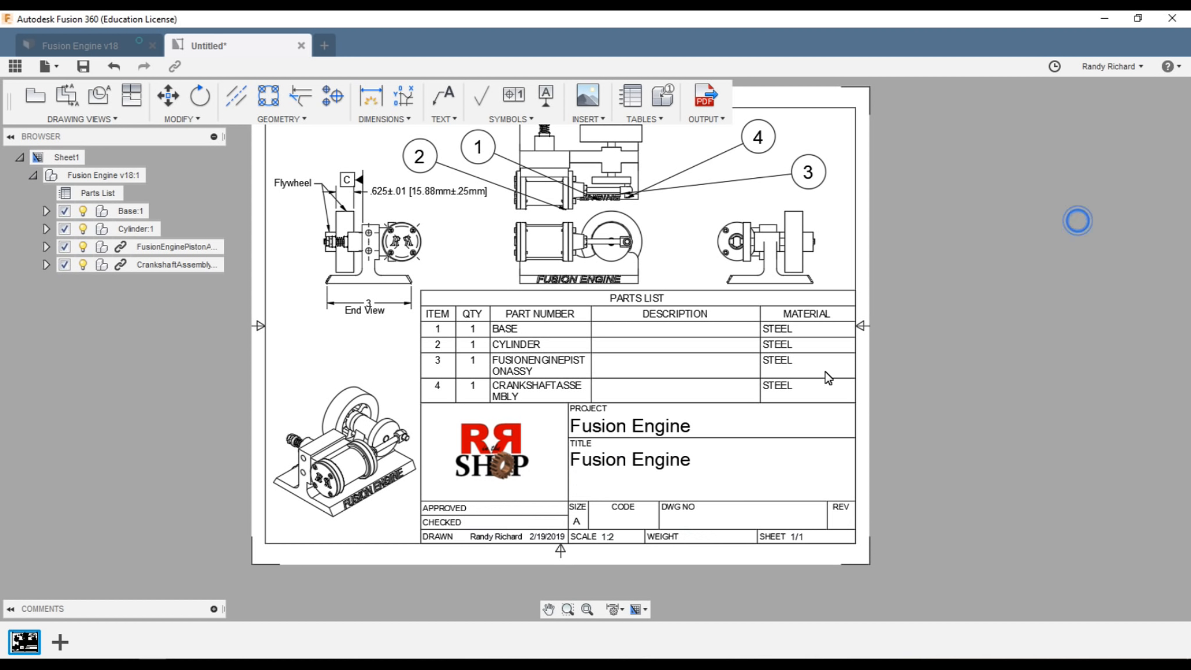
- Add a second sheet and place a base view near its upper middle with RIGHT orientation, visible and hidden edges, and 1:2 scale
{"action": "scroll", "coordinate": [694, 311], "scroll_direction": "up", "scroll_amount": 1}
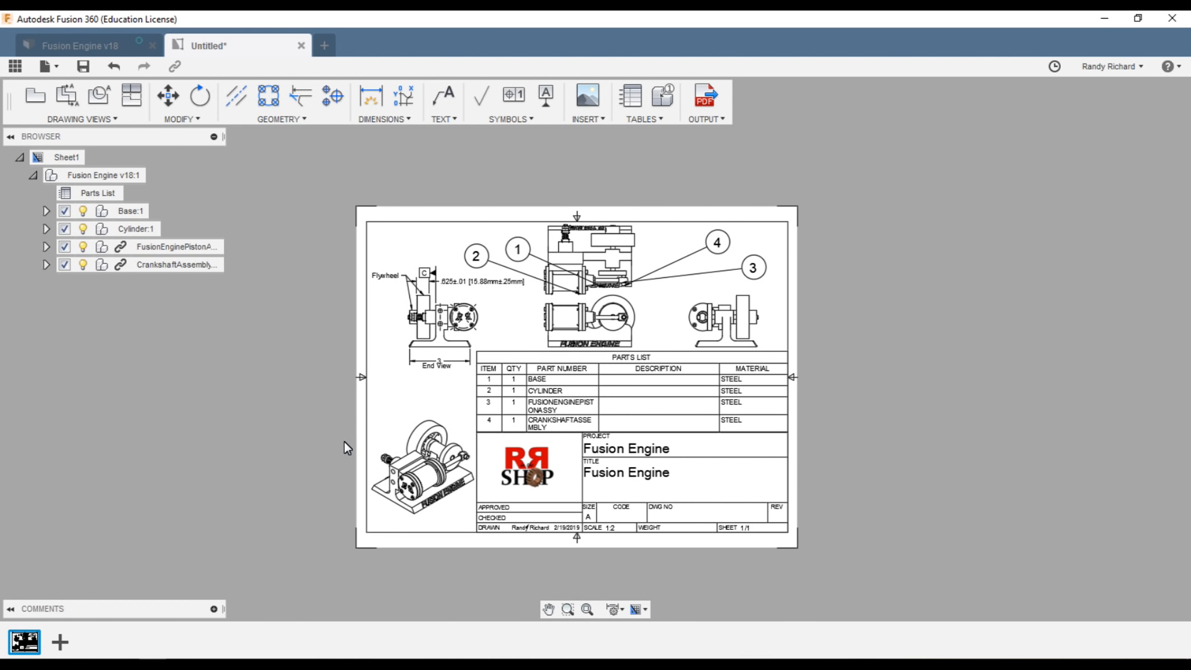
{"action": "left_click", "coordinate": [62, 642]}
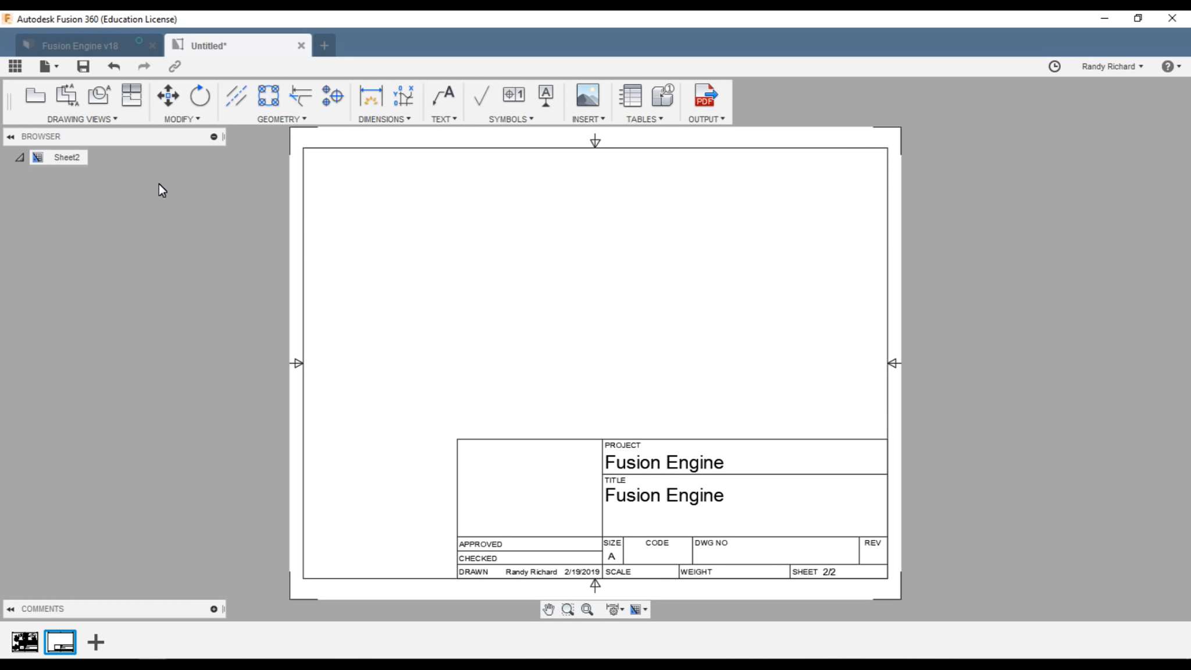
{"action": "left_click", "coordinate": [106, 119]}
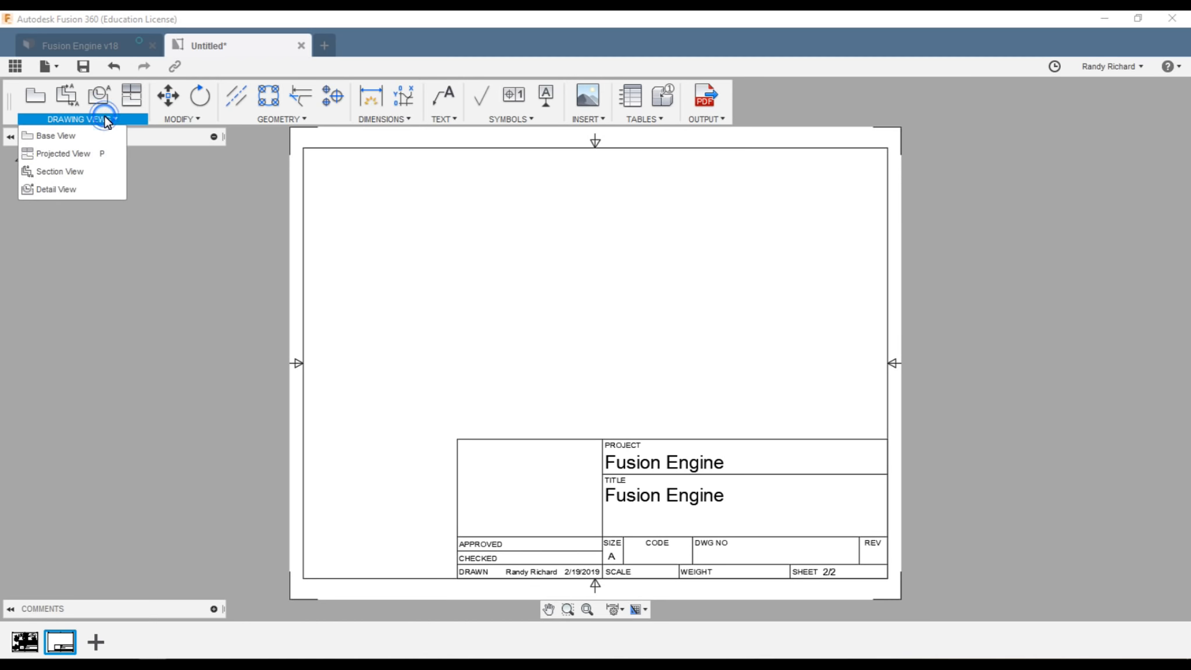
{"action": "left_click", "coordinate": [57, 138]}
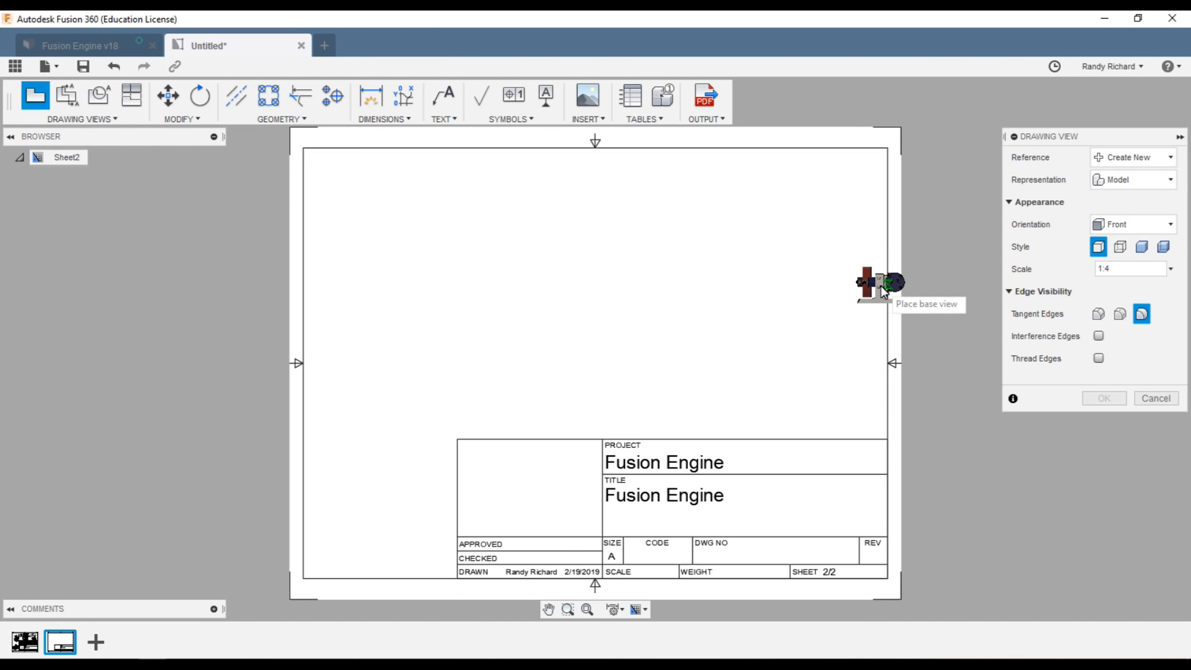
{"action": "left_click", "coordinate": [1161, 225]}
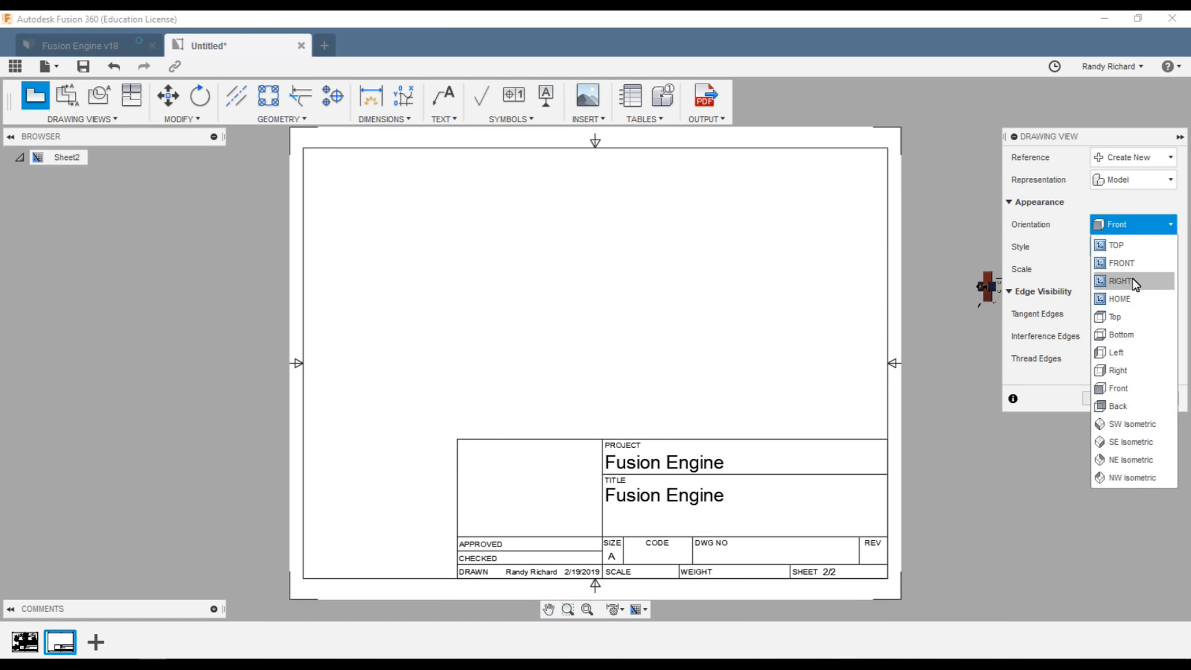
{"action": "left_click", "coordinate": [1134, 281]}
{"action": "left_click", "coordinate": [1120, 247]}
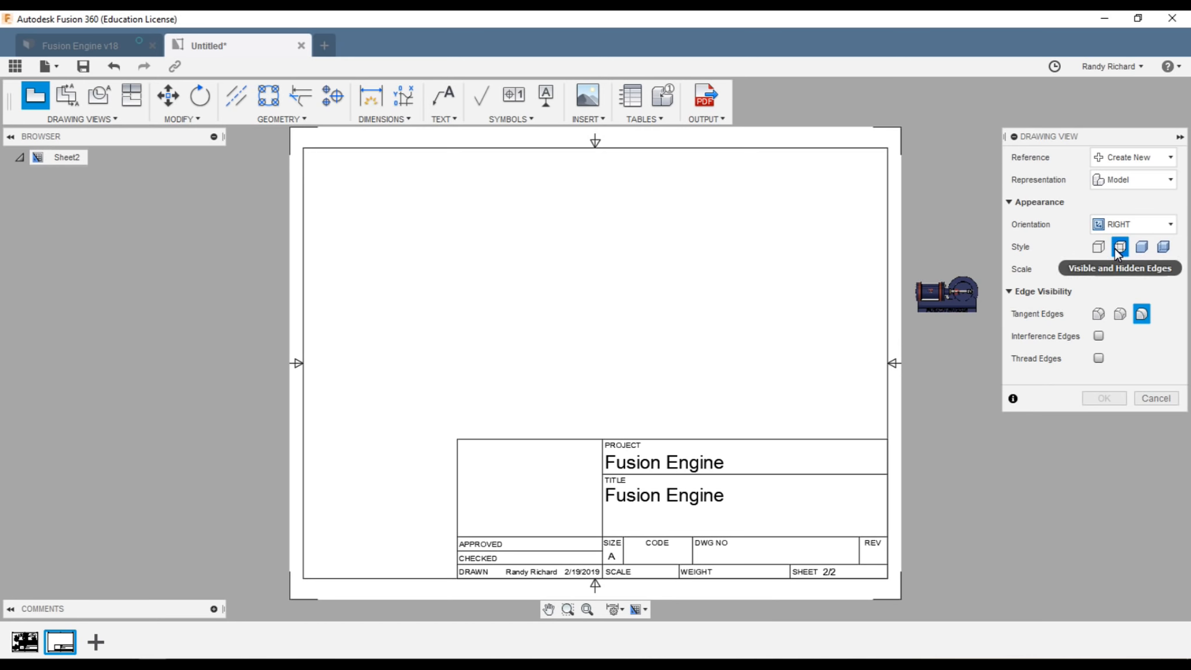
{"action": "left_click", "coordinate": [1171, 268]}
{"action": "left_click", "coordinate": [1141, 120]}
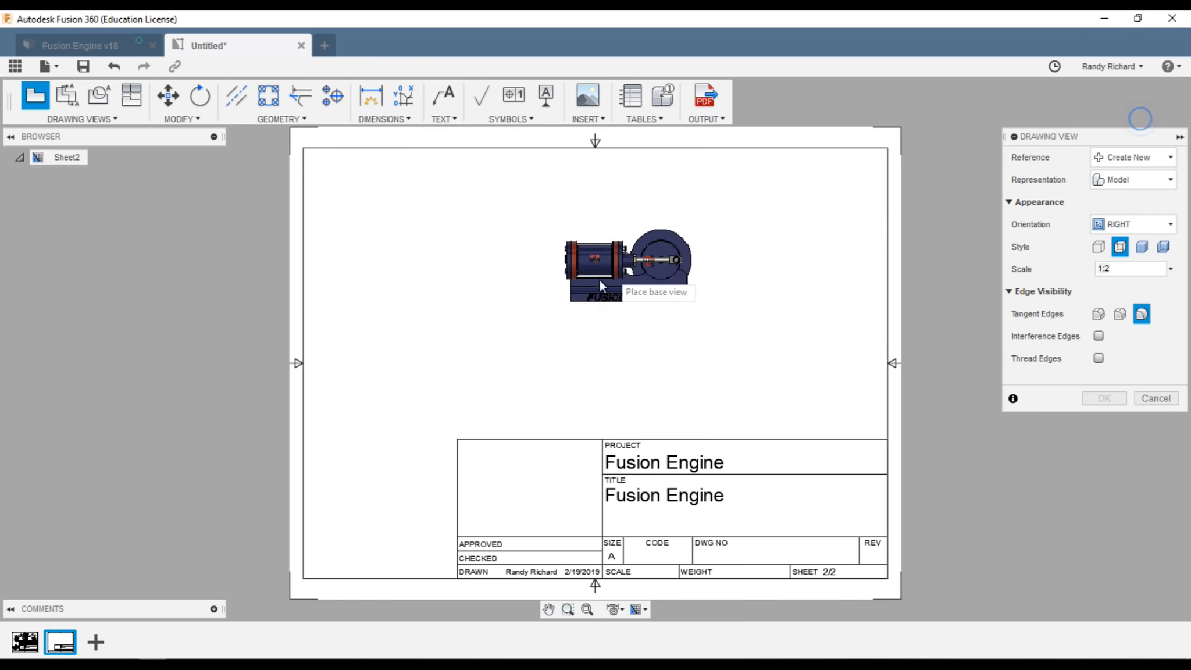
{"action": "left_click", "coordinate": [597, 277]}
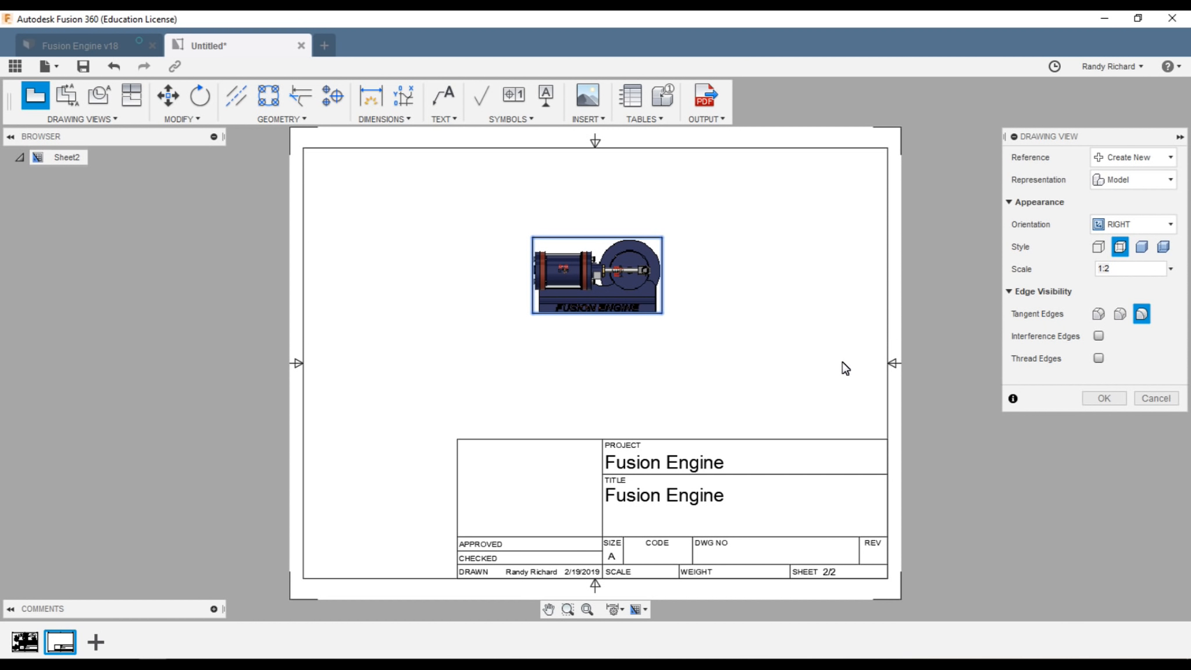
{"action": "left_click", "coordinate": [1102, 398]}
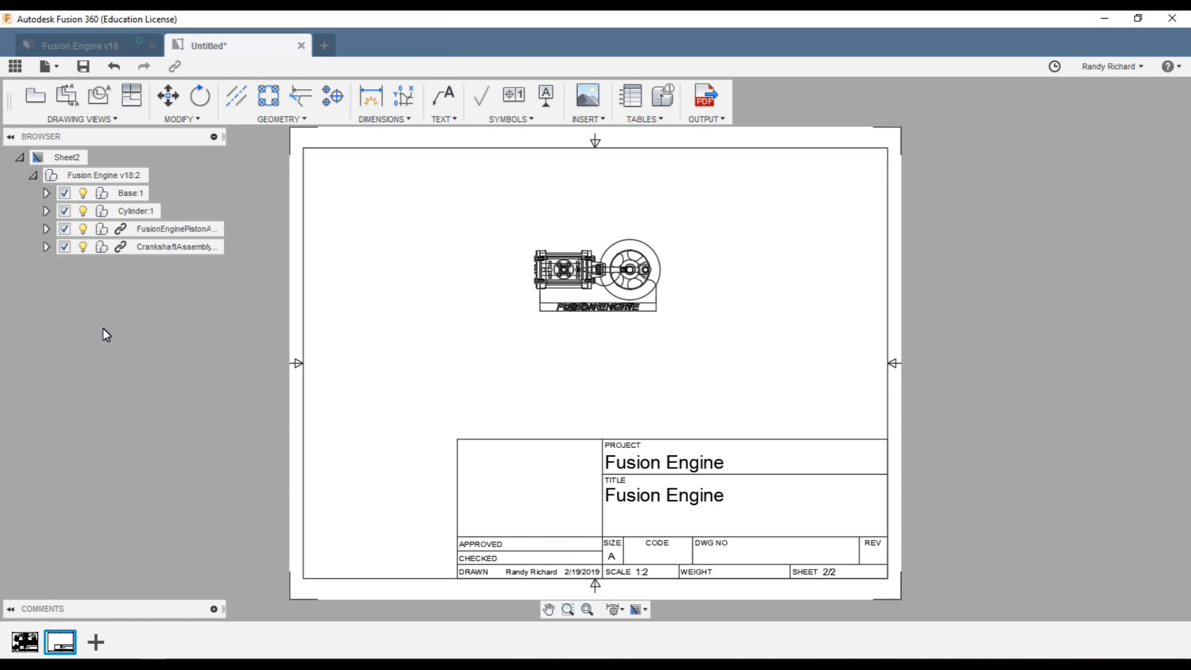
- Exclude the cylinder, piston assembly, crankshaft assembly and the base's four bushings from the base view on the second sheet
{"action": "left_click", "coordinate": [64, 211]}
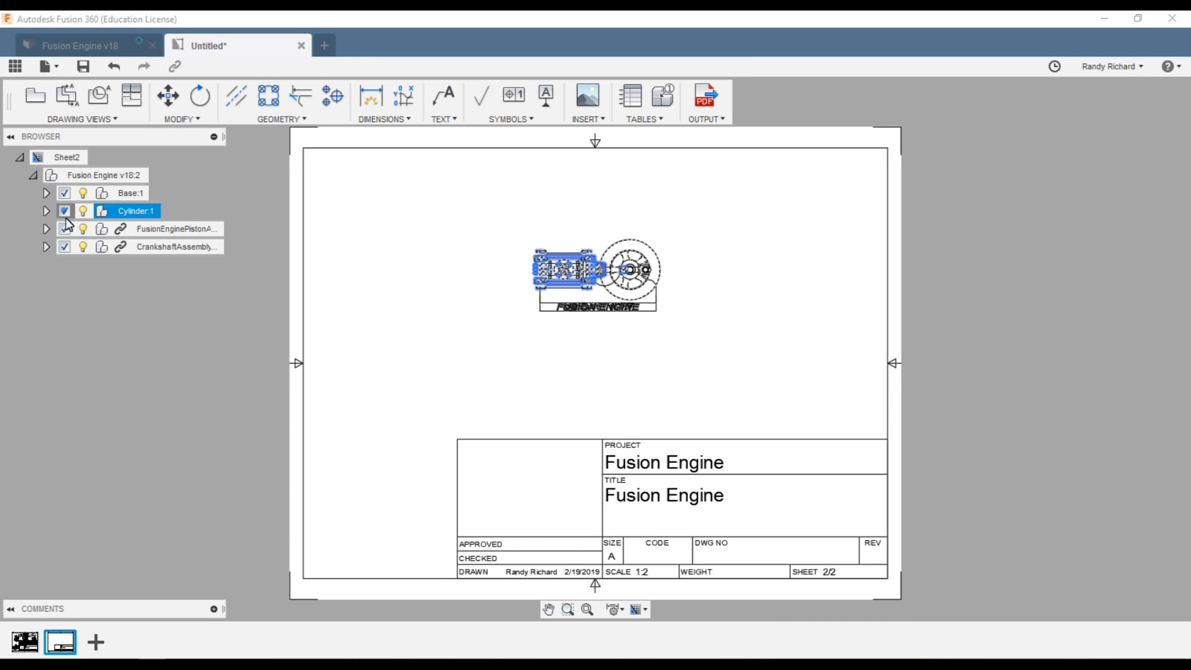
{"action": "left_click", "coordinate": [64, 246]}
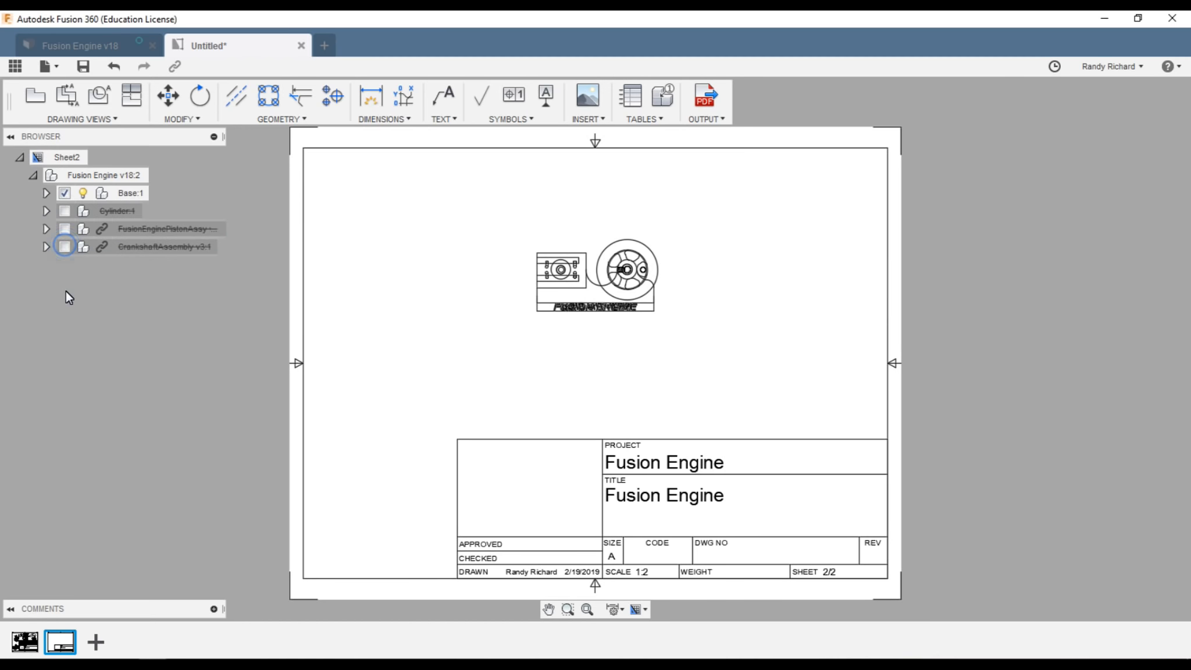
{"action": "left_click", "coordinate": [46, 193]}
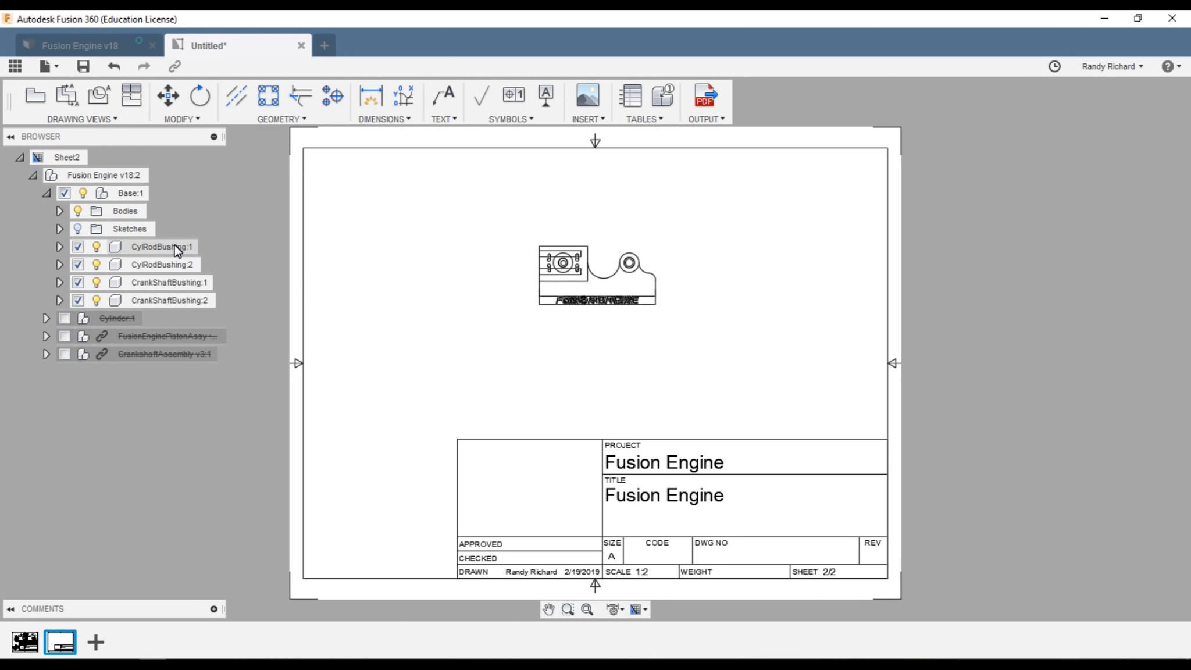
{"action": "left_click", "coordinate": [78, 300]}
{"action": "left_click", "coordinate": [78, 282]}
{"action": "left_click", "coordinate": [78, 266]}
{"action": "left_click", "coordinate": [76, 246]}
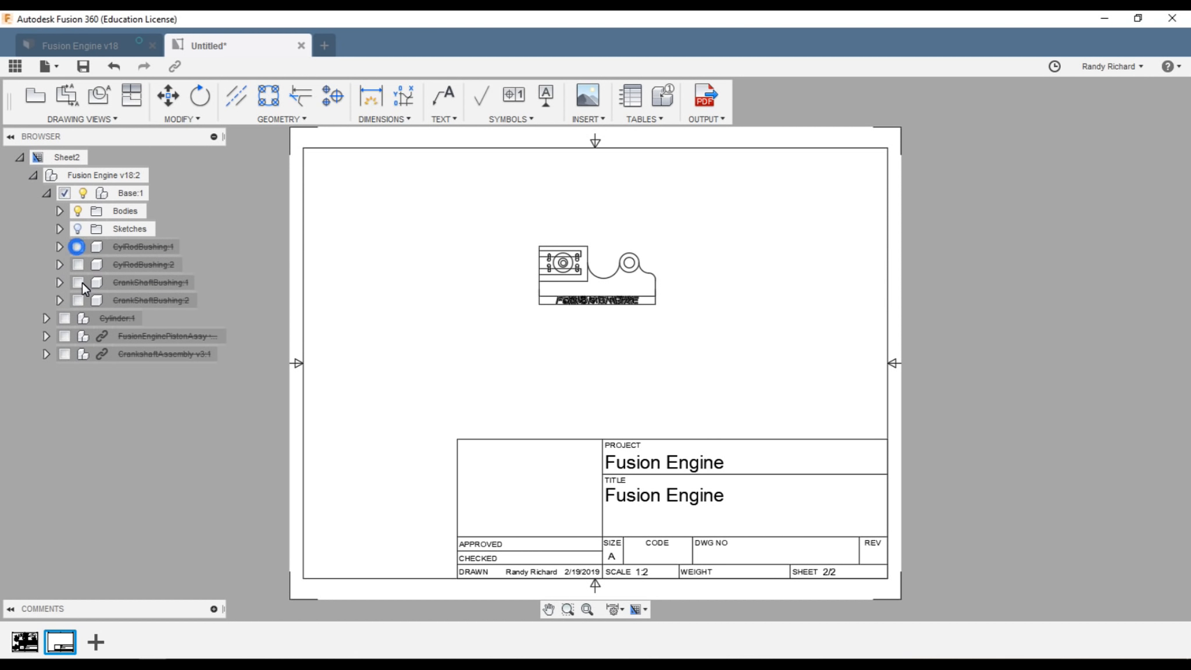
{"action": "left_click", "coordinate": [46, 193]}
{"action": "left_click", "coordinate": [32, 175]}
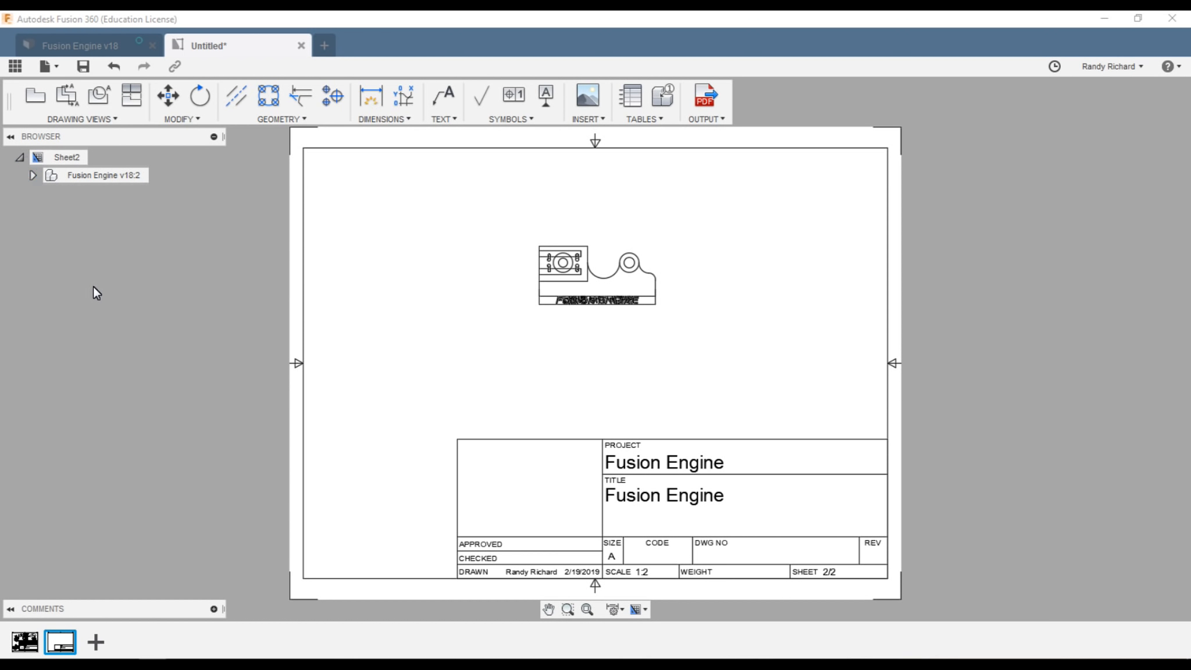
- Create projected views from the base view to its left, right, above and below, plus an isometric at the sheet's upper left
{"action": "left_click", "coordinate": [85, 115]}
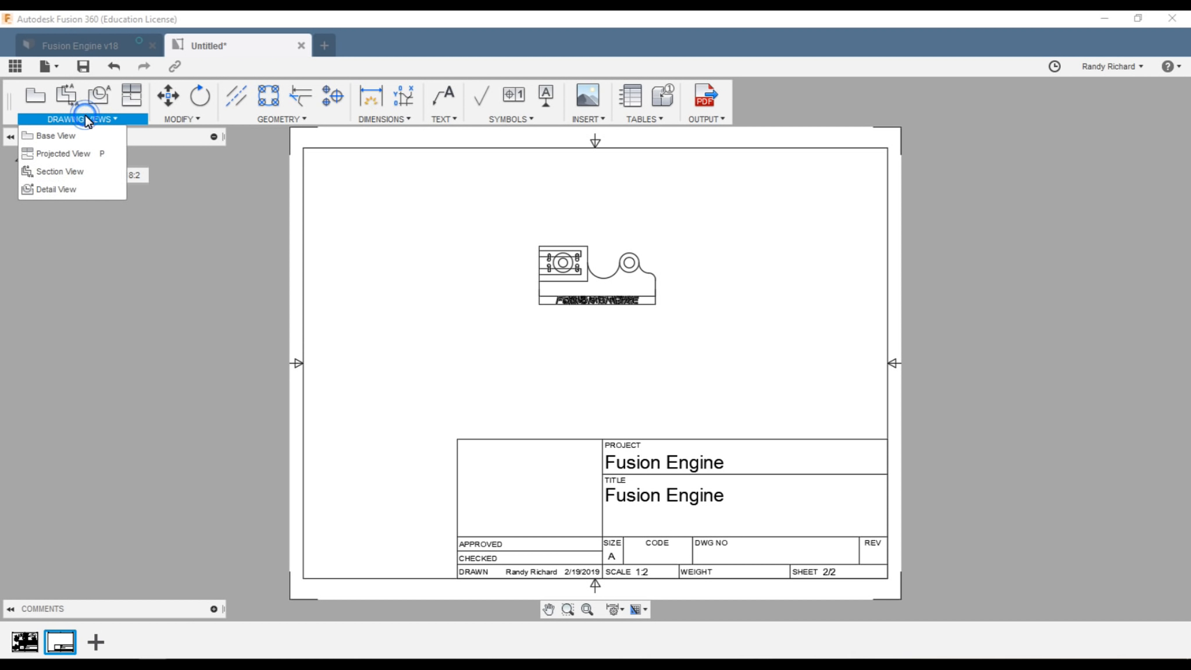
{"action": "left_click", "coordinate": [68, 150]}
{"action": "left_click", "coordinate": [539, 271]}
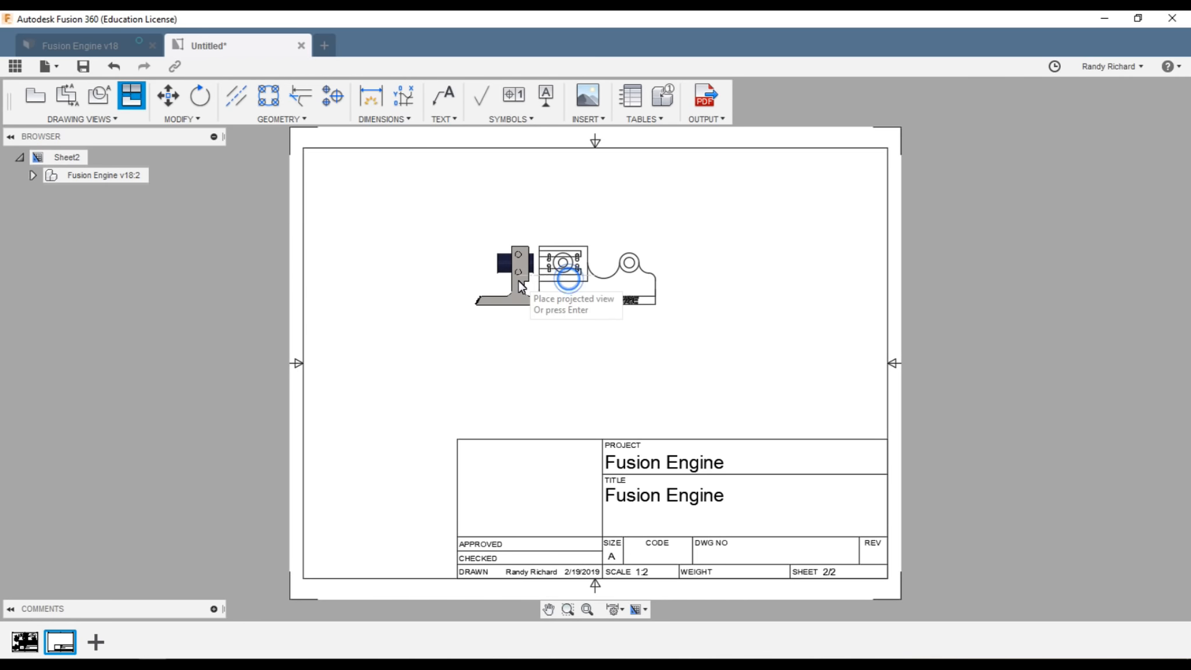
{"action": "left_click", "coordinate": [417, 270]}
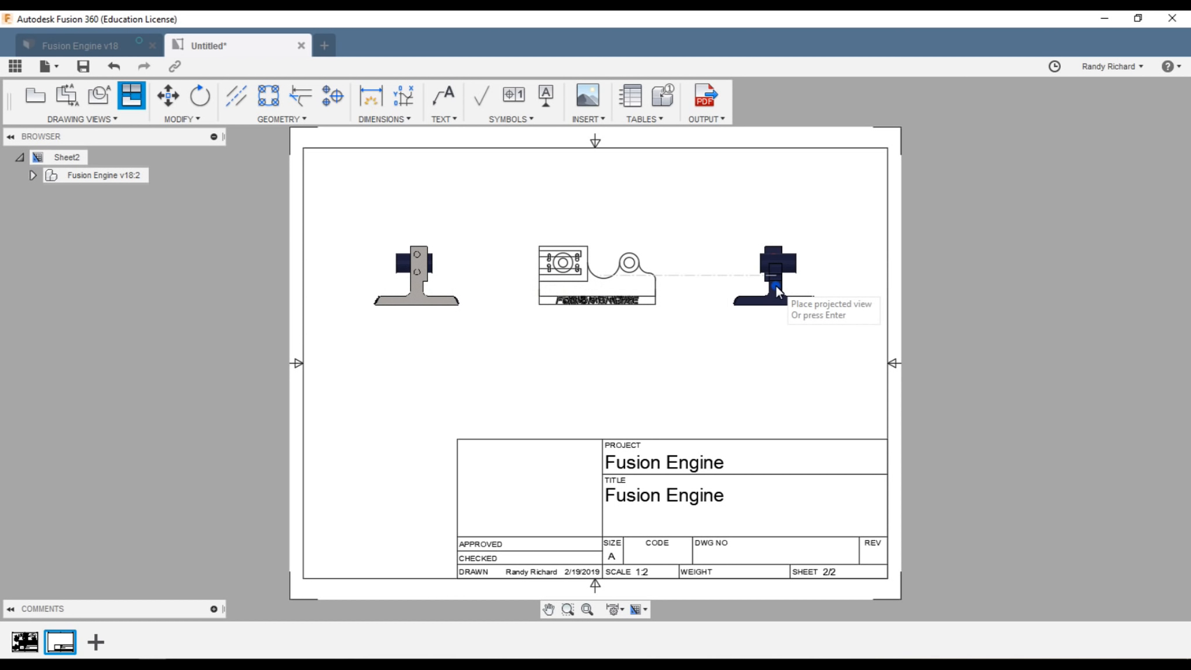
{"action": "left_click", "coordinate": [776, 285]}
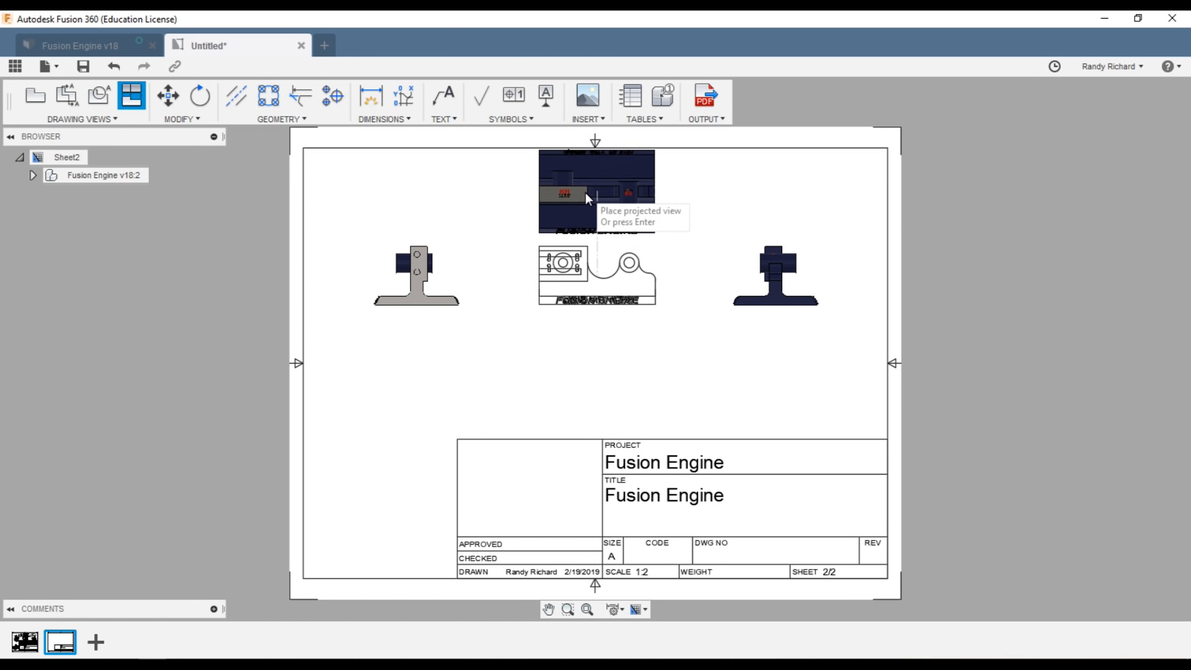
{"action": "left_click", "coordinate": [585, 196]}
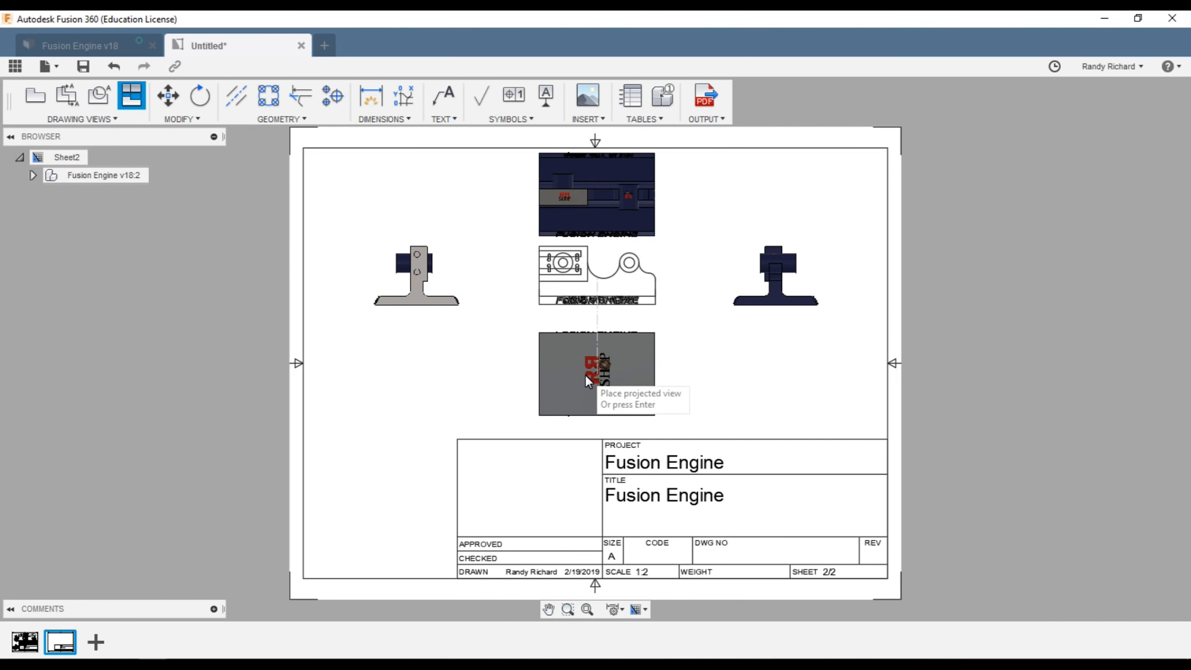
{"action": "left_click", "coordinate": [585, 393]}
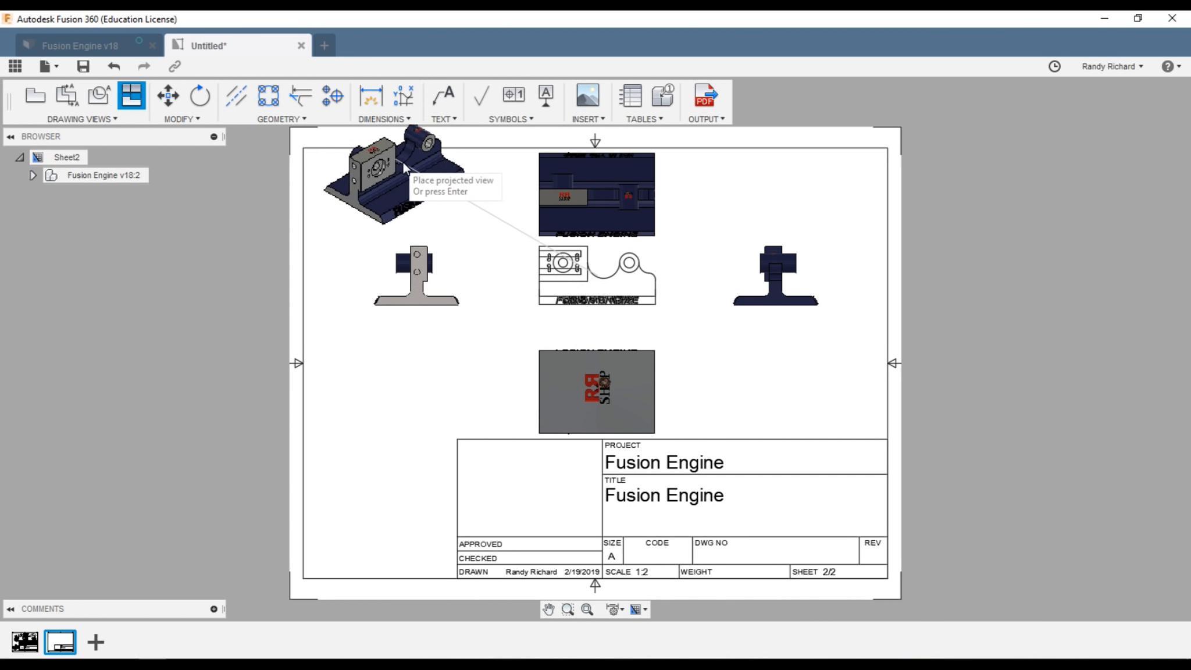
{"action": "left_click", "coordinate": [405, 165]}
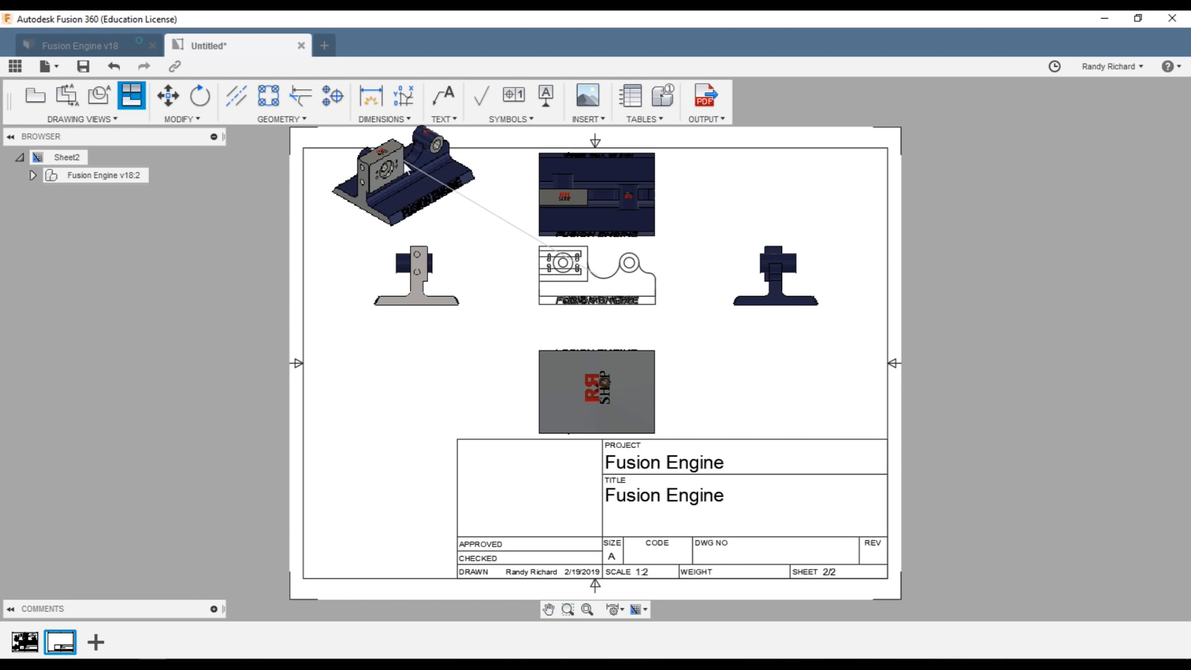
{"action": "key", "text": "Return"}
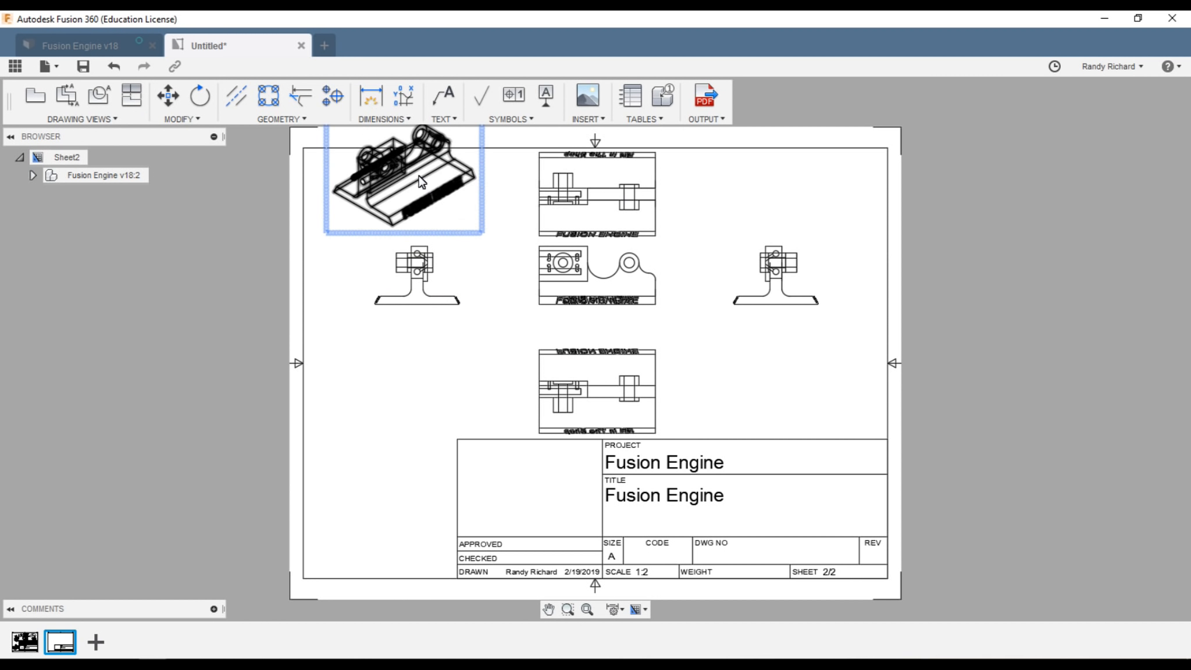
- Move the isometric view to the sheet's lower-left corner beside the title block and set its style to shaded
{"action": "left_click", "coordinate": [407, 180]}
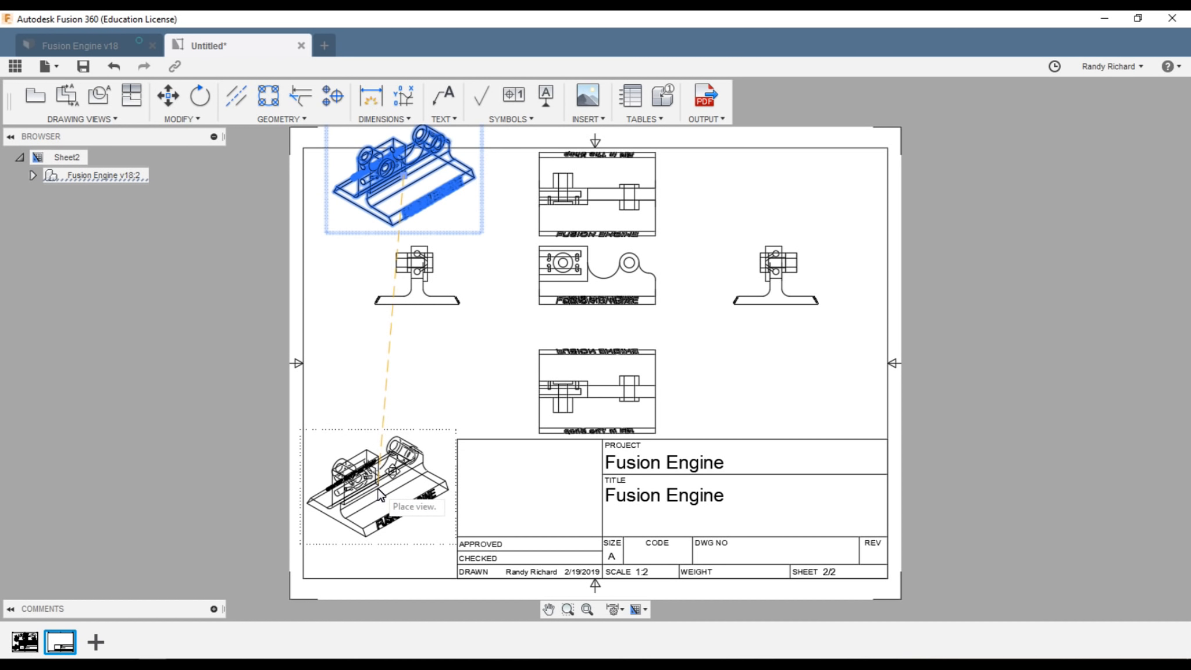
{"action": "left_click", "coordinate": [381, 494]}
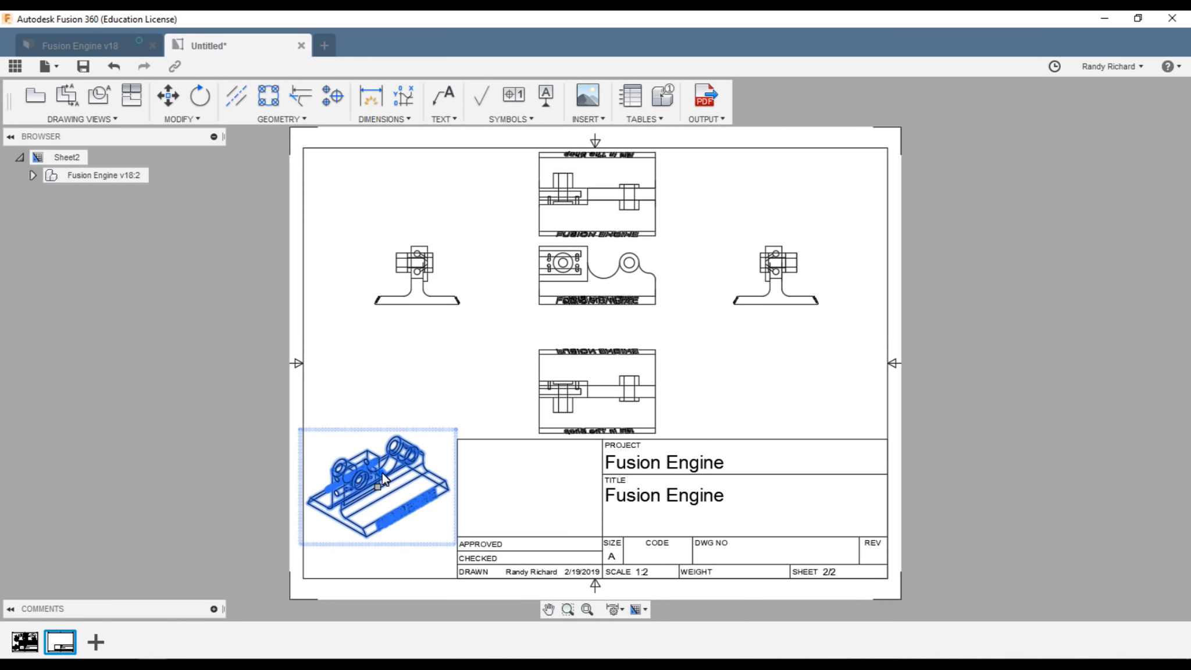
{"action": "double_click", "coordinate": [382, 478]}
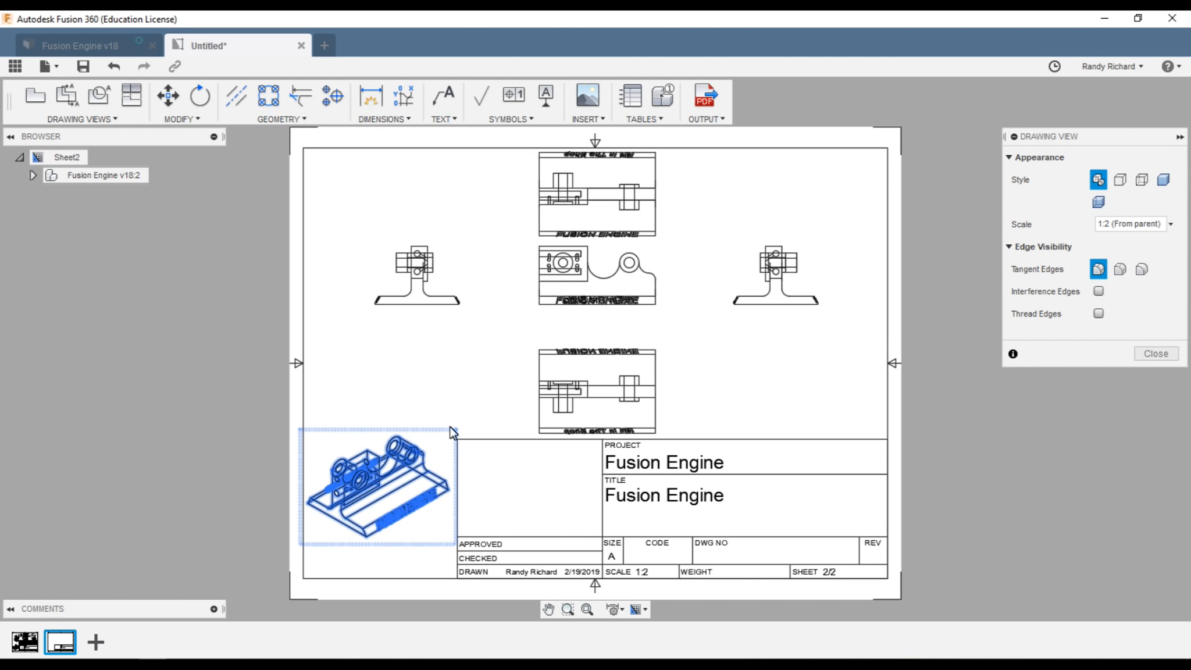
{"action": "left_click", "coordinate": [1163, 179]}
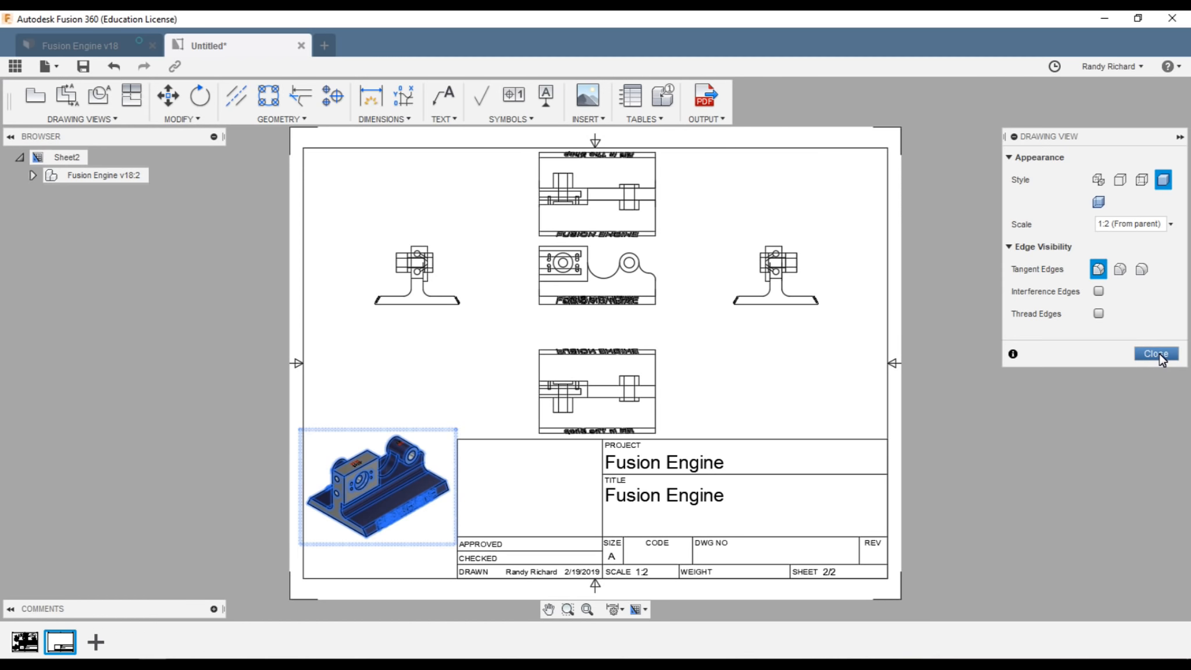
{"action": "left_click", "coordinate": [1157, 354]}
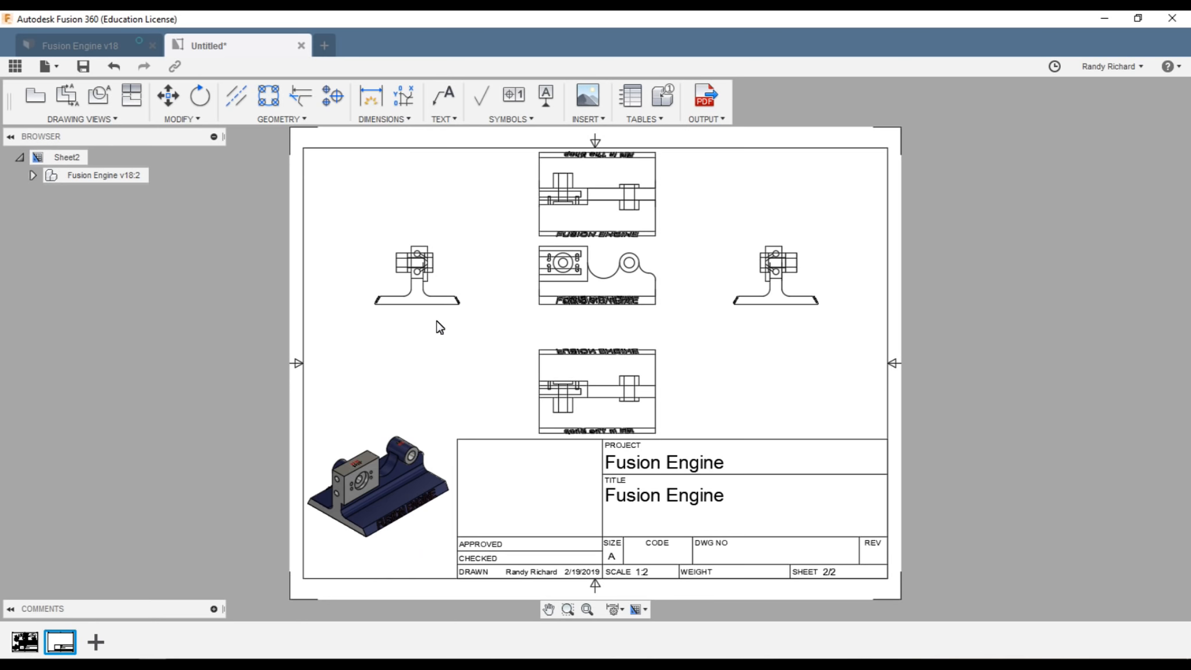
- Move the base view slightly down so it sits midway between the projected views above and below it
{"action": "left_click", "coordinate": [600, 275]}
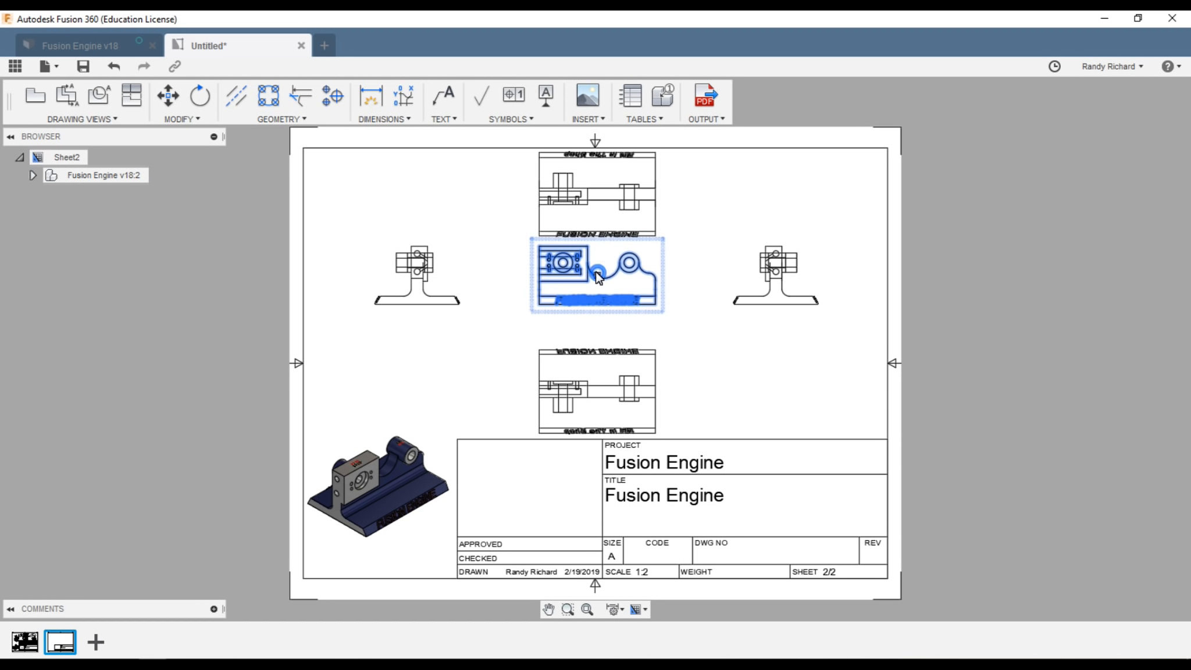
{"action": "key", "text": "Escape"}
{"action": "left_click", "coordinate": [599, 277]}
{"action": "left_click", "coordinate": [597, 275]}
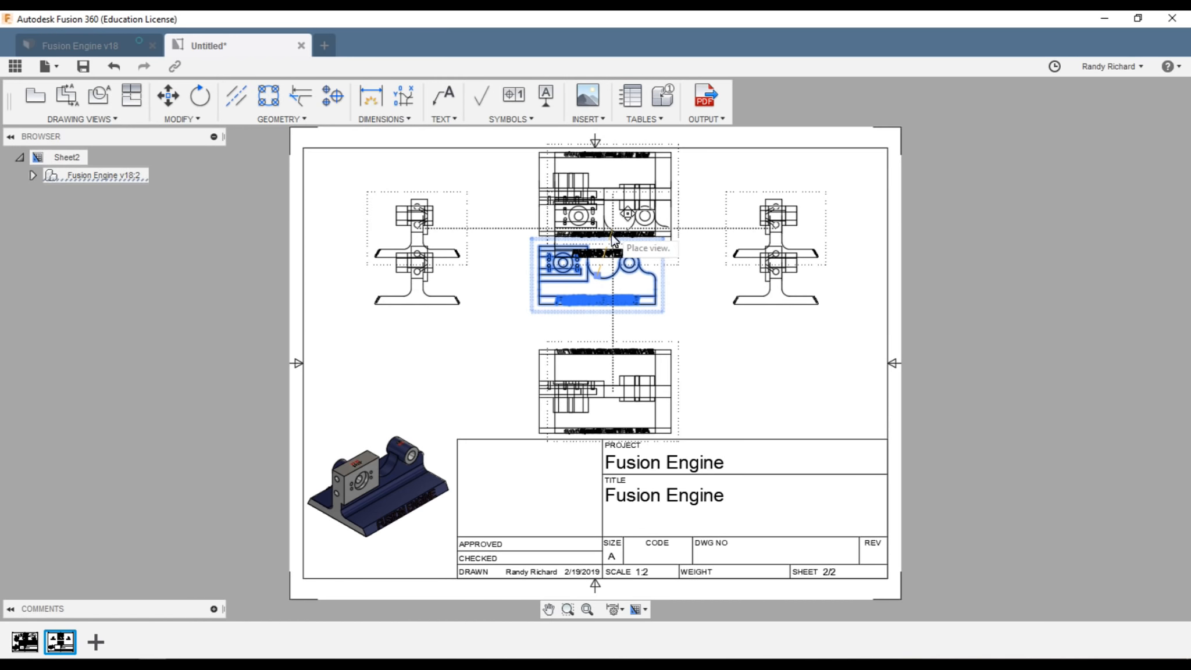
{"action": "left_click", "coordinate": [594, 295]}
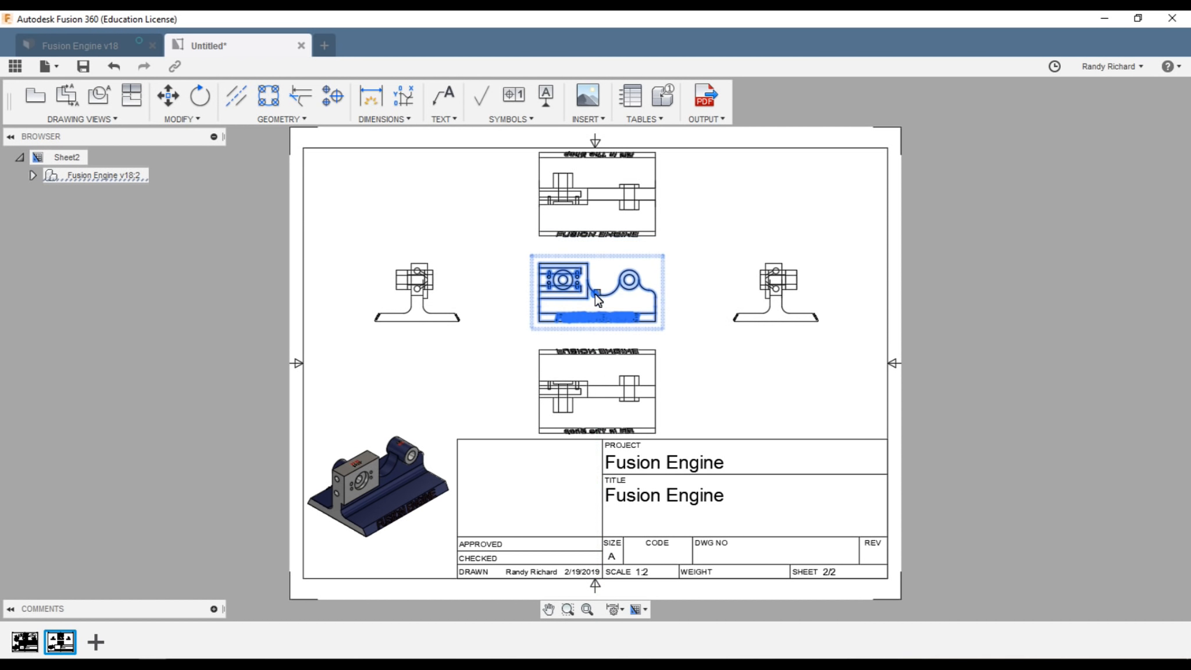
{"action": "left_click", "coordinate": [762, 228]}
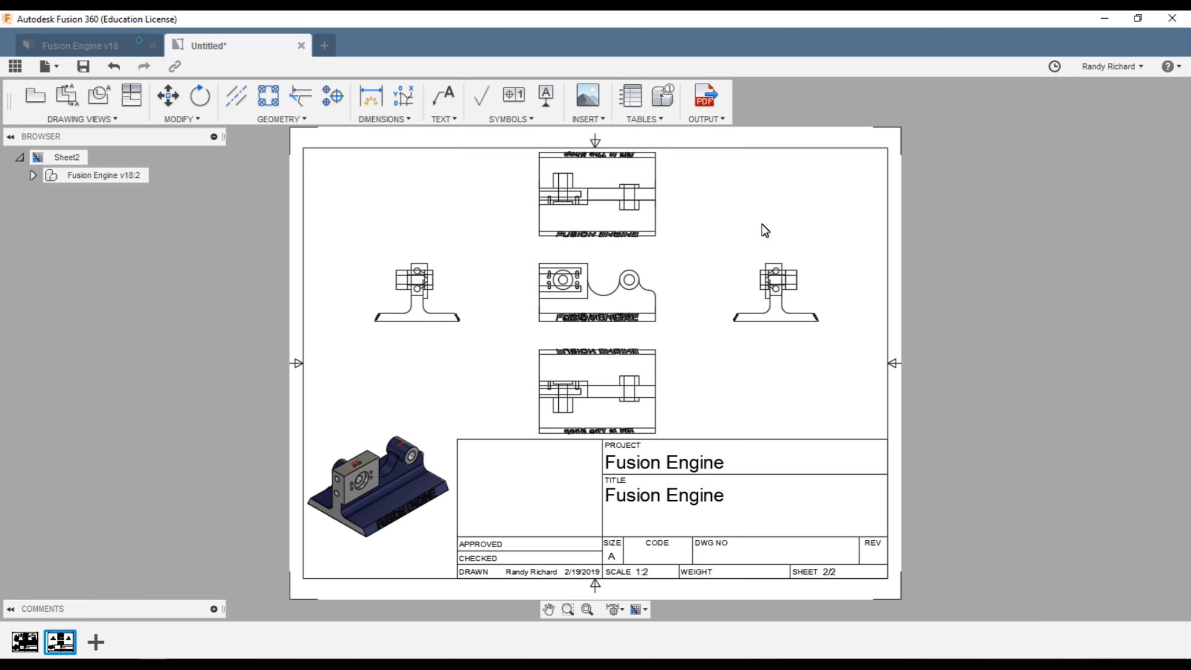
- Dimension the overall width of the foot in the left projected view, placing the dimension below the view
{"action": "left_click", "coordinate": [377, 119]}
{"action": "left_click", "coordinate": [383, 154]}
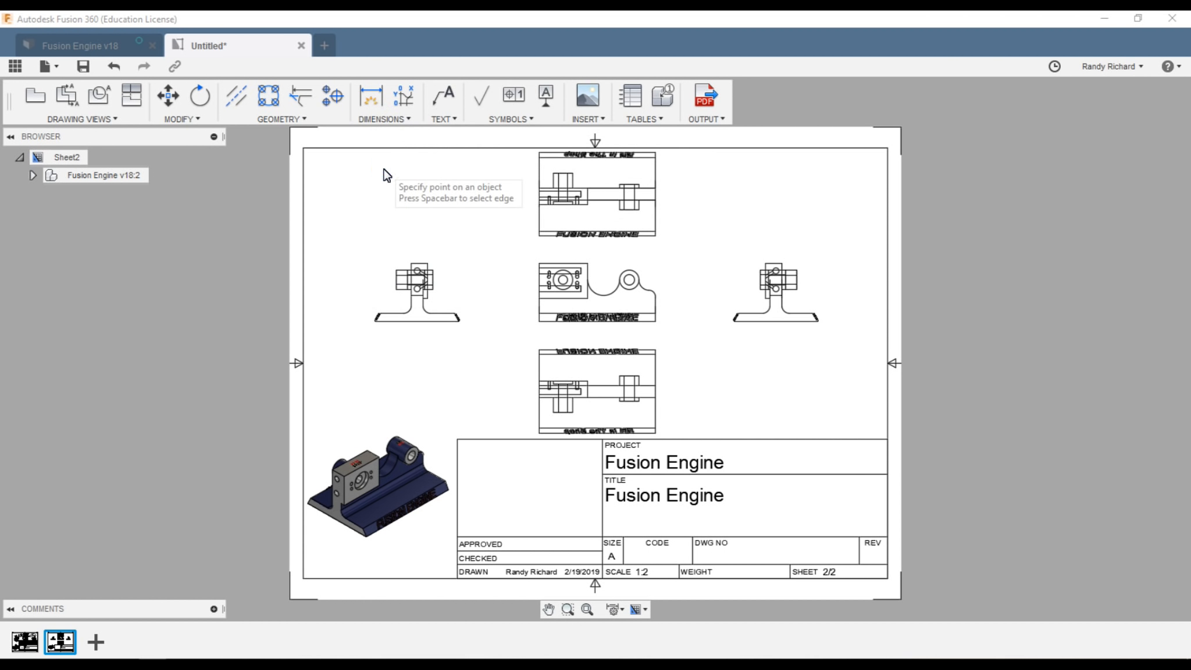
{"action": "scroll", "coordinate": [401, 338], "scroll_direction": "up", "scroll_amount": 2}
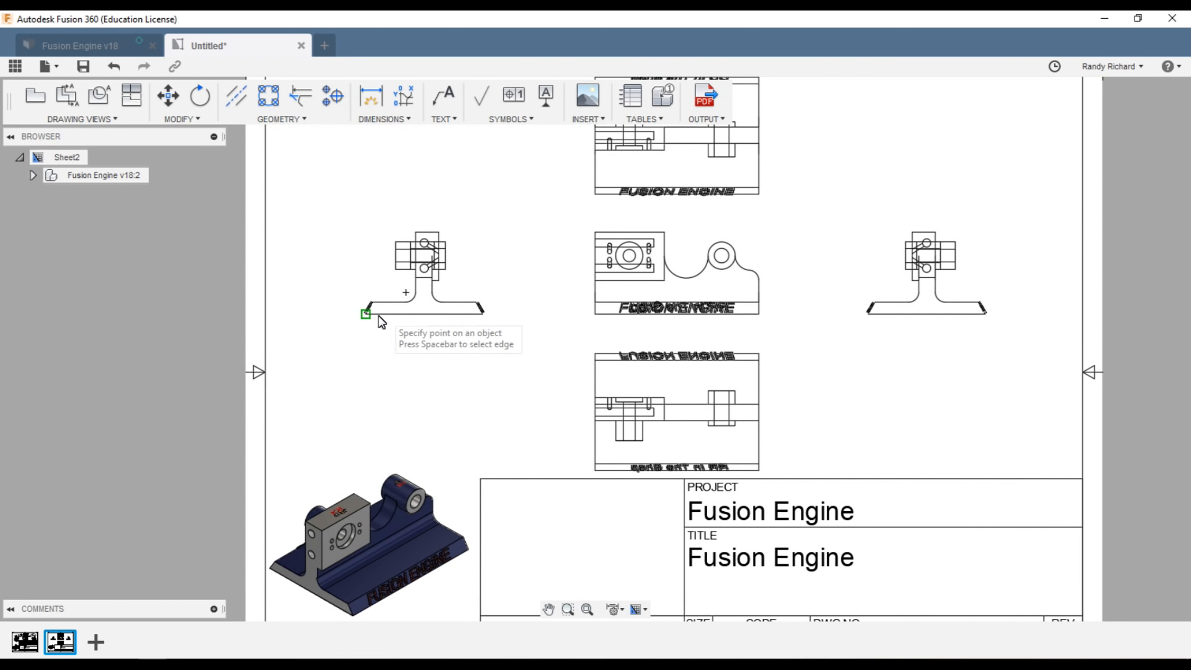
{"action": "scroll", "coordinate": [377, 325], "scroll_direction": "up", "scroll_amount": 2}
{"action": "scroll", "coordinate": [379, 343], "scroll_direction": "up", "scroll_amount": 1}
{"action": "scroll", "coordinate": [379, 285], "scroll_direction": "up", "scroll_amount": 2}
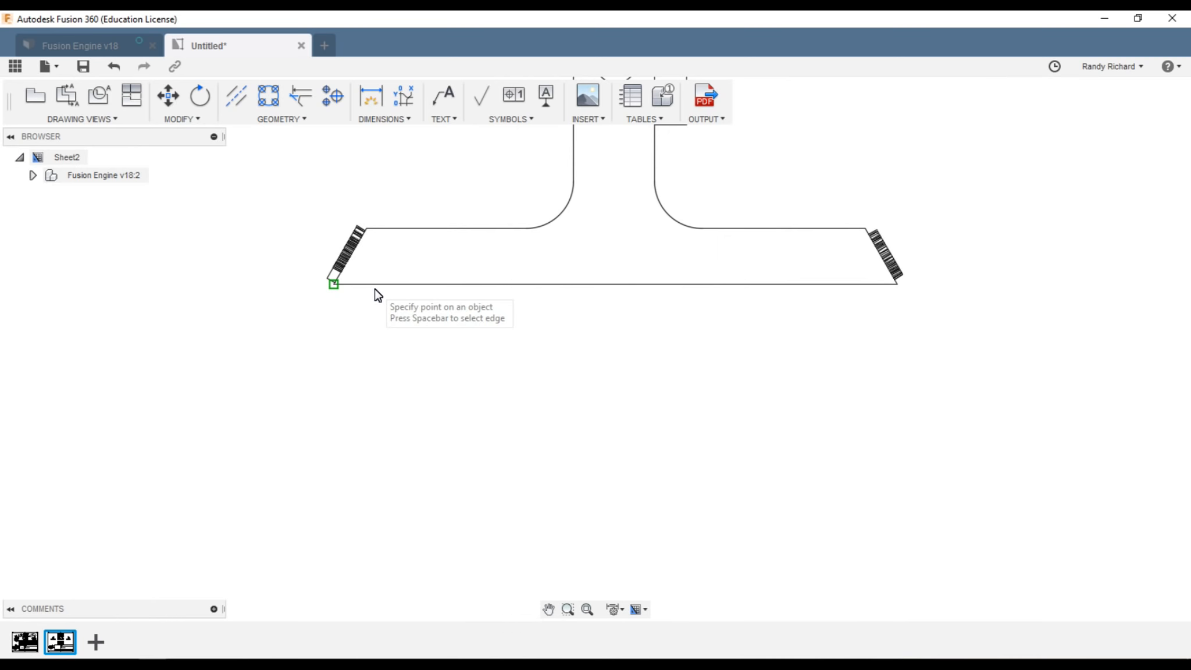
{"action": "left_click", "coordinate": [334, 287]}
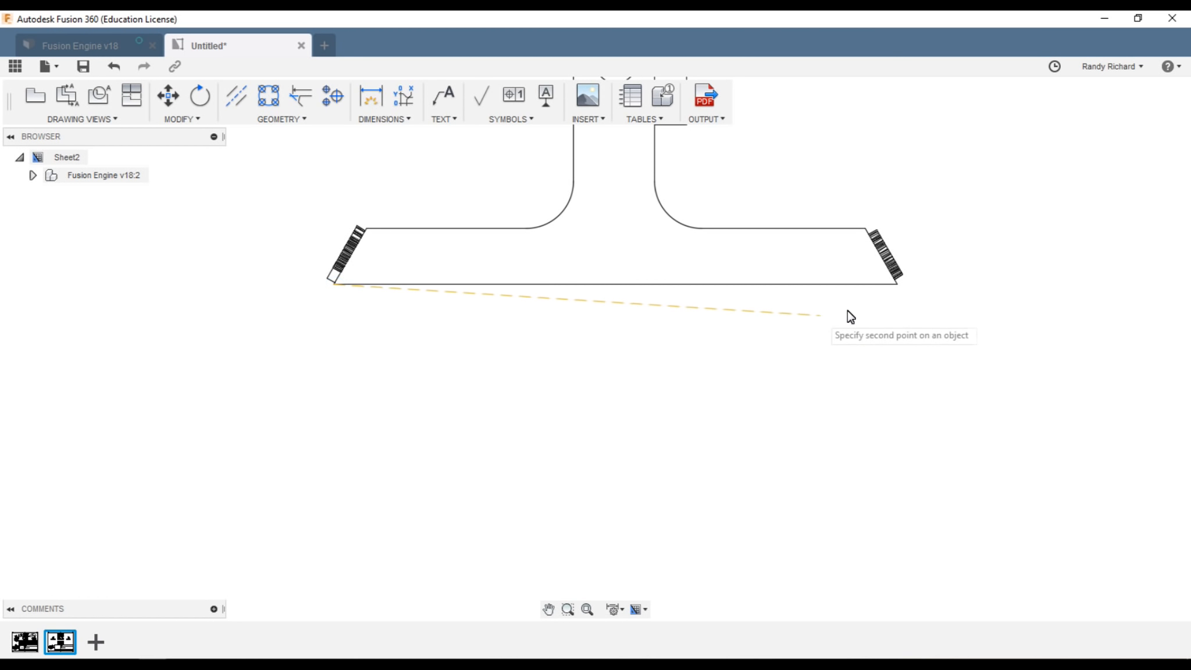
{"action": "left_click", "coordinate": [898, 285]}
{"action": "scroll", "coordinate": [691, 344], "scroll_direction": "down", "scroll_amount": 2}
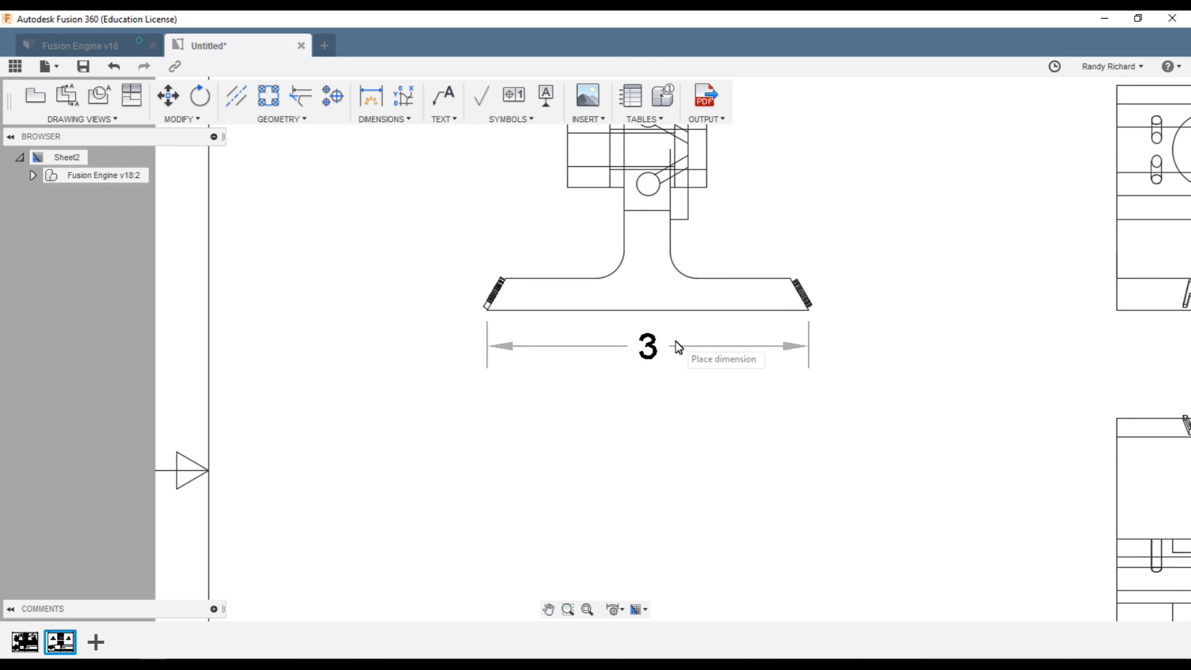
{"action": "left_click", "coordinate": [665, 383]}
{"action": "scroll", "coordinate": [440, 446], "scroll_direction": "down", "scroll_amount": 2}
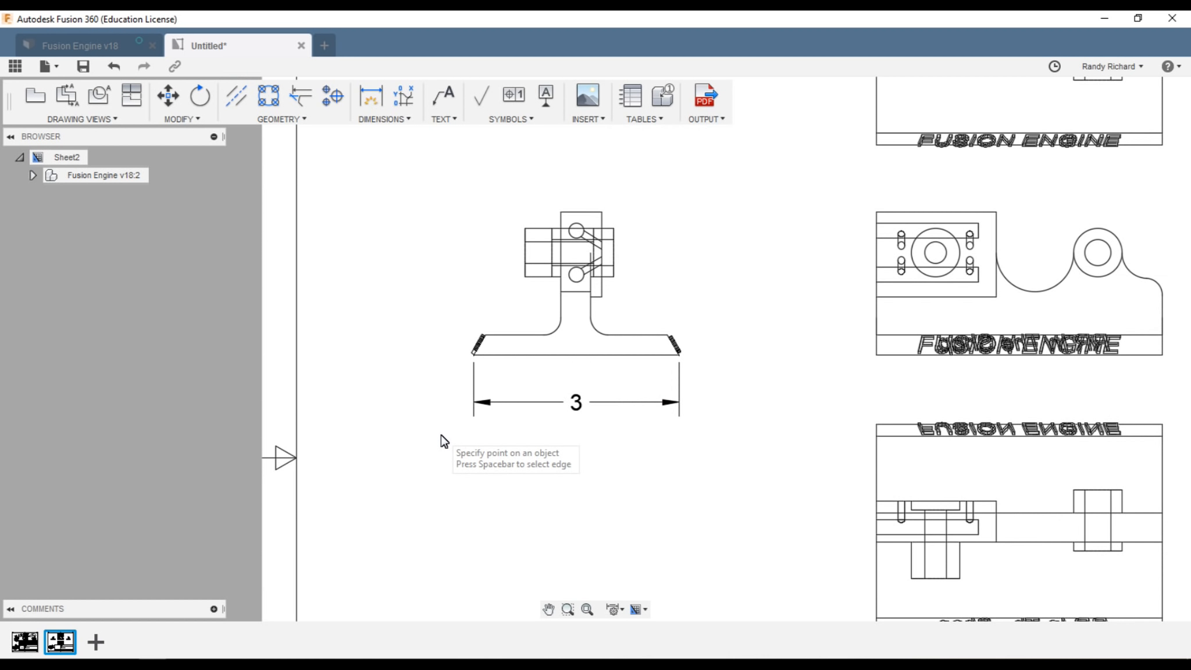
- Add a linear dimension for the overall height of the left projected view, placed to the left of the view
{"action": "left_click", "coordinate": [378, 119]}
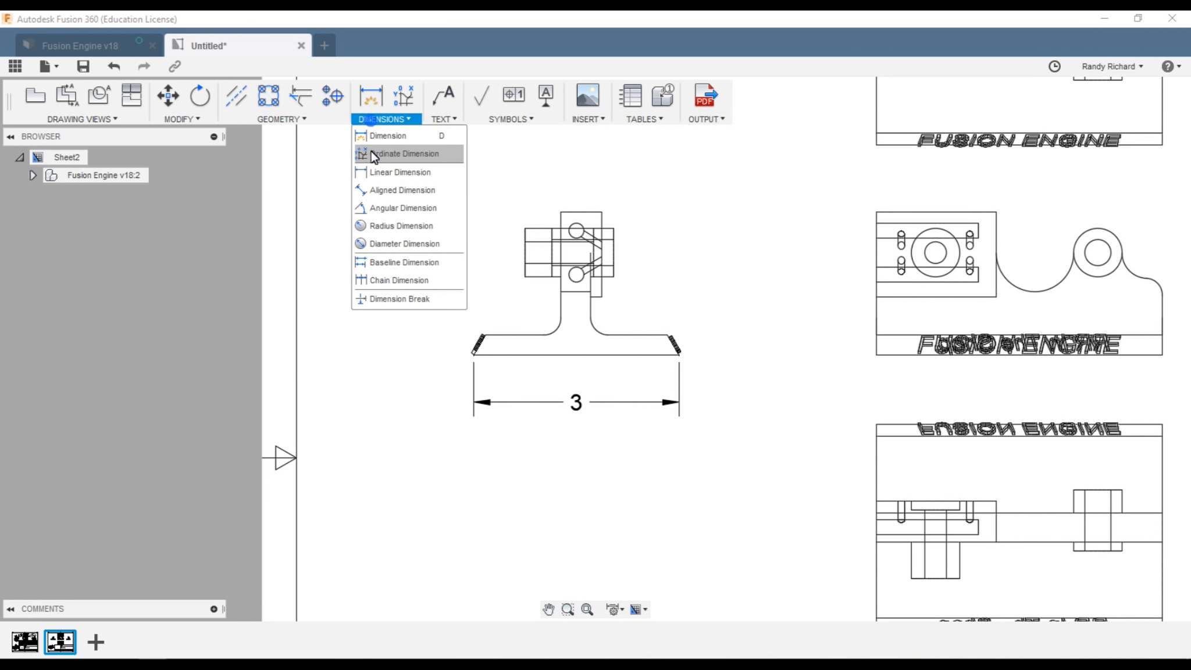
{"action": "left_click", "coordinate": [380, 175]}
{"action": "scroll", "coordinate": [471, 363], "scroll_direction": "up", "scroll_amount": 5}
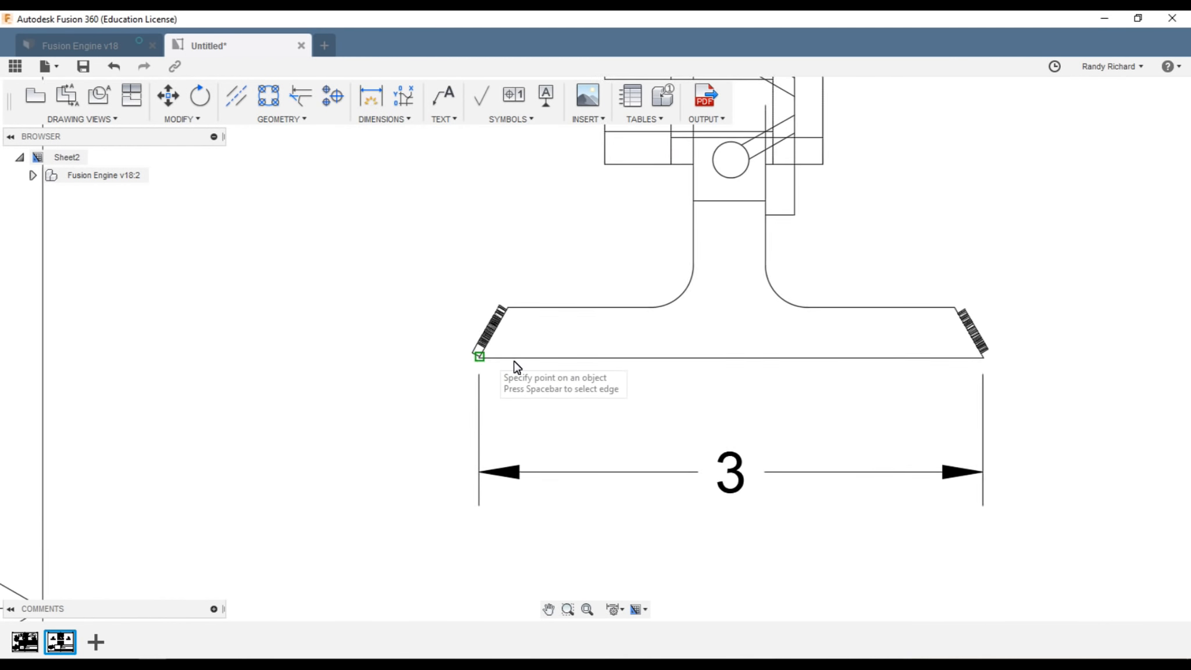
{"action": "left_click", "coordinate": [474, 361]}
{"action": "scroll", "coordinate": [473, 361], "scroll_direction": "down", "scroll_amount": 6}
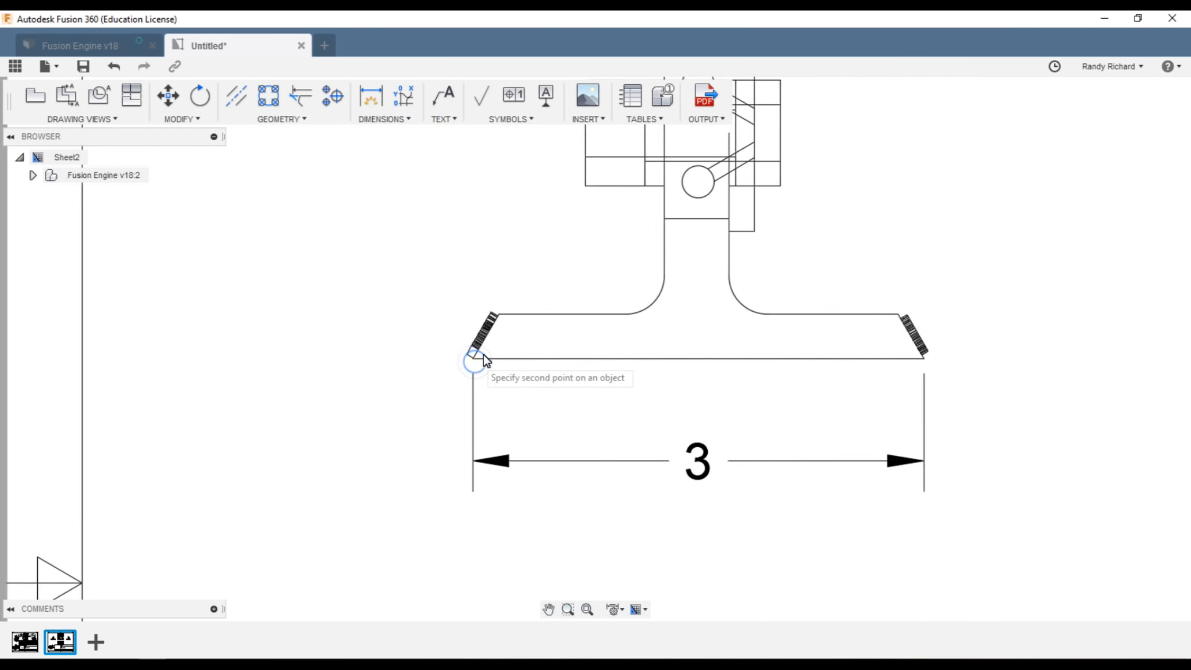
{"action": "left_click", "coordinate": [585, 195]}
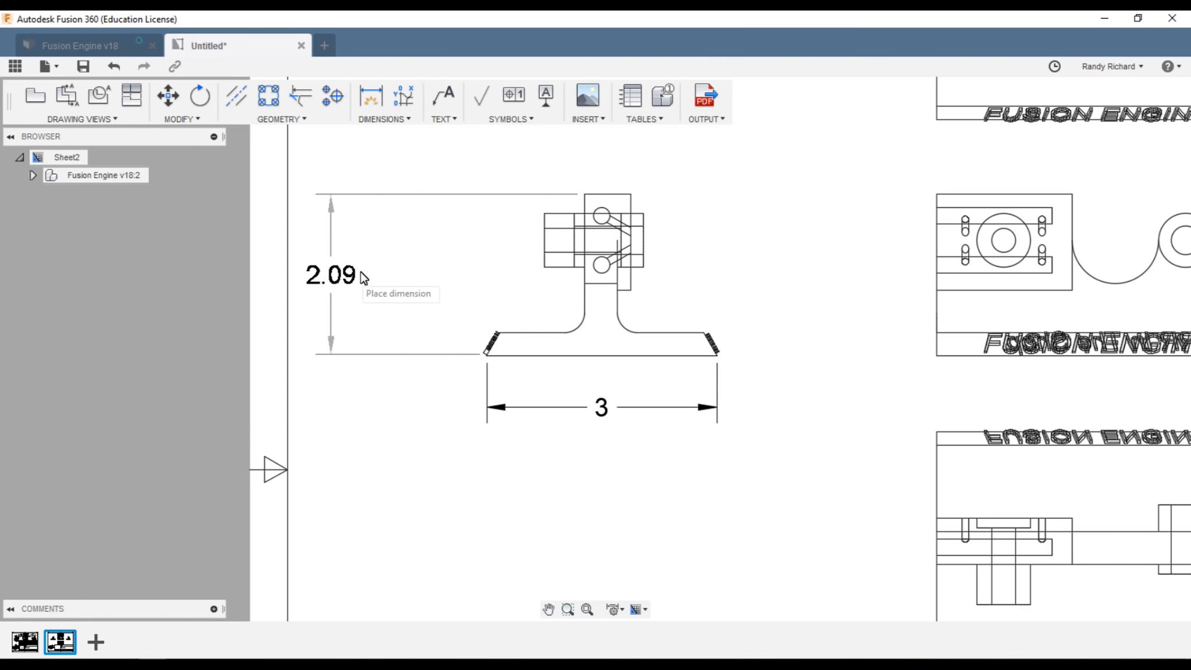
{"action": "left_click", "coordinate": [354, 273]}
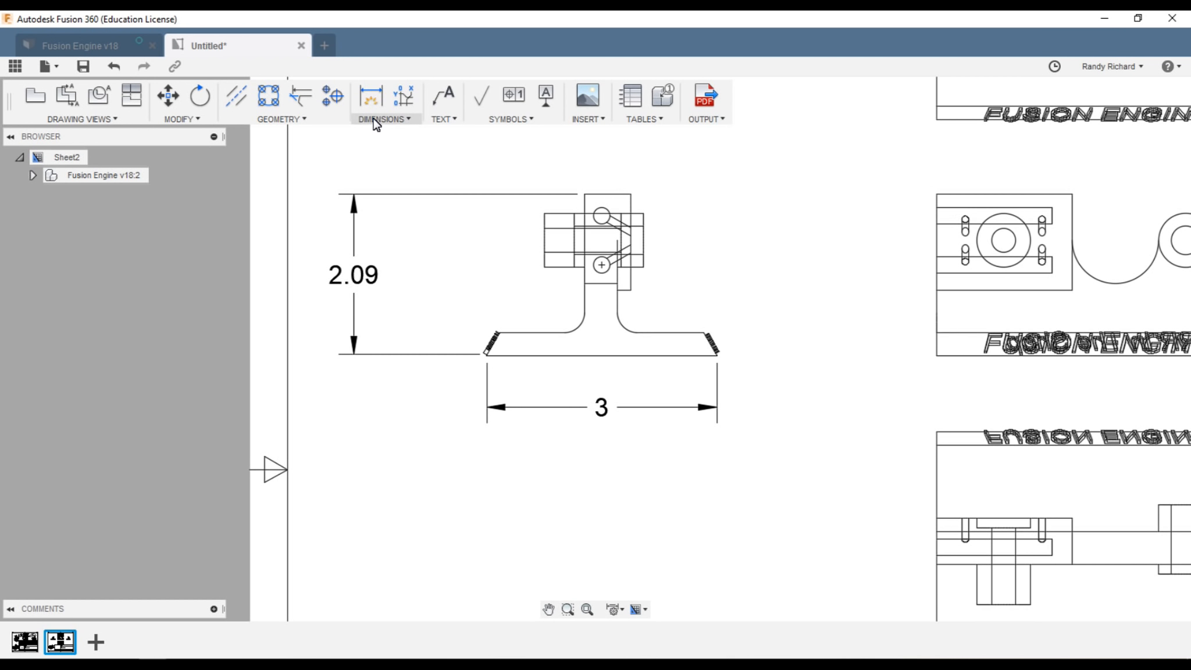
- Dimension the width of the upright block's top edge in the left projected view, placing it above the view
{"action": "left_click", "coordinate": [371, 96]}
{"action": "left_click", "coordinate": [607, 195]}
{"action": "scroll", "coordinate": [611, 187], "scroll_direction": "down", "scroll_amount": 1}
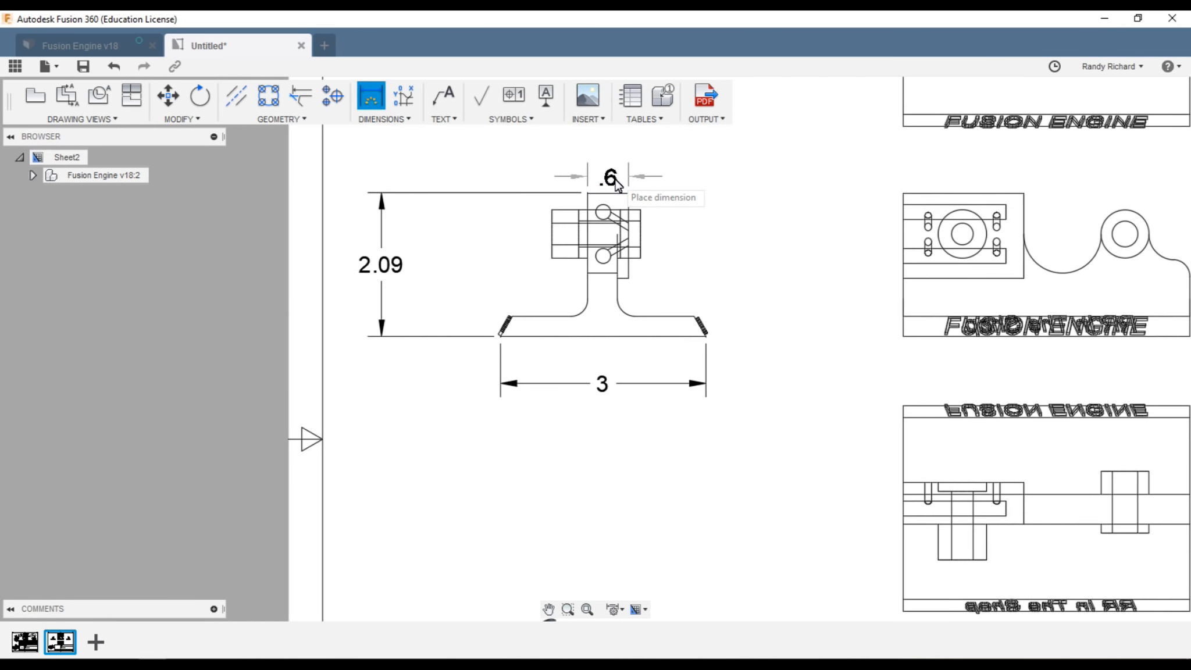
{"action": "scroll", "coordinate": [616, 185], "scroll_direction": "down", "scroll_amount": 2}
{"action": "left_click", "coordinate": [609, 145]}
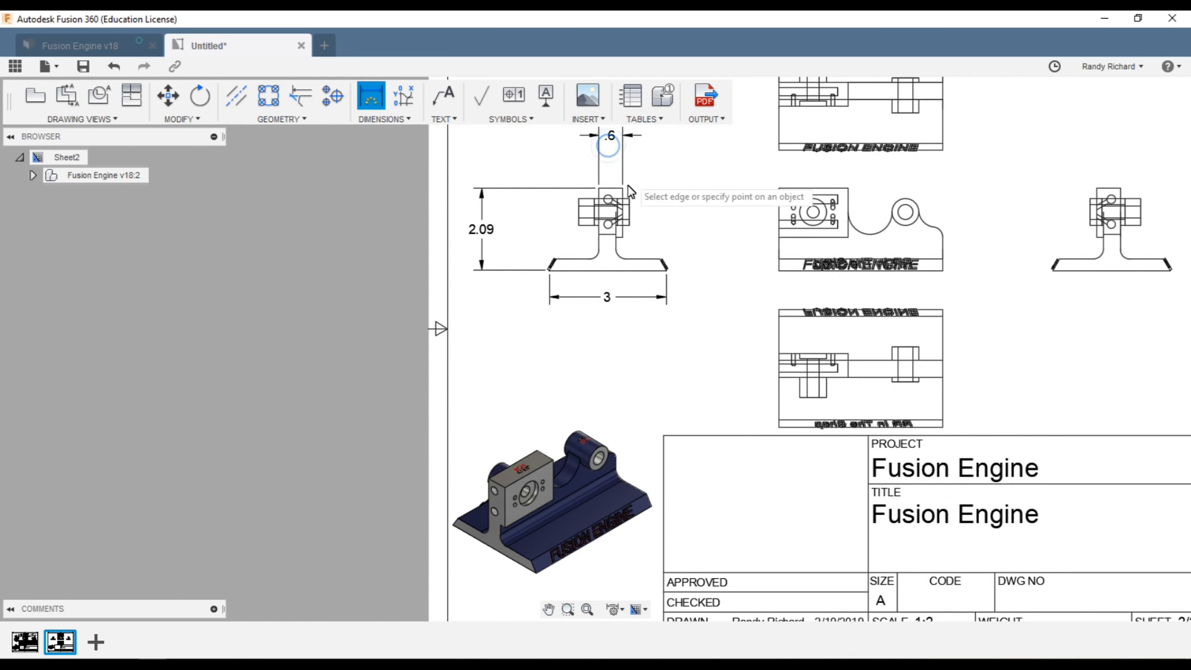
- Dimension the height of the horizontal boss in the left projected view, placing it to the right of the view
{"action": "scroll", "coordinate": [572, 276], "scroll_direction": "down", "scroll_amount": 3}
{"action": "scroll", "coordinate": [606, 235], "scroll_direction": "up", "scroll_amount": 5}
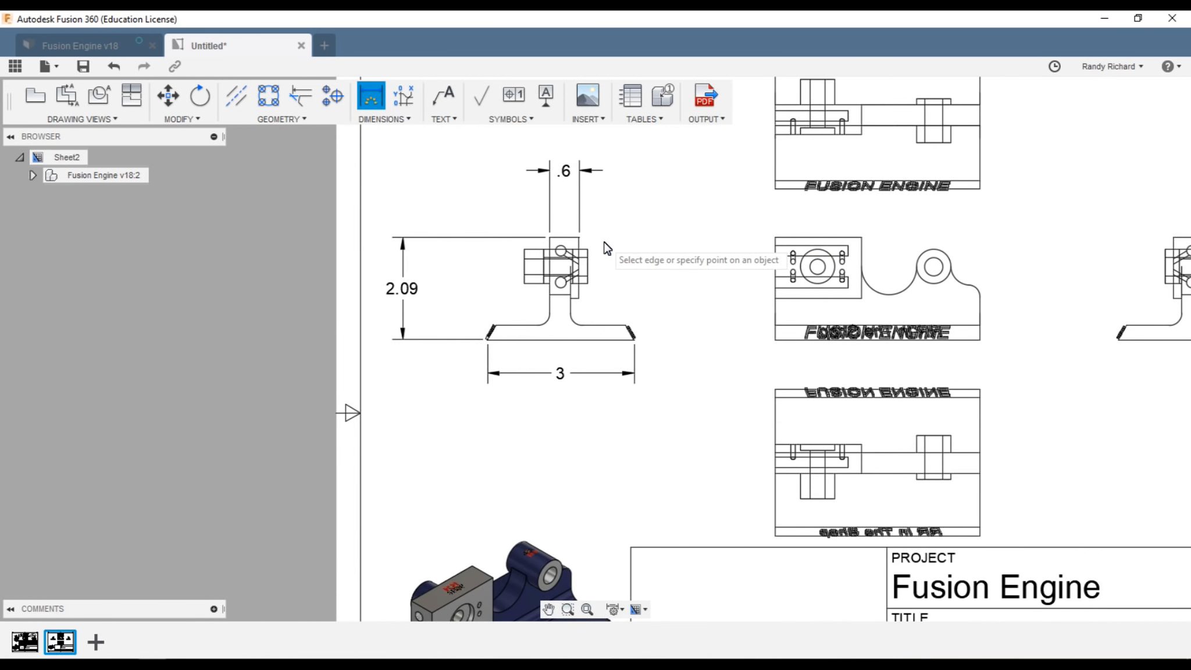
{"action": "scroll", "coordinate": [606, 248], "scroll_direction": "up", "scroll_amount": 2}
{"action": "left_click", "coordinate": [580, 254]}
{"action": "left_click", "coordinate": [579, 306]}
{"action": "left_click", "coordinate": [679, 293]}
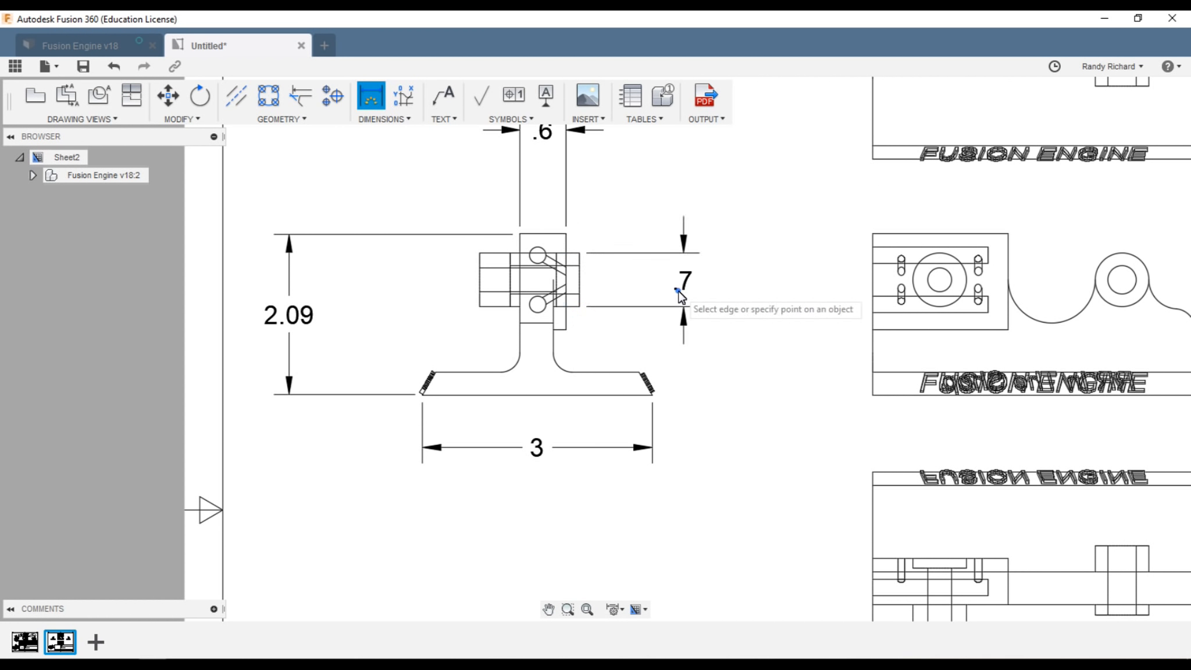
- Dimension the thickness of the foot at its right end in the left projected view, placing it outside the view
{"action": "left_click", "coordinate": [637, 372]}
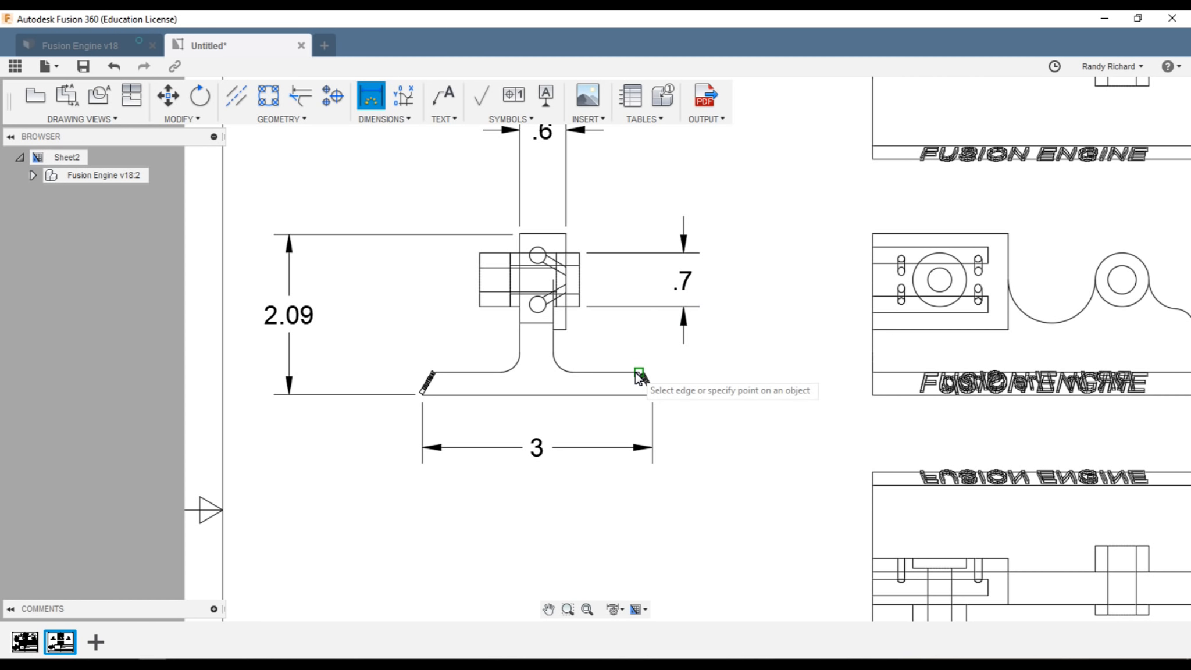
{"action": "left_click", "coordinate": [650, 398]}
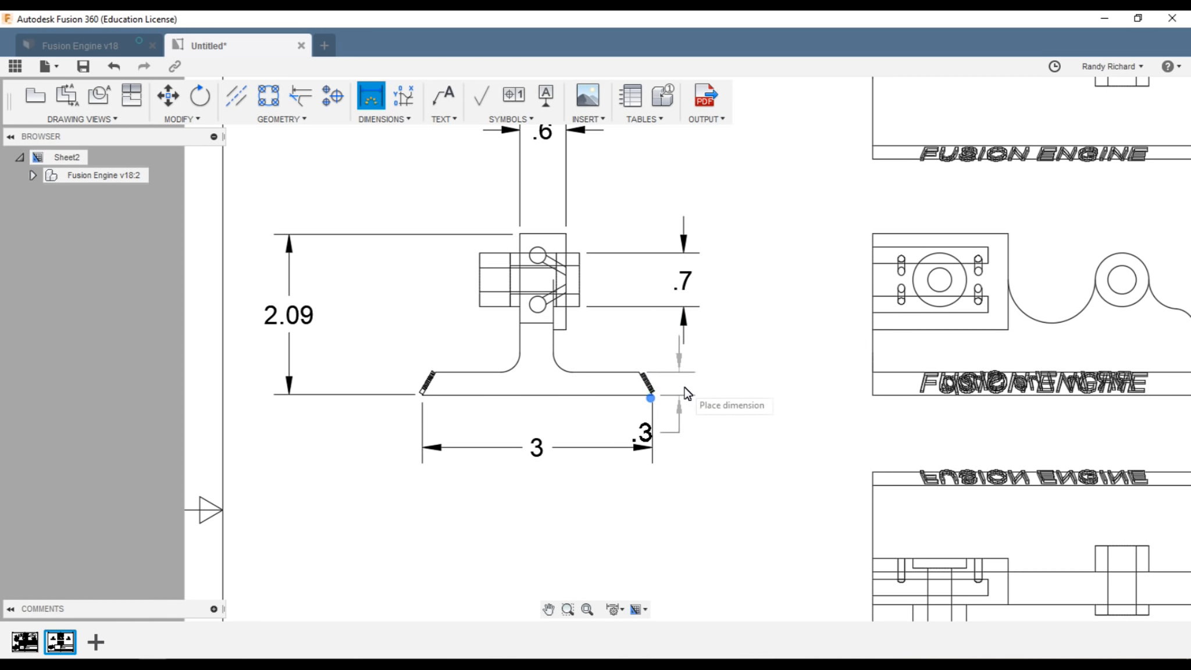
{"action": "left_click", "coordinate": [736, 395]}
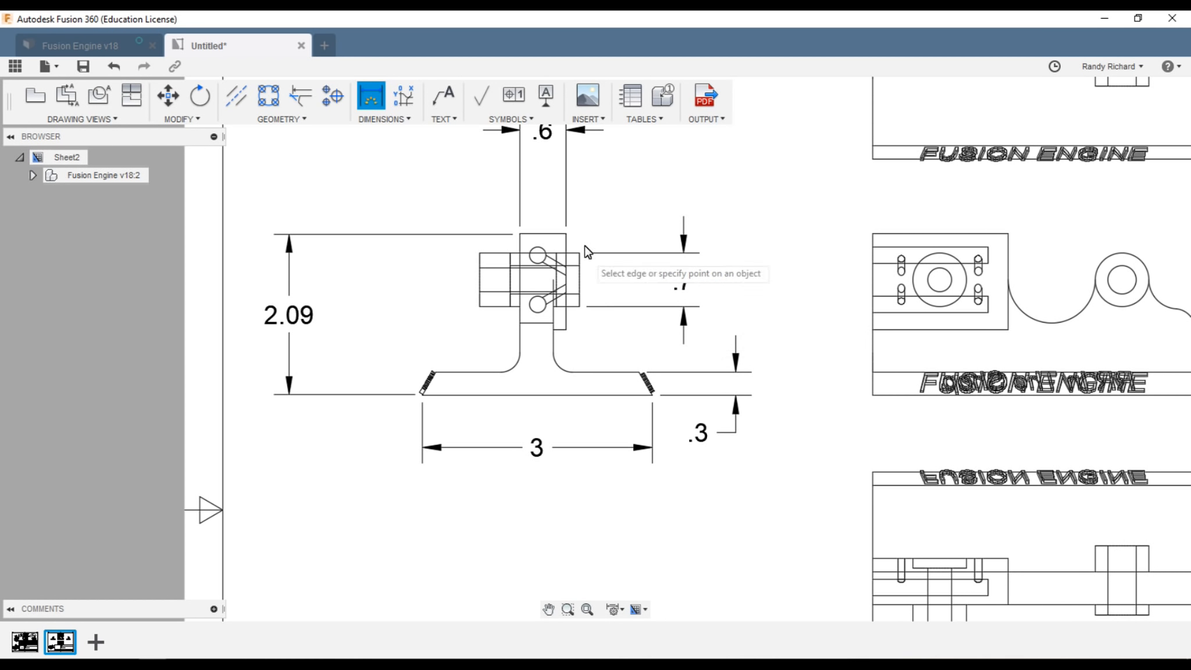
- Dimension the height of the upright block's right side in the left projected view, placing it between the view and the boss height dimension
{"action": "left_click", "coordinate": [565, 234]}
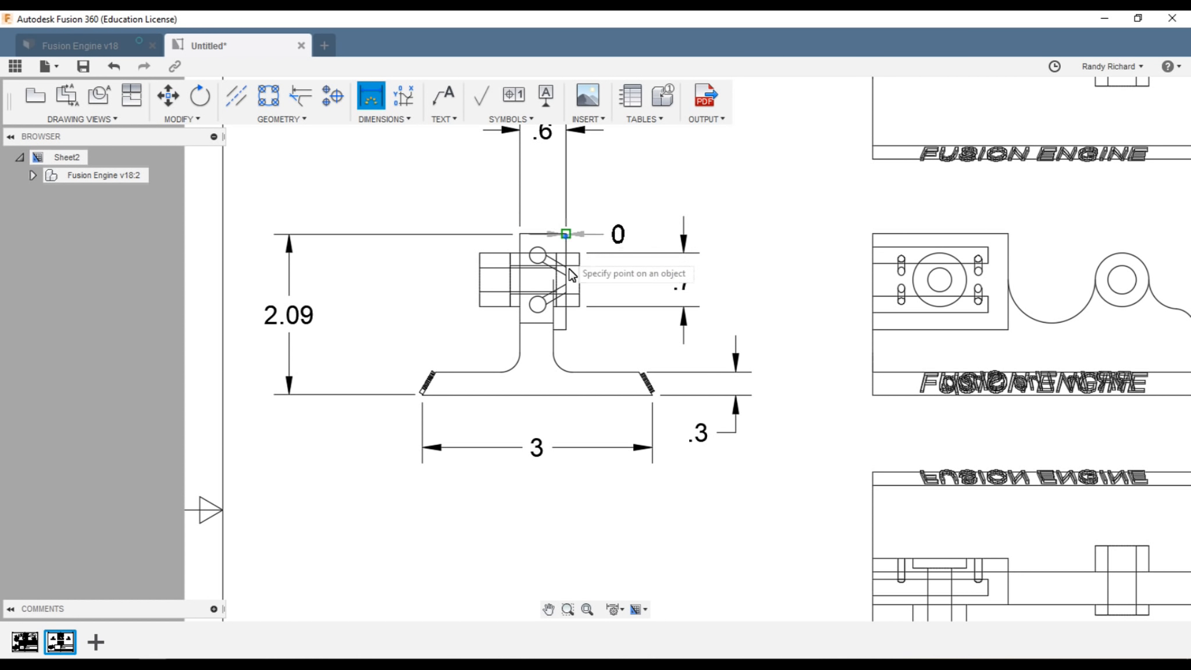
{"action": "left_click", "coordinate": [626, 329]}
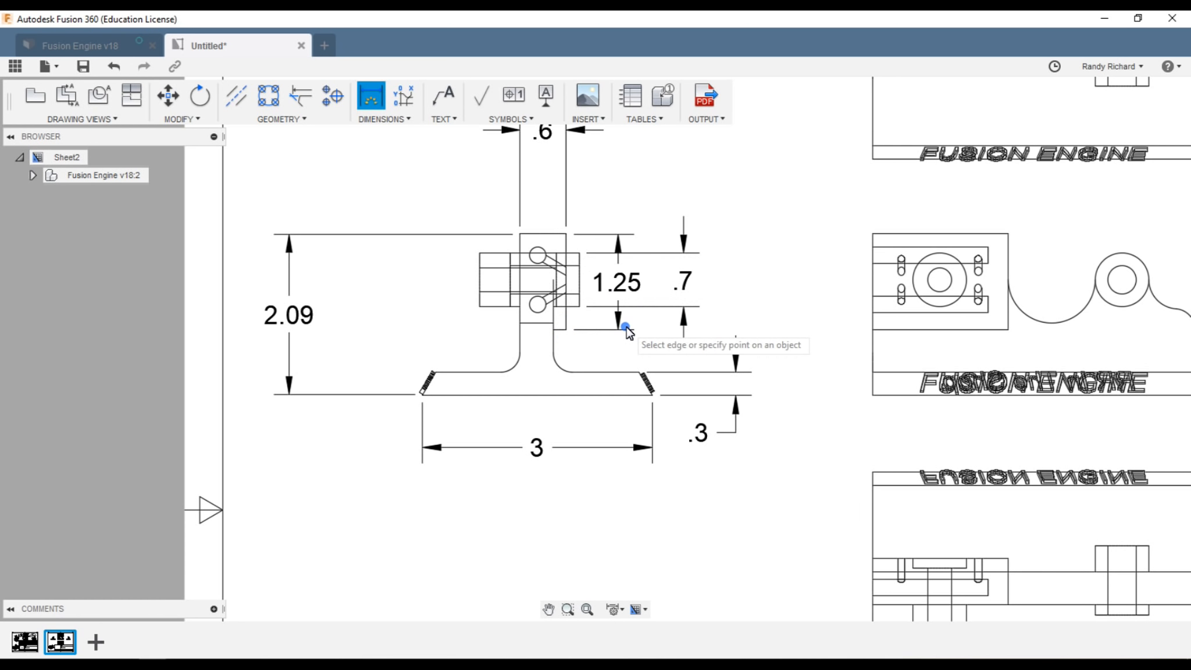
{"action": "left_click", "coordinate": [619, 285]}
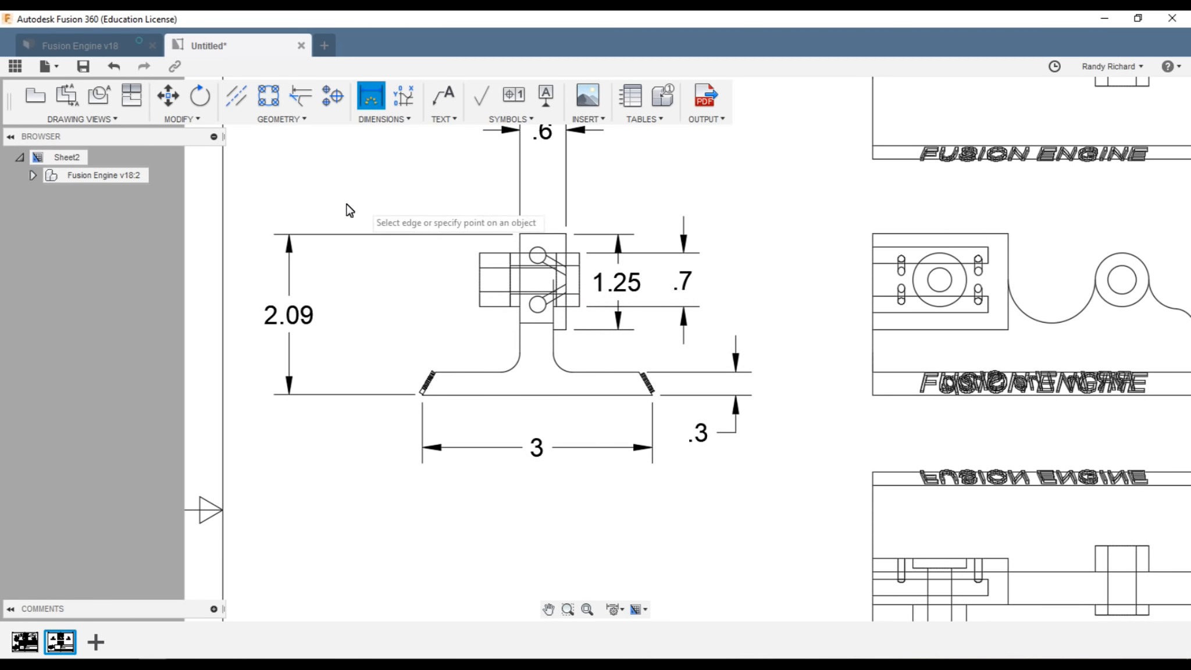
- Add center marks to the upper and lower small holes of the upright block in the left projected view
{"action": "left_click", "coordinate": [333, 96]}
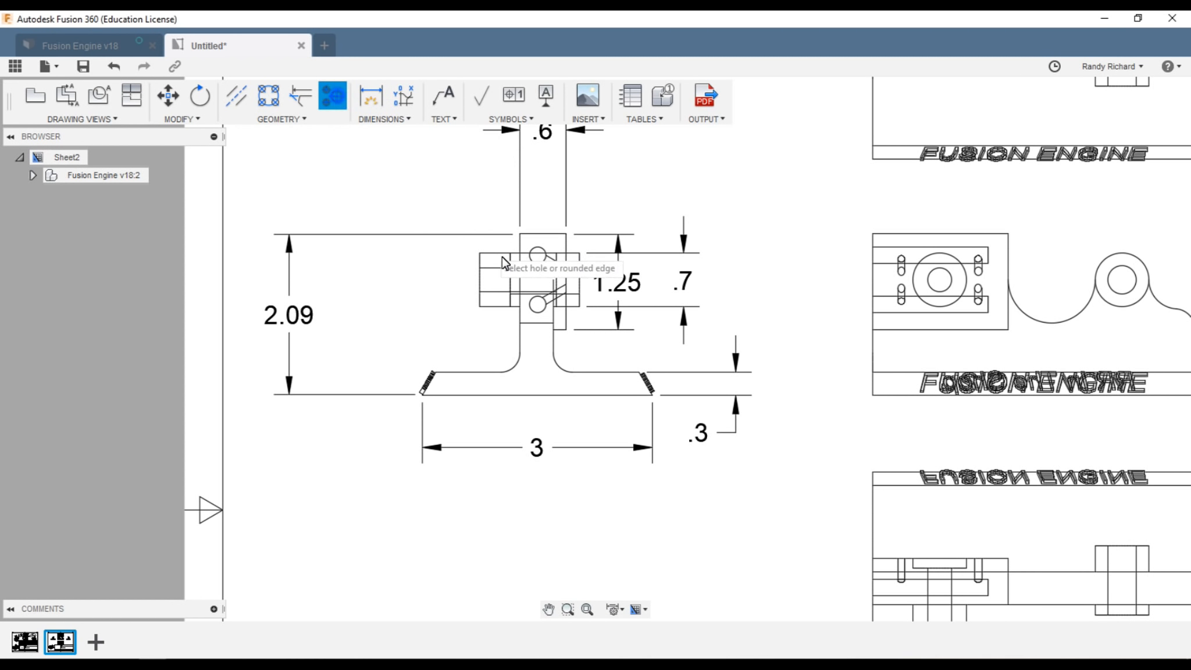
{"action": "left_click", "coordinate": [539, 257]}
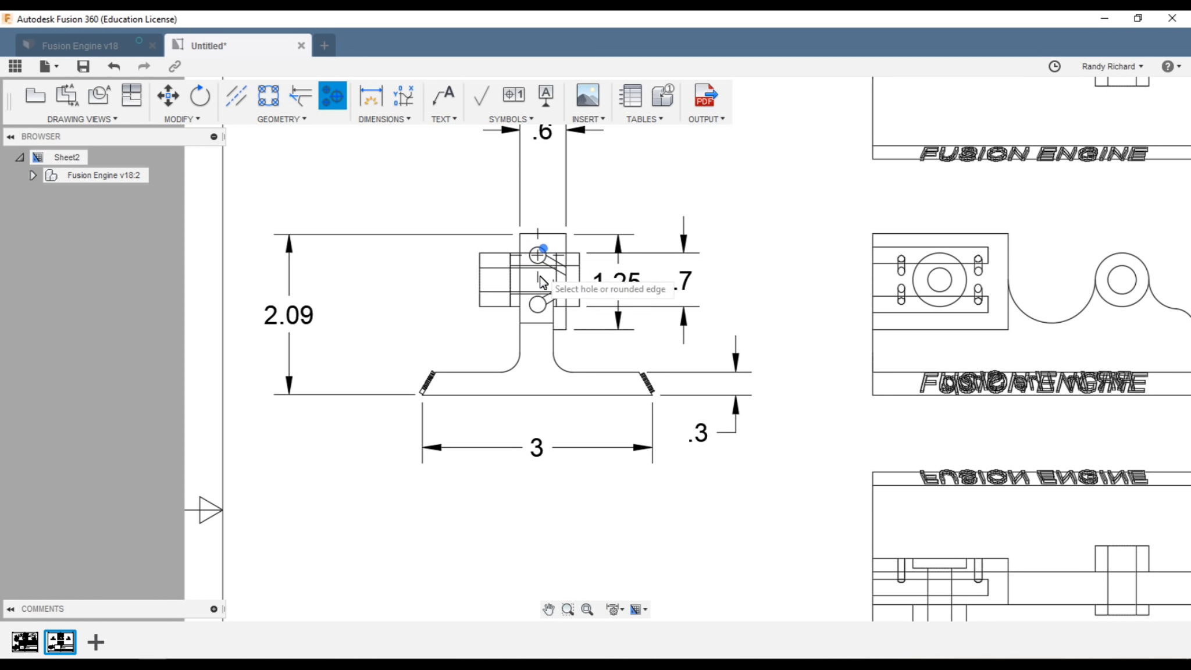
{"action": "left_click", "coordinate": [537, 314]}
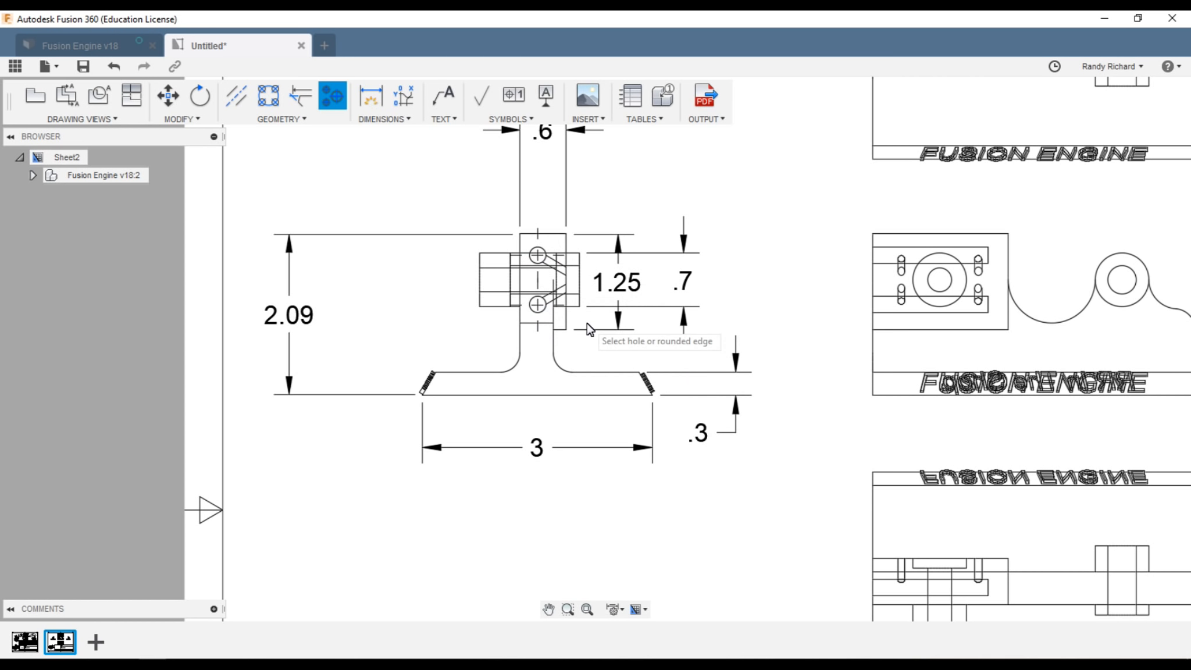
- Dimension the horizontal distance from the upright block's left edge to the upper hole's center, placing it above the left projected view
{"action": "left_click", "coordinate": [370, 96]}
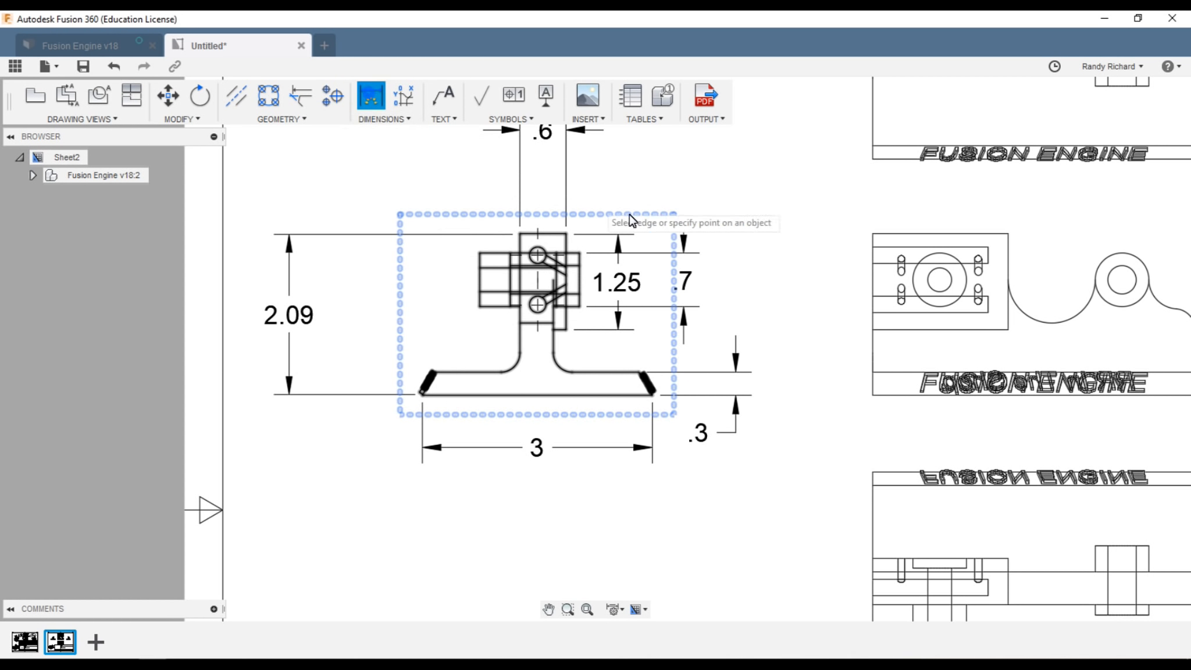
{"action": "left_click", "coordinate": [538, 256]}
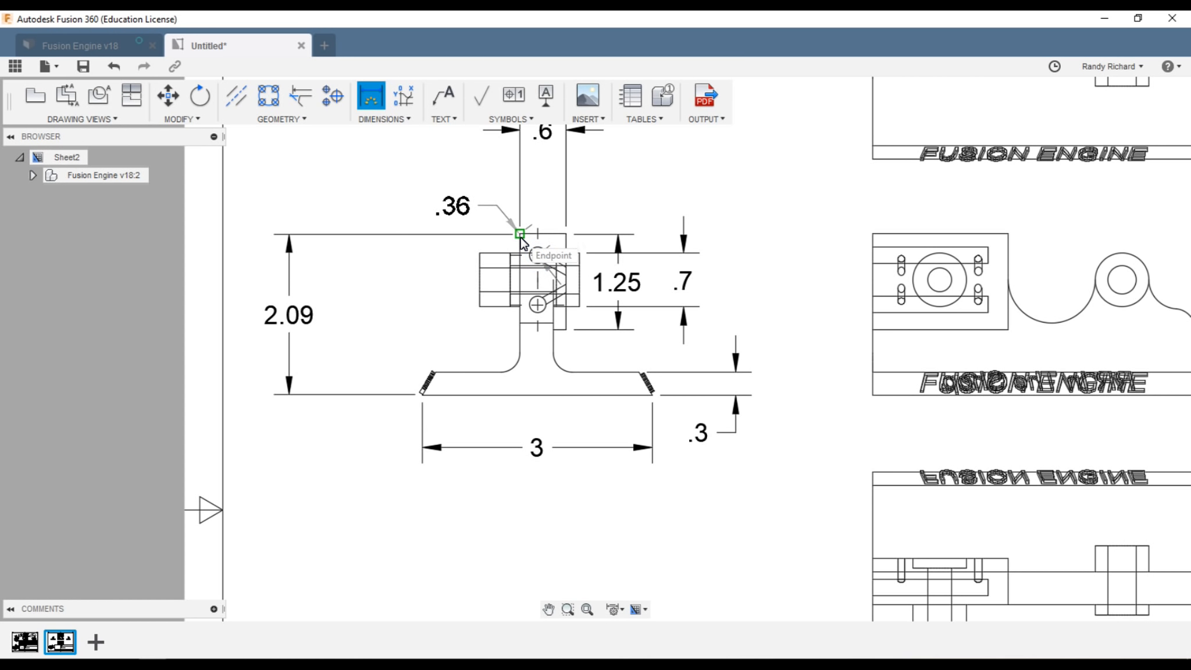
{"action": "left_click", "coordinate": [520, 235]}
{"action": "left_click", "coordinate": [536, 178]}
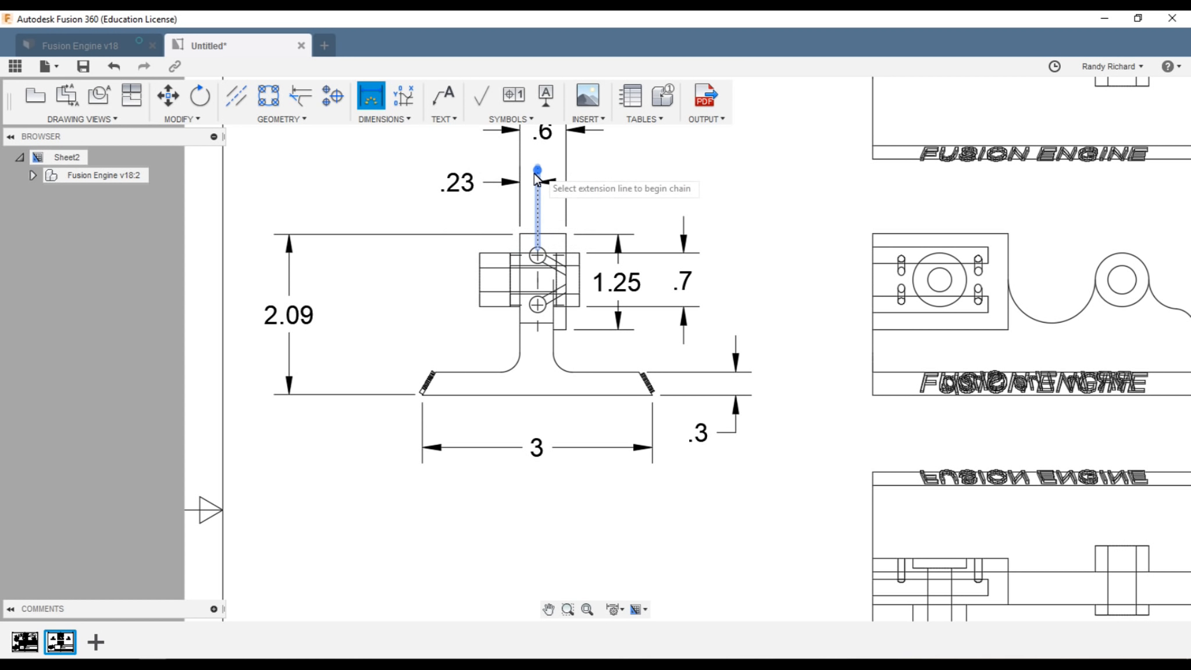
- Add datum identifier A above the left projected view, attached along the line of the upright block's left edge
{"action": "left_click", "coordinate": [549, 94]}
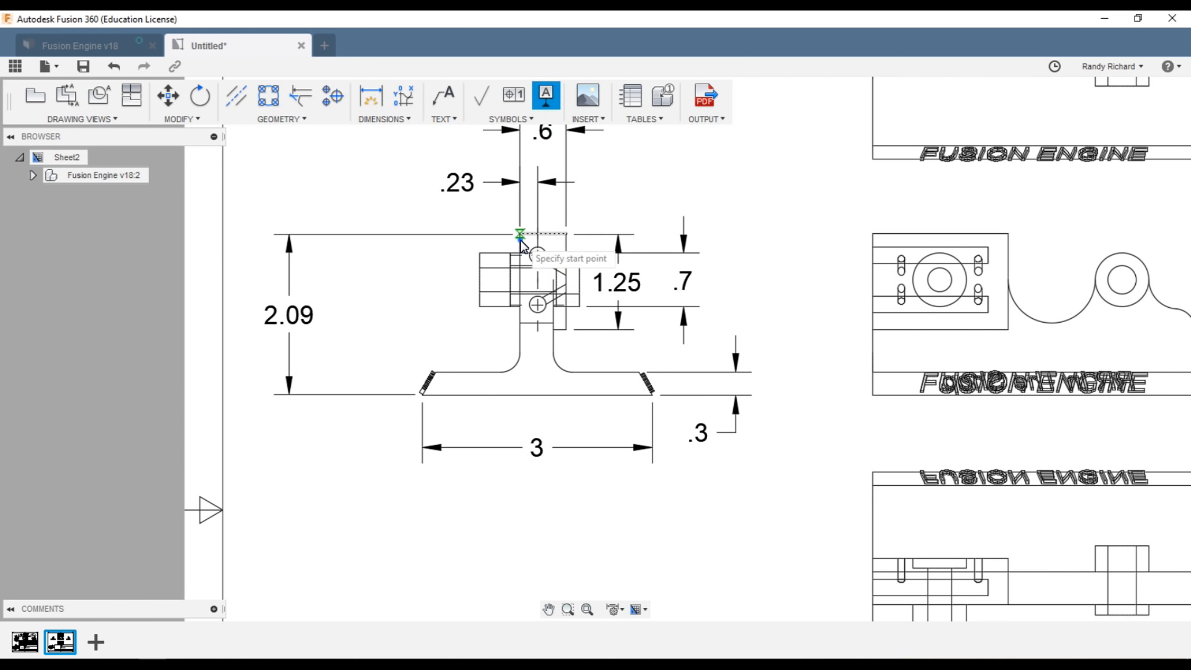
{"action": "scroll", "coordinate": [506, 169], "scroll_direction": "down", "scroll_amount": 5}
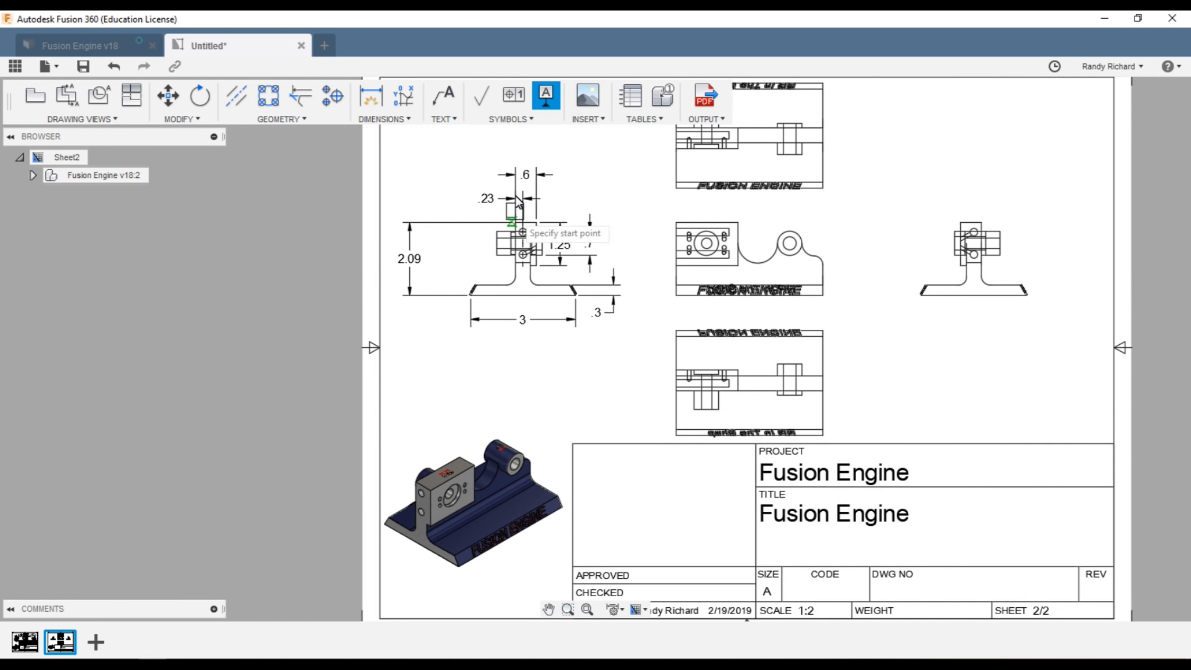
{"action": "scroll", "coordinate": [515, 148], "scroll_direction": "down", "scroll_amount": 3}
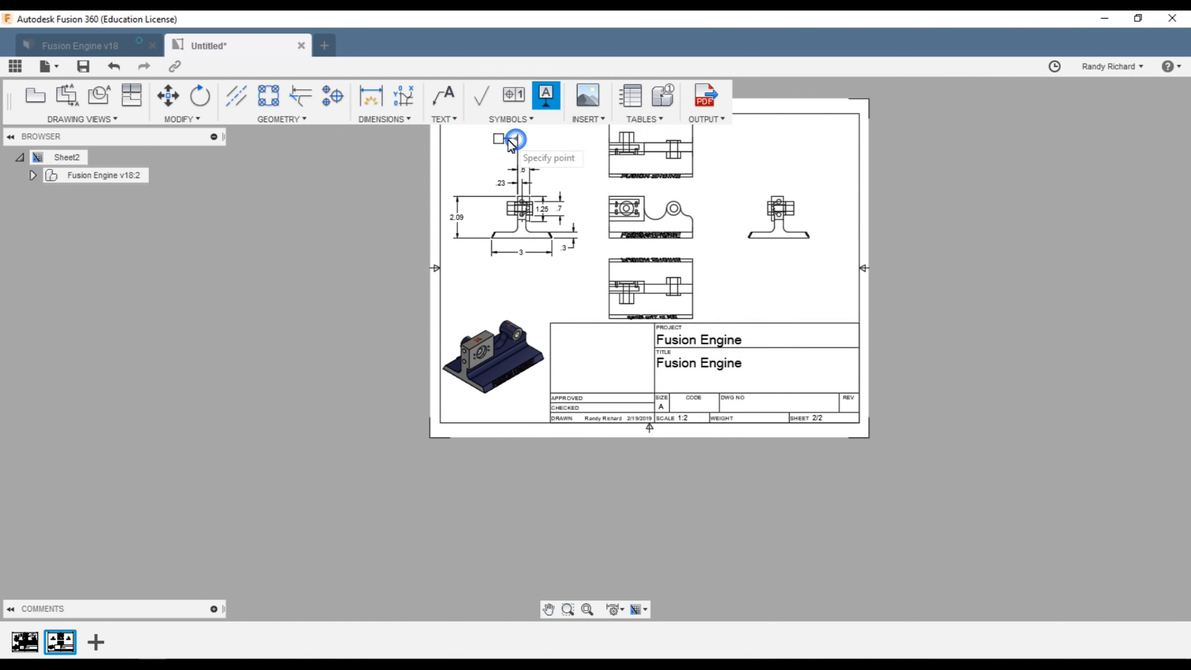
{"action": "left_click", "coordinate": [509, 144]}
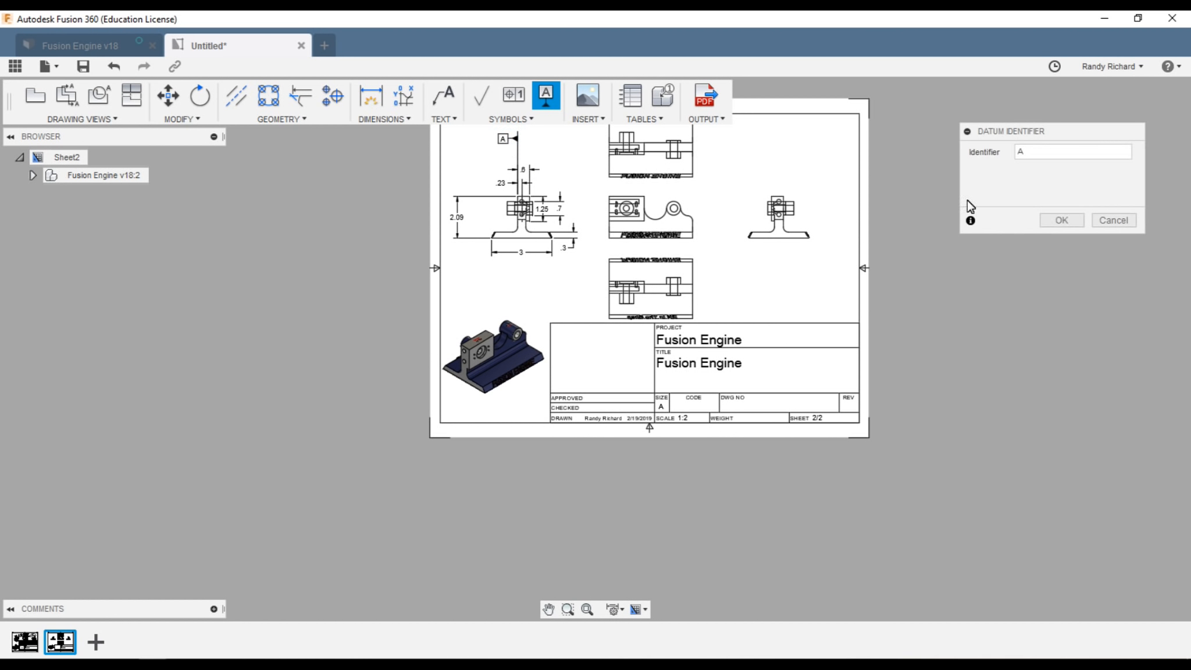
{"action": "left_click", "coordinate": [1062, 220]}
- Dimension the vertical spacing between the two small hole centers, placing it left of the left projected view inside the overall height dimension
{"action": "scroll", "coordinate": [625, 290], "scroll_direction": "up", "scroll_amount": 2}
{"action": "scroll", "coordinate": [625, 291], "scroll_direction": "down", "scroll_amount": 4}
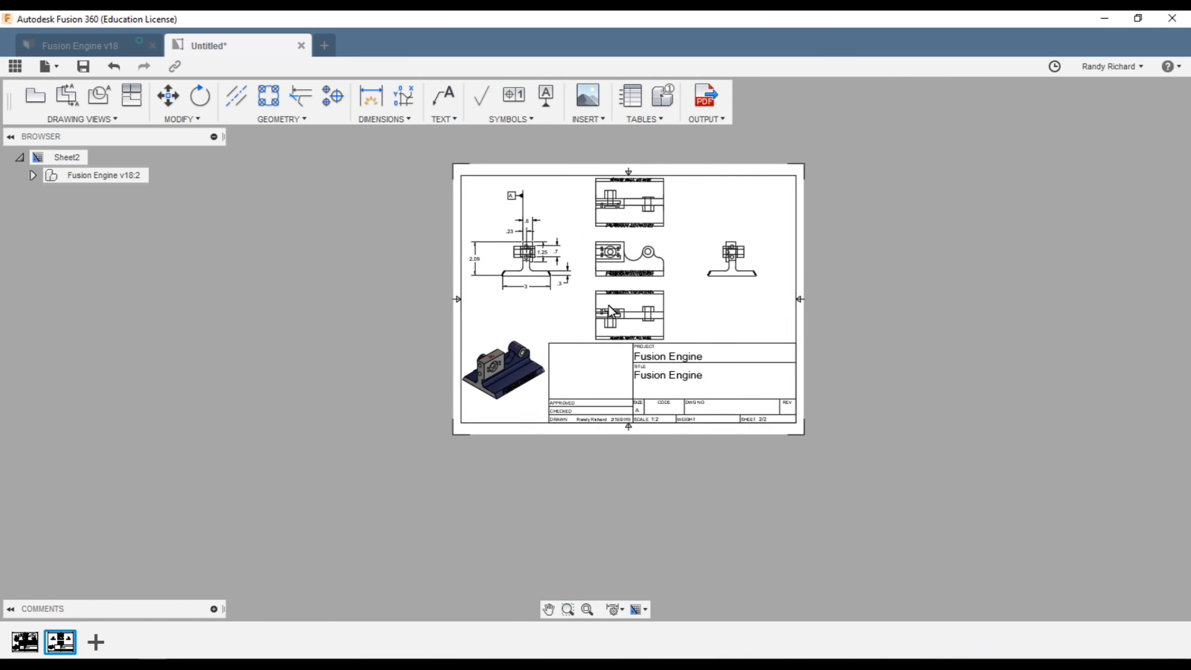
{"action": "scroll", "coordinate": [577, 145], "scroll_direction": "up", "scroll_amount": 1}
{"action": "scroll", "coordinate": [532, 213], "scroll_direction": "up", "scroll_amount": 1}
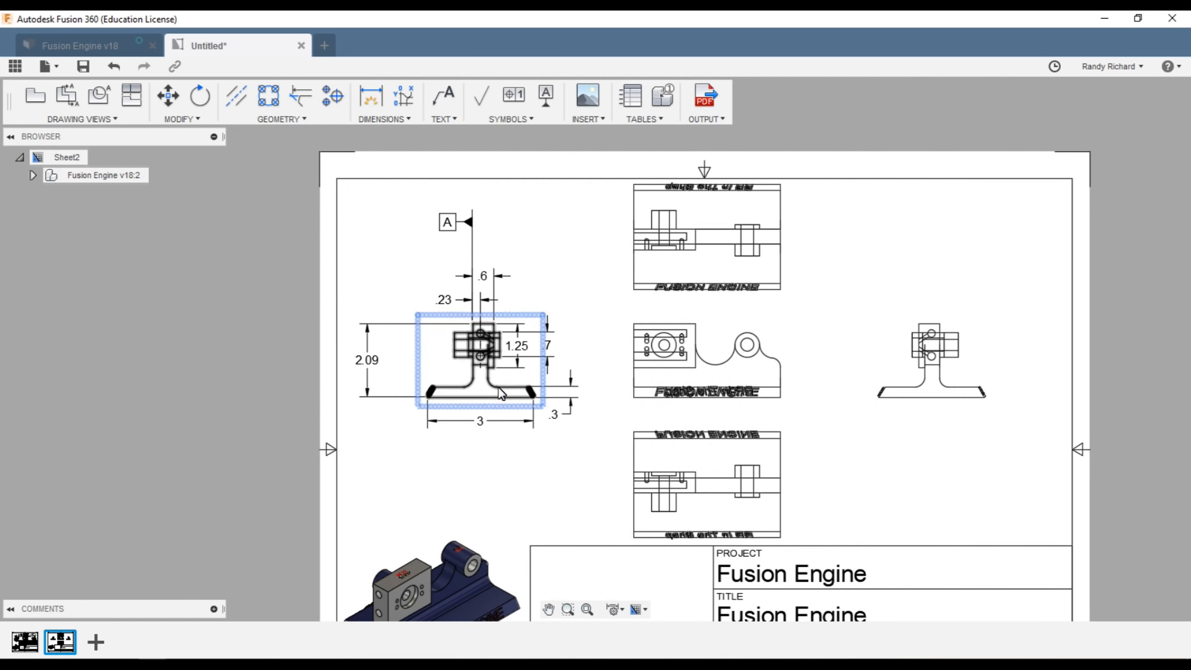
{"action": "scroll", "coordinate": [494, 375], "scroll_direction": "up", "scroll_amount": 2}
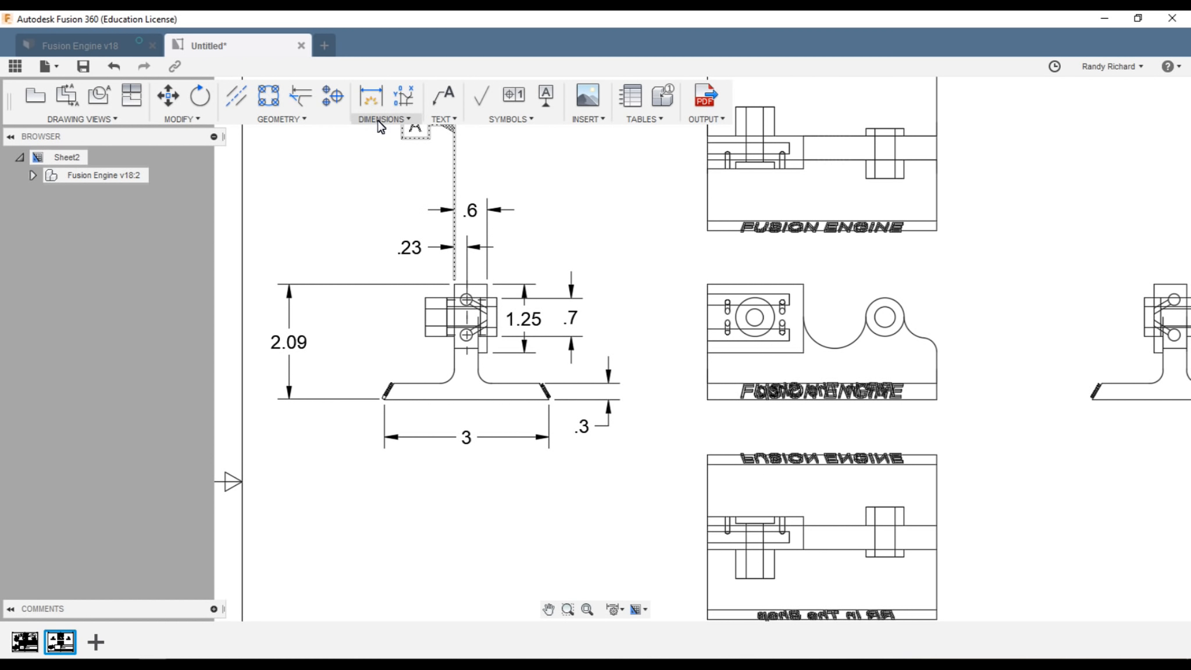
{"action": "left_click", "coordinate": [370, 94]}
{"action": "left_click", "coordinate": [467, 336]}
{"action": "left_click", "coordinate": [466, 299]}
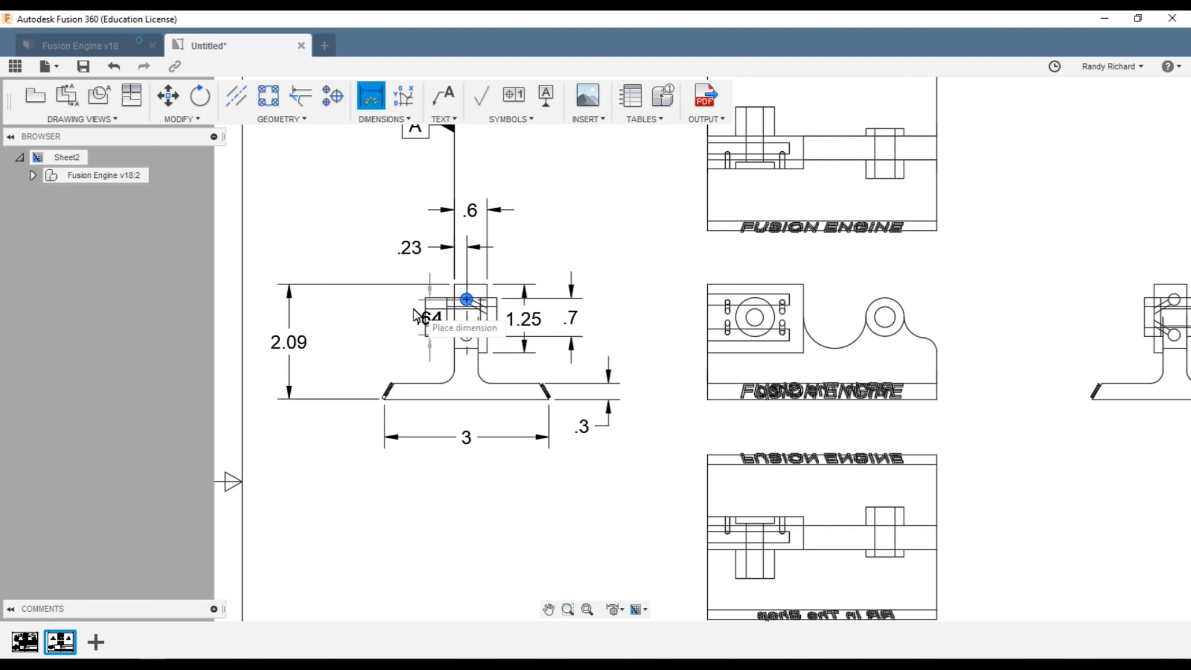
{"action": "left_click", "coordinate": [354, 311]}
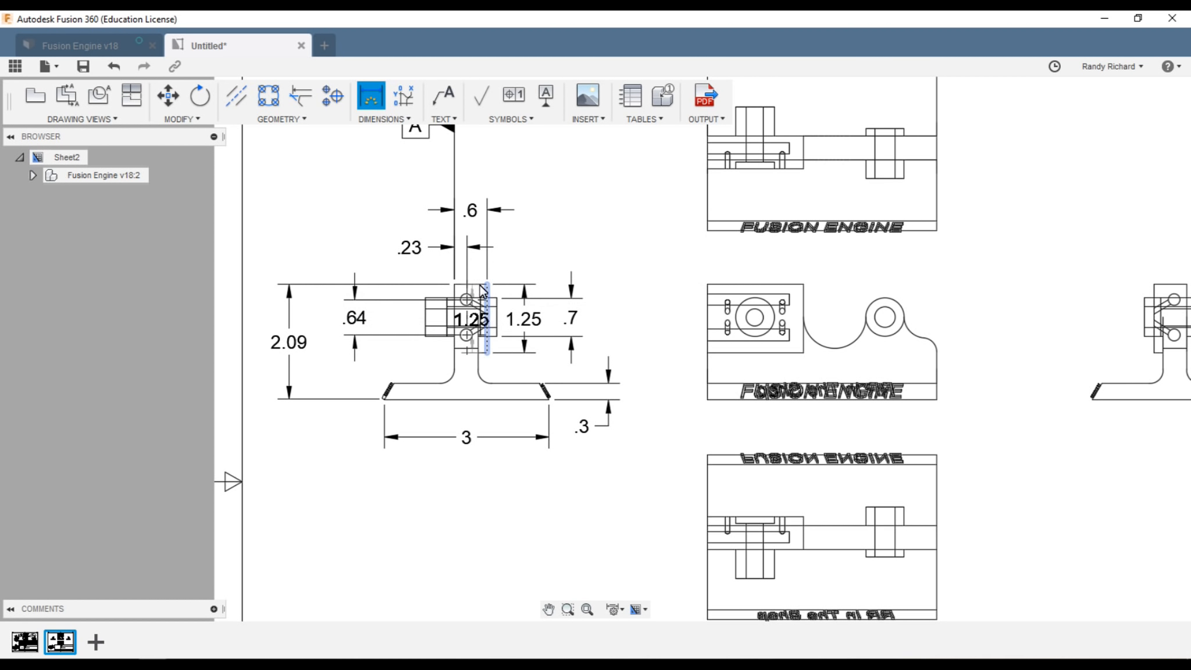
{"action": "left_click", "coordinate": [454, 284]}
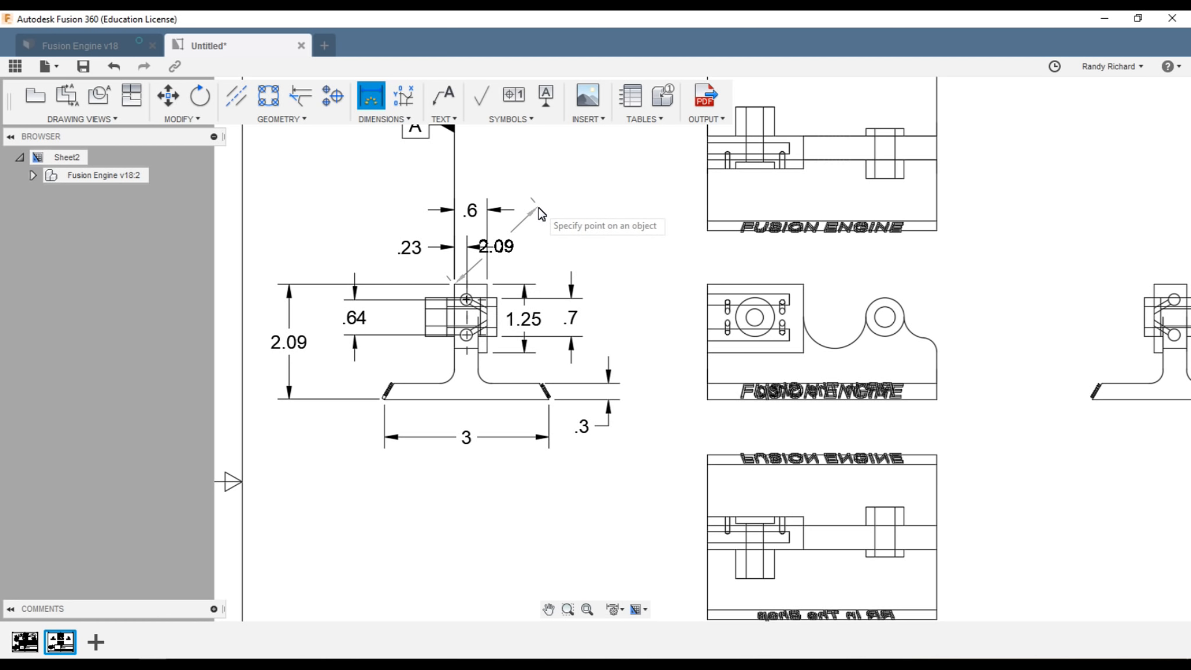
{"action": "key", "text": "Escape"}
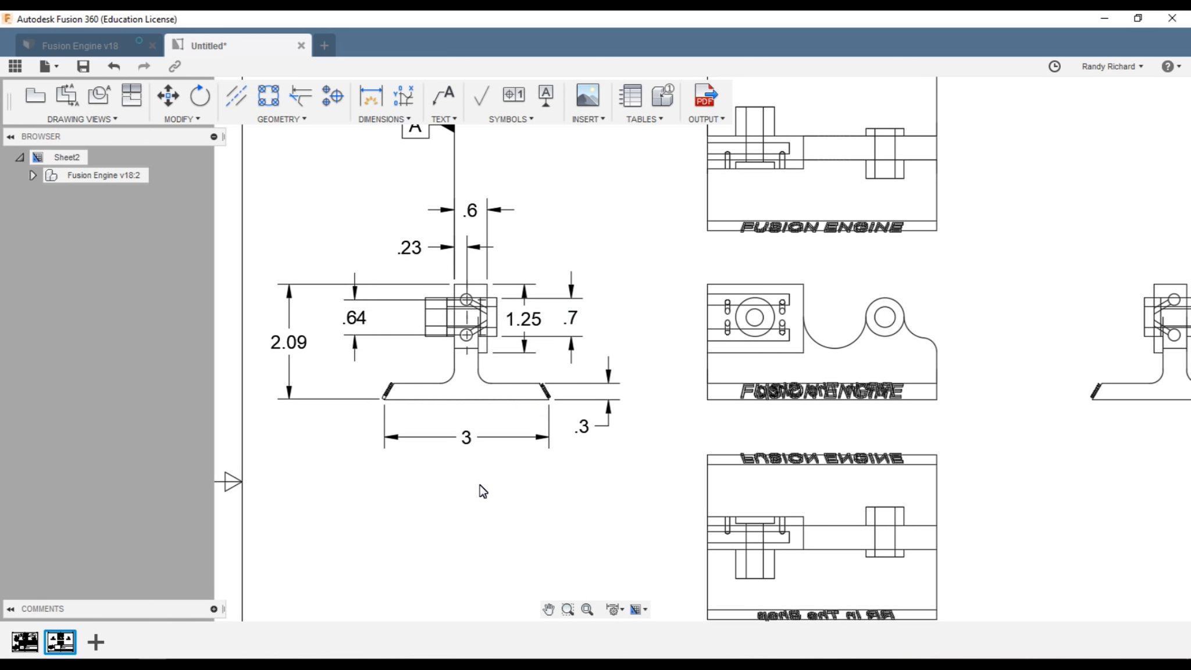
- Try to add an angular dimension between the upper angled passage and the upright block's right edge in the left projected view
{"action": "scroll", "coordinate": [450, 453], "scroll_direction": "up", "scroll_amount": 2}
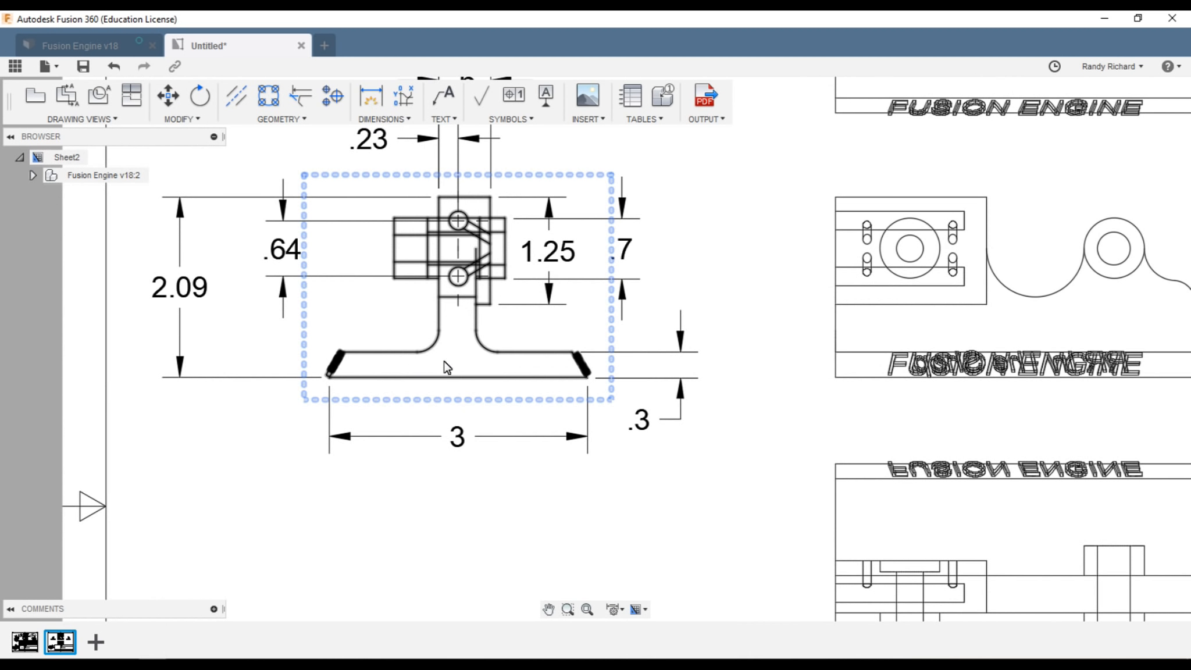
{"action": "scroll", "coordinate": [427, 350], "scroll_direction": "down", "scroll_amount": 1}
{"action": "scroll", "coordinate": [448, 309], "scroll_direction": "up", "scroll_amount": 2}
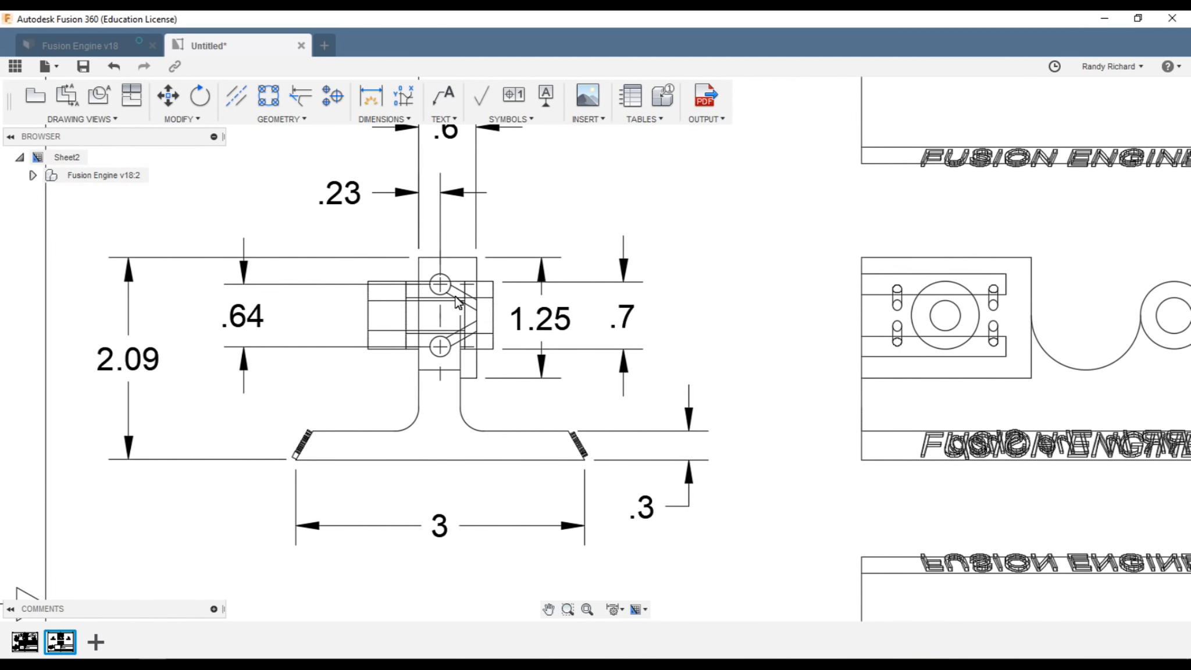
{"action": "scroll", "coordinate": [455, 306], "scroll_direction": "up", "scroll_amount": 2}
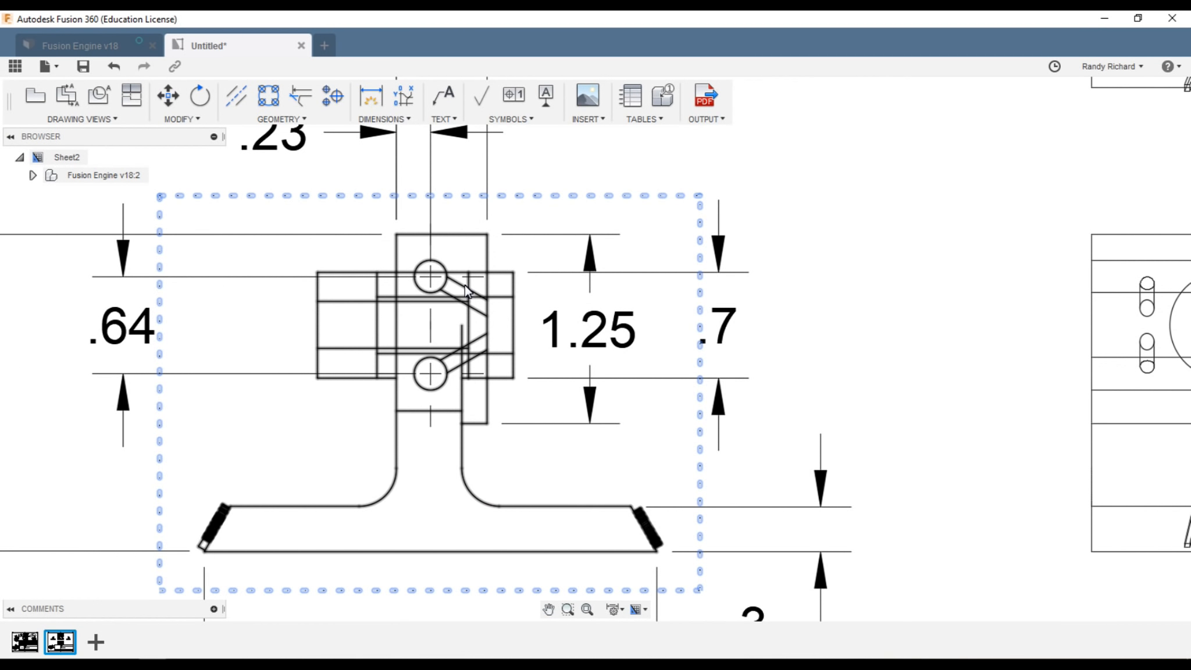
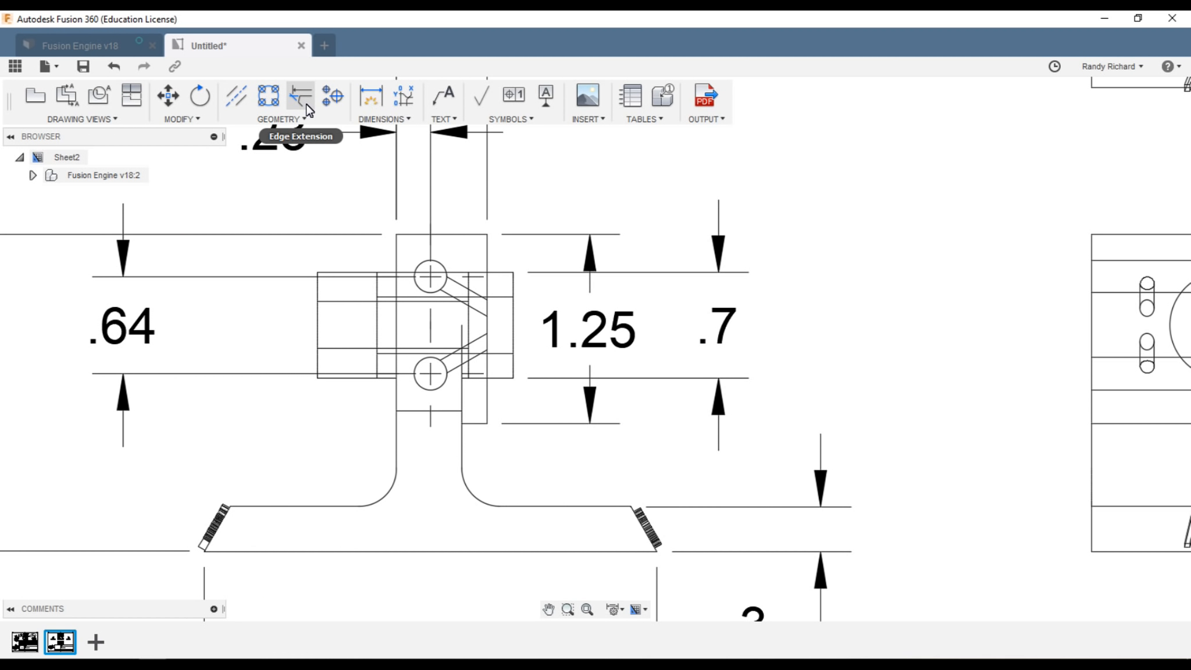
{"action": "left_click", "coordinate": [383, 119]}
{"action": "left_click", "coordinate": [381, 209]}
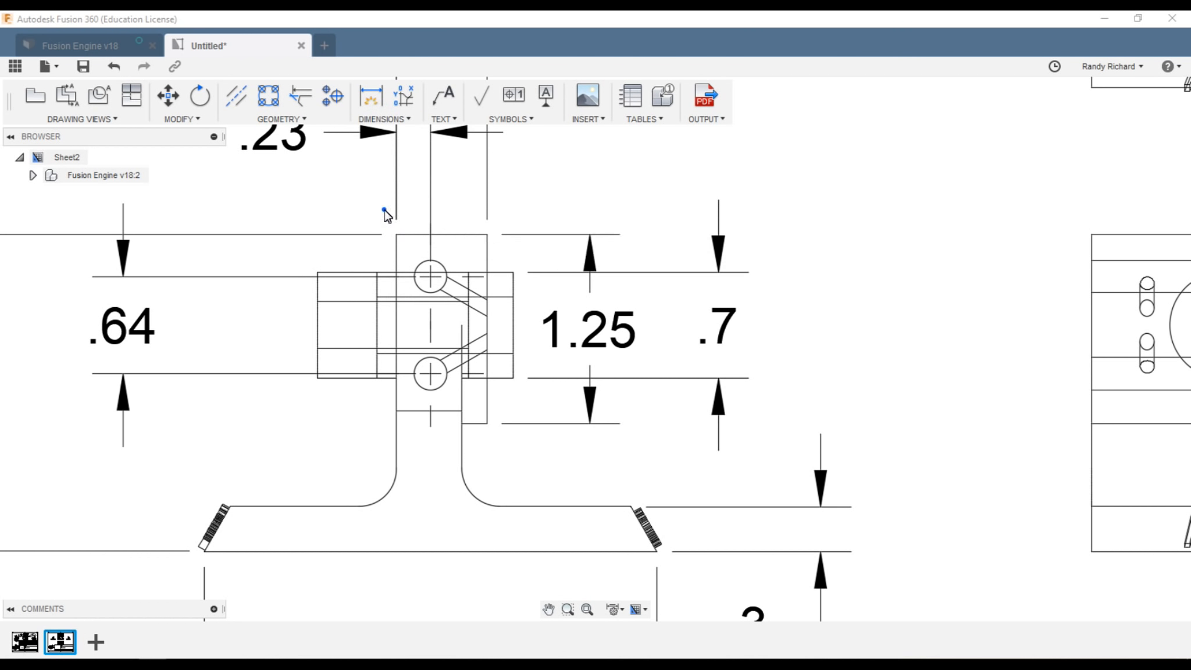
{"action": "left_click", "coordinate": [474, 292]}
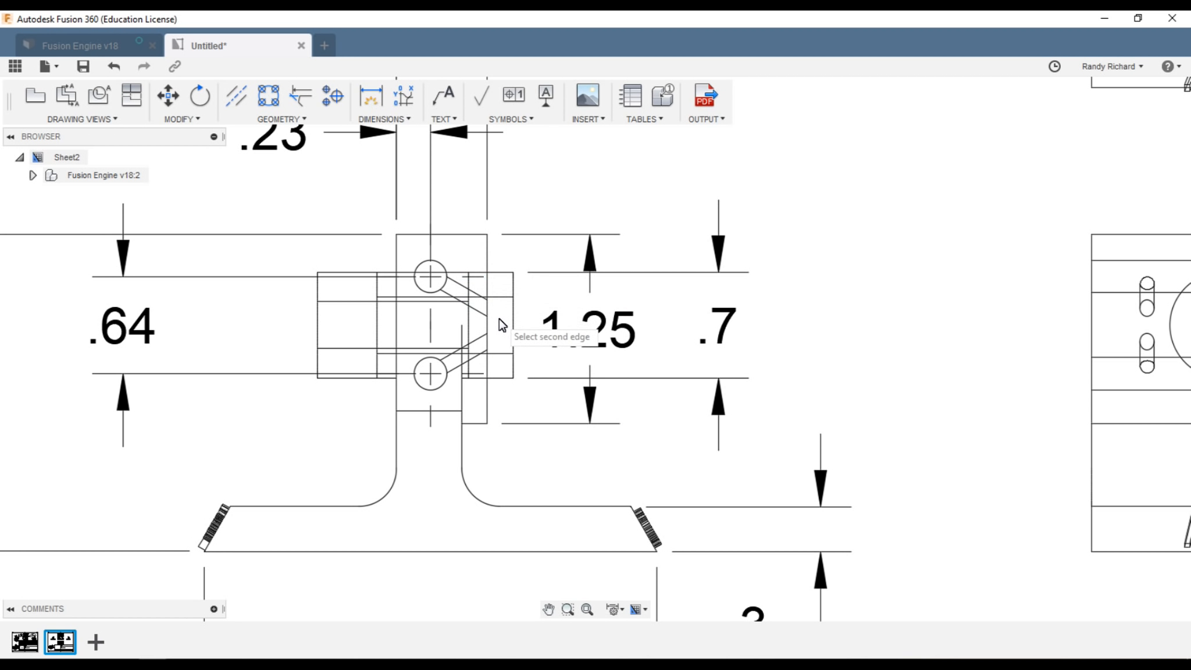
{"action": "left_click", "coordinate": [487, 256]}
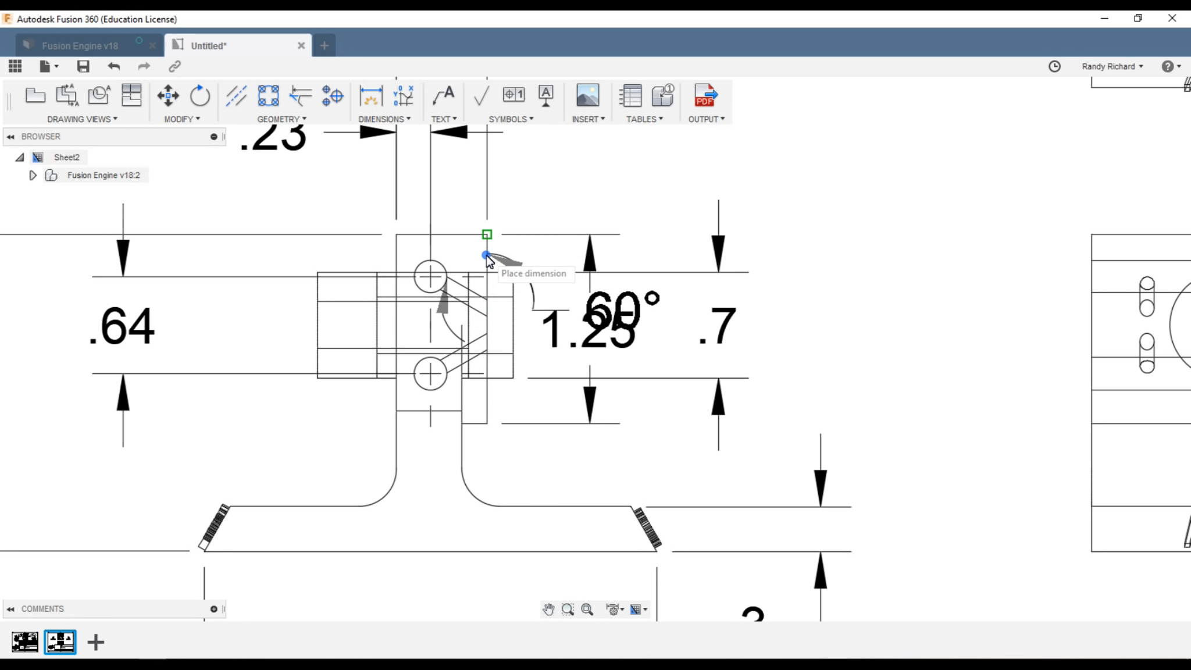
{"action": "scroll", "coordinate": [490, 262], "scroll_direction": "down", "scroll_amount": 5}
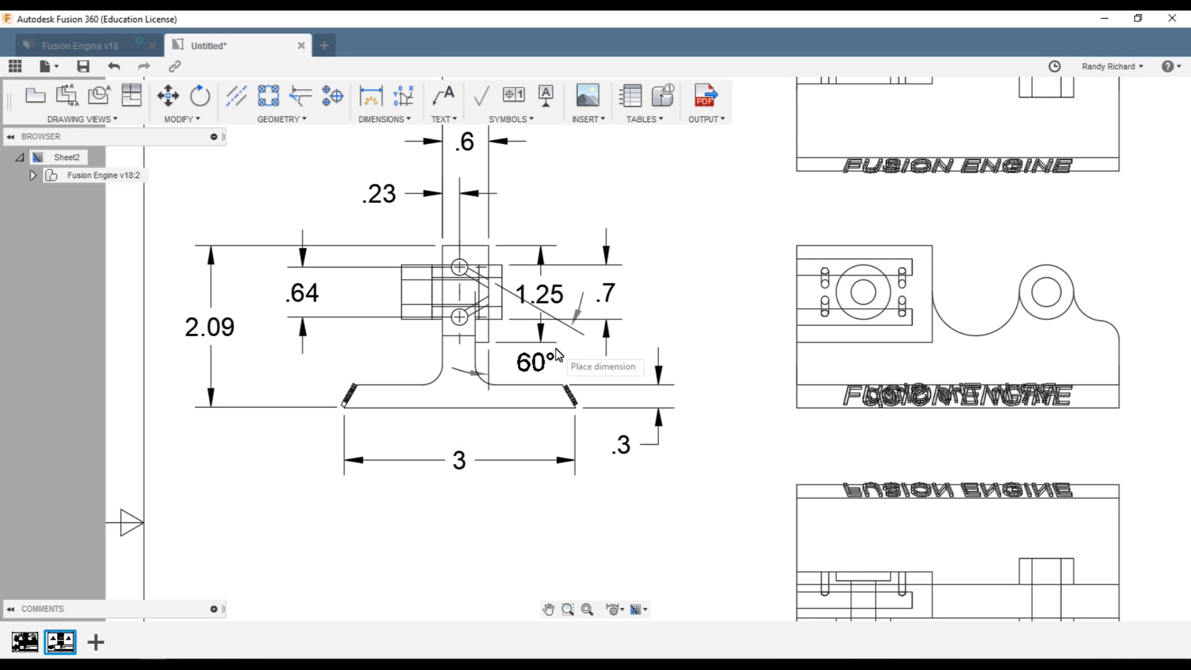
{"action": "key", "text": "Escape"}
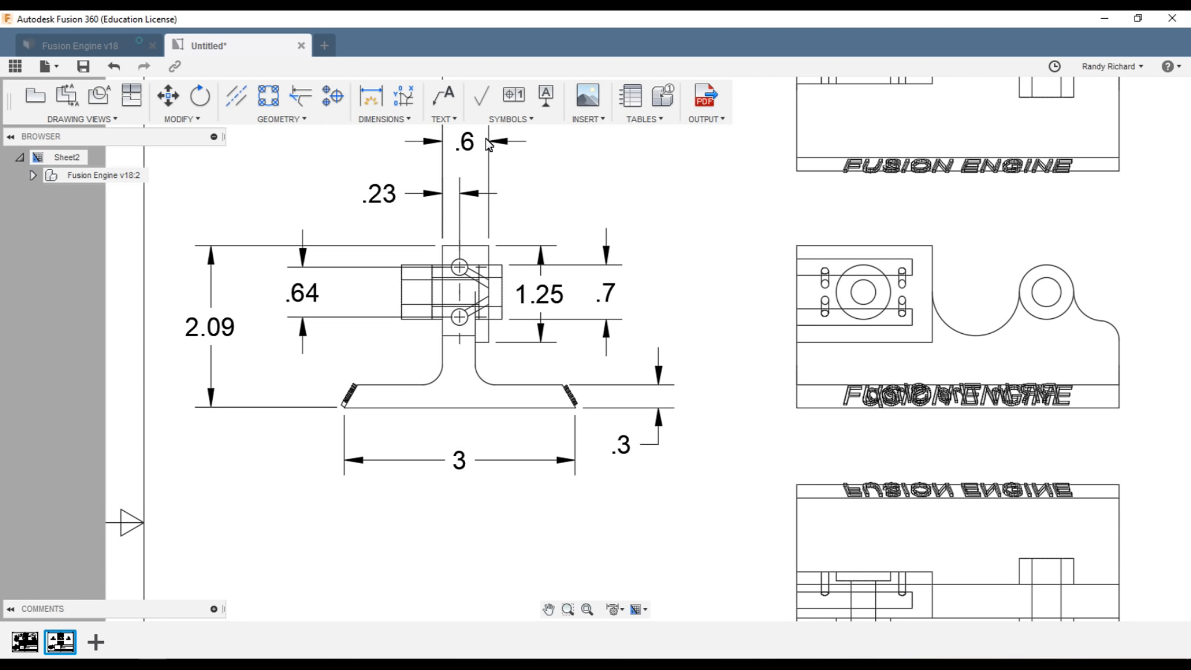
- Try to add an angular dimension between the upper and lower angled passages in the left projected view
{"action": "left_click", "coordinate": [384, 118]}
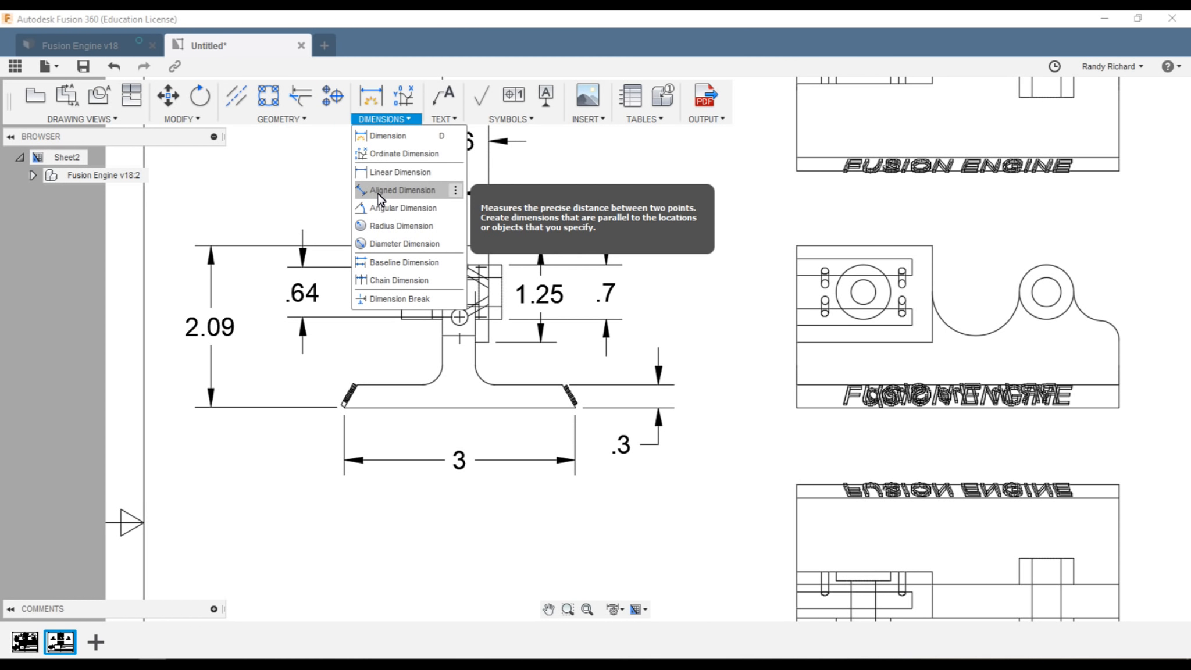
{"action": "left_click", "coordinate": [382, 208]}
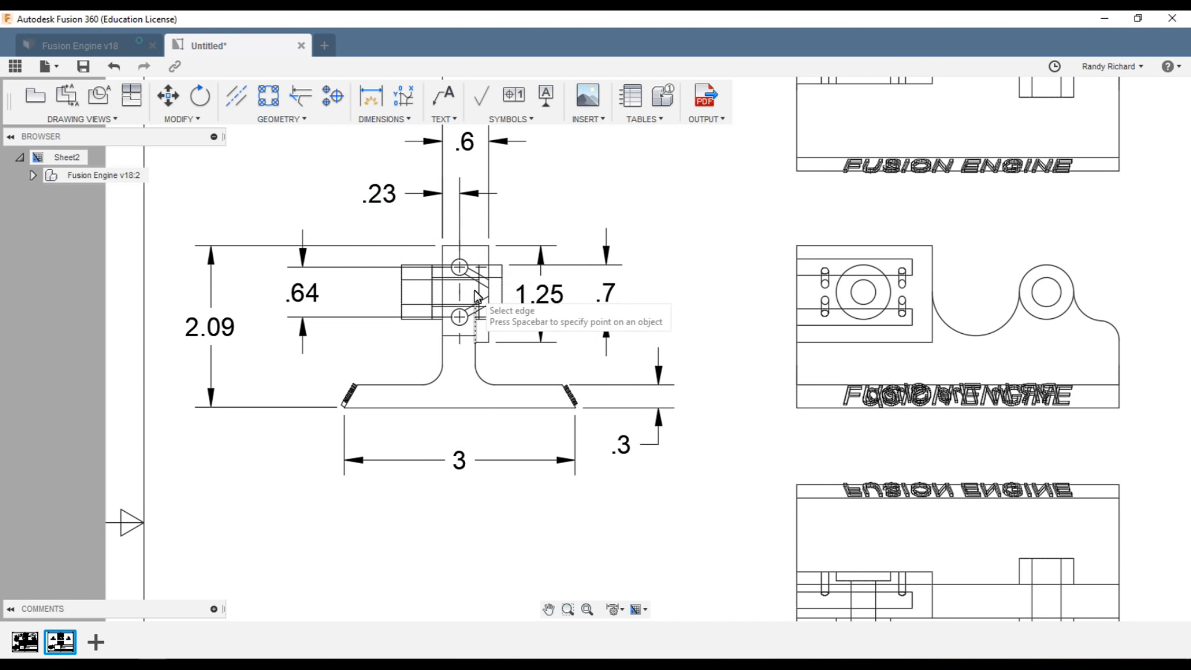
{"action": "scroll", "coordinate": [485, 293], "scroll_direction": "up", "scroll_amount": 3}
{"action": "scroll", "coordinate": [485, 295], "scroll_direction": "up", "scroll_amount": 1}
{"action": "left_click", "coordinate": [486, 276]}
{"action": "left_click", "coordinate": [483, 309]}
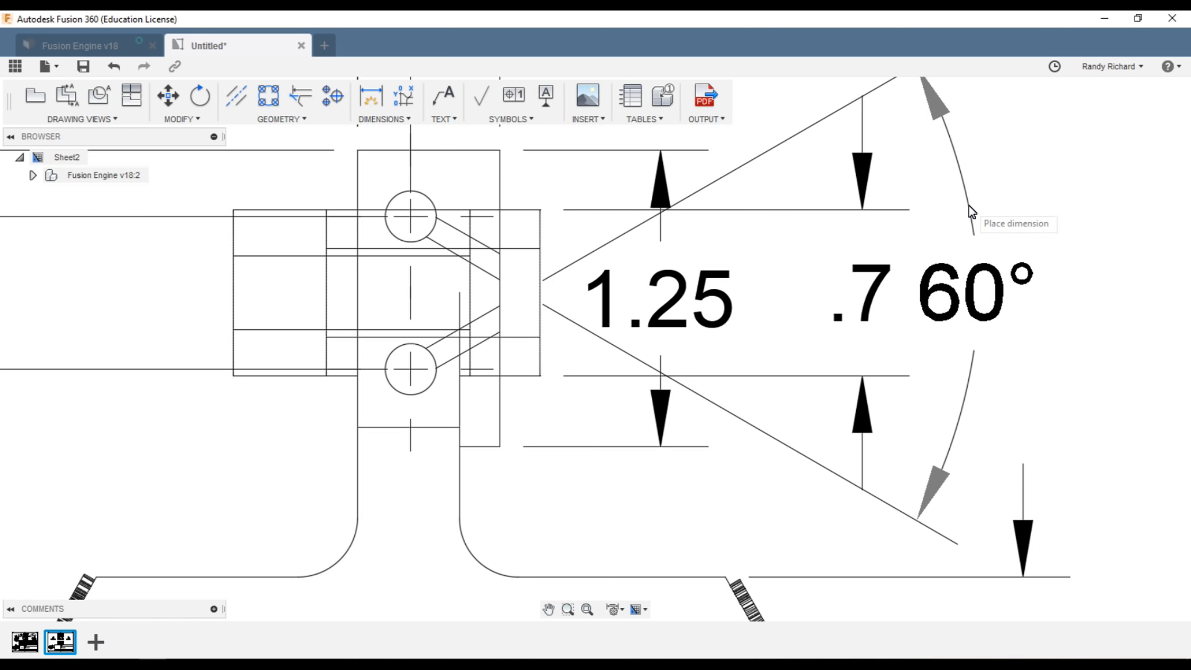
{"action": "key", "text": "Escape"}
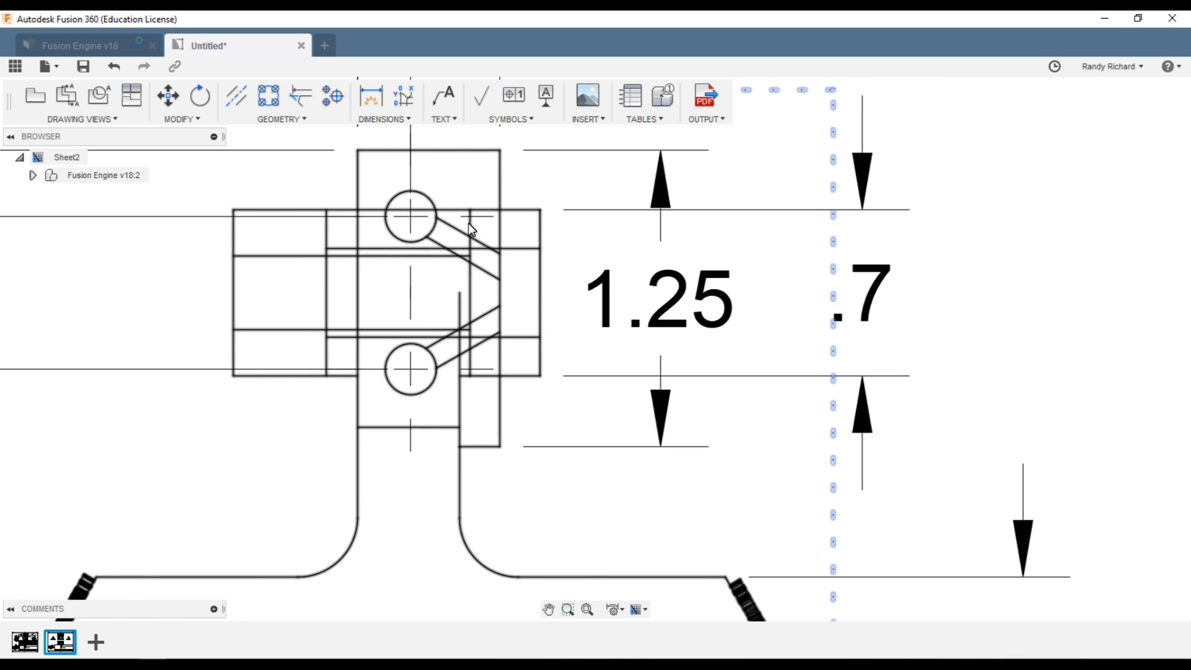
- Add a centerline midway between the two edges of the upper angled passage in the left projected view
{"action": "left_click", "coordinate": [233, 96]}
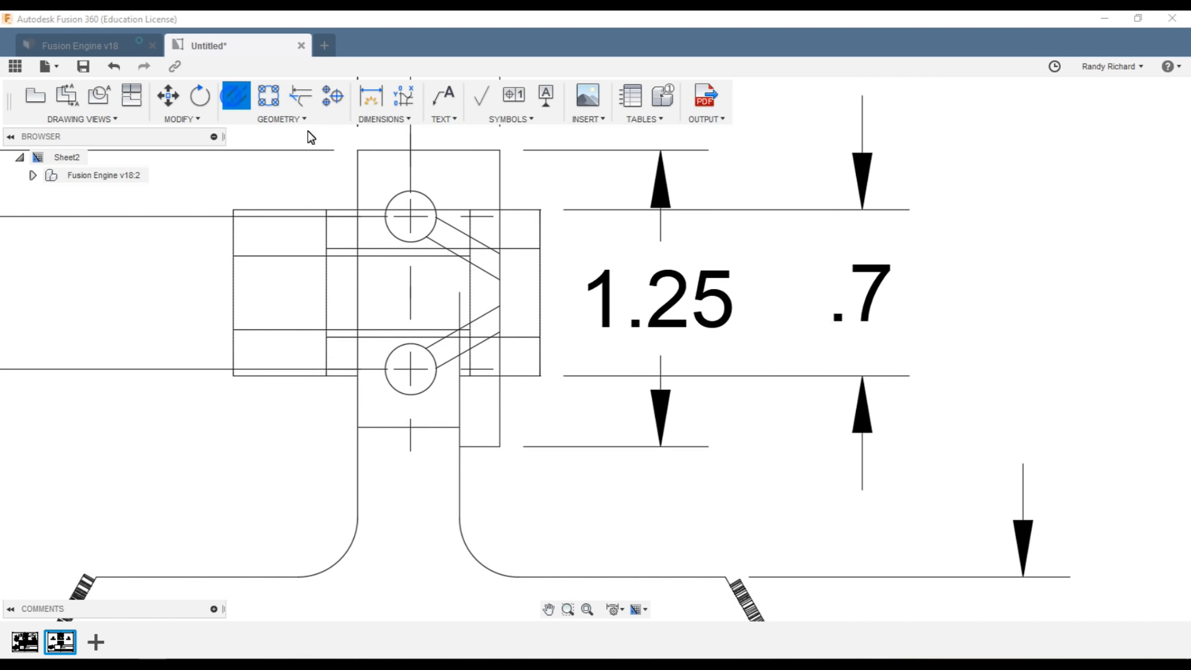
{"action": "left_click", "coordinate": [450, 253]}
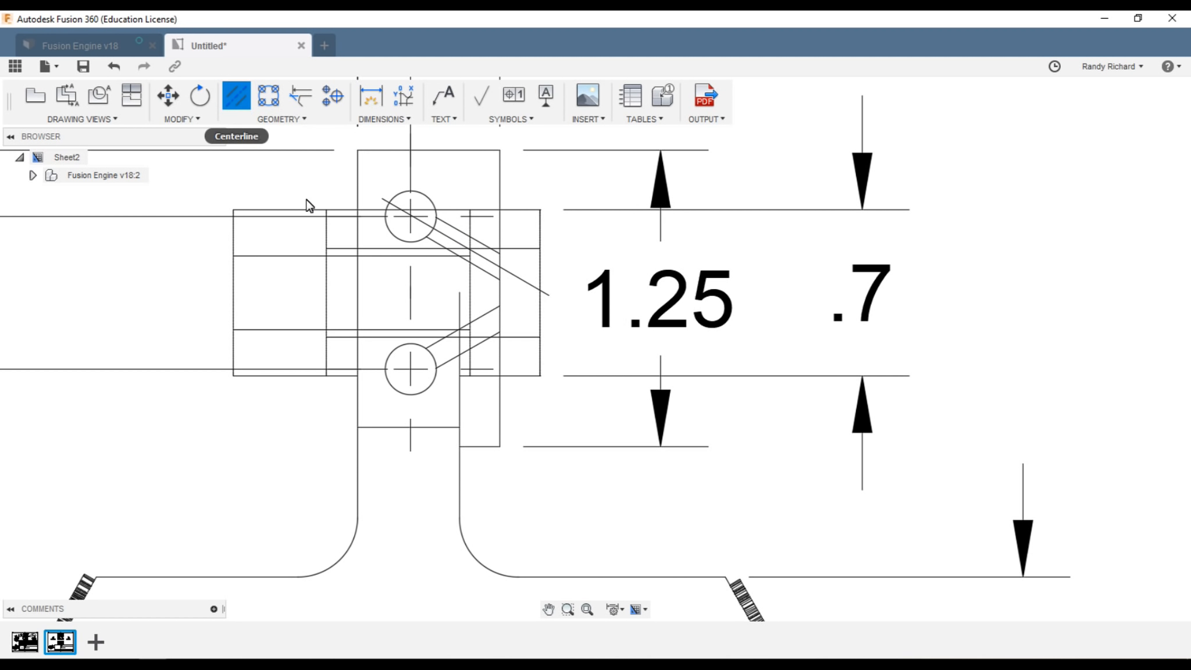
- Add a centerline midway between the two edges of the lower angled passage in the left projected view
{"action": "left_click", "coordinate": [485, 340]}
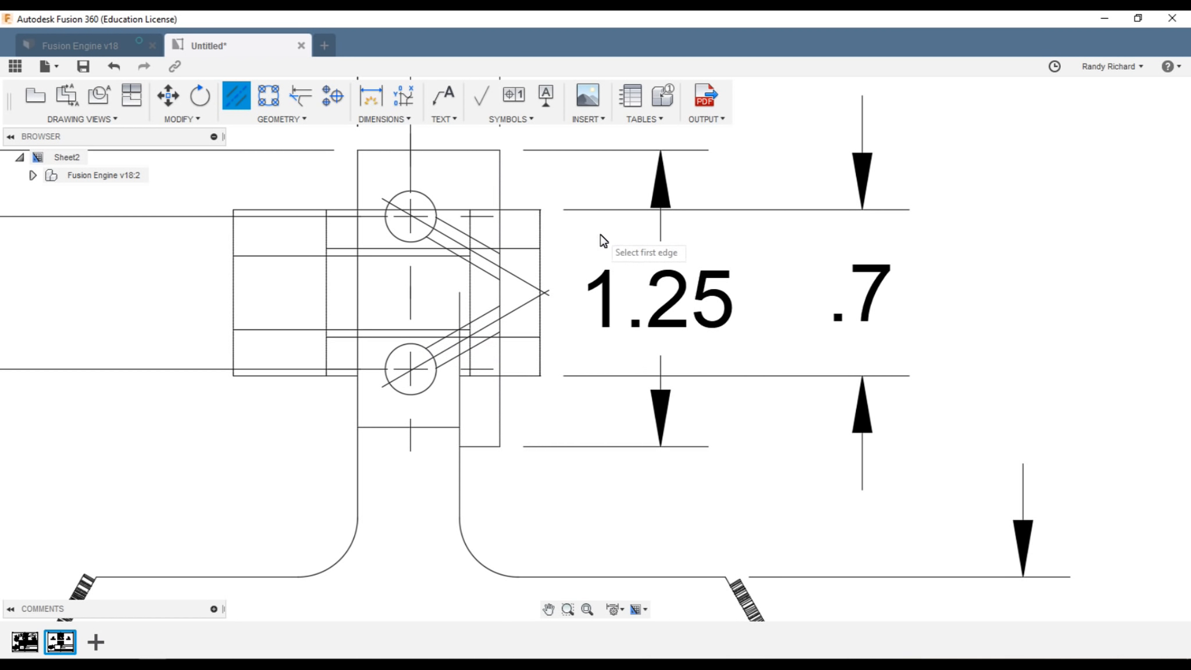
{"action": "key", "text": "Escape"}
{"action": "left_click", "coordinate": [373, 96]}
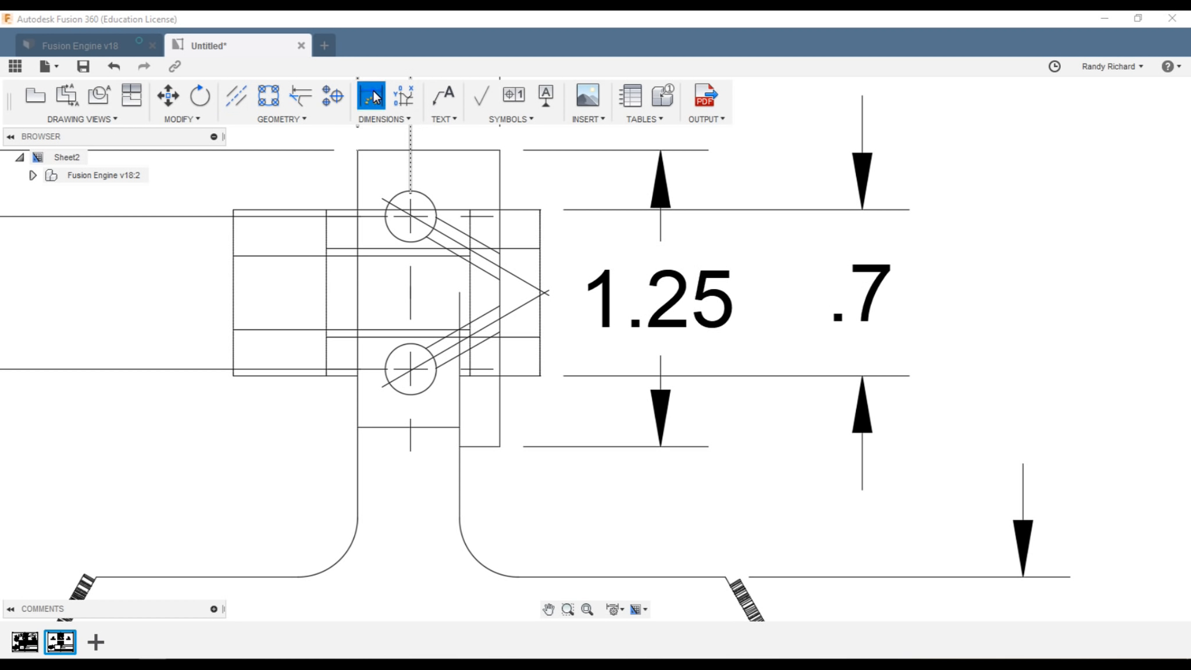
{"action": "left_click", "coordinate": [389, 119]}
{"action": "left_click", "coordinate": [387, 170]}
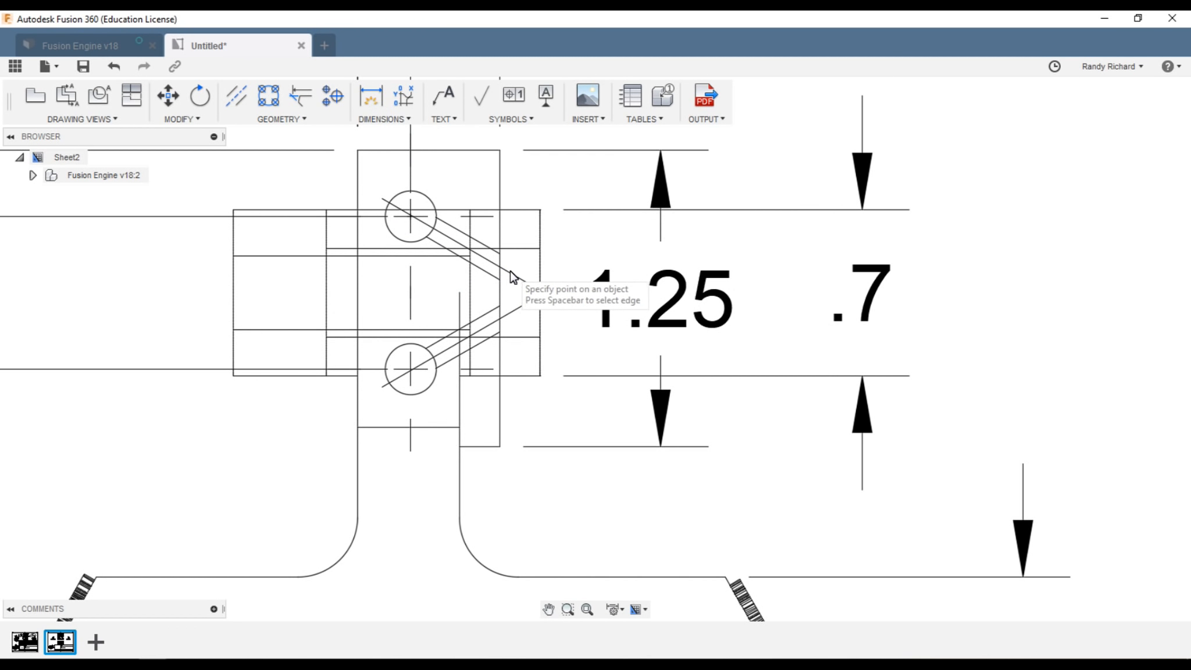
{"action": "scroll", "coordinate": [502, 273], "scroll_direction": "up", "scroll_amount": 5}
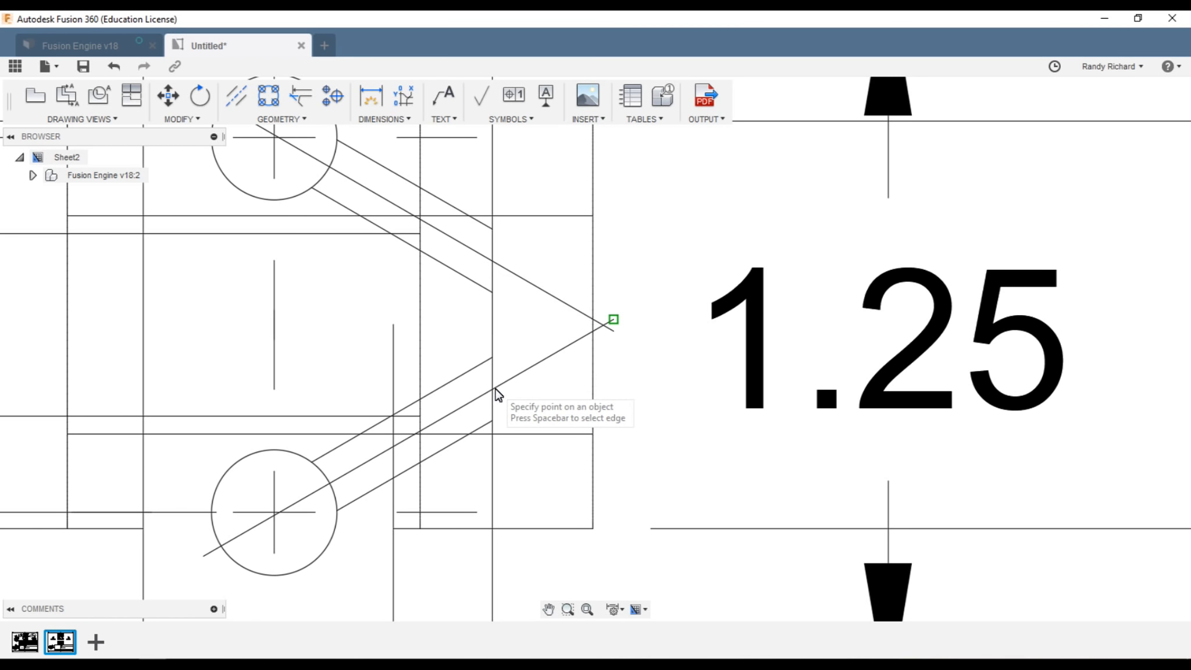
{"action": "scroll", "coordinate": [576, 305], "scroll_direction": "down", "scroll_amount": 5}
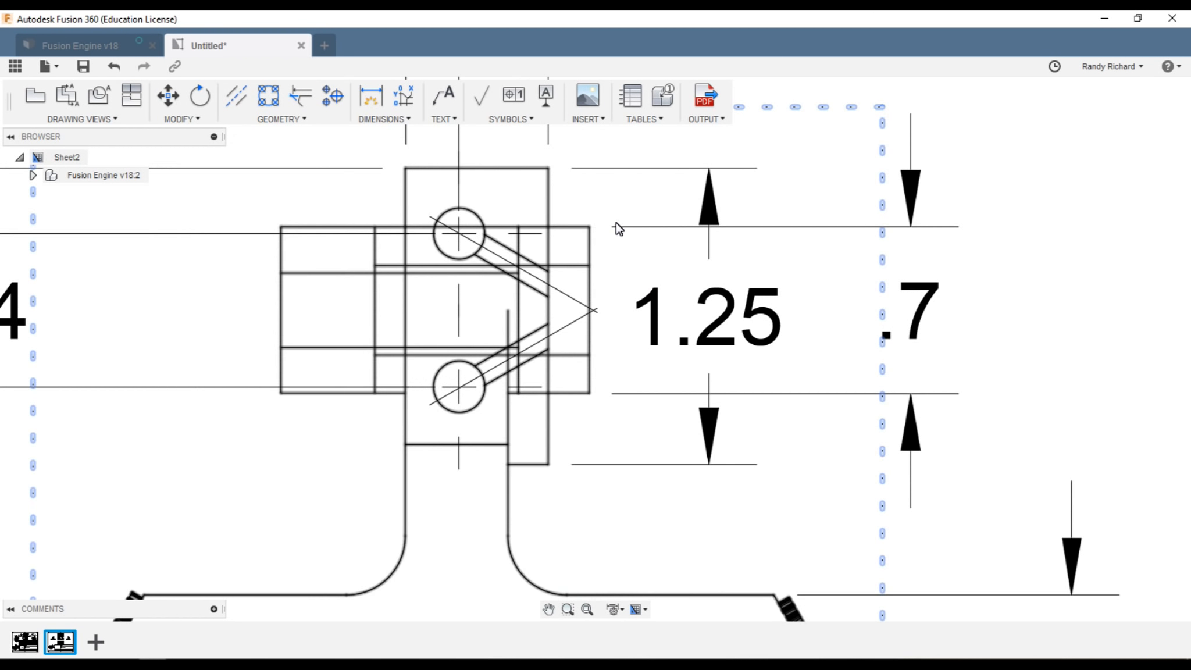
- Add an angular dimension between the two angled passage centerlines in the left projected view, placing it right of the vertical dimensions
{"action": "left_click", "coordinate": [384, 119]}
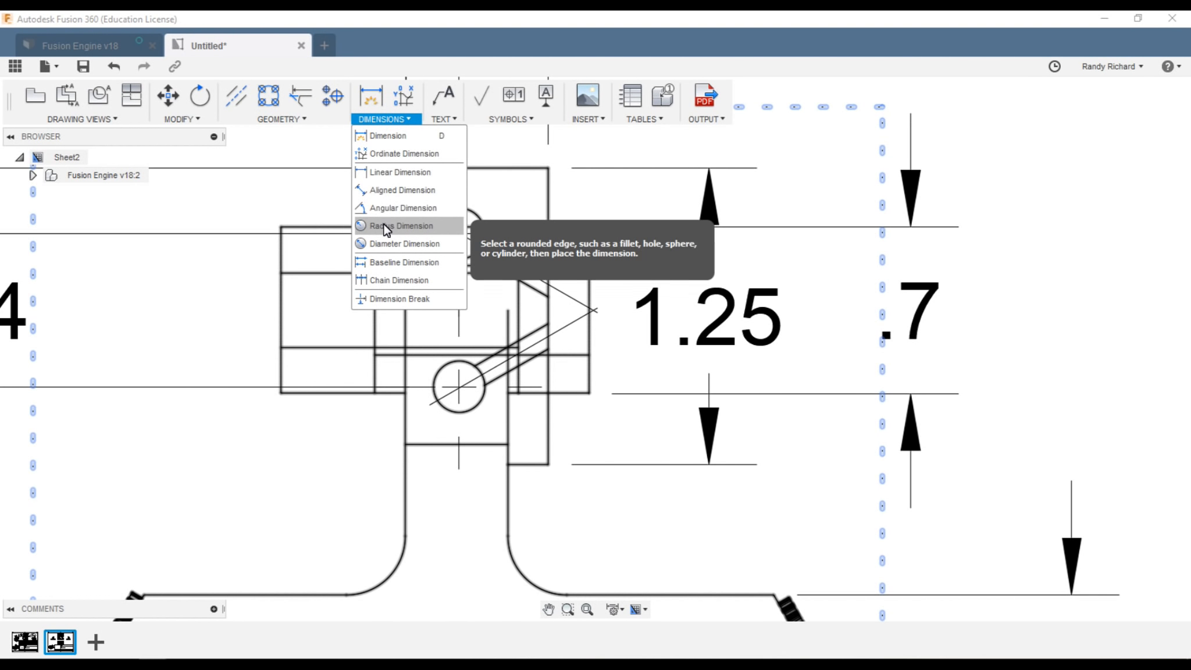
{"action": "left_click", "coordinate": [384, 208]}
{"action": "left_click", "coordinate": [568, 300]}
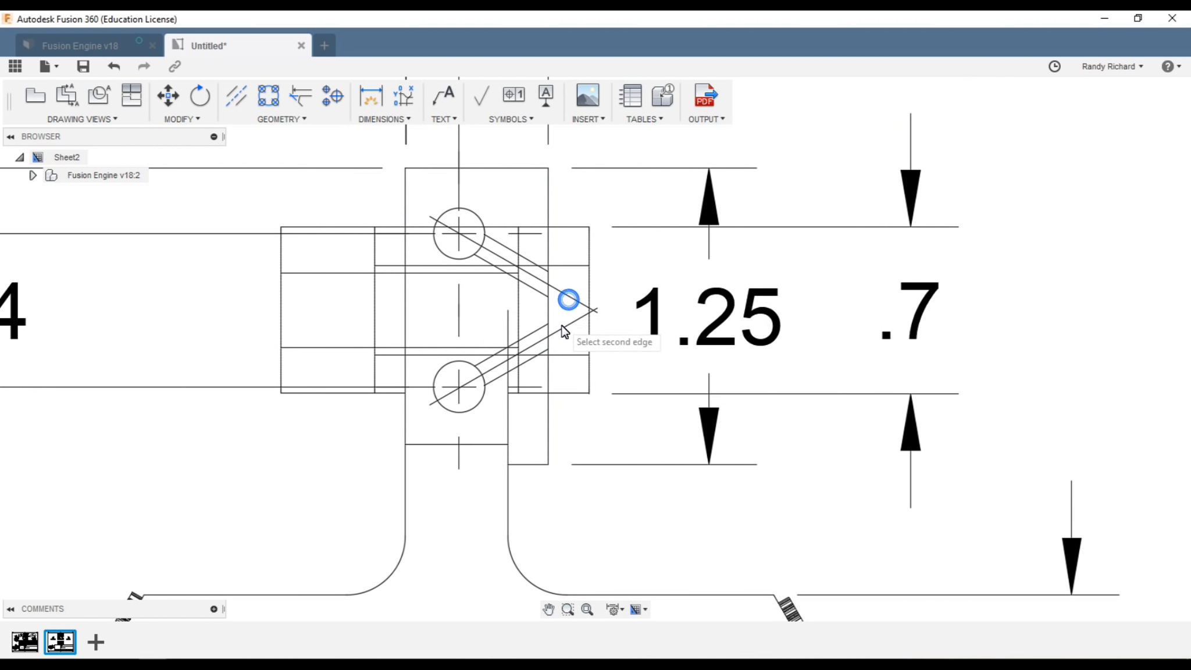
{"action": "left_click", "coordinate": [561, 327]}
{"action": "left_click", "coordinate": [1020, 216]}
{"action": "scroll", "coordinate": [615, 338], "scroll_direction": "down", "scroll_amount": 1}
{"action": "scroll", "coordinate": [535, 348], "scroll_direction": "down", "scroll_amount": 3}
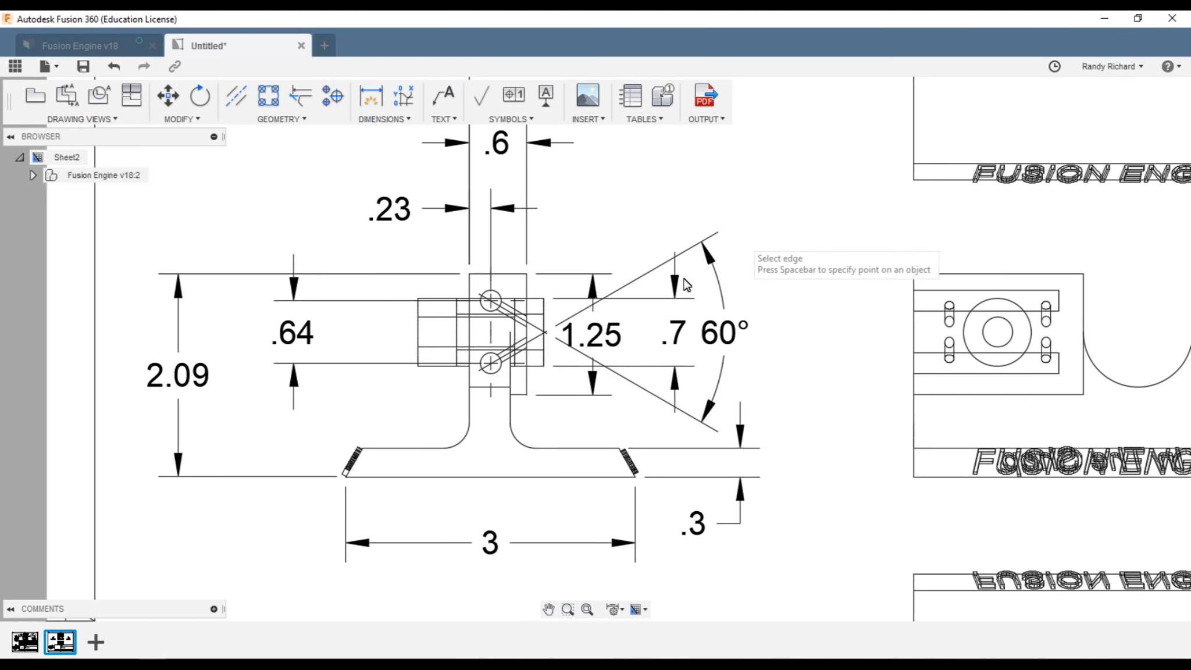
- Start a section view for the right projected view of the base
{"action": "scroll", "coordinate": [634, 261], "scroll_direction": "down", "scroll_amount": 2}
{"action": "scroll", "coordinate": [409, 386], "scroll_direction": "down", "scroll_amount": 2}
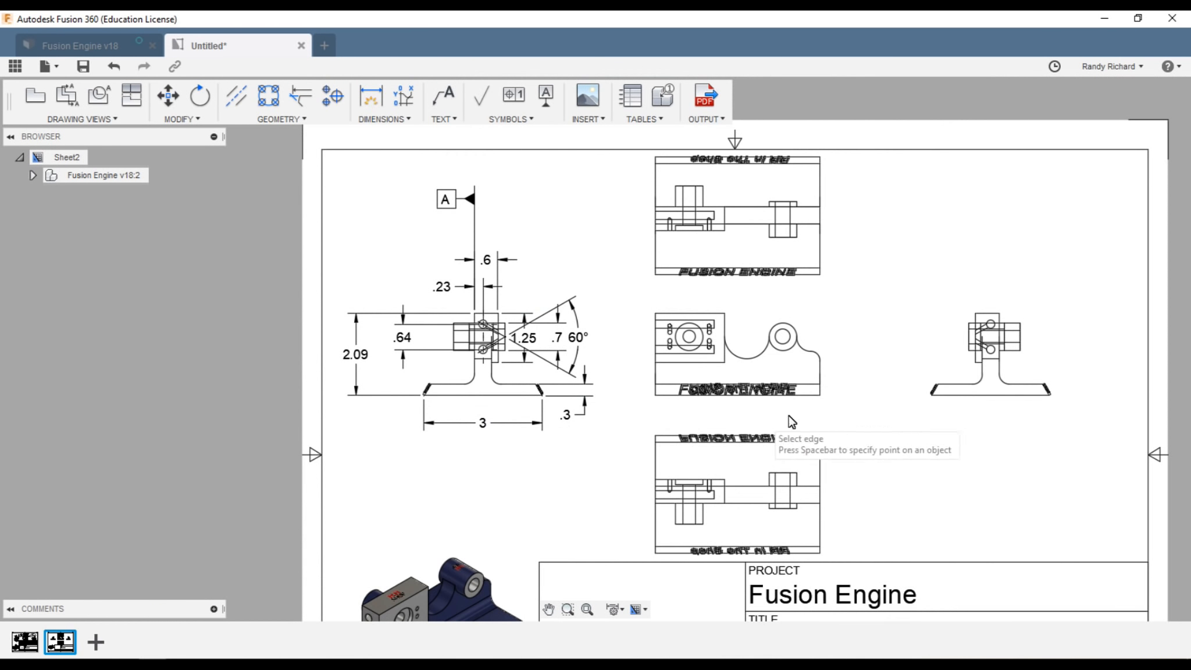
{"action": "scroll", "coordinate": [759, 424], "scroll_direction": "up", "scroll_amount": 2}
{"action": "scroll", "coordinate": [619, 383], "scroll_direction": "down", "scroll_amount": 3}
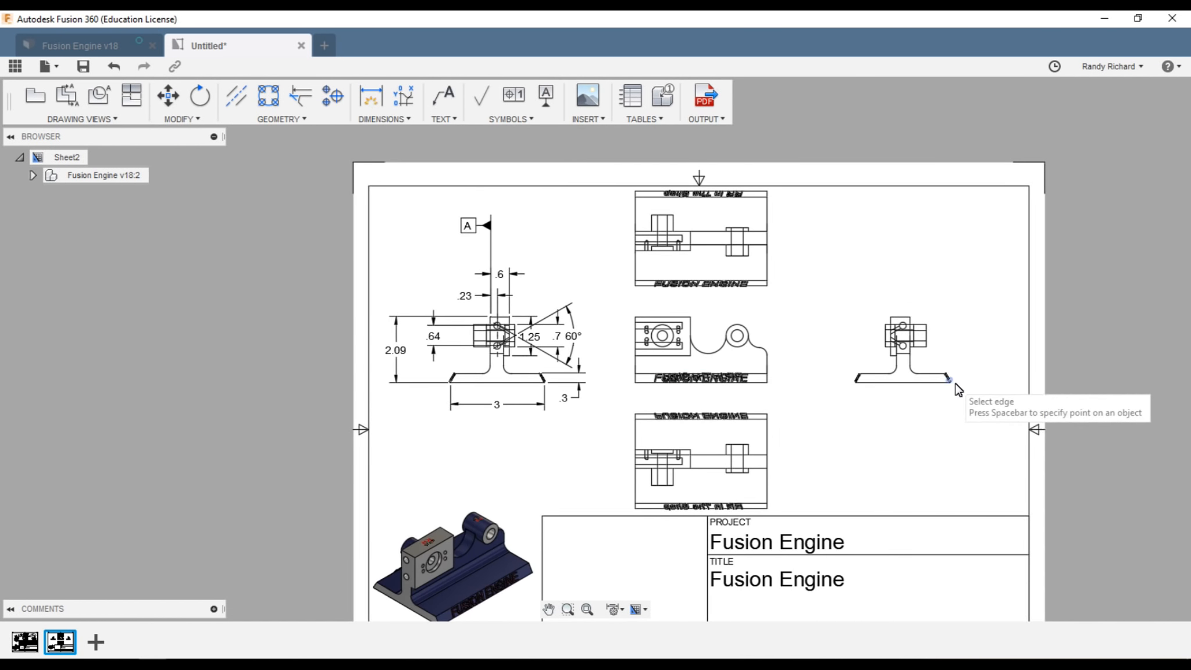
{"action": "scroll", "coordinate": [960, 349], "scroll_direction": "up", "scroll_amount": 3}
{"action": "scroll", "coordinate": [919, 383], "scroll_direction": "down", "scroll_amount": 3}
{"action": "scroll", "coordinate": [988, 337], "scroll_direction": "up", "scroll_amount": 4}
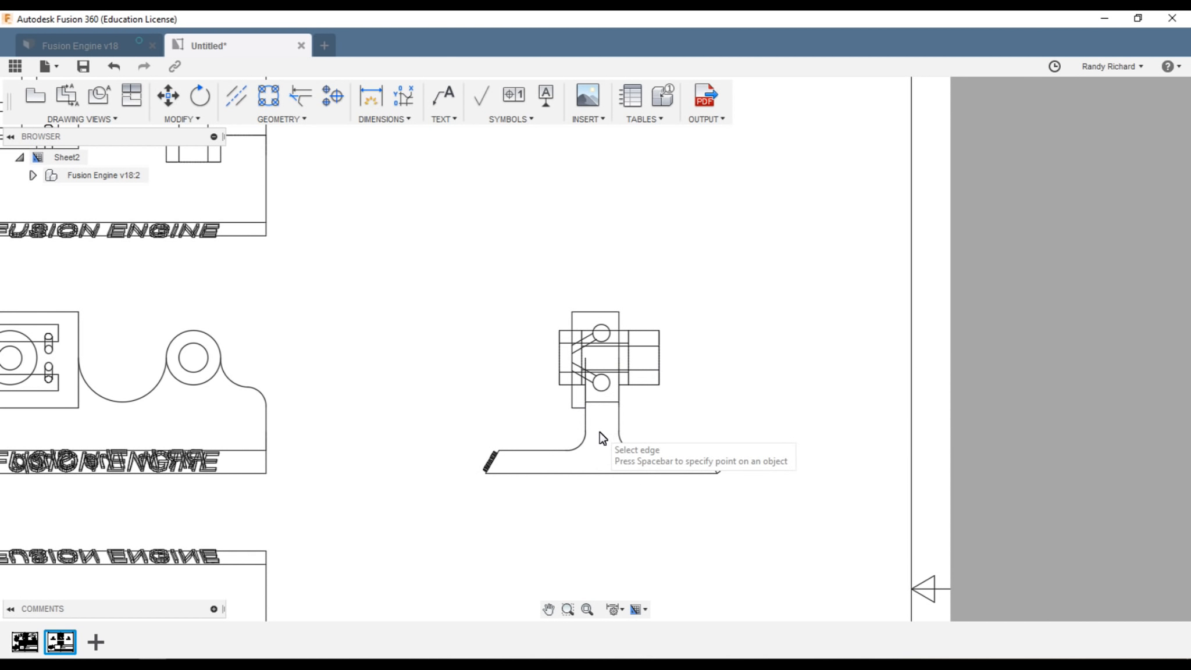
{"action": "left_click", "coordinate": [111, 121]}
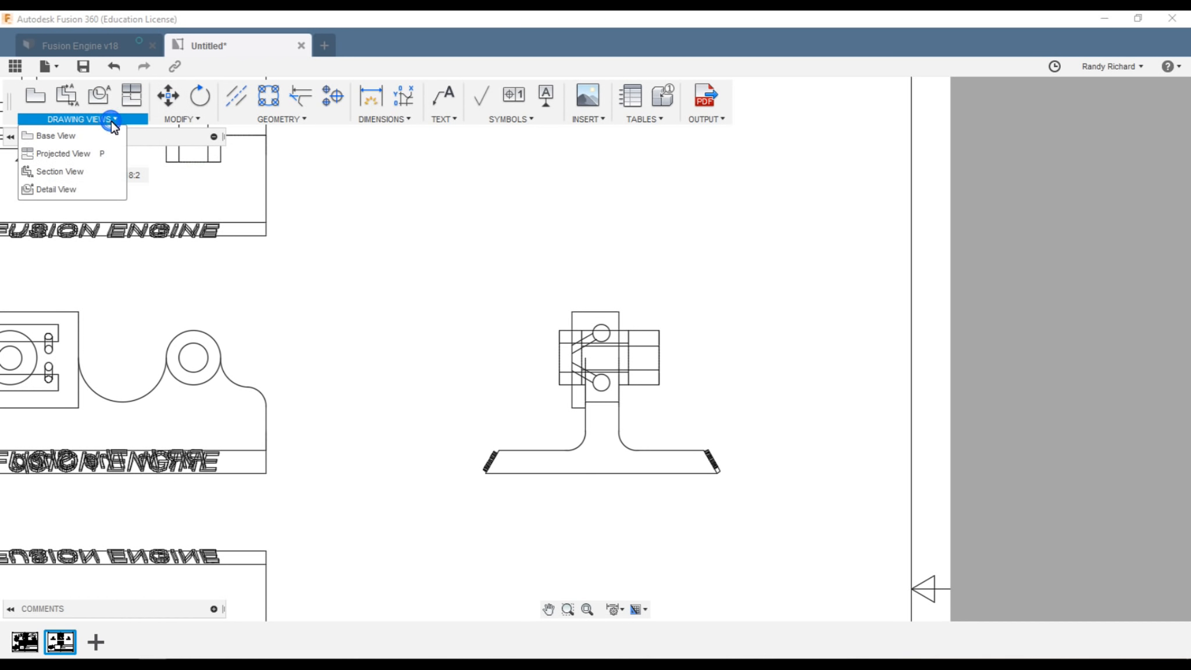
{"action": "left_click", "coordinate": [51, 173]}
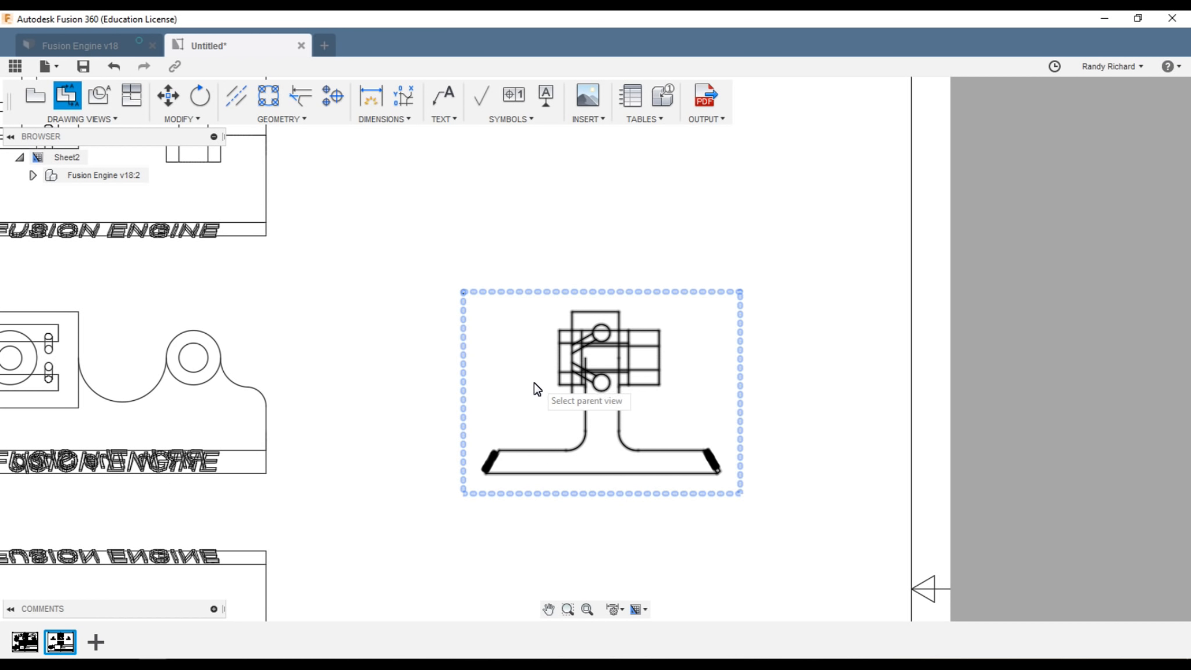
- Create a section line running horizontally through the boss centre of the rightmost end view, extending just past the boss's right edge
{"action": "scroll", "coordinate": [537, 388], "scroll_direction": "up", "scroll_amount": 2}
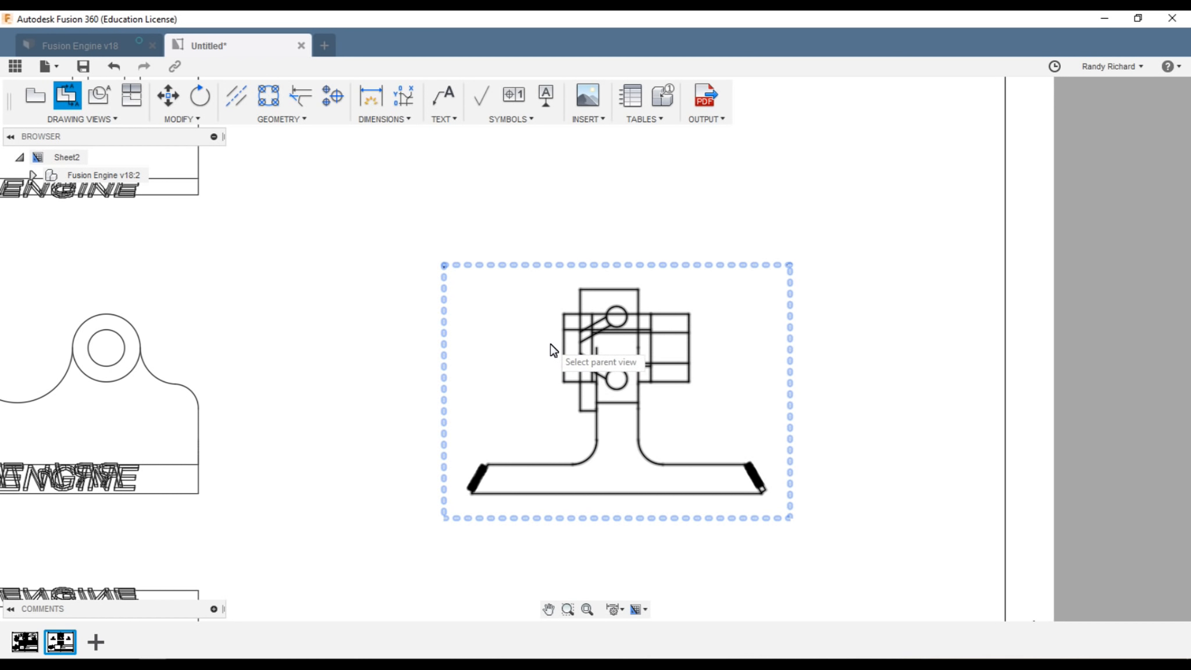
{"action": "left_click", "coordinate": [560, 268]}
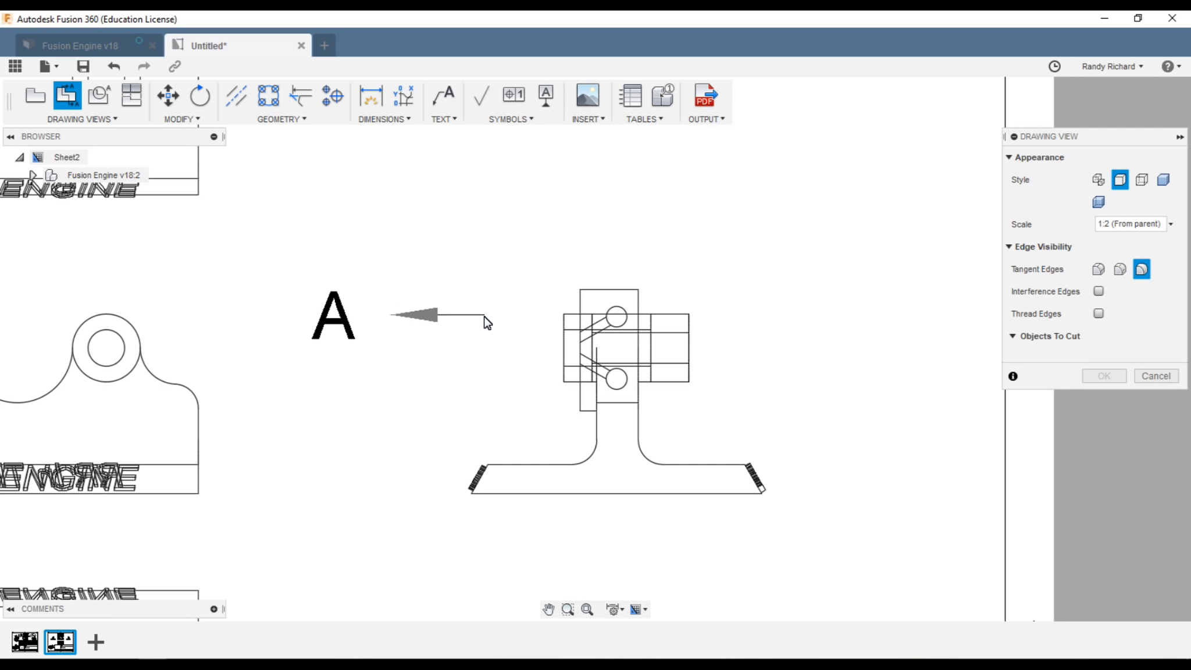
{"action": "left_click", "coordinate": [564, 349]}
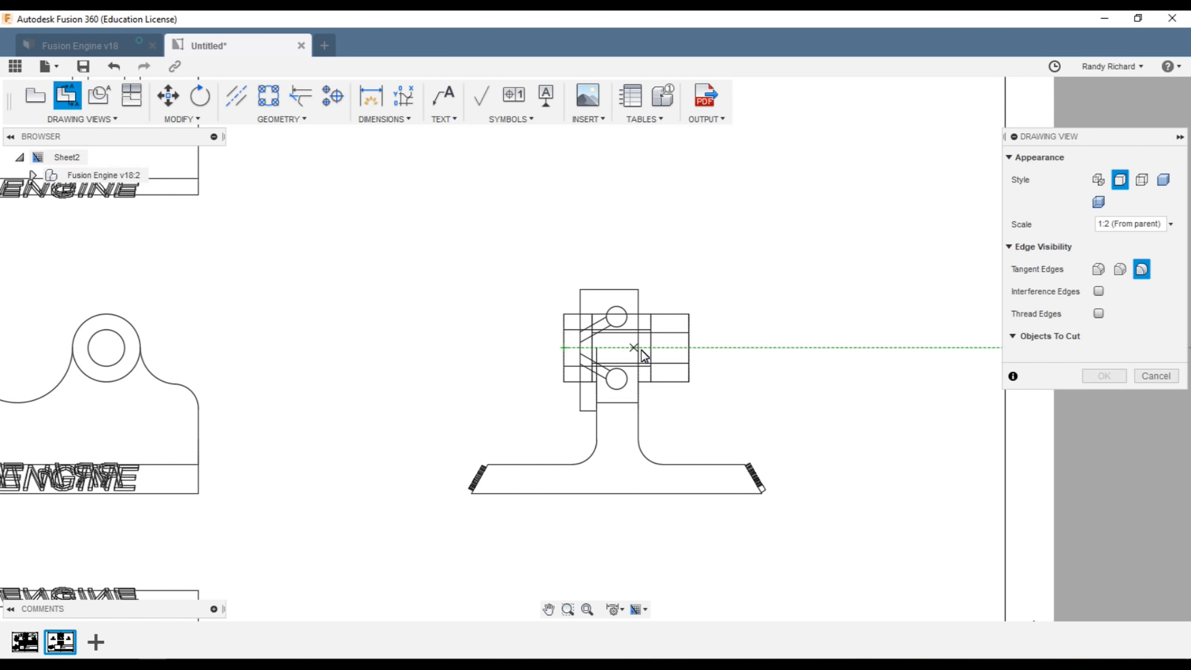
{"action": "left_click", "coordinate": [689, 350]}
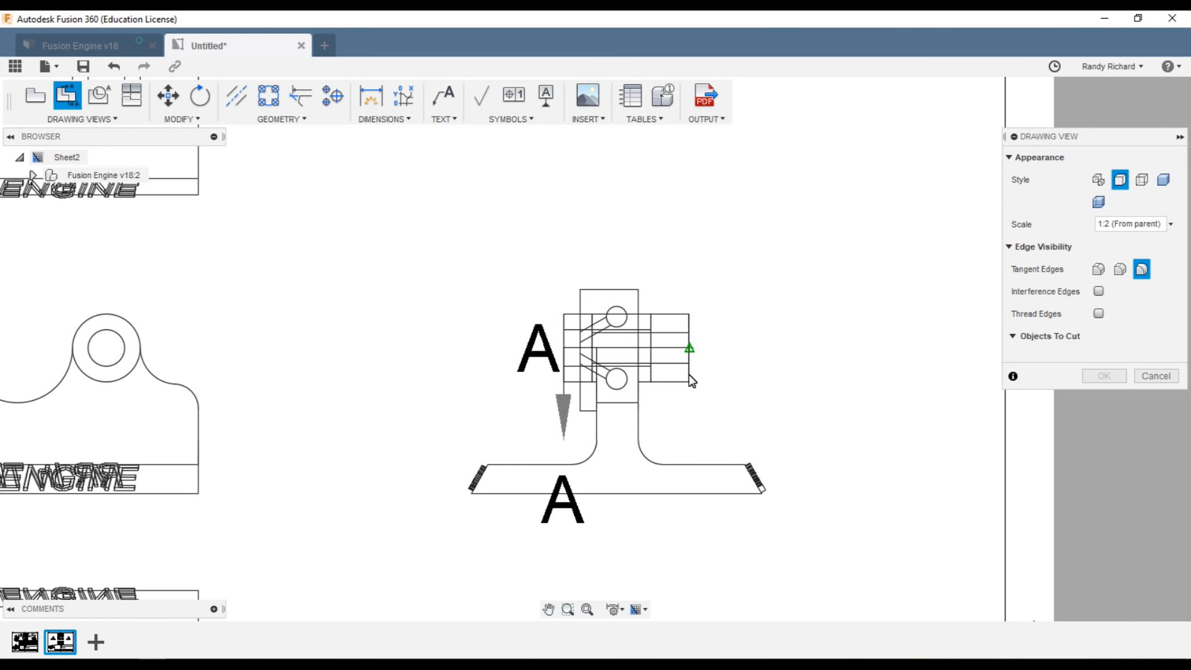
{"action": "left_click", "coordinate": [720, 352]}
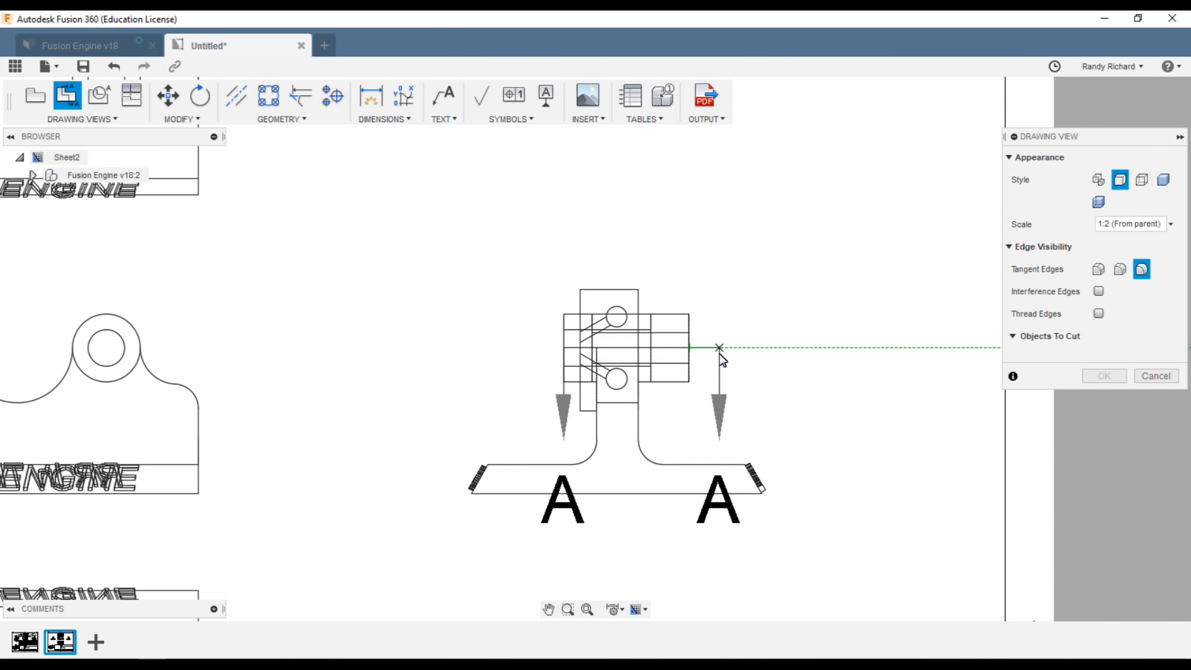
{"action": "left_click", "coordinate": [720, 354]}
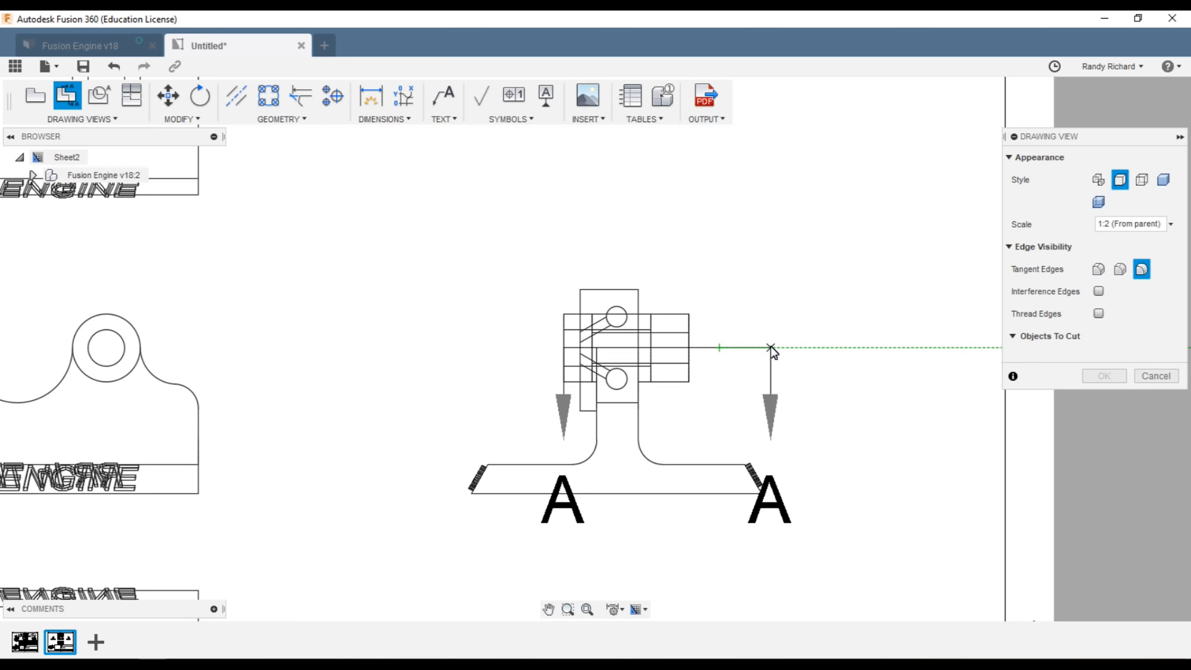
{"action": "key", "text": "Return"}
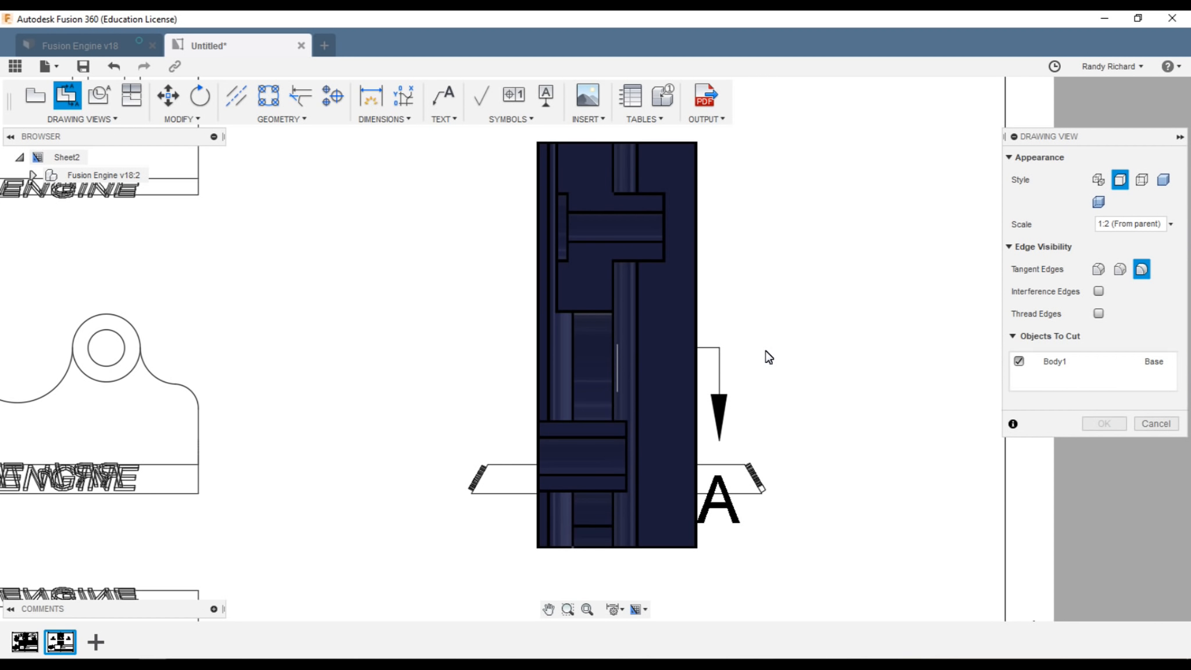
- Place the section view directly above its parent end view, keeping the parent's 1:2 scale
{"action": "scroll", "coordinate": [663, 398], "scroll_direction": "down", "scroll_amount": 3}
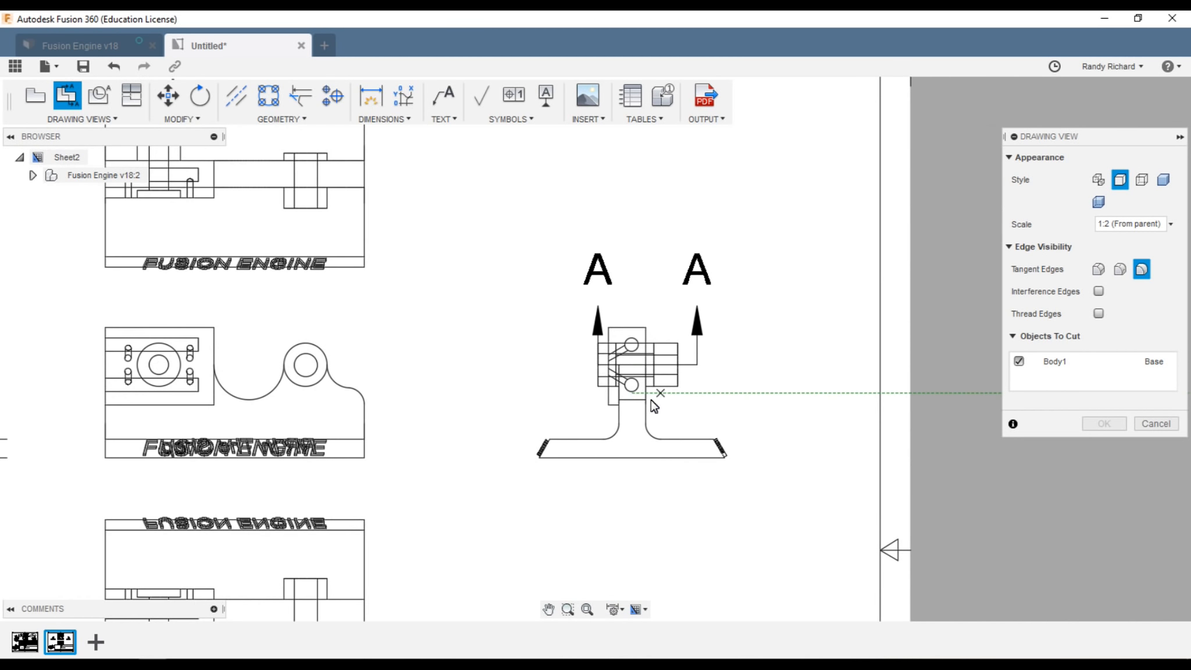
{"action": "scroll", "coordinate": [650, 363], "scroll_direction": "down", "scroll_amount": 2}
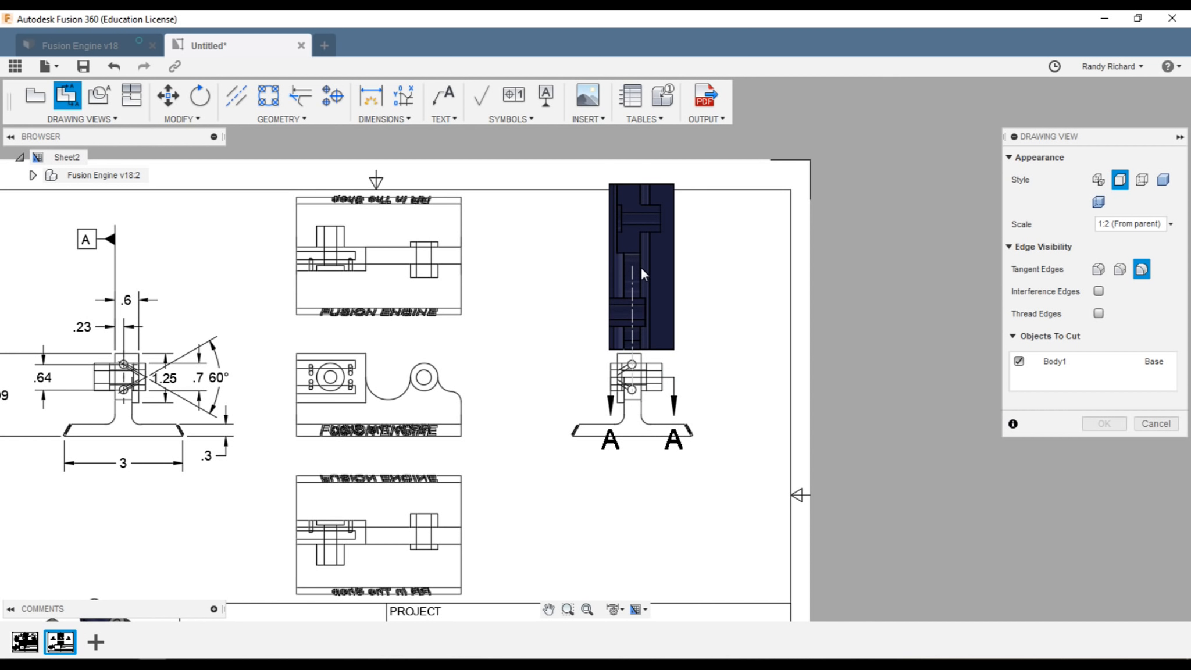
{"action": "left_click", "coordinate": [641, 266]}
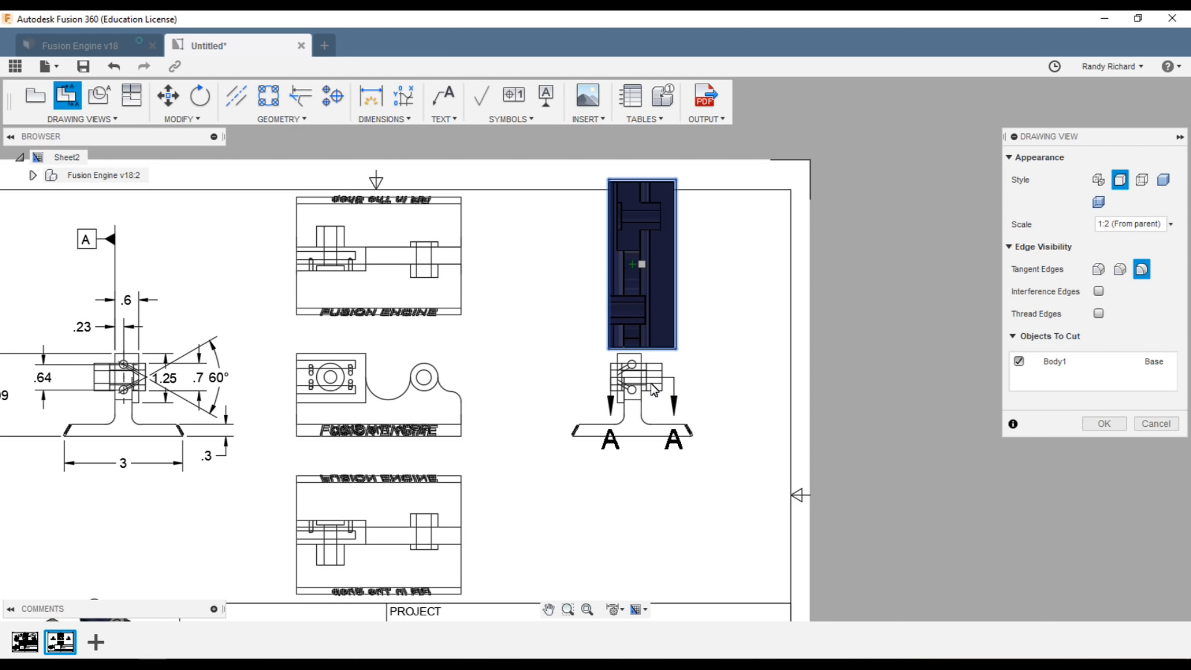
{"action": "left_click", "coordinate": [1106, 424]}
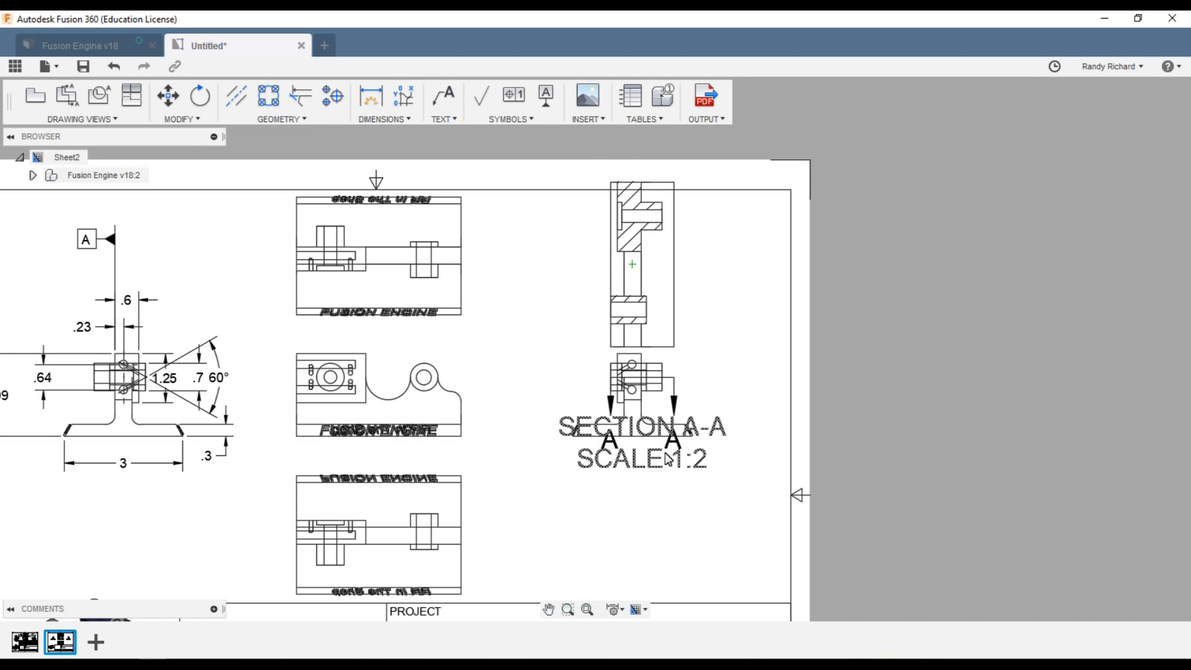
- Move the SECTION A-A label into the empty space below the parent end view
{"action": "left_click", "coordinate": [644, 469]}
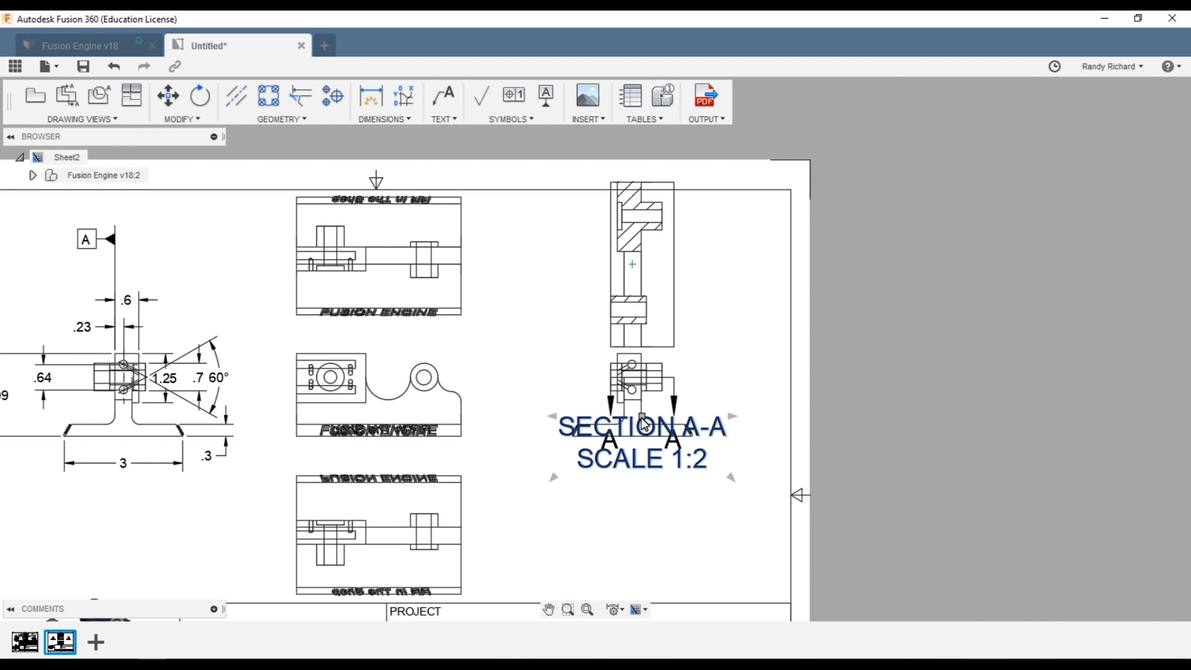
{"action": "left_click_drag", "start_coordinate": [644, 425], "coordinate": [641, 550]}
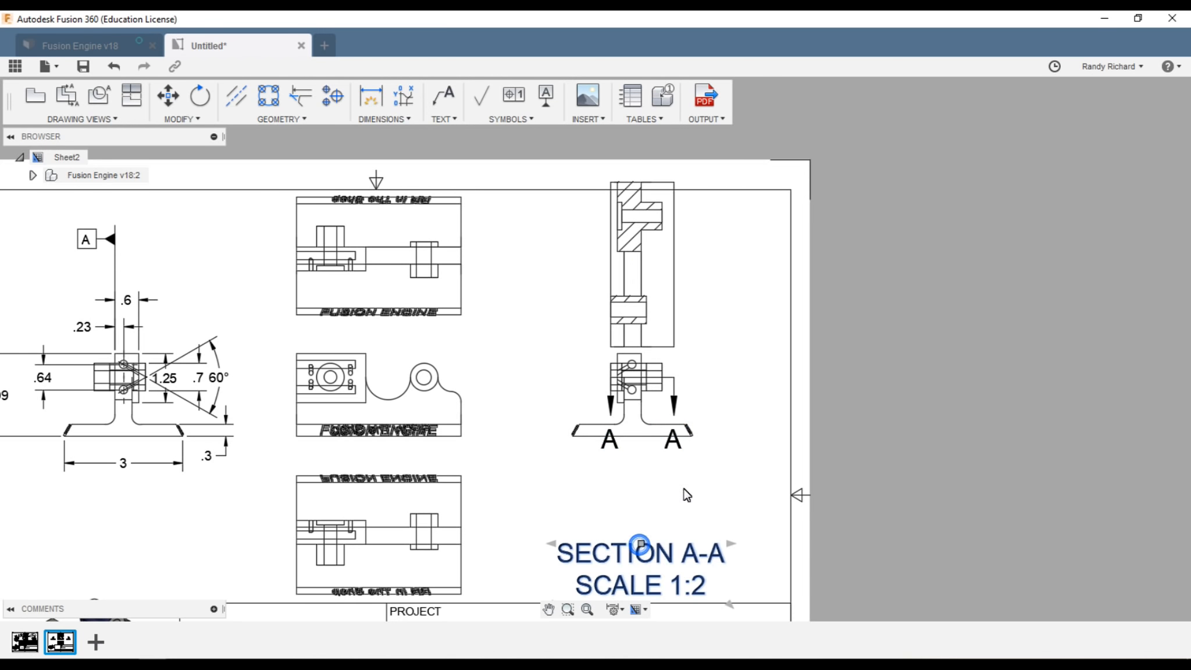
{"action": "scroll", "coordinate": [597, 531], "scroll_direction": "down", "scroll_amount": 2}
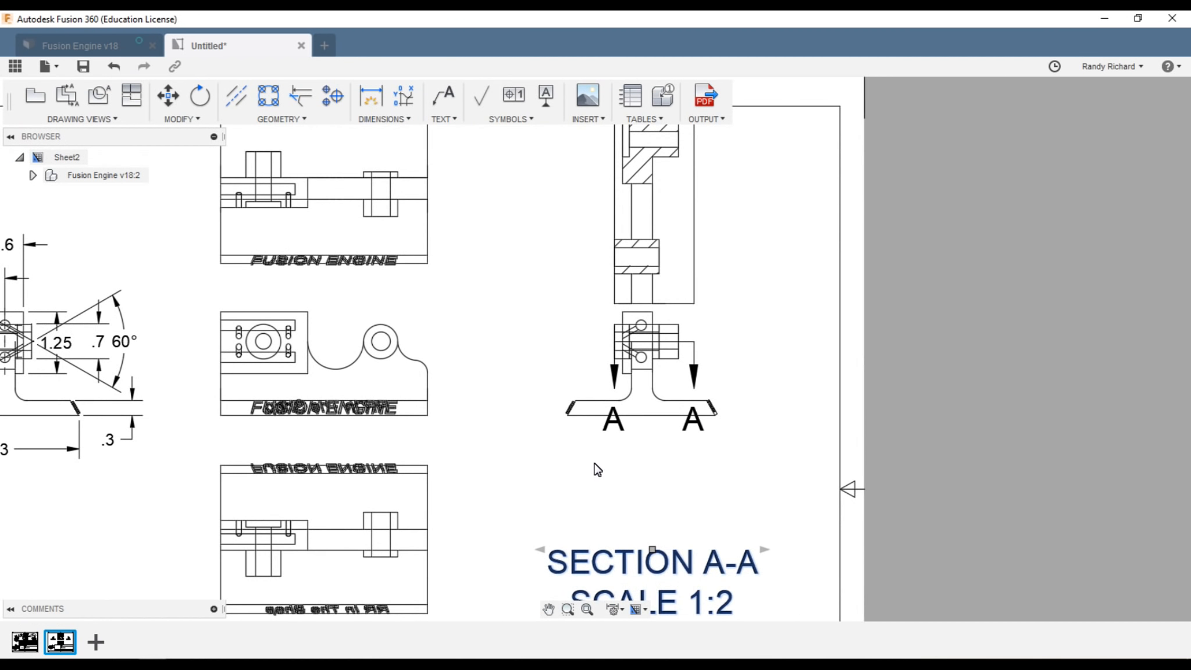
{"action": "left_click", "coordinate": [614, 413]}
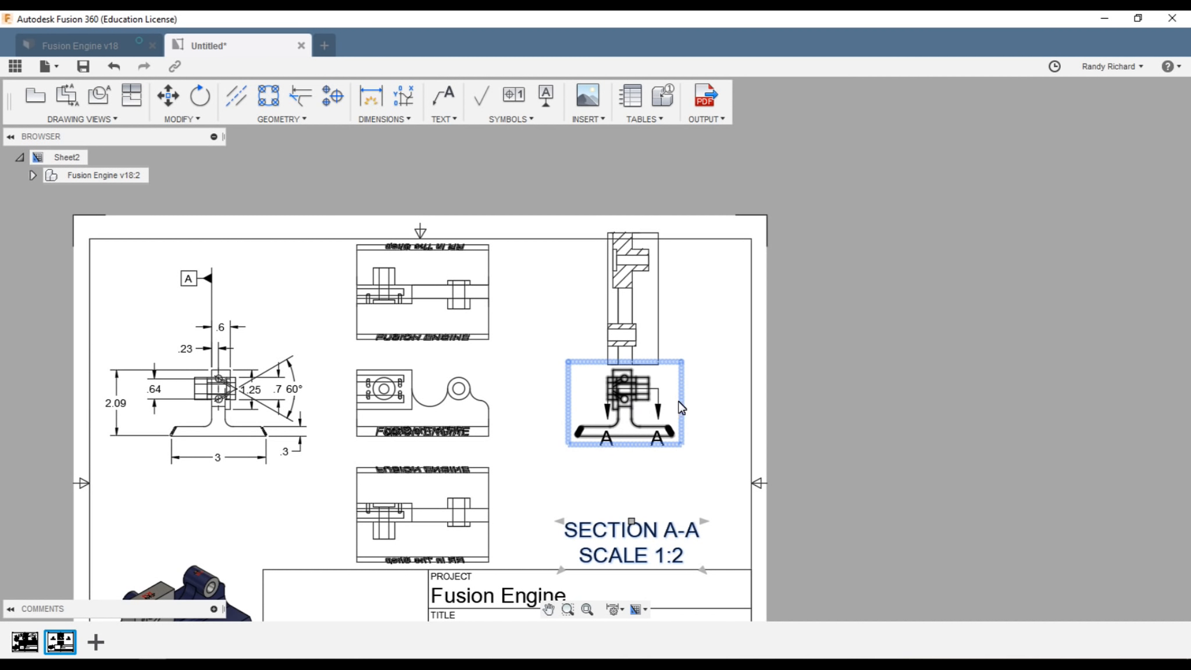
- Change the section view's scale to 1:4 so it fits inside the sheet border
{"action": "scroll", "coordinate": [640, 262], "scroll_direction": "up", "scroll_amount": 2}
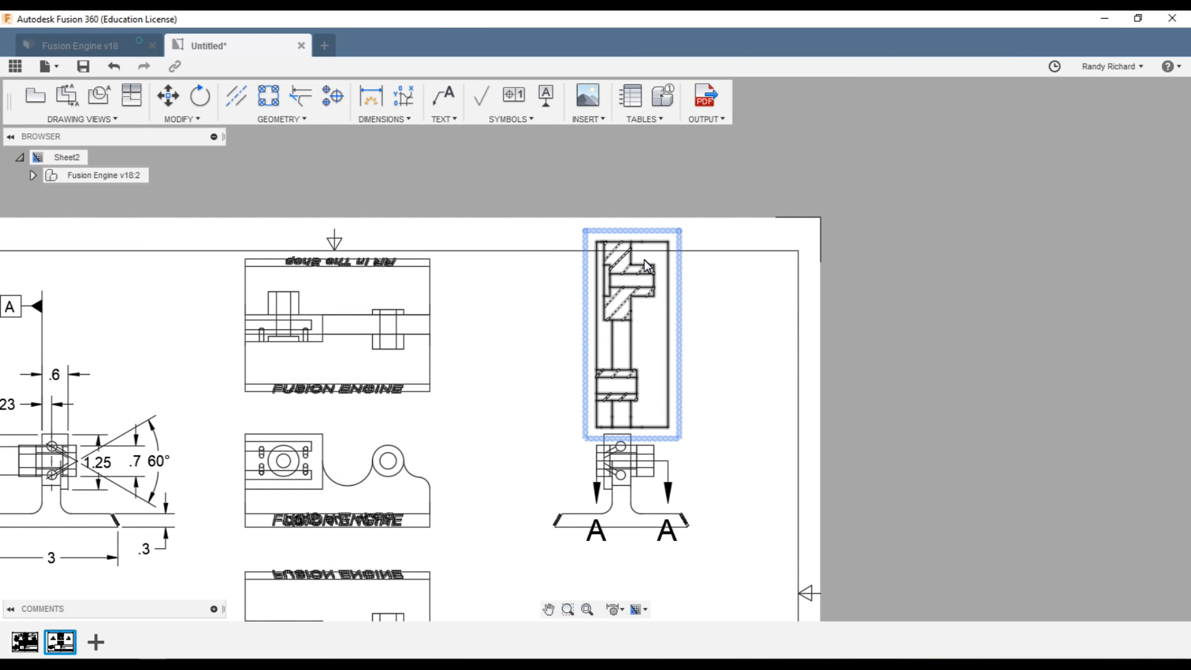
{"action": "left_click", "coordinate": [642, 312]}
{"action": "scroll", "coordinate": [649, 331], "scroll_direction": "down", "scroll_amount": 1}
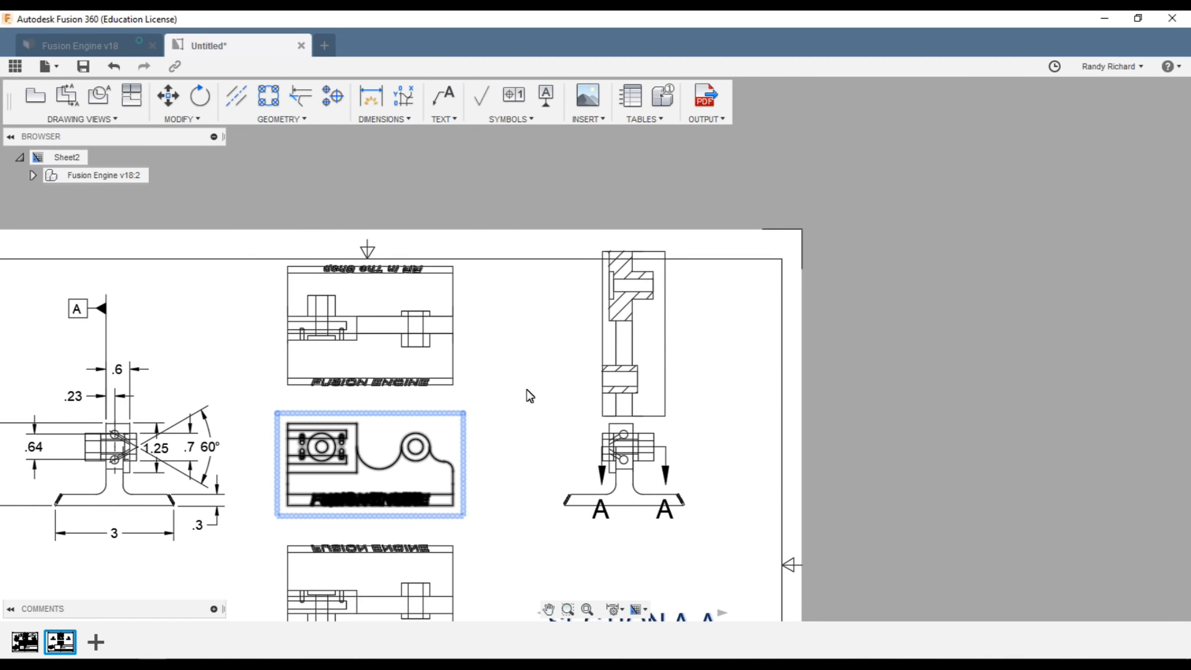
{"action": "double_click", "coordinate": [661, 367]}
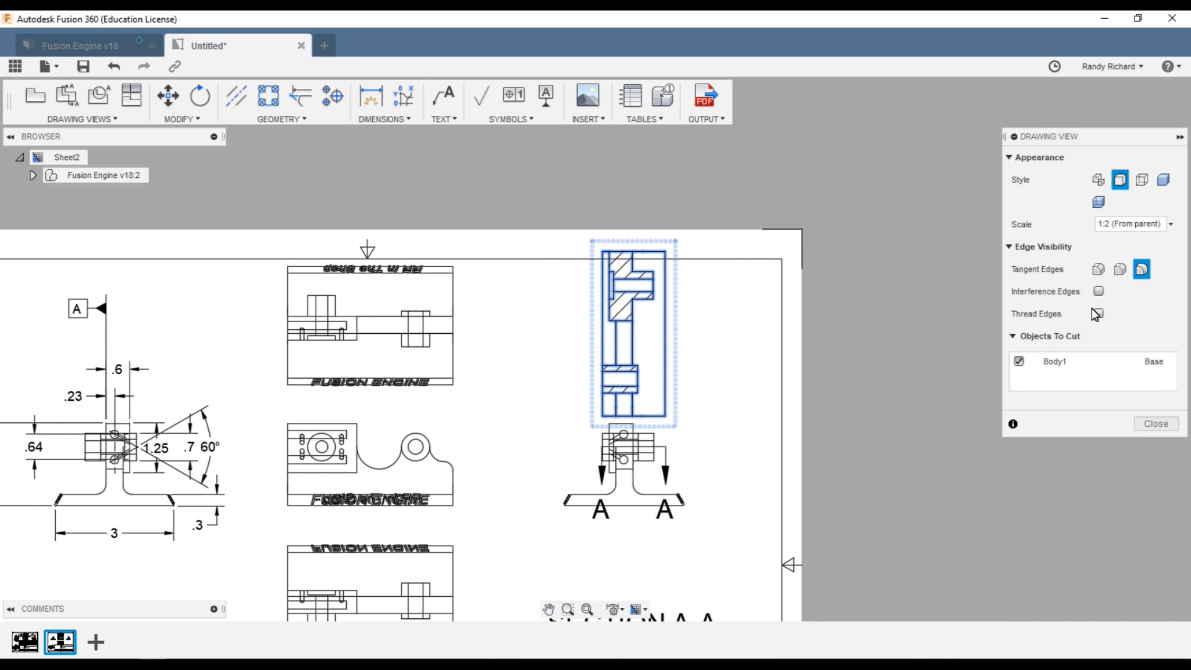
{"action": "left_click", "coordinate": [1171, 224]}
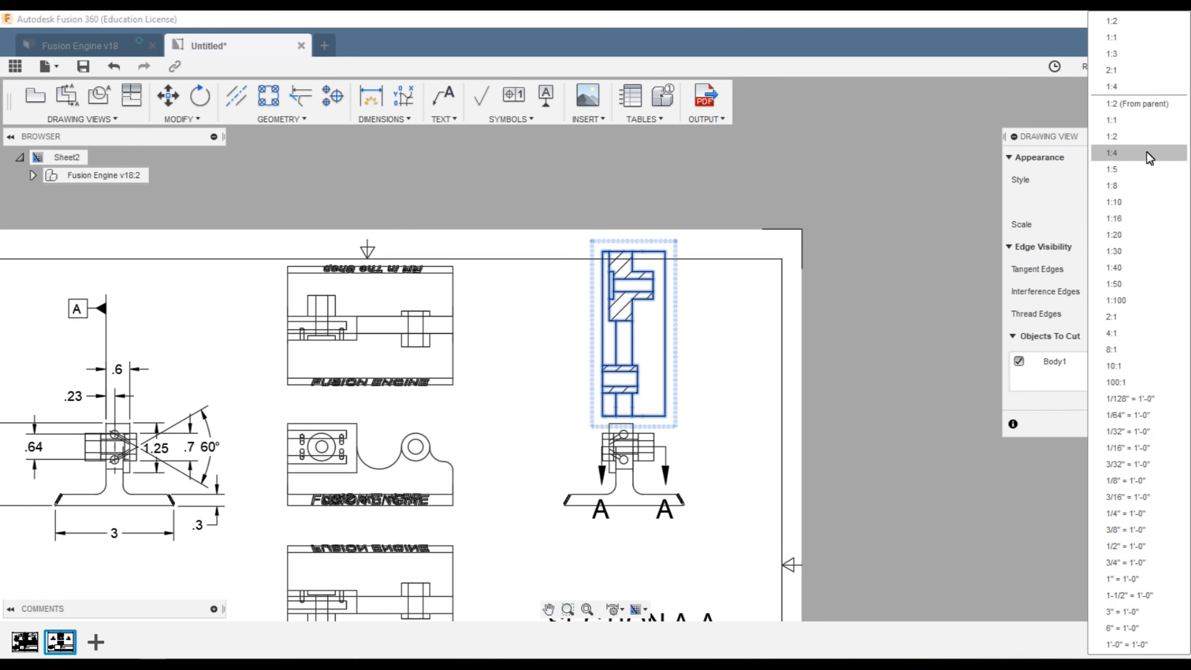
{"action": "left_click", "coordinate": [1138, 154]}
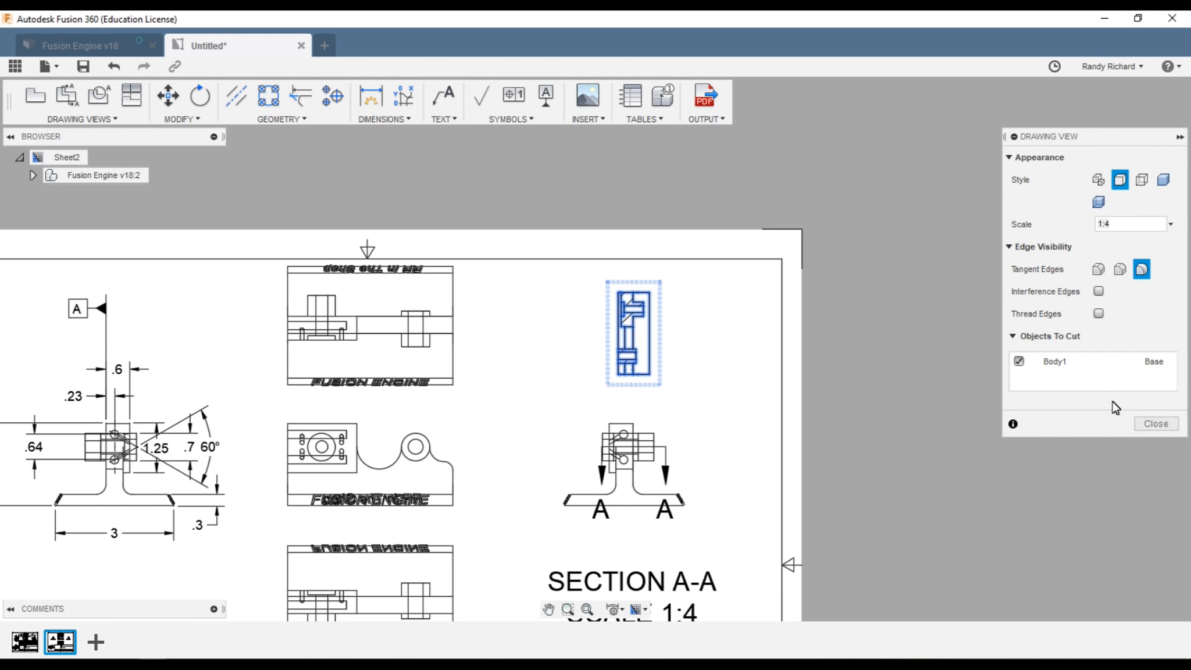
{"action": "left_click", "coordinate": [1155, 424]}
- Dimension the counterbore's height in the section view, placing the dimension to the left of the view
{"action": "scroll", "coordinate": [672, 314], "scroll_direction": "up", "scroll_amount": 3}
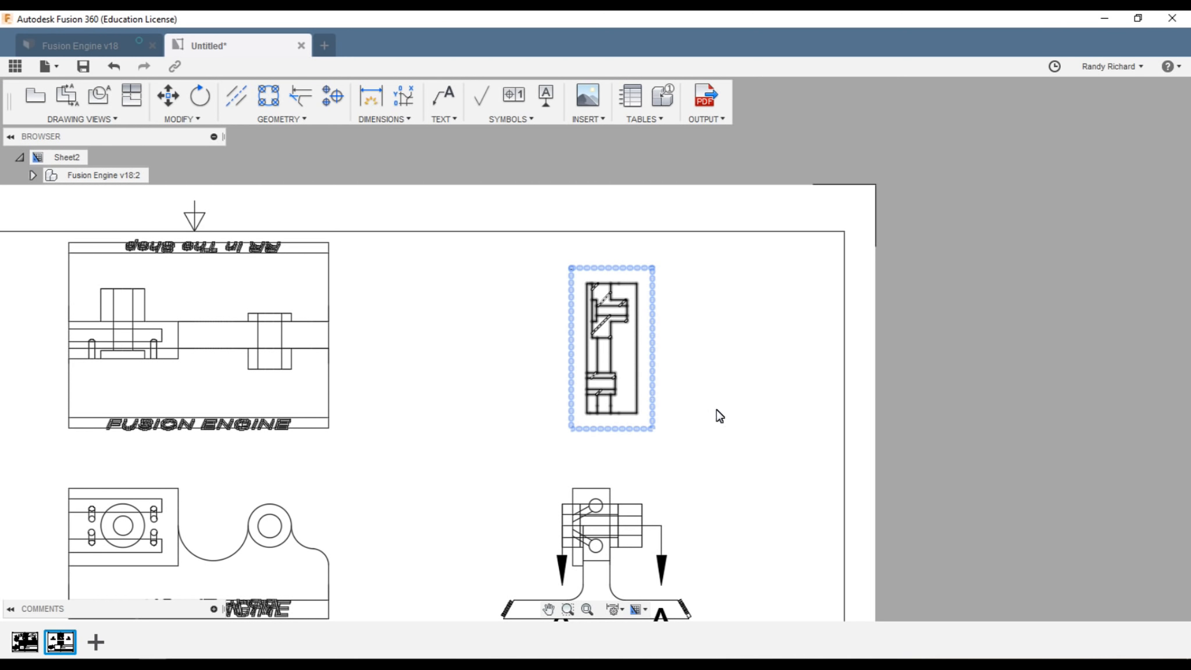
{"action": "scroll", "coordinate": [581, 337], "scroll_direction": "up", "scroll_amount": 3}
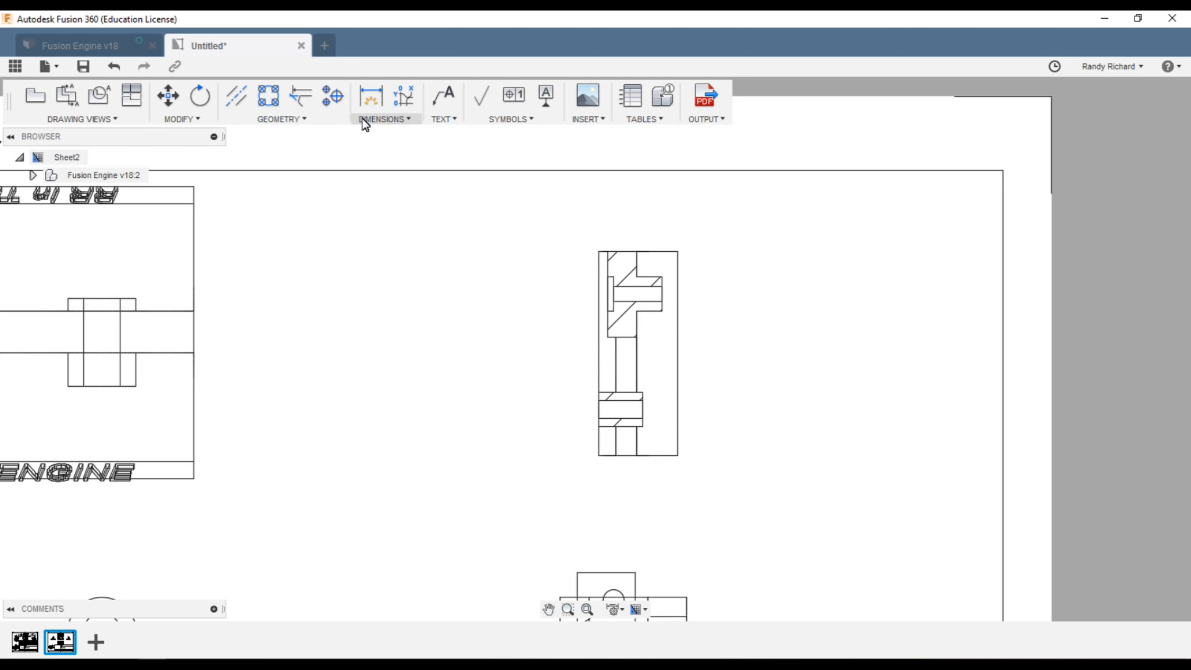
{"action": "left_click", "coordinate": [371, 96]}
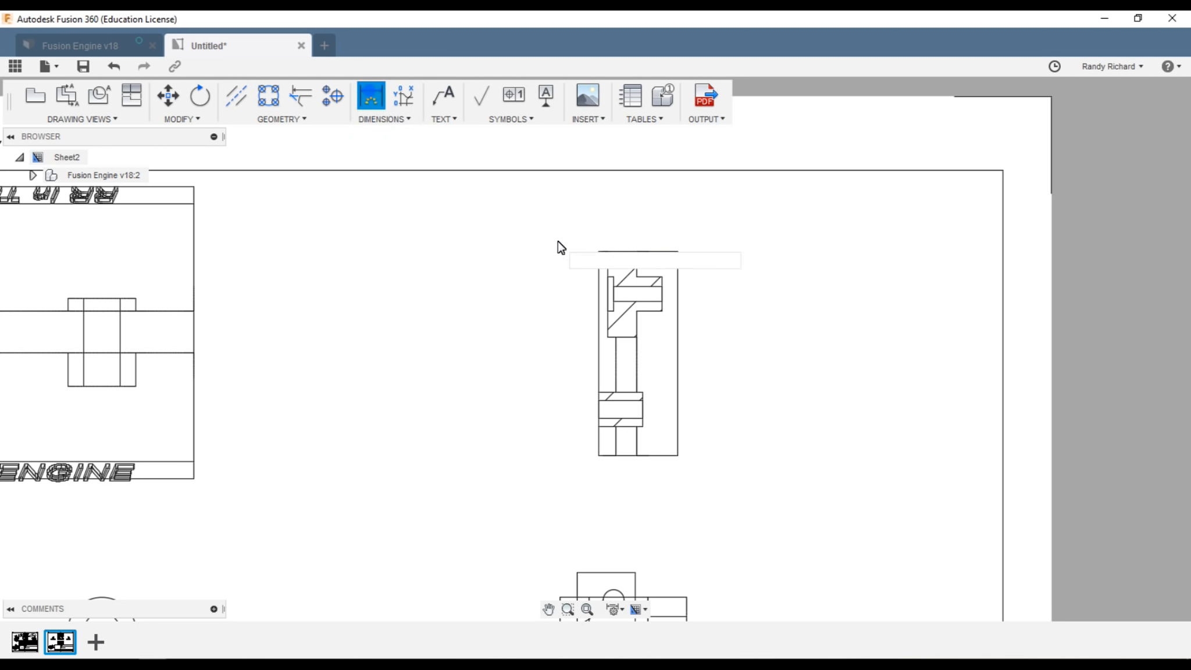
{"action": "left_click", "coordinate": [613, 277]}
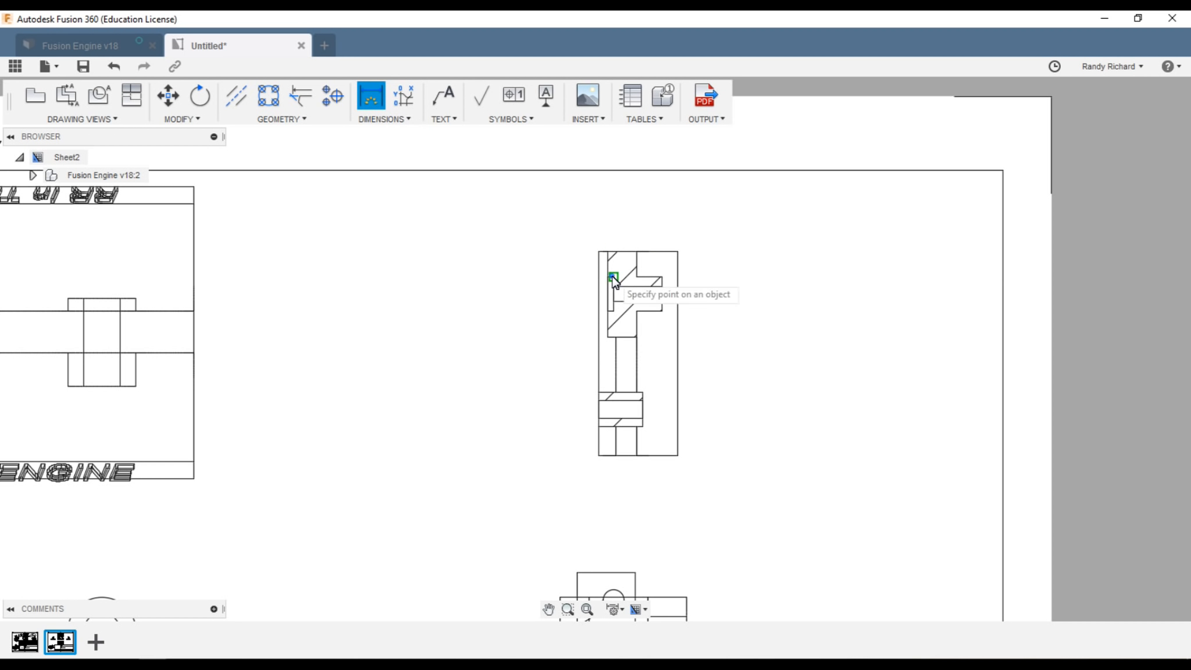
{"action": "left_click", "coordinate": [614, 312]}
{"action": "left_click", "coordinate": [556, 315]}
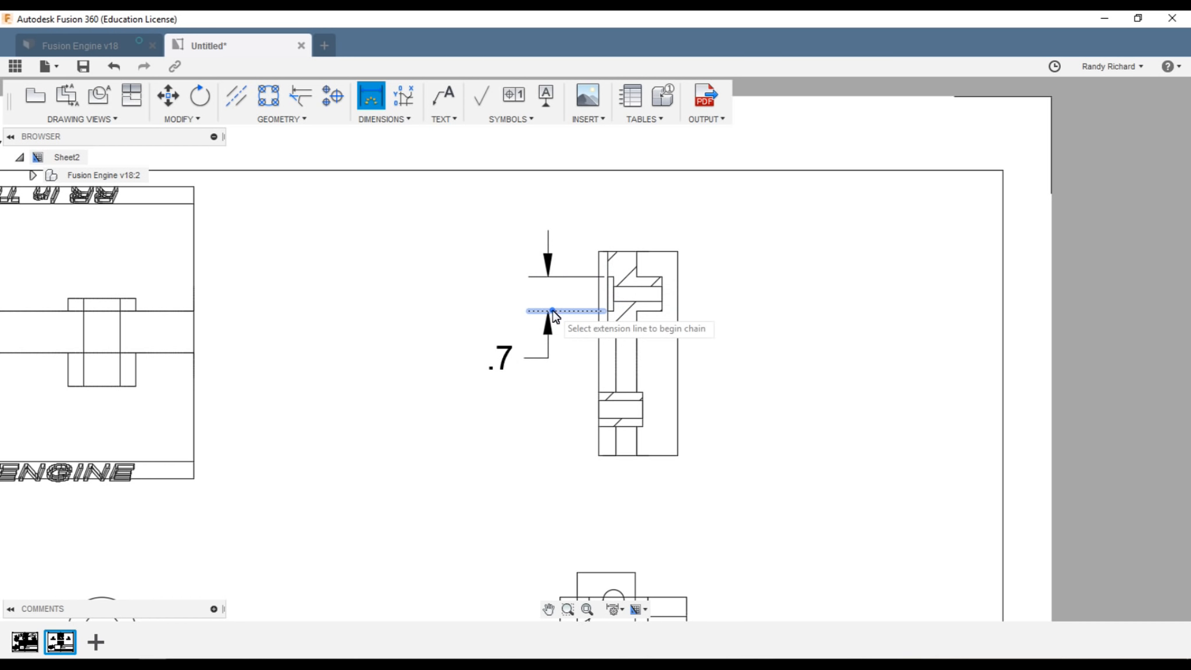
- Dimension the upper boss's outer height and its bore height, placing both dimensions to the right of the section view
{"action": "left_click", "coordinate": [662, 277]}
{"action": "left_click", "coordinate": [662, 312]}
{"action": "left_click", "coordinate": [830, 296]}
{"action": "left_click", "coordinate": [660, 286]}
{"action": "left_click", "coordinate": [659, 303]}
{"action": "left_click", "coordinate": [761, 306]}
- Dimension the horizontal distance from the hatched wall's left edge to the boss's right end, placing it above the section view
{"action": "left_click", "coordinate": [661, 277]}
{"action": "left_click", "coordinate": [608, 253]}
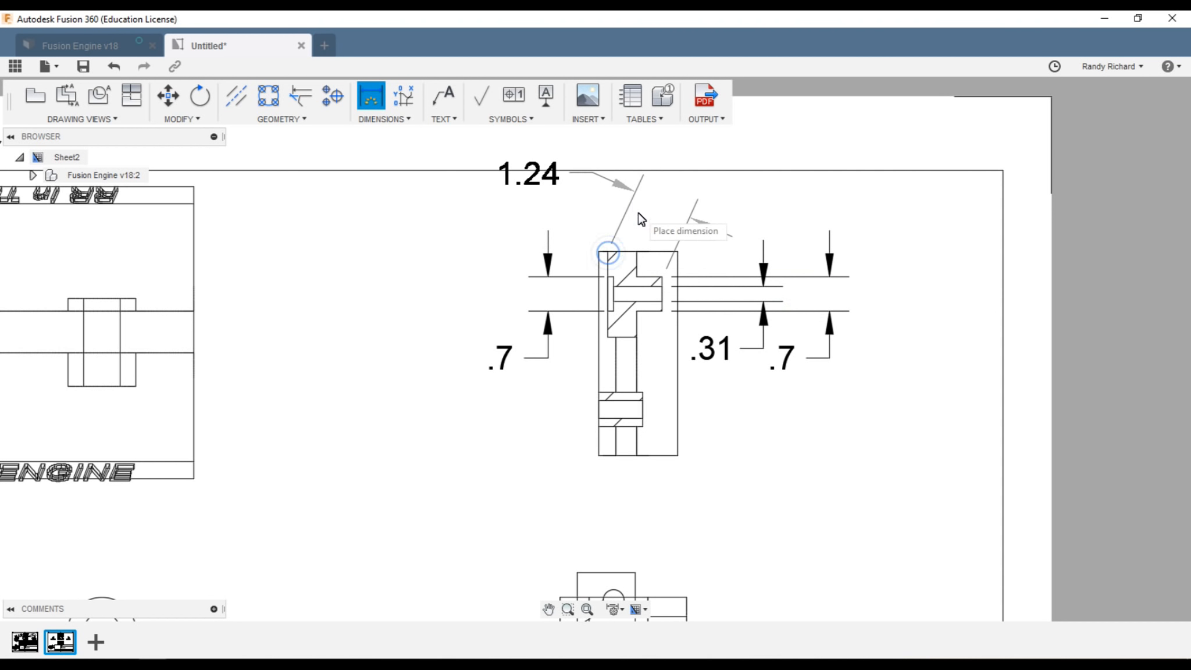
{"action": "left_click", "coordinate": [616, 215]}
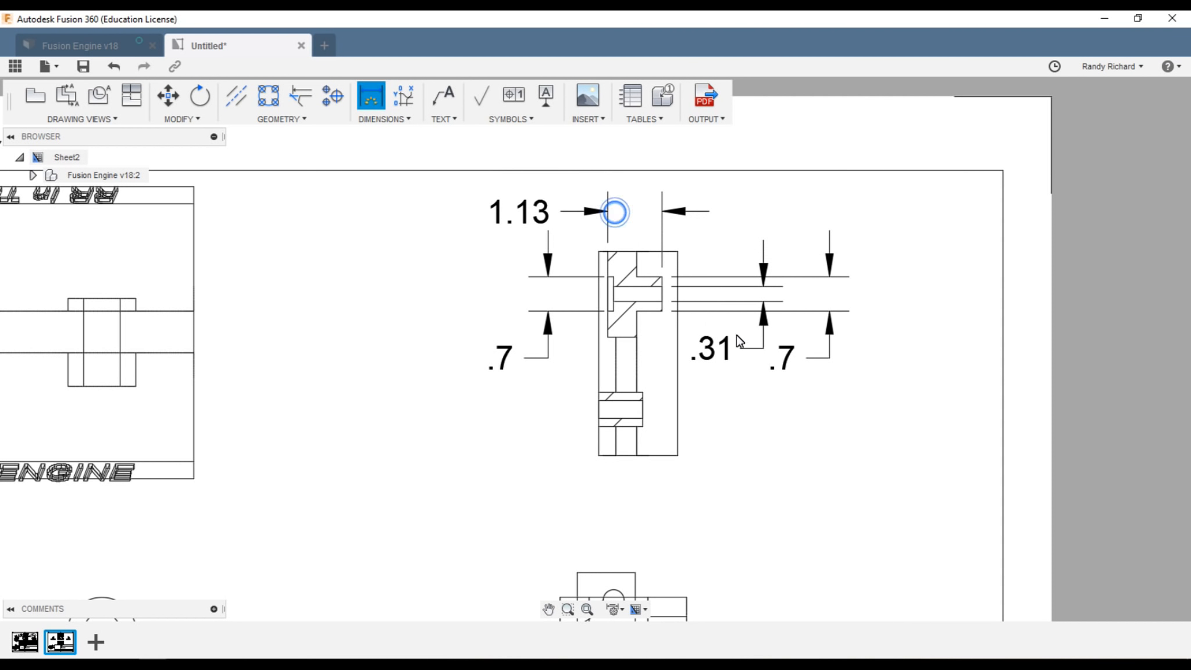
- Examine the sheet layout and existing dimensions, including the holes and slots in the central front view
{"action": "scroll", "coordinate": [539, 448], "scroll_direction": "down", "scroll_amount": 3}
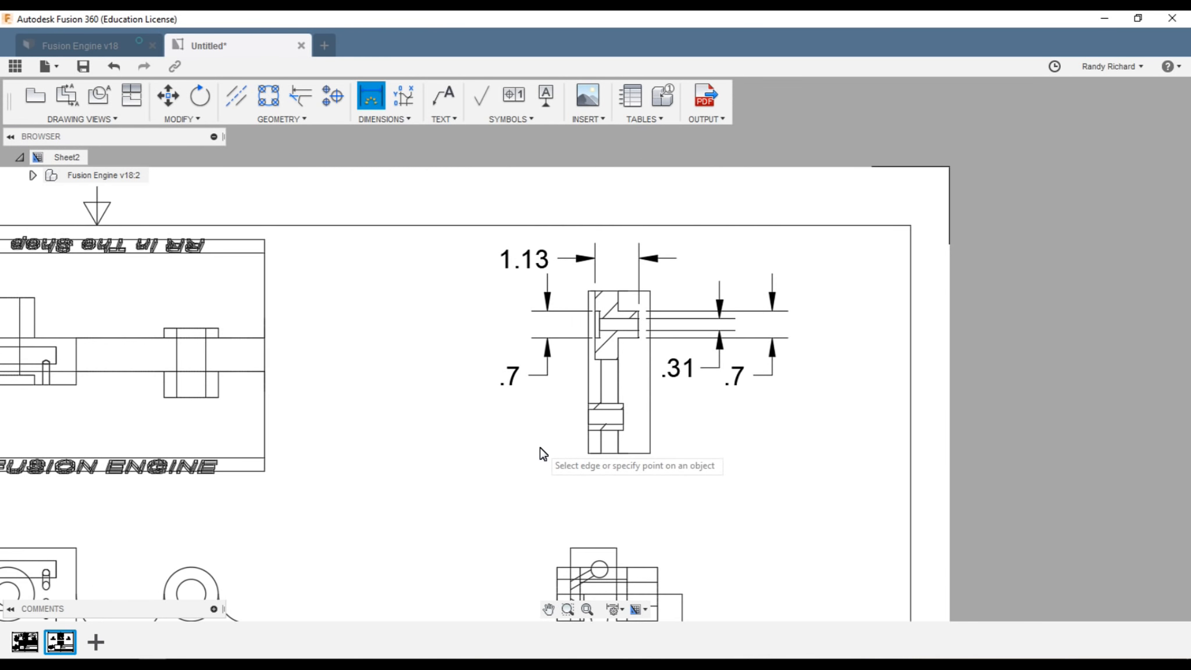
{"action": "scroll", "coordinate": [625, 456], "scroll_direction": "down", "scroll_amount": 1}
{"action": "scroll", "coordinate": [635, 433], "scroll_direction": "down", "scroll_amount": 5}
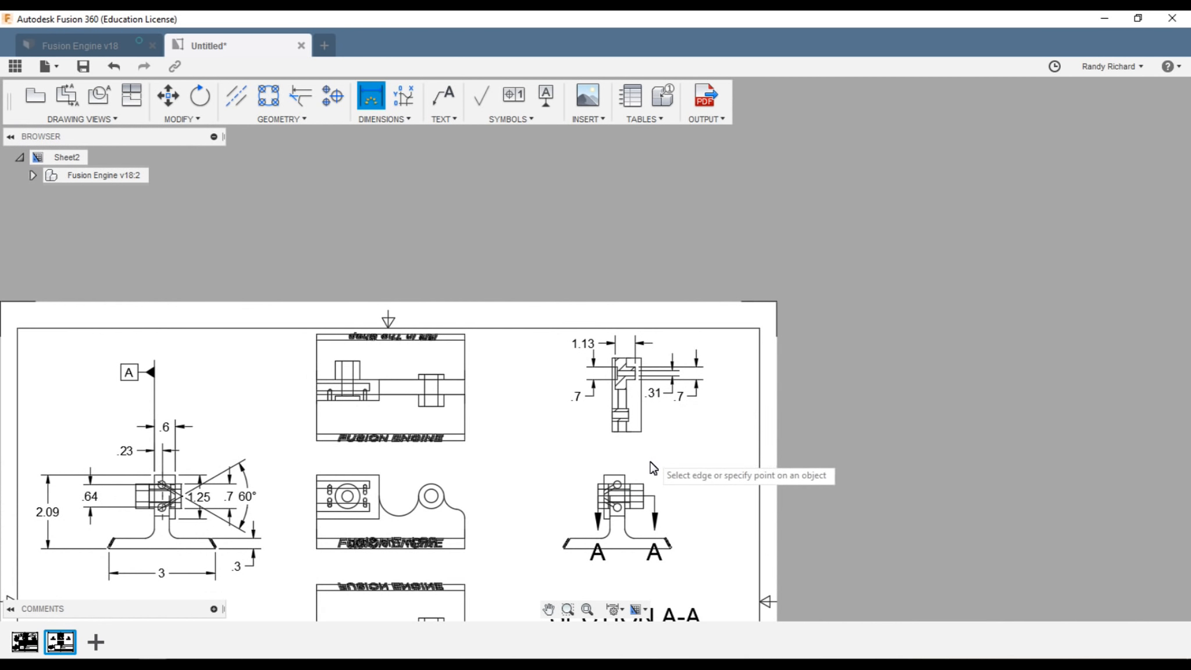
{"action": "scroll", "coordinate": [631, 500], "scroll_direction": "up", "scroll_amount": 4}
{"action": "left_click", "coordinate": [655, 488]}
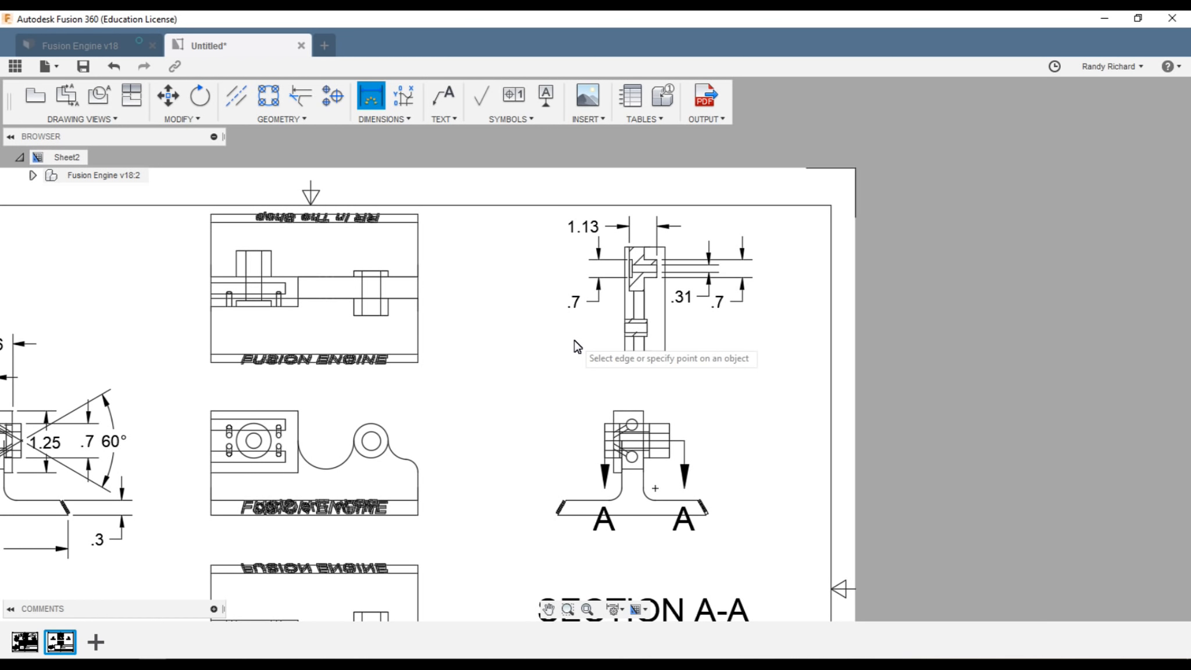
{"action": "scroll", "coordinate": [559, 358], "scroll_direction": "down", "scroll_amount": 4}
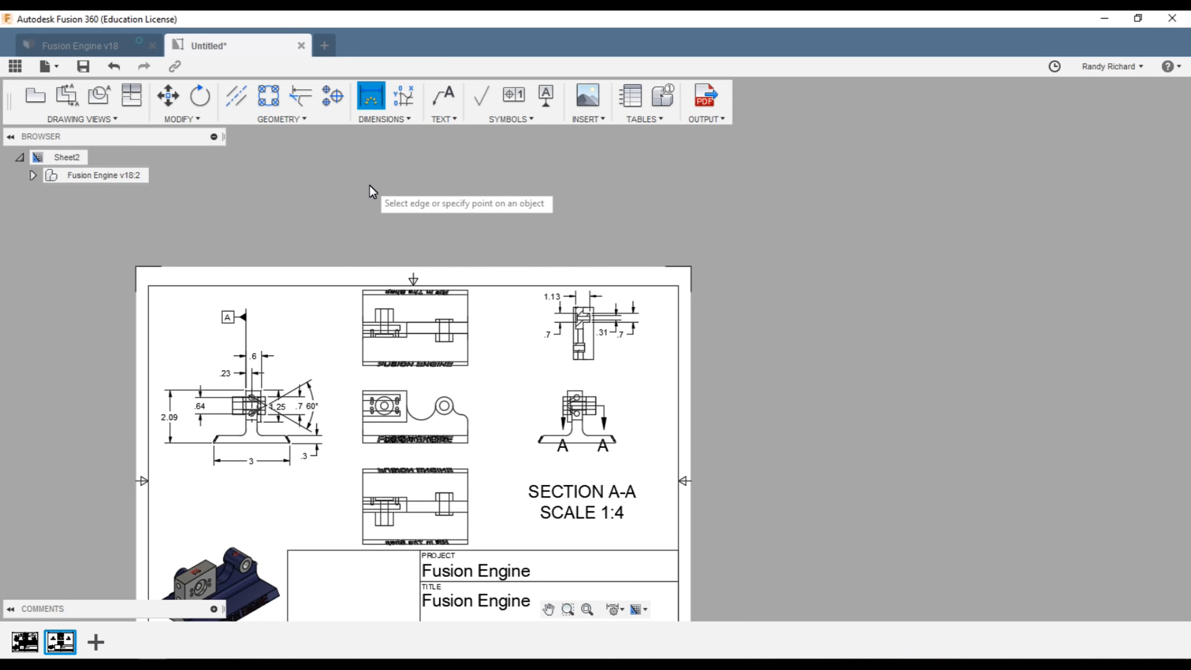
{"action": "scroll", "coordinate": [494, 215], "scroll_direction": "down", "scroll_amount": 2}
{"action": "scroll", "coordinate": [513, 244], "scroll_direction": "up", "scroll_amount": 2}
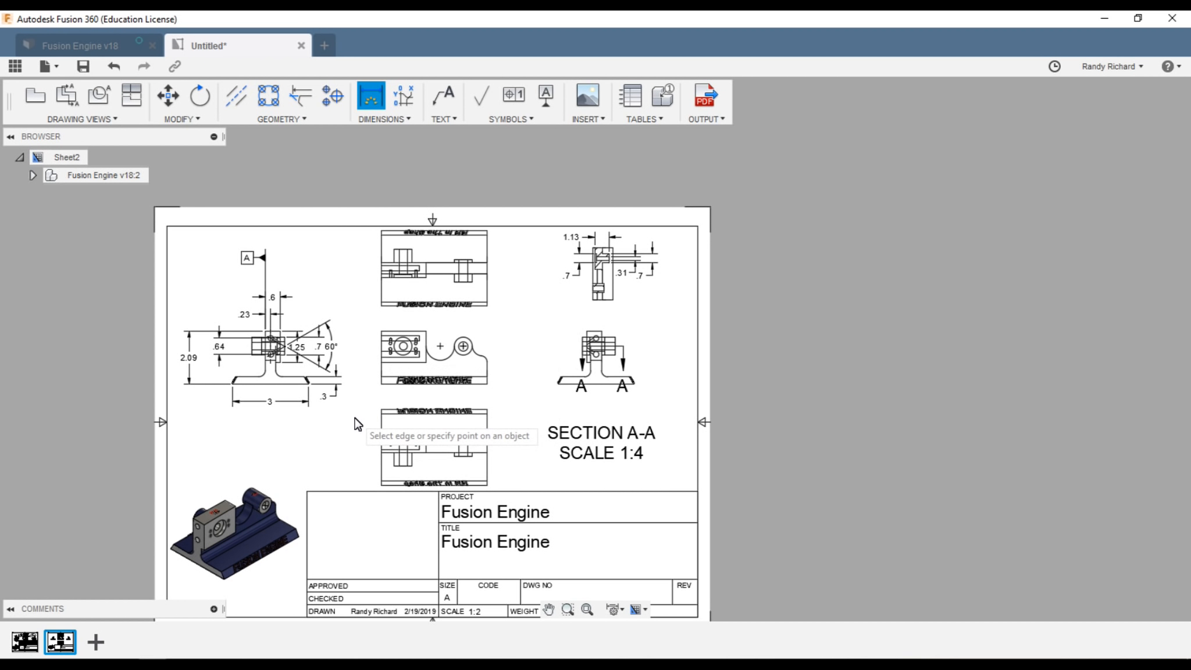
{"action": "scroll", "coordinate": [332, 425], "scroll_direction": "up", "scroll_amount": 3}
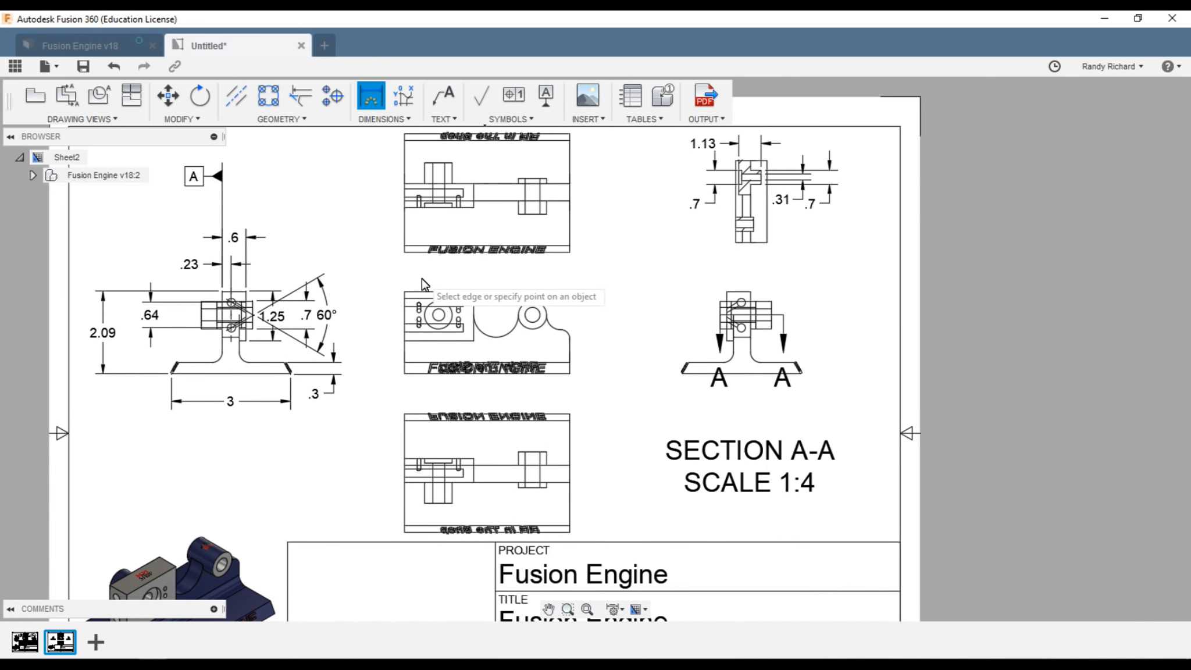
{"action": "scroll", "coordinate": [430, 292], "scroll_direction": "up", "scroll_amount": 2}
{"action": "scroll", "coordinate": [400, 282], "scroll_direction": "down", "scroll_amount": 2}
{"action": "scroll", "coordinate": [419, 338], "scroll_direction": "up", "scroll_amount": 2}
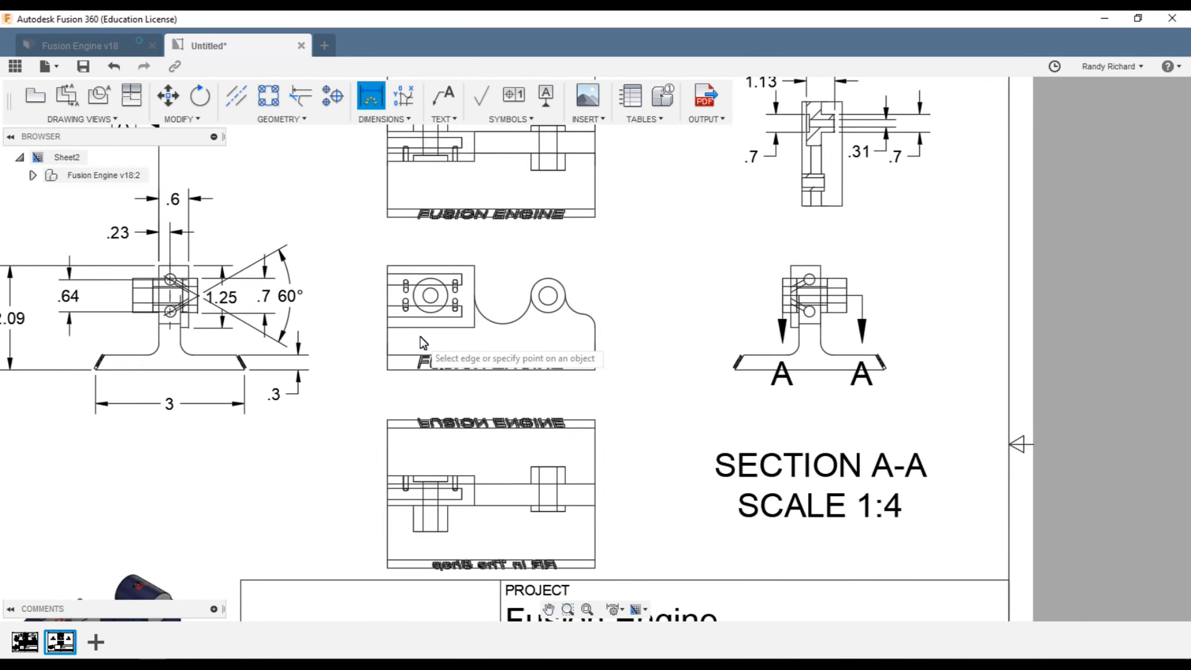
{"action": "scroll", "coordinate": [420, 340], "scroll_direction": "up", "scroll_amount": 2}
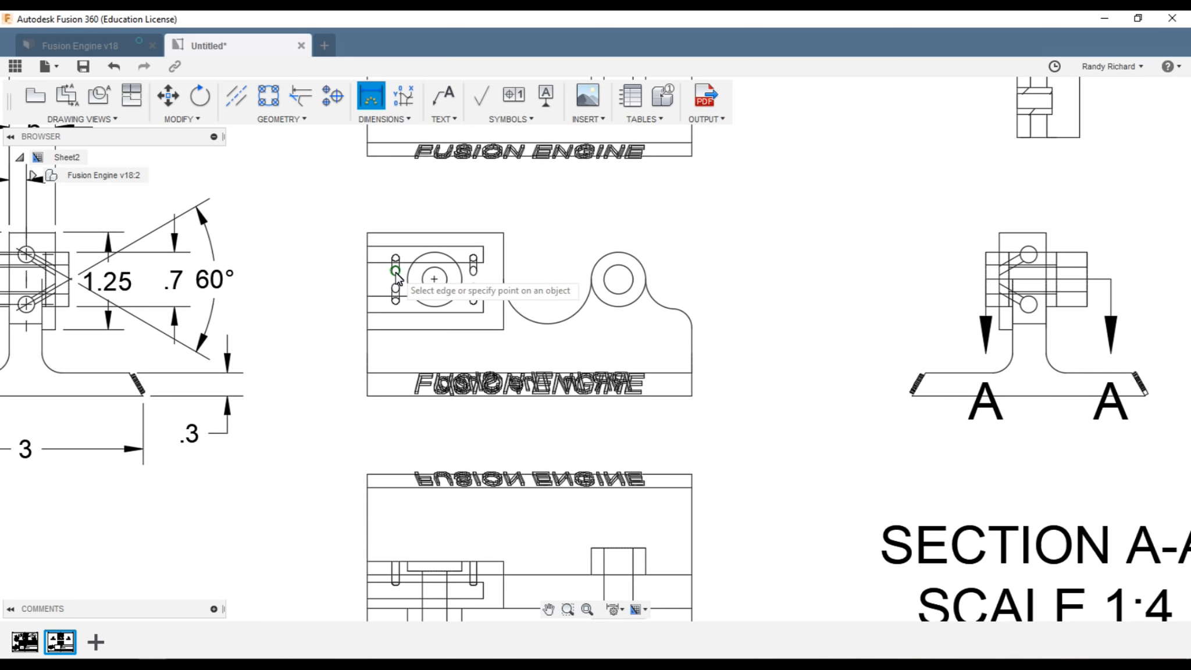
- Add vertical centerlines through the left and right pairs of slots in the central front view
{"action": "scroll", "coordinate": [398, 278], "scroll_direction": "up", "scroll_amount": 2}
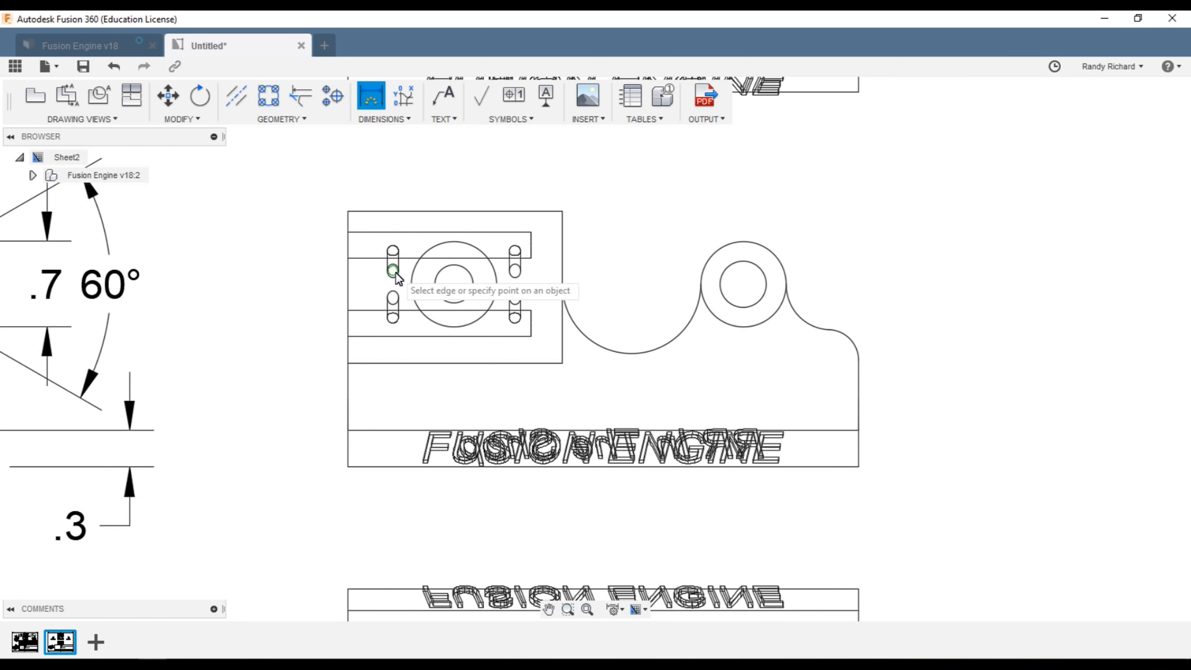
{"action": "left_click", "coordinate": [232, 99]}
{"action": "scroll", "coordinate": [389, 256], "scroll_direction": "up", "scroll_amount": 2}
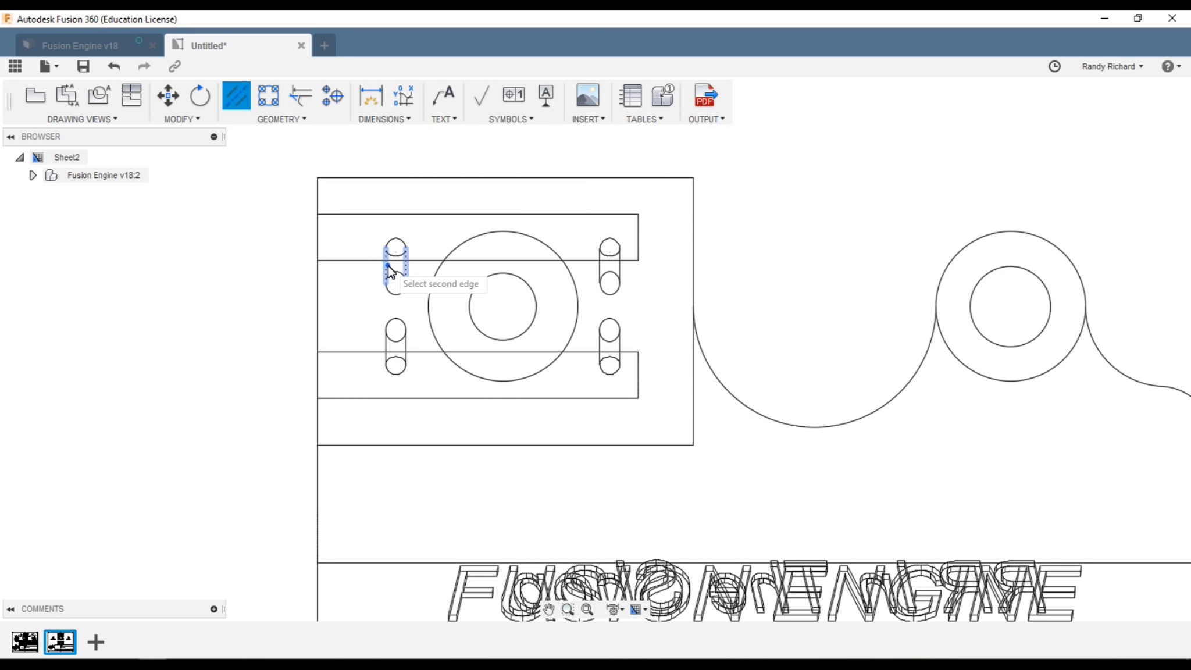
{"action": "left_click", "coordinate": [388, 268]}
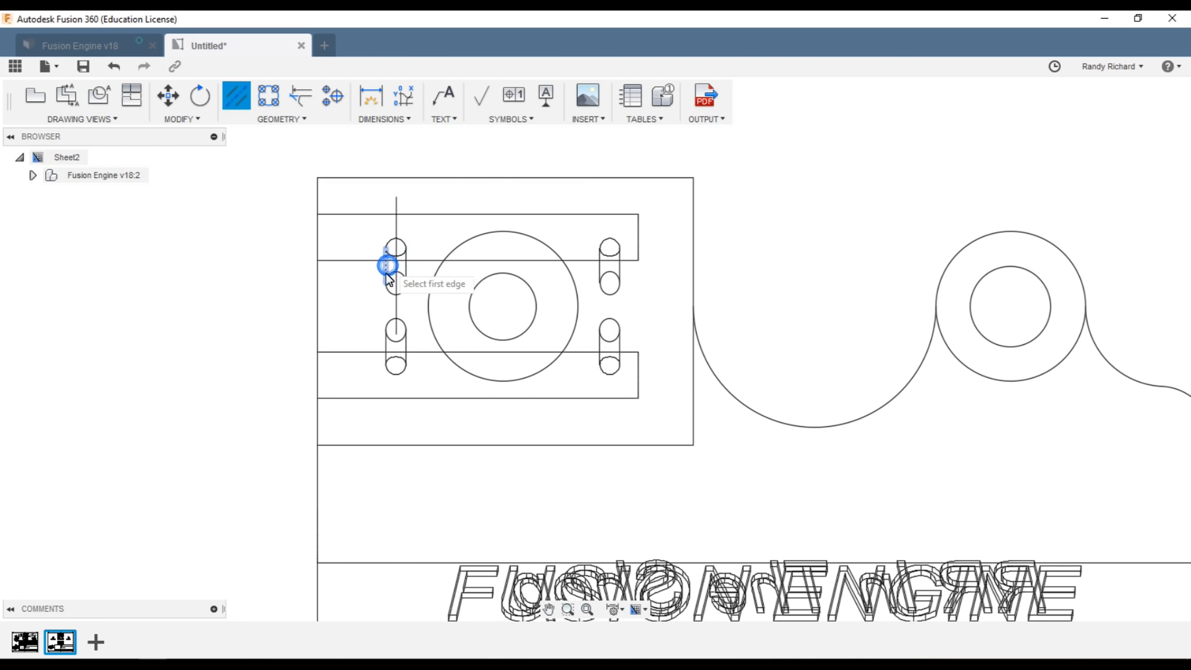
{"action": "left_click", "coordinate": [618, 266]}
{"action": "left_click", "coordinate": [602, 272]}
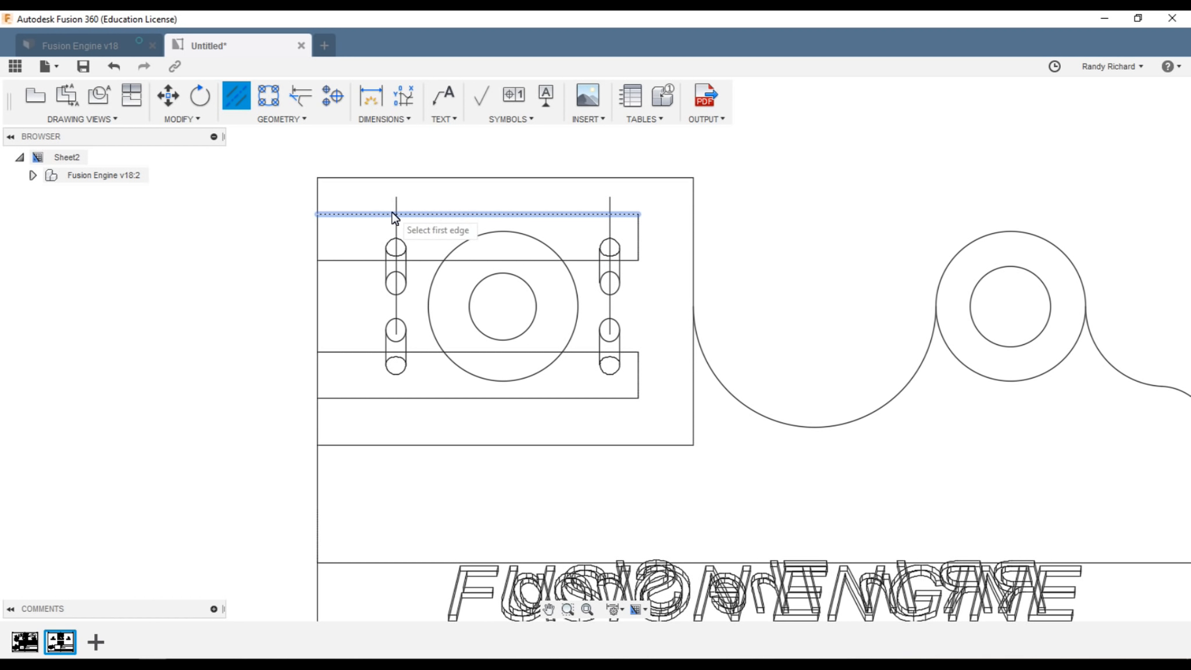
{"action": "left_click", "coordinate": [370, 94]}
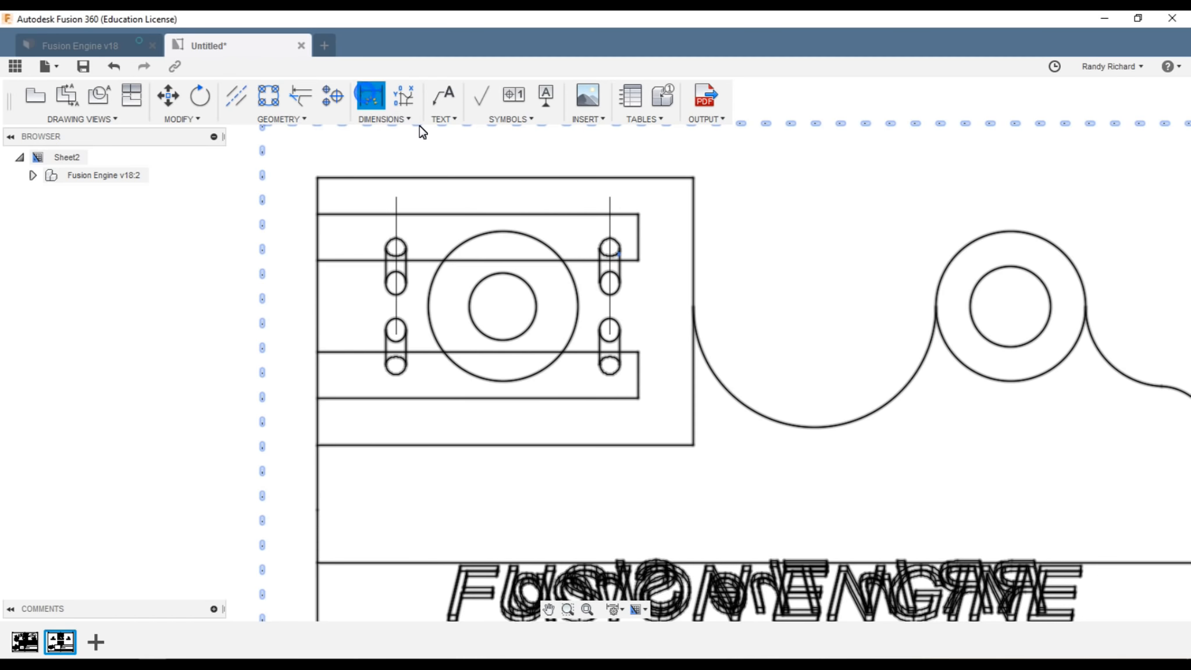
{"action": "left_click", "coordinate": [397, 205]}
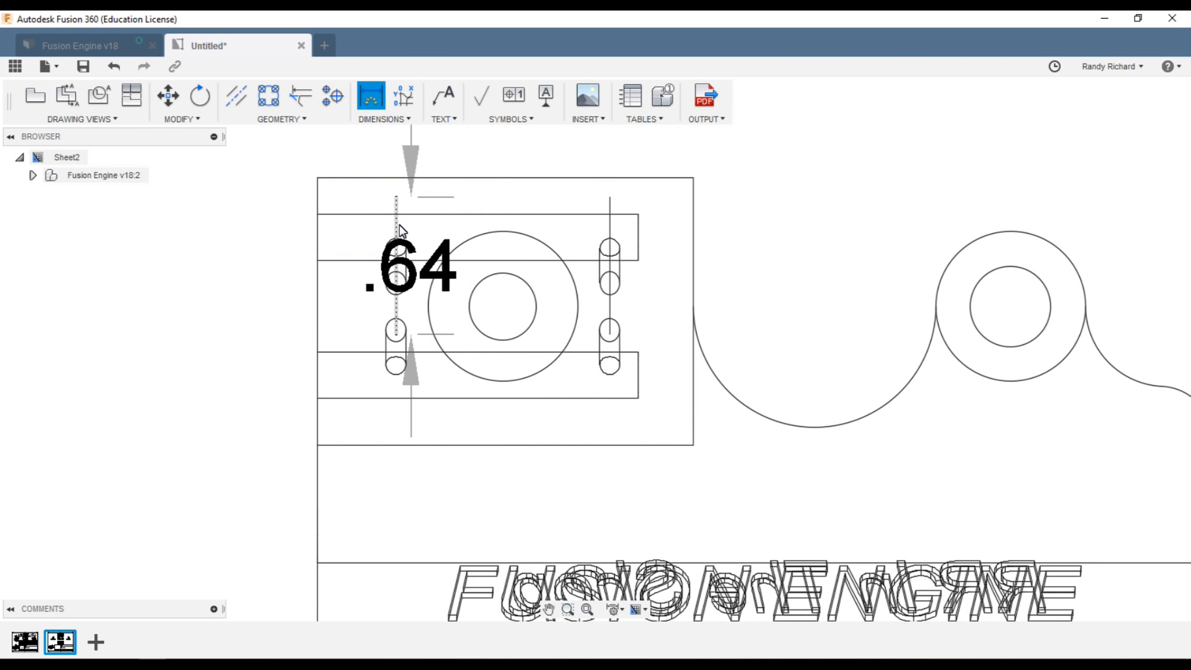
{"action": "key", "text": "Escape"}
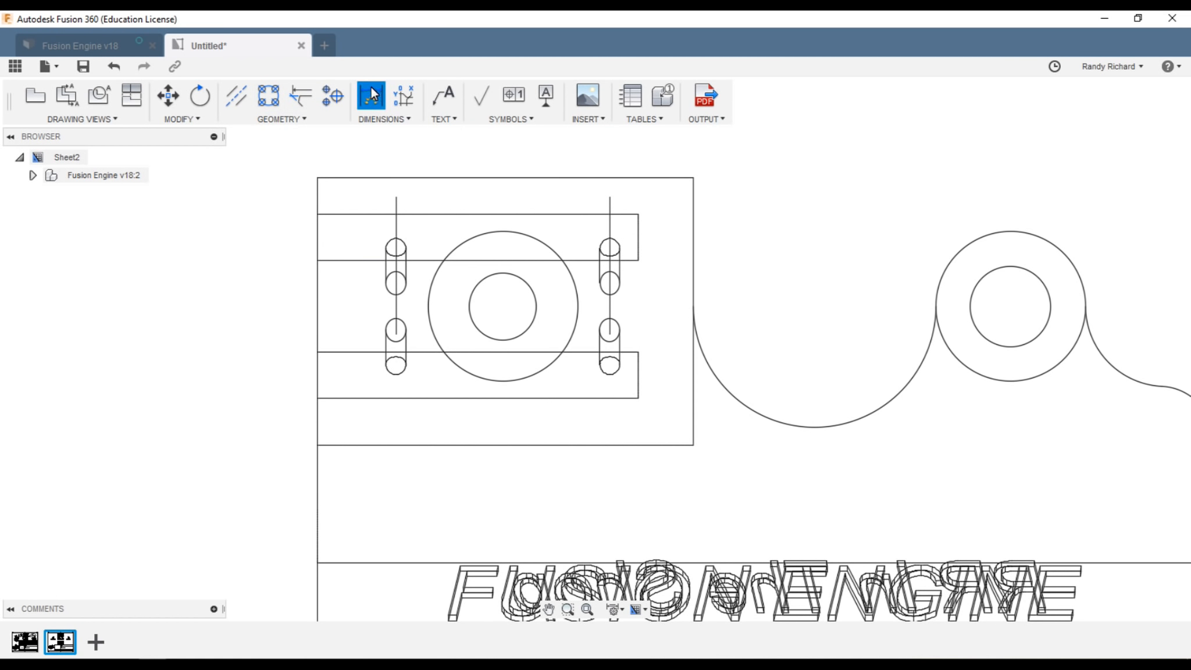
- Add center marks to the concentric circles between the slots and to the round boss in the central front view
{"action": "left_click", "coordinate": [335, 97]}
{"action": "left_click", "coordinate": [510, 339]}
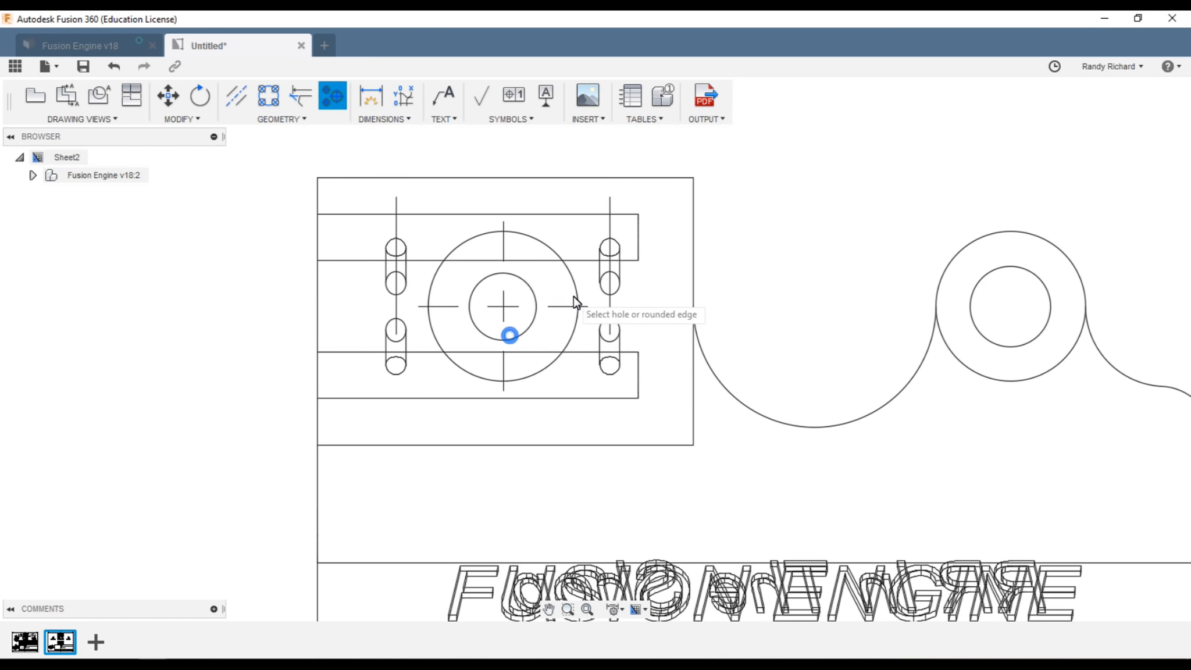
{"action": "left_click", "coordinate": [1027, 343]}
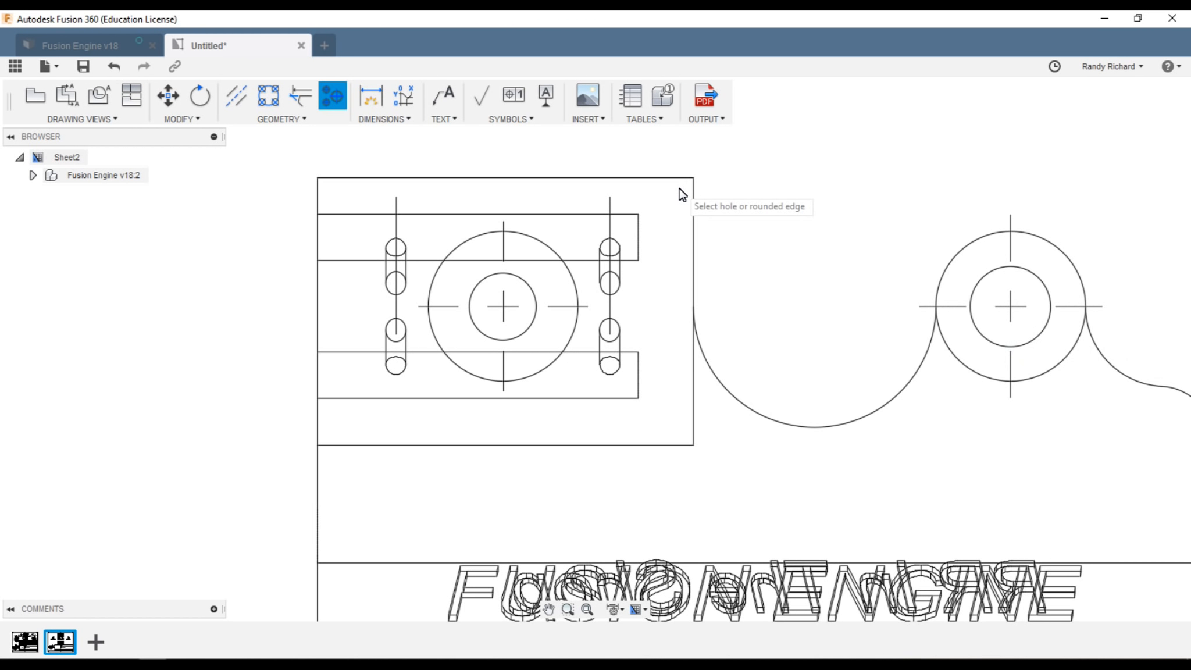
{"action": "key", "text": "Escape"}
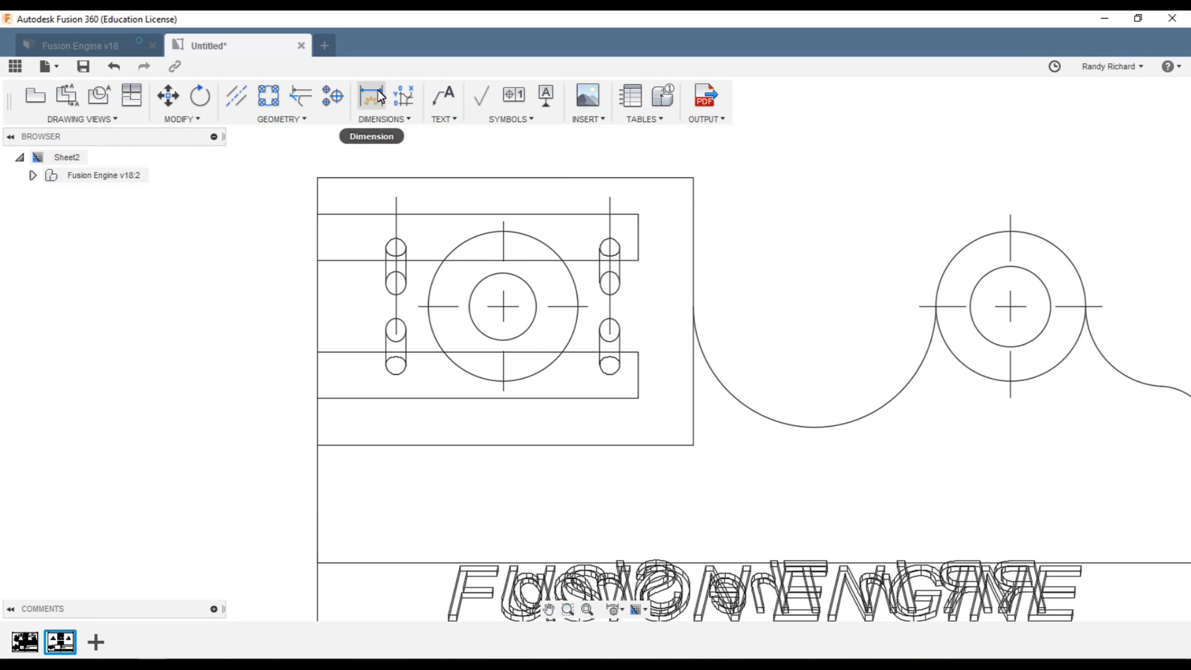
- Add linear dimensions from the central bore's center horizontally to the left and right slot centerlines, placing both above the front view
{"action": "left_click", "coordinate": [388, 120]}
{"action": "left_click", "coordinate": [396, 171]}
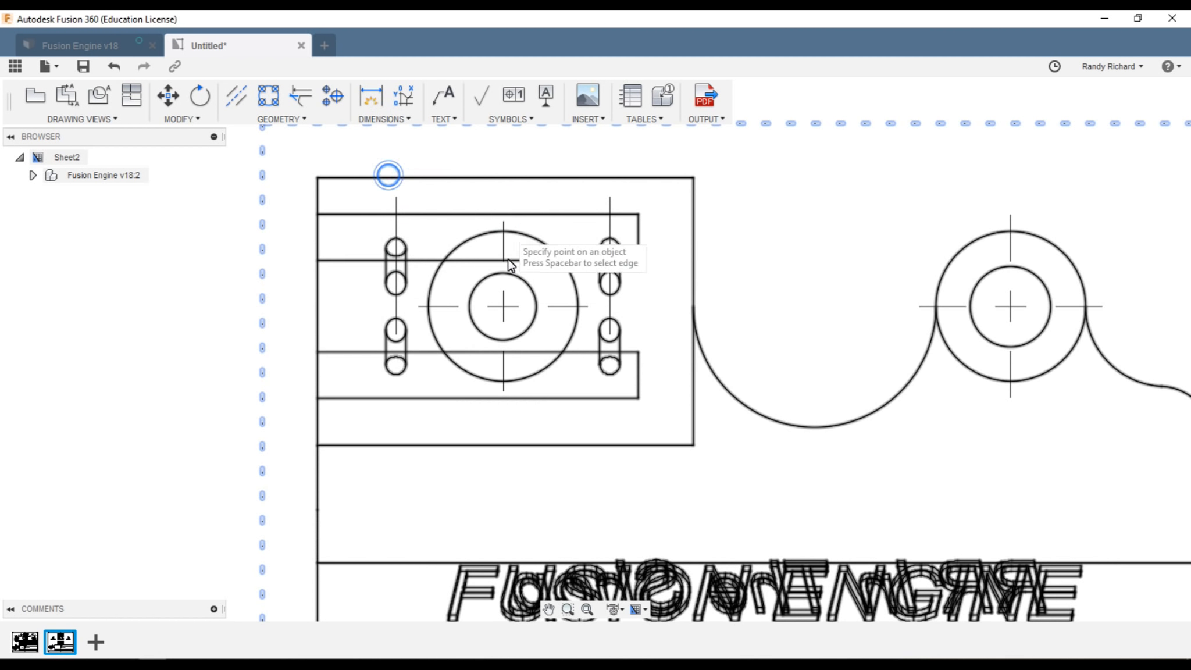
{"action": "left_click", "coordinate": [503, 306]}
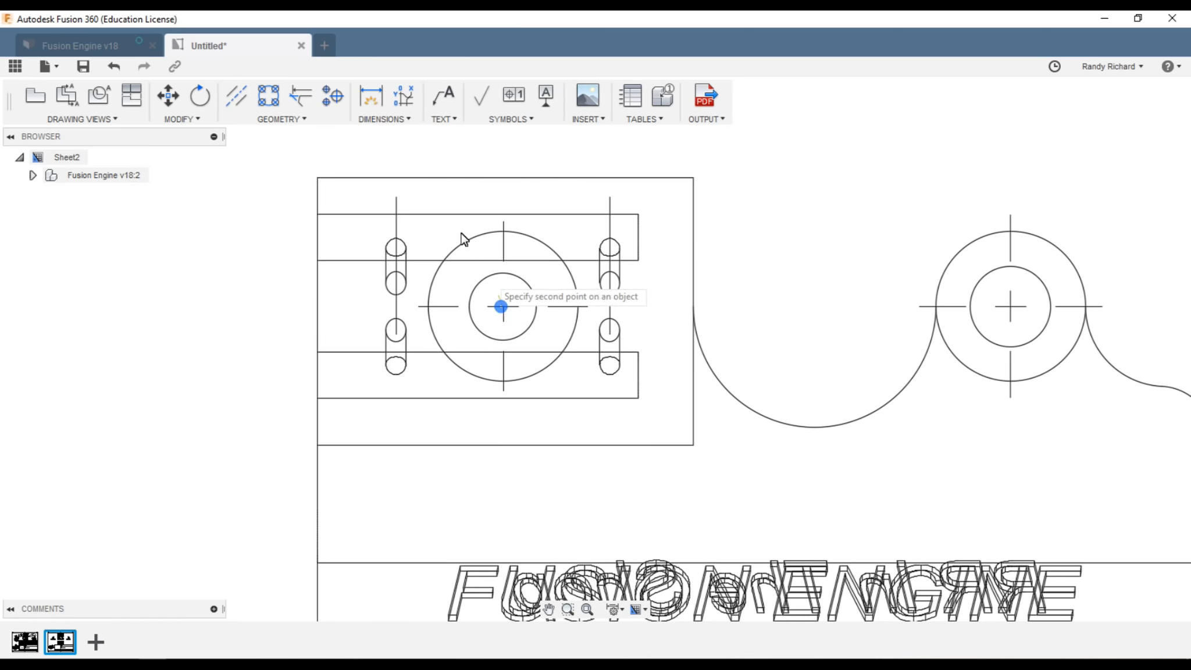
{"action": "left_click", "coordinate": [396, 303]}
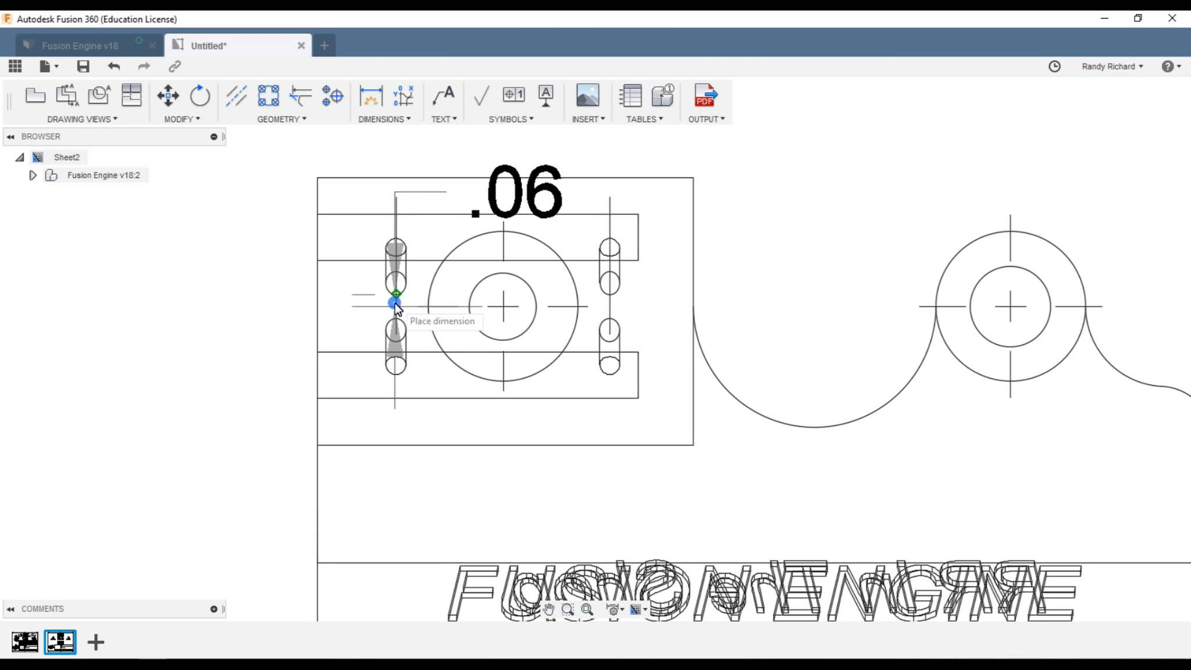
{"action": "scroll", "coordinate": [393, 307], "scroll_direction": "down", "scroll_amount": 3}
{"action": "left_click", "coordinate": [434, 185]}
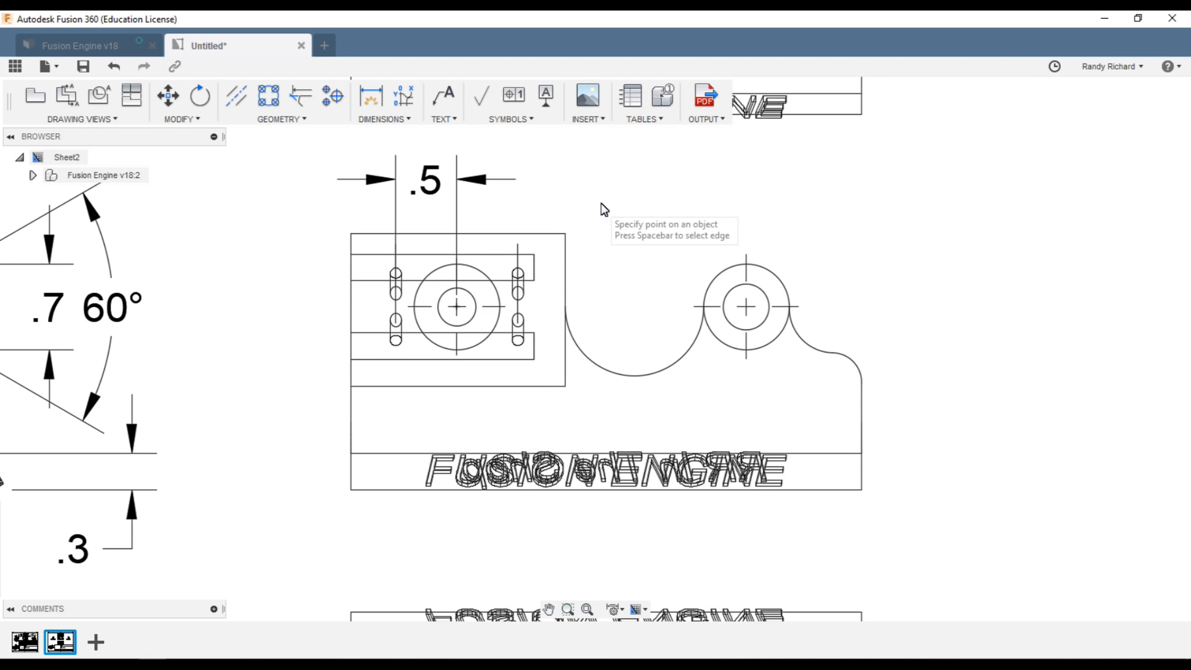
{"action": "left_click", "coordinate": [457, 308]}
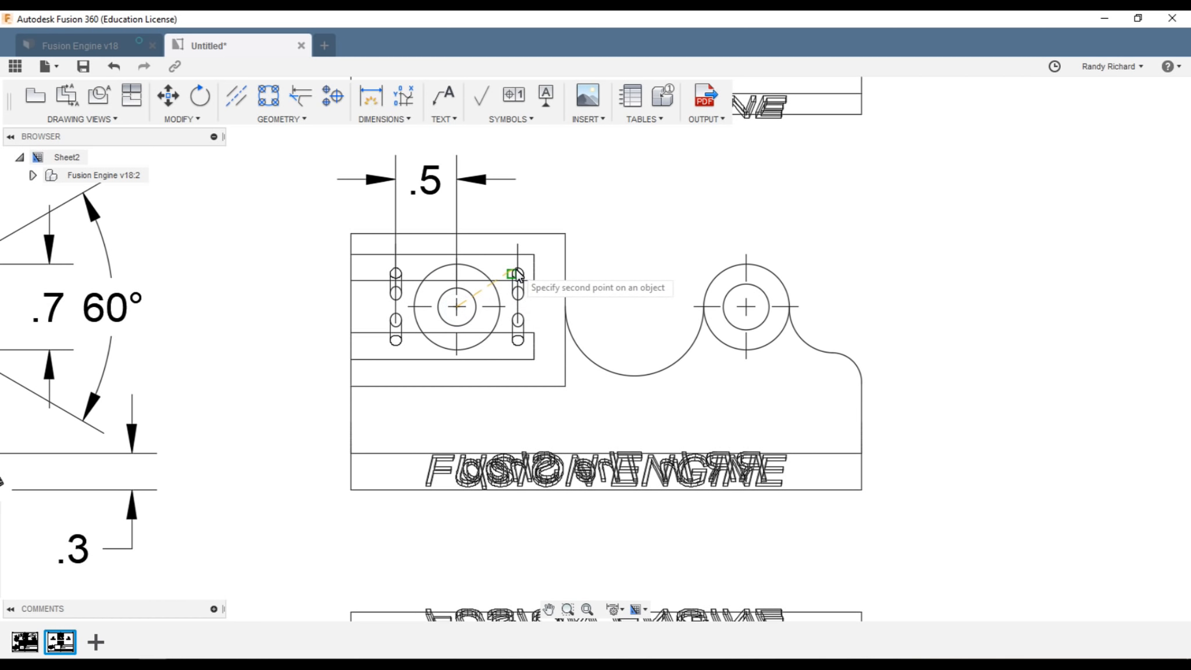
{"action": "left_click", "coordinate": [518, 302]}
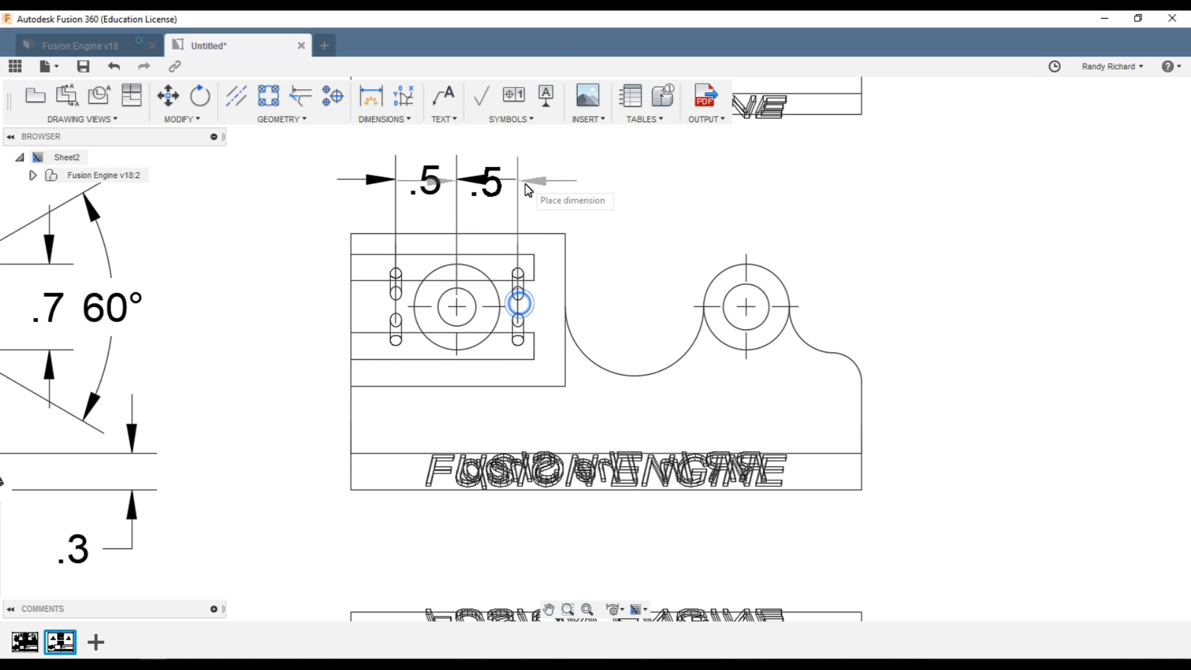
{"action": "left_click", "coordinate": [524, 147]}
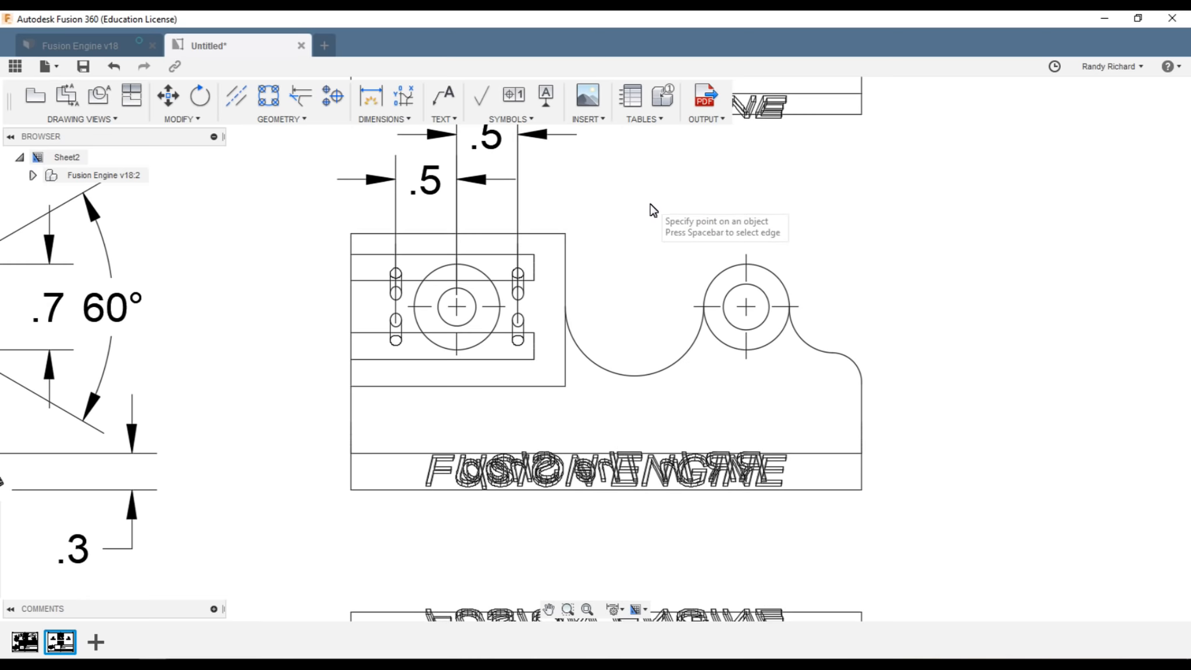
- Dimension the vertical distances from the two inner holes of the left slots to the central bore's center, placing both left of the view
{"action": "scroll", "coordinate": [640, 186], "scroll_direction": "down", "scroll_amount": 3}
{"action": "scroll", "coordinate": [633, 185], "scroll_direction": "up", "scroll_amount": 2}
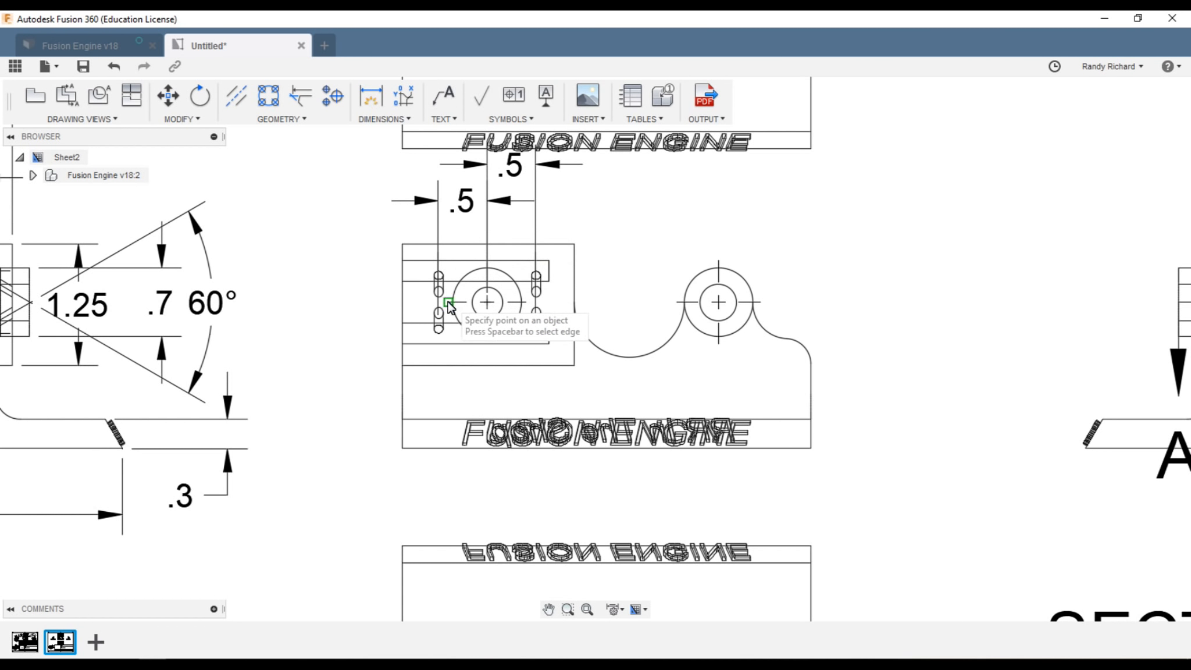
{"action": "scroll", "coordinate": [442, 343], "scroll_direction": "up", "scroll_amount": 2}
{"action": "scroll", "coordinate": [442, 347], "scroll_direction": "up", "scroll_amount": 1}
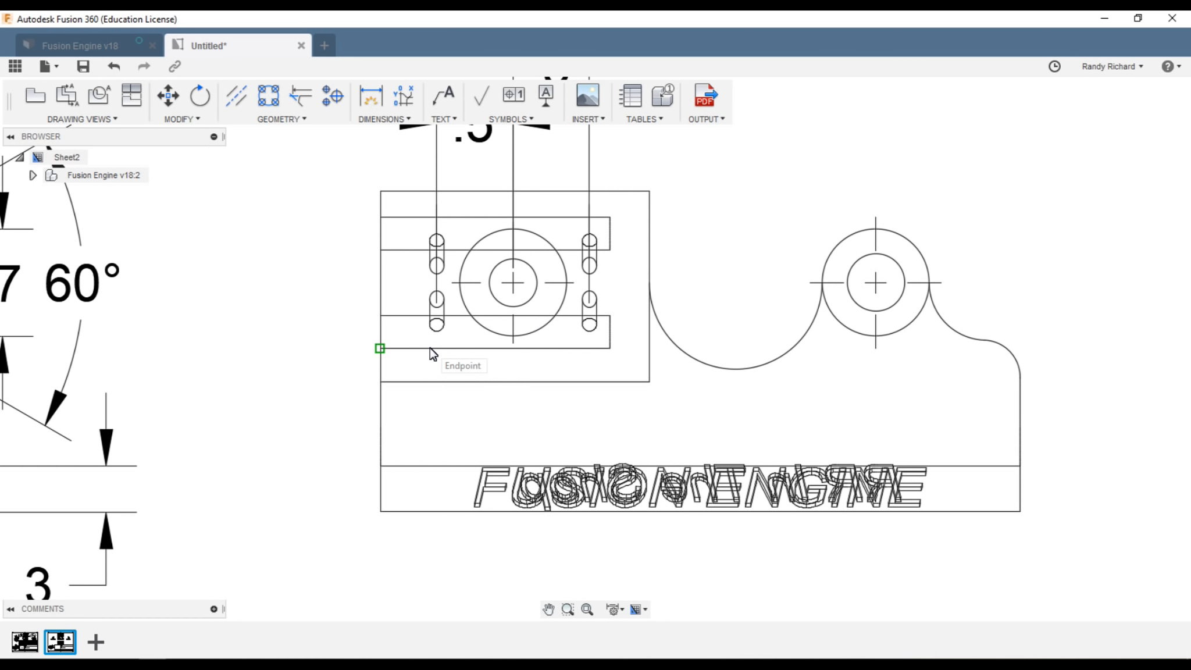
{"action": "left_click", "coordinate": [437, 267]}
{"action": "left_click", "coordinate": [513, 283]}
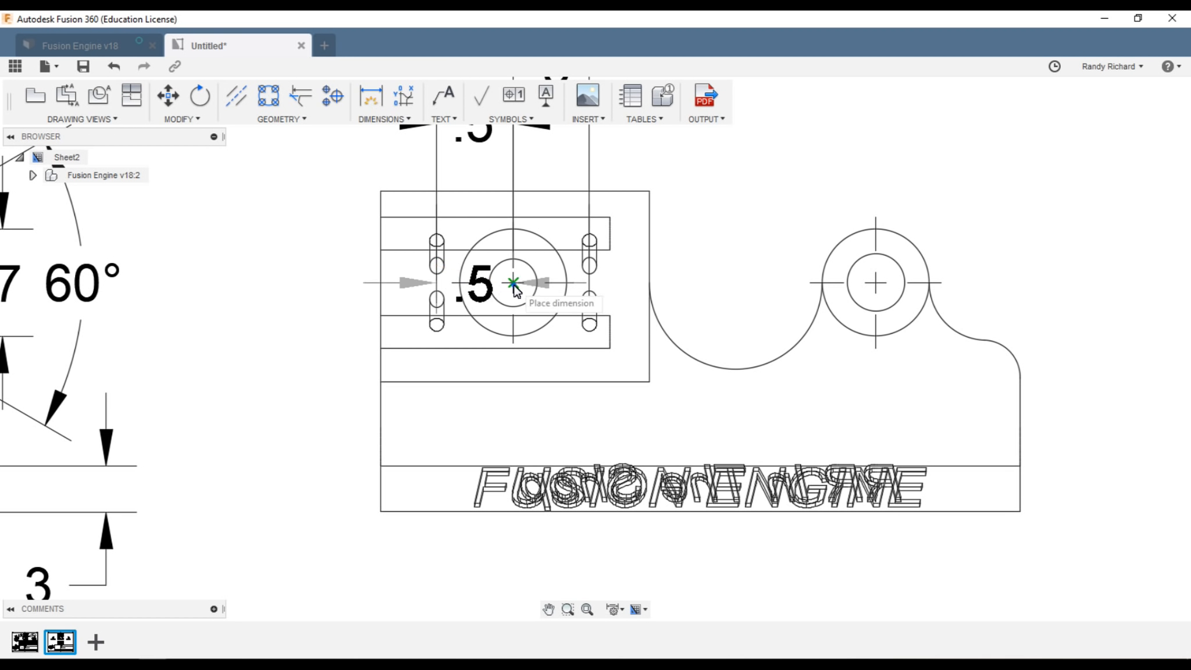
{"action": "left_click", "coordinate": [290, 271]}
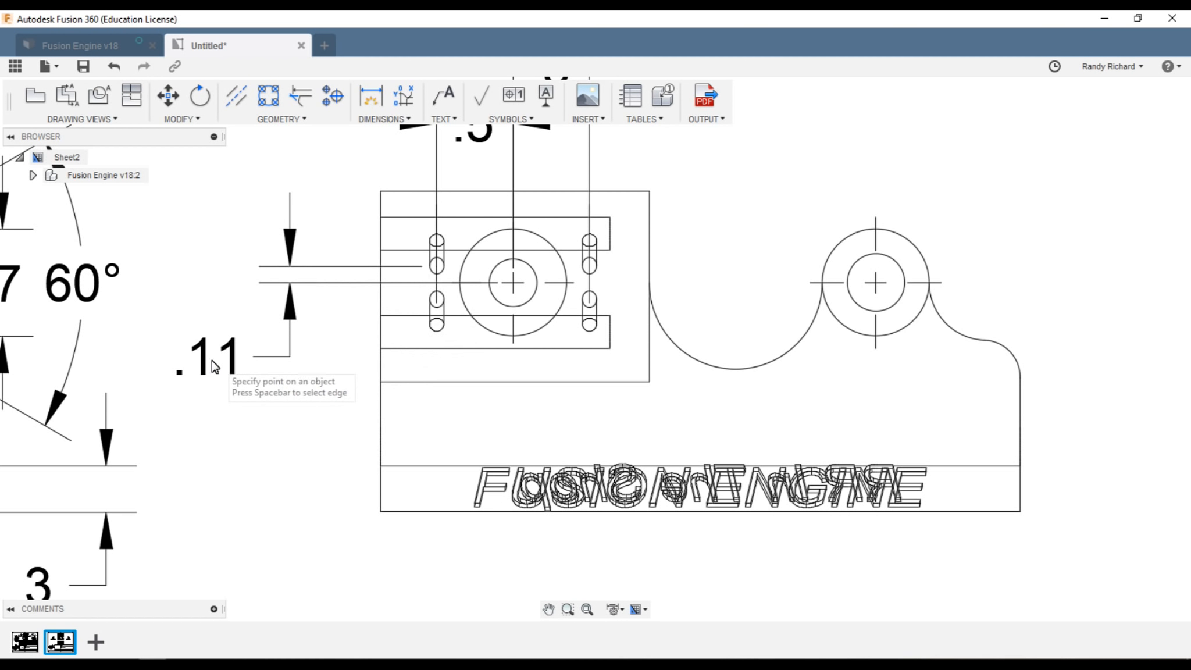
{"action": "left_click", "coordinate": [437, 299]}
{"action": "left_click", "coordinate": [513, 283]}
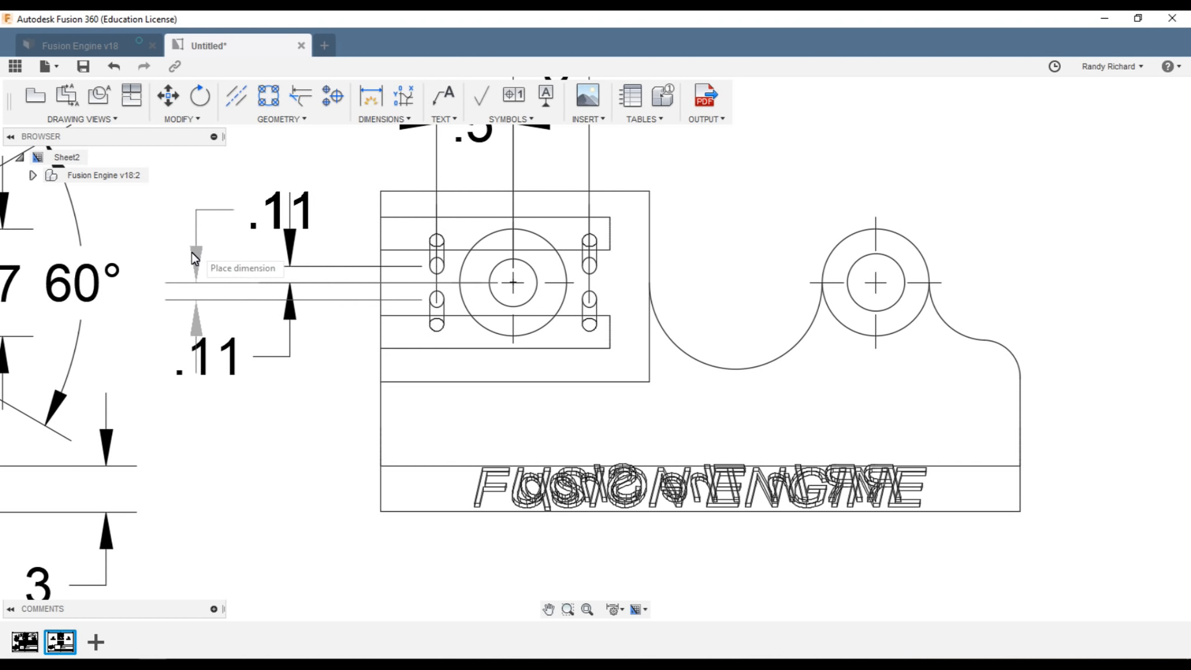
{"action": "left_click", "coordinate": [147, 227]}
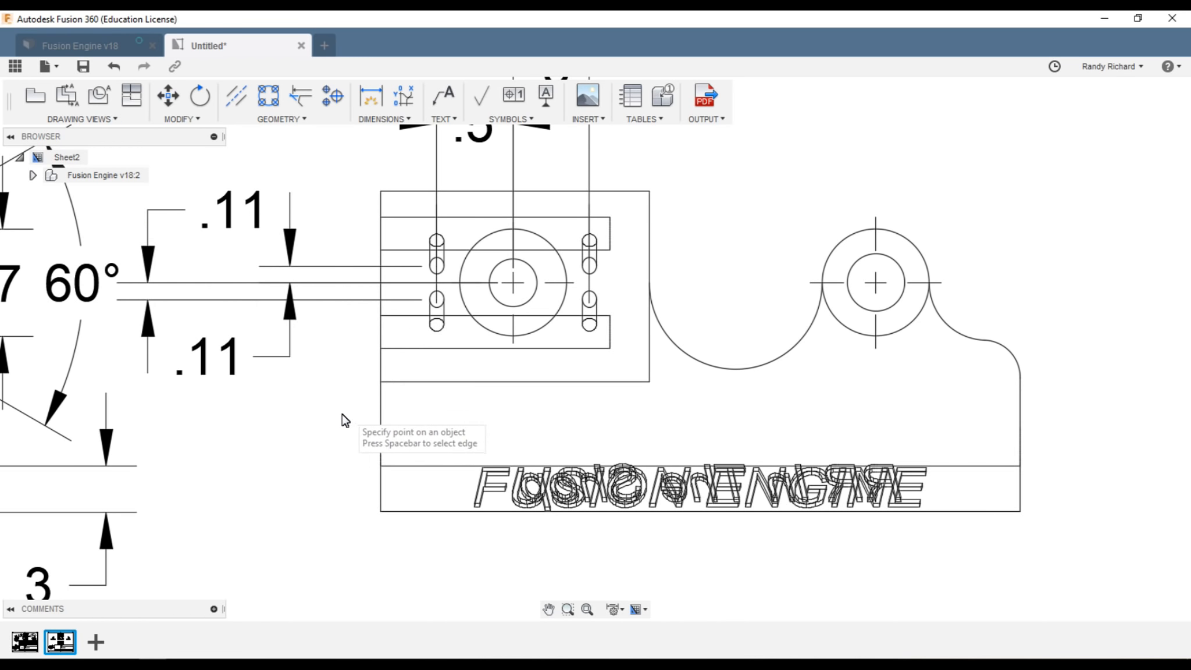
- Add a third drawing sheet and start a base view with the RIGHT orientation
{"action": "scroll", "coordinate": [351, 414], "scroll_direction": "down", "scroll_amount": 3}
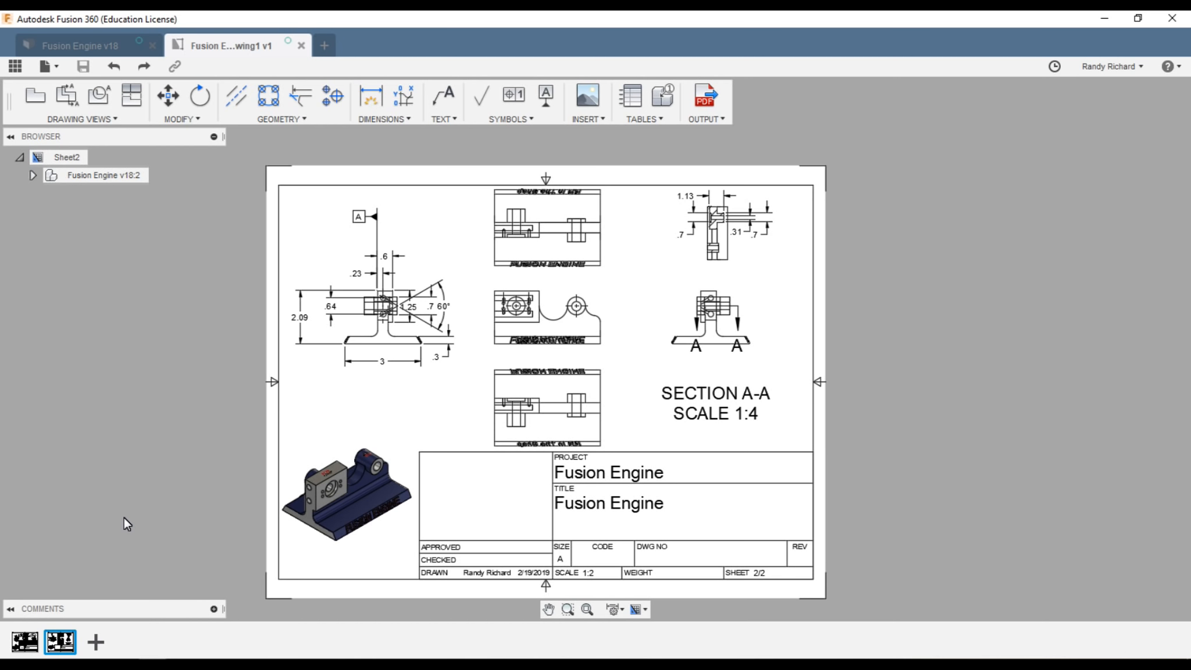
{"action": "left_click", "coordinate": [96, 642]}
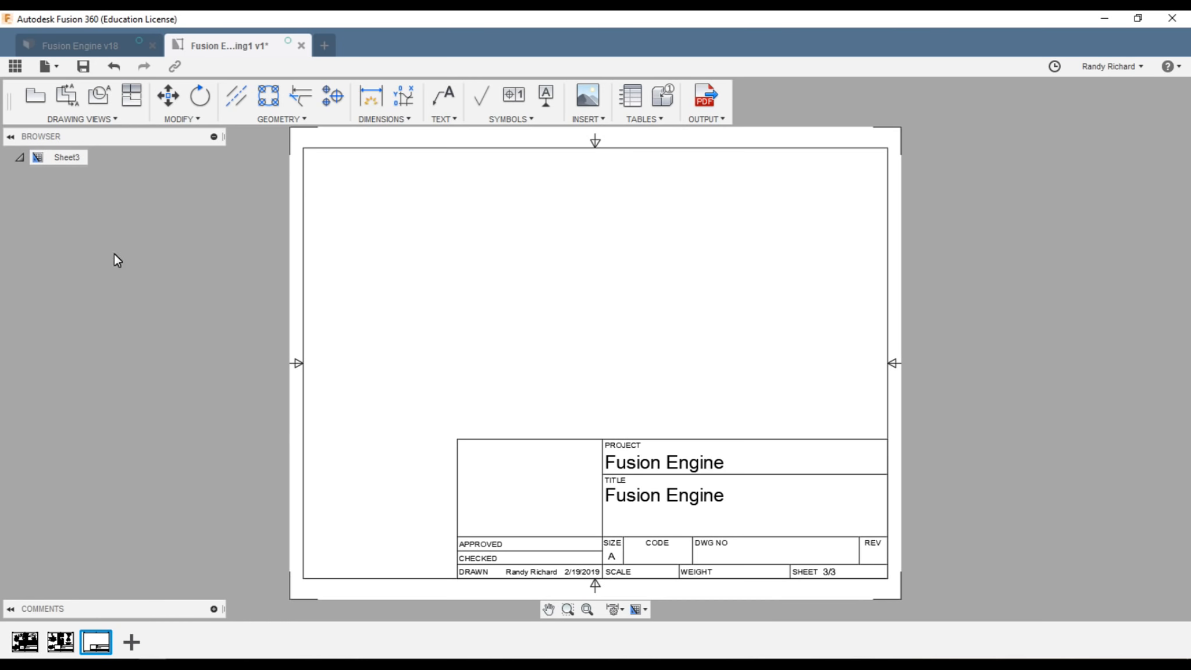
{"action": "left_click", "coordinate": [85, 123]}
{"action": "left_click", "coordinate": [71, 131]}
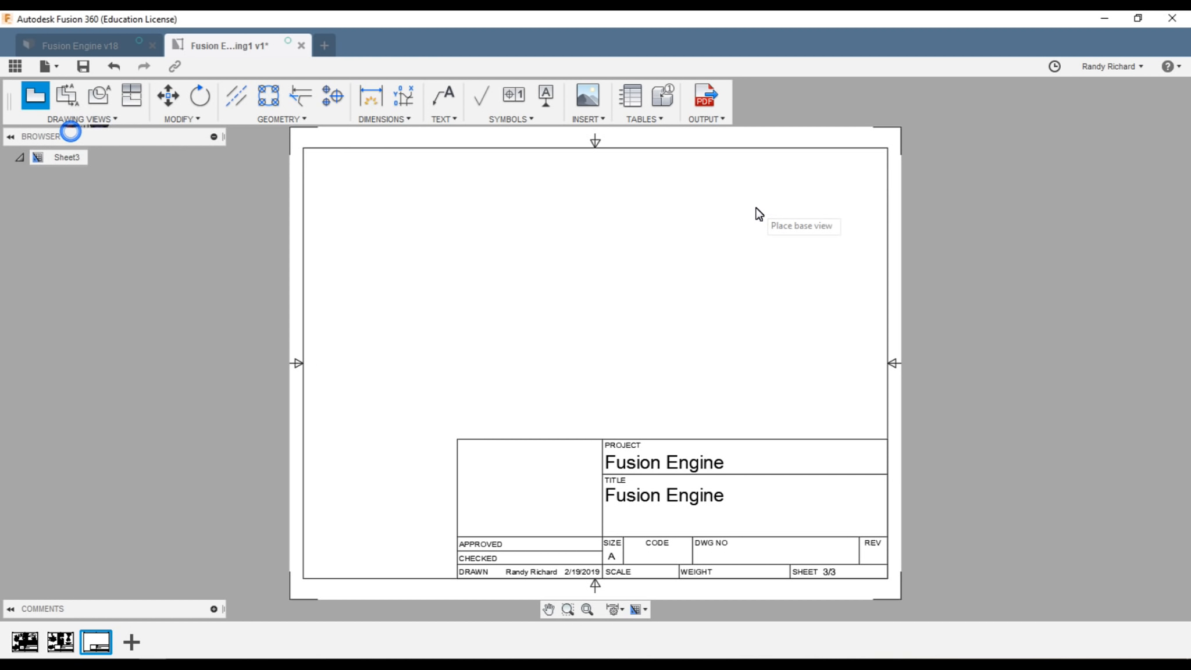
{"action": "left_click", "coordinate": [1170, 224]}
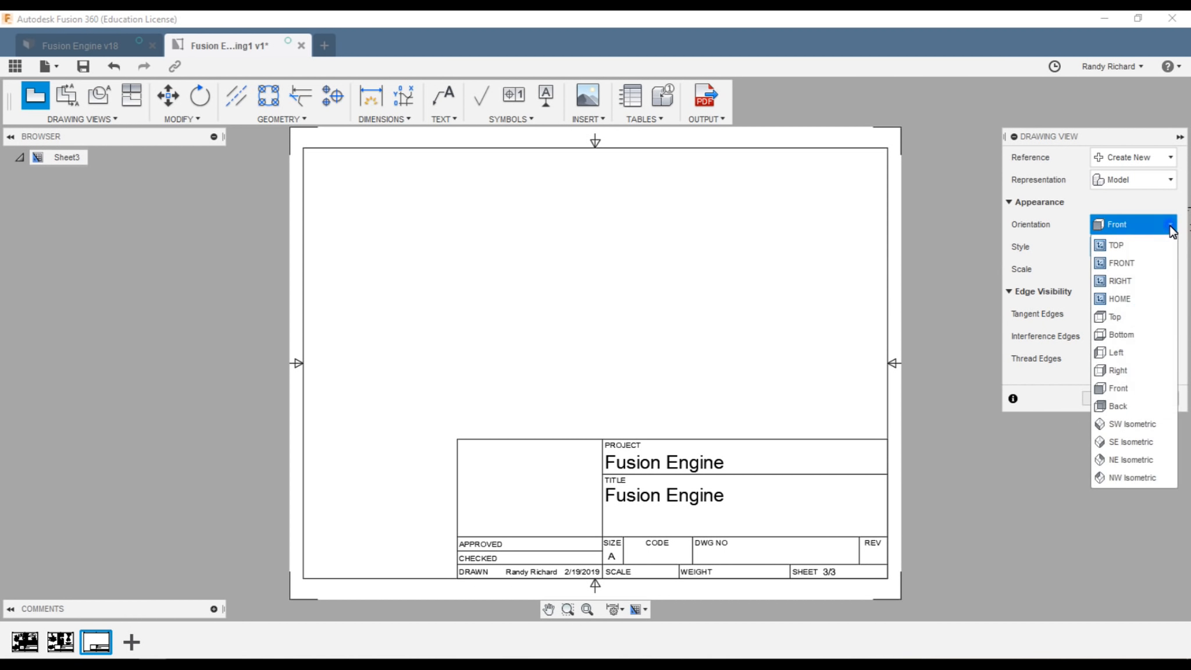
{"action": "left_click", "coordinate": [1129, 280]}
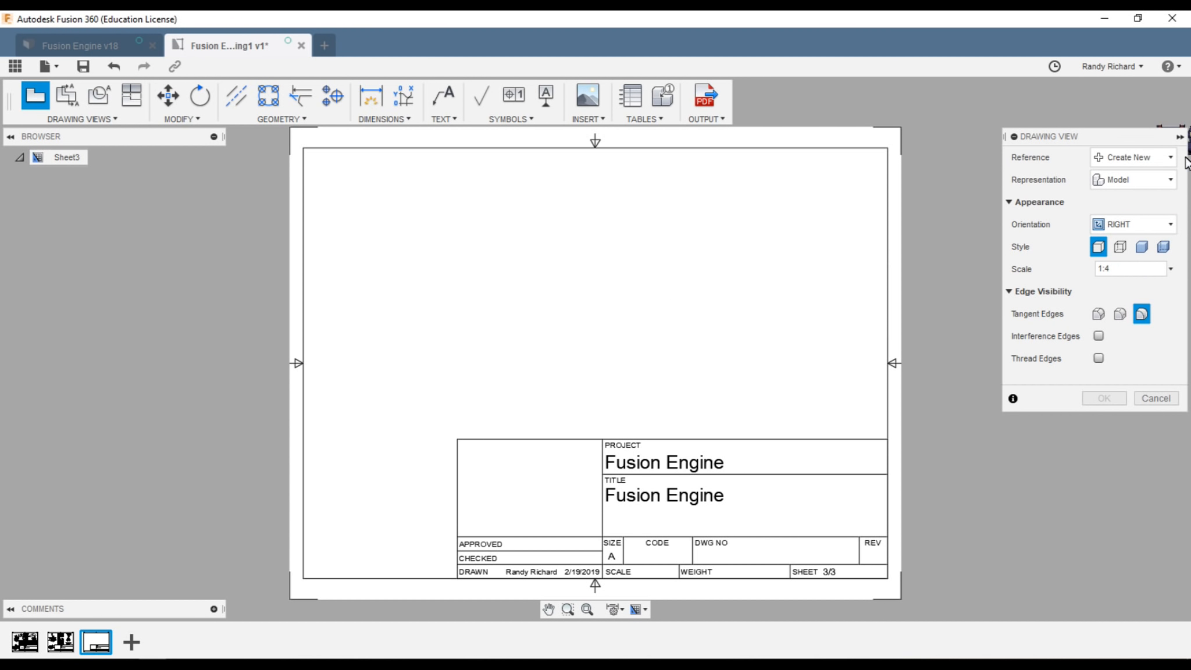
- Place the Model base view near the upper middle of the sheet at 1:2 scale with hidden edges shown
{"action": "left_click", "coordinate": [1172, 181]}
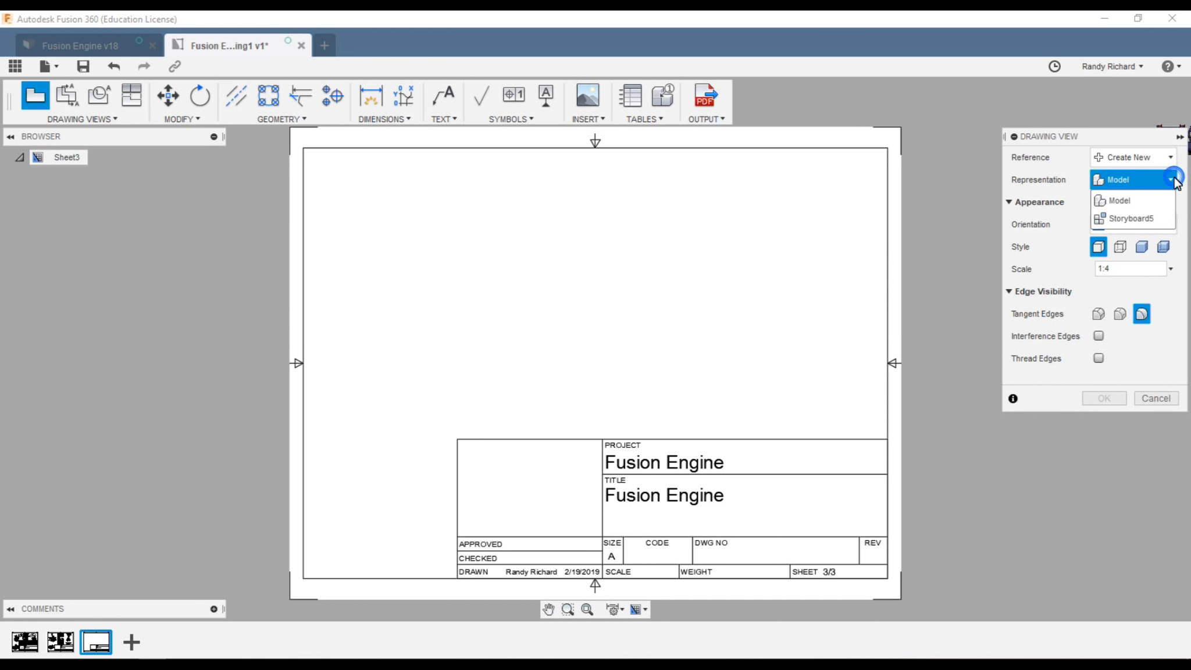
{"action": "left_click", "coordinate": [1131, 200]}
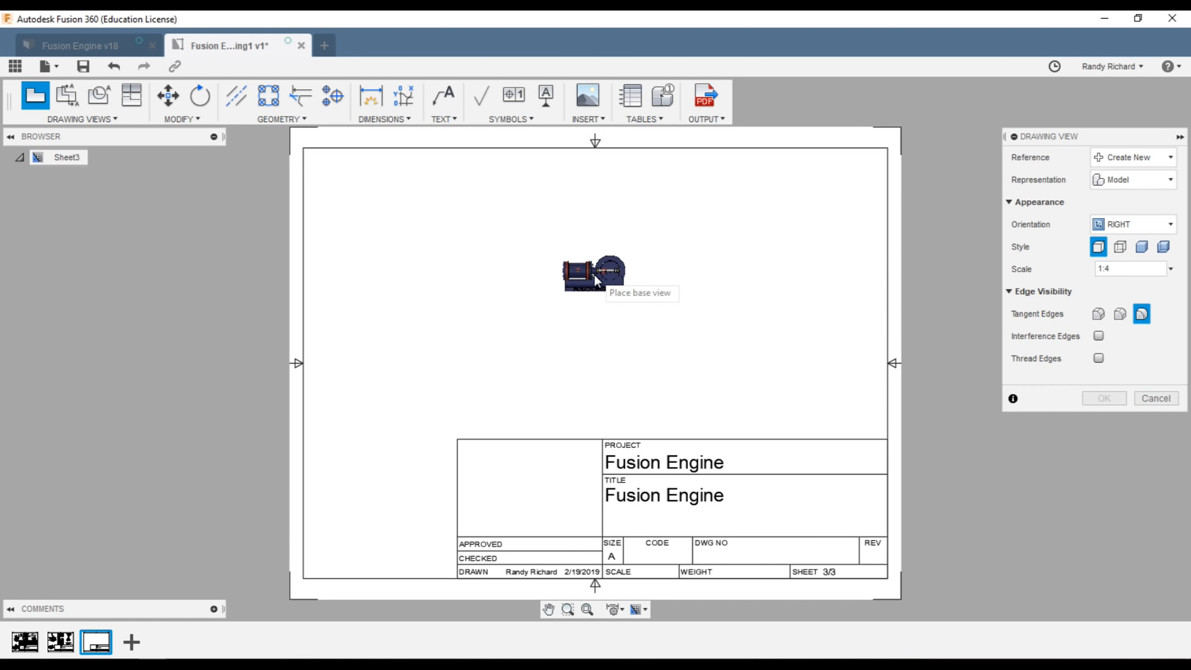
{"action": "left_click", "coordinate": [1169, 267]}
{"action": "left_click", "coordinate": [1114, 120]}
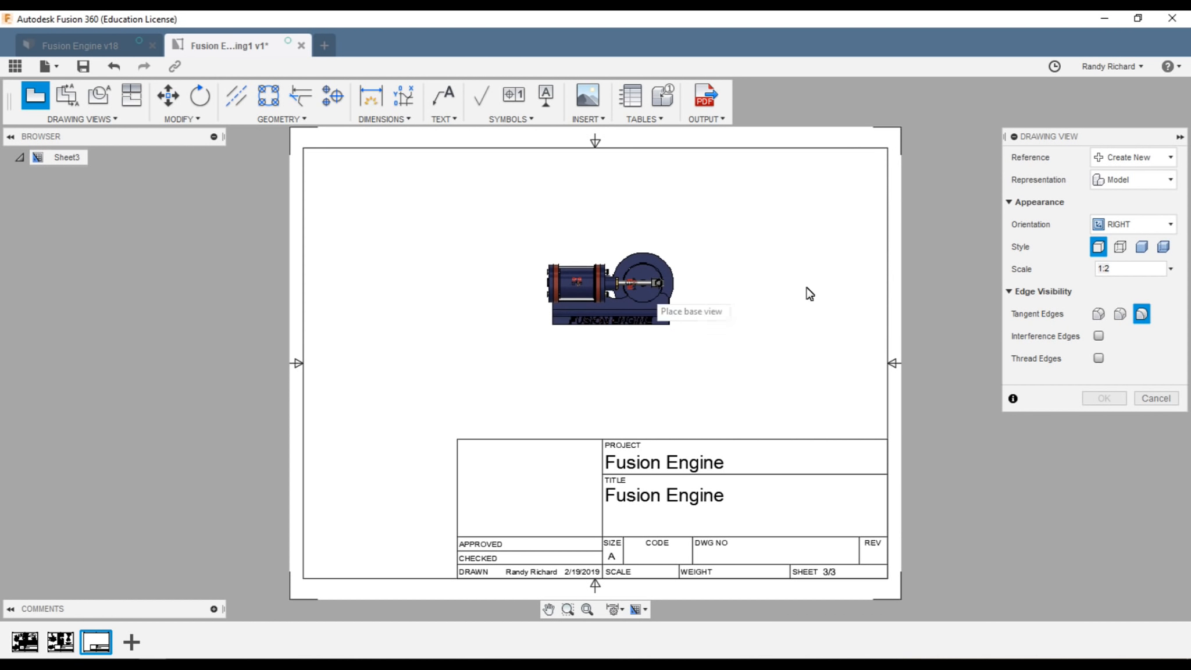
{"action": "left_click", "coordinate": [1120, 247]}
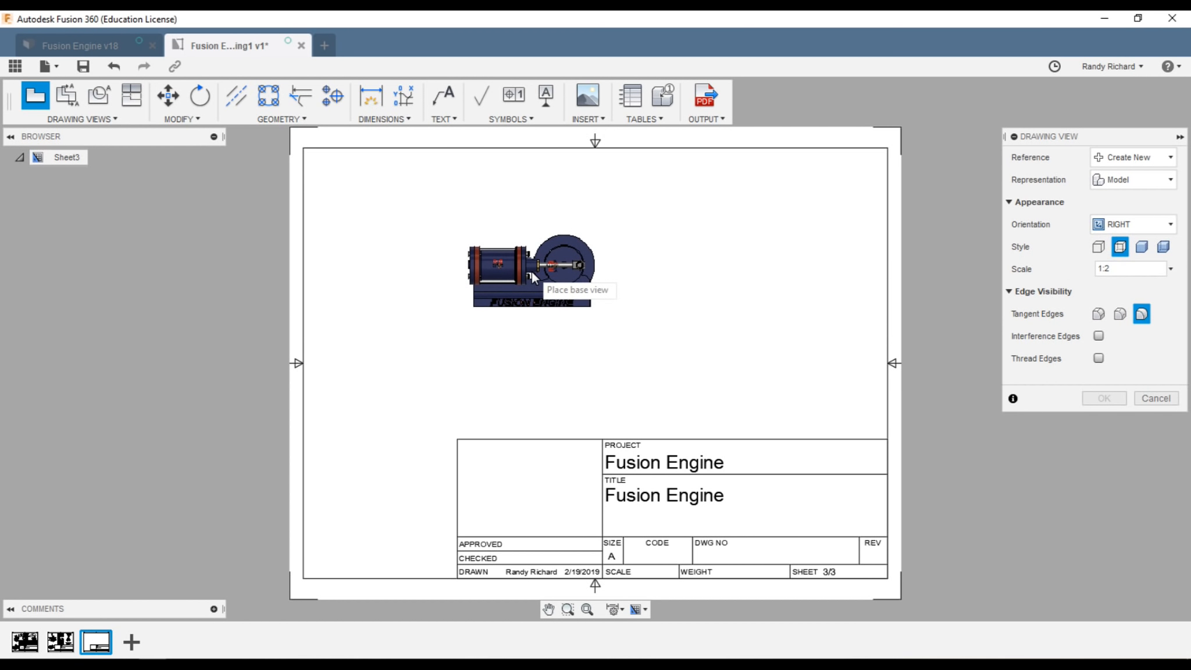
{"action": "left_click", "coordinate": [603, 278]}
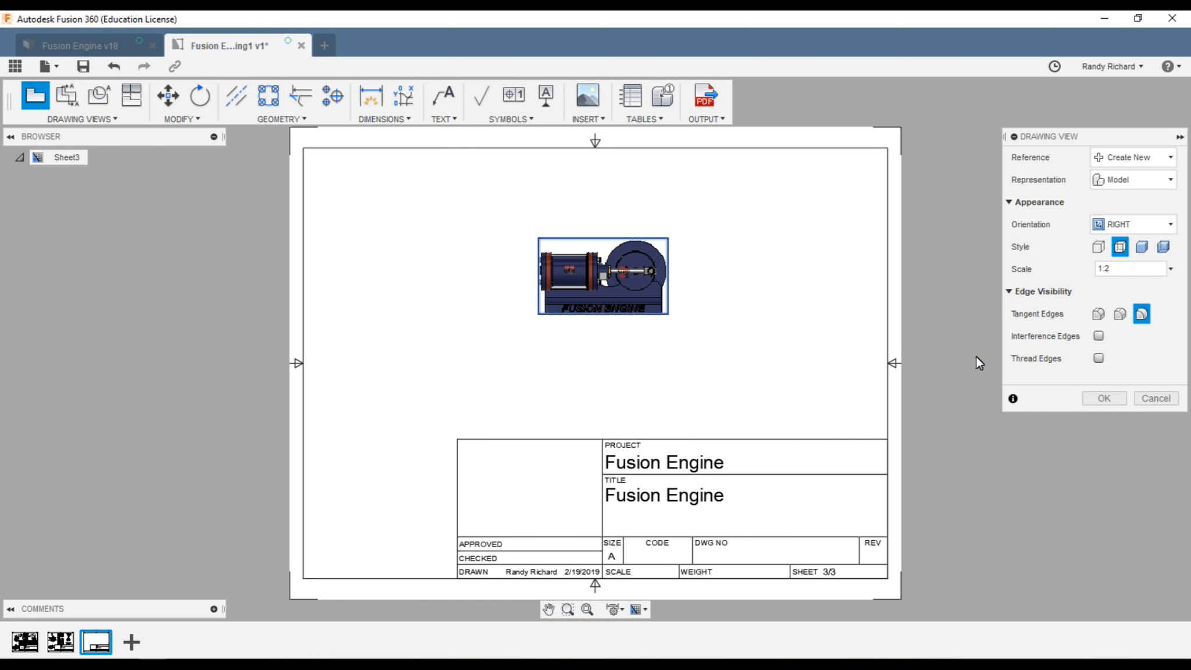
{"action": "left_click", "coordinate": [1104, 398]}
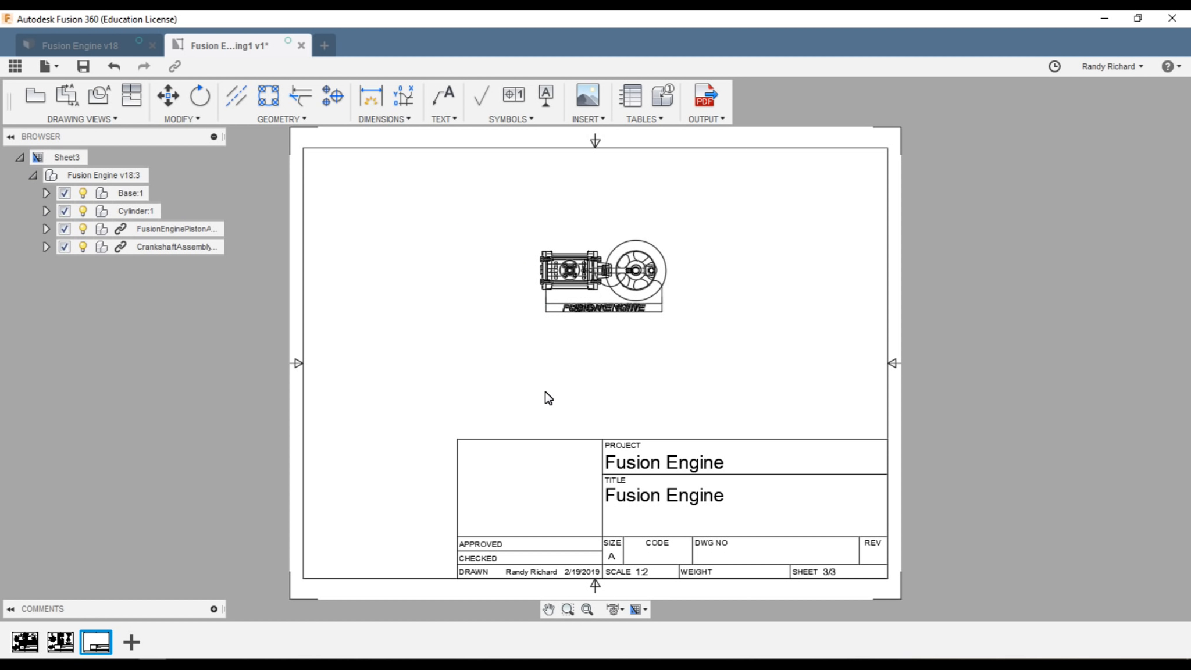
{"action": "scroll", "coordinate": [638, 245], "scroll_direction": "up", "scroll_amount": 3}
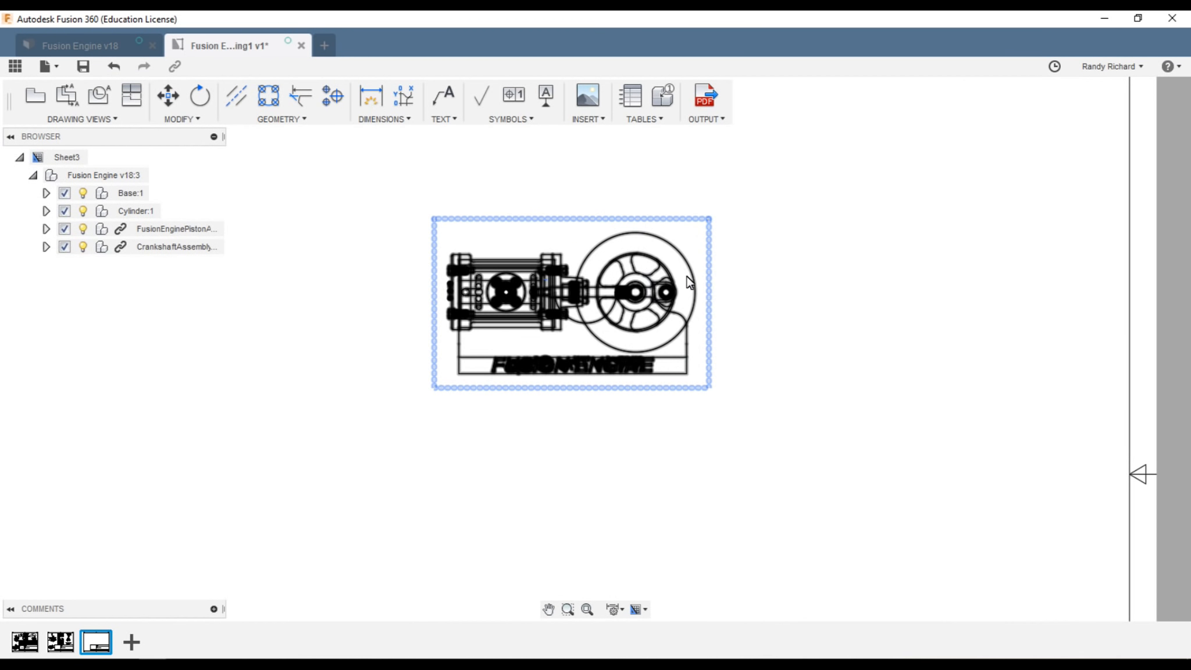
- Suppress the Base, Cylinder and CrankshaftAssembly components in the engine view so only the piston assembly is drawn
{"action": "scroll", "coordinate": [634, 317], "scroll_direction": "down", "scroll_amount": 3}
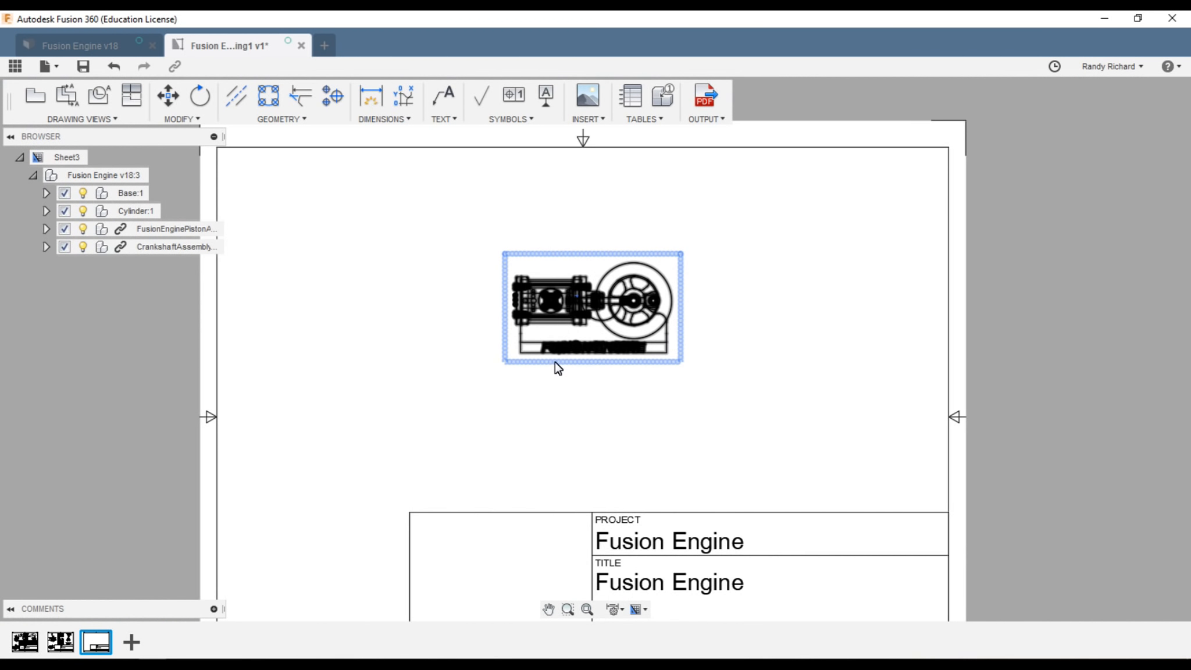
{"action": "scroll", "coordinate": [646, 312], "scroll_direction": "up", "scroll_amount": 1}
{"action": "scroll", "coordinate": [492, 352], "scroll_direction": "down", "scroll_amount": 2}
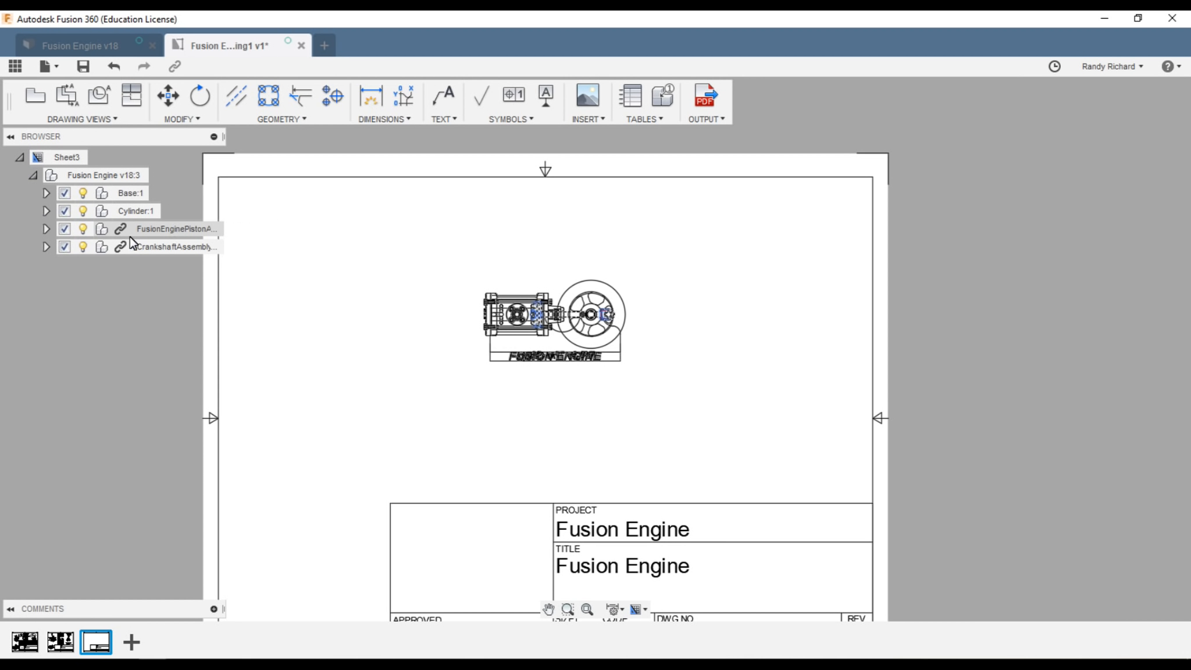
{"action": "left_click", "coordinate": [65, 193]}
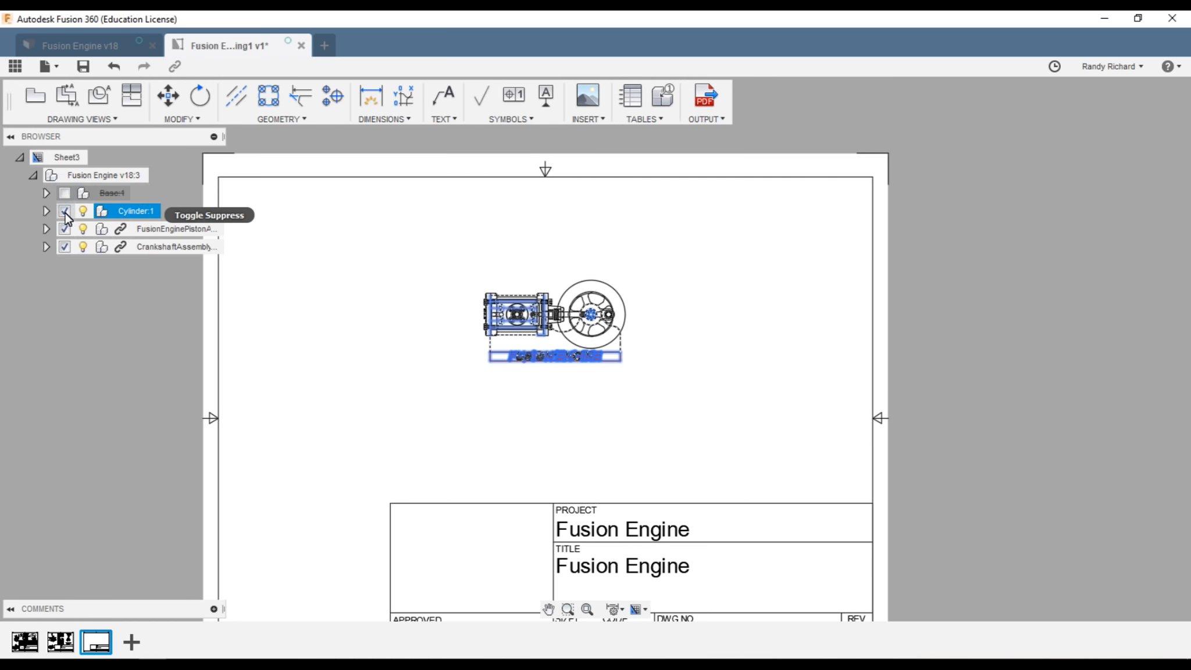
{"action": "left_click", "coordinate": [65, 210]}
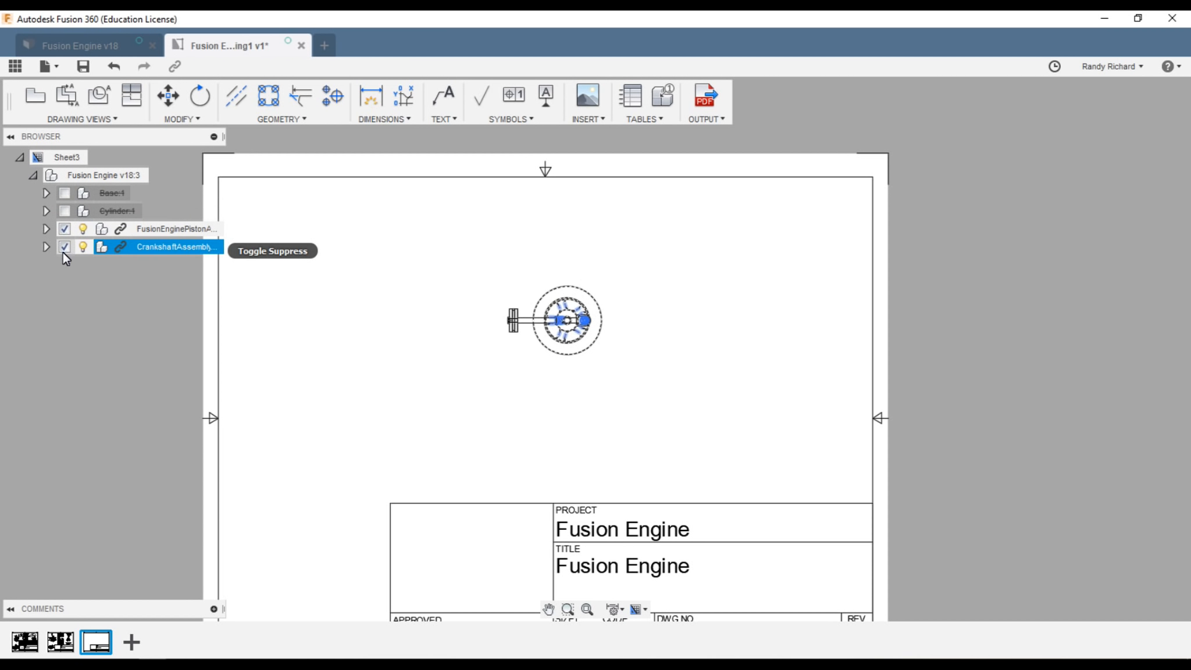
{"action": "left_click", "coordinate": [64, 250]}
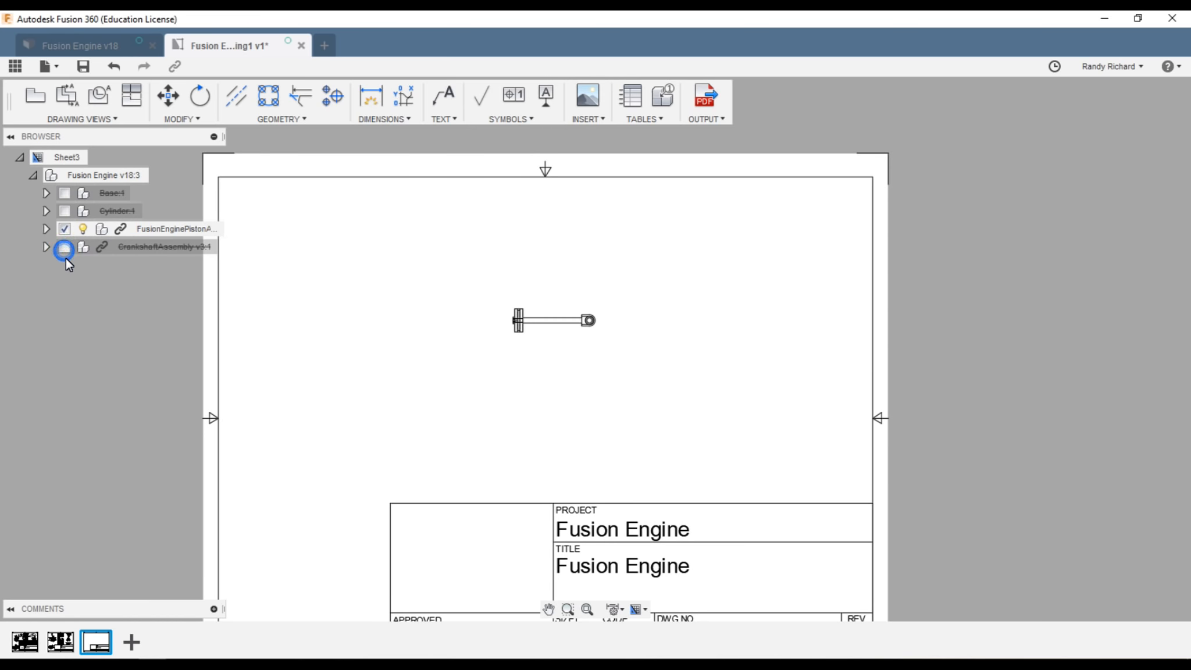
- Suppress the PistonRod, Bushing, ORing9452K6 and Nut95130A110 components of the piston assembly, keeping only the Piston in the view
{"action": "left_click", "coordinate": [46, 228]}
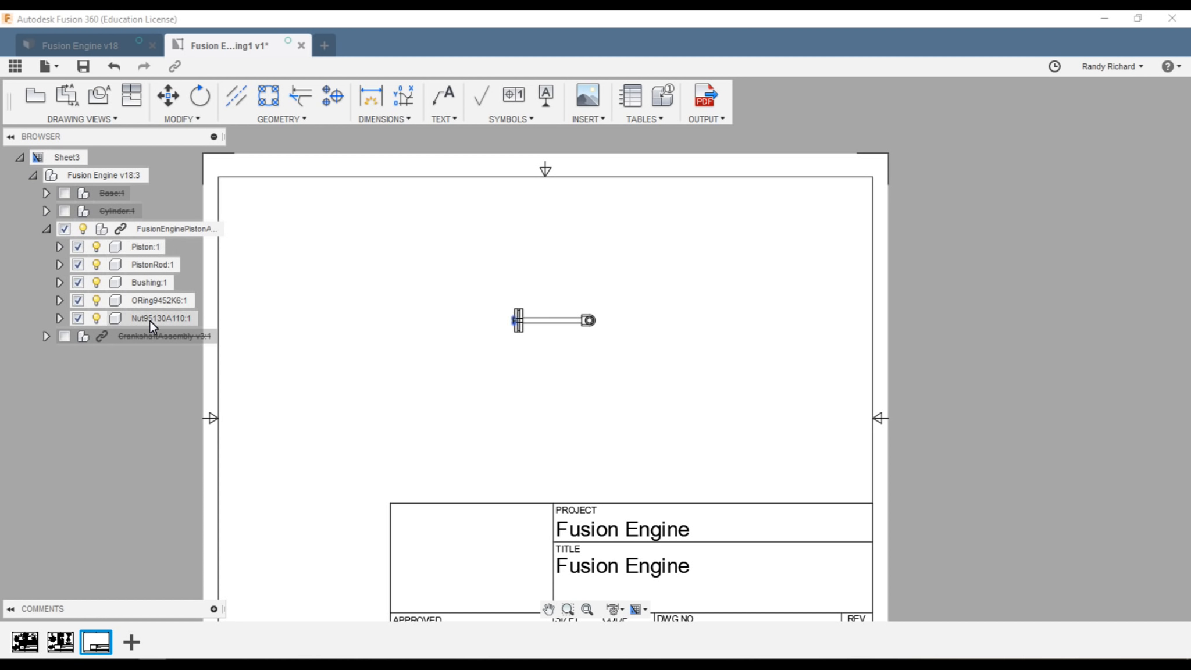
{"action": "left_click", "coordinate": [587, 324]}
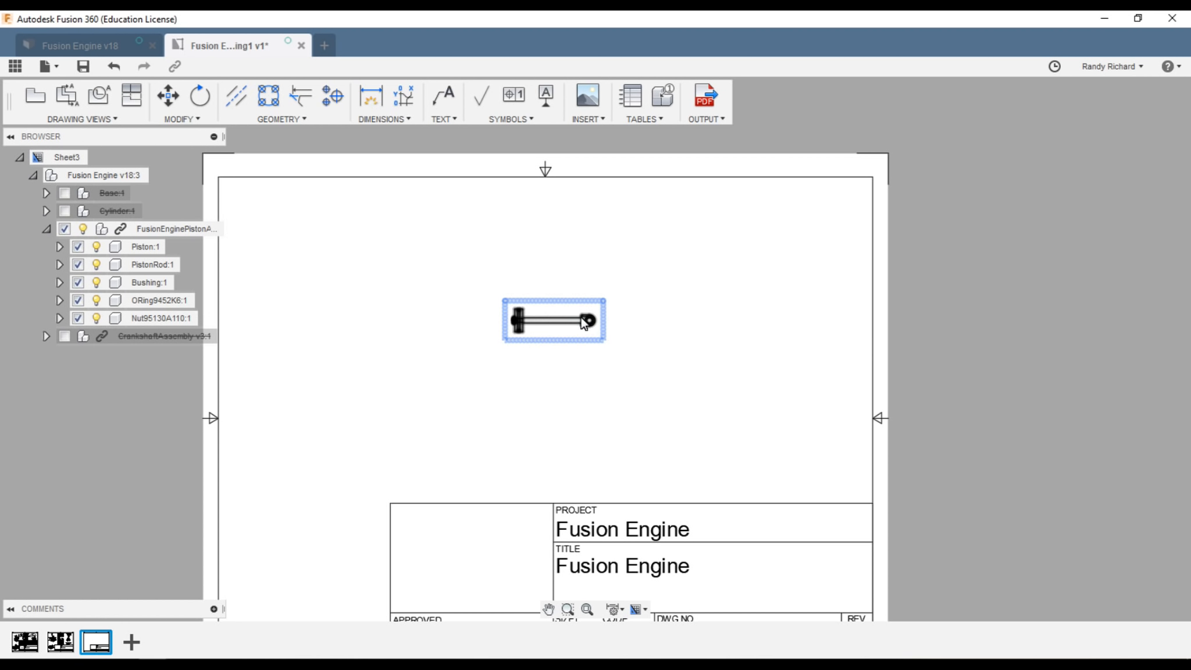
{"action": "left_click", "coordinate": [481, 319]}
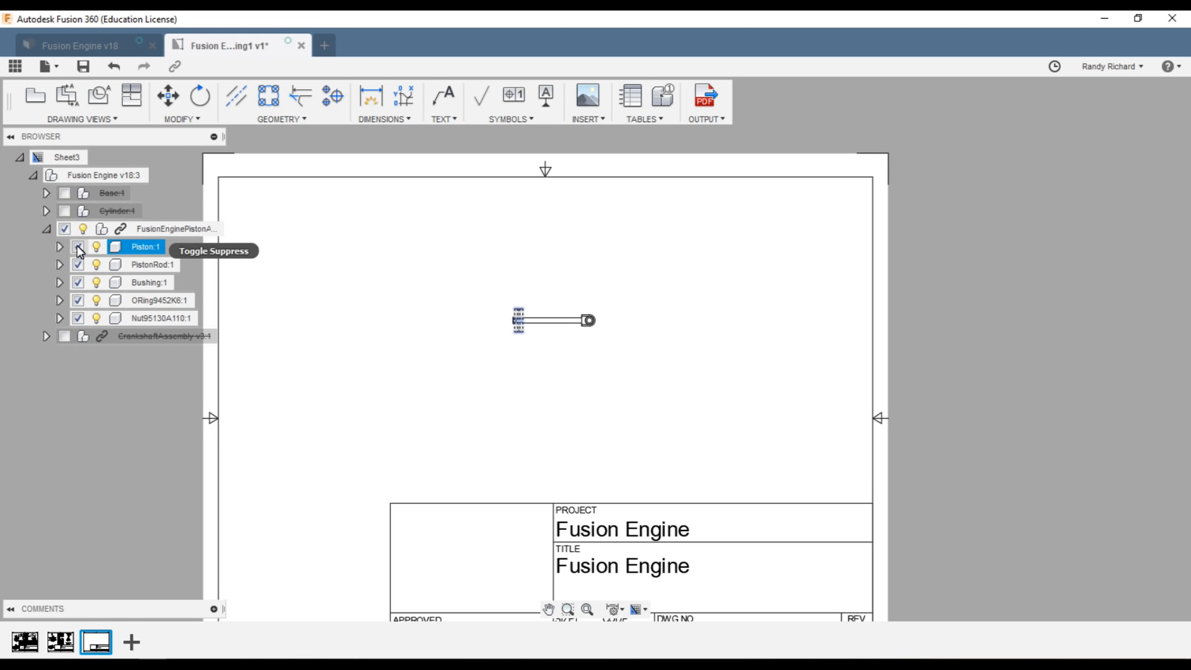
{"action": "left_click", "coordinate": [78, 265]}
{"action": "left_click", "coordinate": [78, 283]}
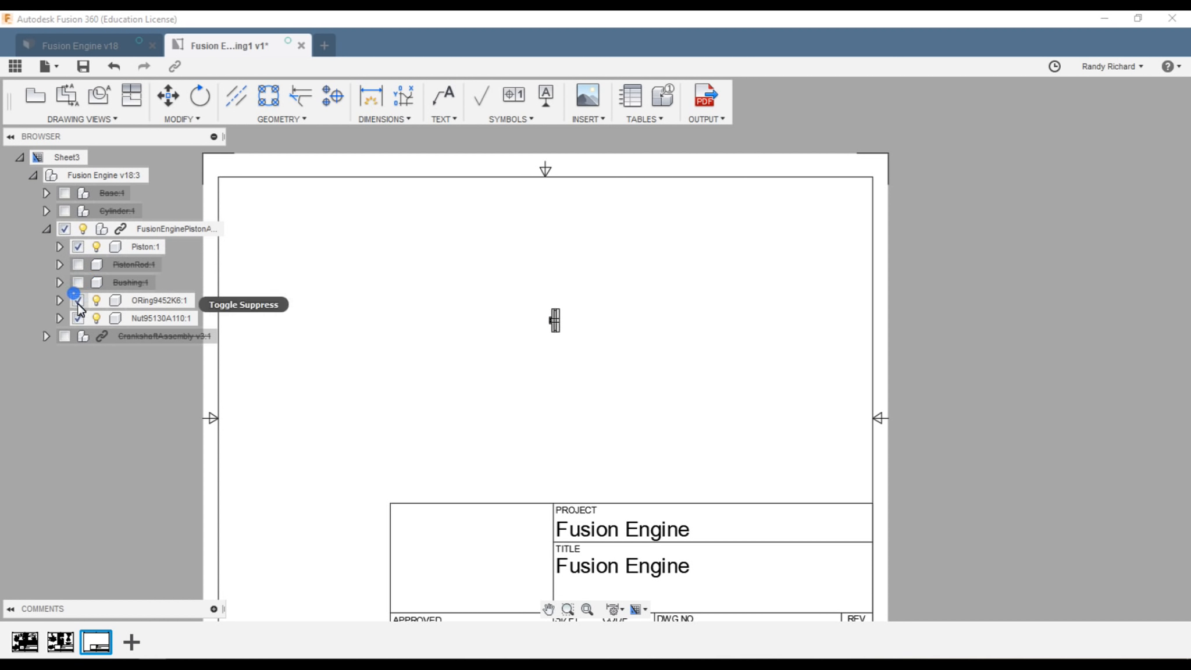
{"action": "left_click", "coordinate": [78, 300]}
{"action": "left_click", "coordinate": [78, 319]}
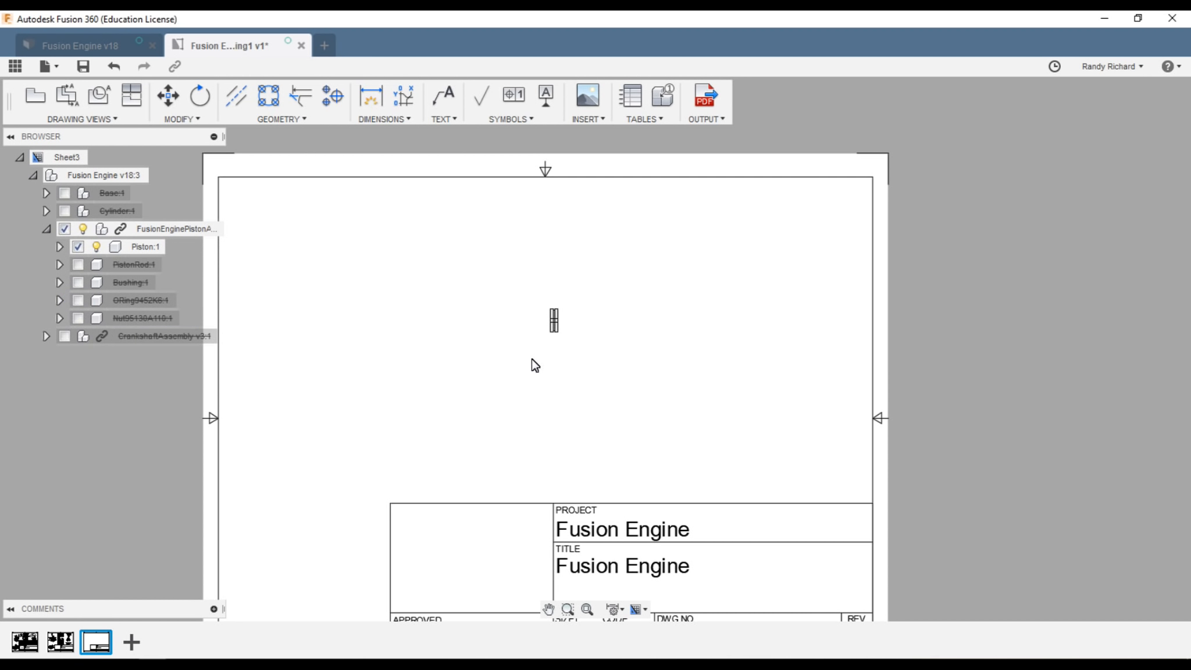
- Move the piston view horizontally toward the left border of the sheet
{"action": "left_click", "coordinate": [547, 325]}
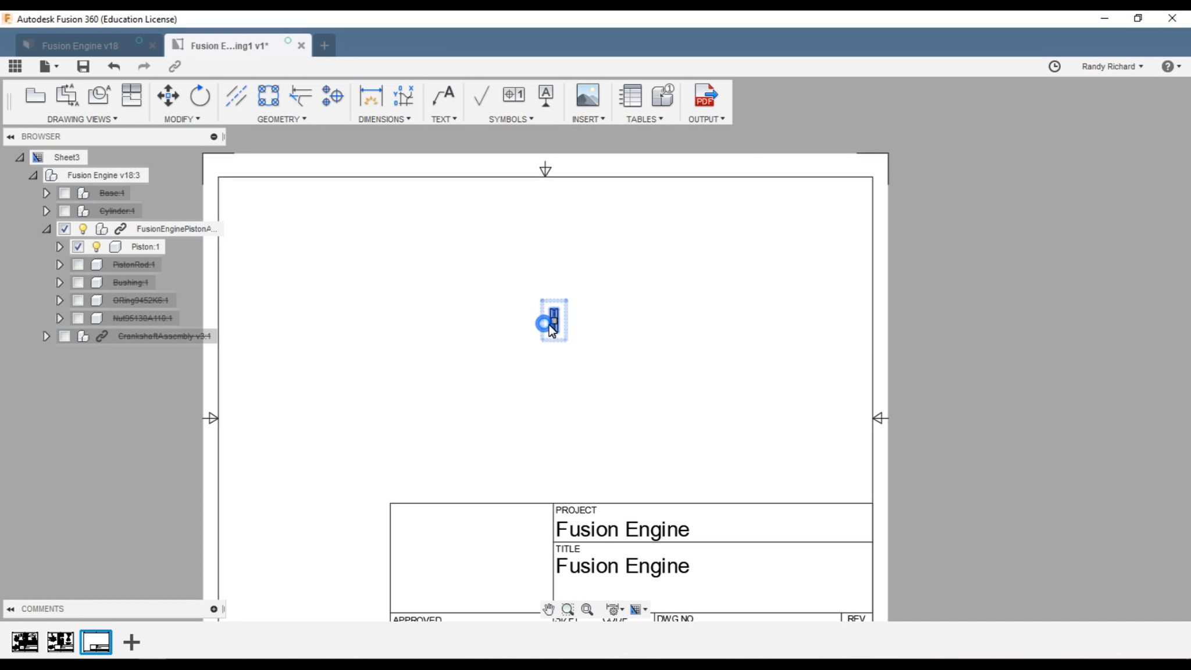
{"action": "left_click", "coordinate": [552, 321]}
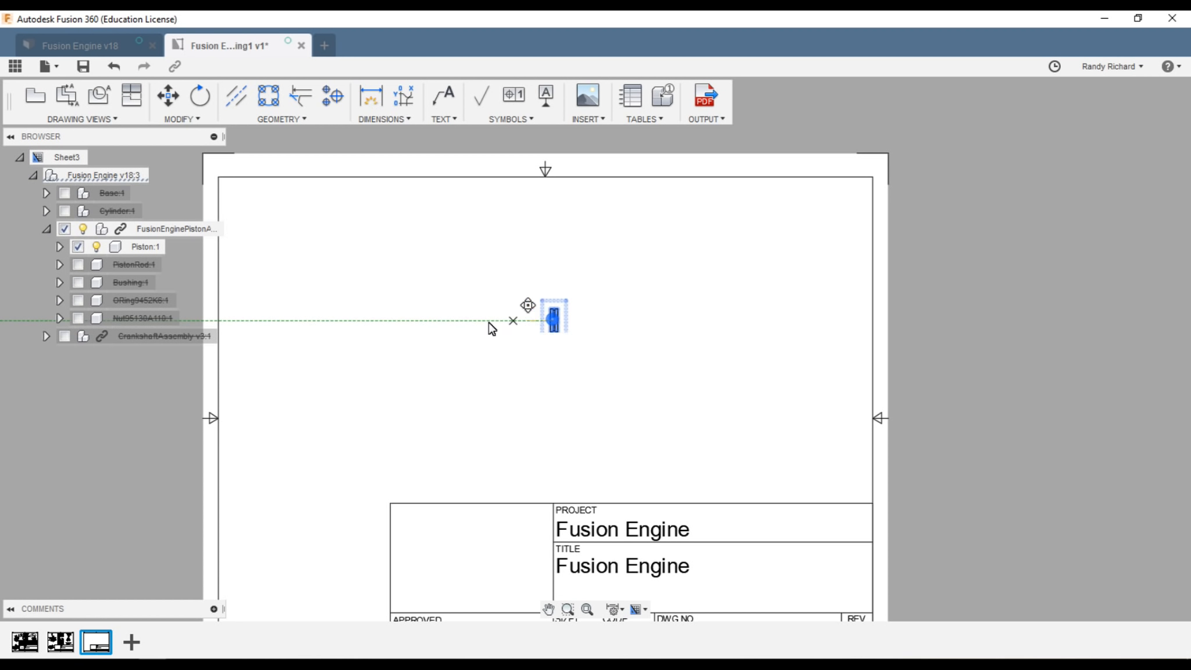
{"action": "left_click", "coordinate": [314, 320]}
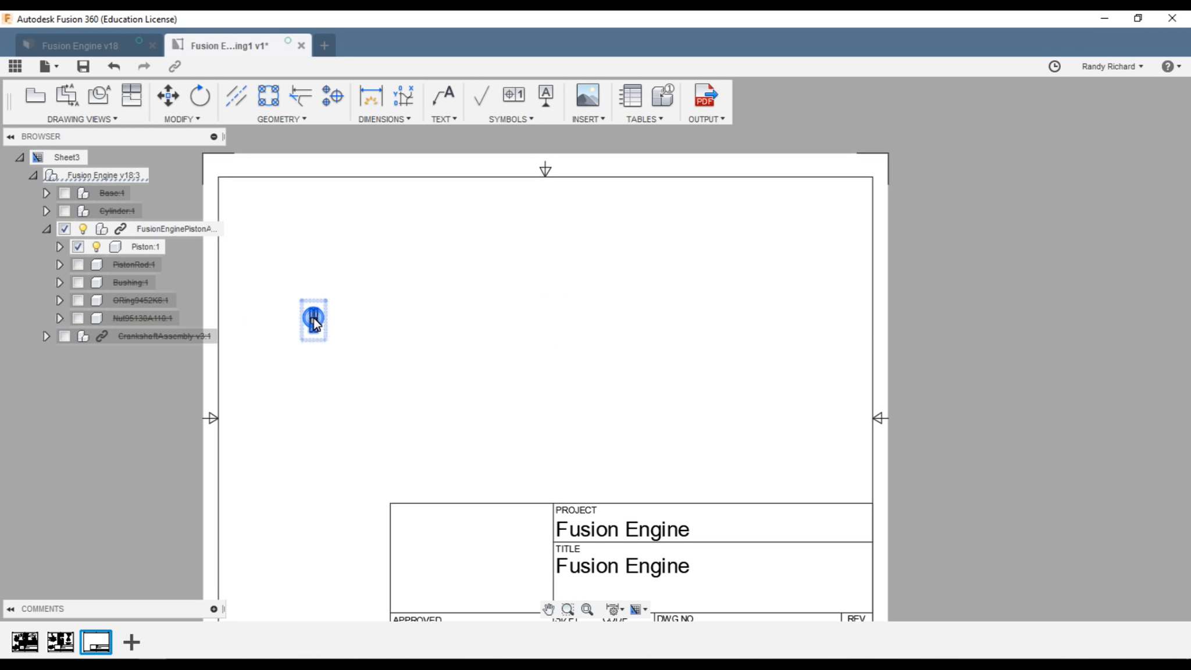
{"action": "left_click", "coordinate": [409, 366]}
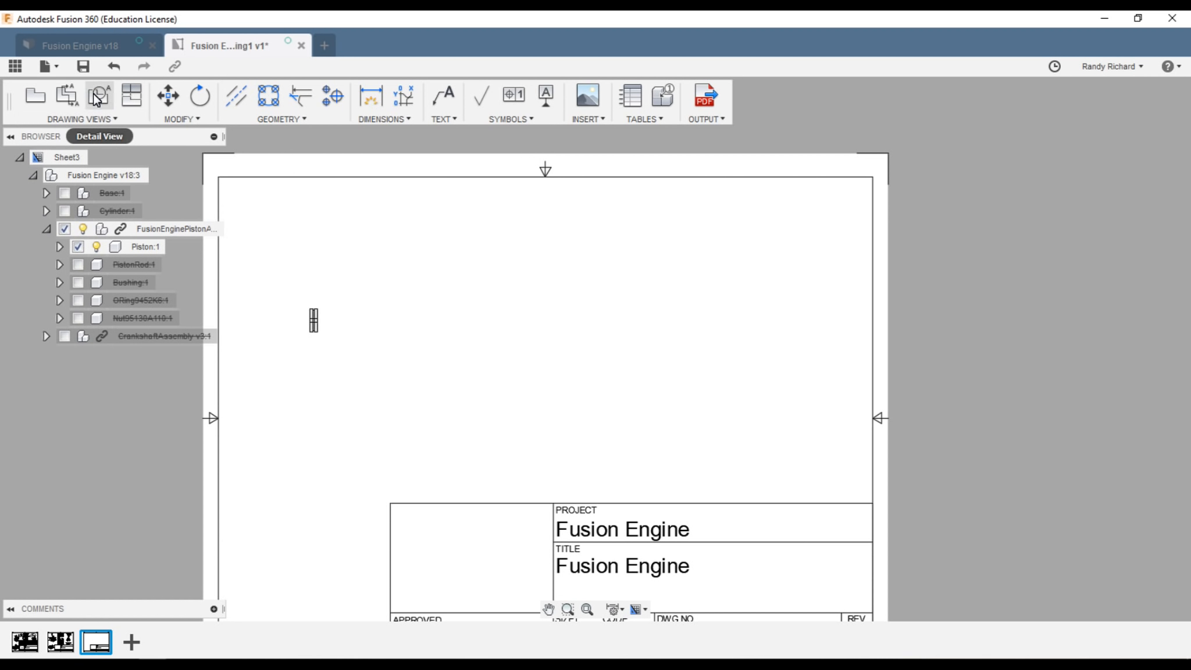
- Create a projected view of the piston's circular face directly left of its base view
{"action": "left_click", "coordinate": [131, 96]}
{"action": "left_click", "coordinate": [318, 323]}
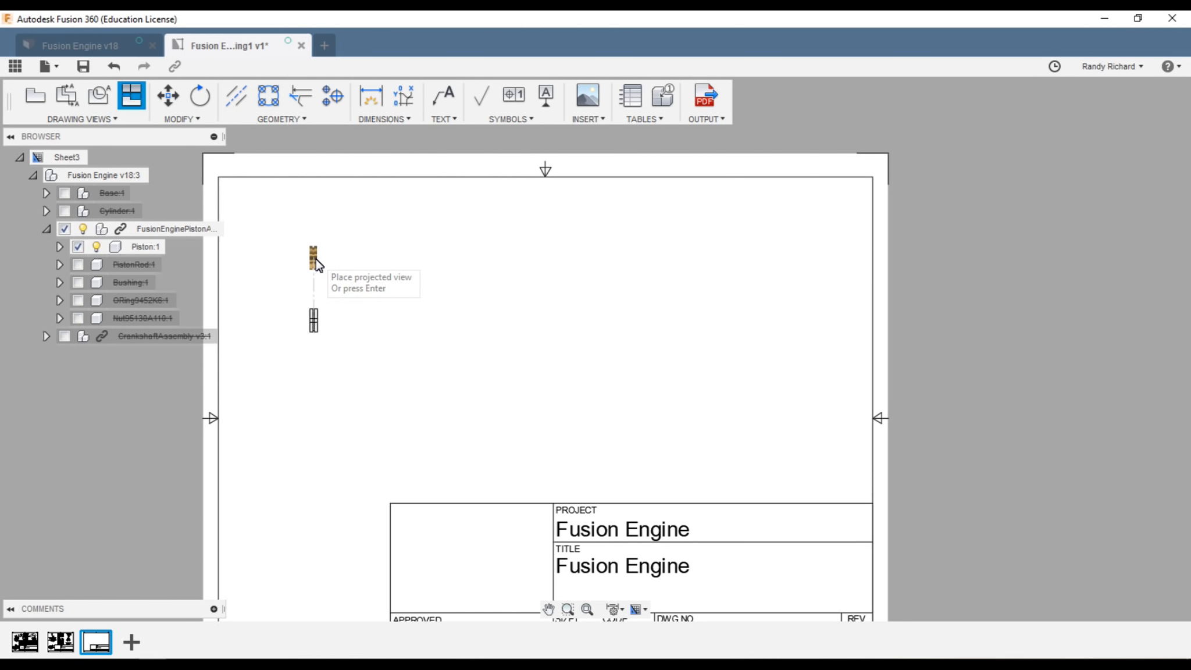
{"action": "left_click", "coordinate": [316, 259]}
{"action": "key", "text": "Return"}
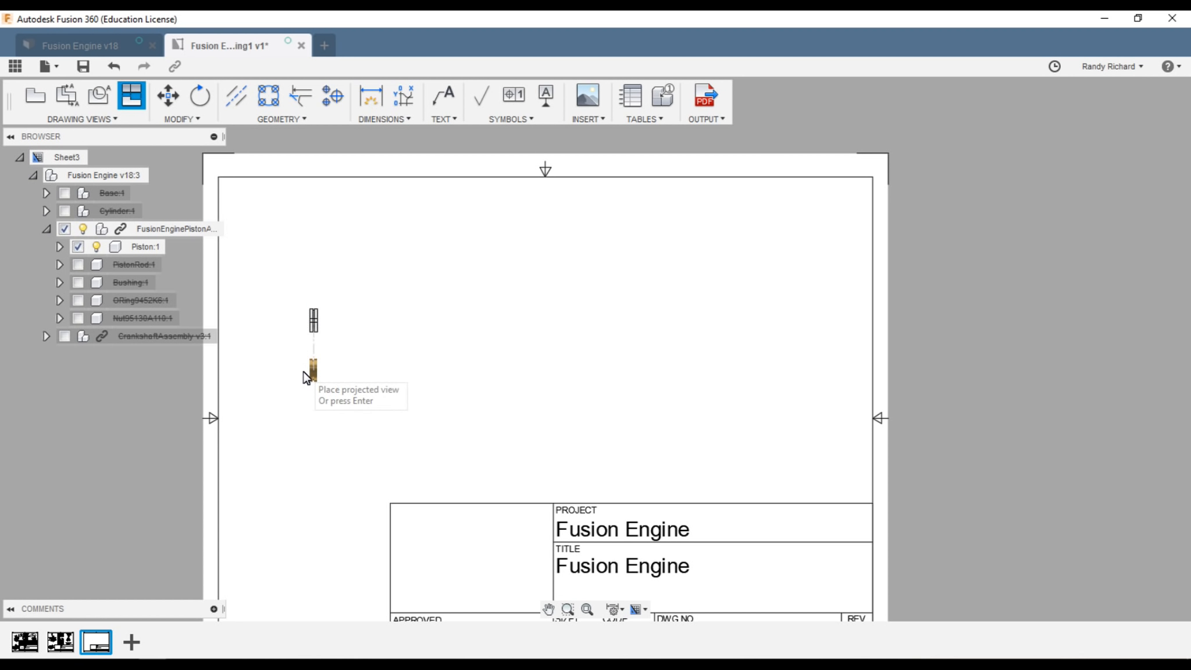
{"action": "left_click", "coordinate": [267, 321]}
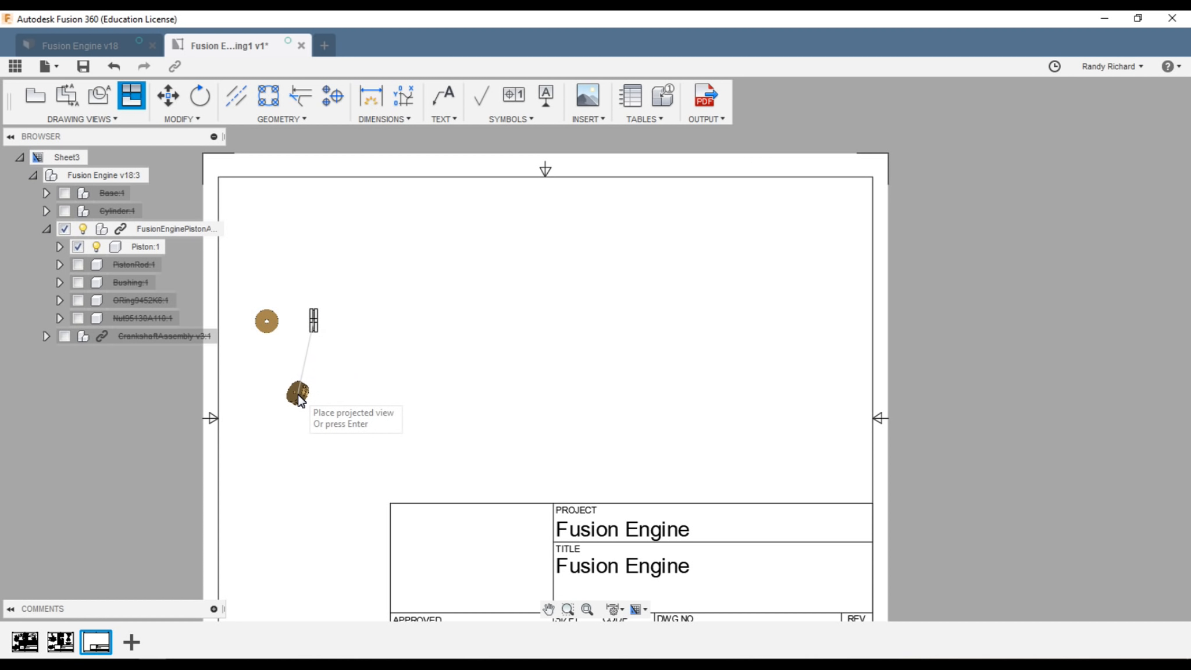
{"action": "key", "text": "Return"}
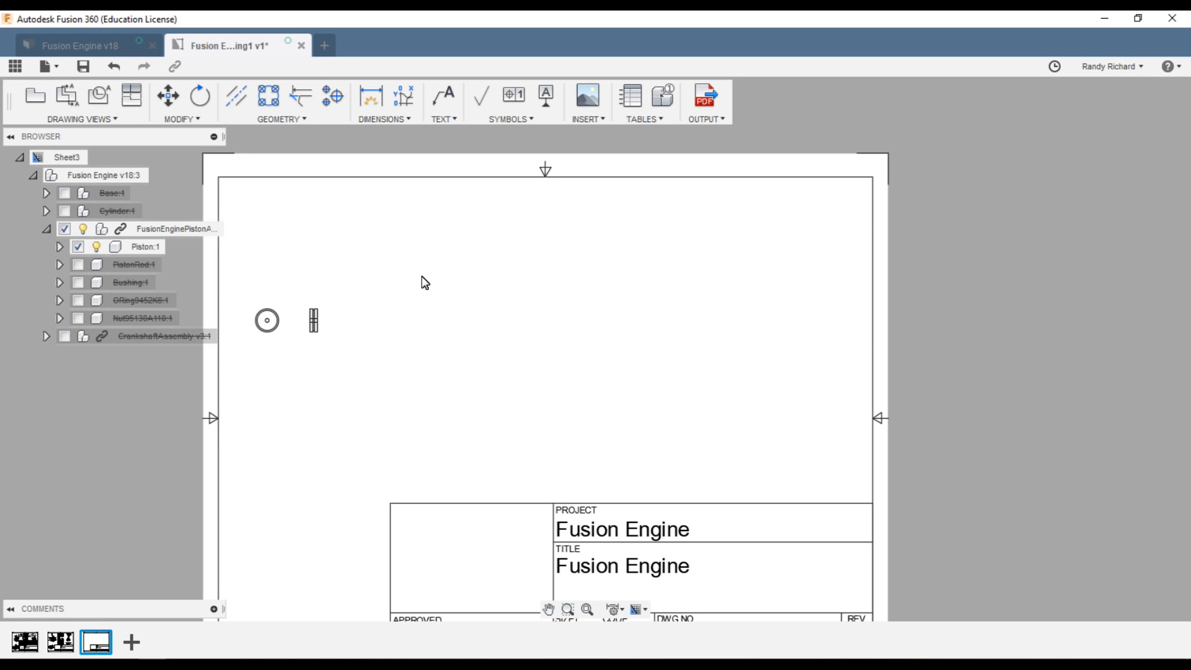
- Place another Model base view near the sheet's upper middle with RIGHT orientation, 1:2 scale and visible and hidden edges
{"action": "left_click", "coordinate": [47, 230]}
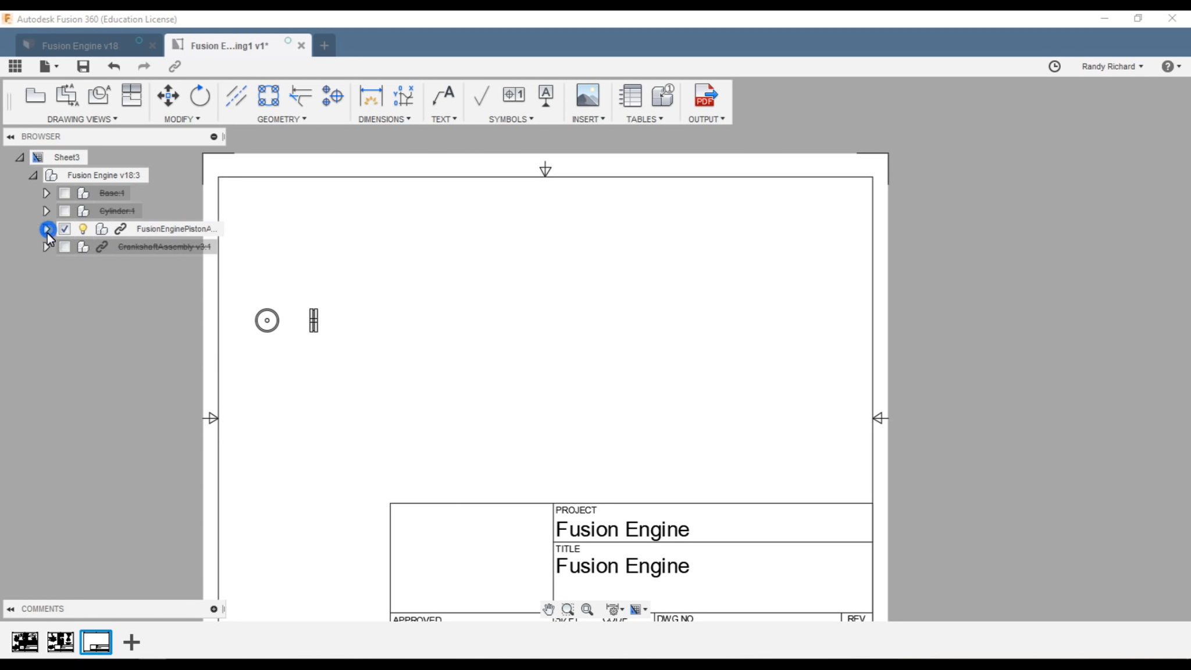
{"action": "left_click", "coordinate": [67, 119]}
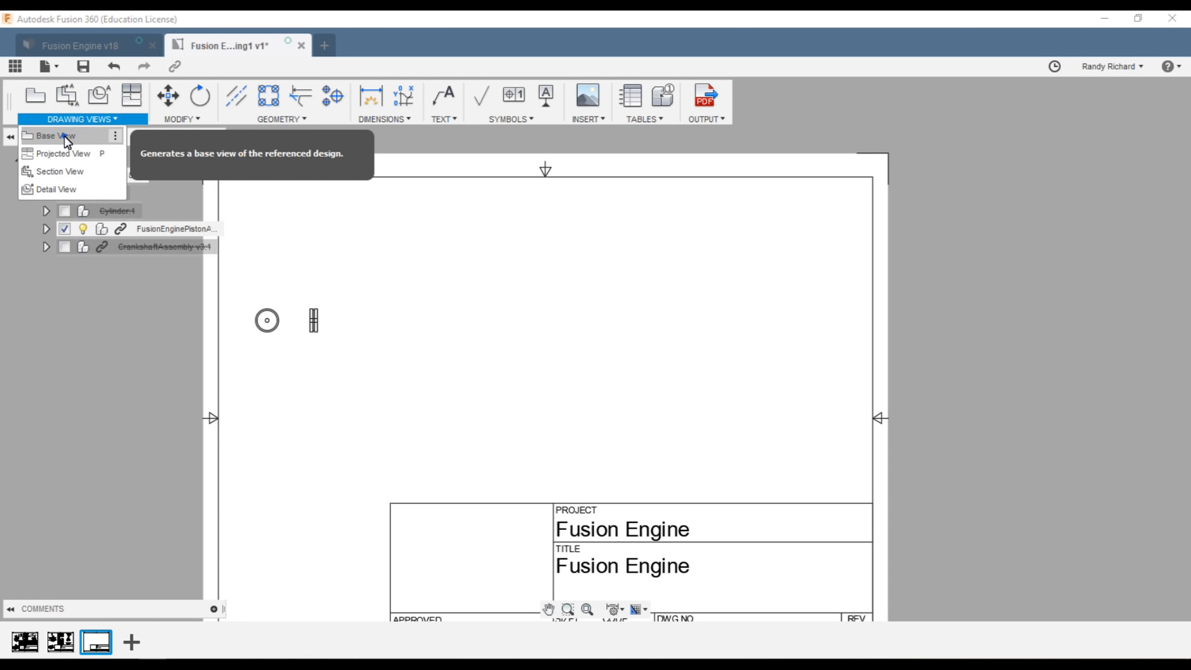
{"action": "left_click", "coordinate": [64, 134]}
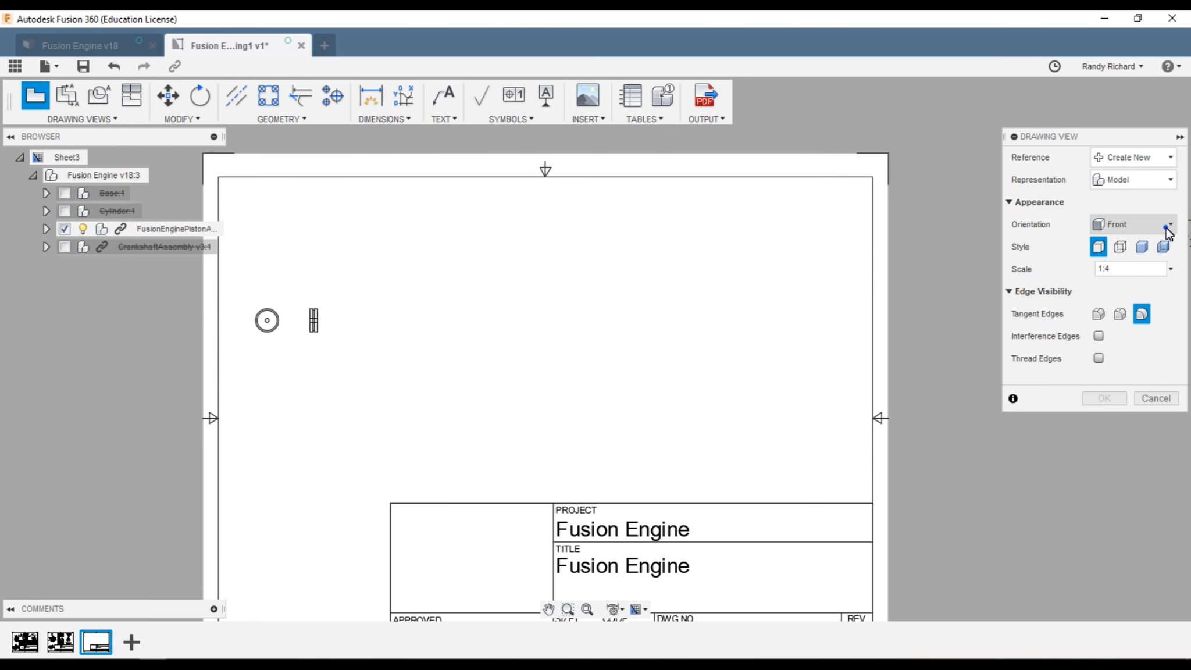
{"action": "left_click", "coordinate": [1166, 225]}
{"action": "left_click", "coordinate": [1128, 283]}
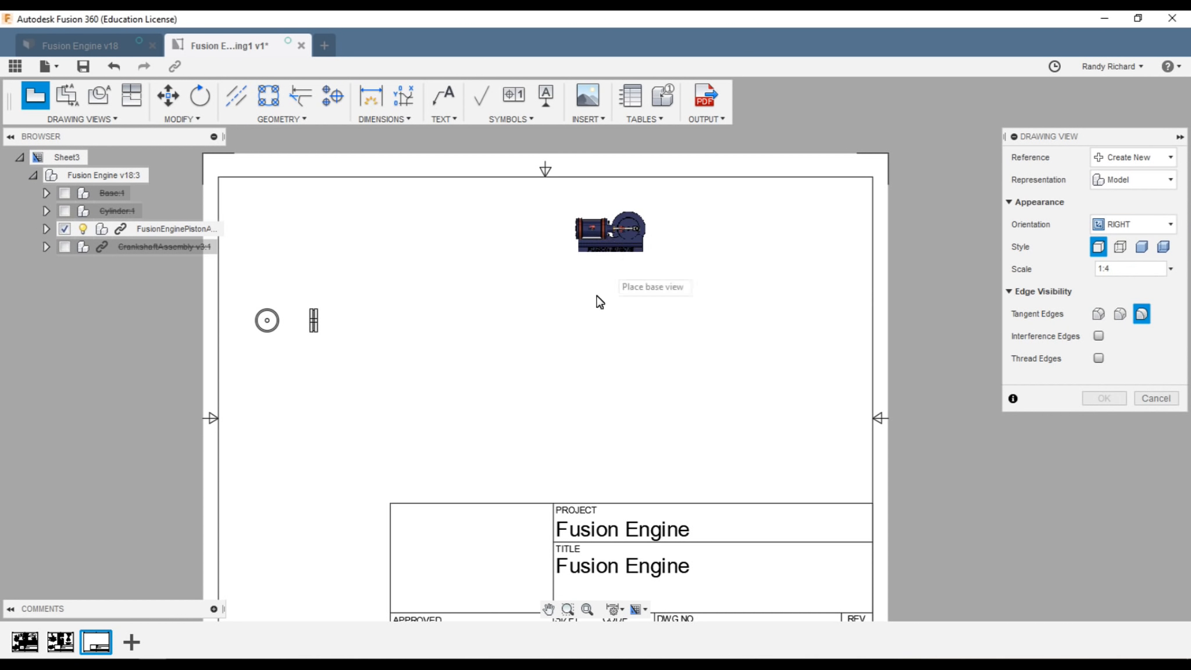
{"action": "left_click", "coordinate": [1171, 269]}
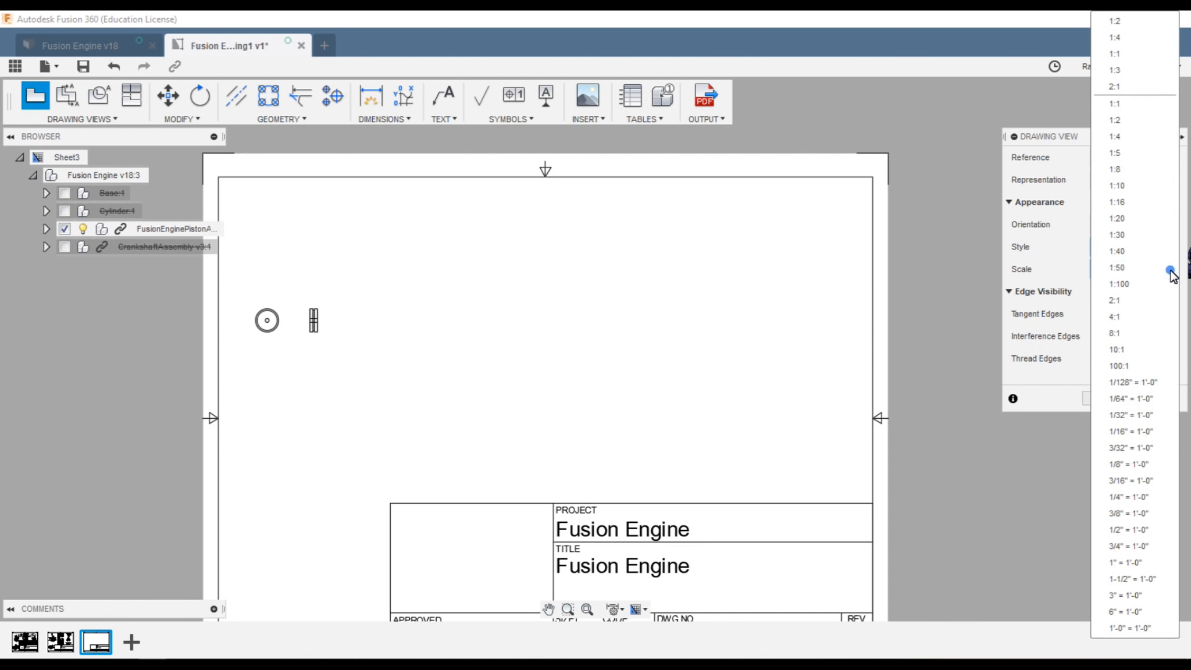
{"action": "left_click", "coordinate": [1130, 120]}
{"action": "left_click", "coordinate": [1120, 246]}
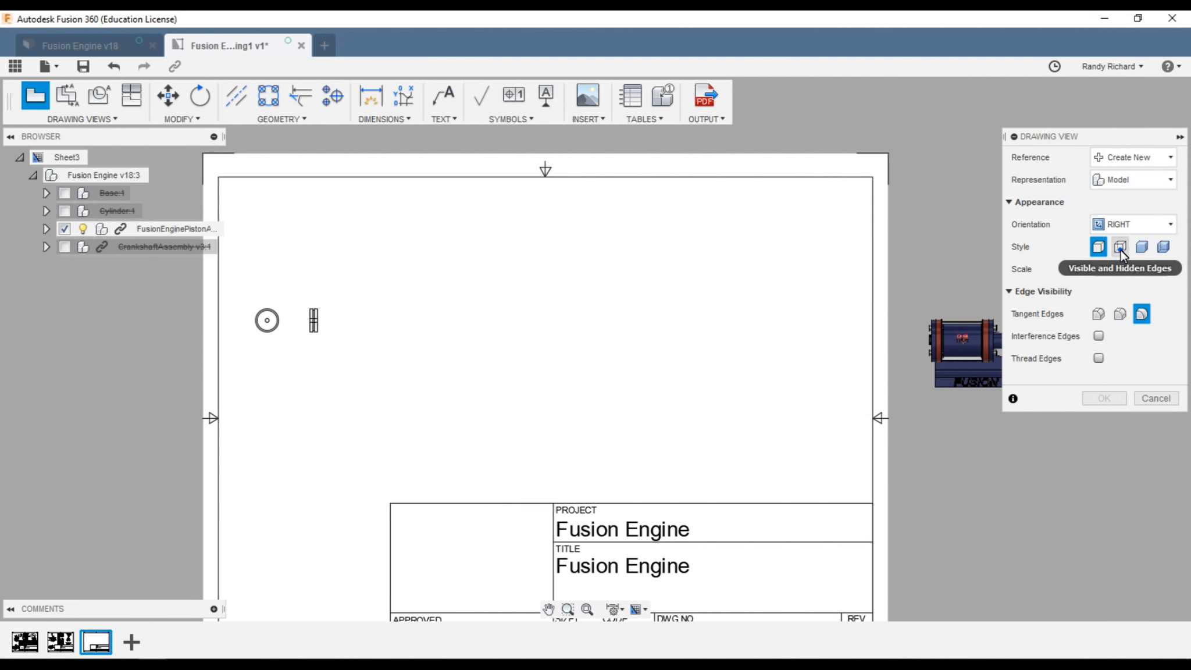
{"action": "left_click", "coordinate": [566, 318]}
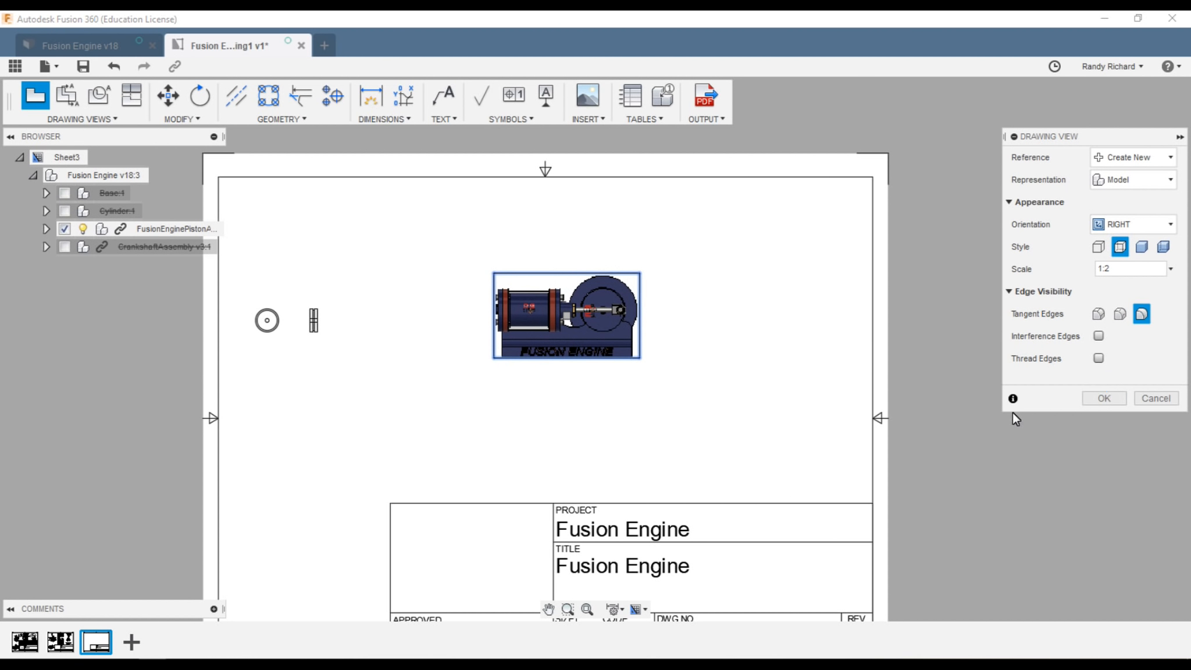
{"action": "left_click", "coordinate": [1103, 399]}
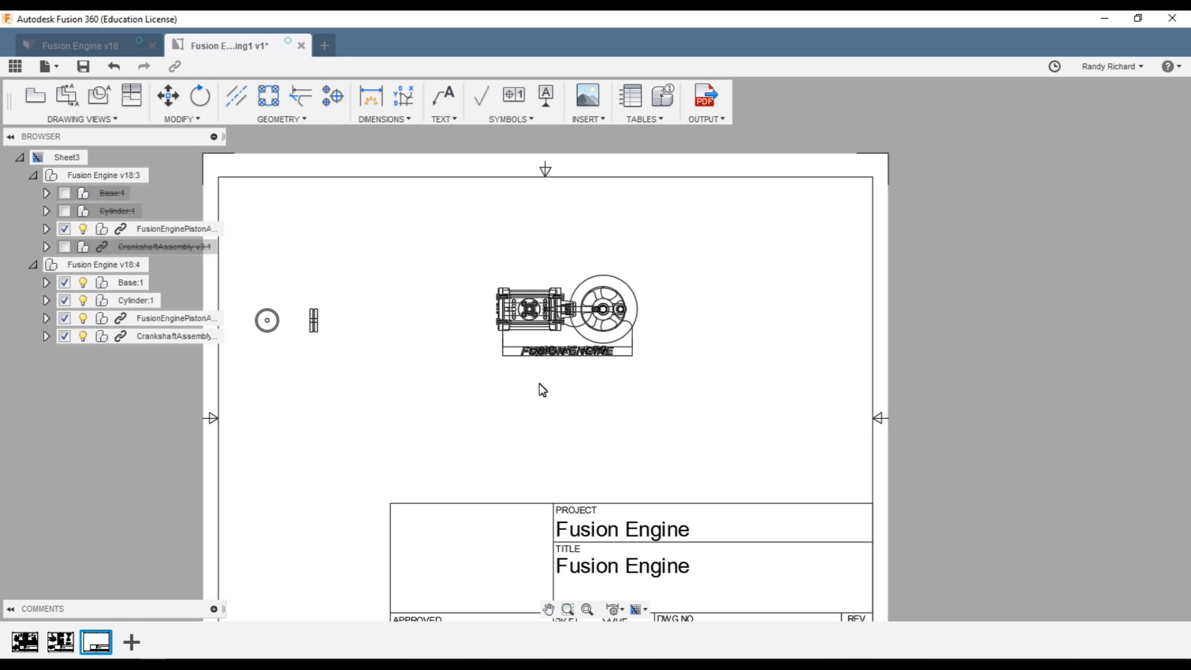
- Suppress Base, Cylinder, CrankshaftAssembly, Piston, Bushing, ORing9452K6 and Nut95130A110 in the new view, keeping only PistonRod
{"action": "left_click", "coordinate": [64, 283]}
{"action": "left_click", "coordinate": [64, 337]}
{"action": "left_click", "coordinate": [46, 318]}
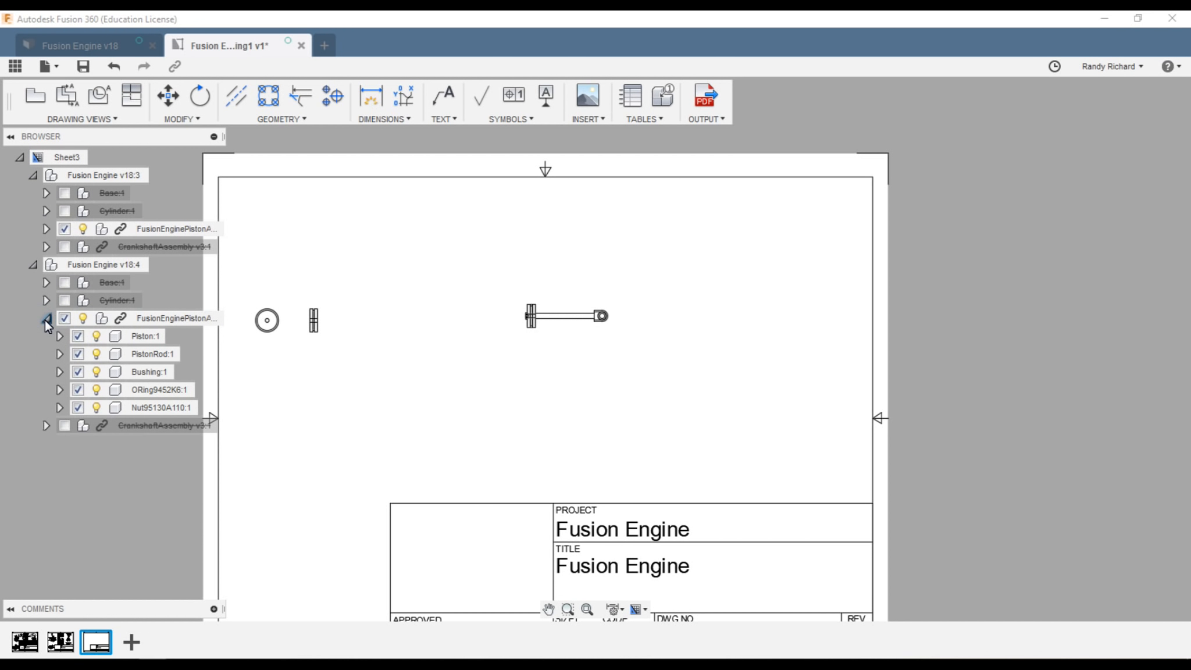
{"action": "left_click", "coordinate": [77, 336]}
{"action": "left_click", "coordinate": [78, 371]}
{"action": "left_click", "coordinate": [77, 390]}
{"action": "left_click", "coordinate": [77, 408]}
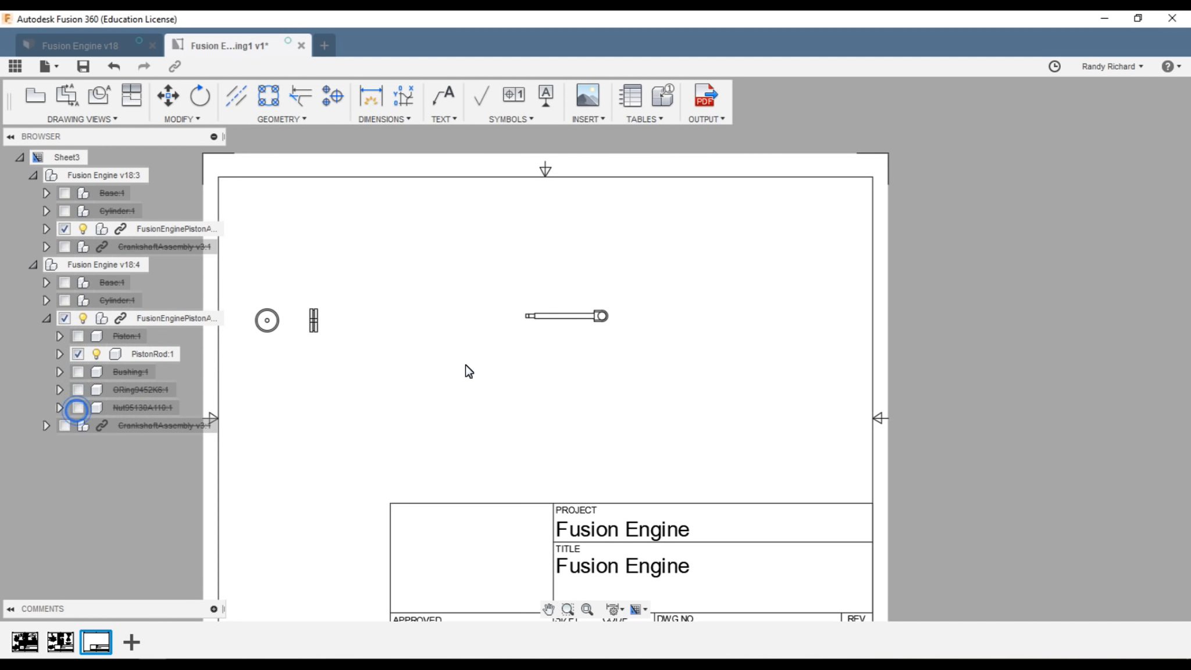
- Move the piston rod view left beside the piston views, roughly level with them
{"action": "left_click", "coordinate": [583, 329]}
{"action": "key", "text": "Escape"}
{"action": "left_click", "coordinate": [555, 316]}
{"action": "left_click", "coordinate": [565, 316]}
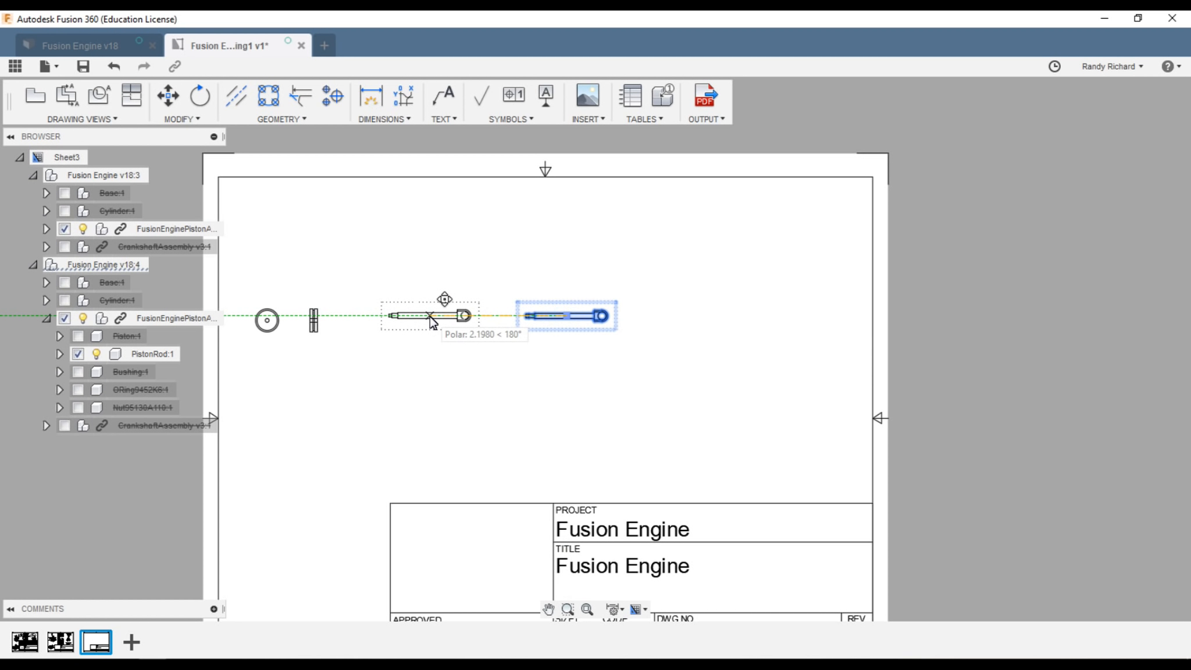
{"action": "left_click", "coordinate": [426, 316]}
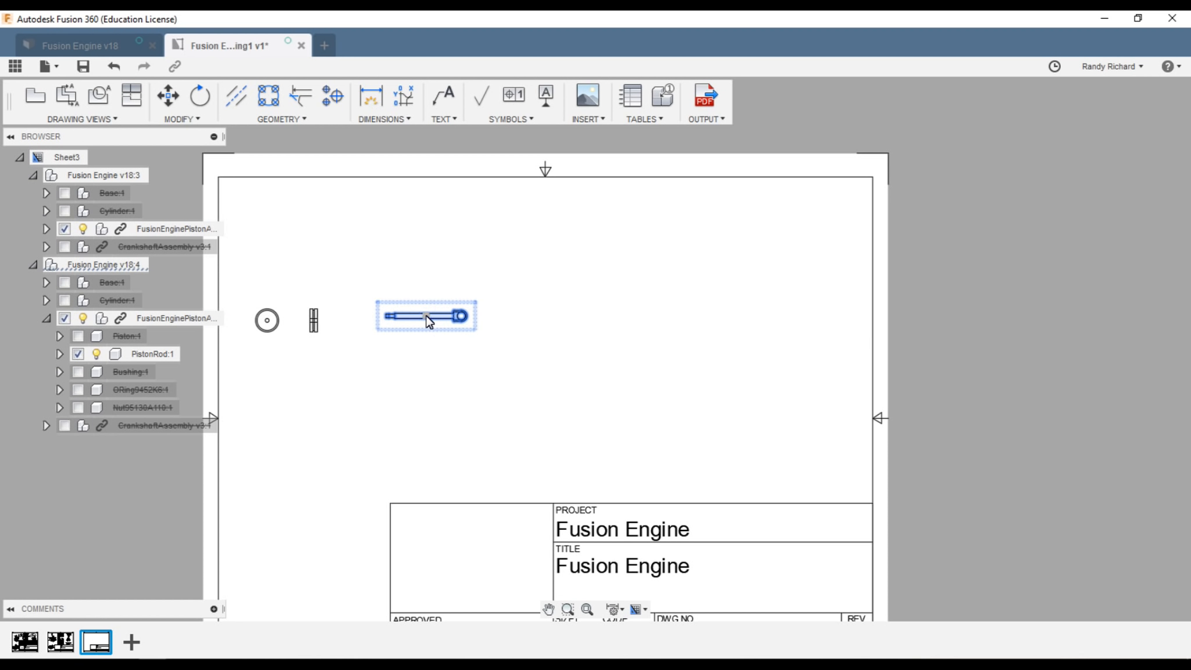
{"action": "left_click", "coordinate": [427, 320]}
{"action": "left_click", "coordinate": [425, 320]}
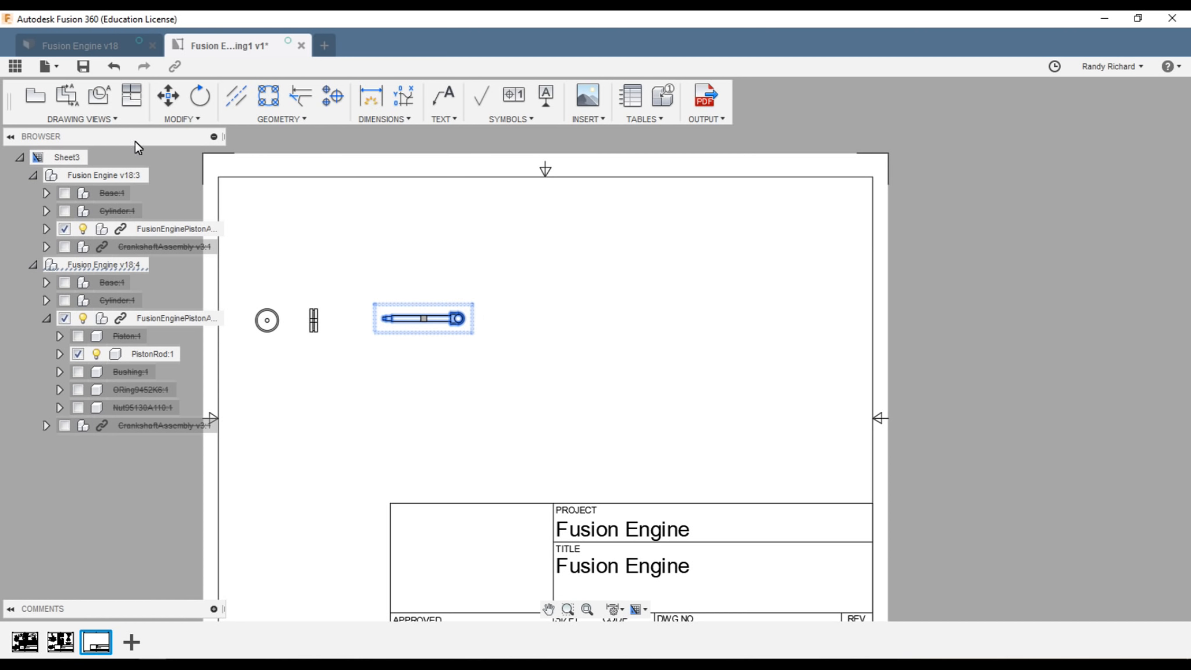
- Create projected views of the piston rod directly above and to the right of its base view
{"action": "left_click", "coordinate": [132, 96]}
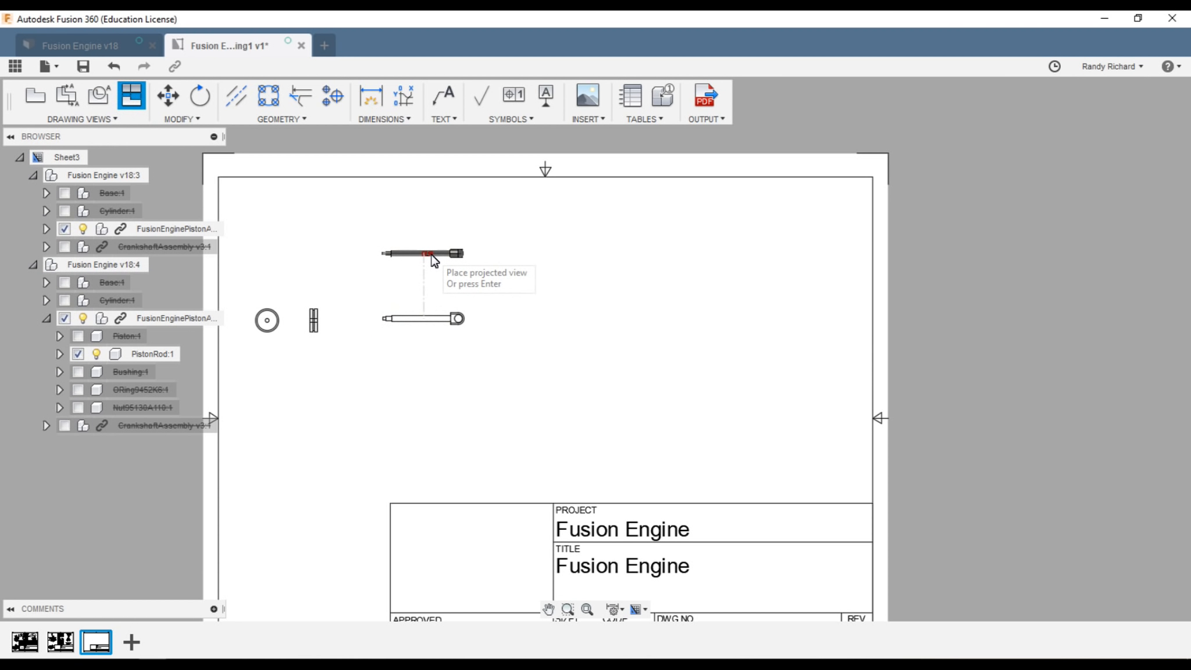
{"action": "left_click", "coordinate": [433, 260]}
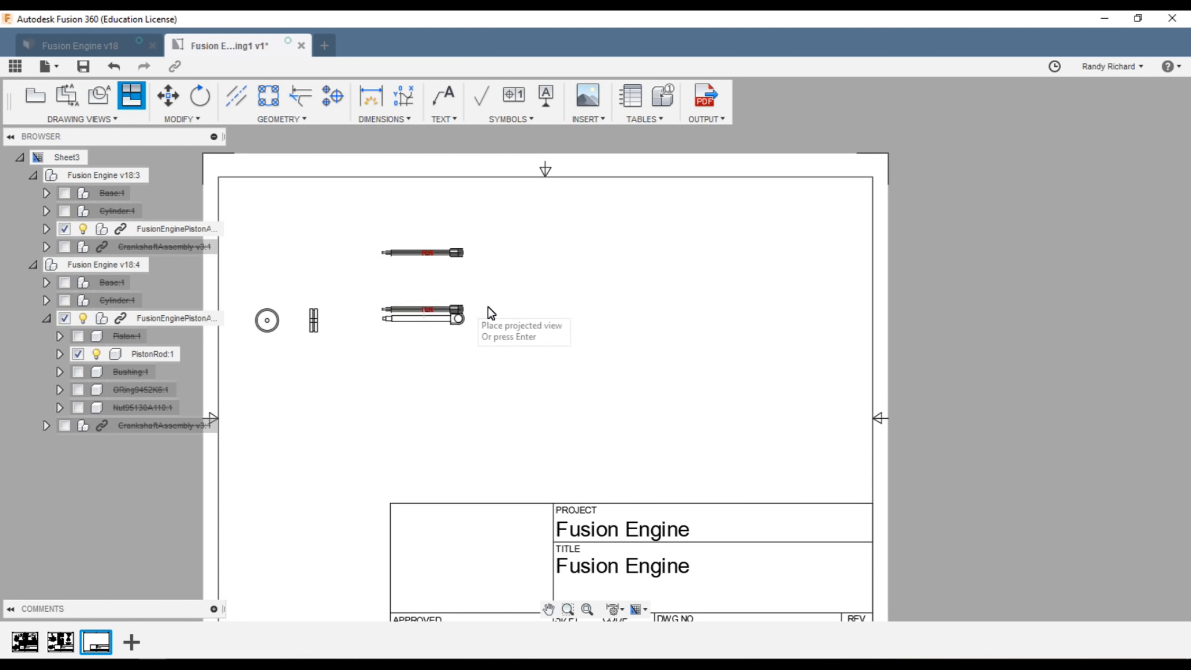
{"action": "left_click", "coordinate": [516, 319]}
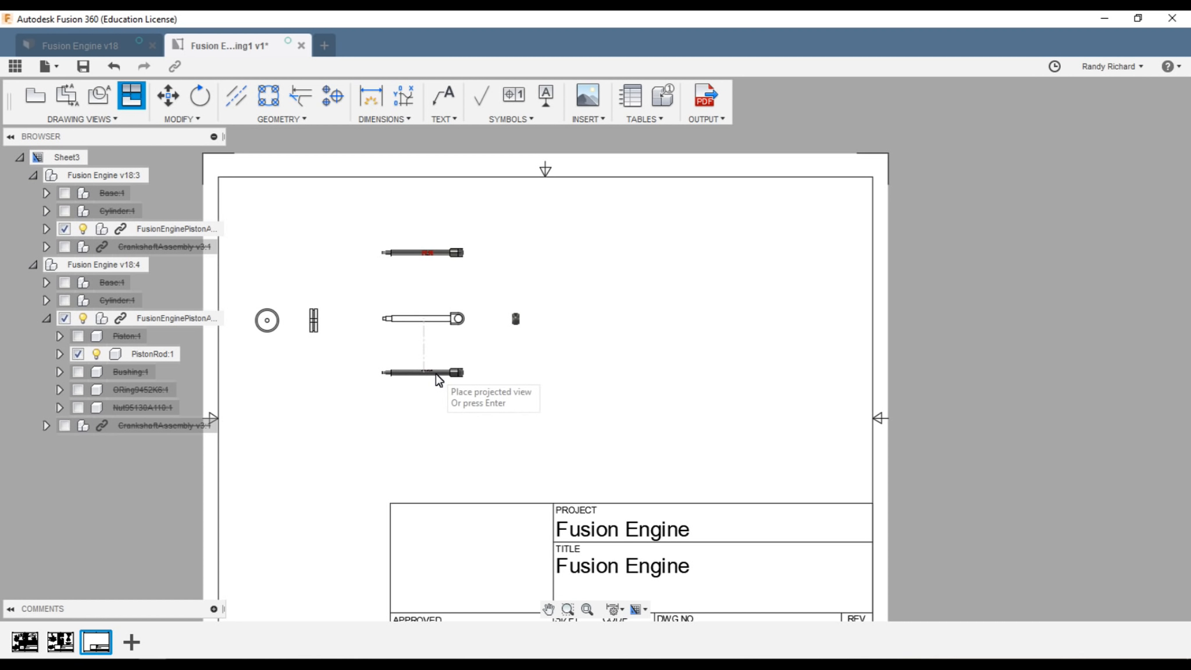
{"action": "key", "text": "Return"}
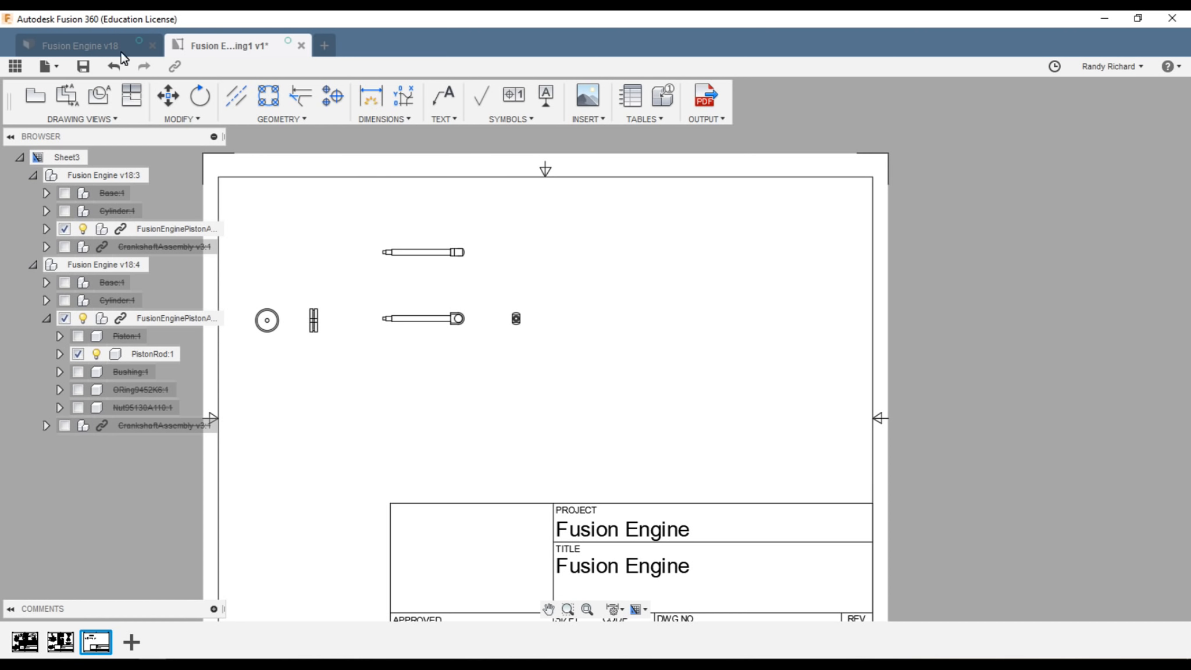
- Place another Model base view right of the piston rod views with RIGHT orientation, 1:2 scale and visible and hidden edges
{"action": "left_click", "coordinate": [97, 120]}
{"action": "left_click", "coordinate": [65, 131]}
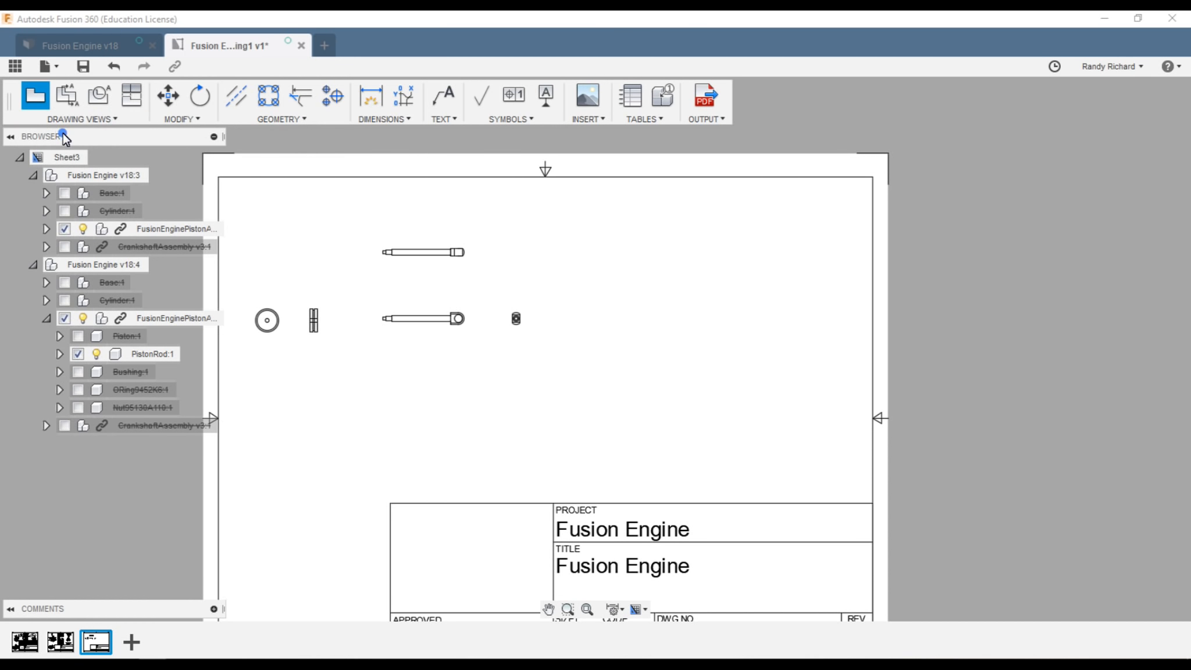
{"action": "left_click", "coordinate": [1133, 224]}
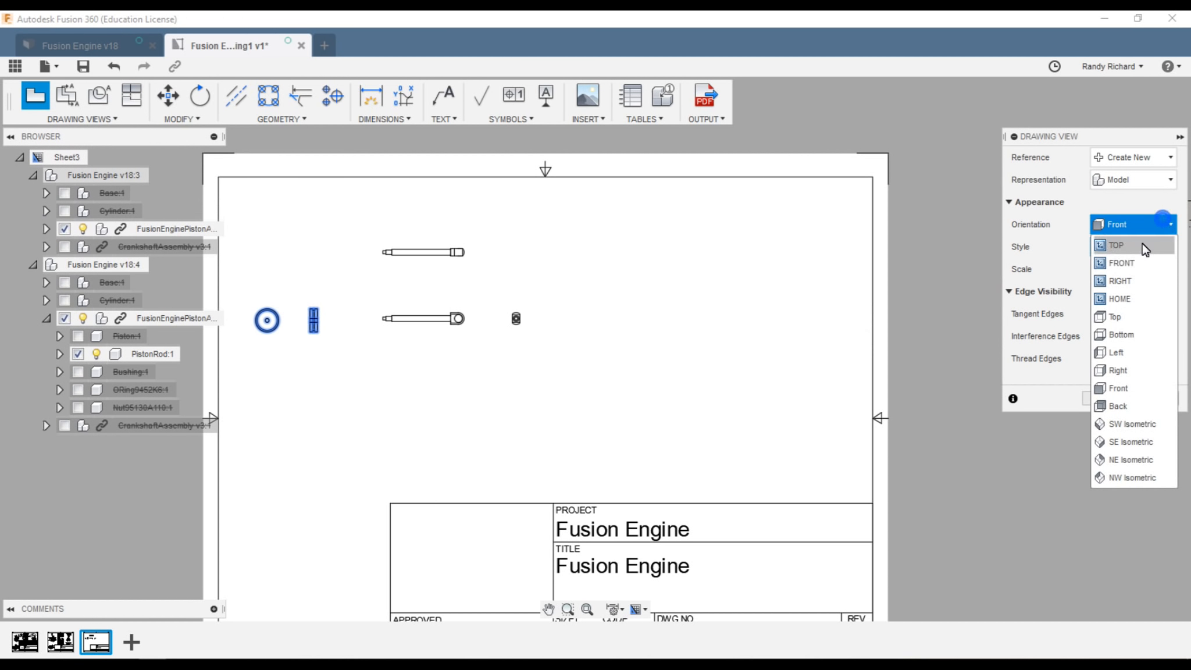
{"action": "left_click", "coordinate": [1133, 281]}
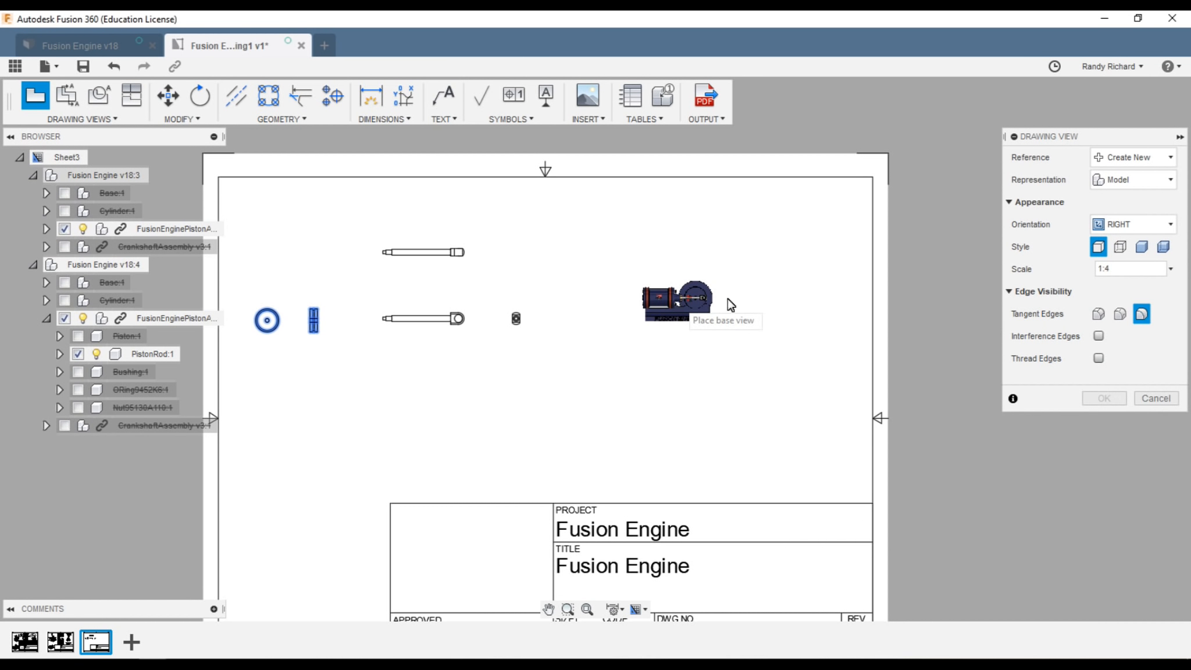
{"action": "left_click", "coordinate": [1120, 247]}
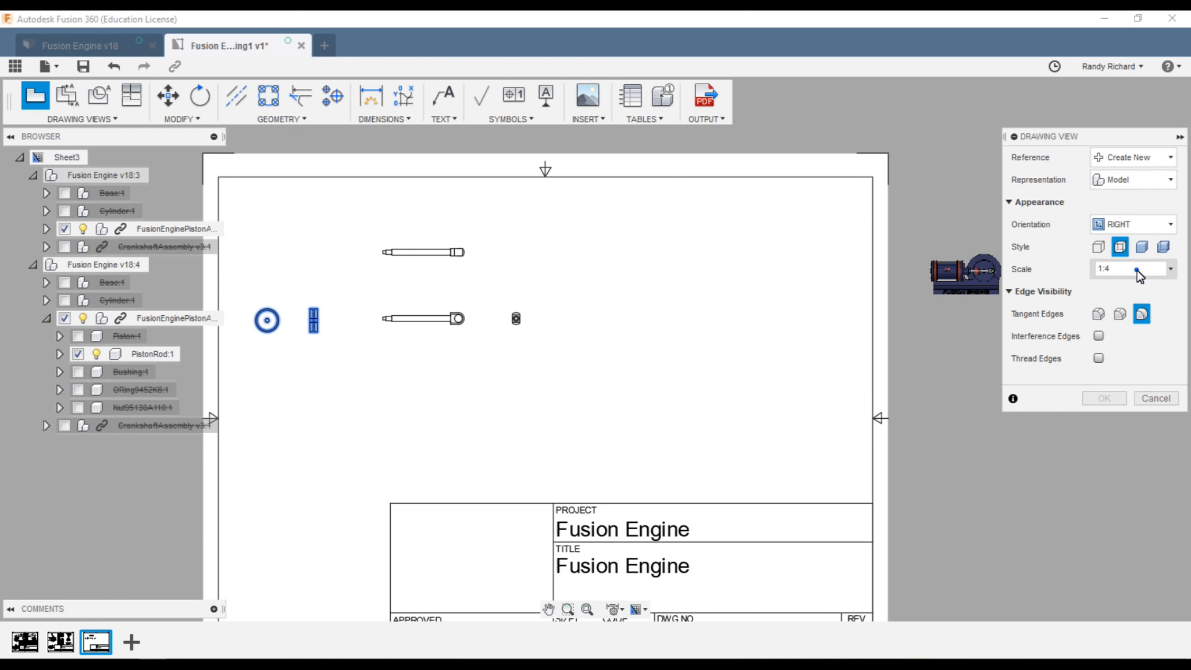
{"action": "left_click", "coordinate": [1170, 269]}
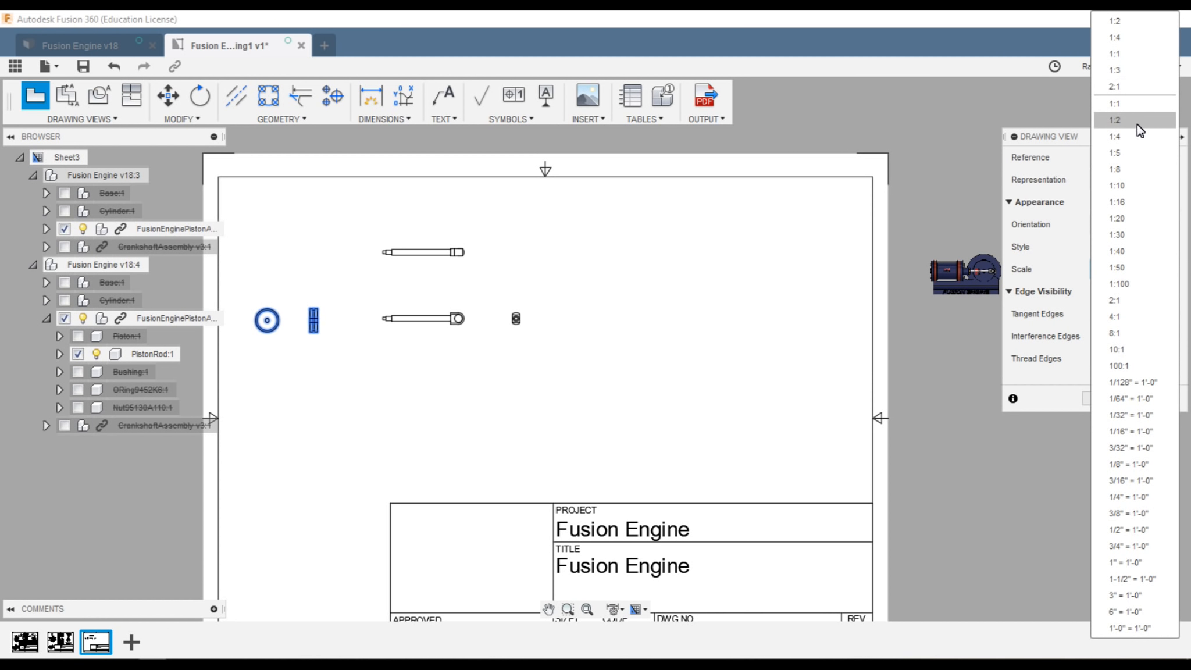
{"action": "left_click", "coordinate": [1138, 121]}
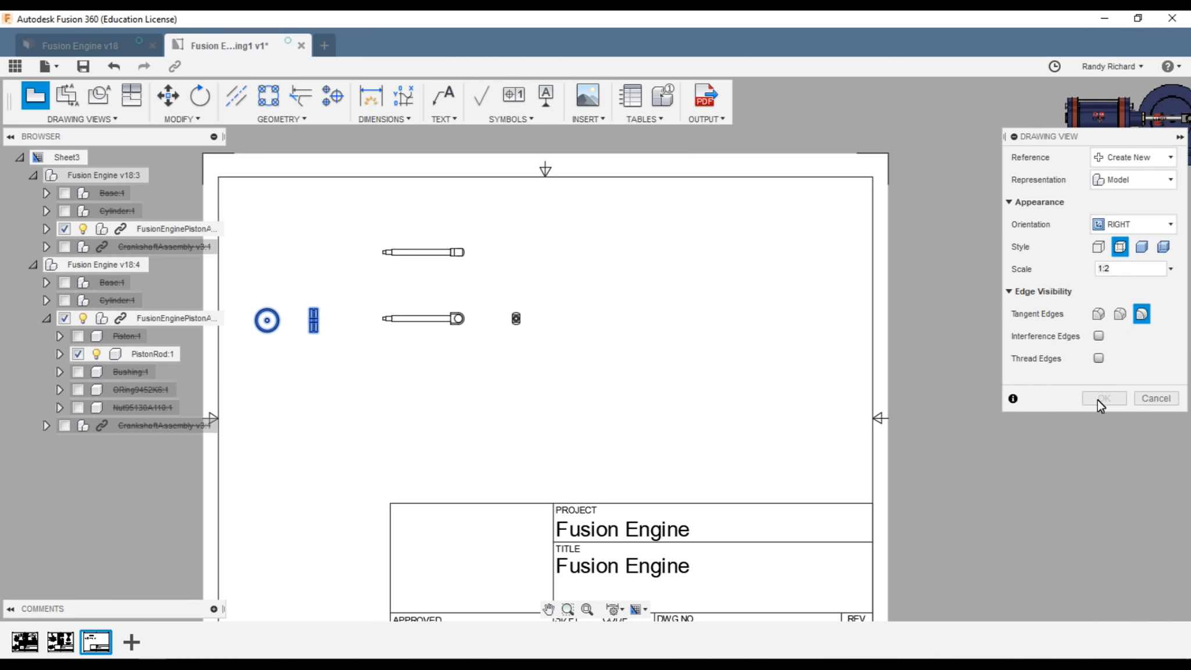
{"action": "left_click", "coordinate": [671, 324]}
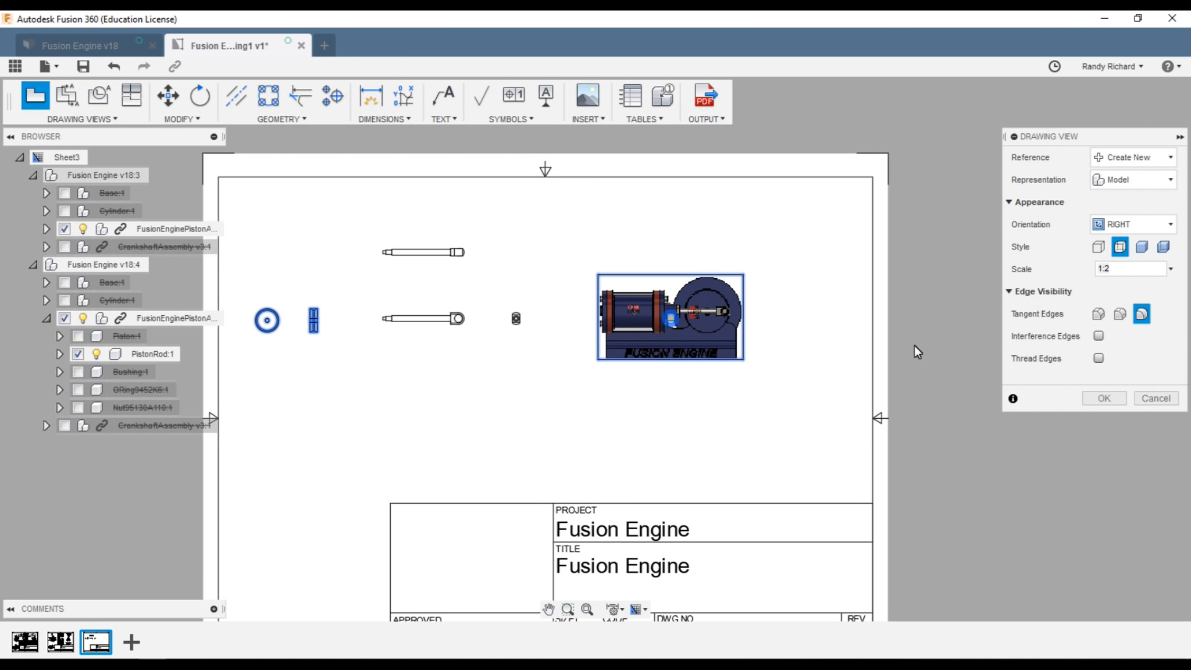
{"action": "left_click", "coordinate": [1102, 399]}
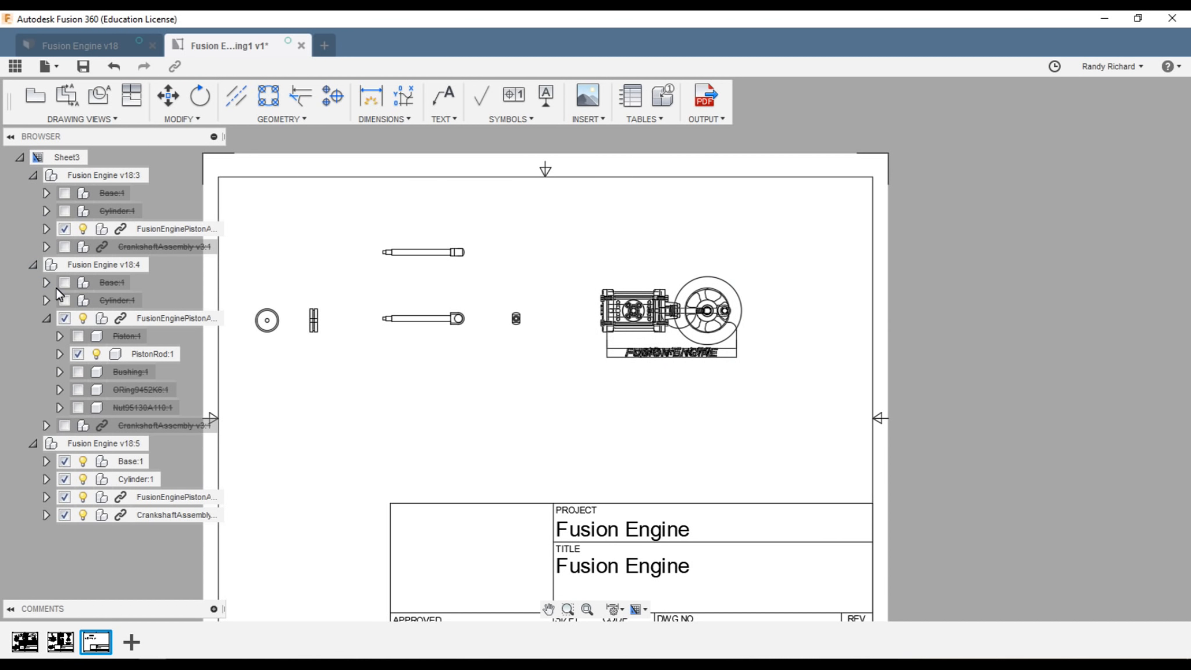
- Suppress Base, Cylinder, CrankshaftAssembly, Piston, PistonRod, ORing9452K6 and Nut95130A110 in the new view, keeping only Bushing
{"action": "left_click", "coordinate": [33, 265]}
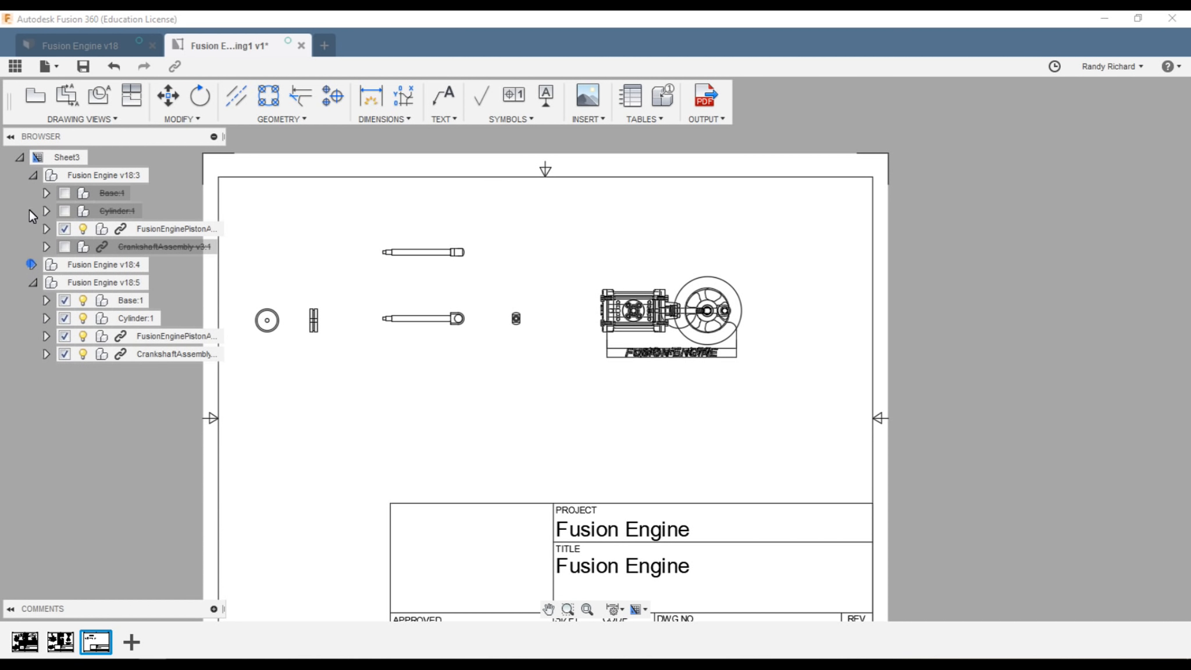
{"action": "left_click", "coordinate": [32, 175]}
{"action": "left_click", "coordinate": [63, 229]}
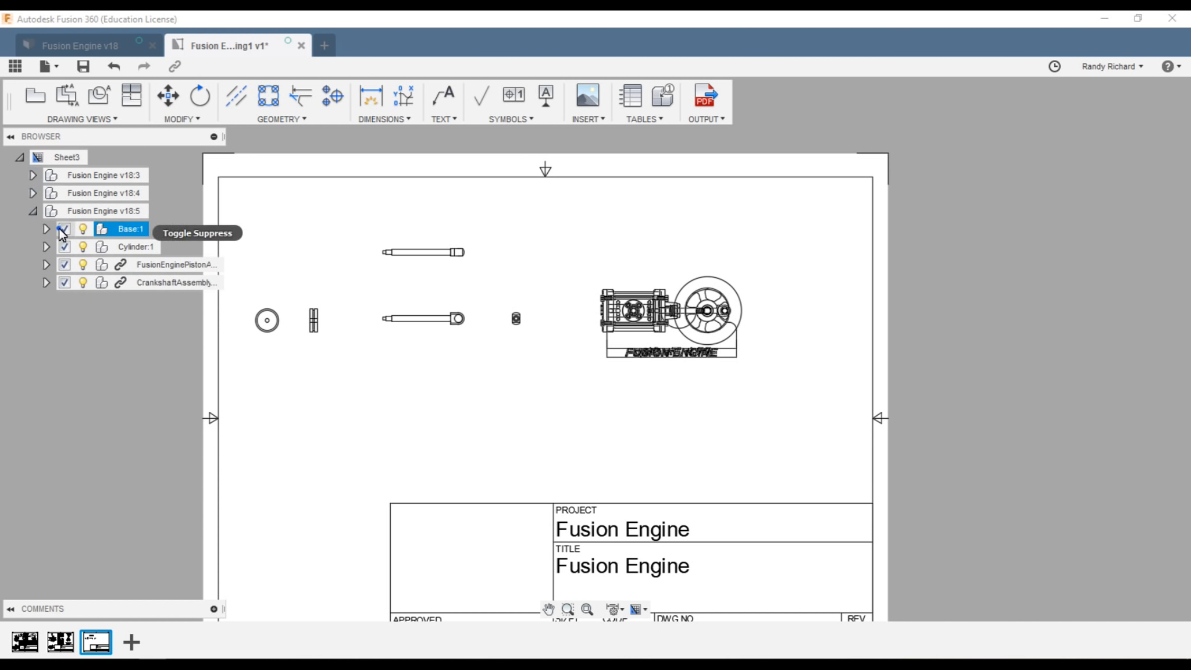
{"action": "left_click", "coordinate": [64, 248]}
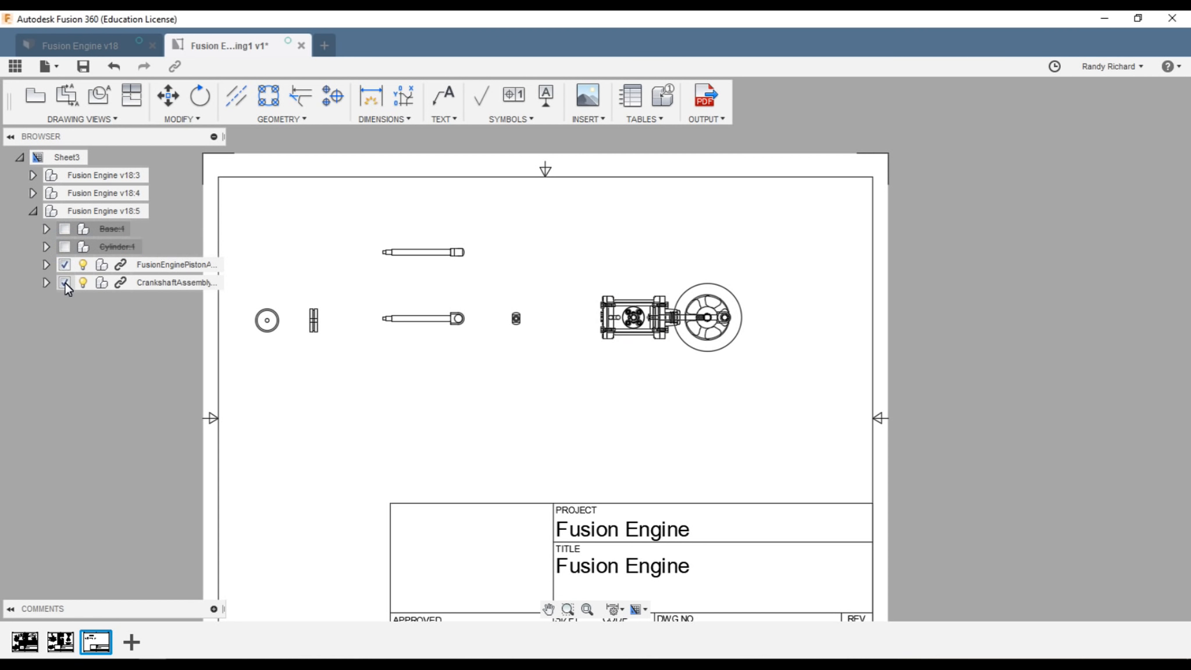
{"action": "left_click", "coordinate": [64, 283]}
{"action": "left_click", "coordinate": [47, 265]}
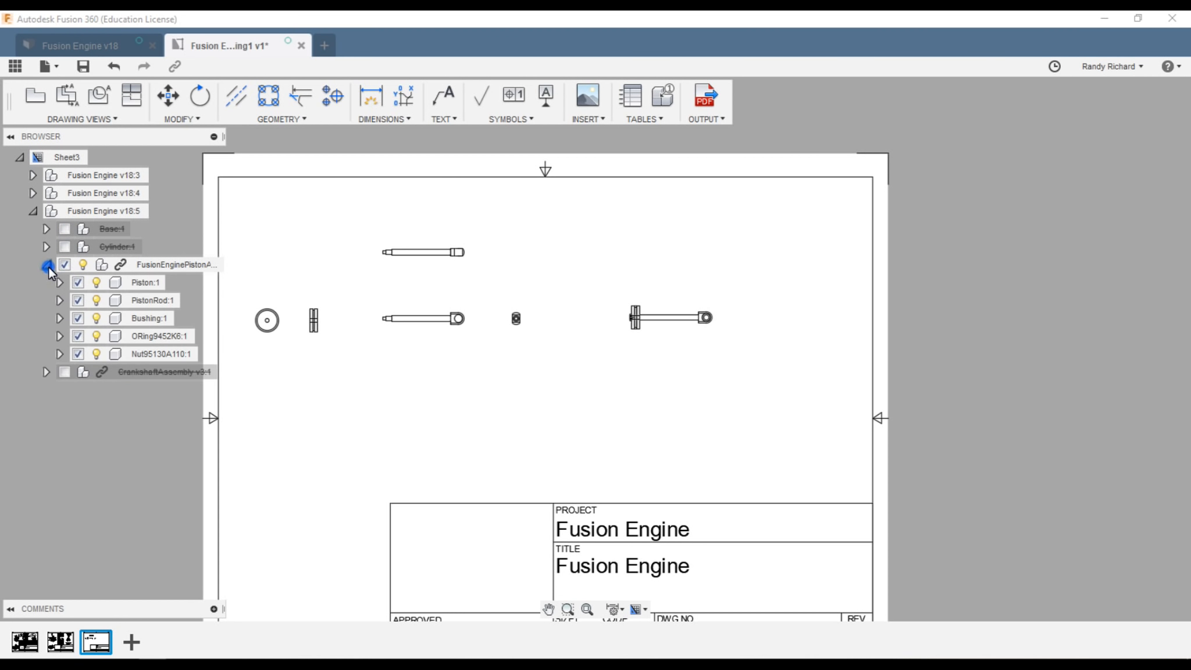
{"action": "left_click", "coordinate": [78, 283]}
{"action": "left_click", "coordinate": [78, 301]}
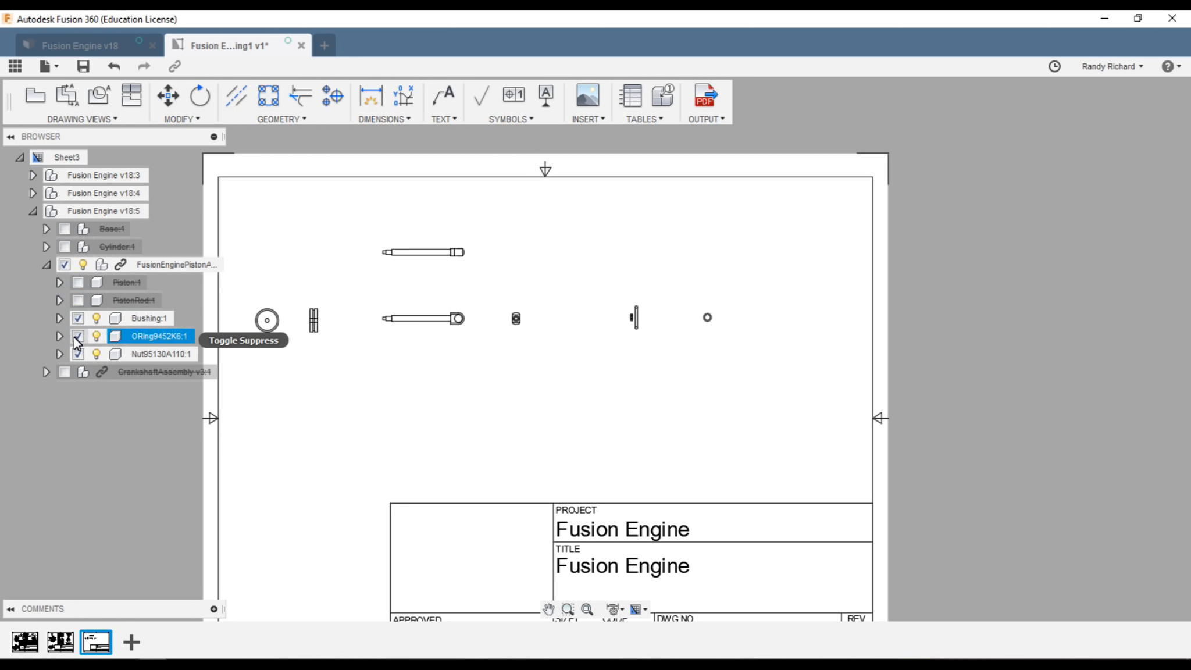
{"action": "left_click", "coordinate": [78, 337]}
{"action": "left_click", "coordinate": [78, 354]}
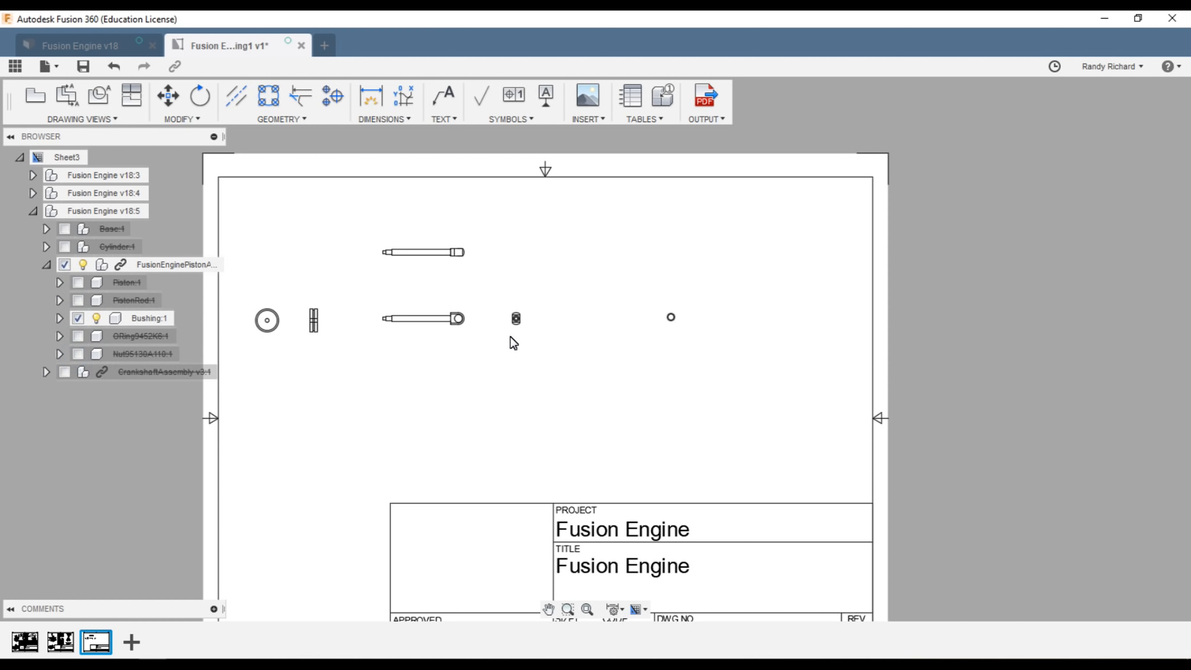
- Move the bushing view left towards the piston rod views and create a projected view directly above it
{"action": "scroll", "coordinate": [677, 331], "scroll_direction": "up", "scroll_amount": 2}
{"action": "left_click_drag", "start_coordinate": [672, 315], "coordinate": [569, 318]}
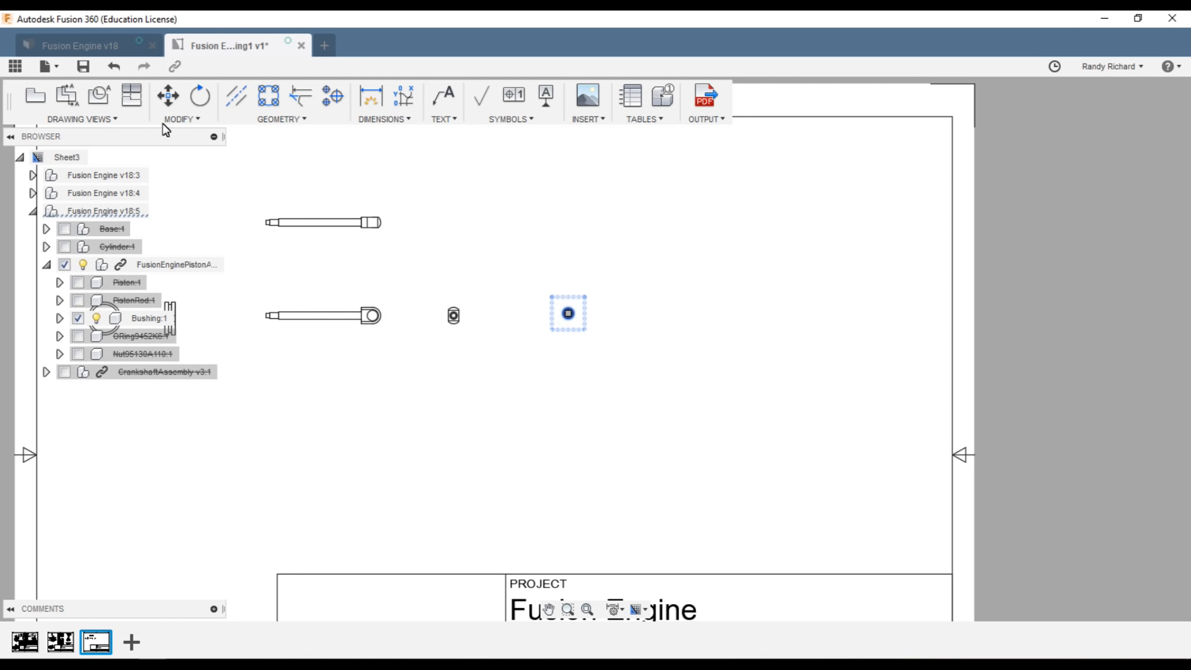
{"action": "left_click", "coordinate": [131, 96]}
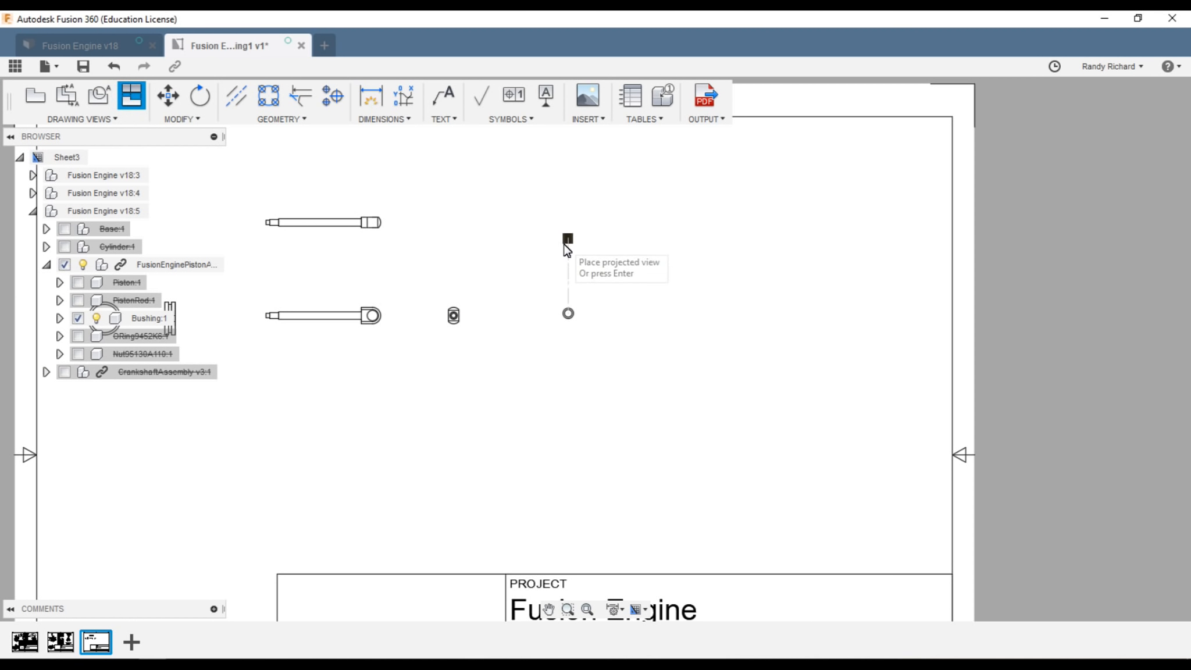
{"action": "left_click", "coordinate": [568, 226]}
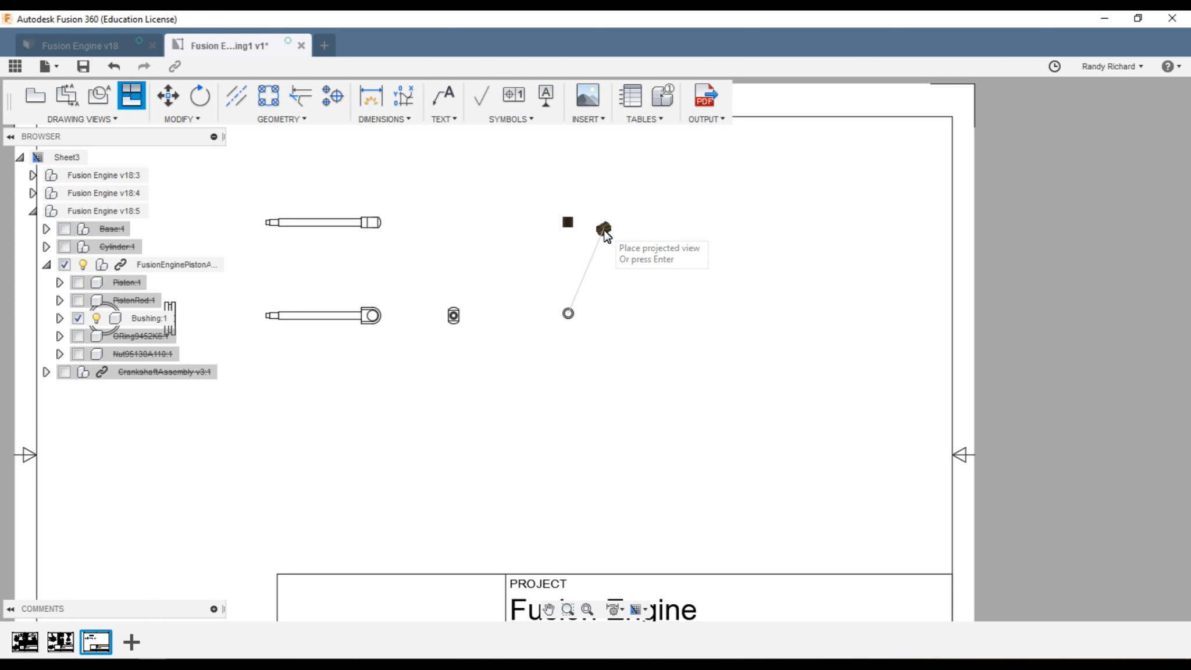
{"action": "key", "text": "Return"}
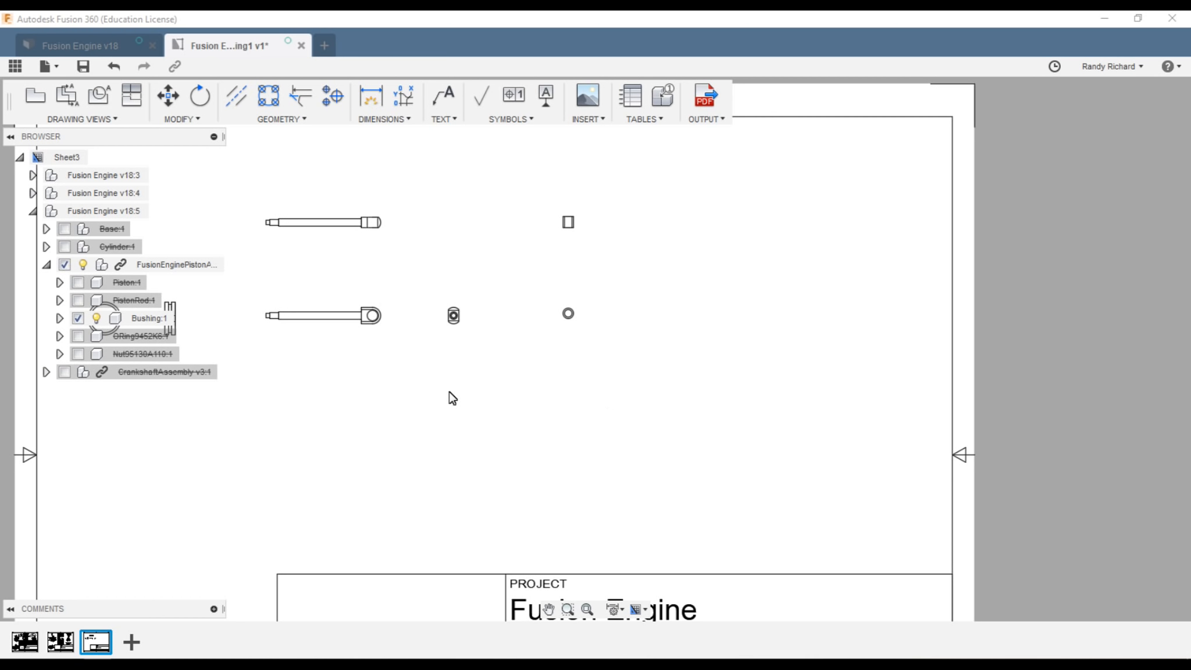
- Spread the bushing, piston rod and piston views further right across the sheet, leaving space between the parts for dimensions
{"action": "scroll", "coordinate": [751, 390], "scroll_direction": "down", "scroll_amount": 3}
{"action": "scroll", "coordinate": [756, 401], "scroll_direction": "up", "scroll_amount": 1}
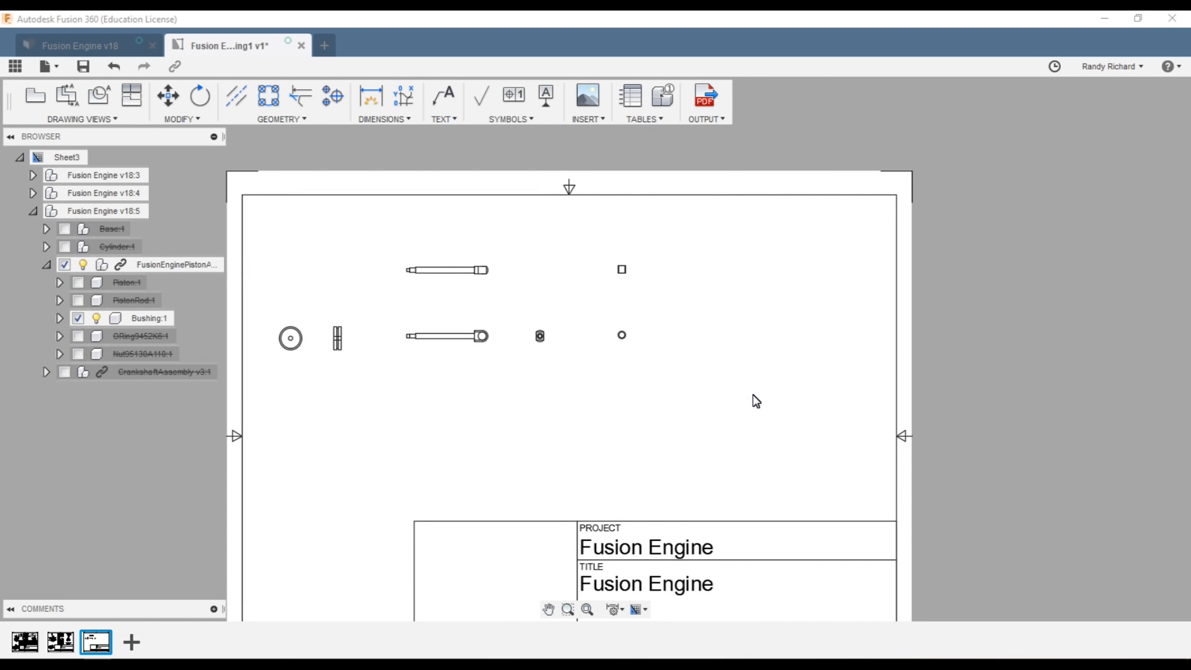
{"action": "left_click", "coordinate": [634, 337]}
{"action": "left_click", "coordinate": [712, 357]}
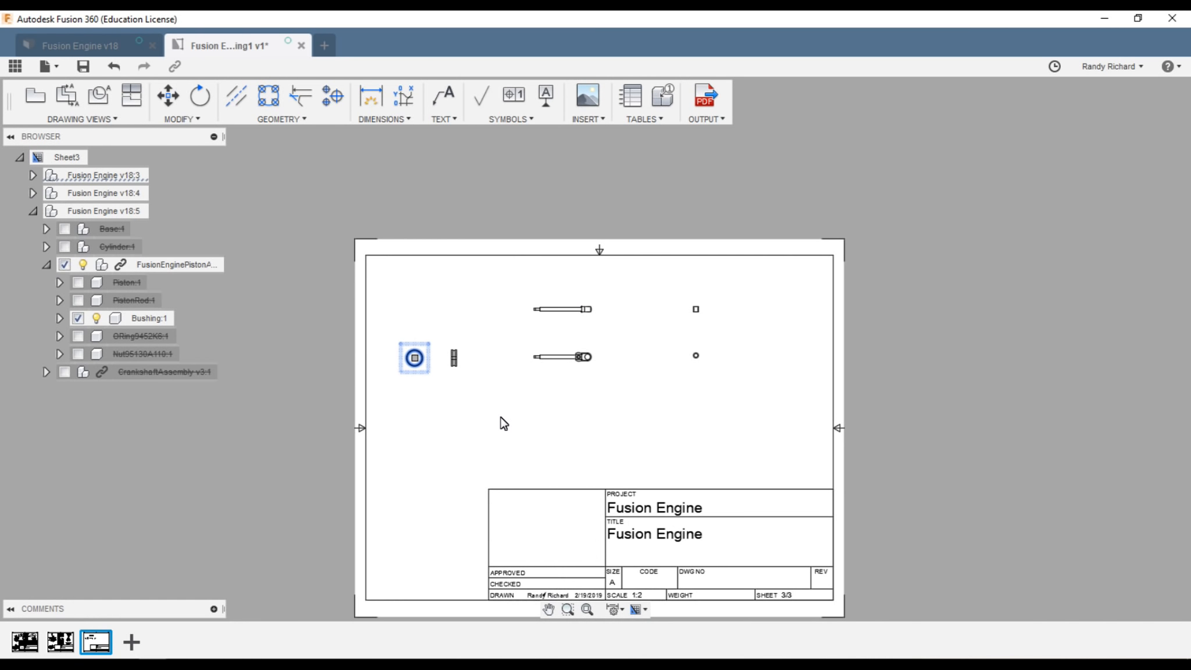
{"action": "scroll", "coordinate": [500, 418], "scroll_direction": "up", "scroll_amount": 2}
{"action": "left_click", "coordinate": [507, 406]}
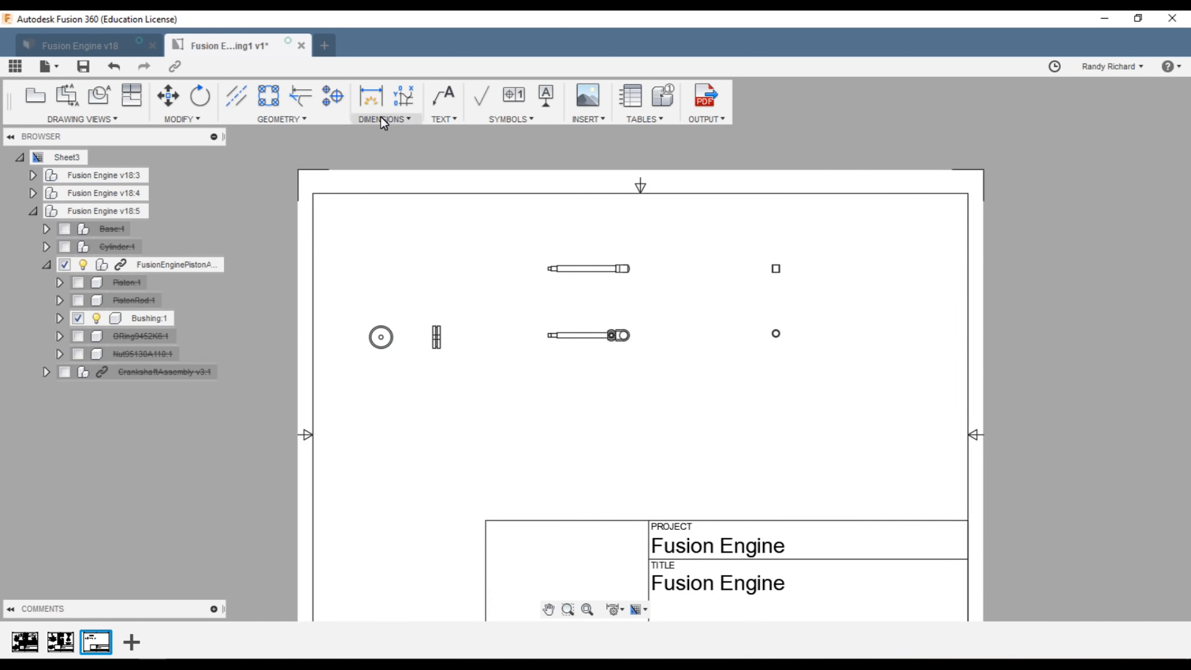
- Dimension the bushing's length in its upper projected view, placing the dimension on the view's left side
{"action": "left_click", "coordinate": [372, 98]}
{"action": "scroll", "coordinate": [826, 256], "scroll_direction": "up", "scroll_amount": 2}
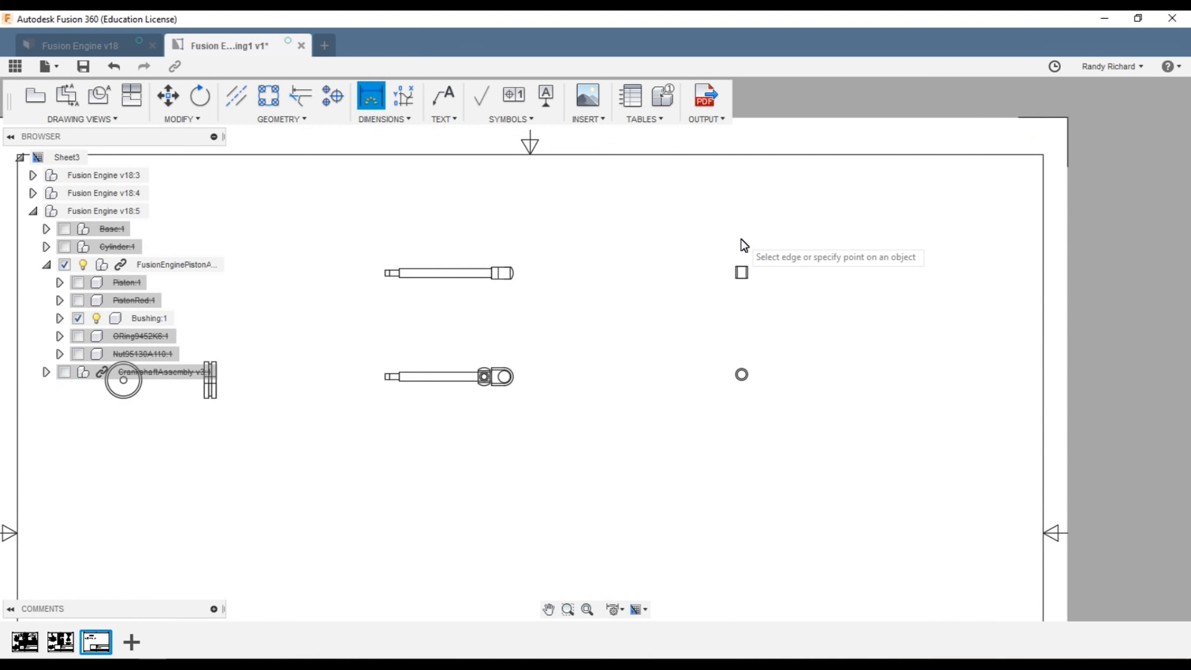
{"action": "scroll", "coordinate": [743, 244], "scroll_direction": "up", "scroll_amount": 4}
{"action": "left_click", "coordinate": [732, 400]}
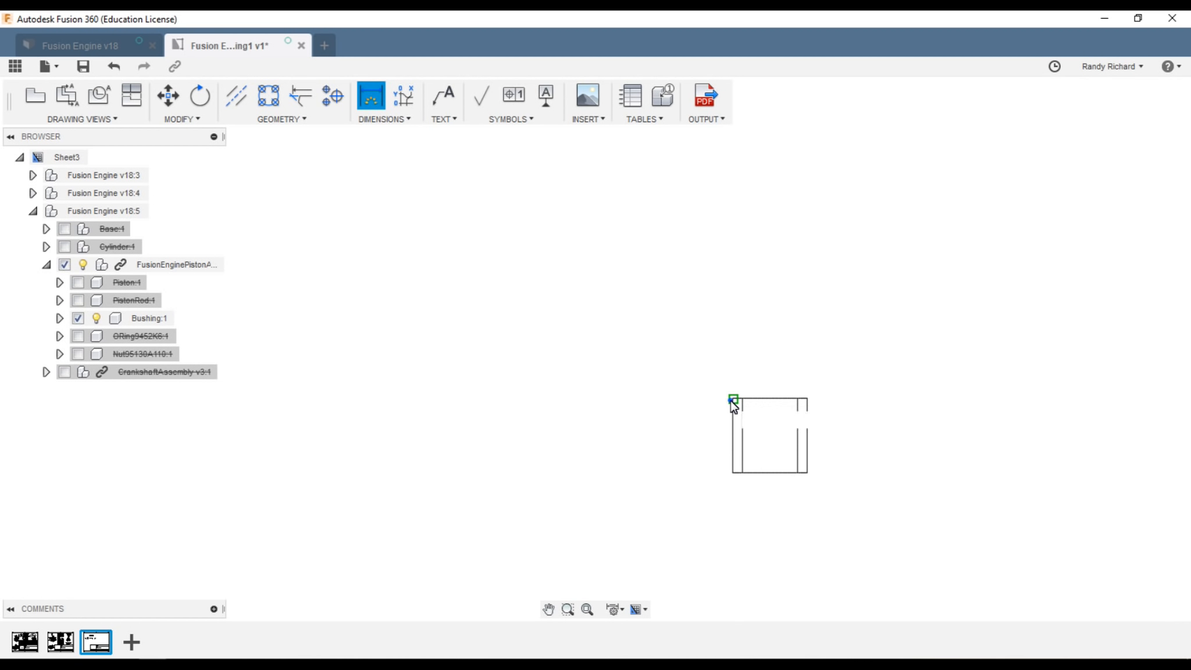
{"action": "left_click", "coordinate": [734, 473]}
{"action": "left_click", "coordinate": [641, 452]}
{"action": "scroll", "coordinate": [616, 419], "scroll_direction": "down", "scroll_amount": 2}
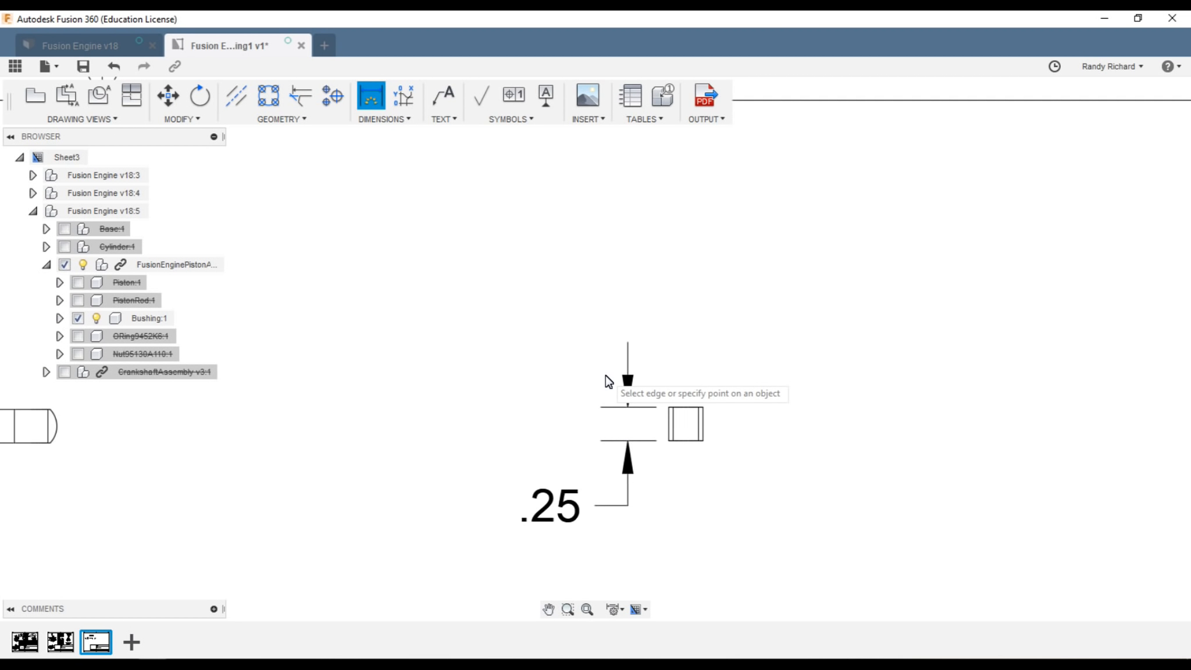
{"action": "scroll", "coordinate": [607, 381], "scroll_direction": "down", "scroll_amount": 2}
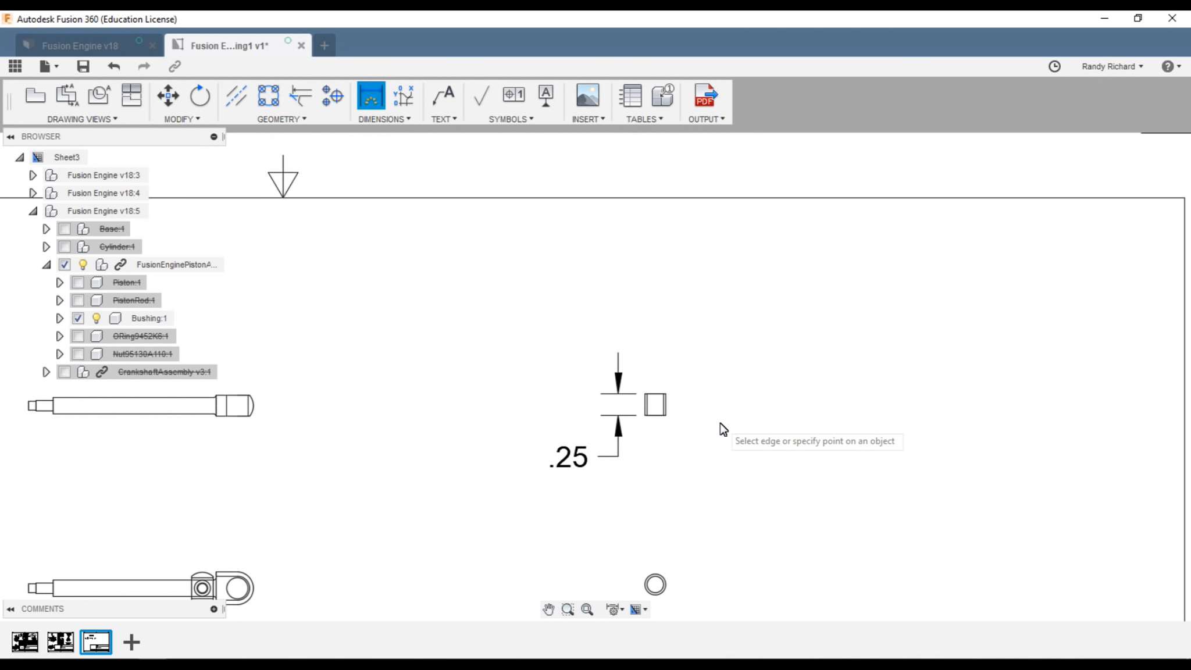
{"action": "key", "text": "Escape"}
- Add diameter dimensions to the inner and outer circles of the bushing's base view, with both leaders placed up and right
{"action": "scroll", "coordinate": [669, 526], "scroll_direction": "up", "scroll_amount": 1}
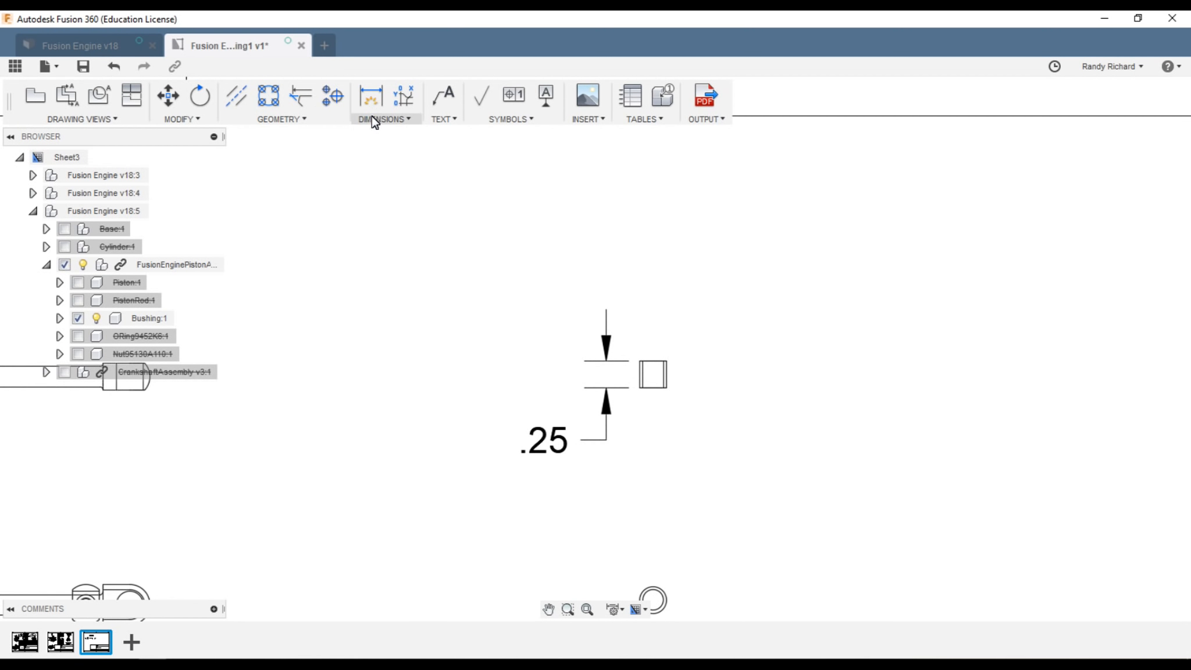
{"action": "left_click", "coordinate": [375, 119]}
{"action": "left_click", "coordinate": [388, 243]}
{"action": "scroll", "coordinate": [702, 497], "scroll_direction": "up", "scroll_amount": 1}
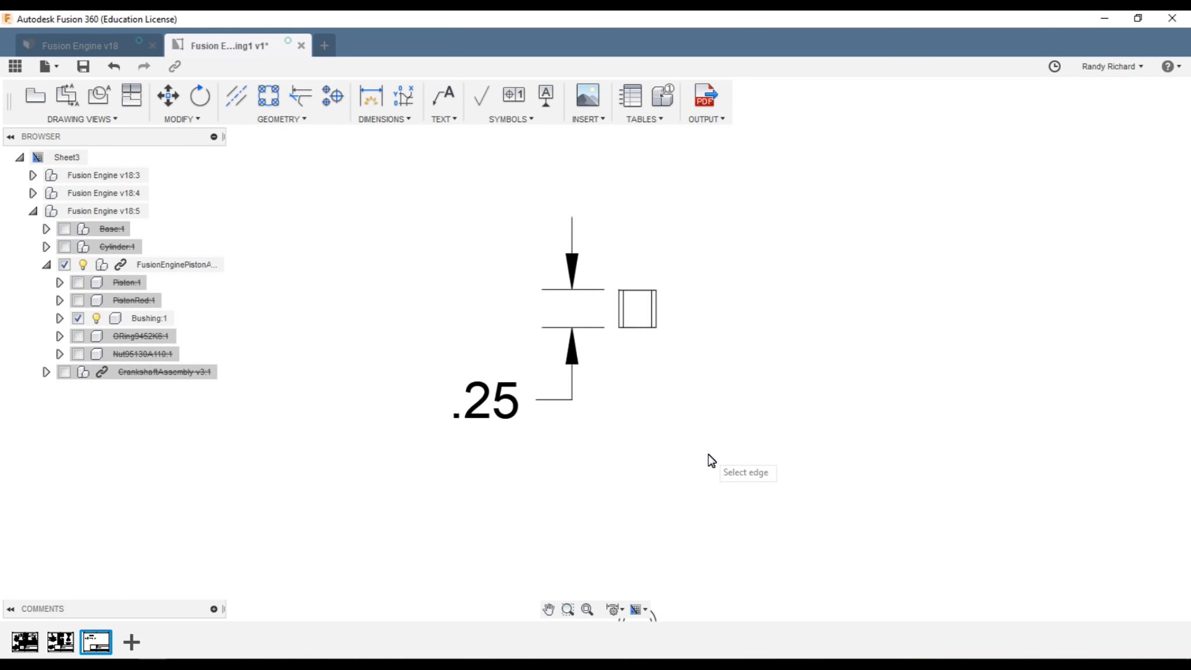
{"action": "scroll", "coordinate": [707, 460], "scroll_direction": "down", "scroll_amount": 2}
{"action": "scroll", "coordinate": [665, 582], "scroll_direction": "up", "scroll_amount": 2}
{"action": "left_click", "coordinate": [695, 505]}
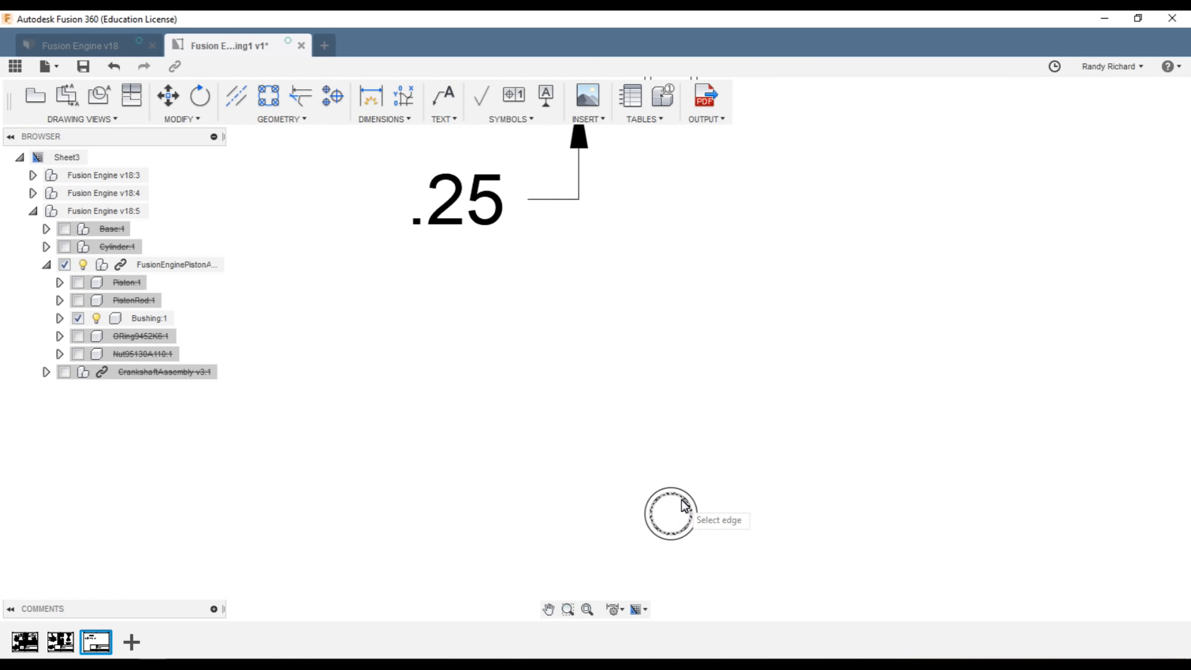
{"action": "left_click", "coordinate": [705, 461]}
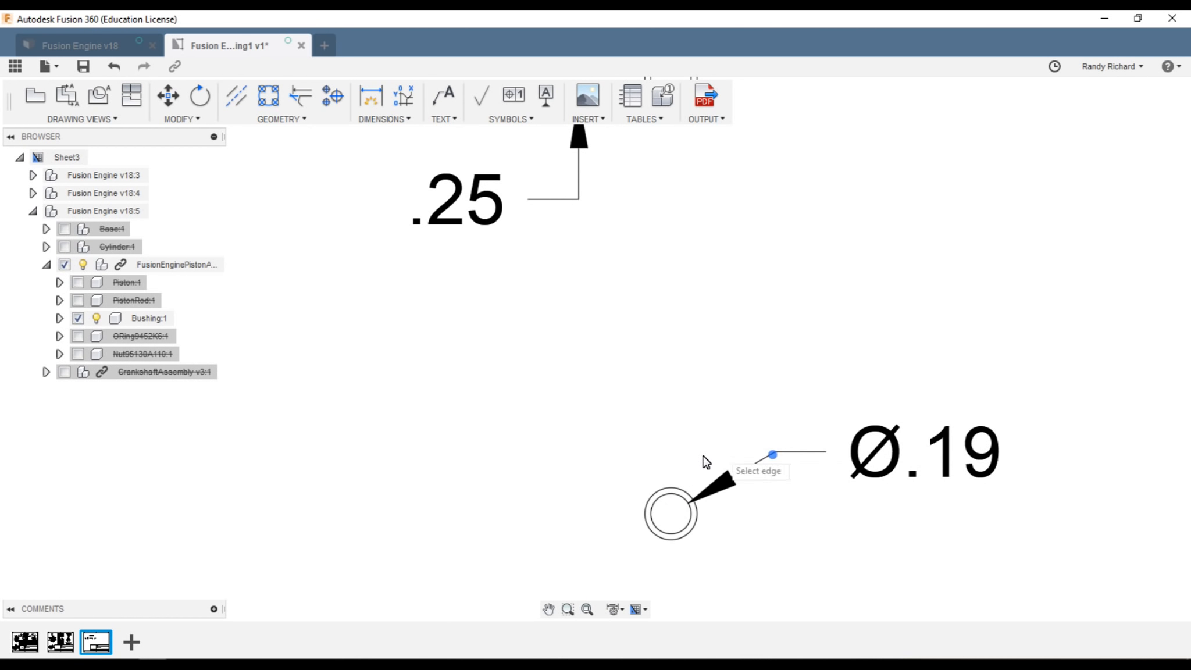
{"action": "left_click", "coordinate": [679, 494]}
{"action": "left_click", "coordinate": [721, 303]}
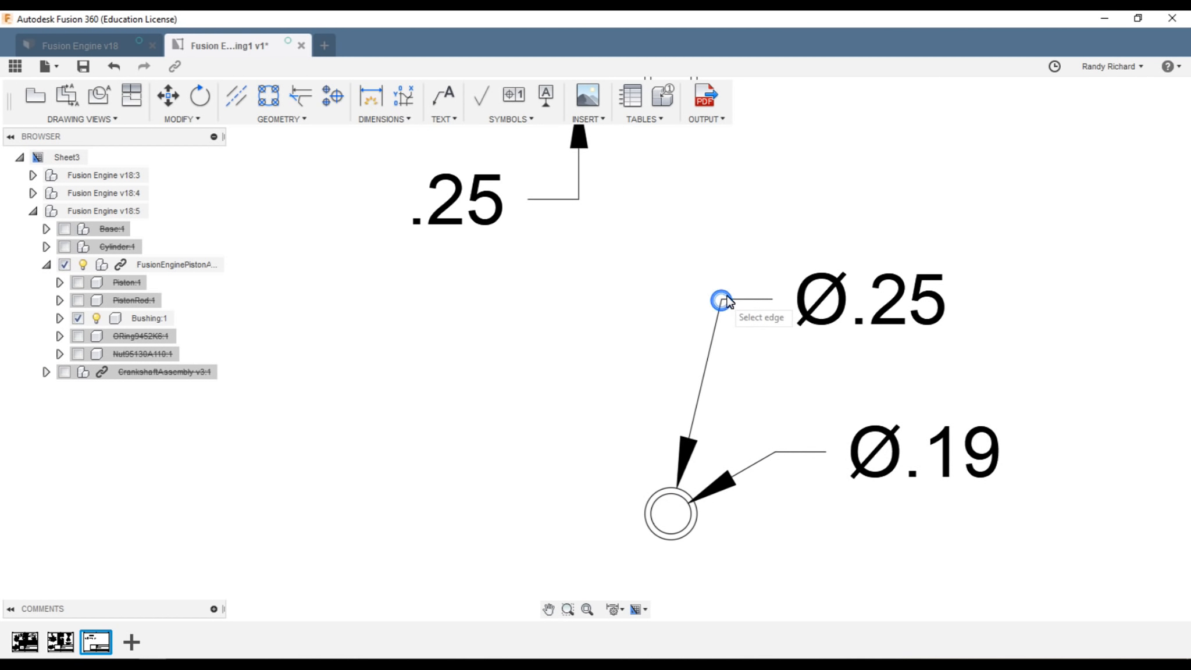
{"action": "scroll", "coordinate": [780, 297], "scroll_direction": "down", "scroll_amount": 2}
{"action": "scroll", "coordinate": [930, 323], "scroll_direction": "down", "scroll_amount": 3}
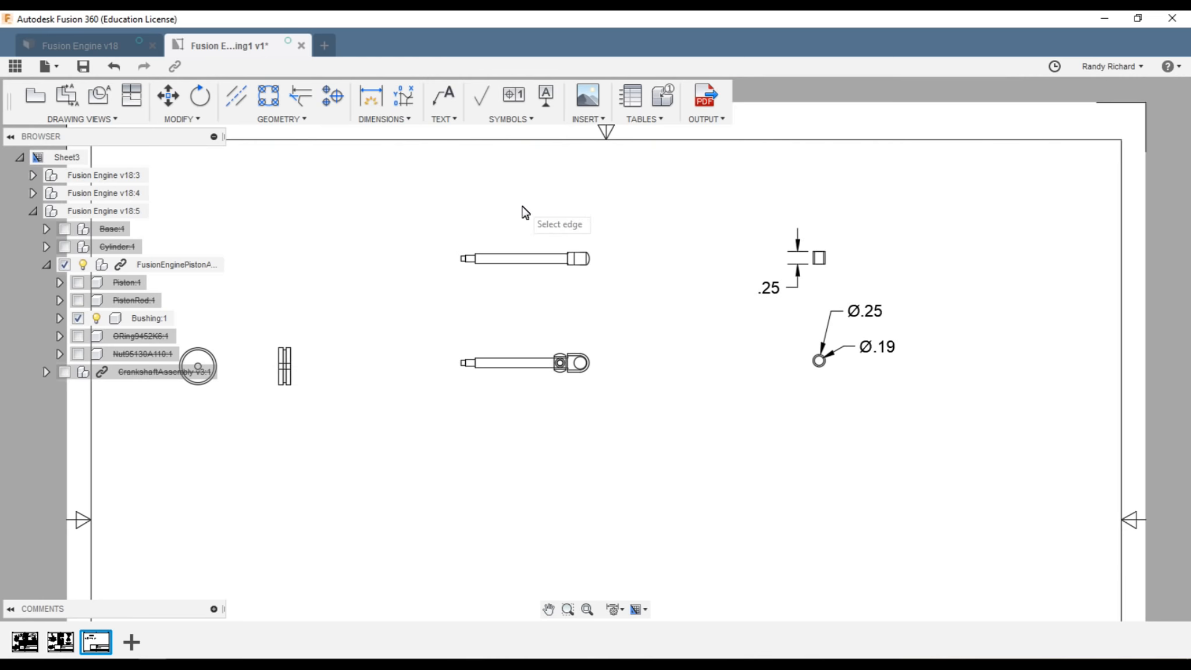
- Add a diameter dimension to the eye hole in the piston rod's base view, placed above and right of it
{"action": "scroll", "coordinate": [547, 291], "scroll_direction": "up", "scroll_amount": 2}
{"action": "scroll", "coordinate": [572, 347], "scroll_direction": "up", "scroll_amount": 2}
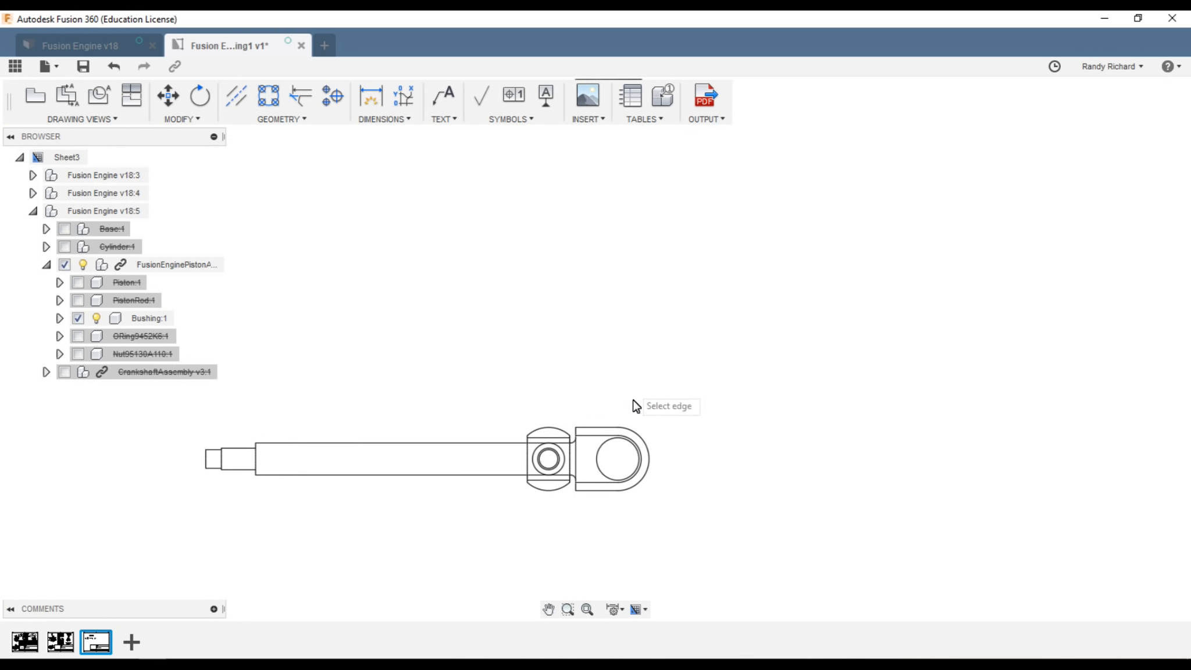
{"action": "left_click", "coordinate": [614, 453]}
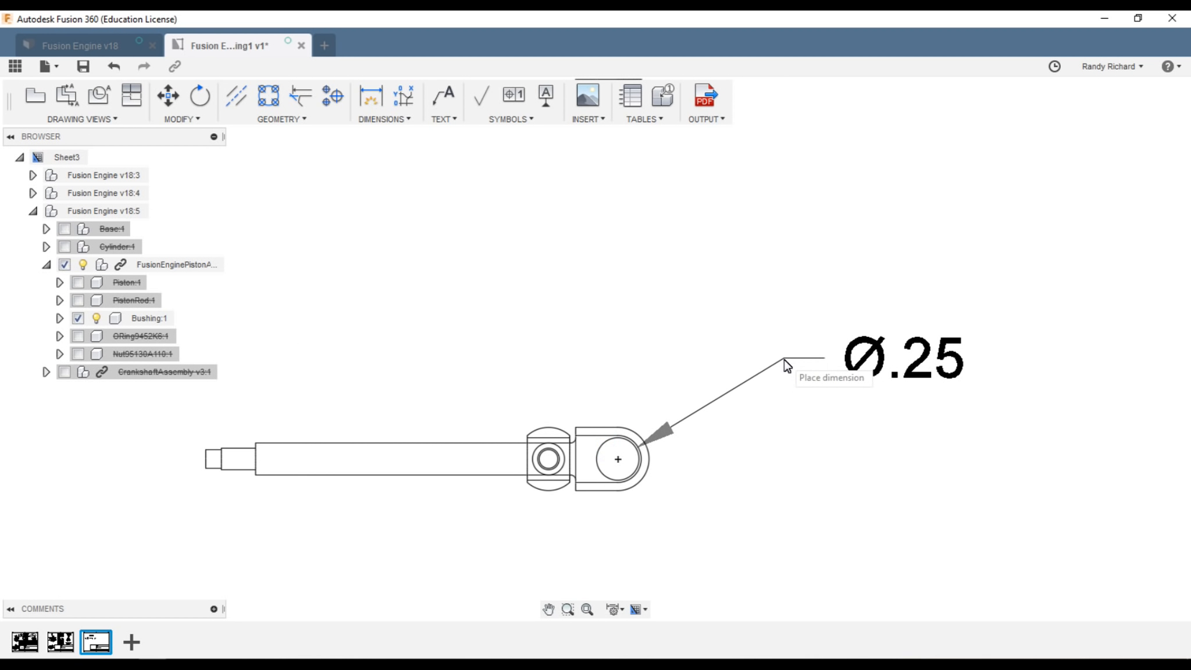
{"action": "left_click", "coordinate": [784, 334]}
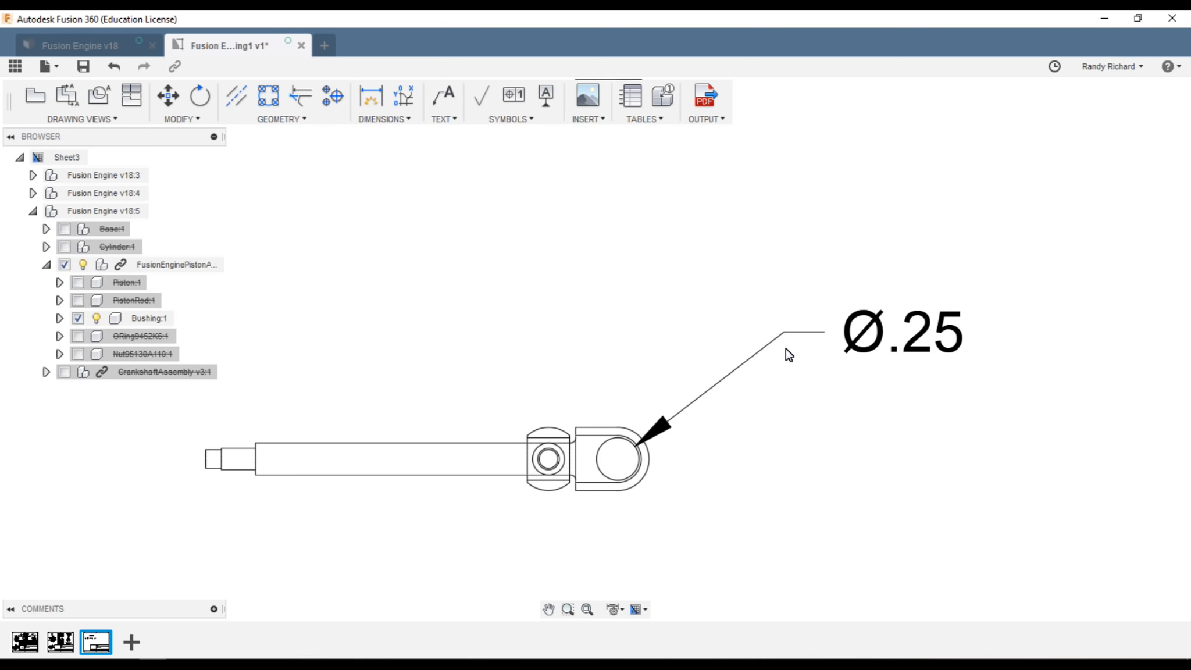
- Move the piston rod's end view off the base view to clear space on its right side
{"action": "scroll", "coordinate": [787, 350], "scroll_direction": "down", "scroll_amount": 3}
{"action": "left_click", "coordinate": [697, 393]}
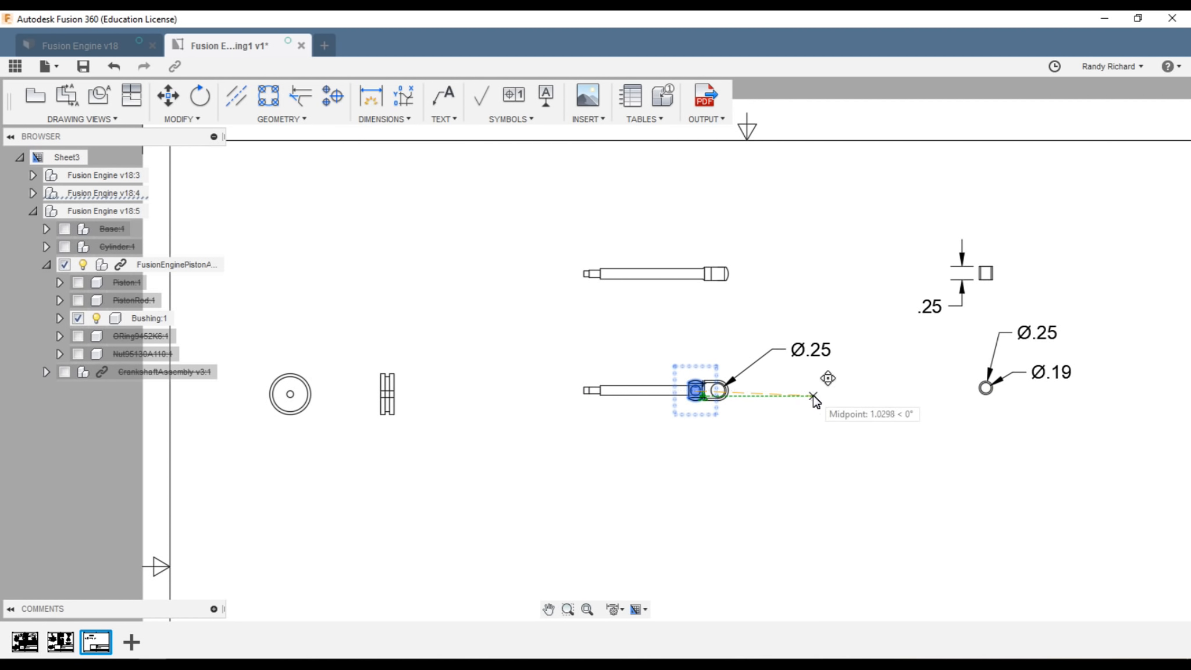
{"action": "left_click", "coordinate": [818, 397]}
{"action": "scroll", "coordinate": [756, 487], "scroll_direction": "down", "scroll_amount": 2}
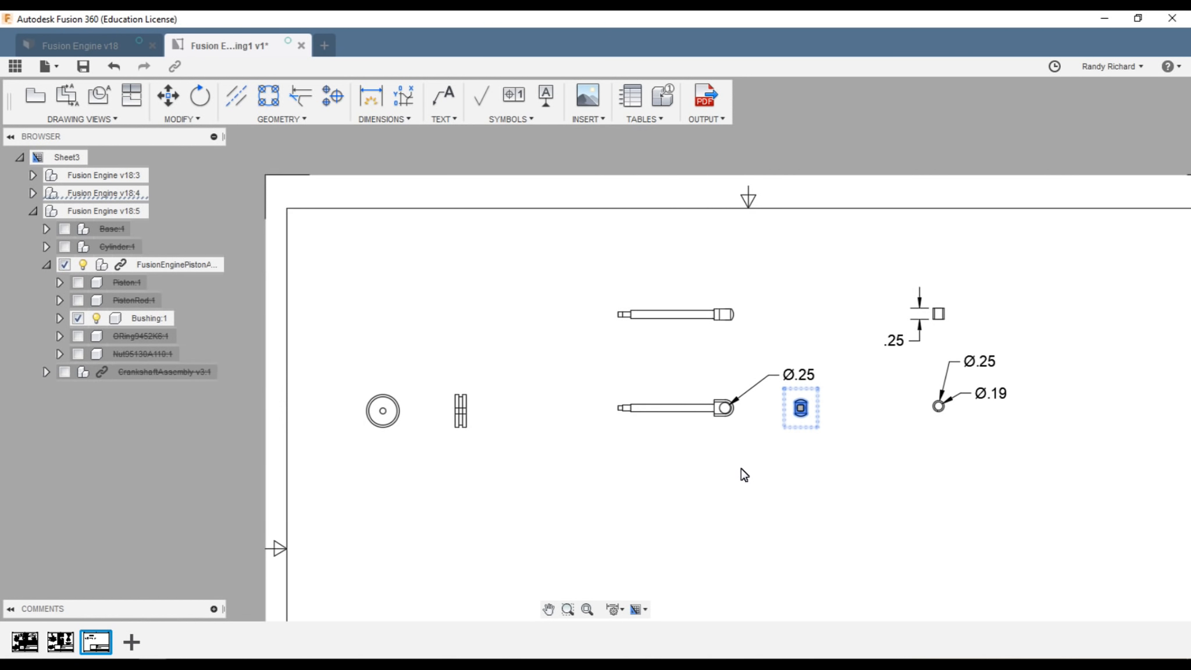
- Dimension the eye end's thickness in the piston rod's upper projected view, placing the dimension well to the right of the rod
{"action": "scroll", "coordinate": [742, 473], "scroll_direction": "up", "scroll_amount": 3}
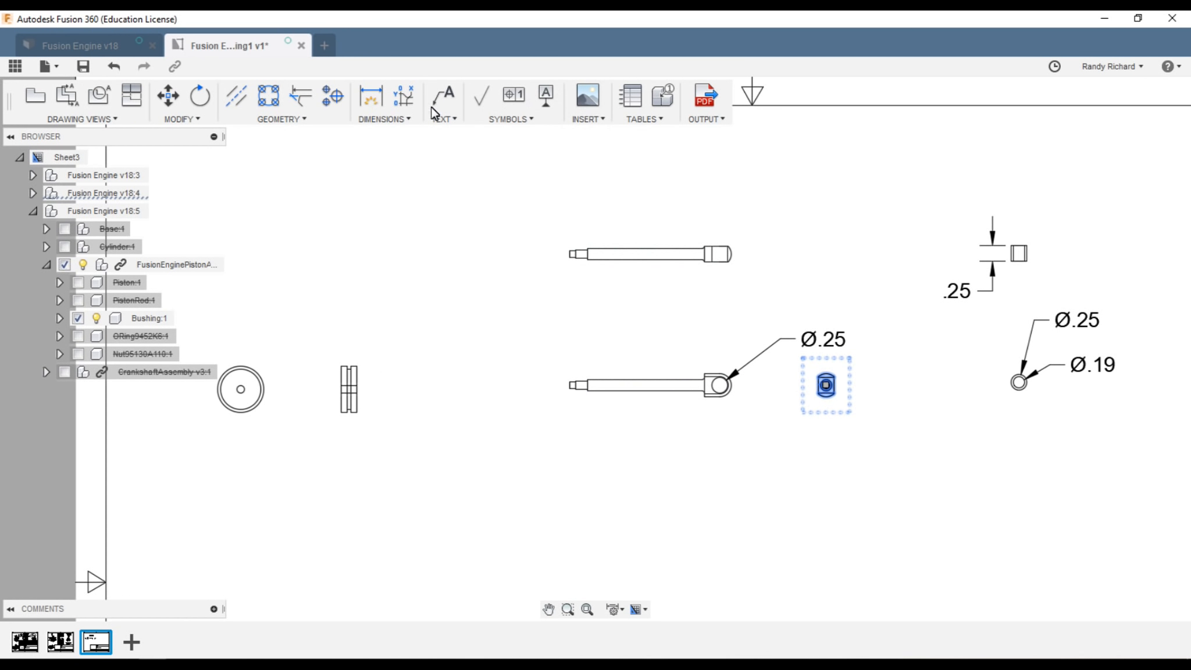
{"action": "left_click", "coordinate": [374, 97]}
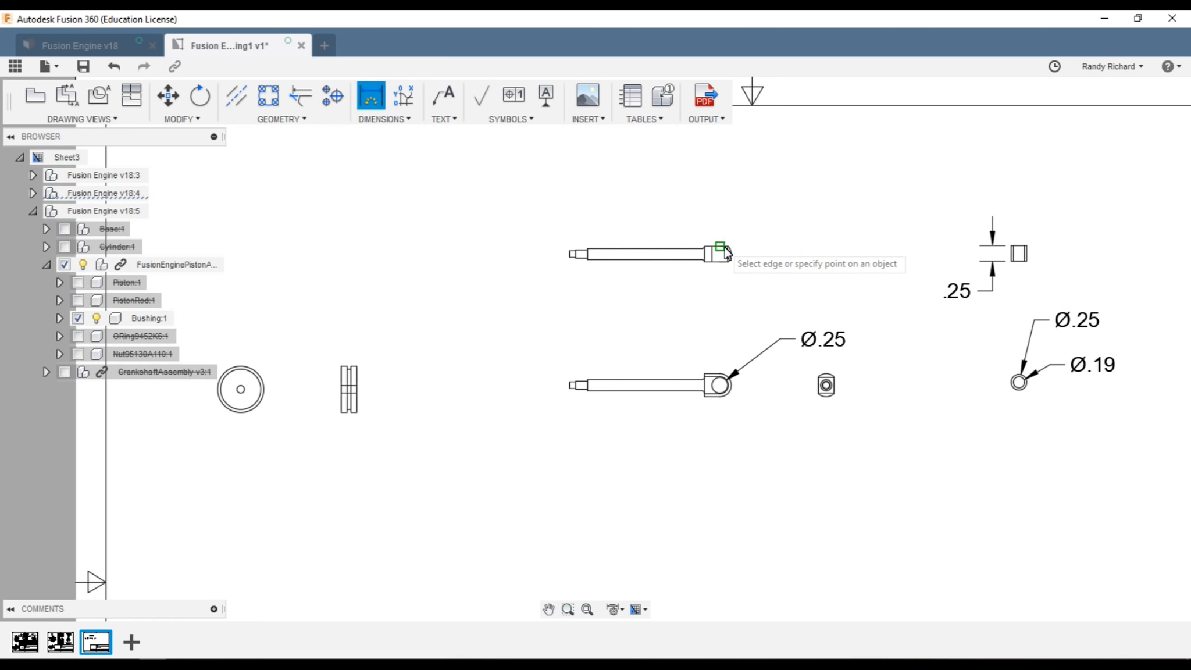
{"action": "scroll", "coordinate": [721, 251], "scroll_direction": "up", "scroll_amount": 4}
{"action": "left_click", "coordinate": [734, 244]}
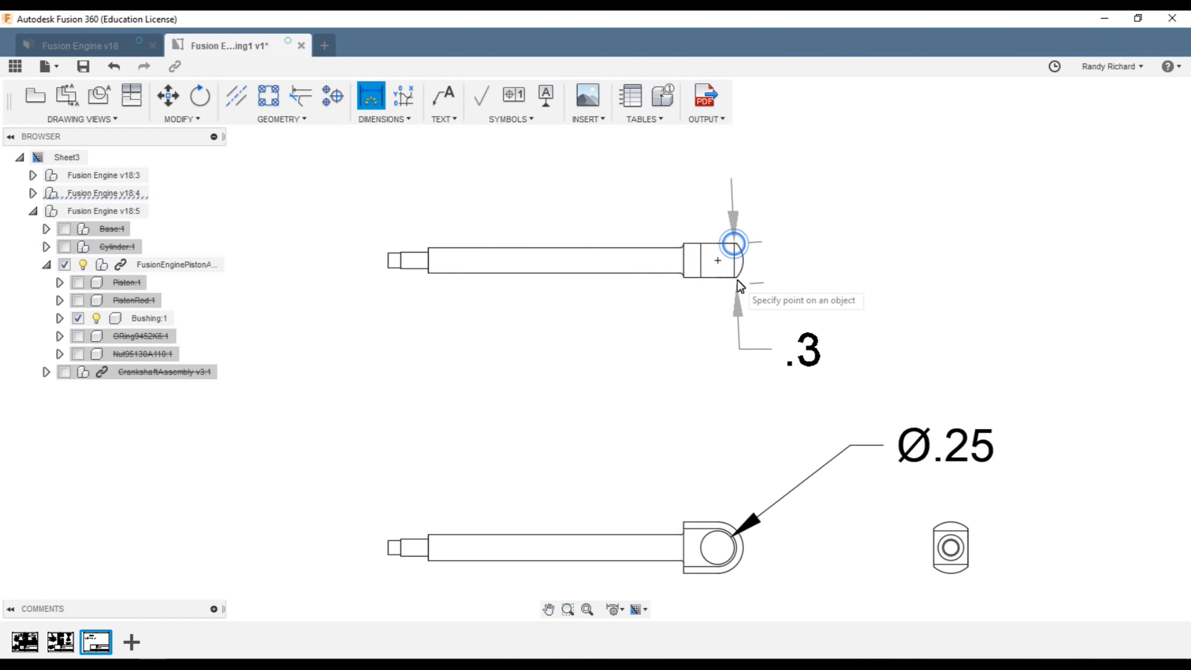
{"action": "left_click", "coordinate": [726, 277]}
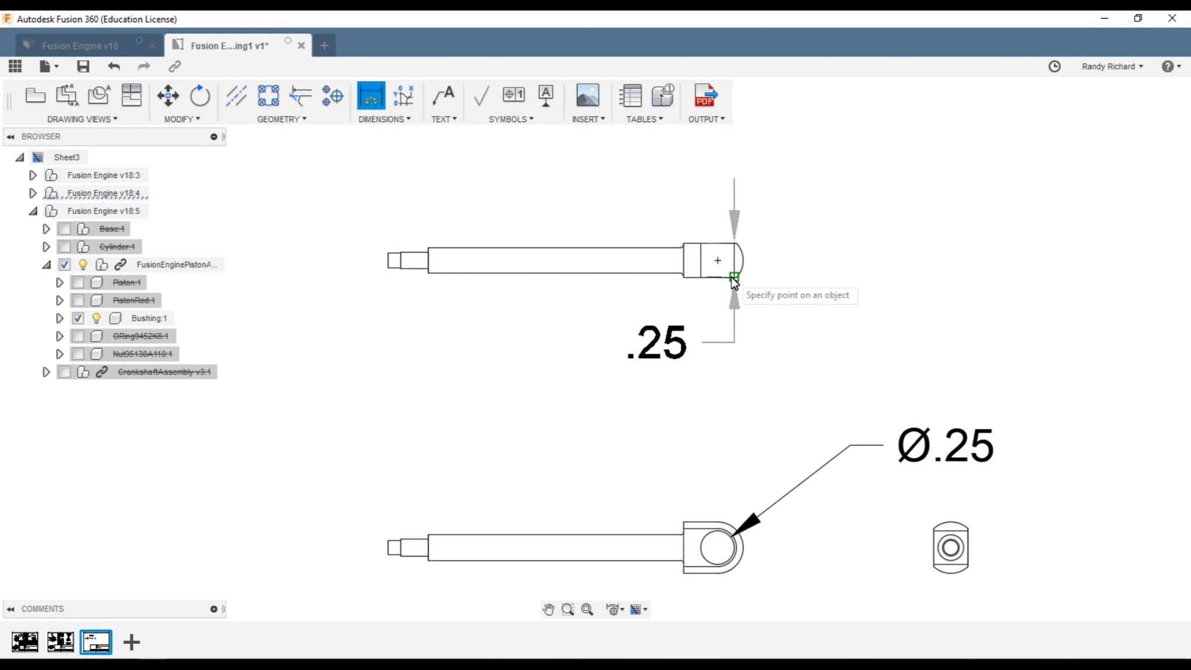
{"action": "left_click", "coordinate": [975, 267]}
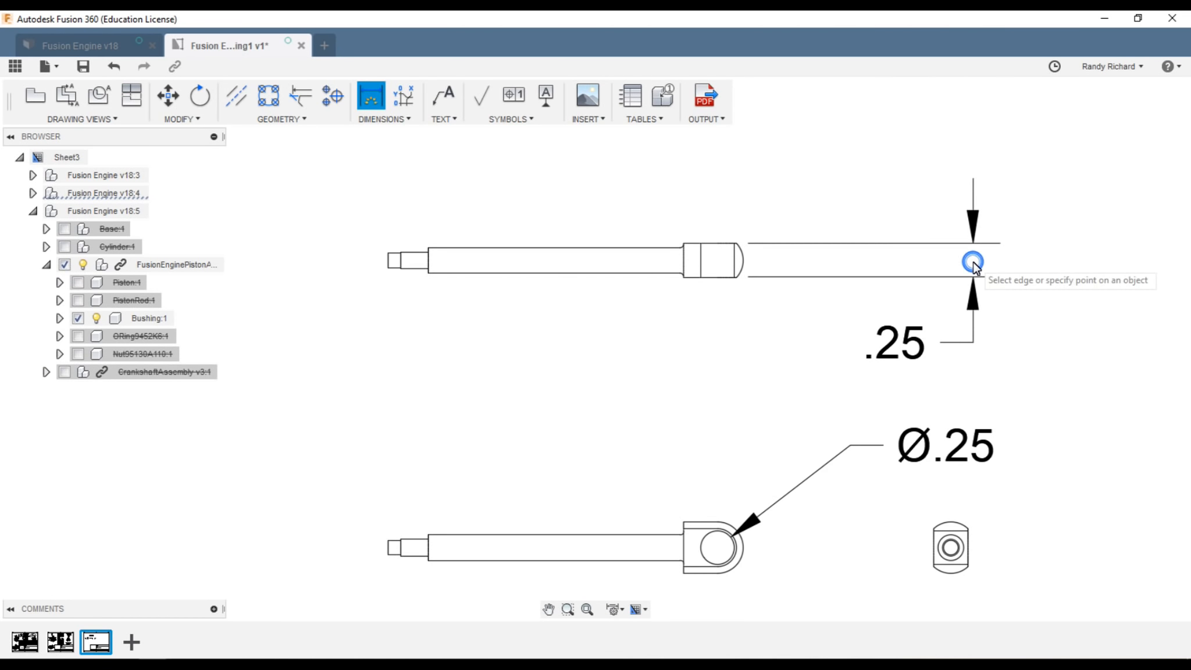
{"action": "key", "text": "Escape"}
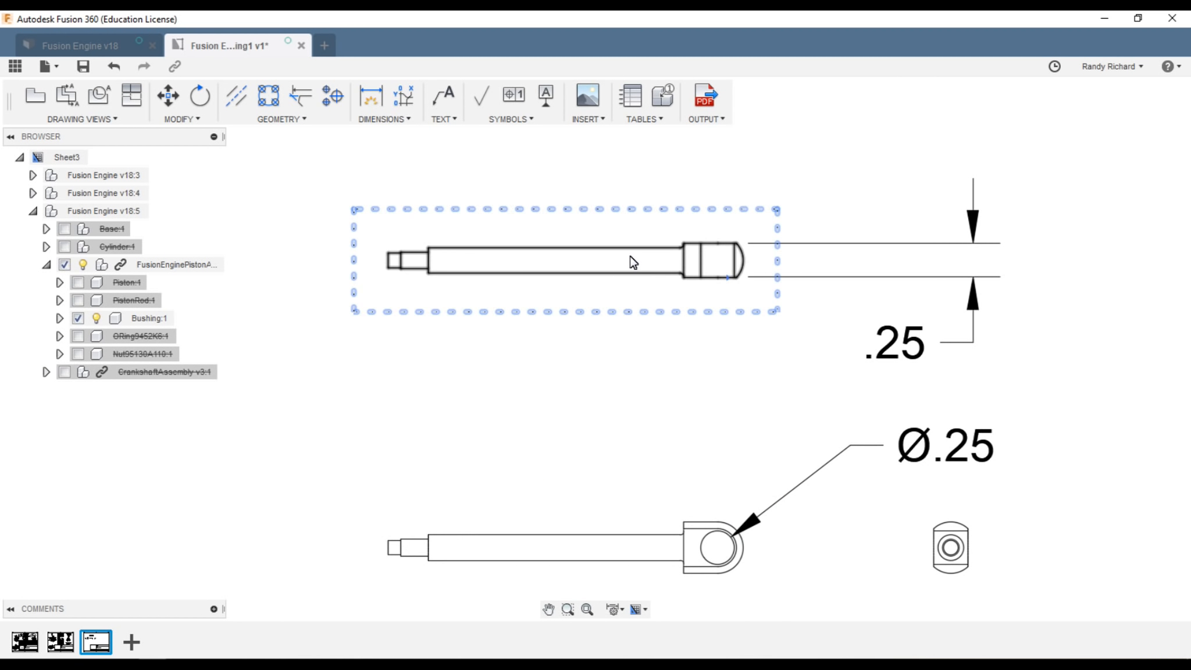
- Add a radius dimension to the eye's outer arc in the piston rod's base view, placed below and right of it
{"action": "left_click", "coordinate": [366, 119]}
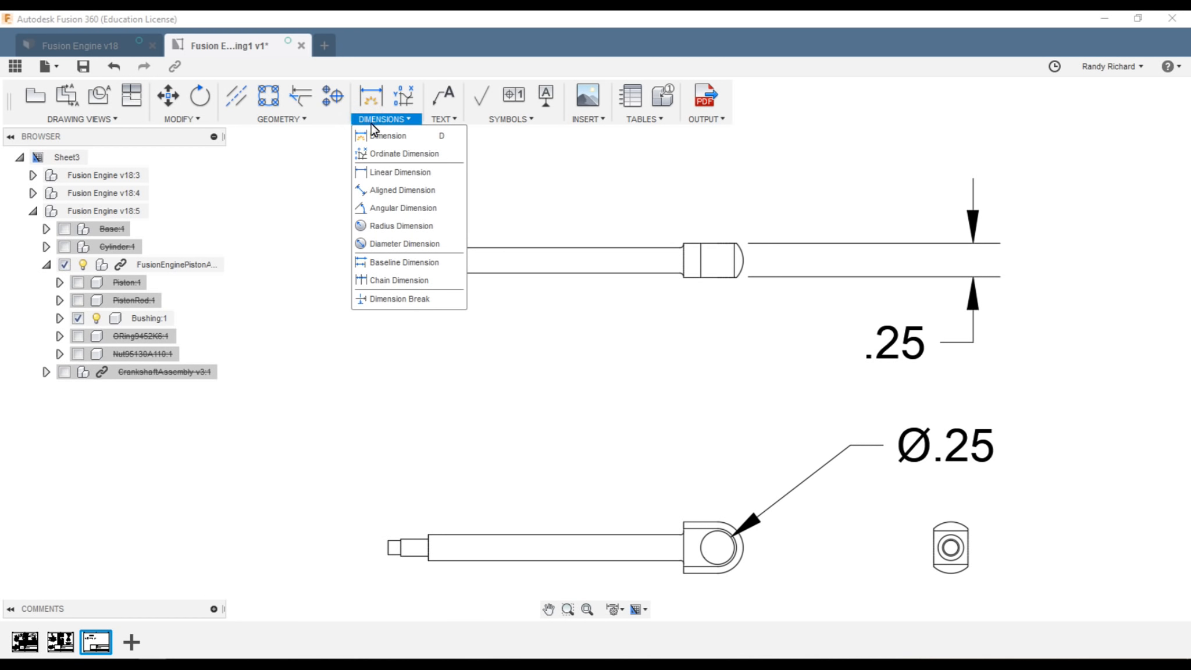
{"action": "left_click", "coordinate": [382, 226]}
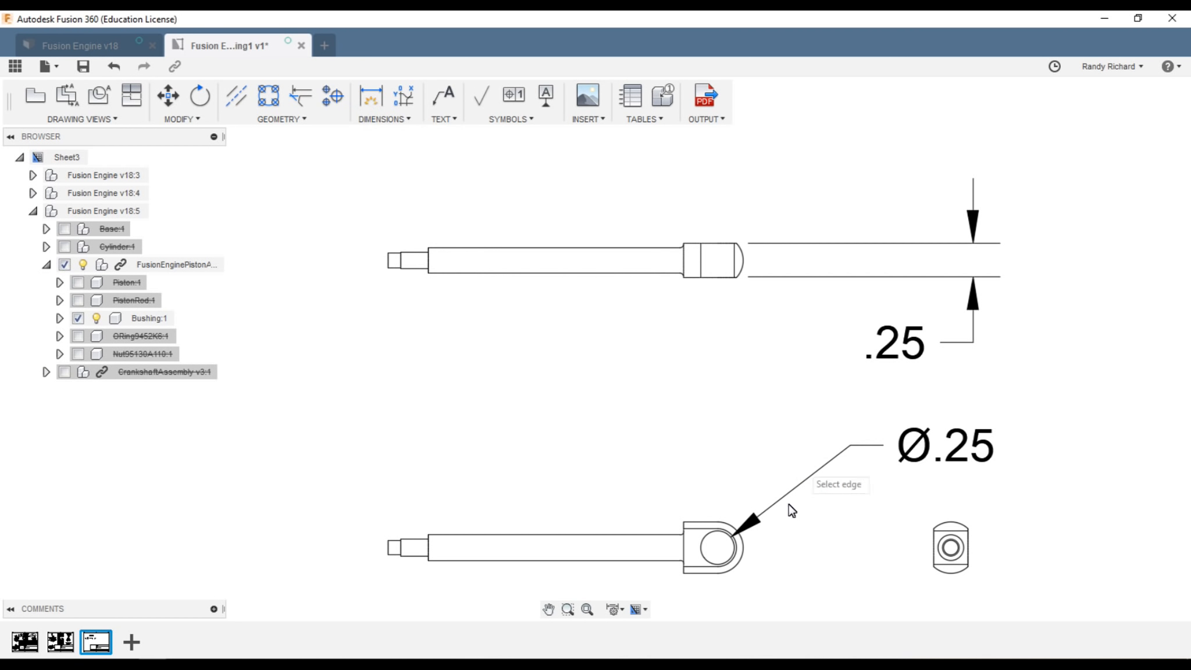
{"action": "left_click", "coordinate": [742, 566]}
{"action": "scroll", "coordinate": [742, 566], "scroll_direction": "down", "scroll_amount": 3}
{"action": "left_click", "coordinate": [789, 613]}
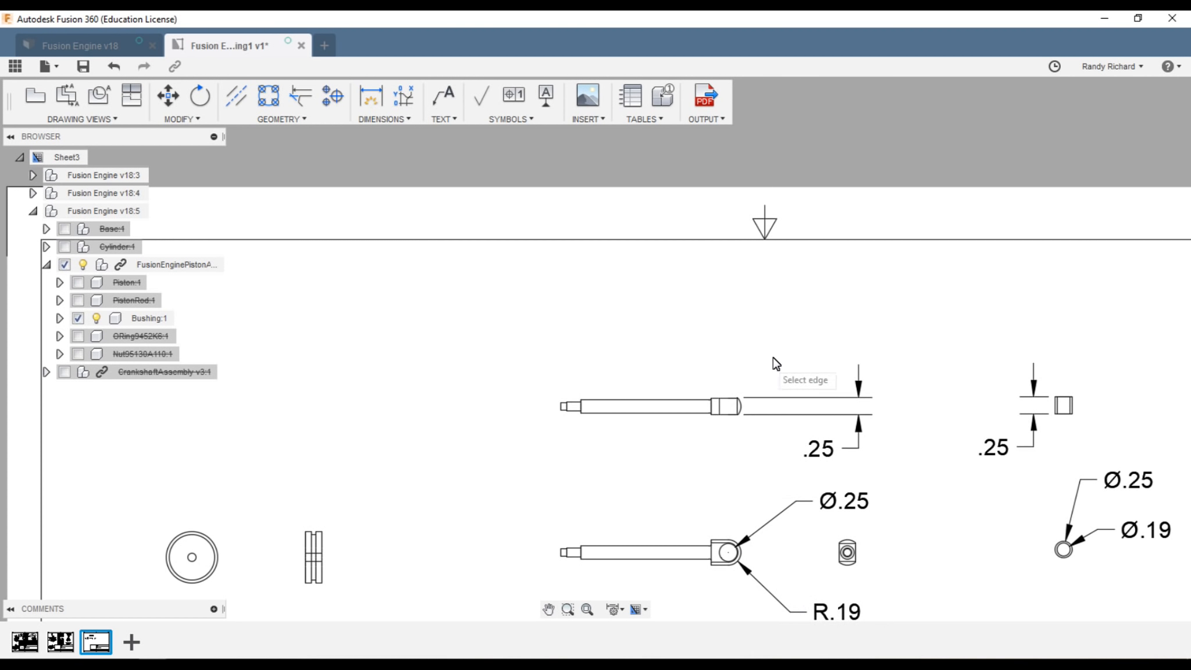
- Add a radius dimension to the rounded end in the piston rod's upper projected view, placed above and right of it
{"action": "scroll", "coordinate": [730, 372], "scroll_direction": "up", "scroll_amount": 2}
{"action": "scroll", "coordinate": [674, 259], "scroll_direction": "down", "scroll_amount": 3}
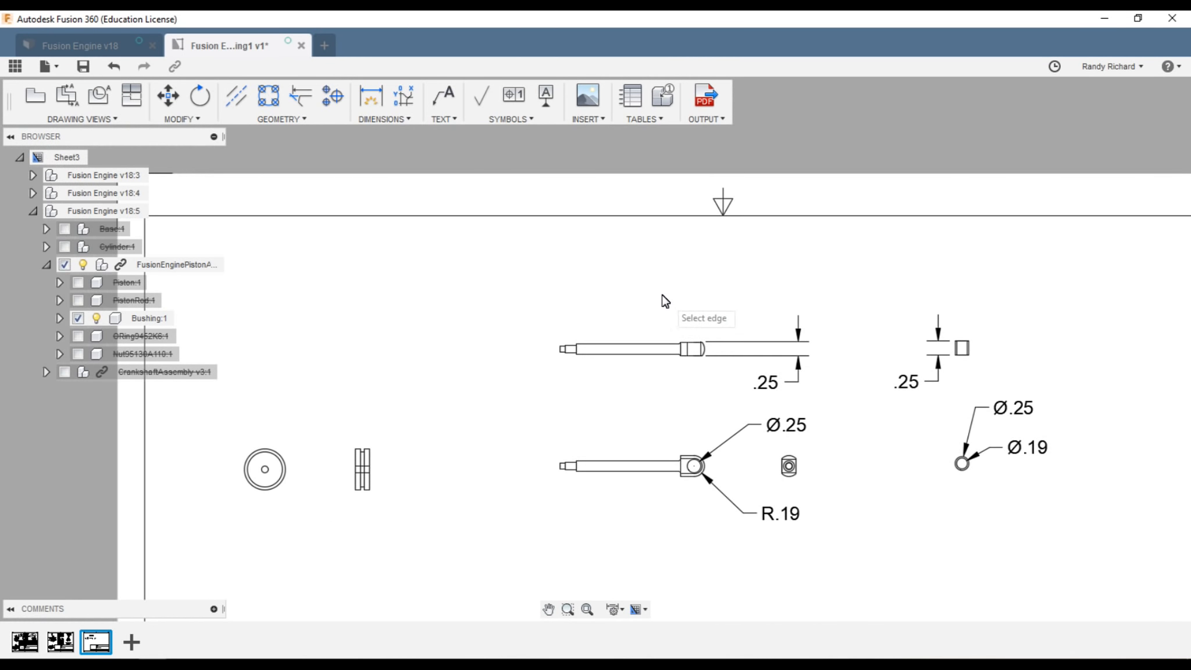
{"action": "scroll", "coordinate": [715, 360], "scroll_direction": "up", "scroll_amount": 3}
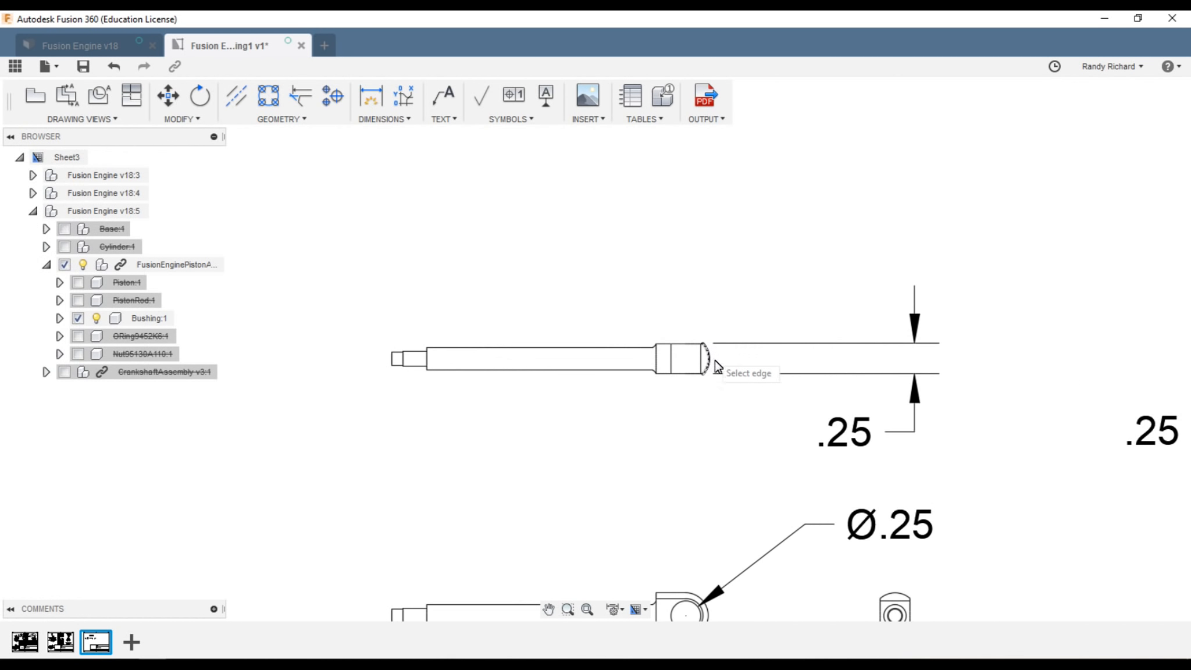
{"action": "left_click", "coordinate": [710, 359]}
{"action": "left_click", "coordinate": [790, 229]}
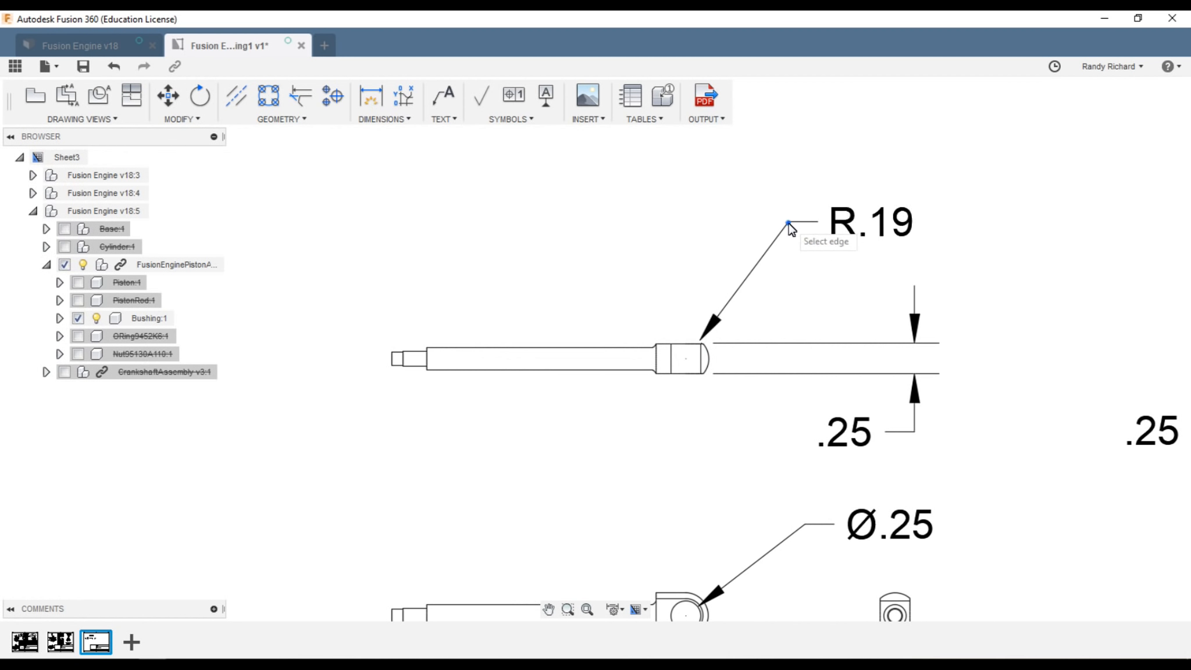
- Add a radius dimension to the small fillet joining shaft and eye in the rod's upper projected view, placed above and left
{"action": "scroll", "coordinate": [790, 234], "scroll_direction": "down", "scroll_amount": 3}
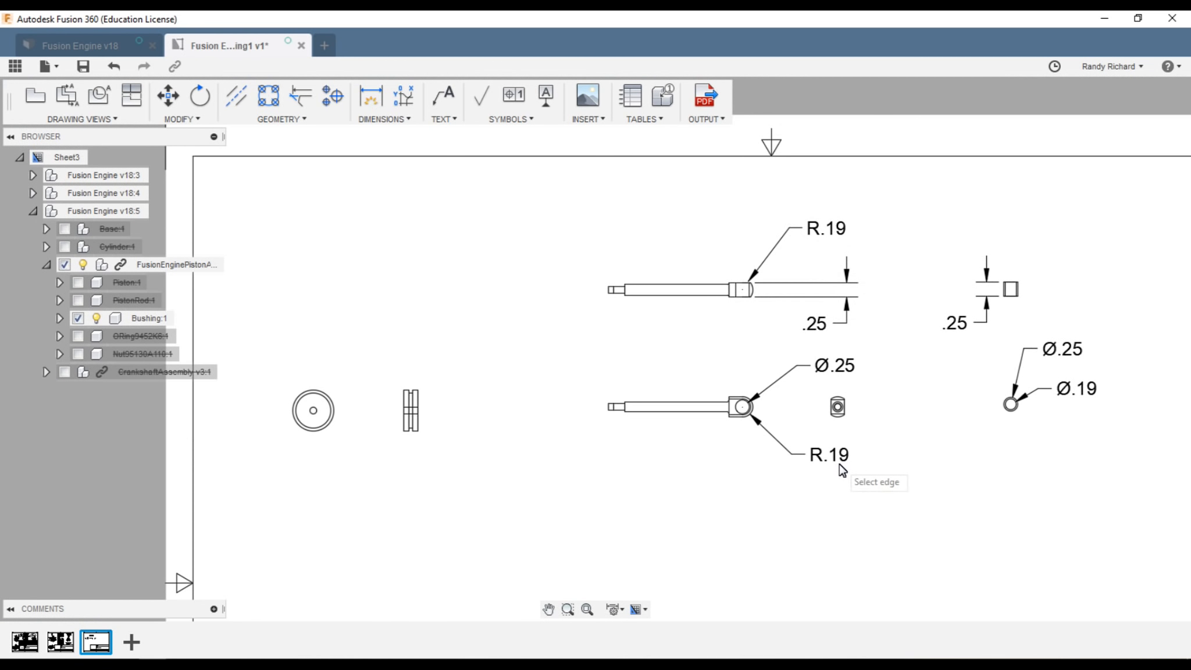
{"action": "scroll", "coordinate": [734, 263], "scroll_direction": "up", "scroll_amount": 3}
{"action": "scroll", "coordinate": [786, 291], "scroll_direction": "up", "scroll_amount": 2}
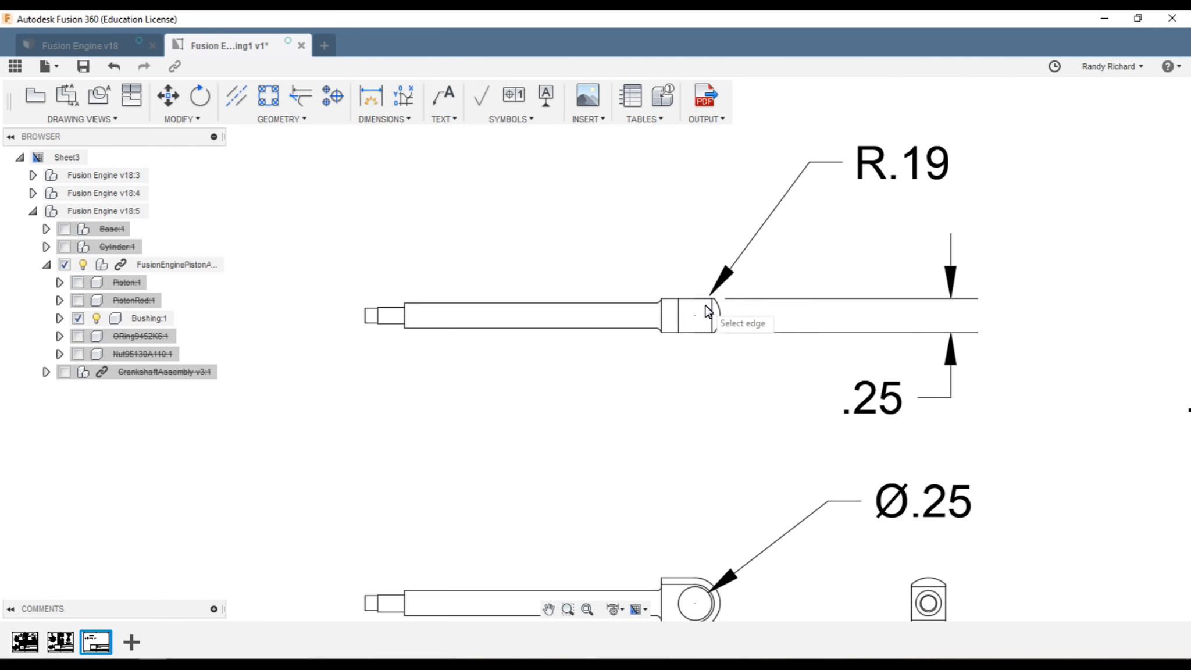
{"action": "scroll", "coordinate": [878, 290], "scroll_direction": "down", "scroll_amount": 1}
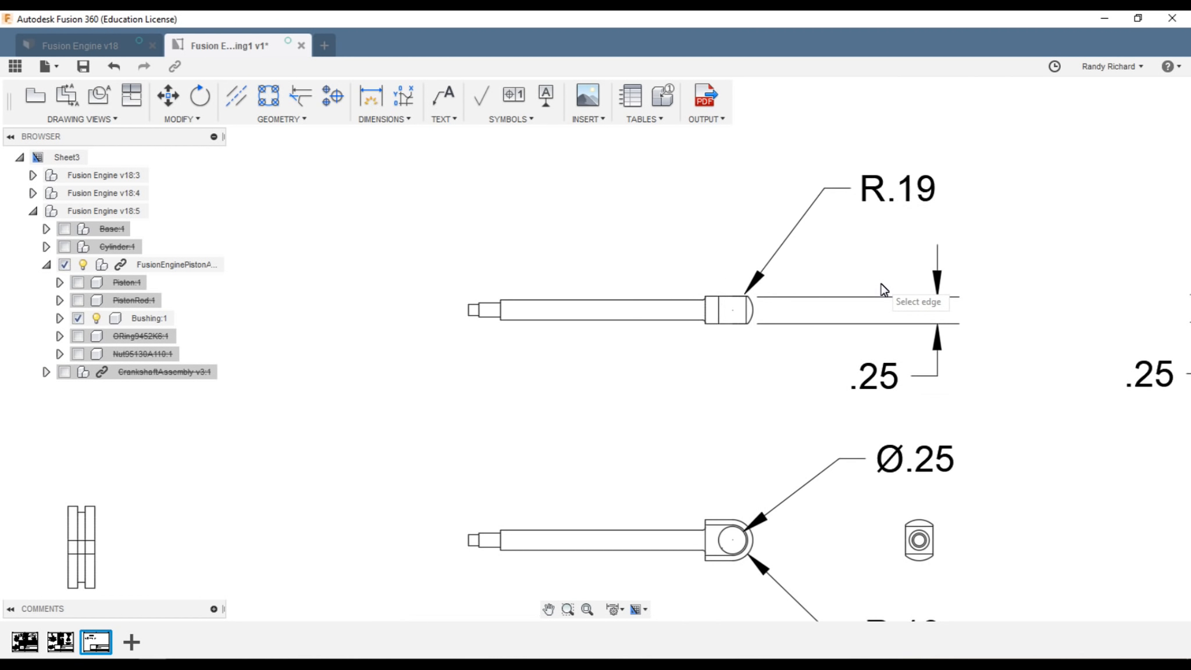
{"action": "scroll", "coordinate": [710, 398], "scroll_direction": "down", "scroll_amount": 2}
{"action": "scroll", "coordinate": [719, 396], "scroll_direction": "up", "scroll_amount": 4}
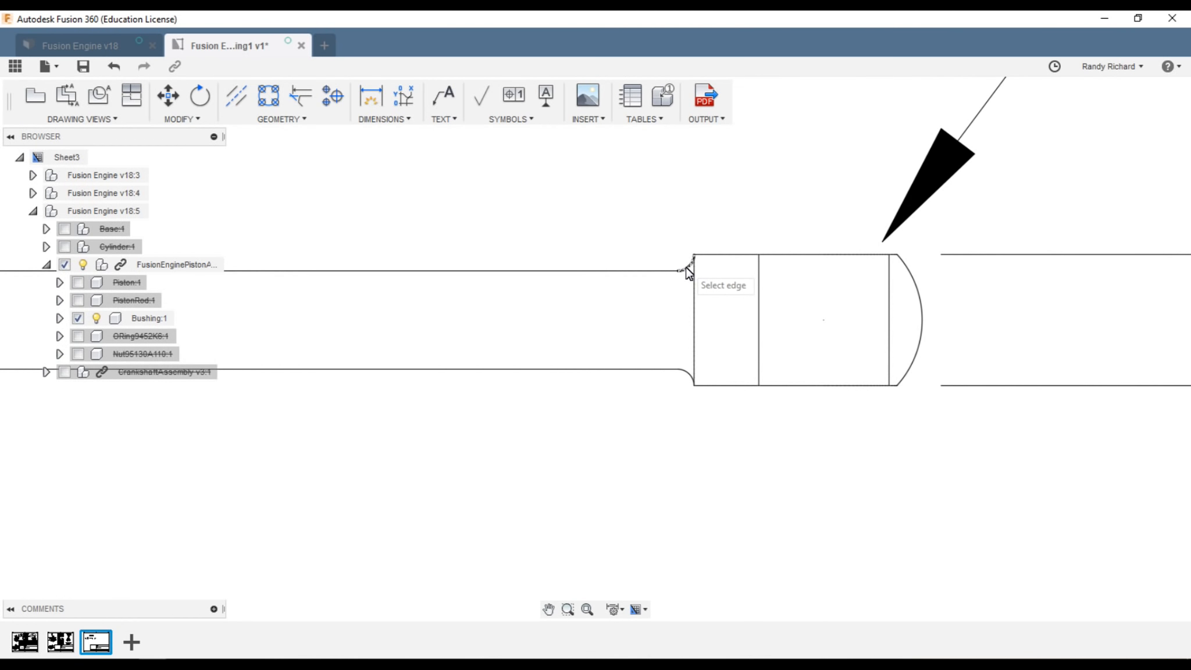
{"action": "left_click", "coordinate": [685, 268]}
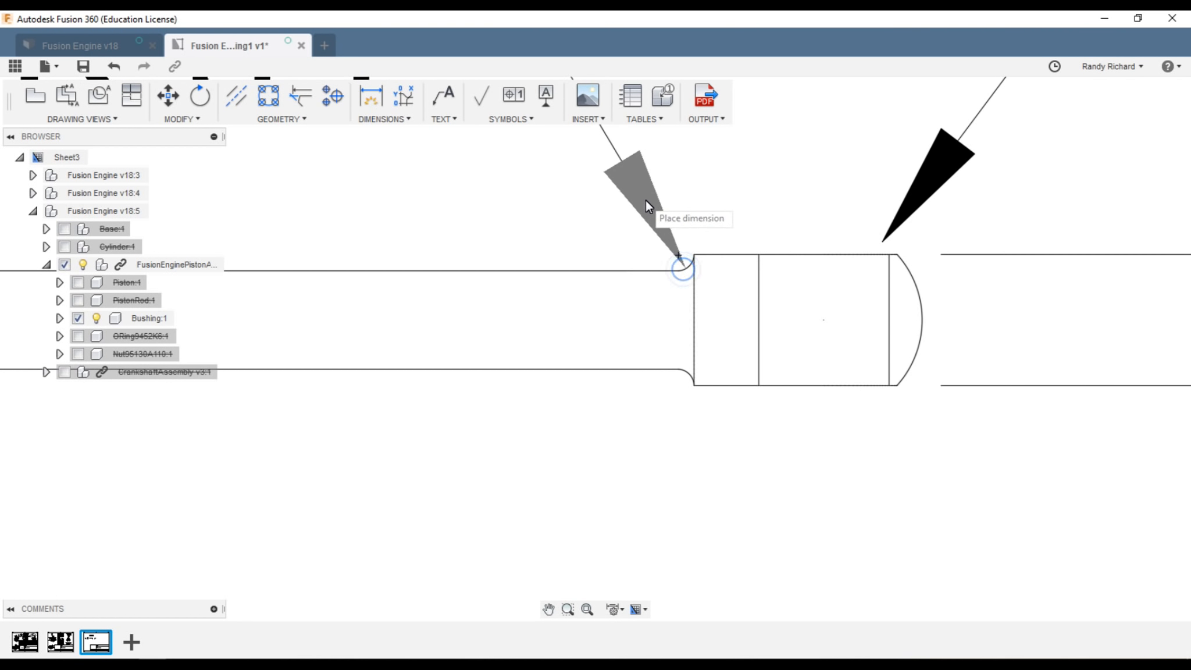
{"action": "scroll", "coordinate": [643, 199], "scroll_direction": "down", "scroll_amount": 4}
{"action": "left_click", "coordinate": [614, 142]}
{"action": "scroll", "coordinate": [882, 365], "scroll_direction": "down", "scroll_amount": 2}
{"action": "scroll", "coordinate": [883, 365], "scroll_direction": "down", "scroll_amount": 2}
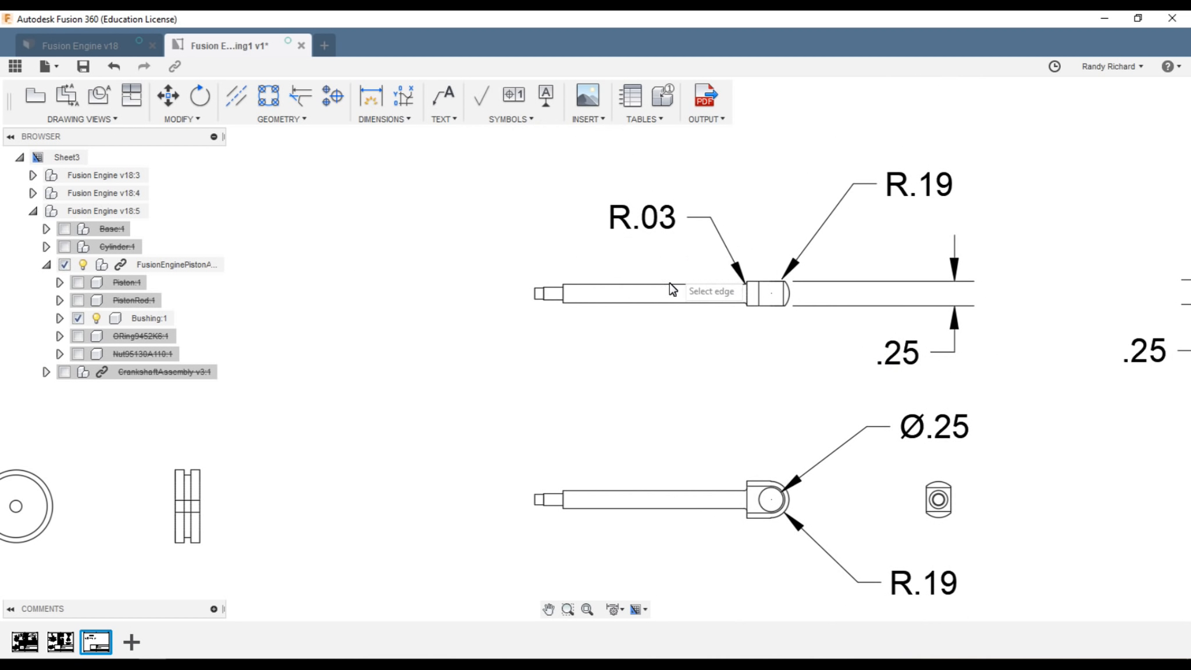
- Add a linear dimension across the main shaft's height in the piston rod's upper projected view, placed well left of the rod
{"action": "left_click", "coordinate": [381, 118]}
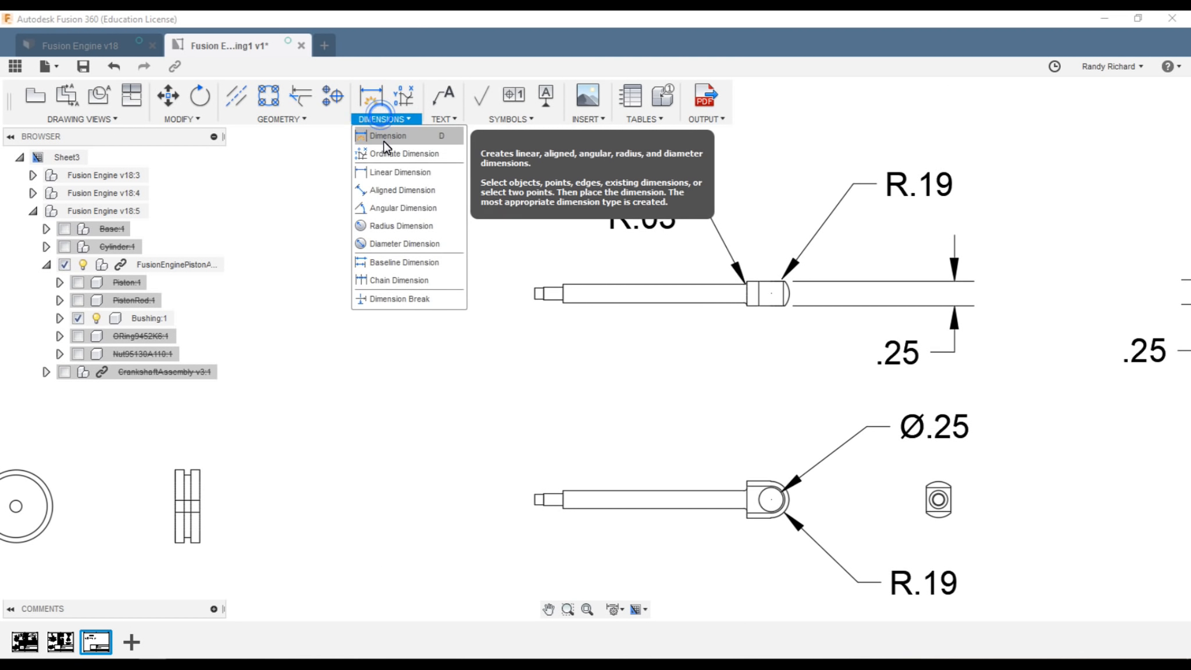
{"action": "left_click", "coordinate": [388, 174]}
{"action": "left_click", "coordinate": [569, 291]}
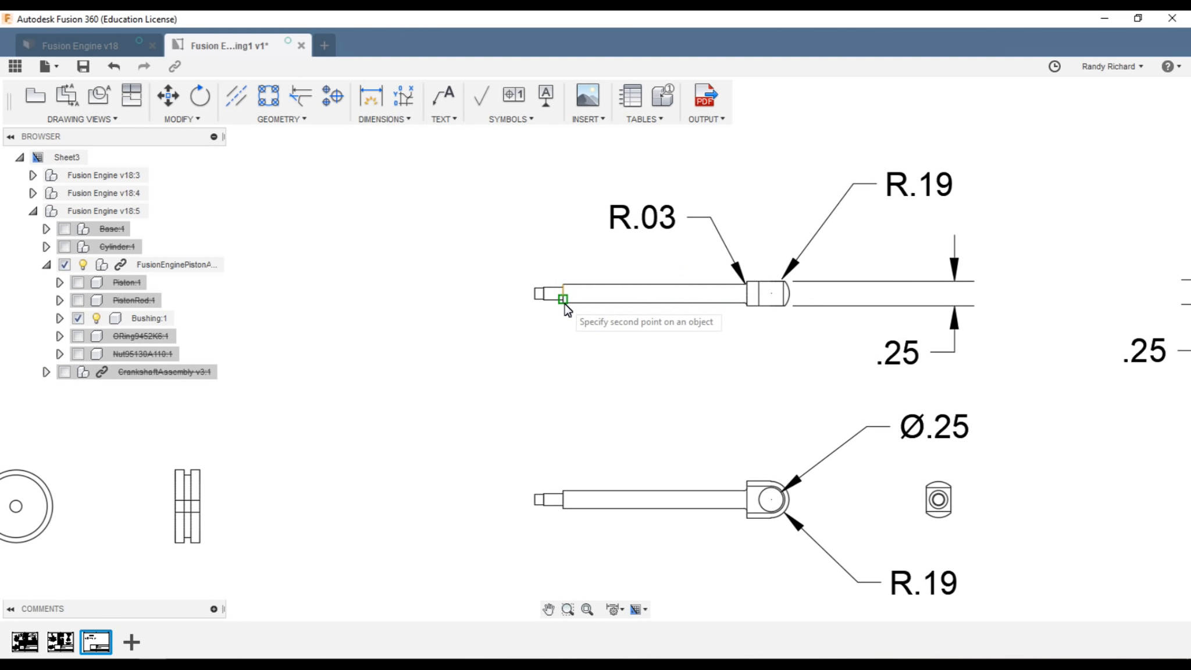
{"action": "left_click", "coordinate": [567, 312]}
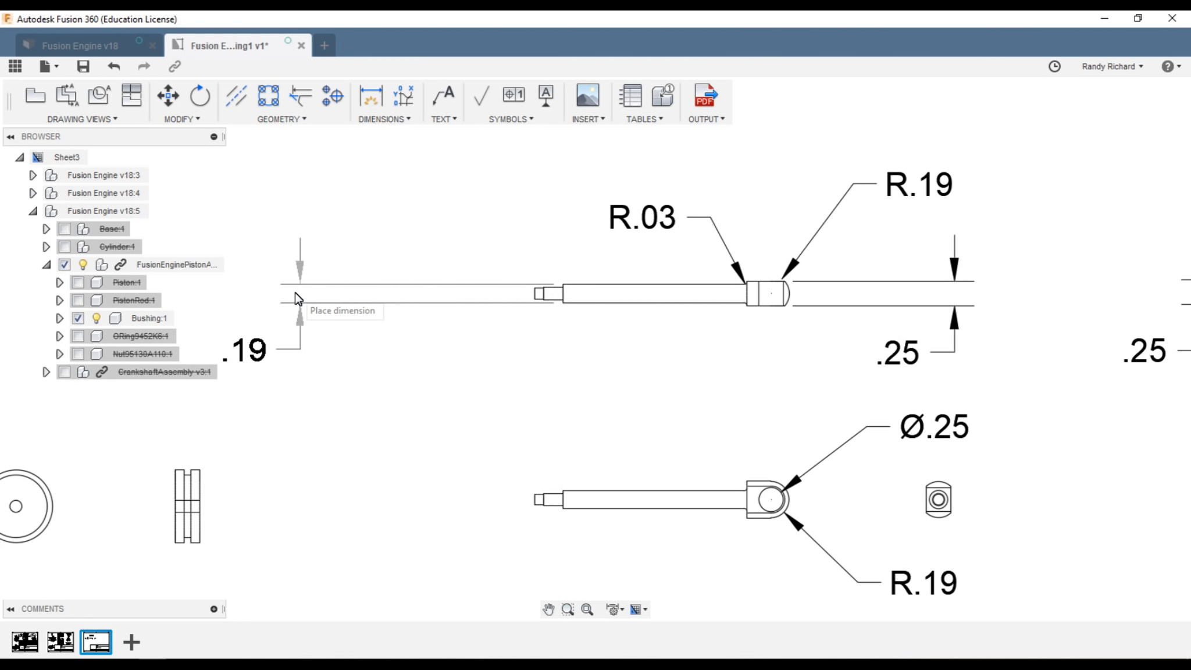
{"action": "left_click", "coordinate": [358, 300]}
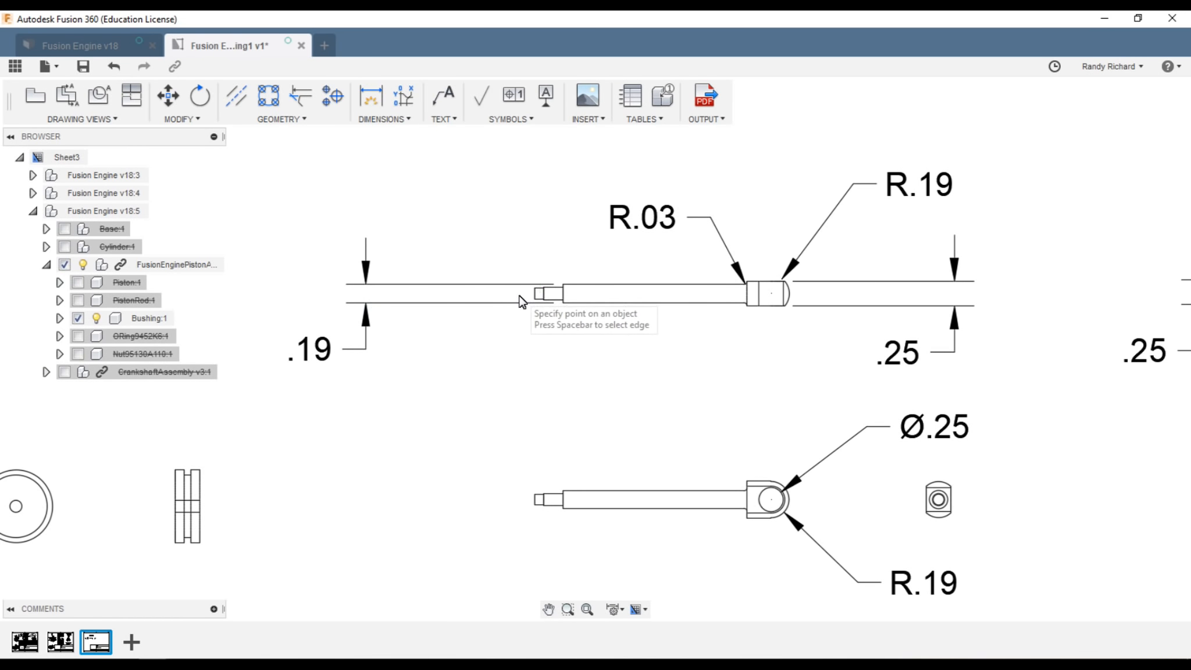
- Add a linear dimension across the narrow tip's end edge in the same view, placed just left of the tip
{"action": "scroll", "coordinate": [544, 291], "scroll_direction": "up", "scroll_amount": 3}
{"action": "left_click", "coordinate": [542, 285]}
{"action": "left_click", "coordinate": [542, 299]}
{"action": "left_click", "coordinate": [494, 303]}
- Add another linear dimension across the line where the tip meets the stepped section, placed between the two existing left-hand dimensions
{"action": "left_click", "coordinate": [558, 282]}
{"action": "left_click", "coordinate": [557, 299]}
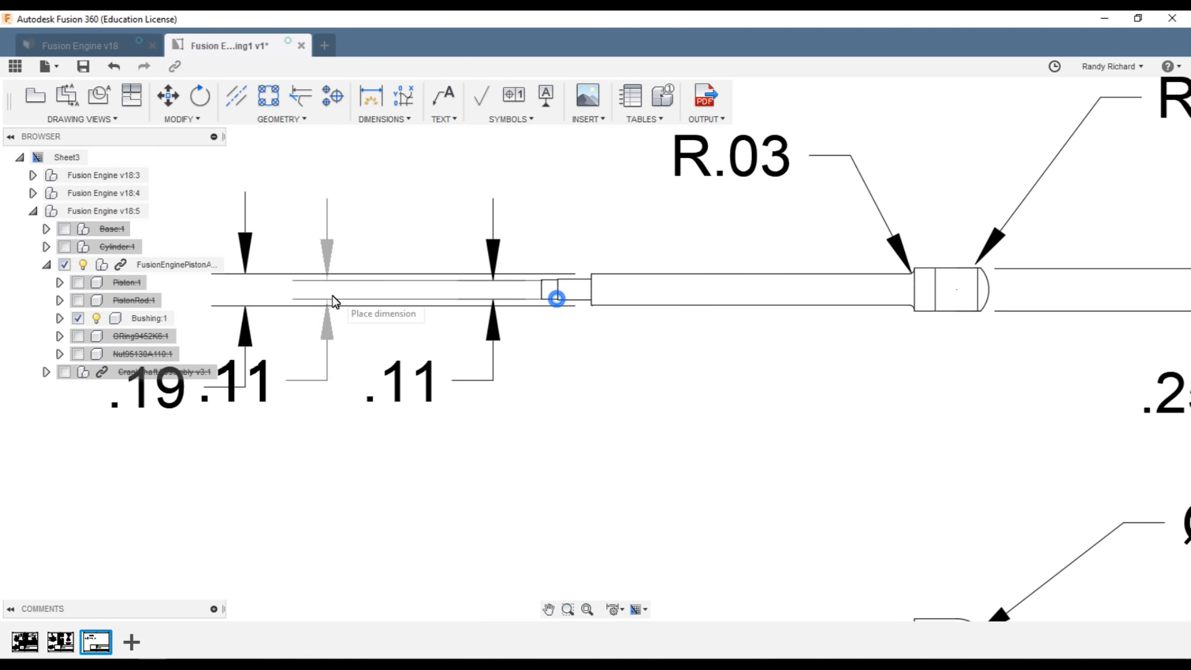
{"action": "left_click", "coordinate": [372, 300]}
{"action": "scroll", "coordinate": [499, 295], "scroll_direction": "up", "scroll_amount": 5}
{"action": "scroll", "coordinate": [605, 317], "scroll_direction": "down", "scroll_amount": 3}
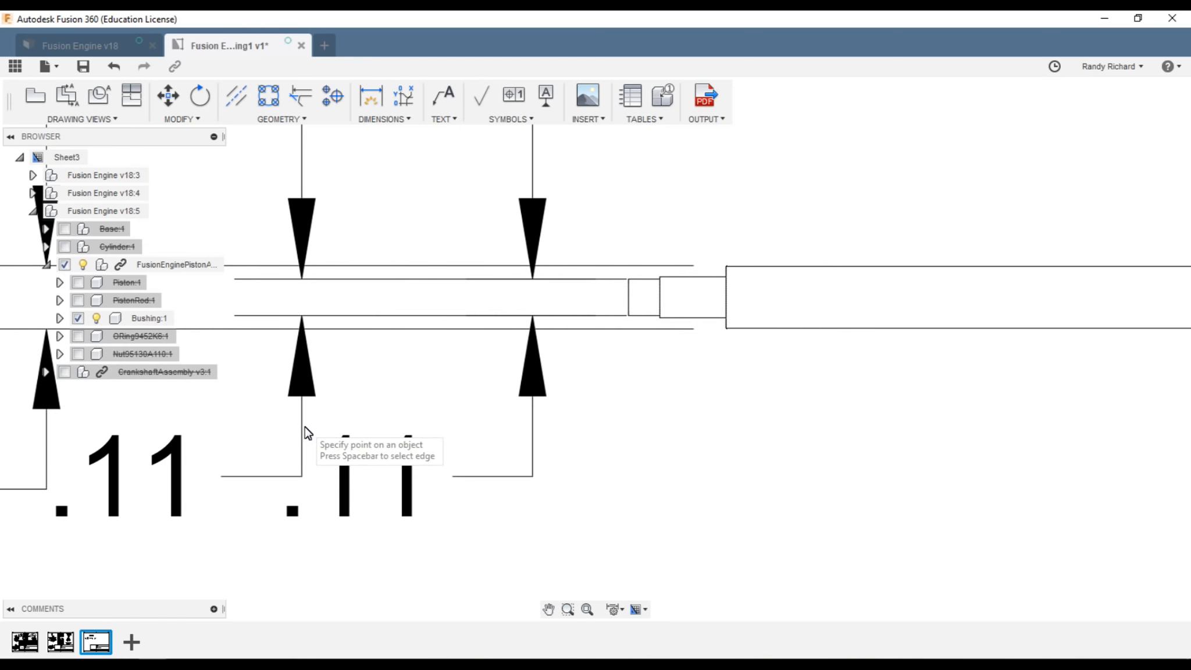
{"action": "key", "text": "Escape"}
{"action": "scroll", "coordinate": [486, 395], "scroll_direction": "down", "scroll_amount": 2}
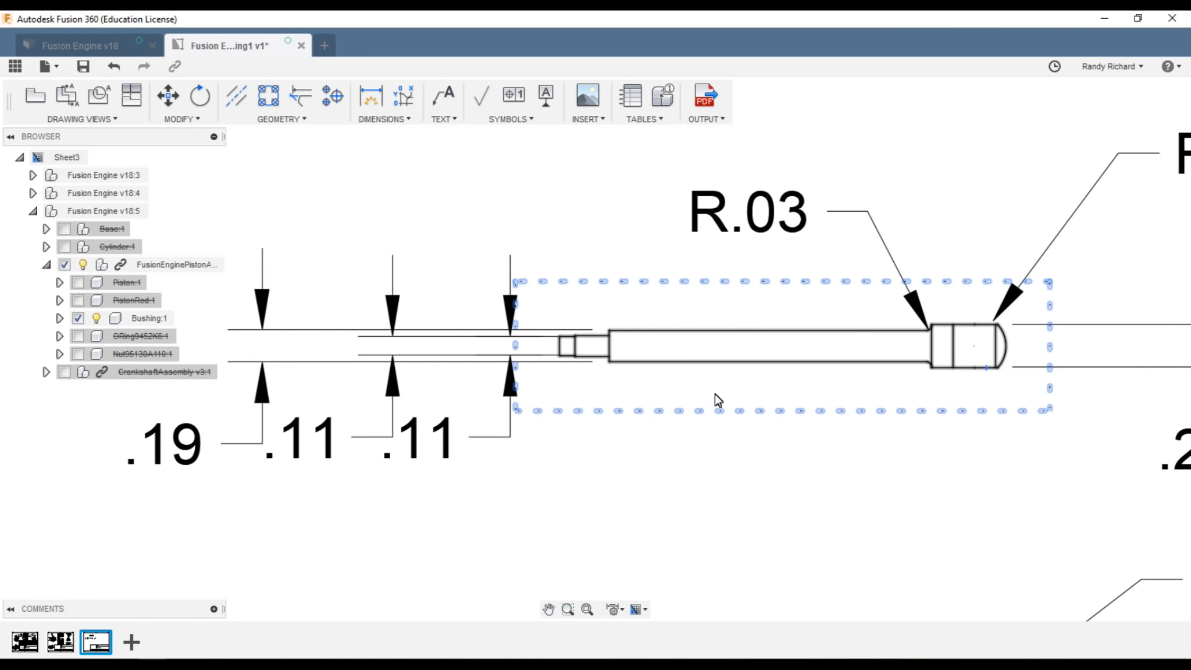
- Set the primary precision of the height dimension nearest the piston rod's tip to 0.123
{"action": "scroll", "coordinate": [596, 401], "scroll_direction": "down", "scroll_amount": 3}
{"action": "scroll", "coordinate": [535, 446], "scroll_direction": "up", "scroll_amount": 3}
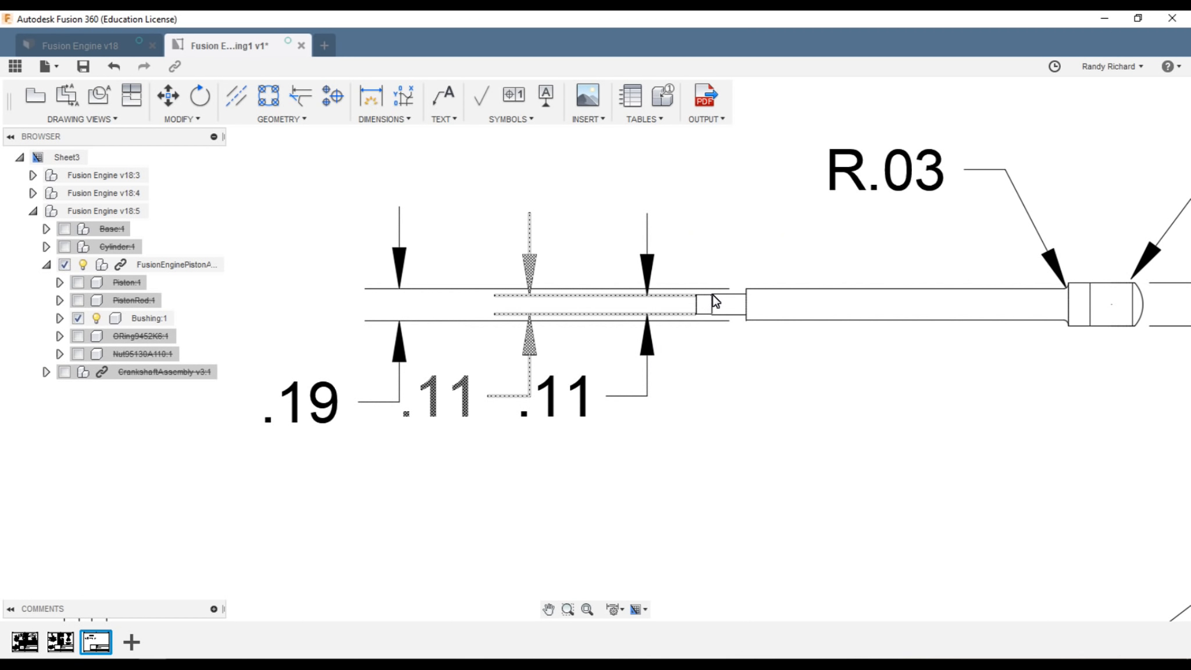
{"action": "left_click", "coordinate": [584, 407]}
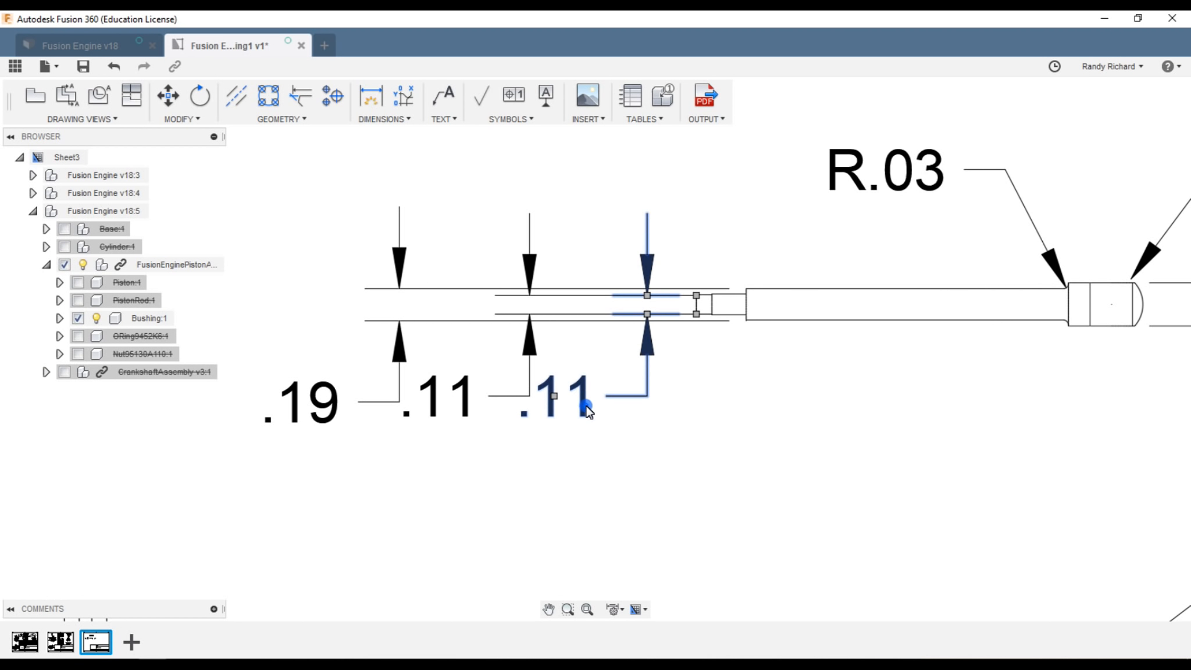
{"action": "double_click", "coordinate": [586, 408]}
{"action": "left_click", "coordinate": [1097, 150]}
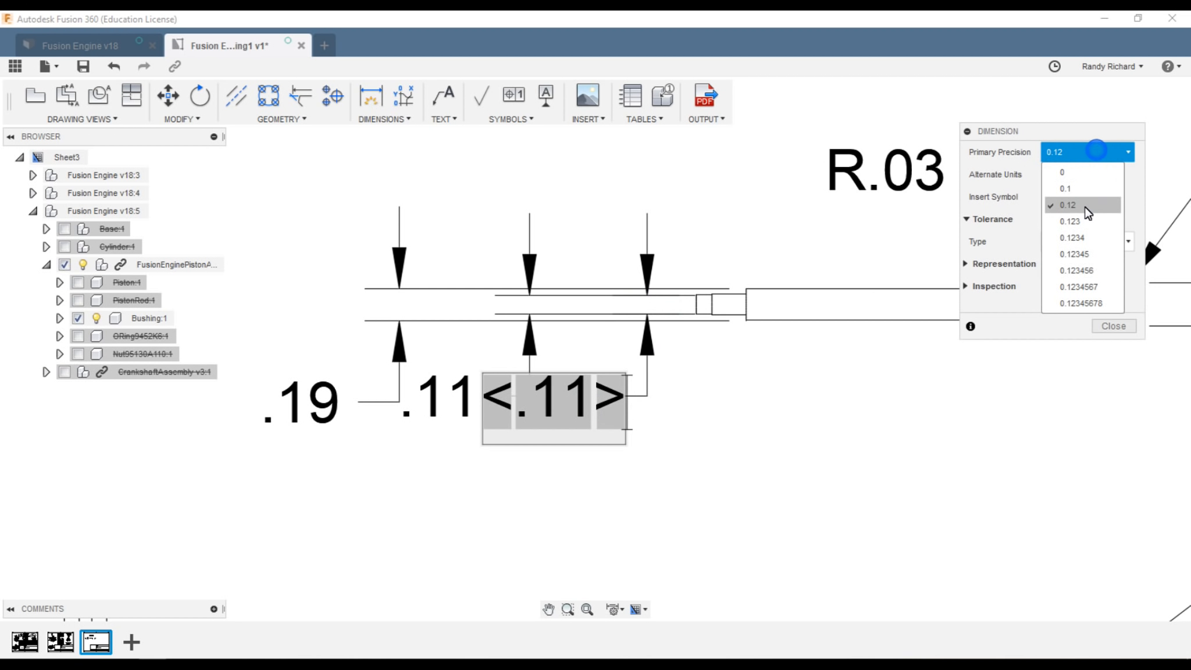
{"action": "left_click", "coordinate": [1085, 219]}
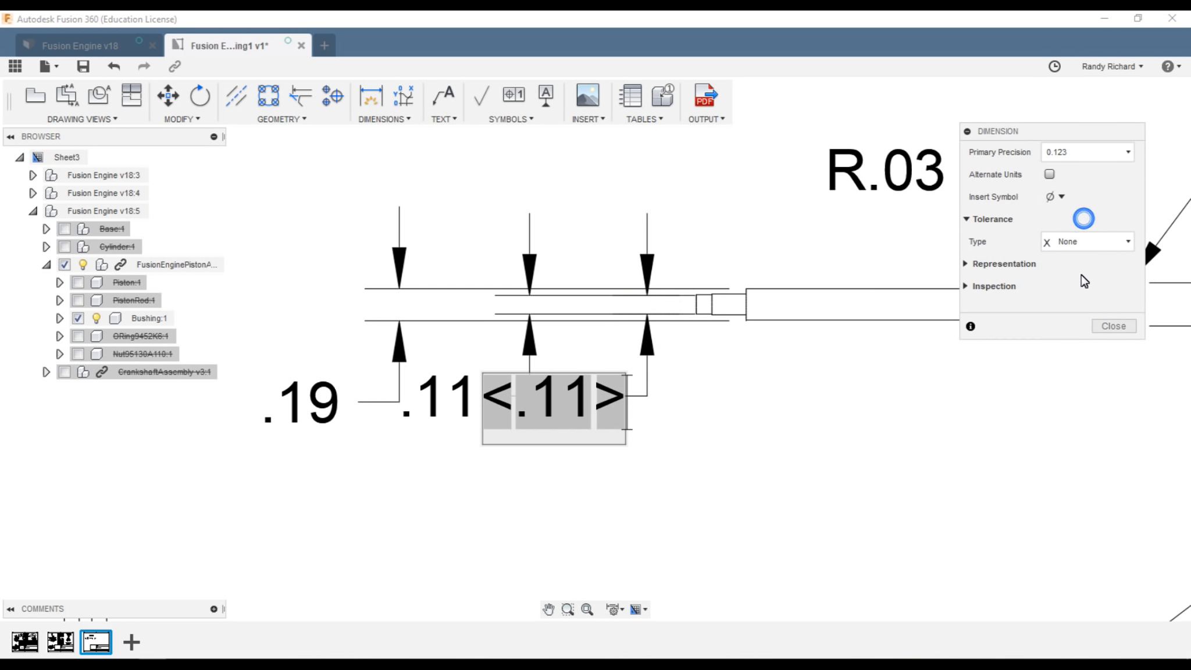
{"action": "left_click", "coordinate": [1114, 326]}
- Set the primary precision of the middle of the three left-hand height dimensions to 0.123
{"action": "double_click", "coordinate": [468, 395]}
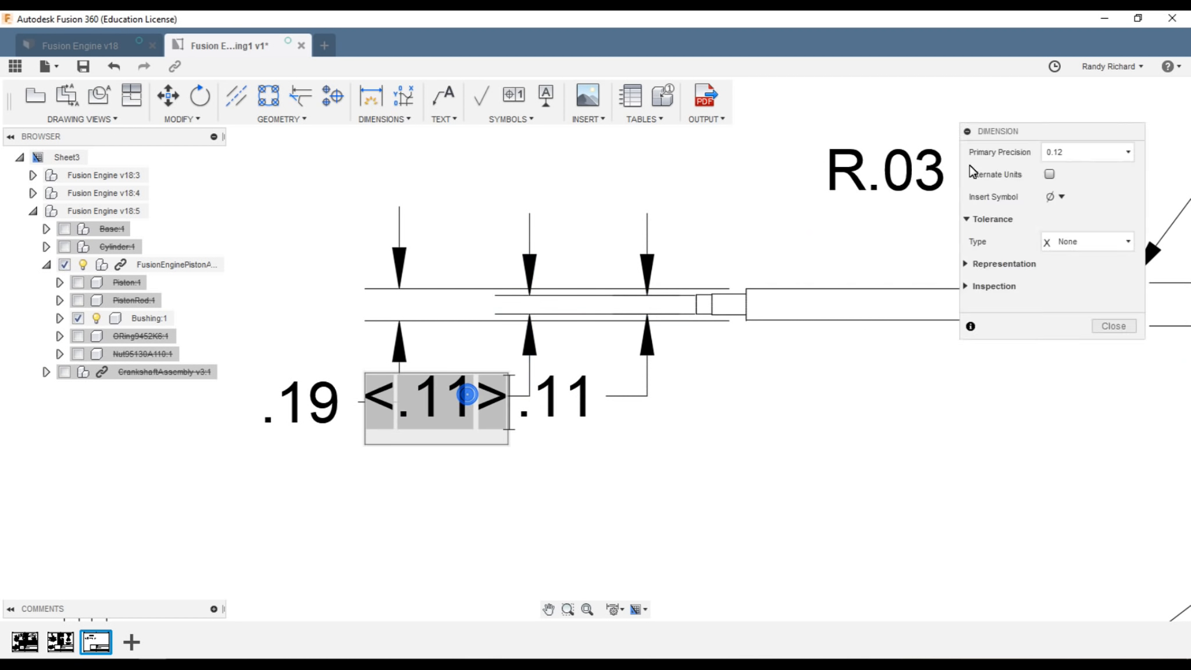
{"action": "left_click", "coordinate": [1085, 151]}
{"action": "left_click", "coordinate": [1094, 221]}
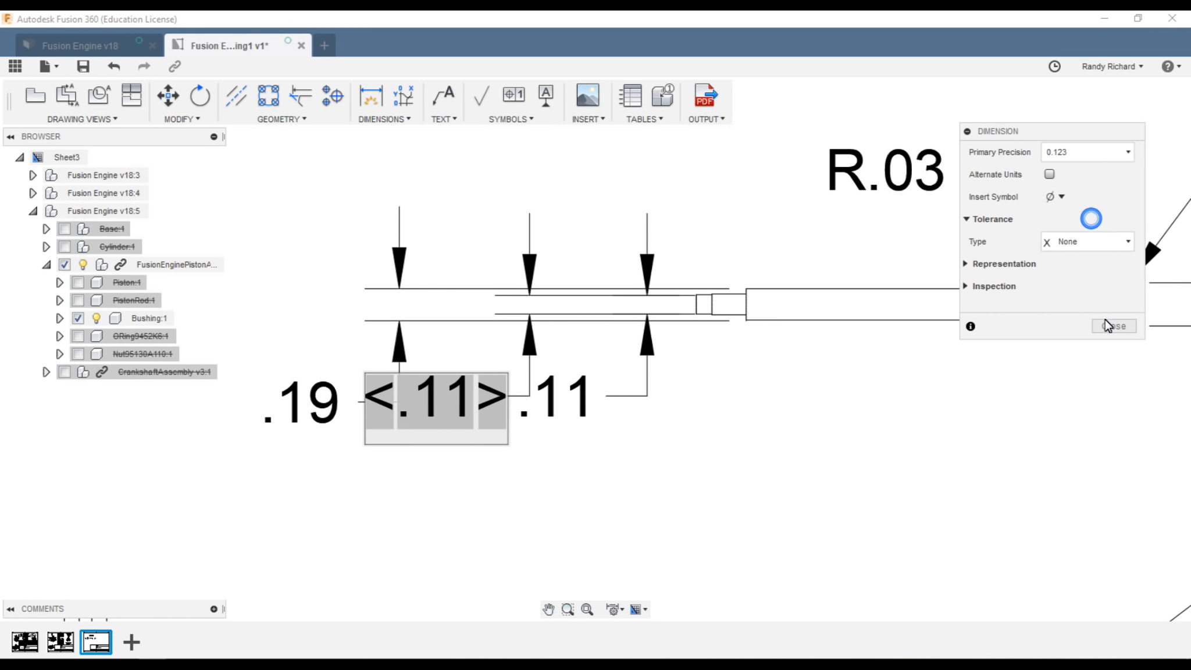
{"action": "left_click", "coordinate": [1106, 322]}
- Delete the duplicate tip height dimension in the middle of the three left-hand dimensions
{"action": "left_click", "coordinate": [525, 362]}
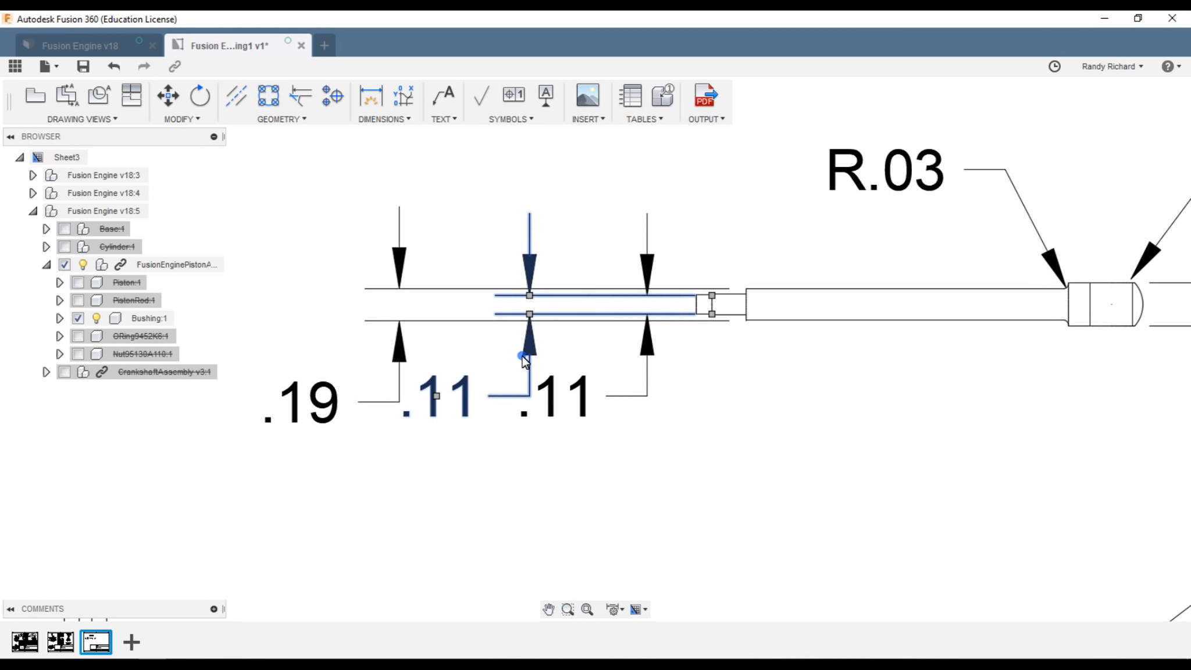
{"action": "key", "text": "Delete"}
{"action": "scroll", "coordinate": [651, 308], "scroll_direction": "up", "scroll_amount": 5}
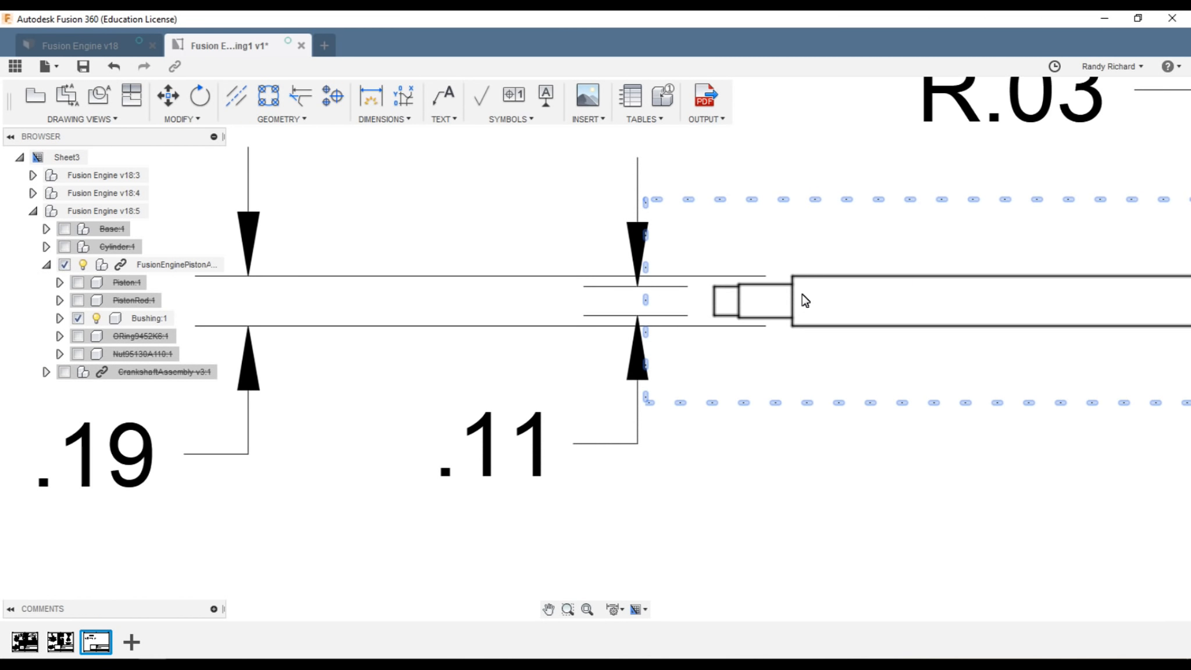
- Add a linear height dimension to the stepped section beside the piston rod's tip, placed between the two existing left-hand height dimensions
{"action": "scroll", "coordinate": [909, 286], "scroll_direction": "up", "scroll_amount": 2}
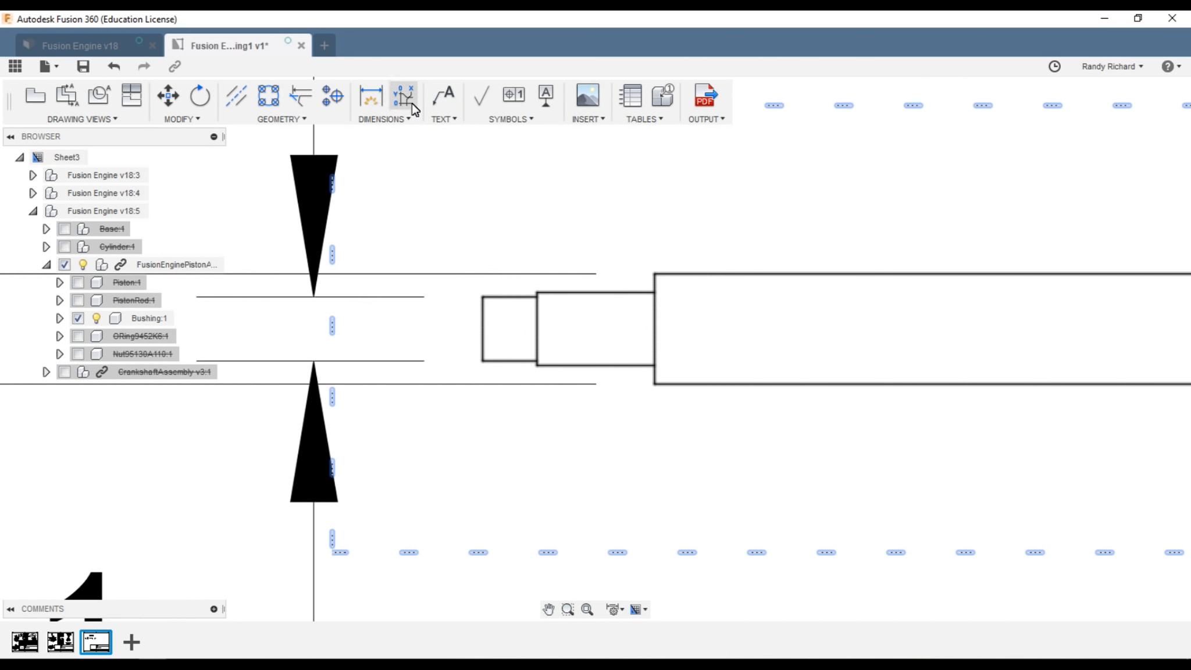
{"action": "left_click", "coordinate": [370, 96]}
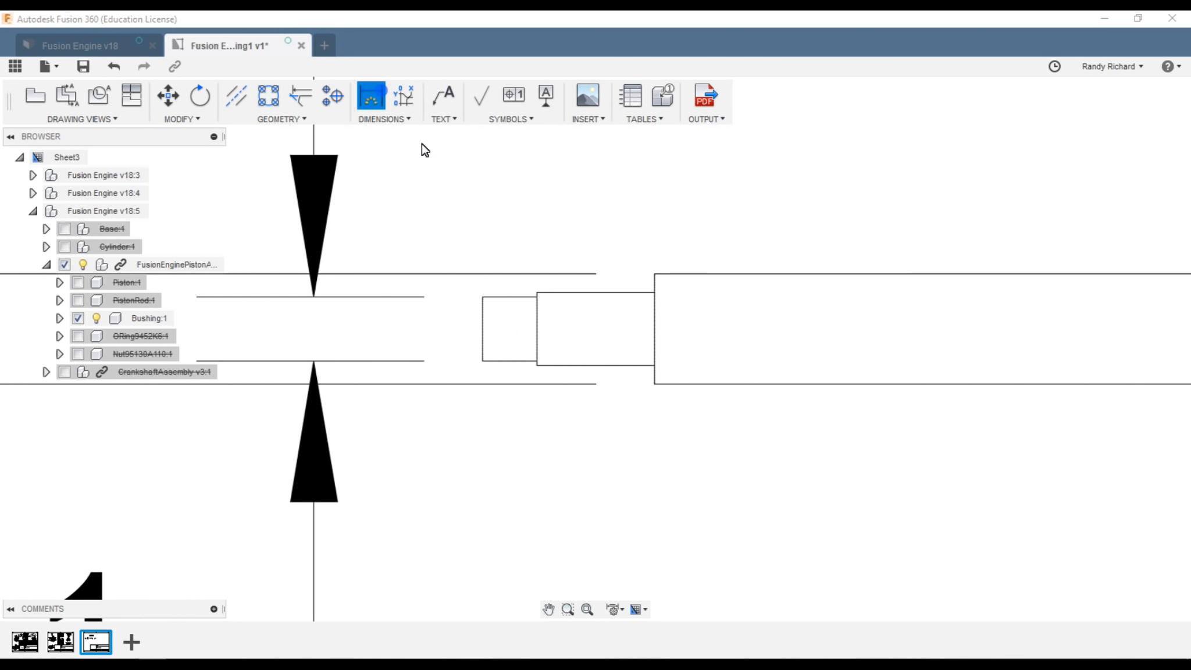
{"action": "left_click", "coordinate": [539, 291]}
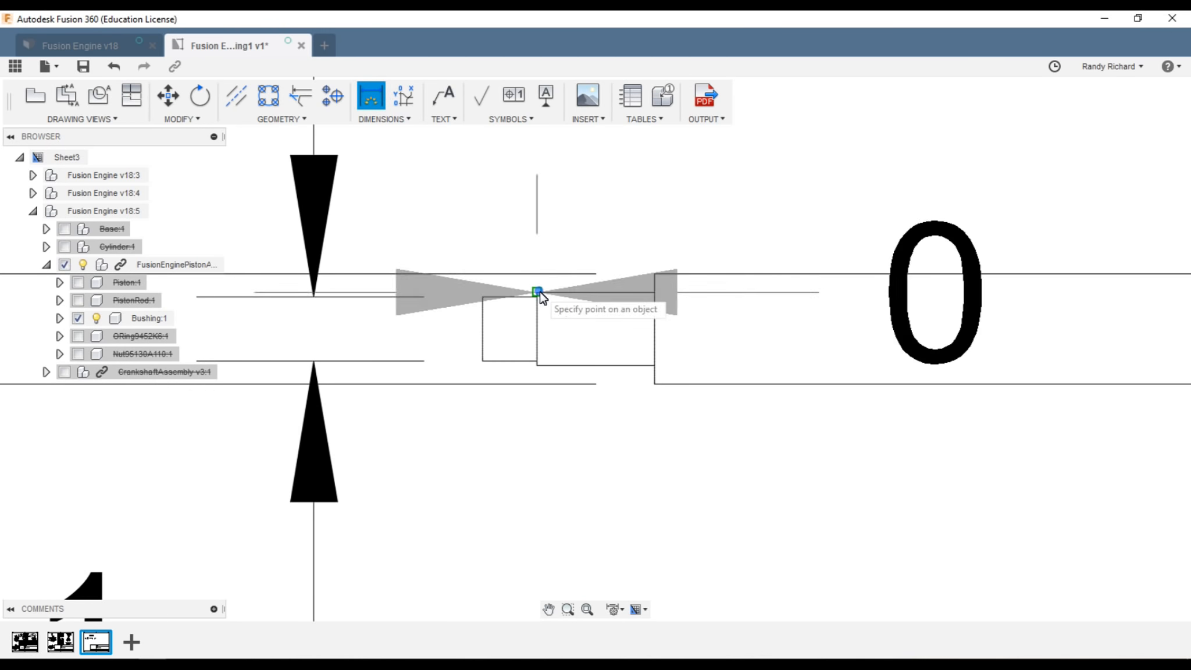
{"action": "left_click", "coordinate": [537, 365]}
{"action": "scroll", "coordinate": [541, 368], "scroll_direction": "up", "scroll_amount": 5}
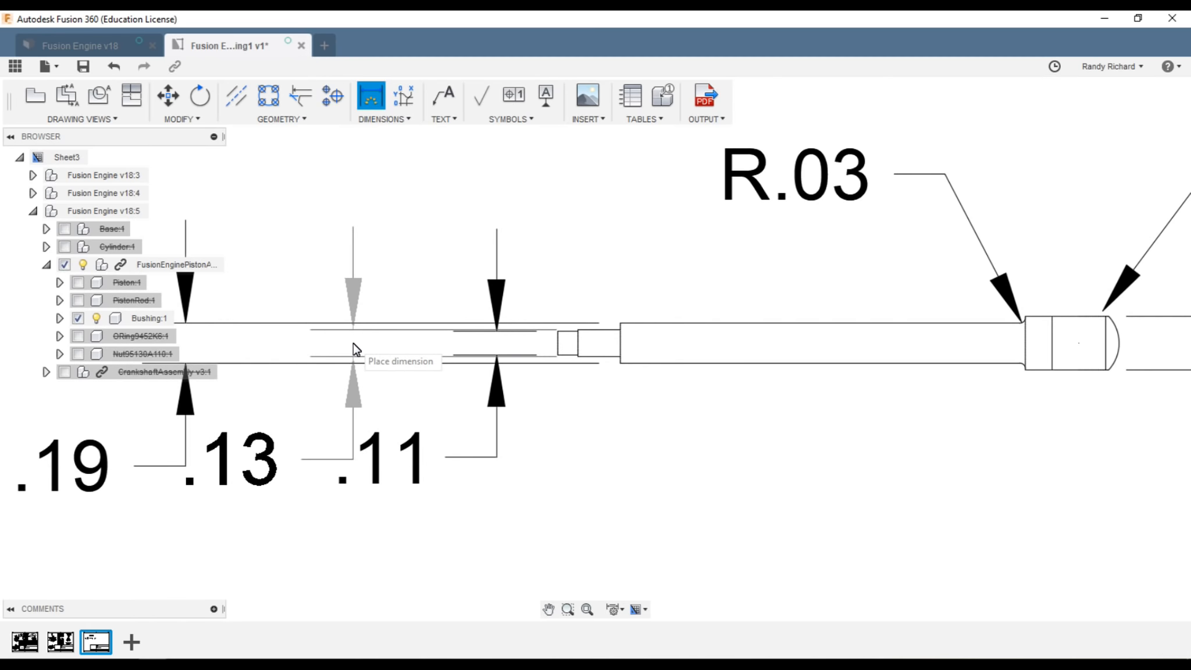
{"action": "left_click", "coordinate": [346, 346]}
{"action": "key", "text": "Escape"}
{"action": "key", "text": "Escape"}
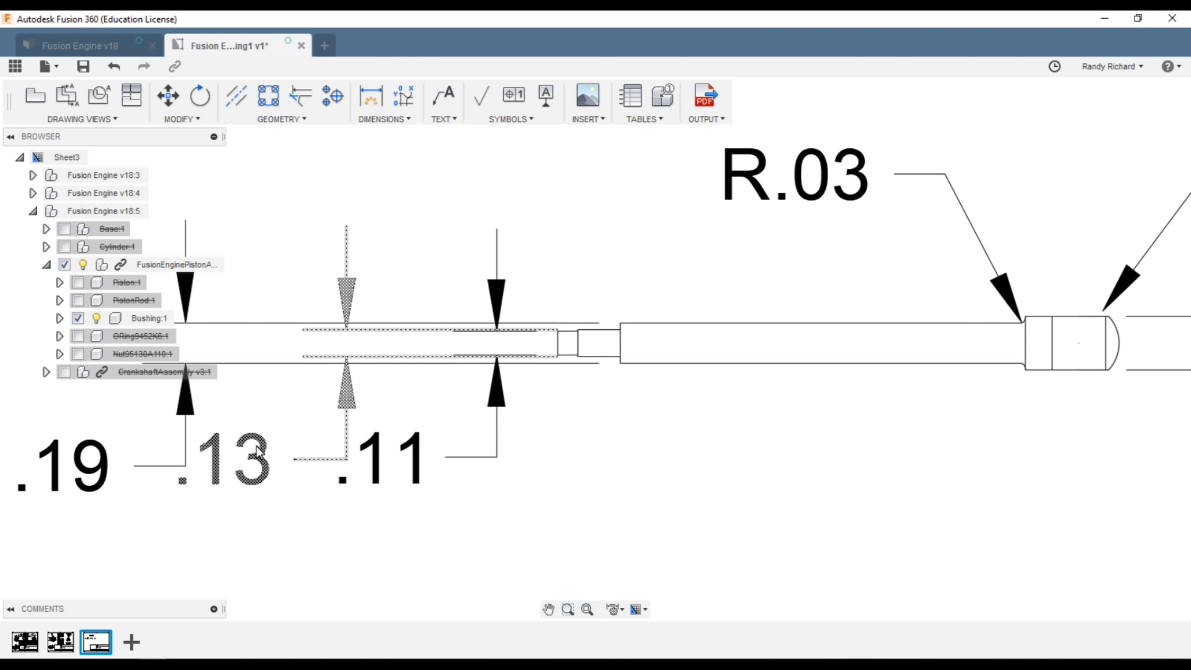
- Set the primary precision of the stepped section's height dimension to 0.123
{"action": "double_click", "coordinate": [256, 448]}
{"action": "left_click", "coordinate": [1087, 152]}
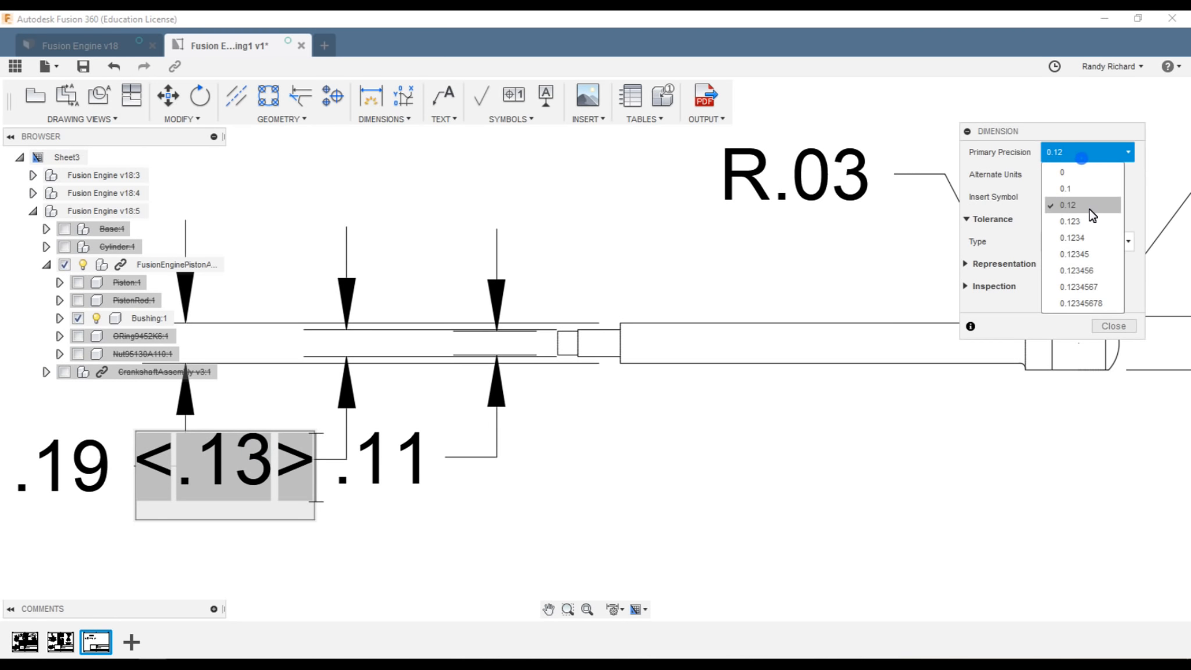
{"action": "left_click", "coordinate": [1091, 216]}
{"action": "scroll", "coordinate": [945, 418], "scroll_direction": "down", "scroll_amount": 3}
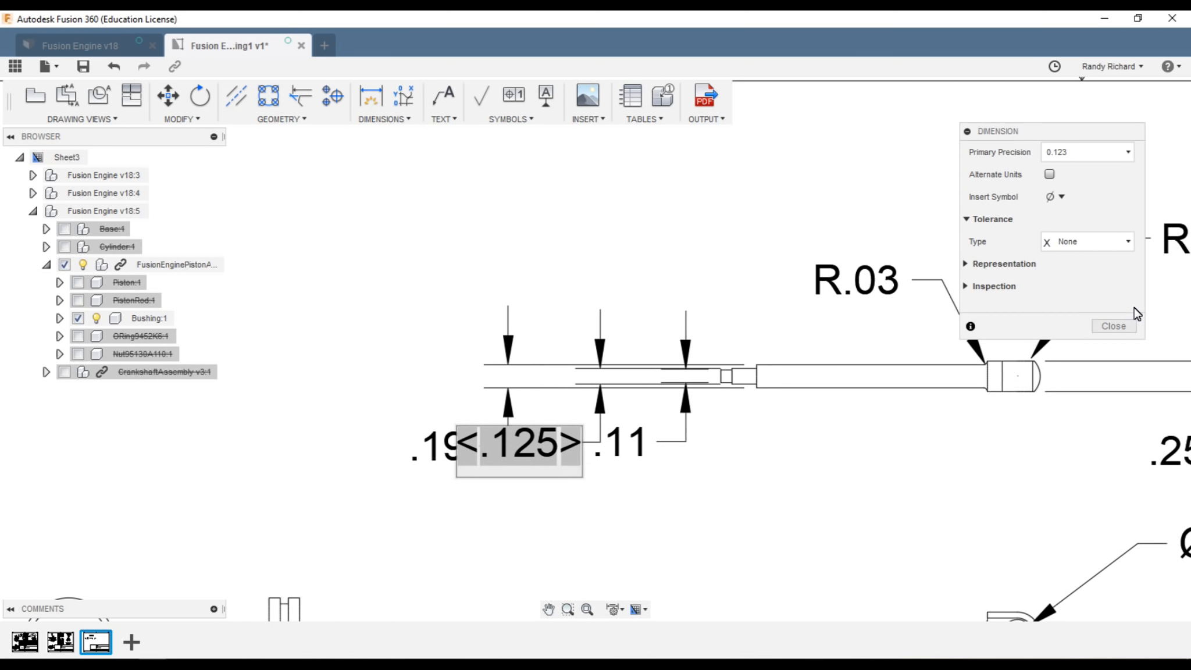
{"action": "left_click", "coordinate": [1129, 327]}
{"action": "scroll", "coordinate": [513, 492], "scroll_direction": "up", "scroll_amount": 2}
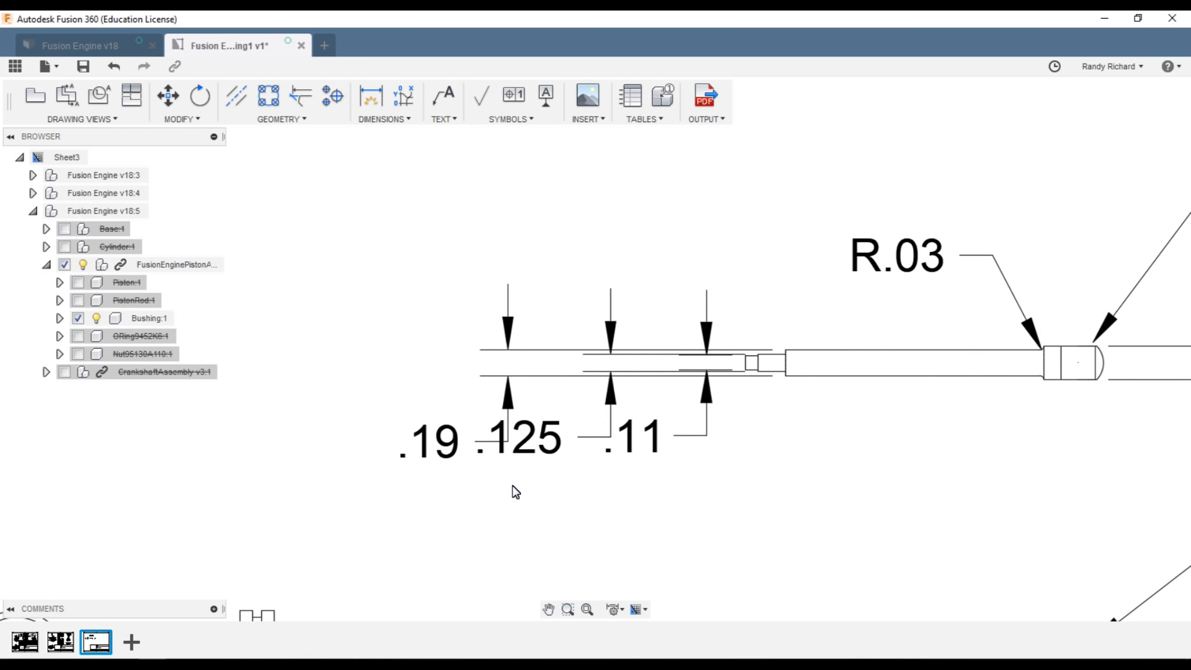
- Move the outermost left-hand height dimension farther from the piston rod and place its text above the rod view, clear of the neighbouring dimension
{"action": "left_click", "coordinate": [508, 397]}
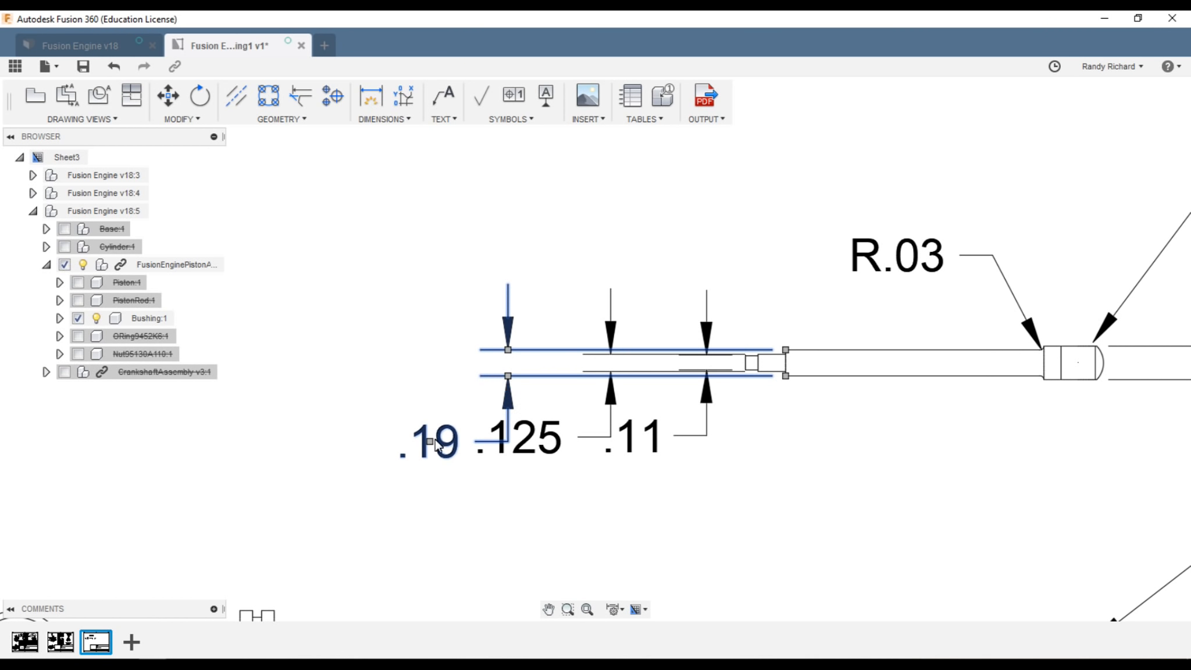
{"action": "left_click_drag", "start_coordinate": [431, 447], "coordinate": [398, 451]}
{"action": "left_click", "coordinate": [384, 442]}
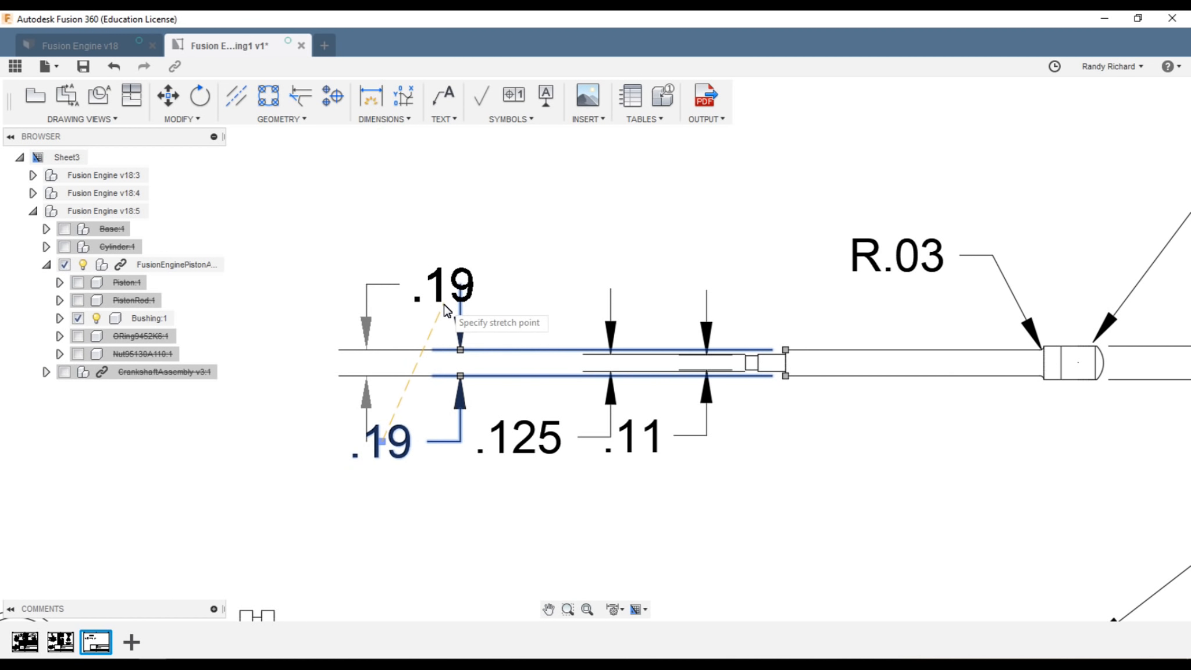
{"action": "left_click", "coordinate": [510, 297]}
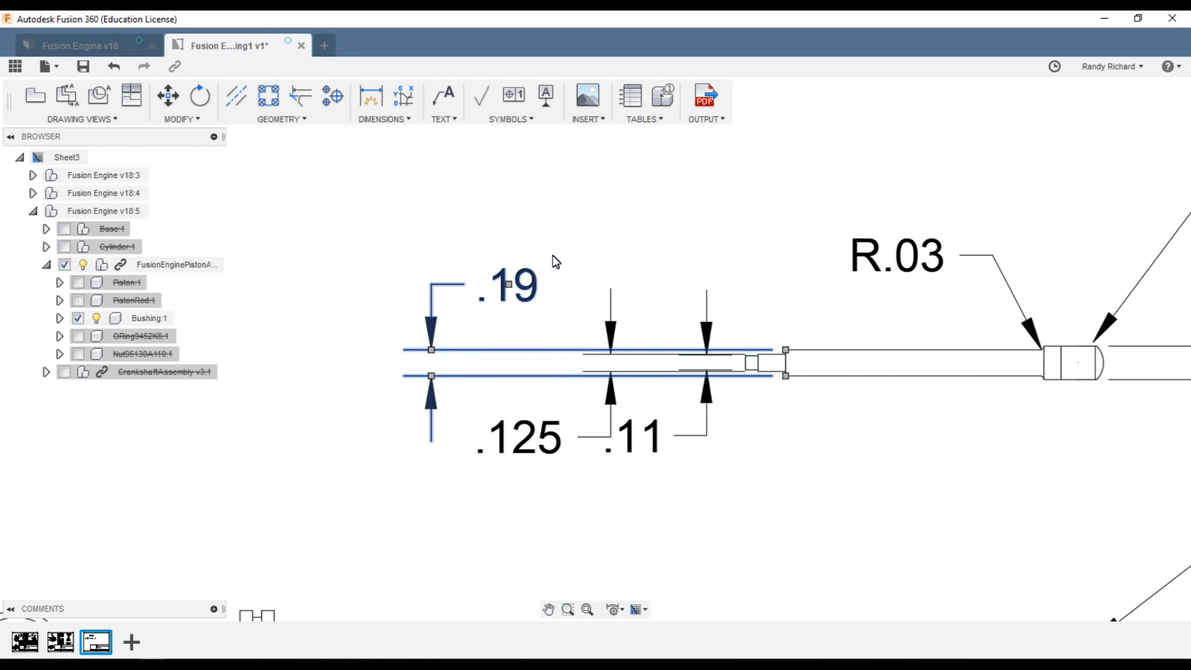
{"action": "left_click", "coordinate": [532, 287]}
{"action": "left_click", "coordinate": [779, 240]}
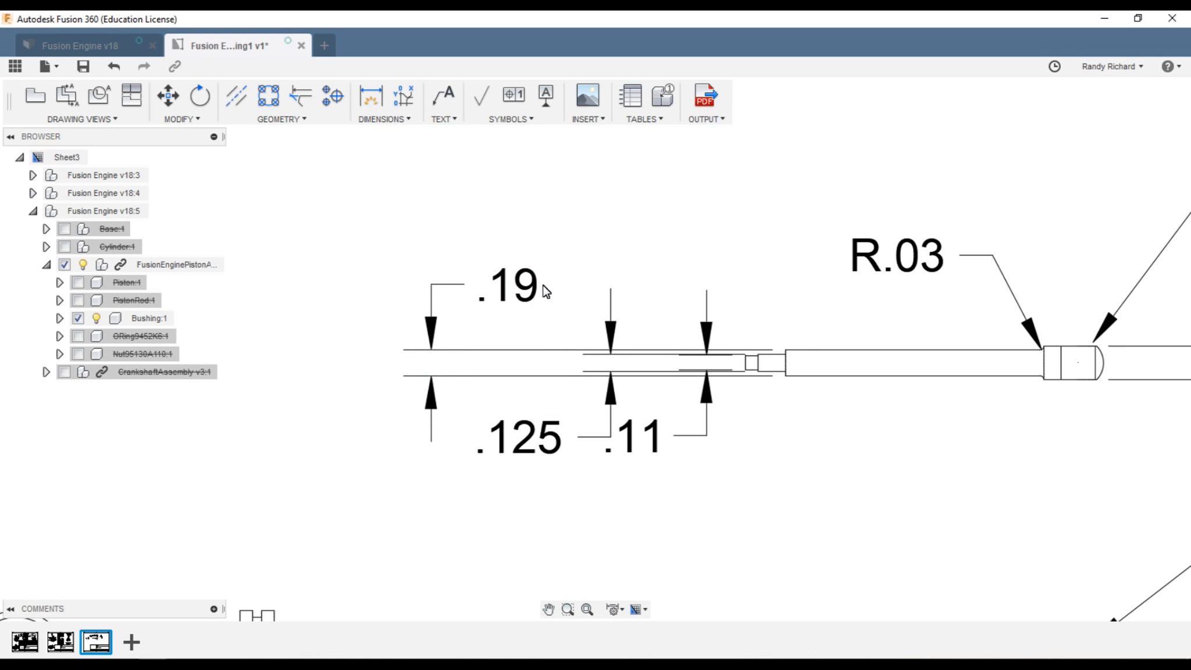
- Set the primary precision of the outermost left-hand height dimension to 0.1234
{"action": "double_click", "coordinate": [529, 284]}
{"action": "left_click", "coordinate": [1086, 150]}
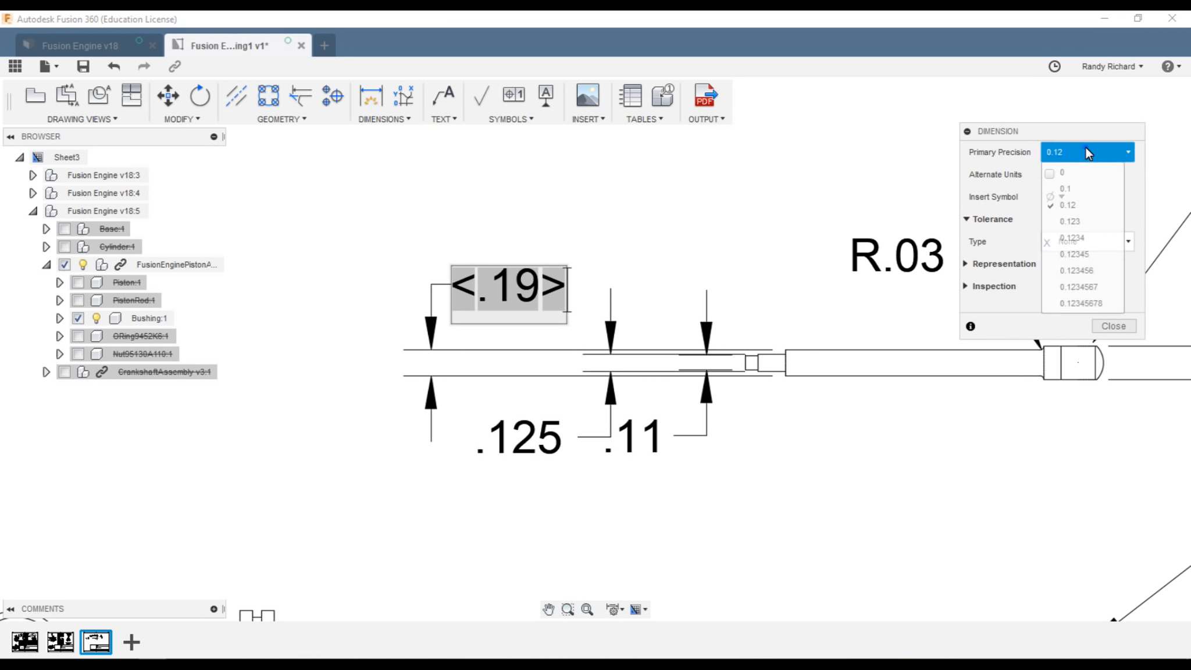
{"action": "left_click", "coordinate": [1091, 237]}
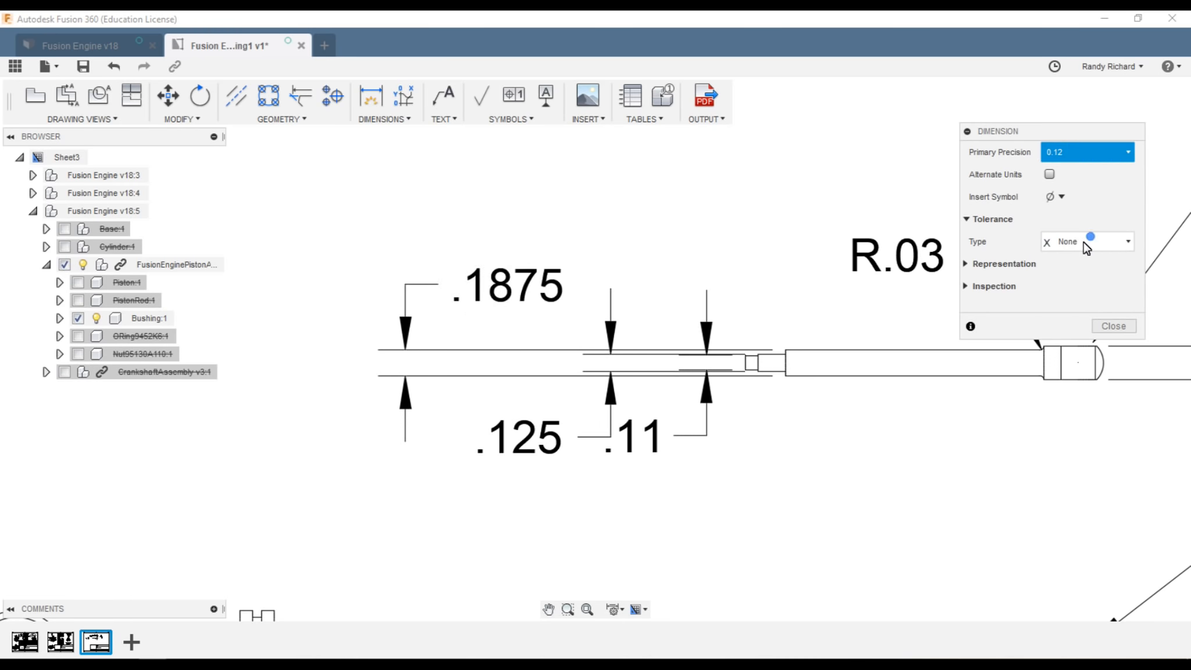
{"action": "left_click", "coordinate": [1114, 326]}
{"action": "scroll", "coordinate": [480, 255], "scroll_direction": "down", "scroll_amount": 2}
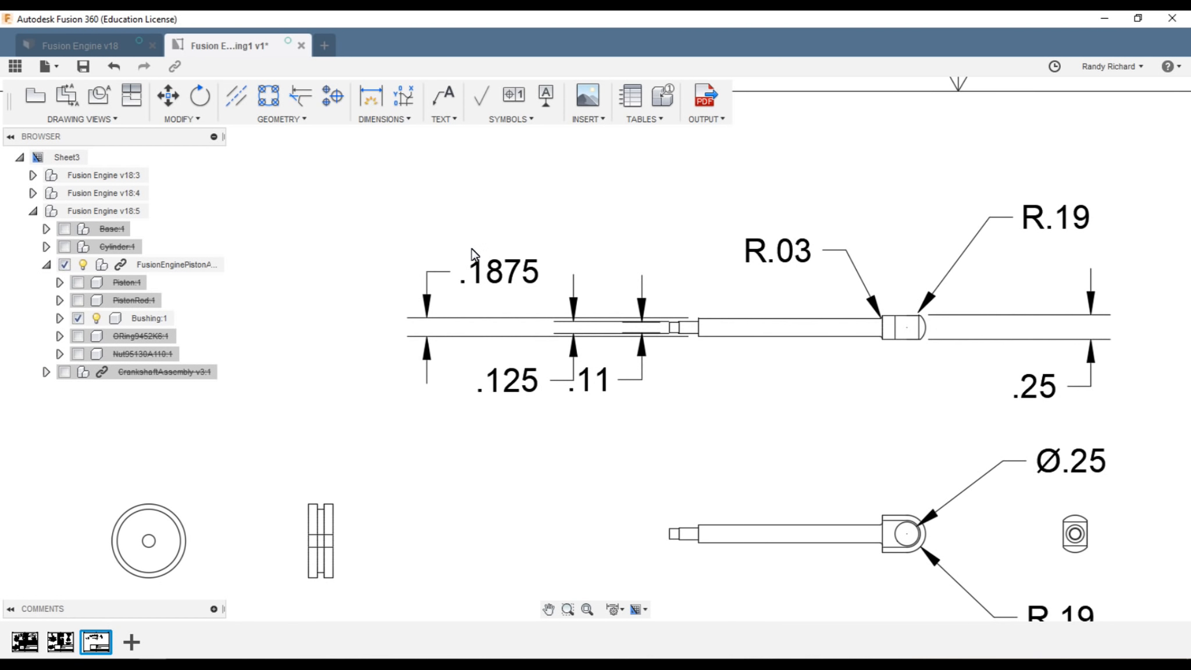
- Examine the piston rod's lower view, especially the stepped tip that still has no annotation
{"action": "scroll", "coordinate": [471, 249], "scroll_direction": "down", "scroll_amount": 2}
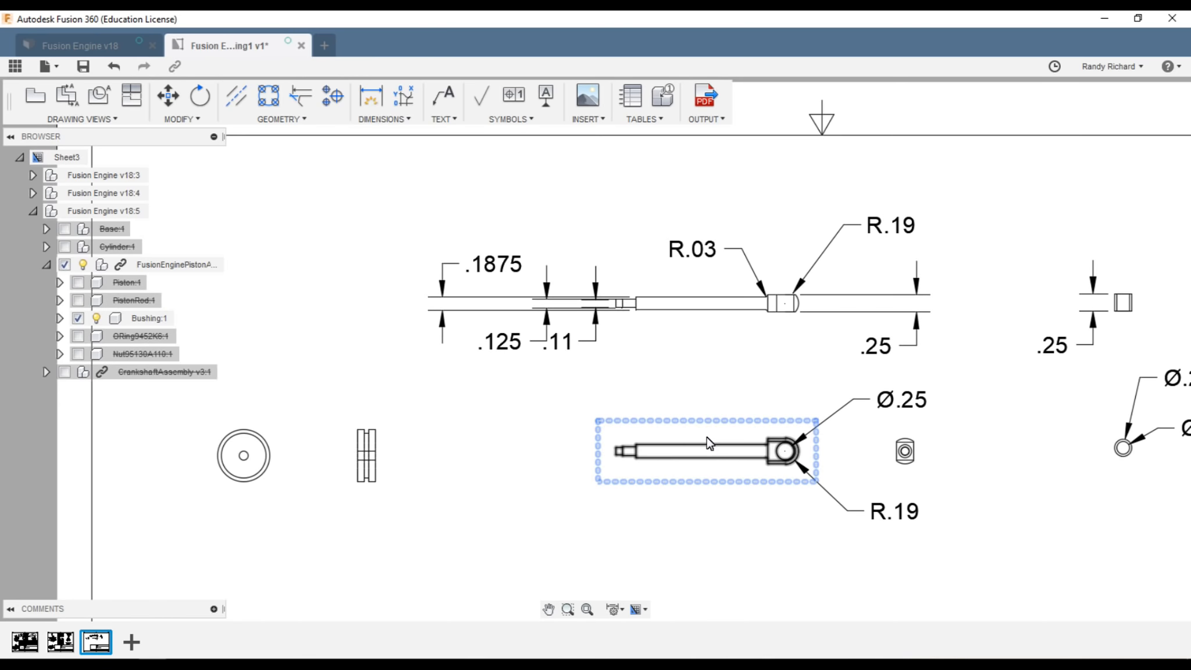
{"action": "scroll", "coordinate": [706, 444], "scroll_direction": "up", "scroll_amount": 2}
{"action": "scroll", "coordinate": [620, 486], "scroll_direction": "down", "scroll_amount": 1}
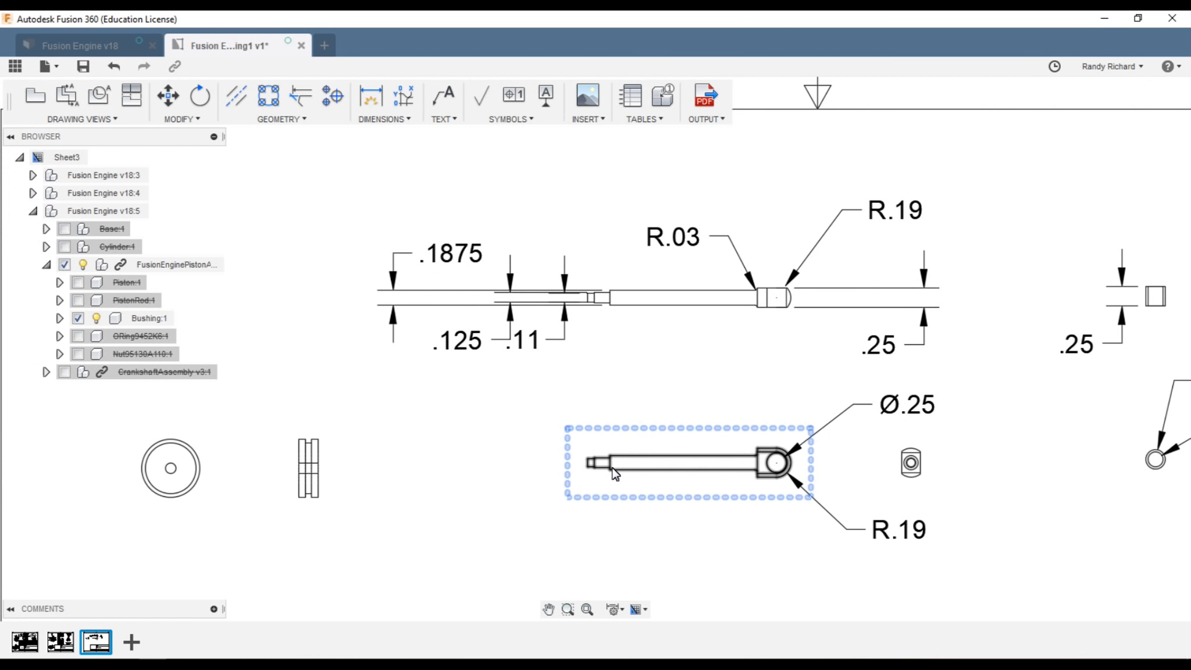
{"action": "scroll", "coordinate": [611, 471], "scroll_direction": "up", "scroll_amount": 2}
{"action": "scroll", "coordinate": [601, 476], "scroll_direction": "down", "scroll_amount": 2}
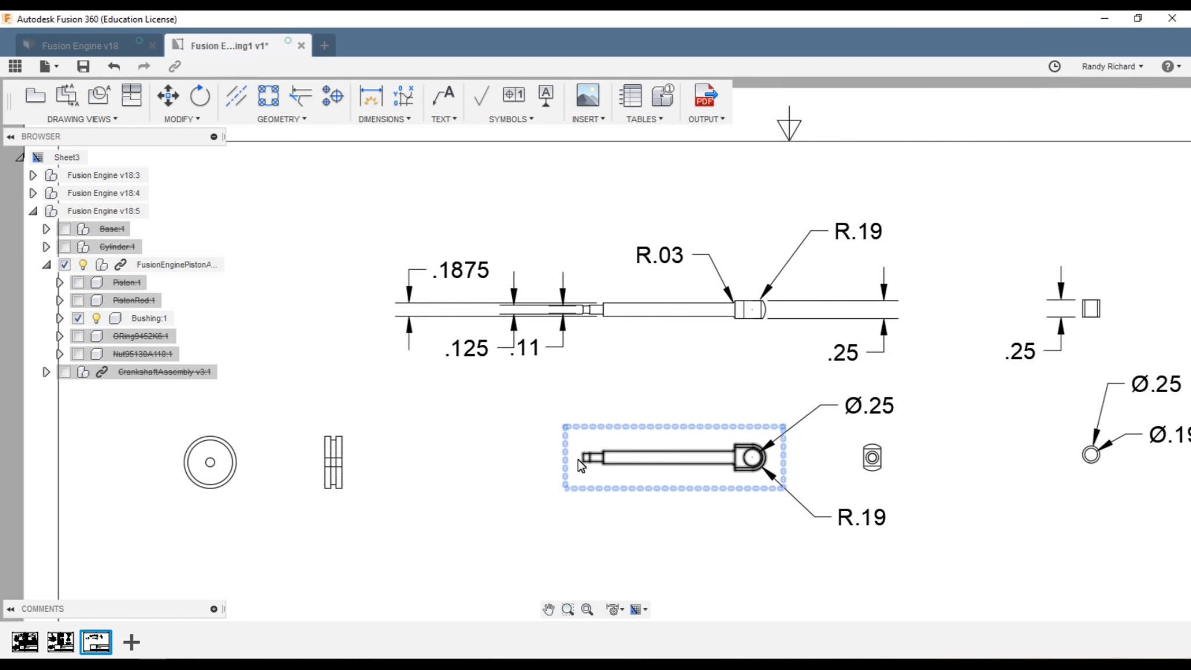
{"action": "scroll", "coordinate": [605, 466], "scroll_direction": "up", "scroll_amount": 2}
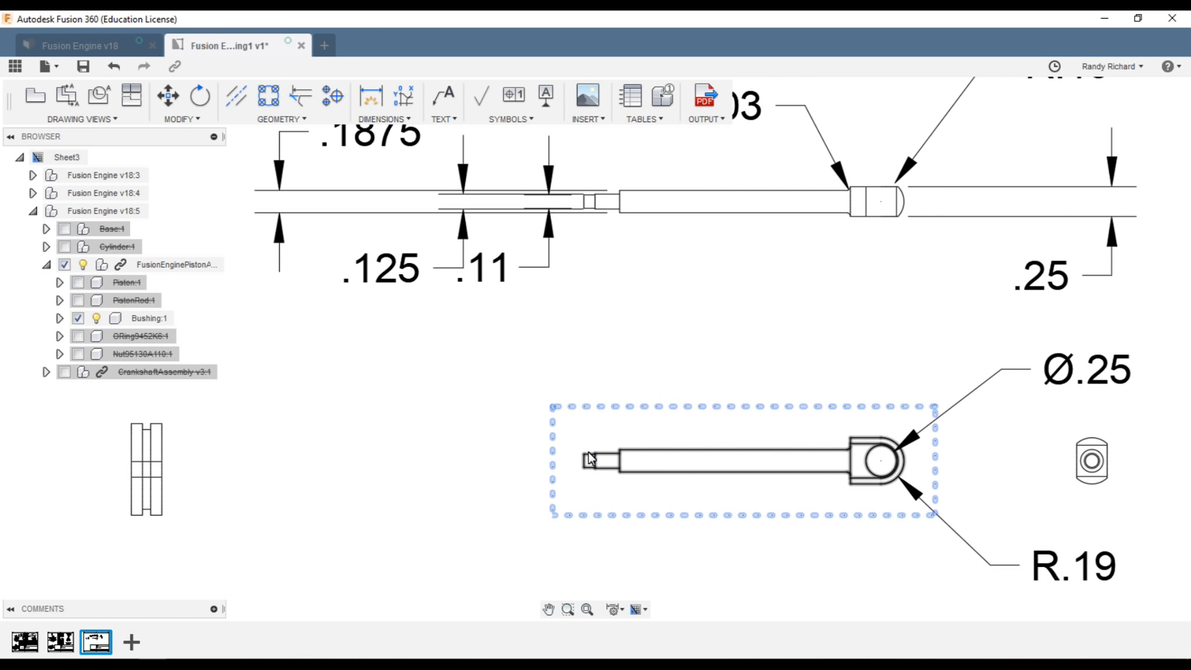
{"action": "scroll", "coordinate": [465, 256], "scroll_direction": "down", "scroll_amount": 4}
{"action": "scroll", "coordinate": [640, 377], "scroll_direction": "down", "scroll_amount": 2}
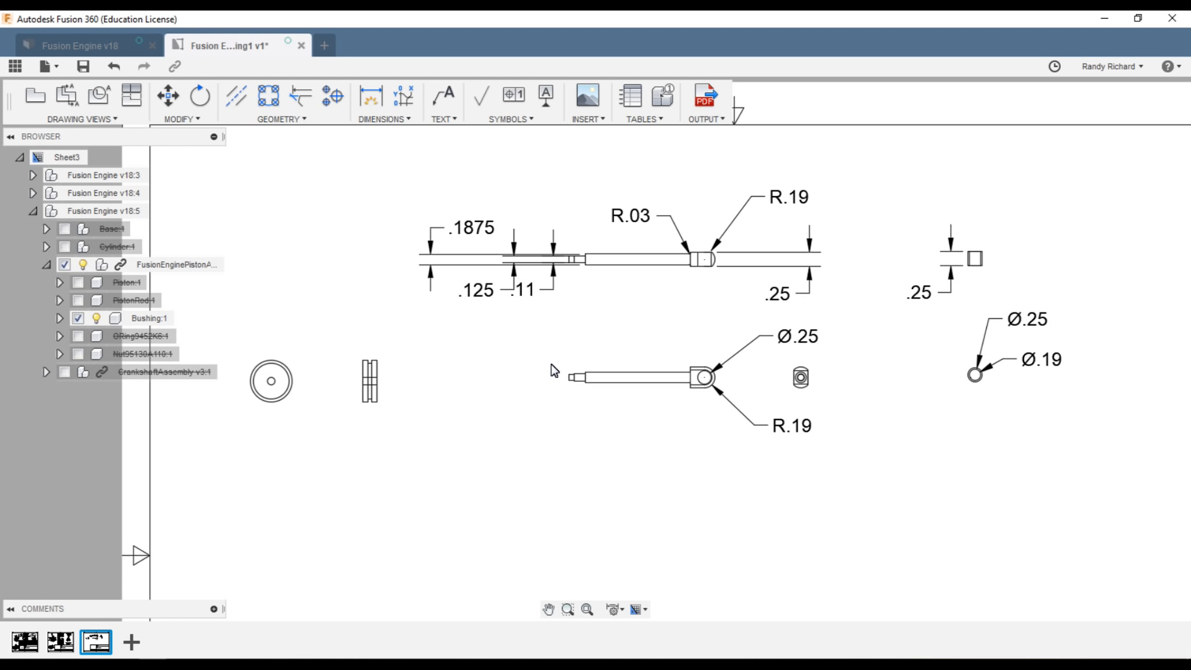
- Attach a leader note reading "Thd: #5-40" to the tip of the piston rod's lower view, placed below the rod
{"action": "left_click", "coordinate": [443, 100]}
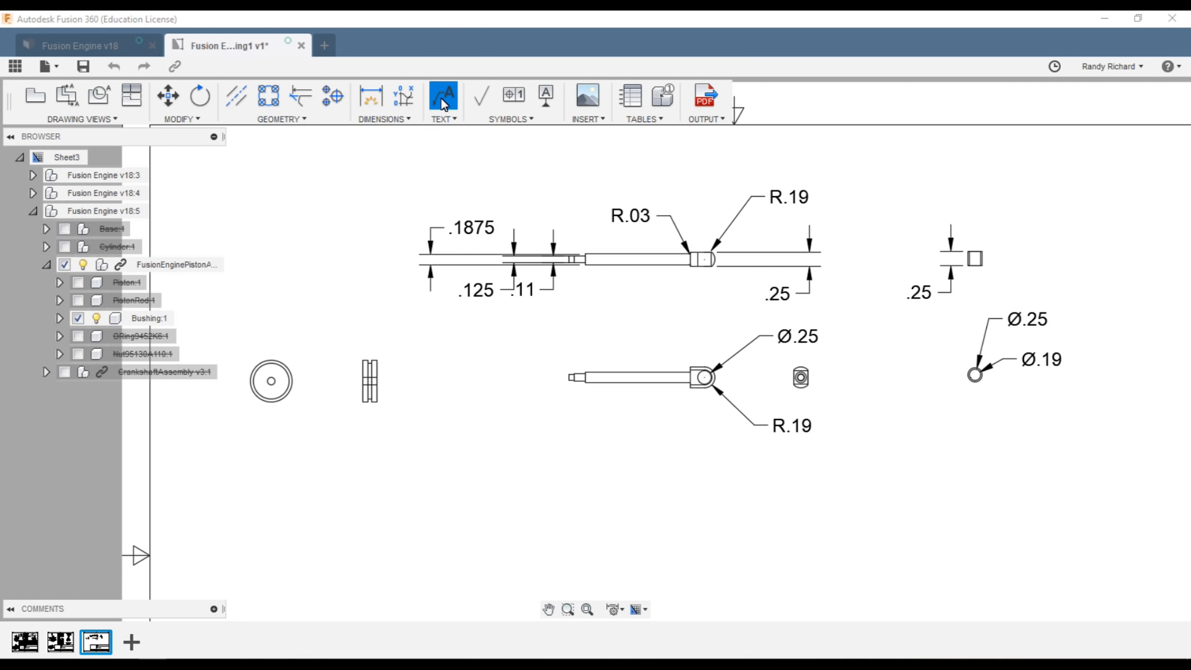
{"action": "scroll", "coordinate": [563, 411], "scroll_direction": "up", "scroll_amount": 2}
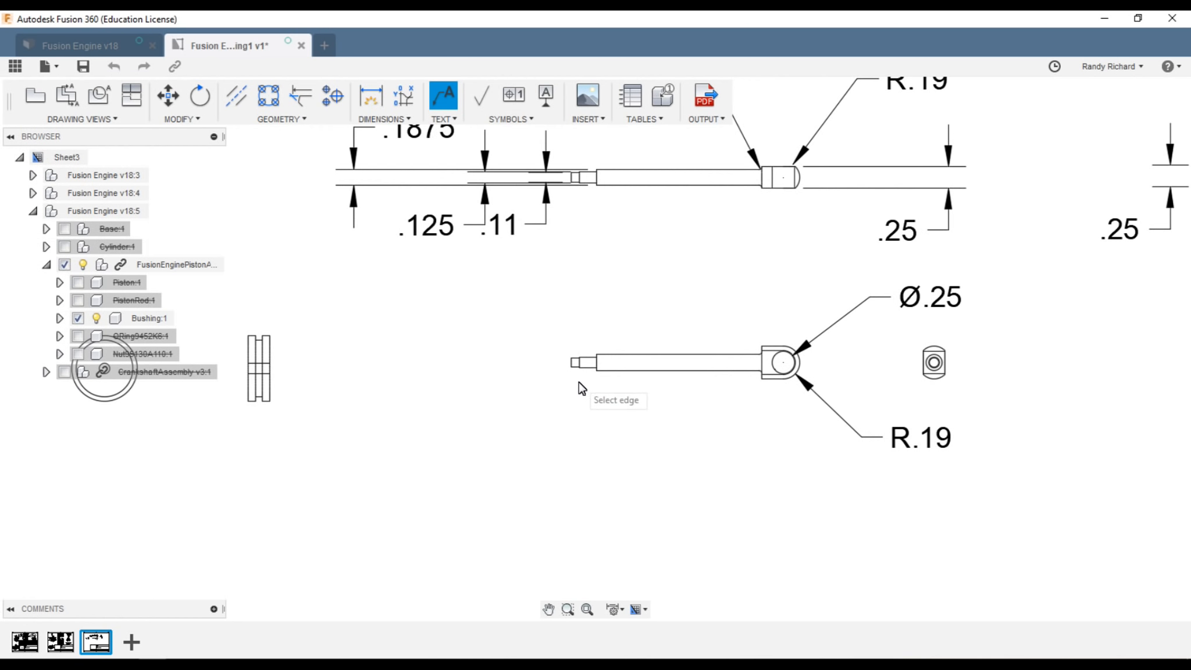
{"action": "left_click", "coordinate": [572, 363]}
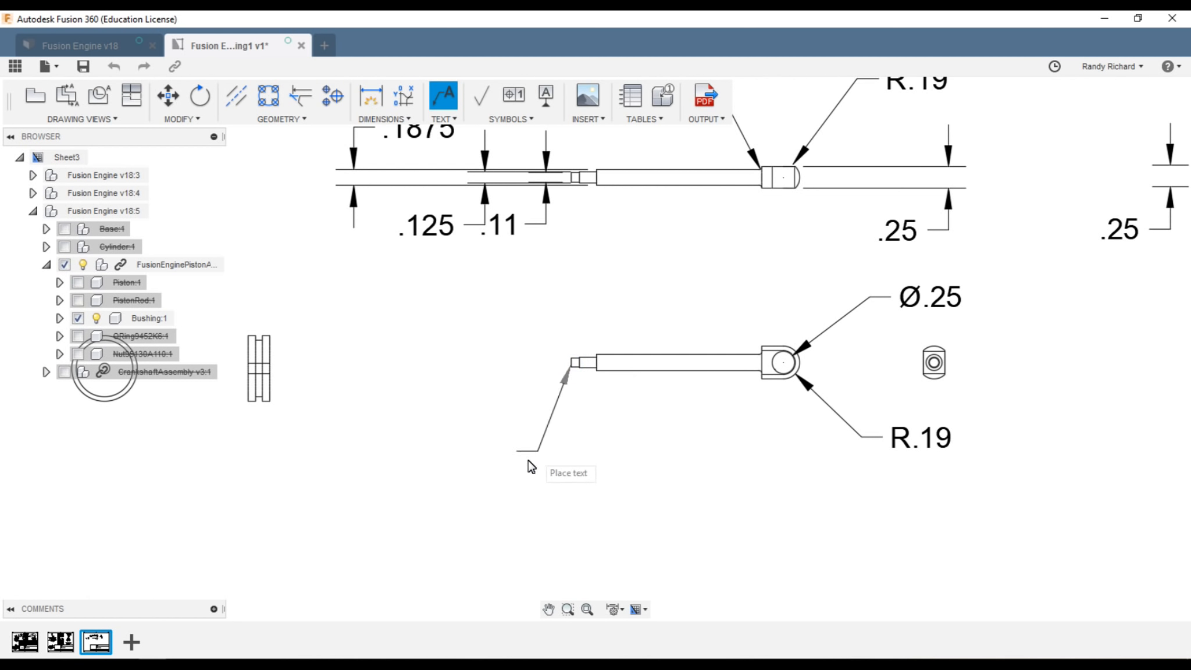
{"action": "left_click", "coordinate": [549, 450]}
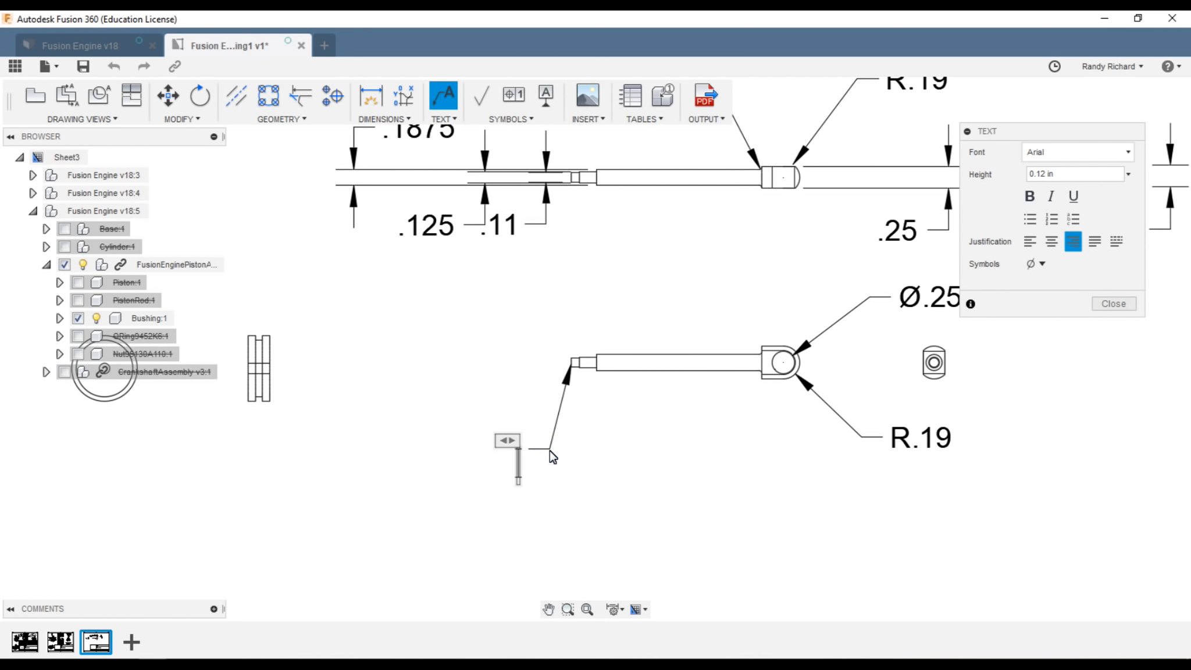
{"action": "type", "text": "Thd"}
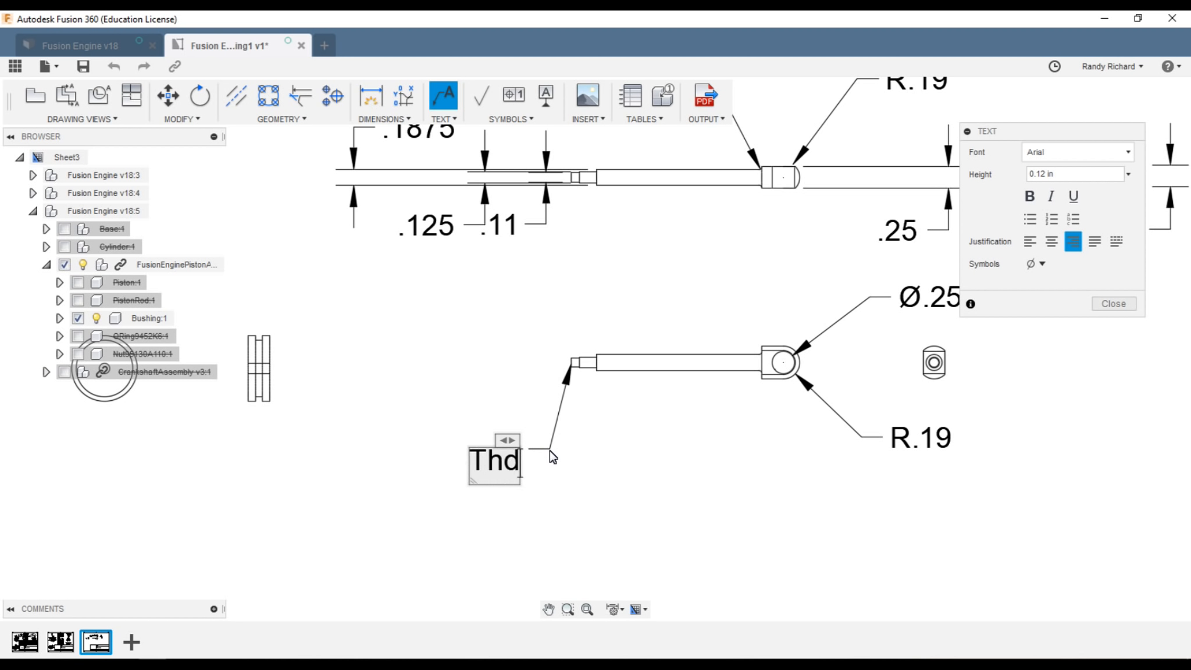
{"action": "type", "text": ":"}
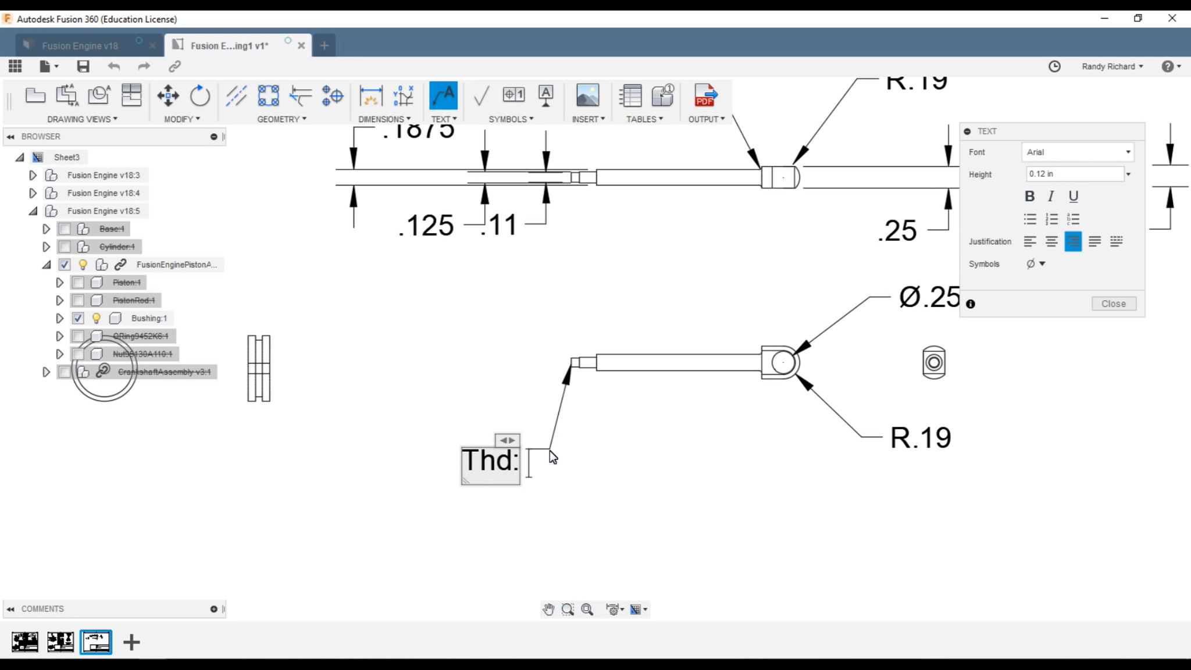
{"action": "type", "text": " #5"}
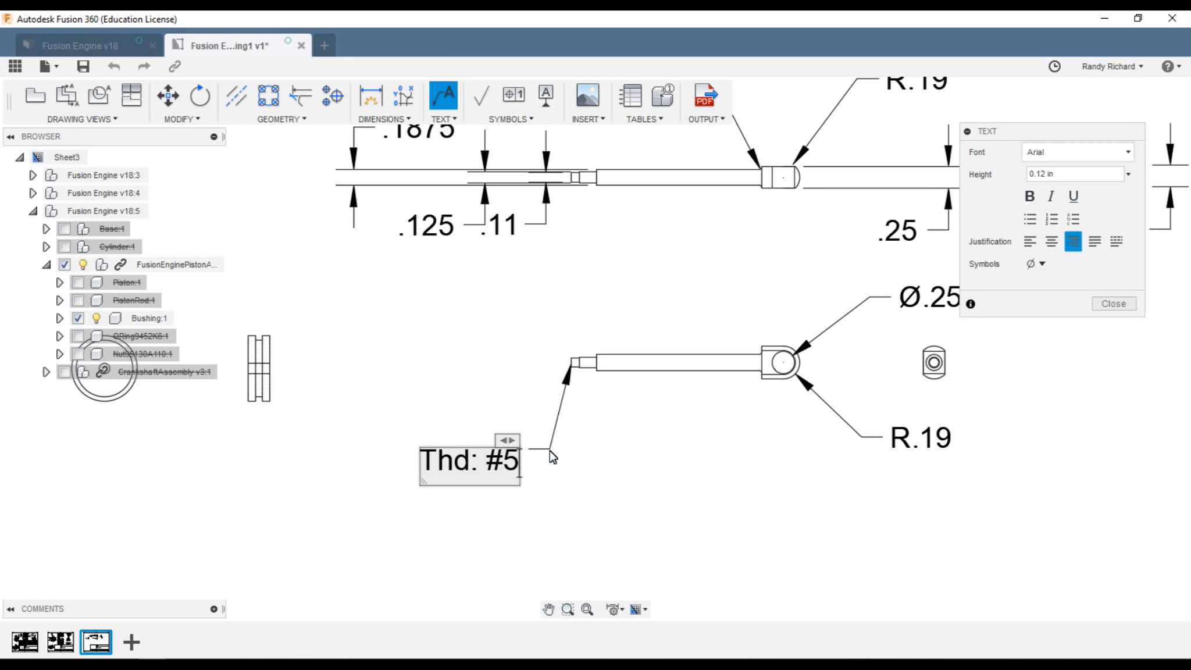
{"action": "type", "text": "-40"}
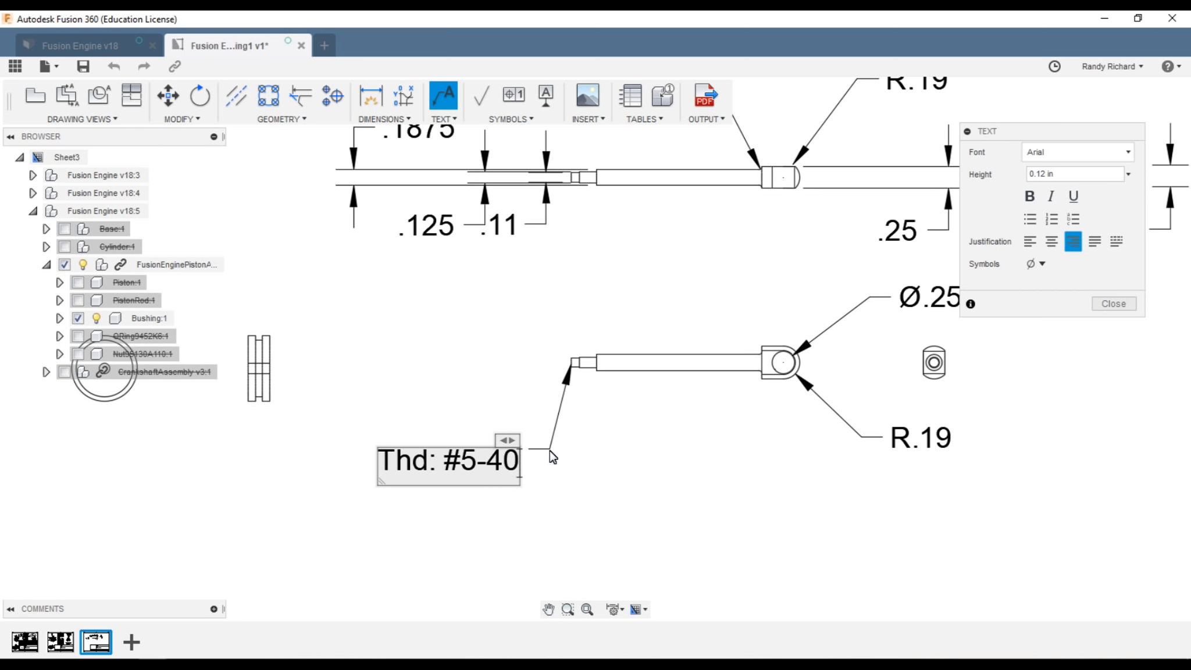
{"action": "left_click", "coordinate": [1112, 303]}
{"action": "scroll", "coordinate": [738, 532], "scroll_direction": "down", "scroll_amount": 3}
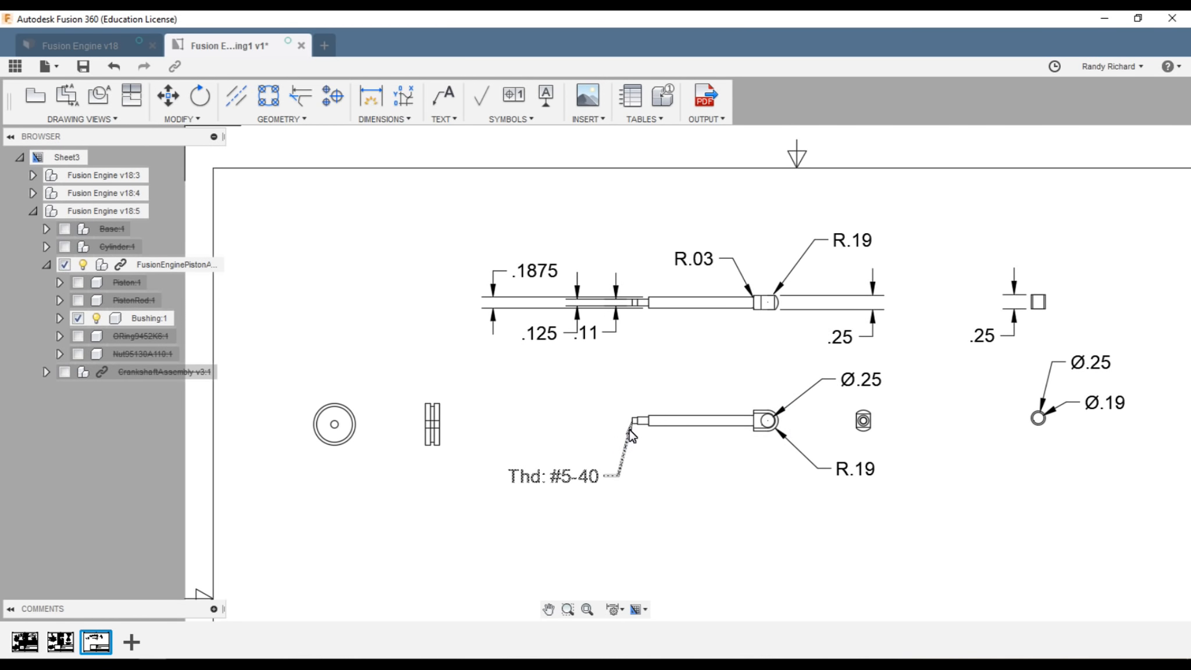
{"action": "scroll", "coordinate": [628, 428], "scroll_direction": "up", "scroll_amount": 2}
{"action": "left_click", "coordinate": [660, 420]}
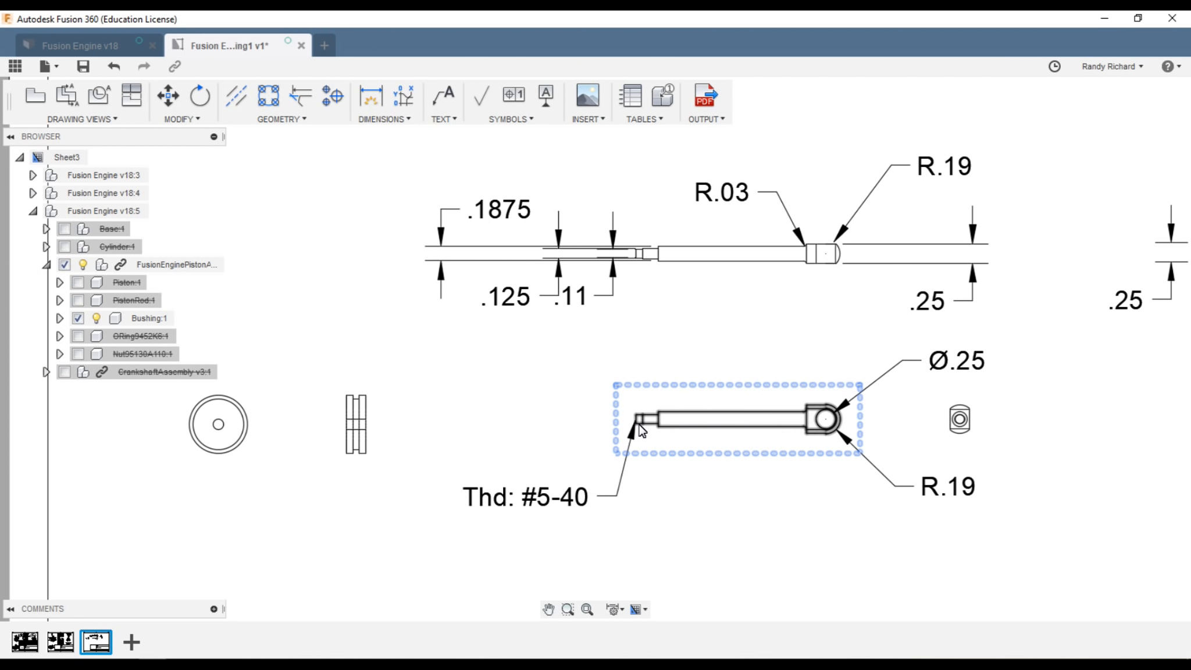
{"action": "scroll", "coordinate": [666, 497], "scroll_direction": "down", "scroll_amount": 2}
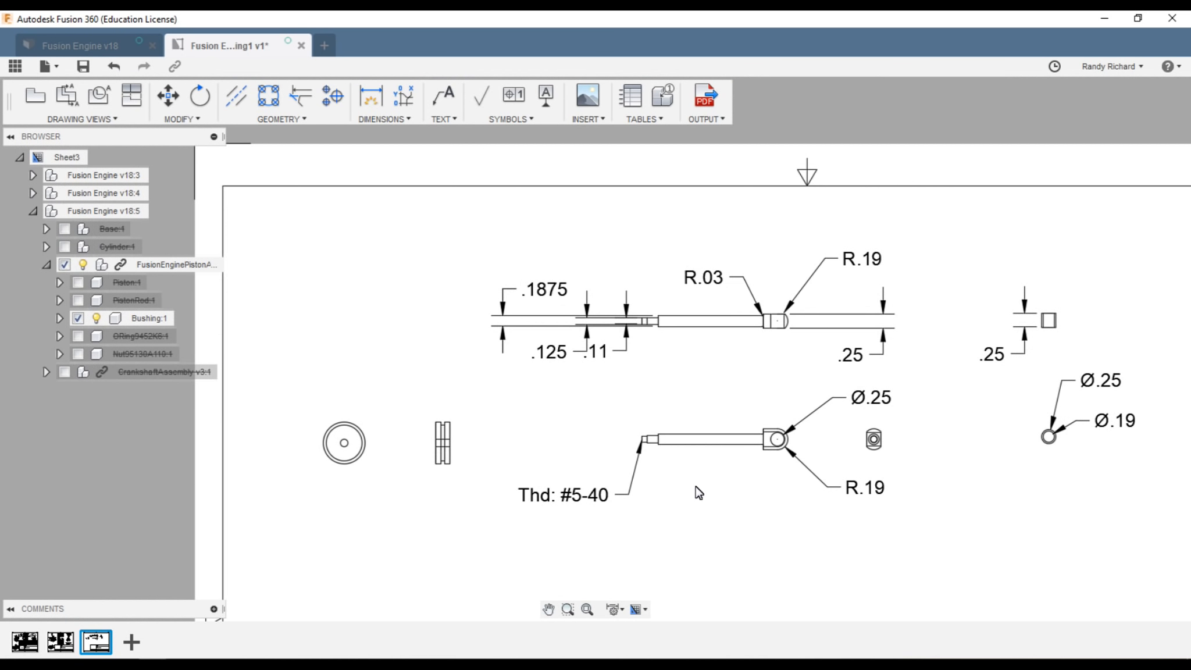
- Add diameter dimensions to the outer circle, inner circle and centre hole of the piston's round view, placing their text above it
{"action": "scroll", "coordinate": [282, 446], "scroll_direction": "up", "scroll_amount": 1}
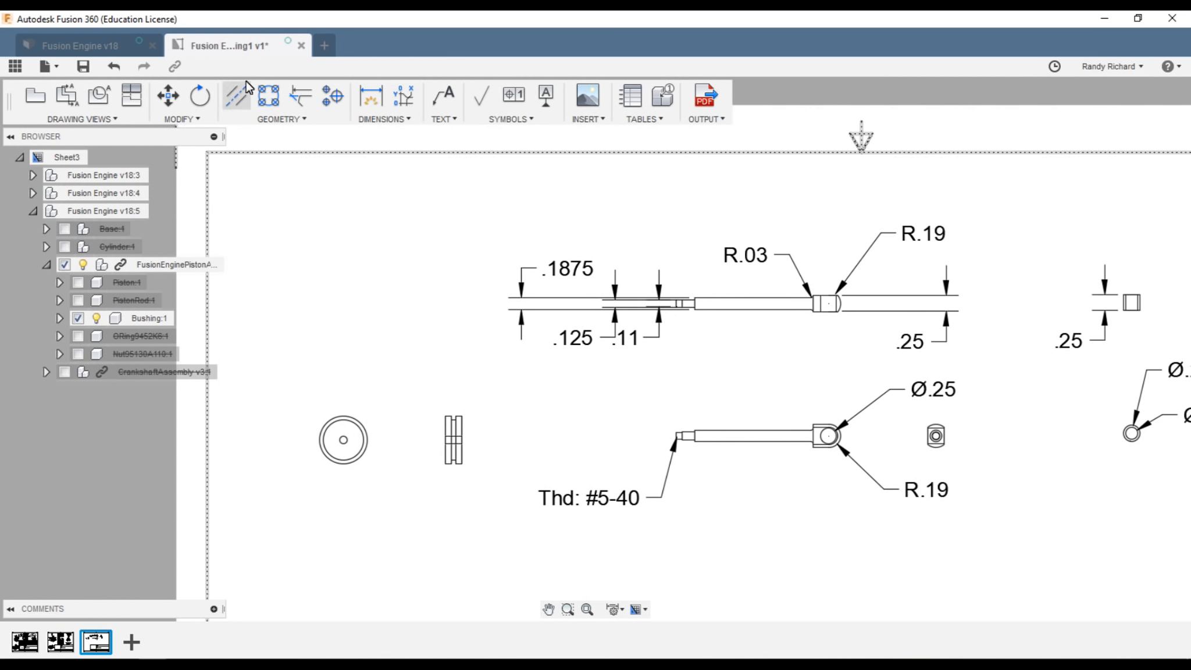
{"action": "left_click", "coordinate": [381, 119]}
{"action": "left_click", "coordinate": [391, 243]}
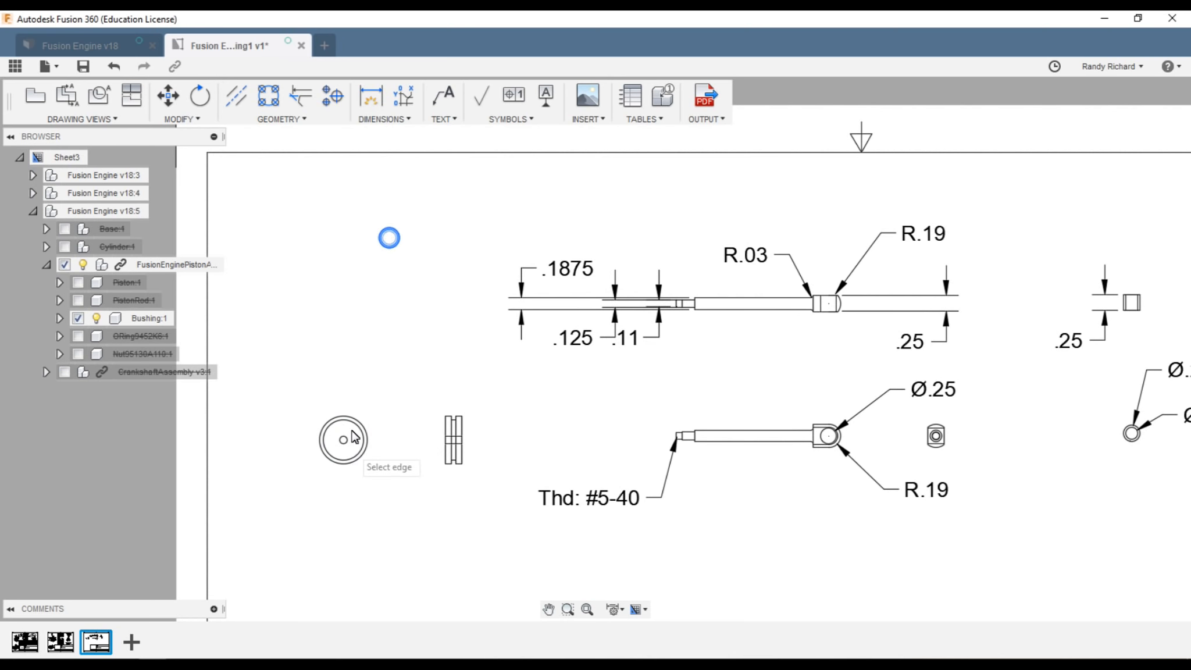
{"action": "left_click", "coordinate": [329, 424]}
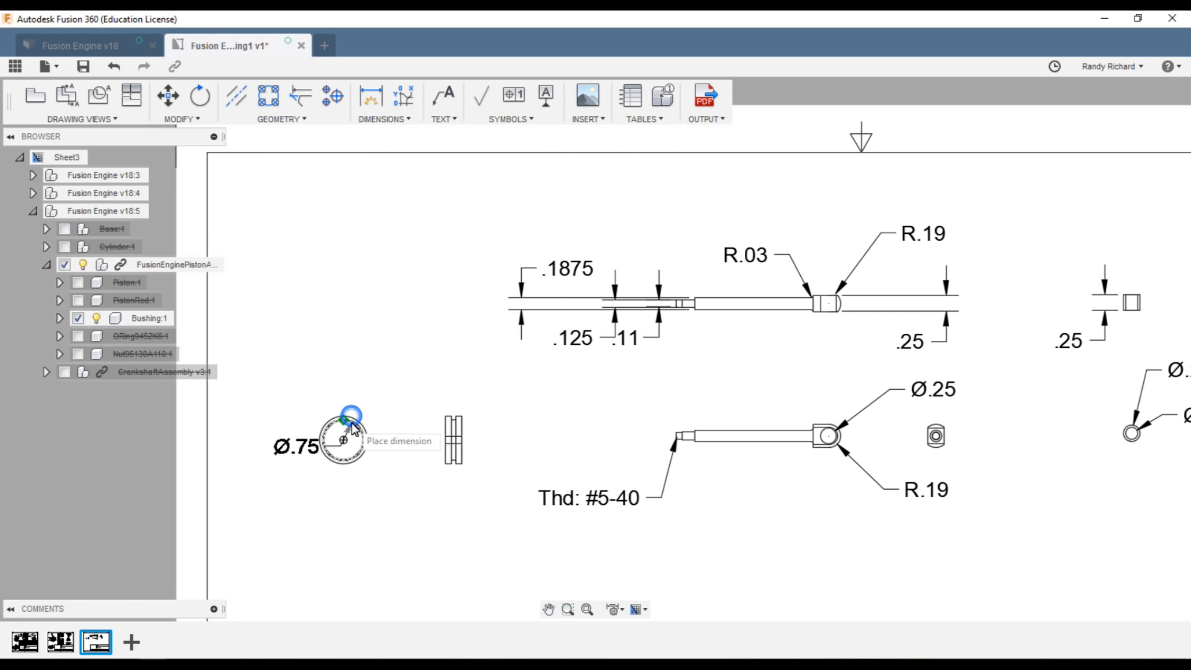
{"action": "left_click", "coordinate": [372, 377]}
{"action": "left_click", "coordinate": [339, 426]}
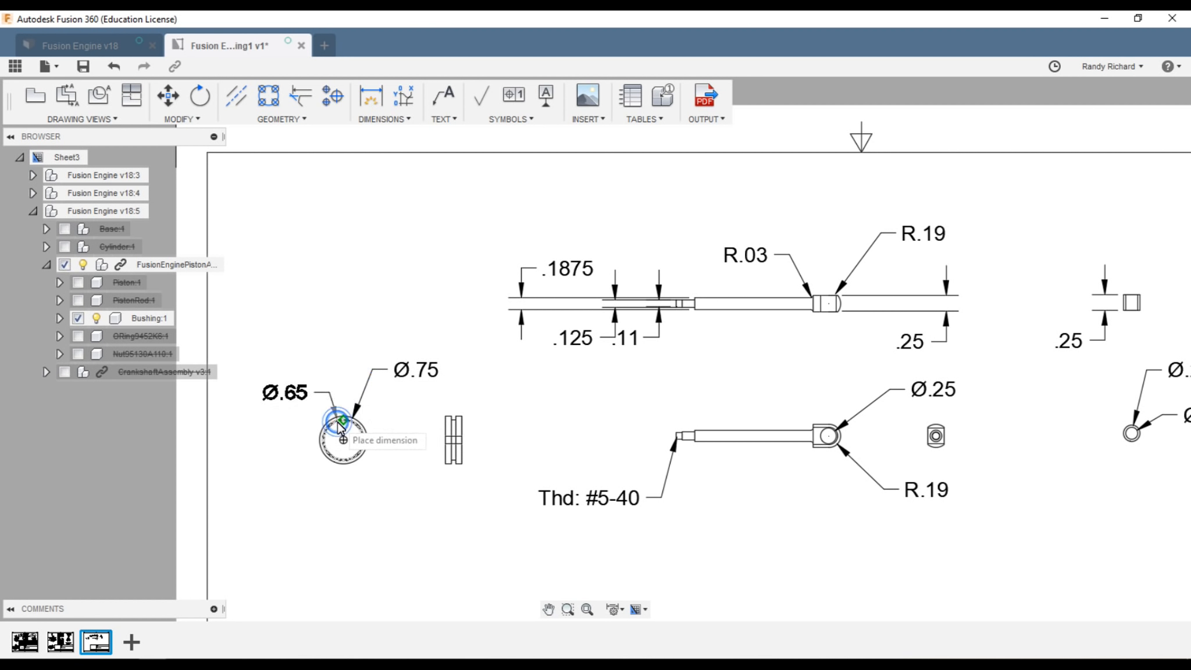
{"action": "left_click", "coordinate": [335, 366]}
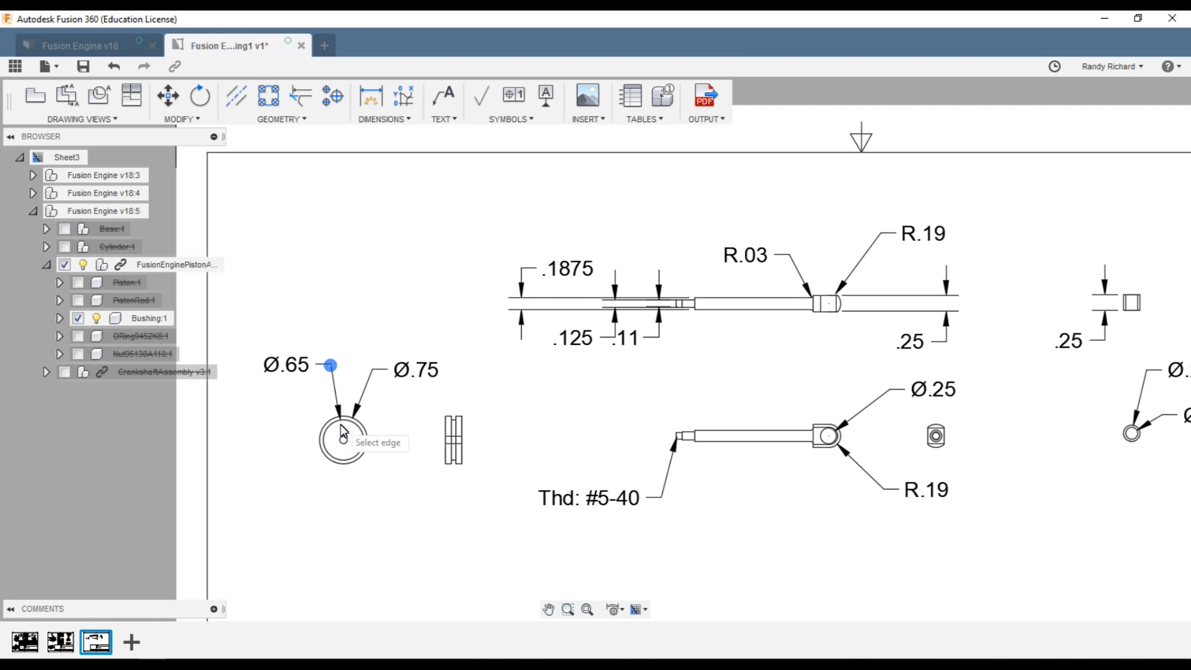
{"action": "left_click", "coordinate": [345, 439]}
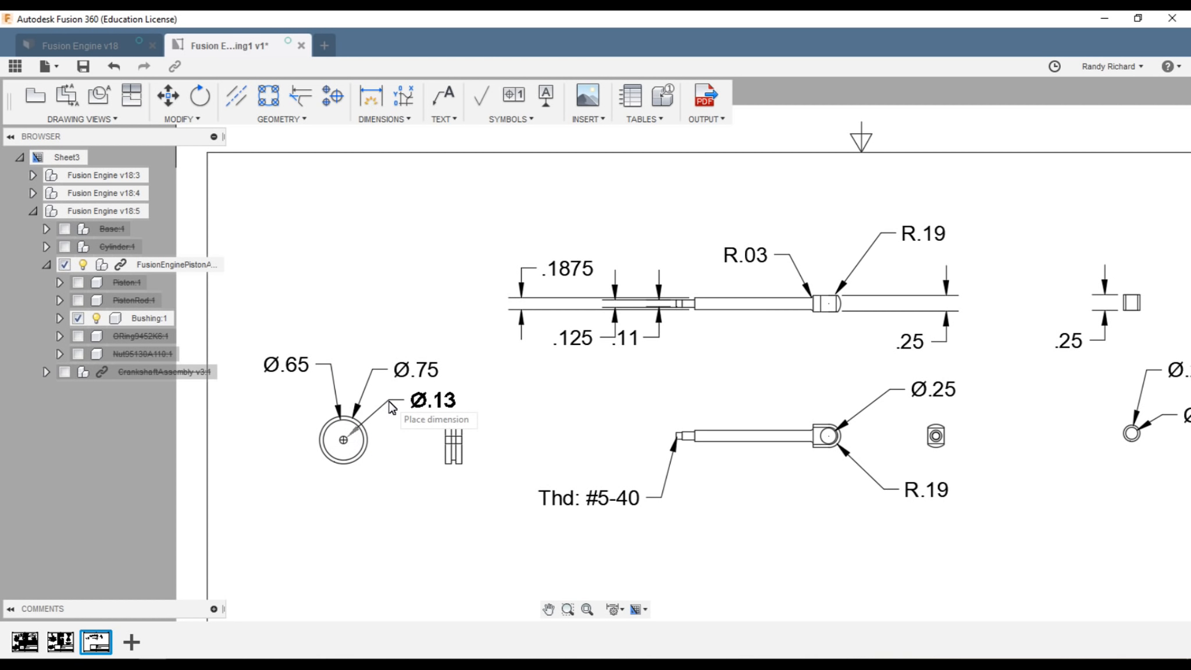
{"action": "left_click", "coordinate": [385, 398]}
- Dimension the overall width of the piston's side view, placing the dimension below the view
{"action": "scroll", "coordinate": [409, 488], "scroll_direction": "up", "scroll_amount": 3}
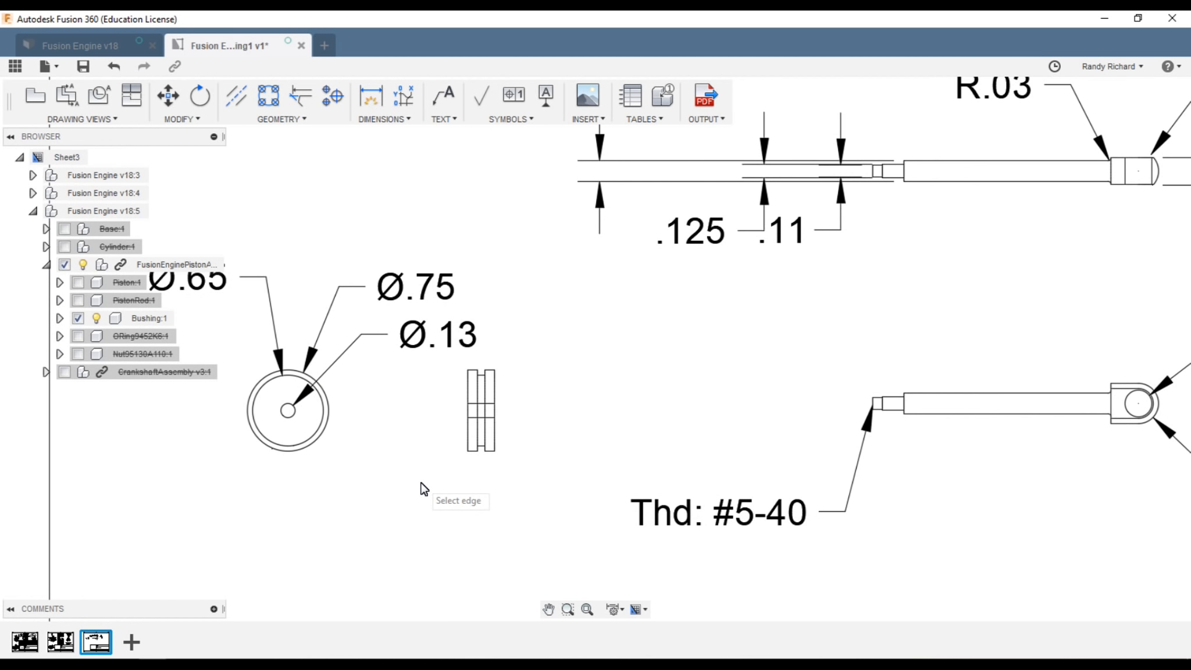
{"action": "scroll", "coordinate": [643, 514], "scroll_direction": "down", "scroll_amount": 5}
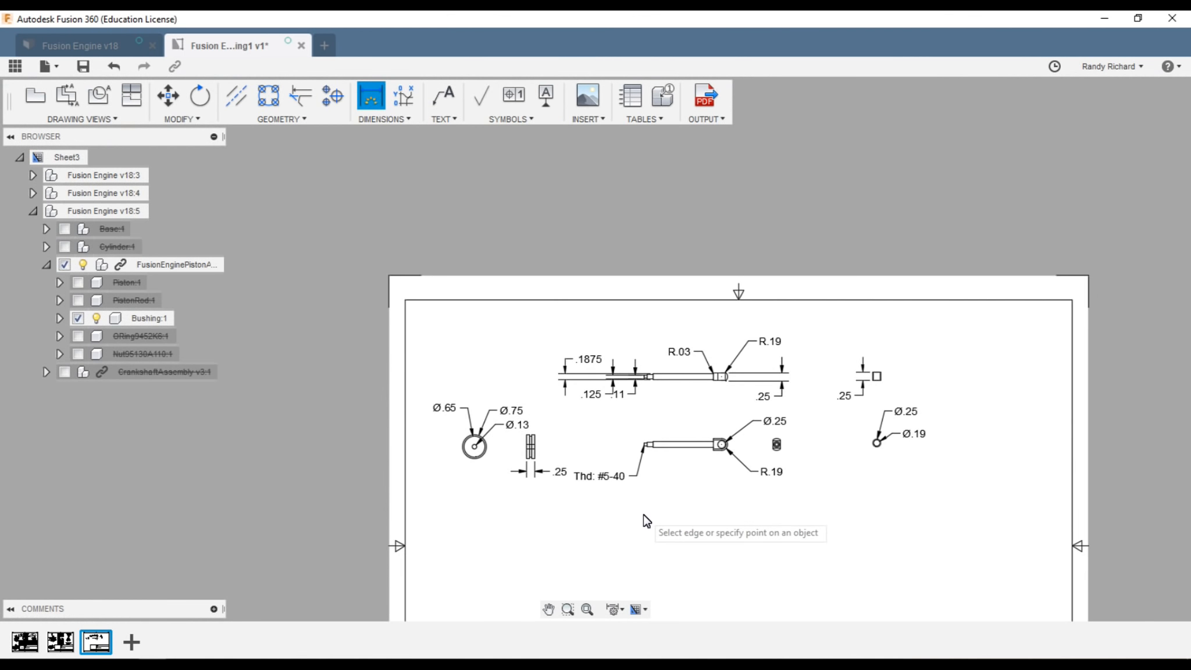
{"action": "scroll", "coordinate": [652, 517], "scroll_direction": "up", "scroll_amount": 1}
{"action": "scroll", "coordinate": [678, 467], "scroll_direction": "down", "scroll_amount": 1}
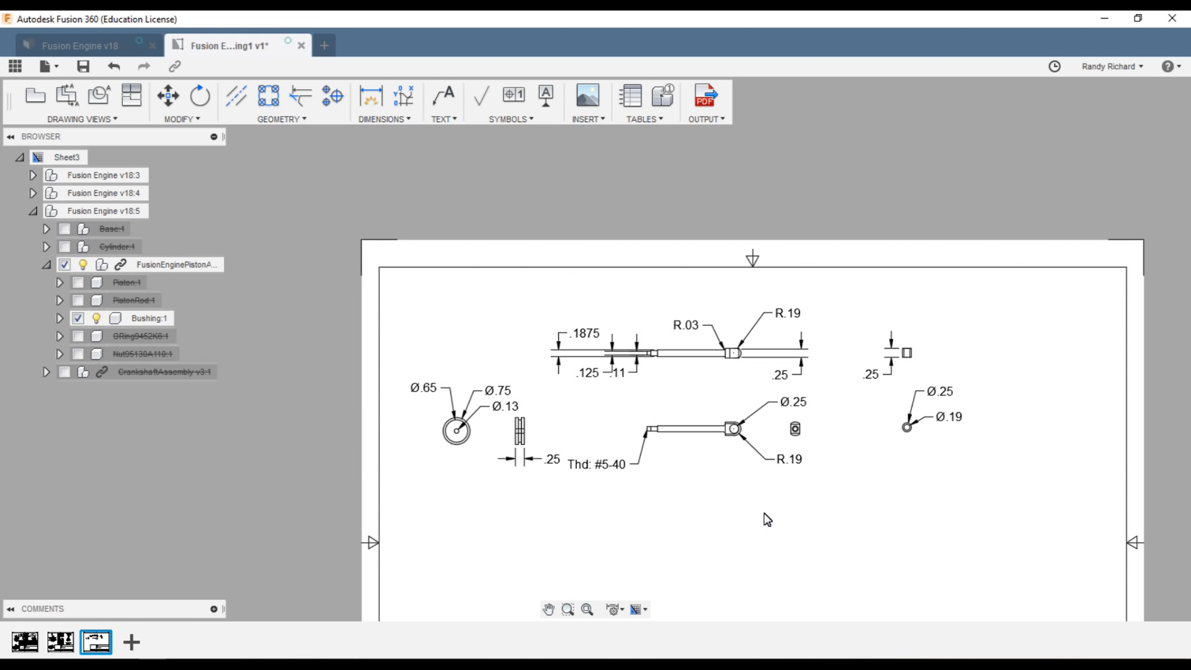
{"action": "scroll", "coordinate": [794, 451], "scroll_direction": "up", "scroll_amount": 3}
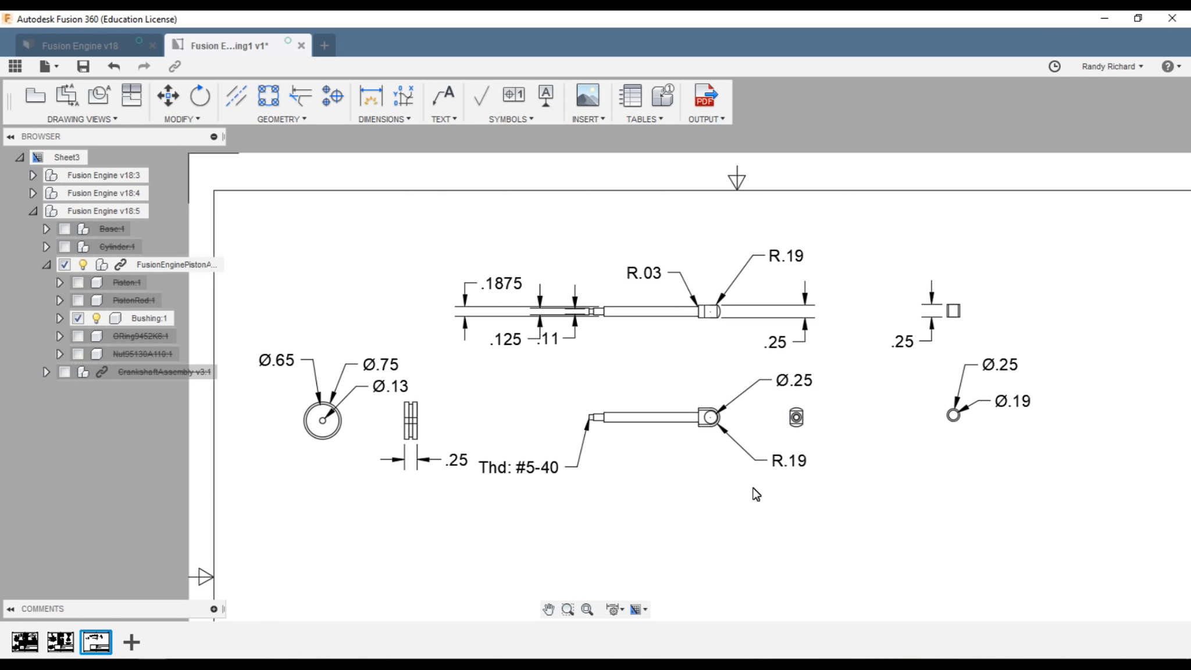
{"action": "left_click", "coordinate": [378, 116]}
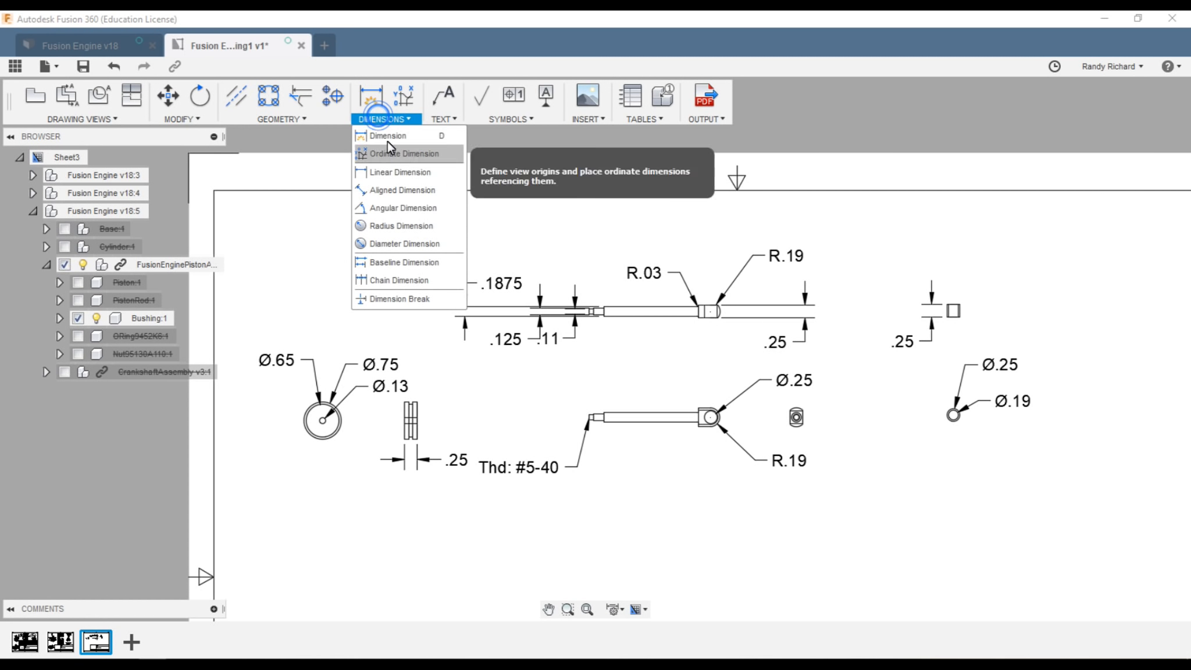
{"action": "left_click", "coordinate": [397, 172]}
{"action": "scroll", "coordinate": [634, 474], "scroll_direction": "up", "scroll_amount": 3}
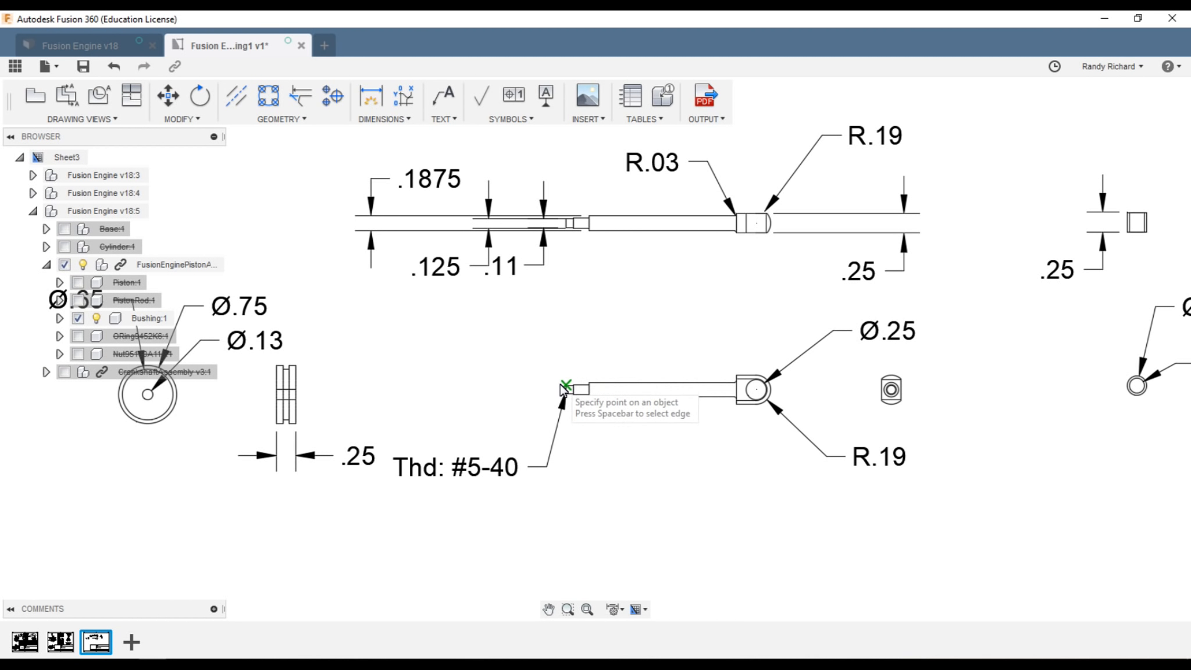
{"action": "scroll", "coordinate": [565, 392], "scroll_direction": "up", "scroll_amount": 3}
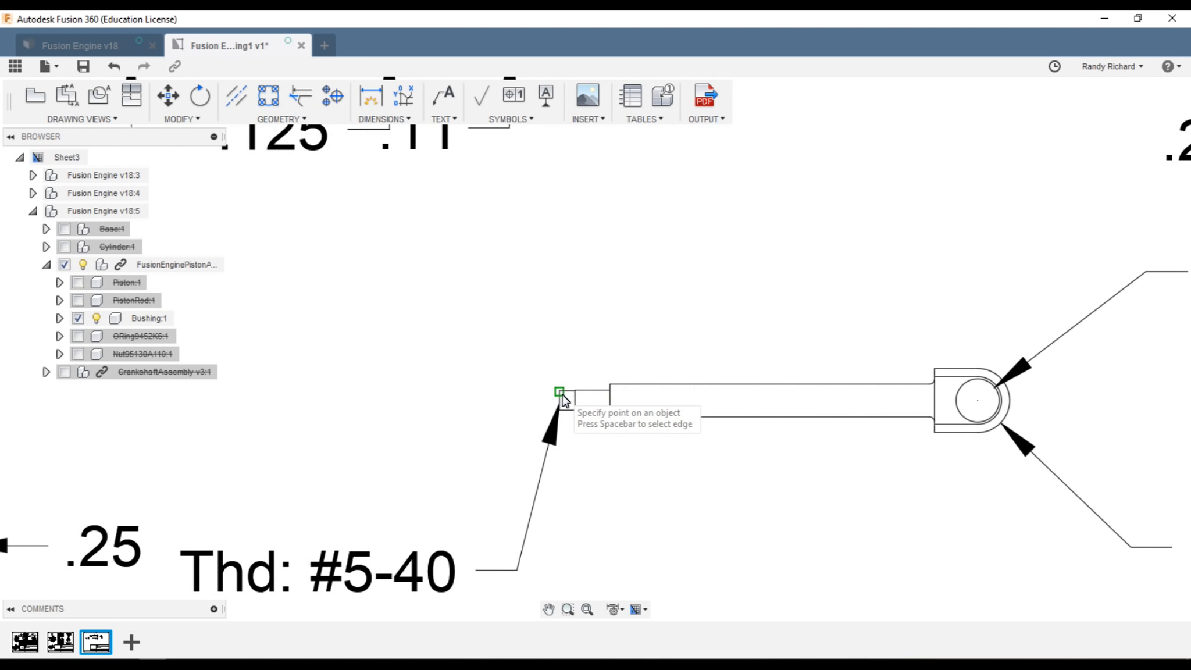
{"action": "scroll", "coordinate": [605, 330], "scroll_direction": "down", "scroll_amount": 5}
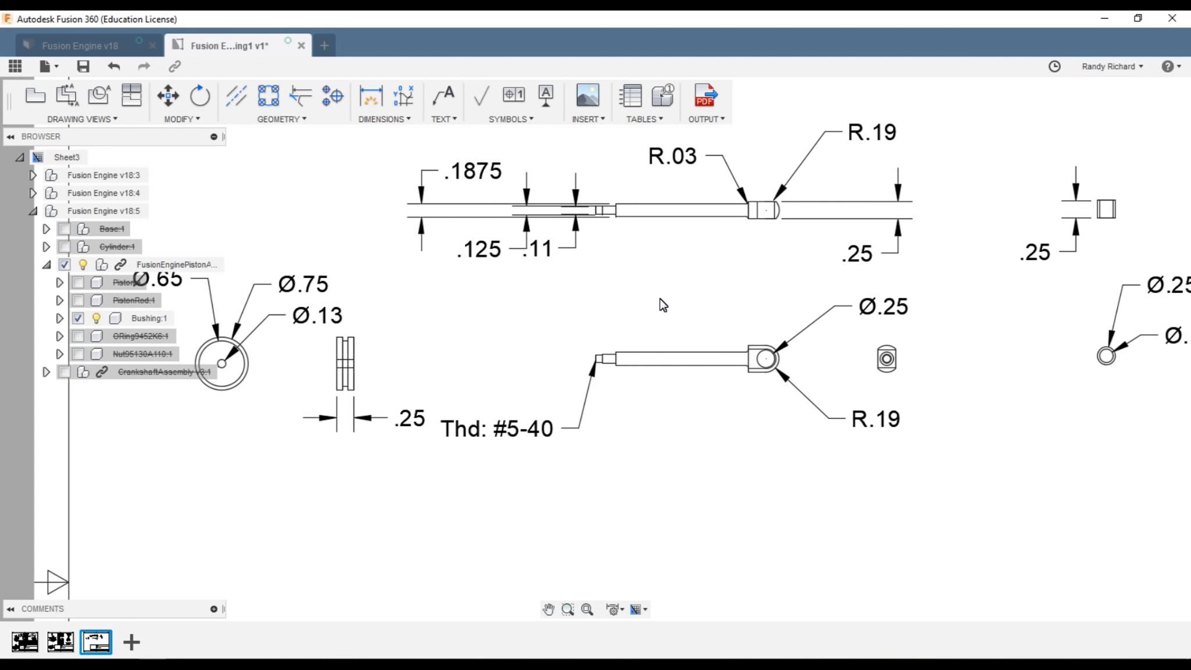
- Set the primary precision of the piston's centre hole diameter dimension to 0.123
{"action": "scroll", "coordinate": [709, 432], "scroll_direction": "down", "scroll_amount": 2}
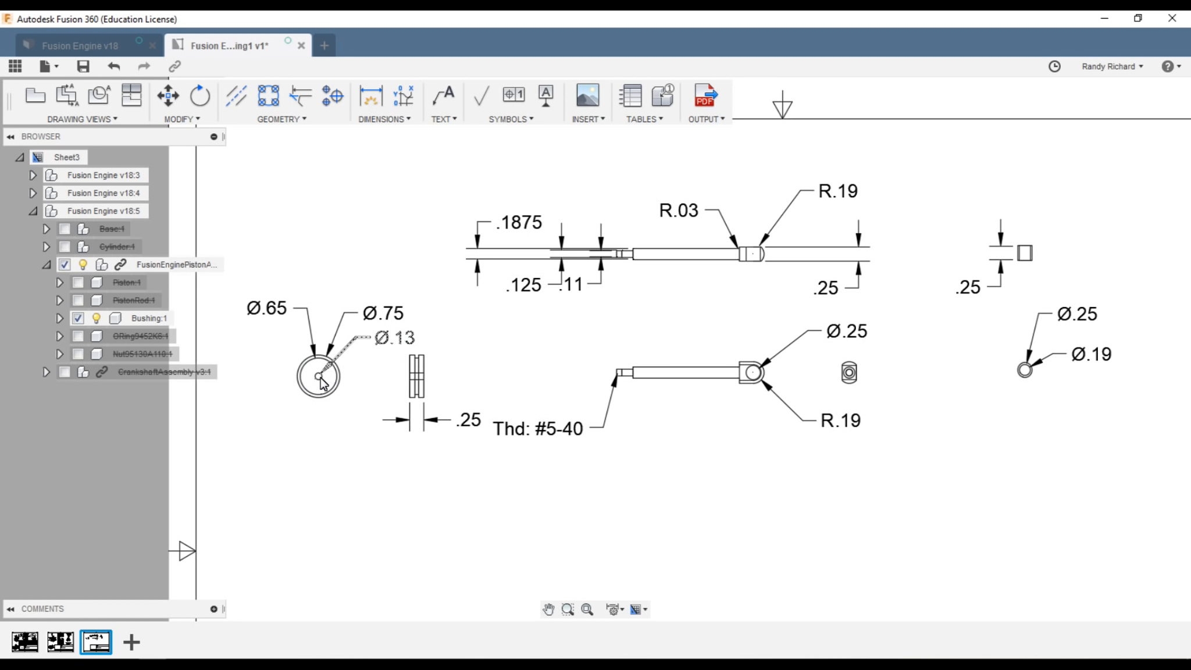
{"action": "left_click", "coordinate": [411, 341]}
{"action": "double_click", "coordinate": [411, 341]}
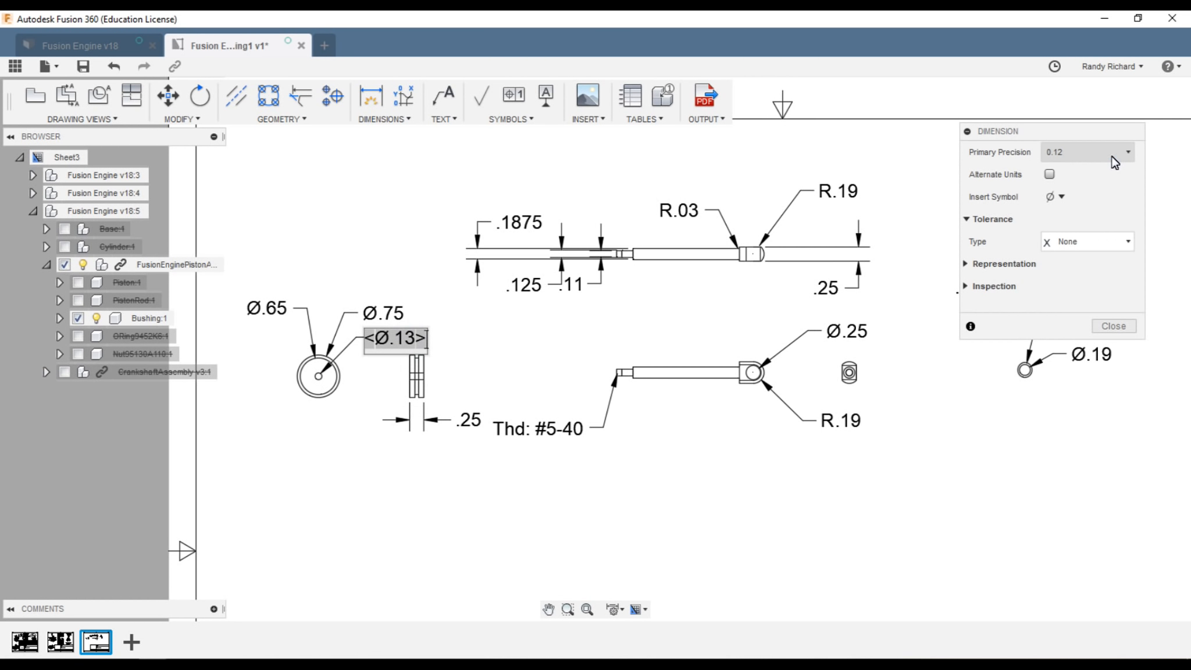
{"action": "left_click", "coordinate": [1111, 155]}
{"action": "left_click", "coordinate": [1081, 221]}
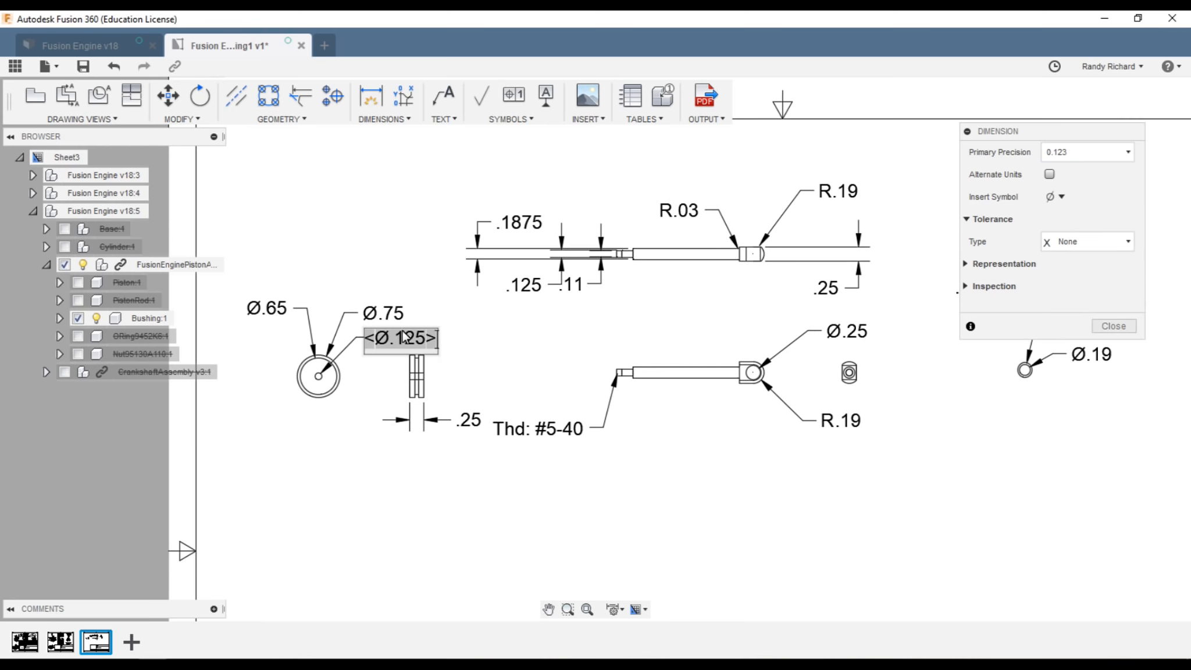
{"action": "left_click", "coordinate": [1111, 326]}
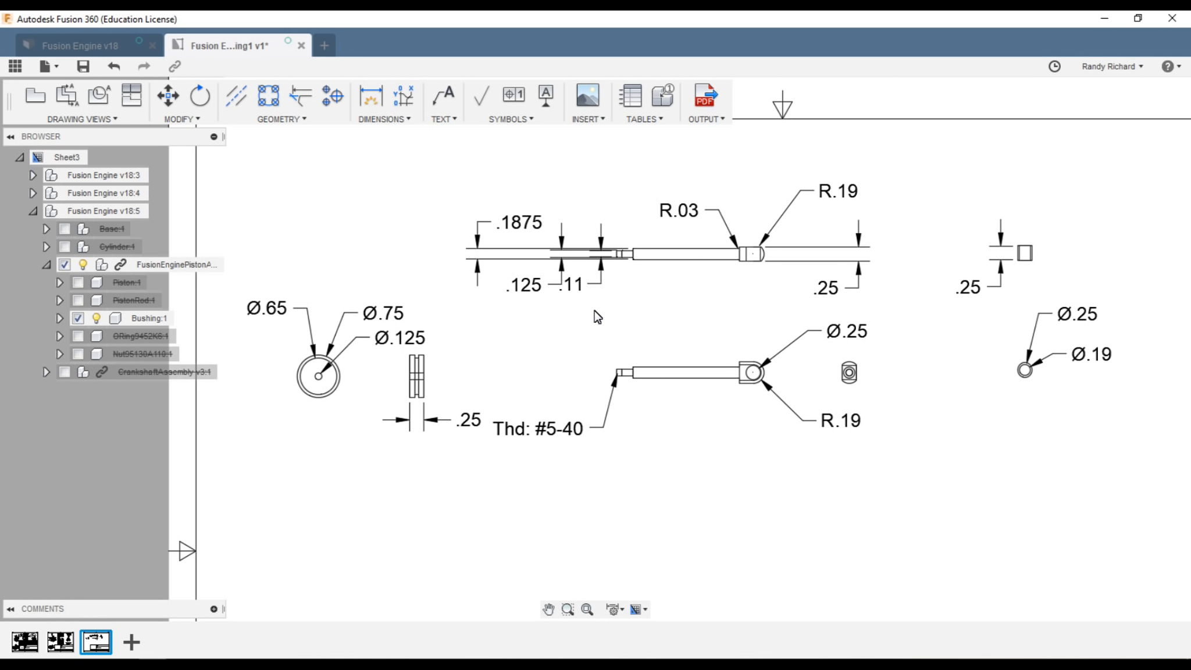
- Give the piston's centre hole diameter dimension a Symmetrical tolerance of 0.001
{"action": "double_click", "coordinate": [416, 344]}
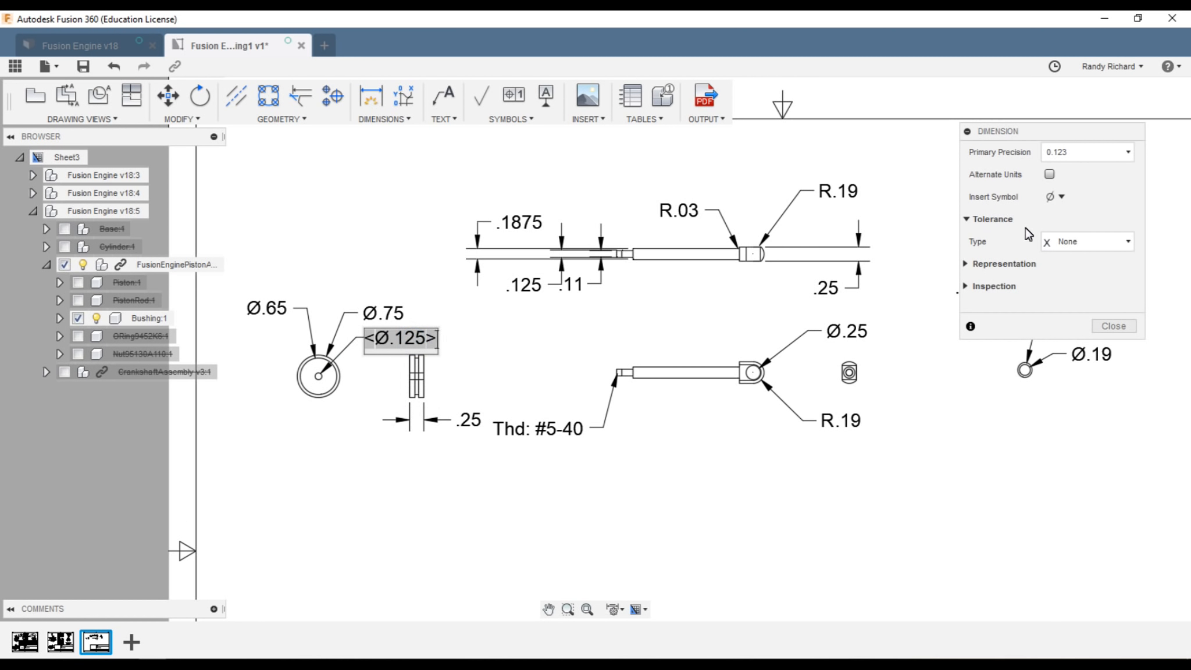
{"action": "left_click", "coordinate": [1126, 243]}
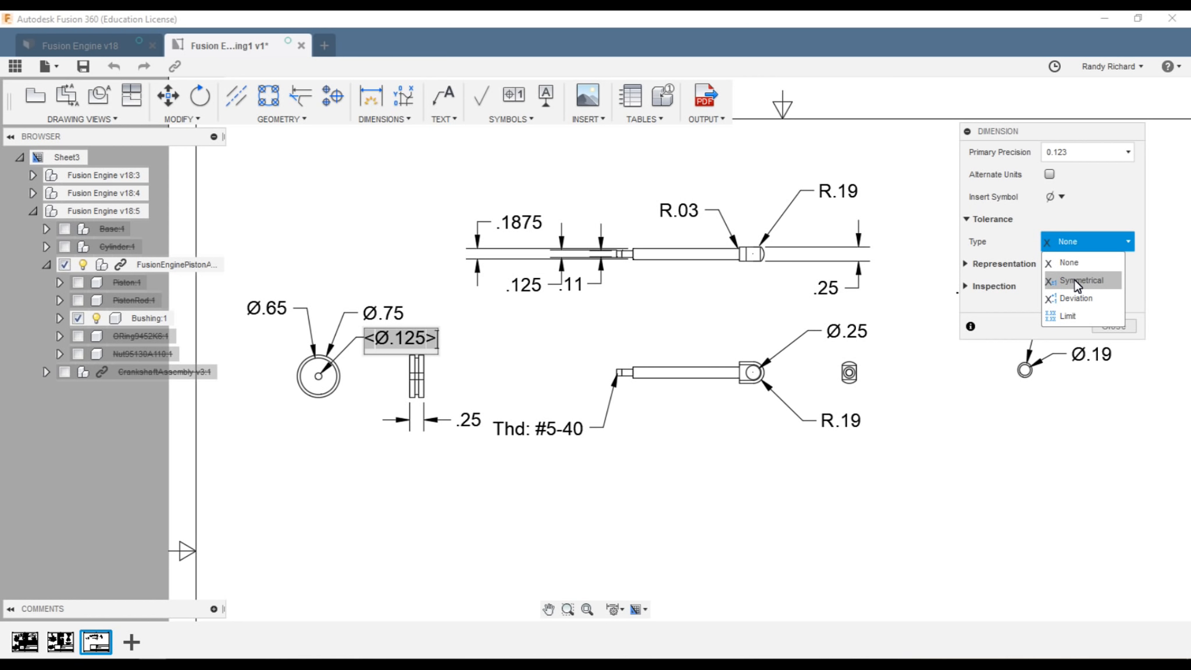
{"action": "left_click", "coordinate": [1077, 283]}
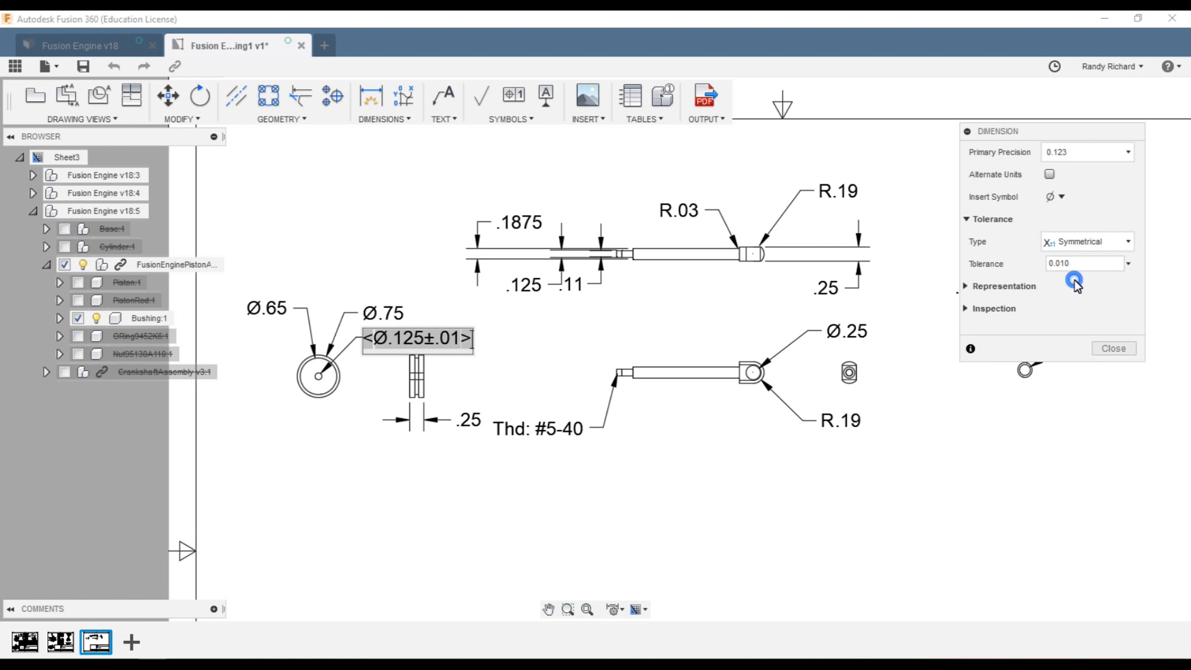
{"action": "left_click", "coordinate": [1086, 263]}
{"action": "key", "text": "BackSpace"}
{"action": "type", "text": "01"}
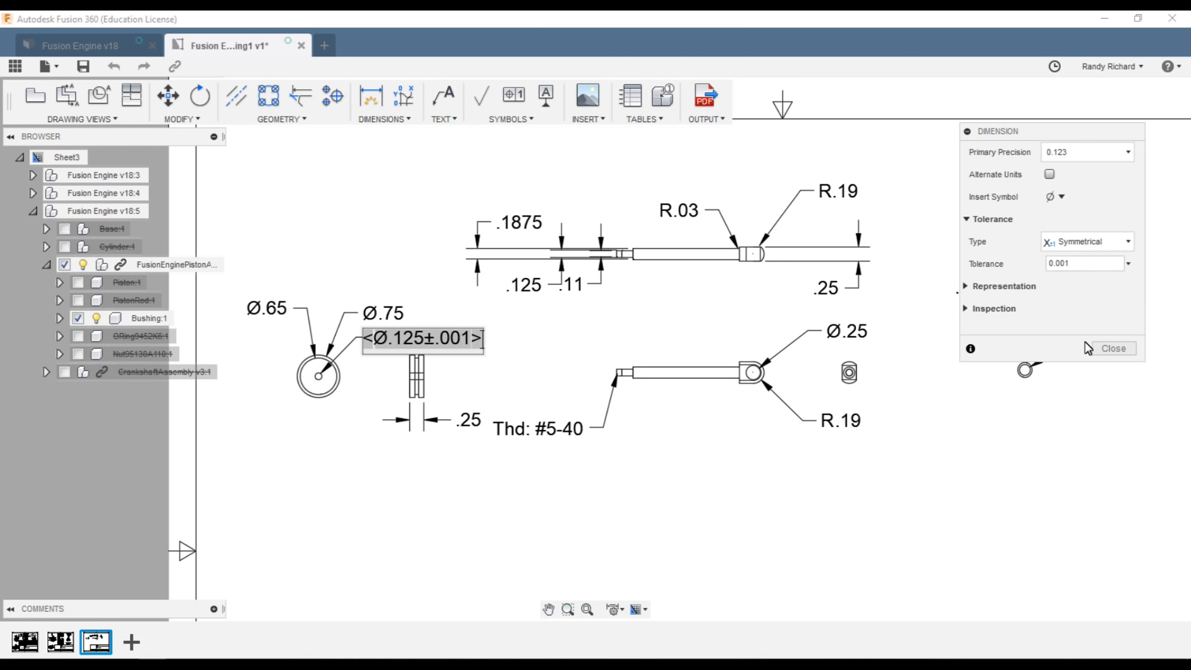
{"action": "left_click", "coordinate": [1114, 349]}
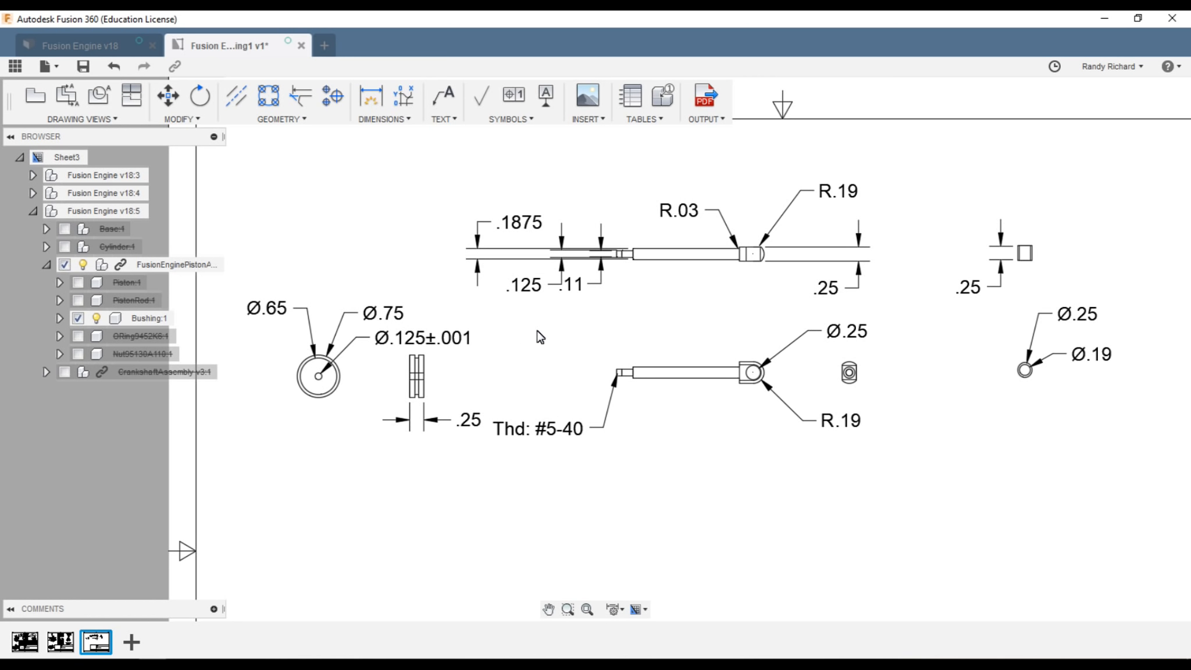
{"action": "left_click", "coordinate": [628, 257]}
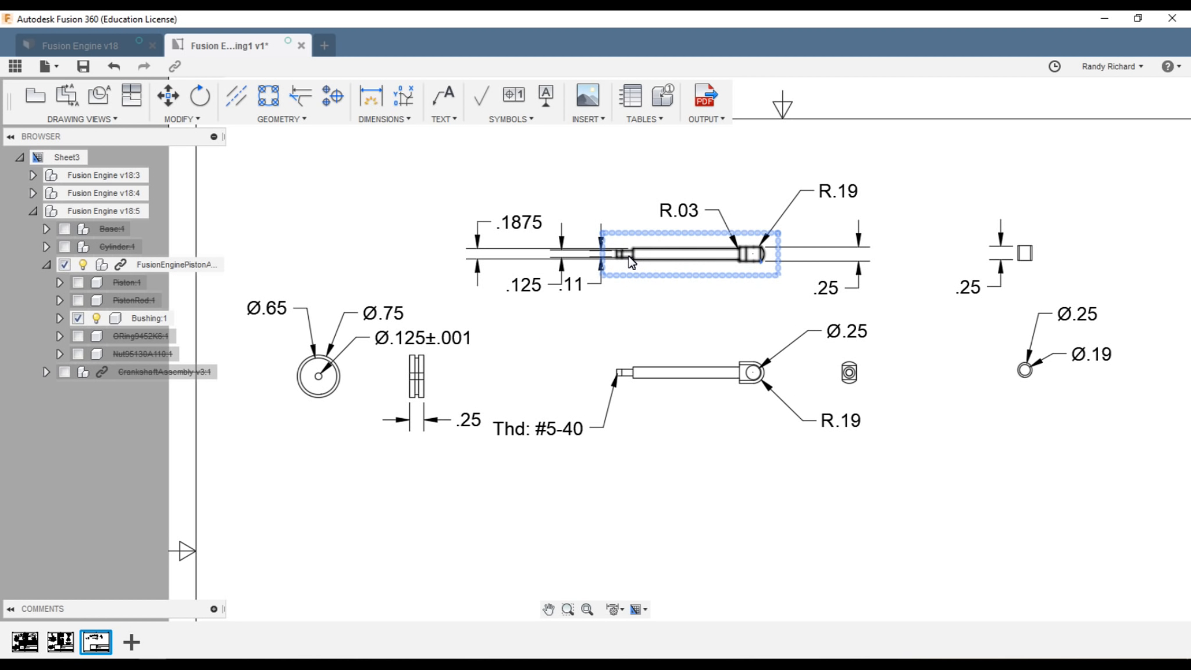
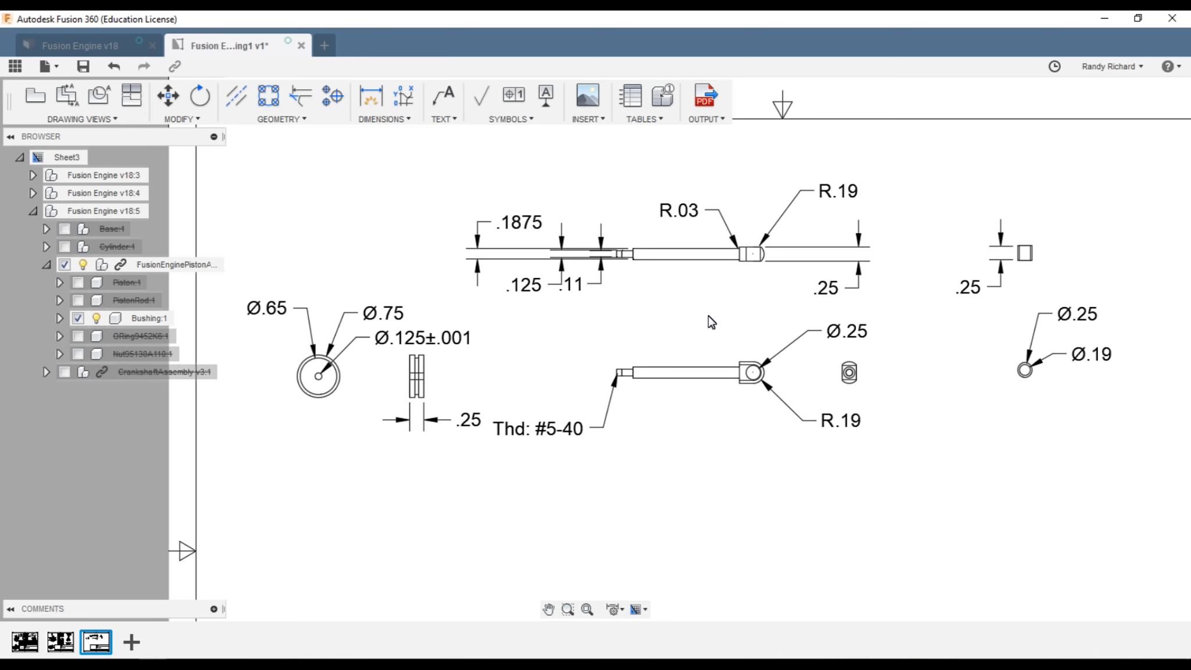
- Change the piston centre hole dimension's tolerance type to Limit and set its lower tolerance to 0.000
{"action": "scroll", "coordinate": [618, 332], "scroll_direction": "down", "scroll_amount": 1}
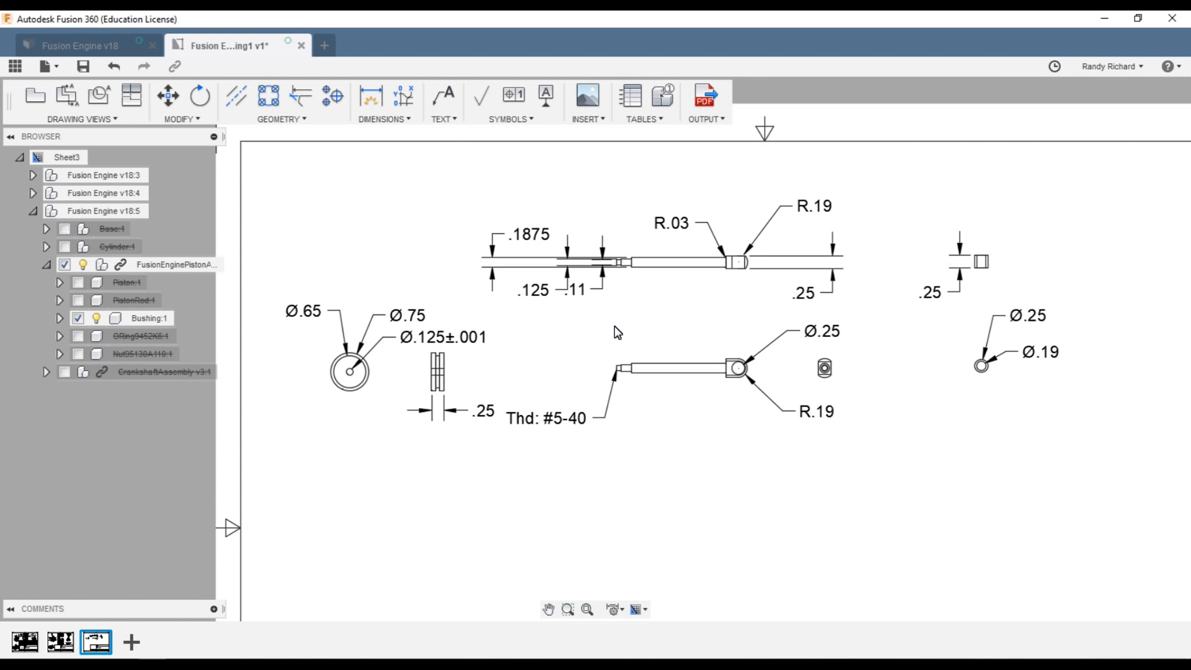
{"action": "left_click", "coordinate": [459, 343]}
{"action": "double_click", "coordinate": [459, 344]}
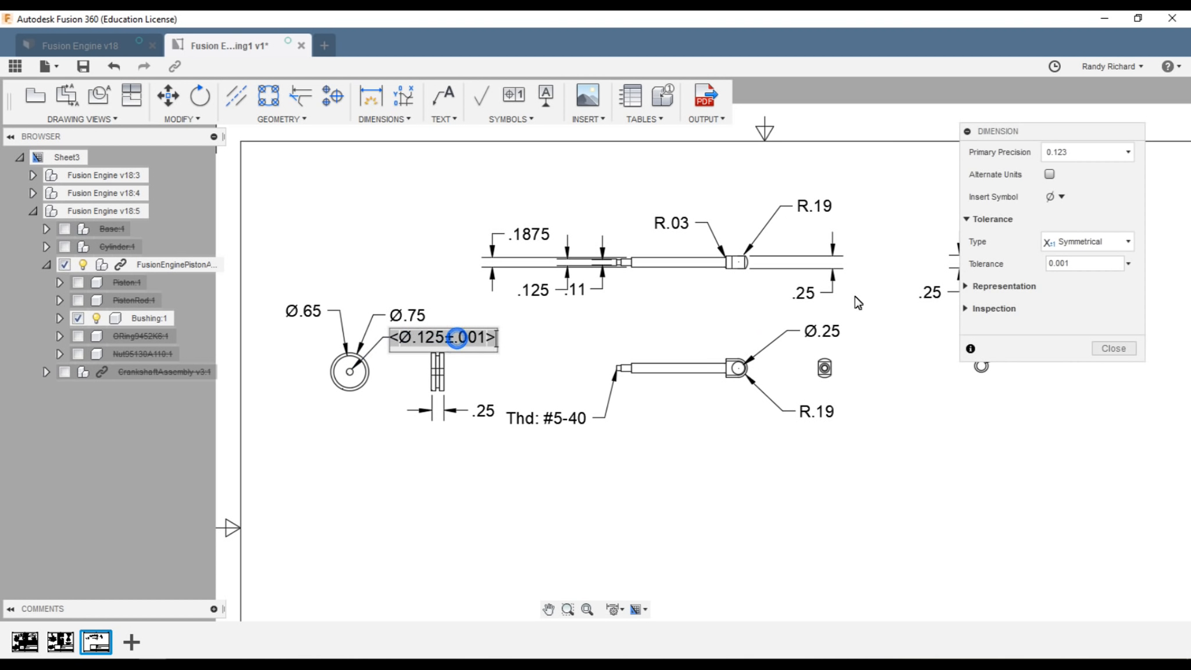
{"action": "left_click", "coordinate": [1128, 243]}
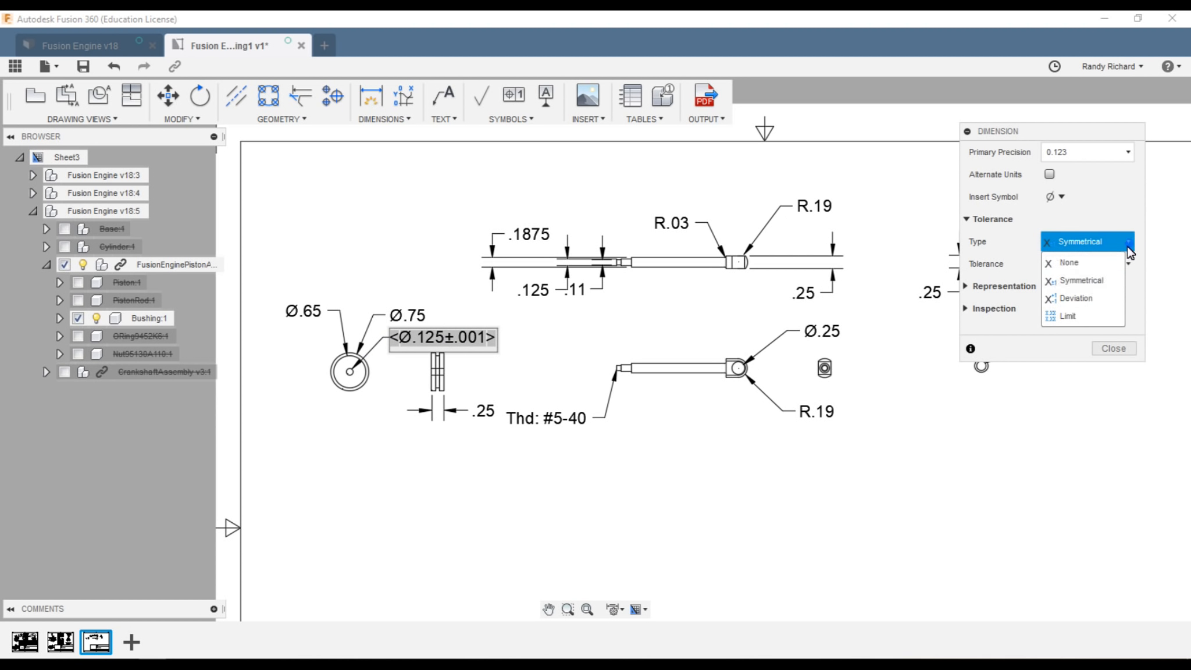
{"action": "left_click", "coordinate": [1076, 315]}
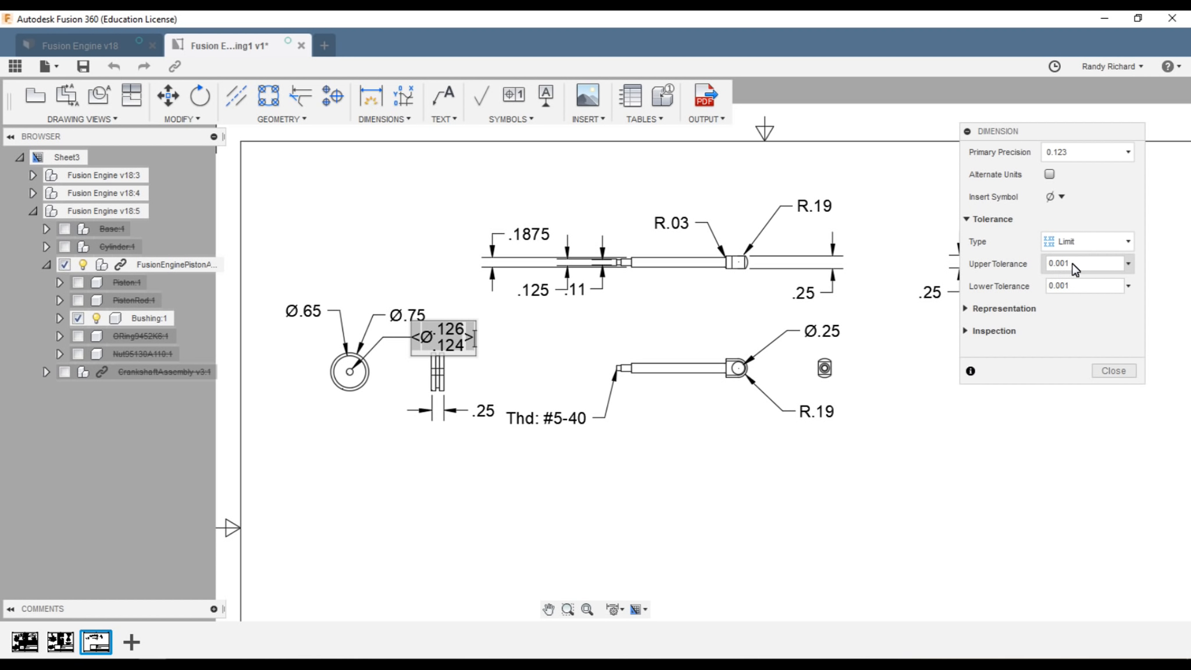
{"action": "left_click", "coordinate": [1080, 284]}
{"action": "type", "text": "0"}
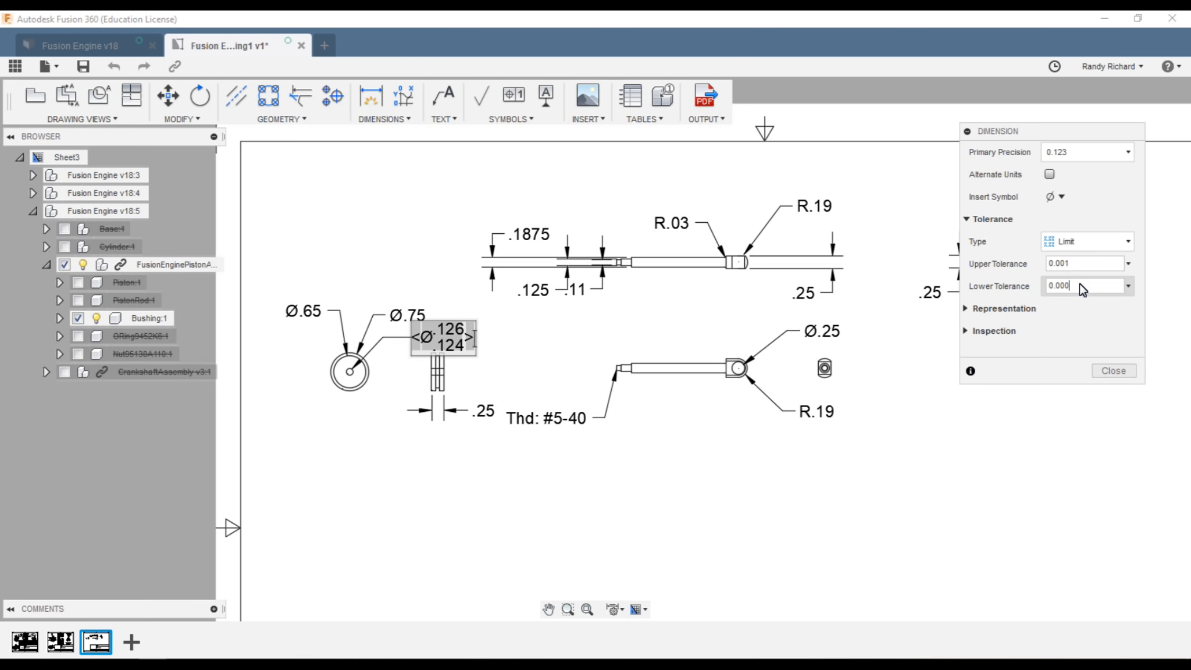
{"action": "left_click", "coordinate": [1114, 370]}
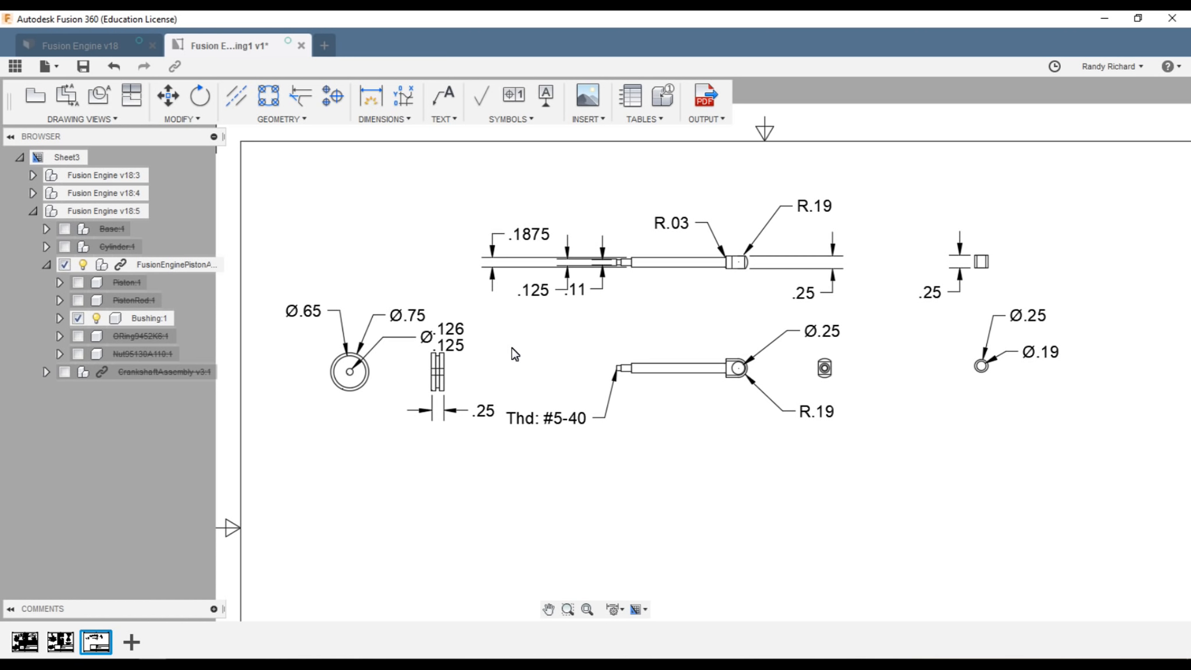
{"action": "scroll", "coordinate": [493, 372], "scroll_direction": "down", "scroll_amount": 2}
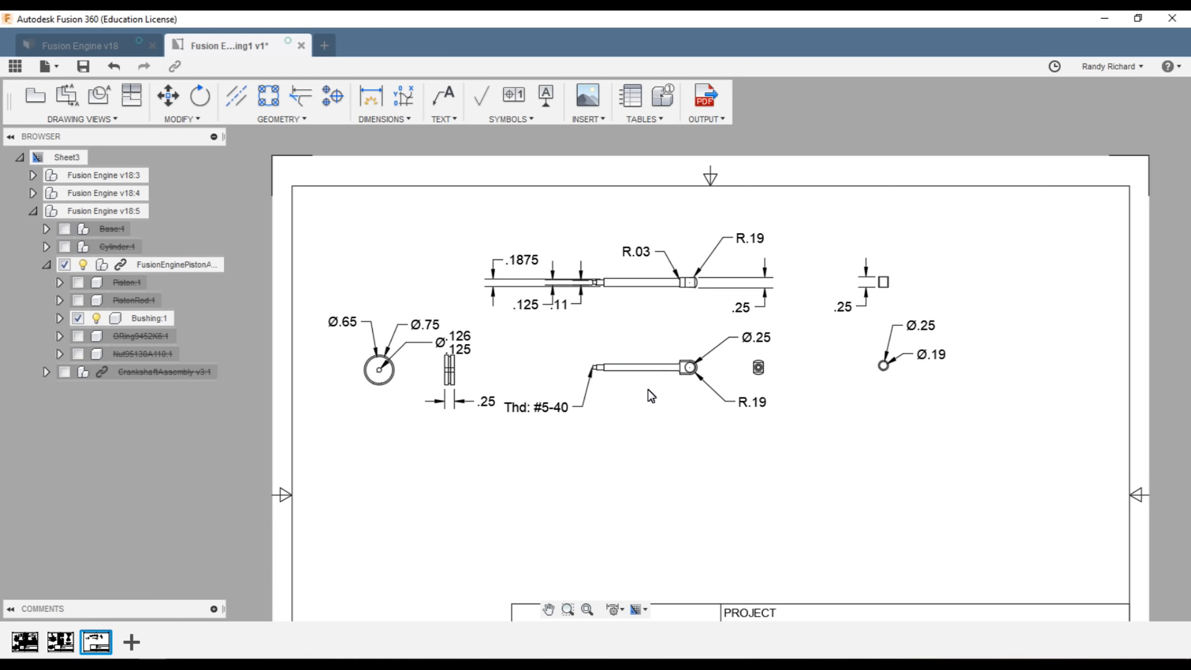
{"action": "scroll", "coordinate": [814, 414], "scroll_direction": "up", "scroll_amount": 1}
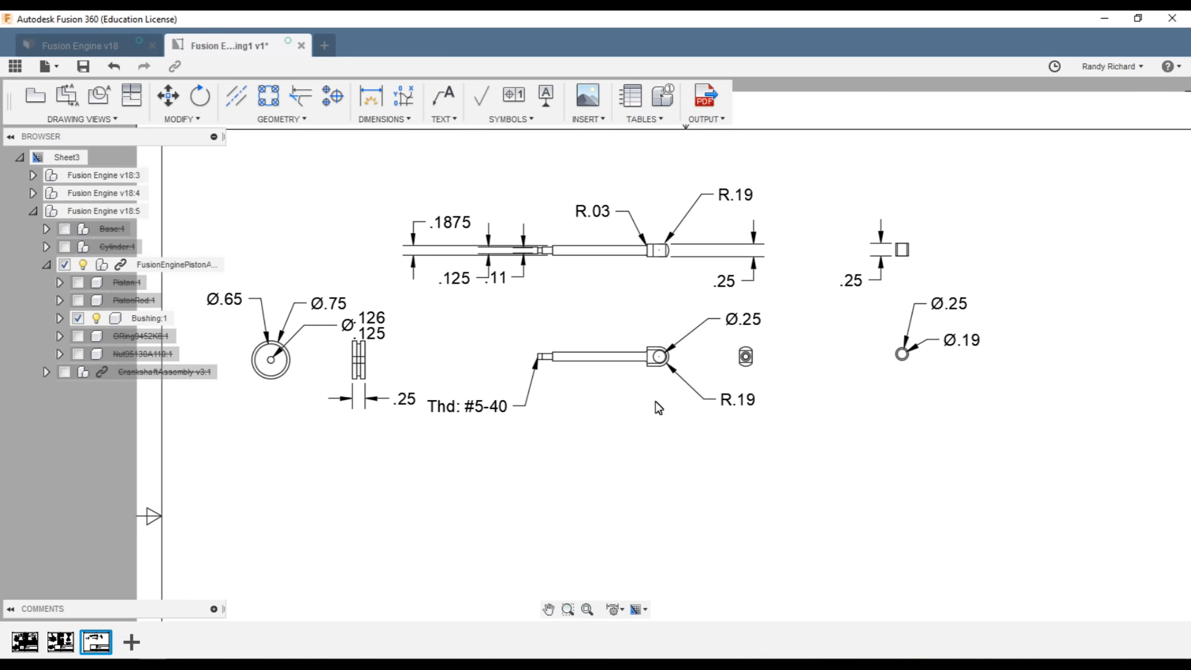
{"action": "left_click", "coordinate": [384, 119]}
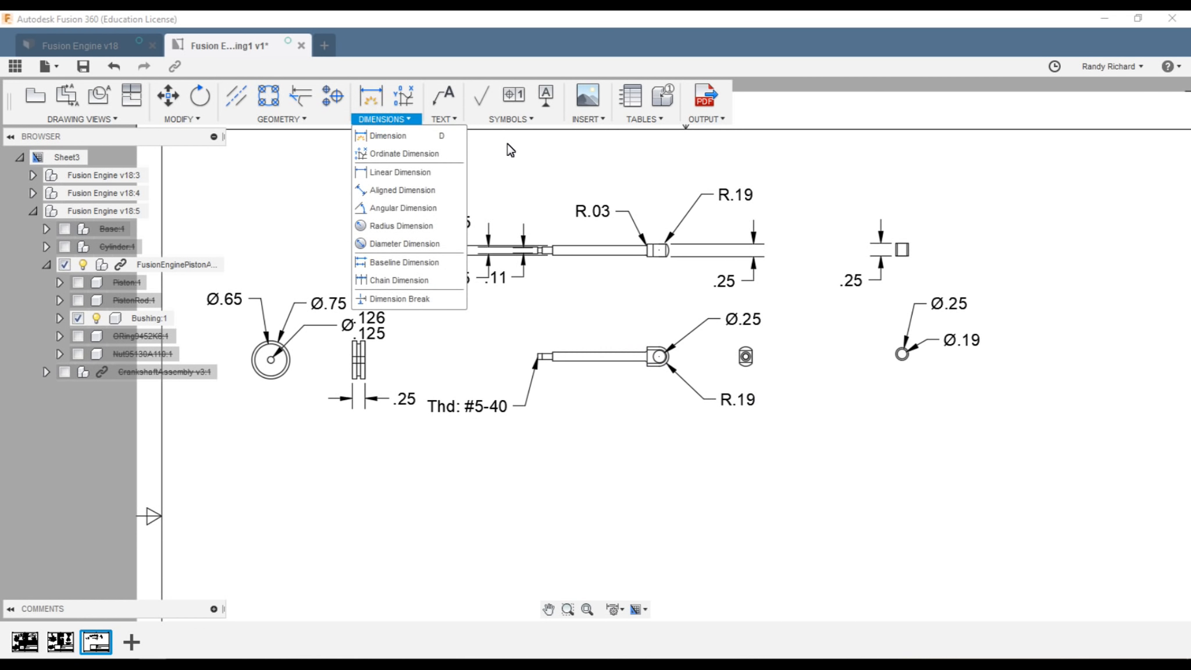
{"action": "left_click", "coordinate": [564, 146]}
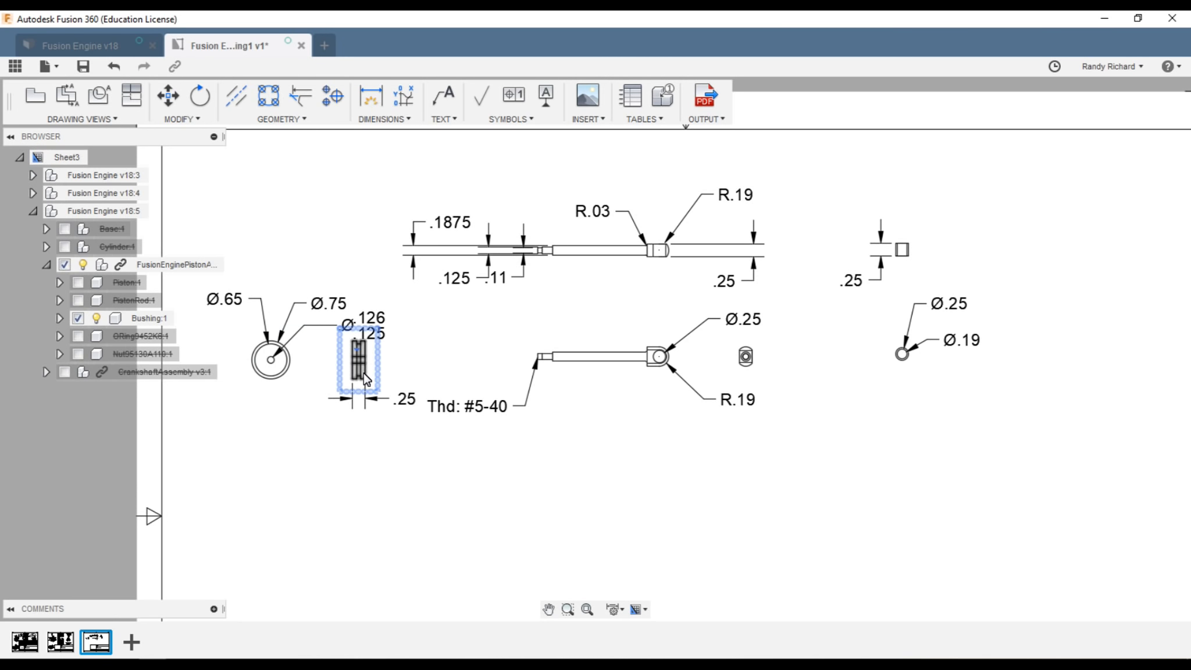
{"action": "scroll", "coordinate": [365, 378], "scroll_direction": "up", "scroll_amount": 2}
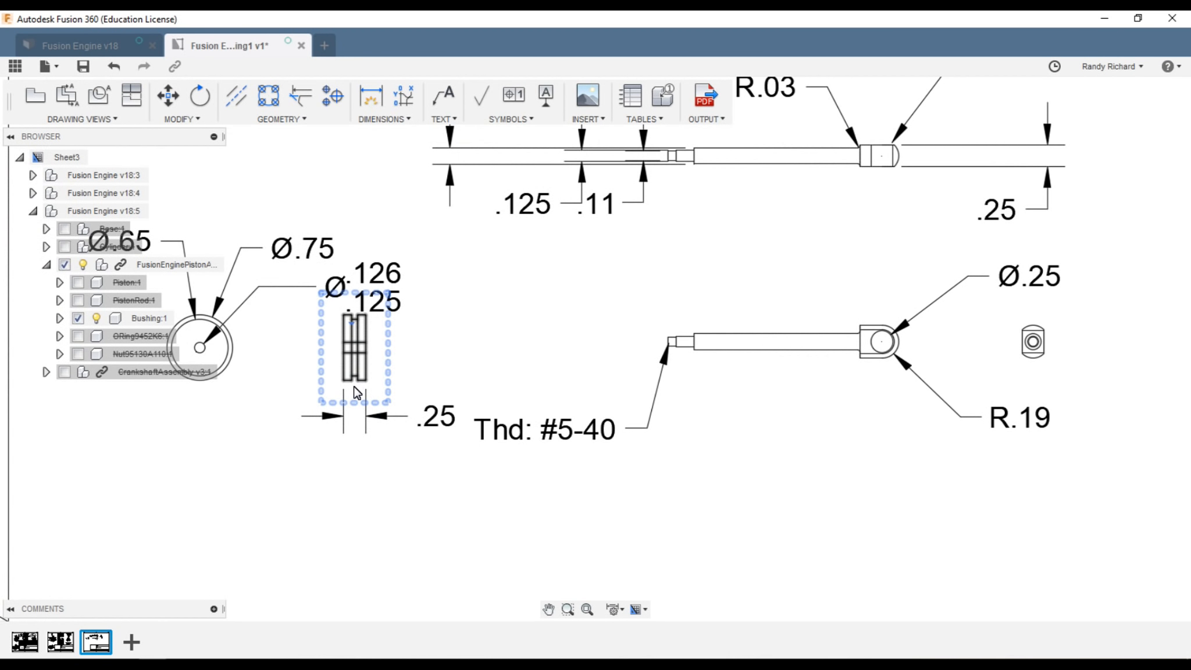
{"action": "scroll", "coordinate": [221, 349], "scroll_direction": "down", "scroll_amount": 2}
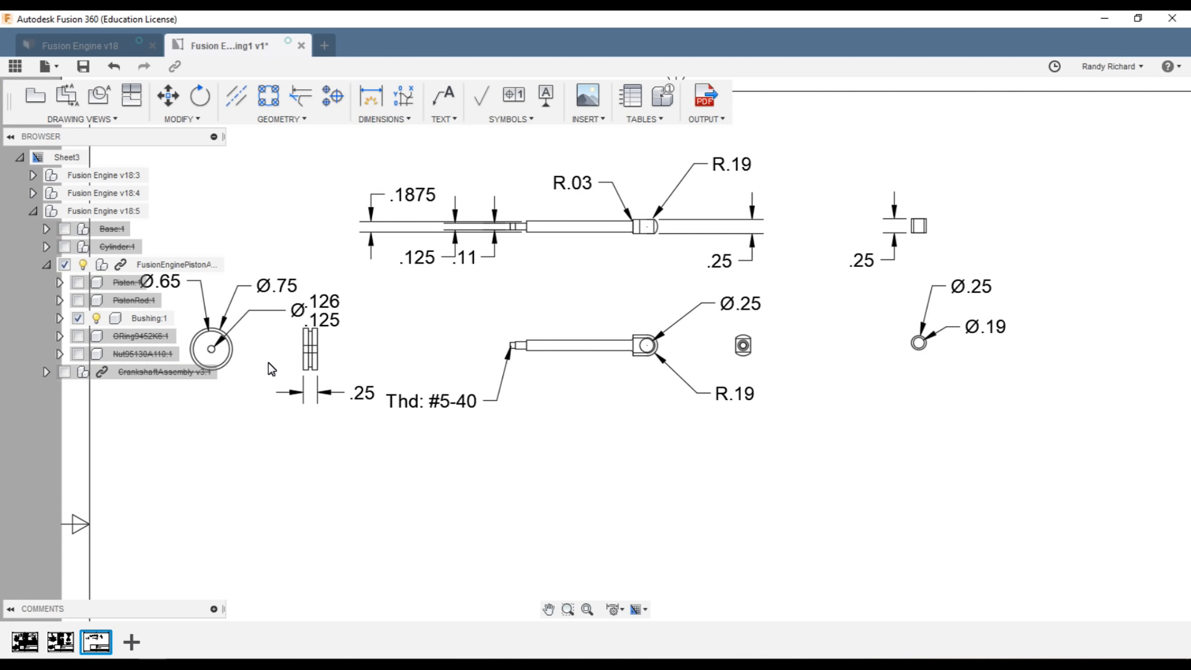
{"action": "scroll", "coordinate": [268, 362], "scroll_direction": "up", "scroll_amount": 1}
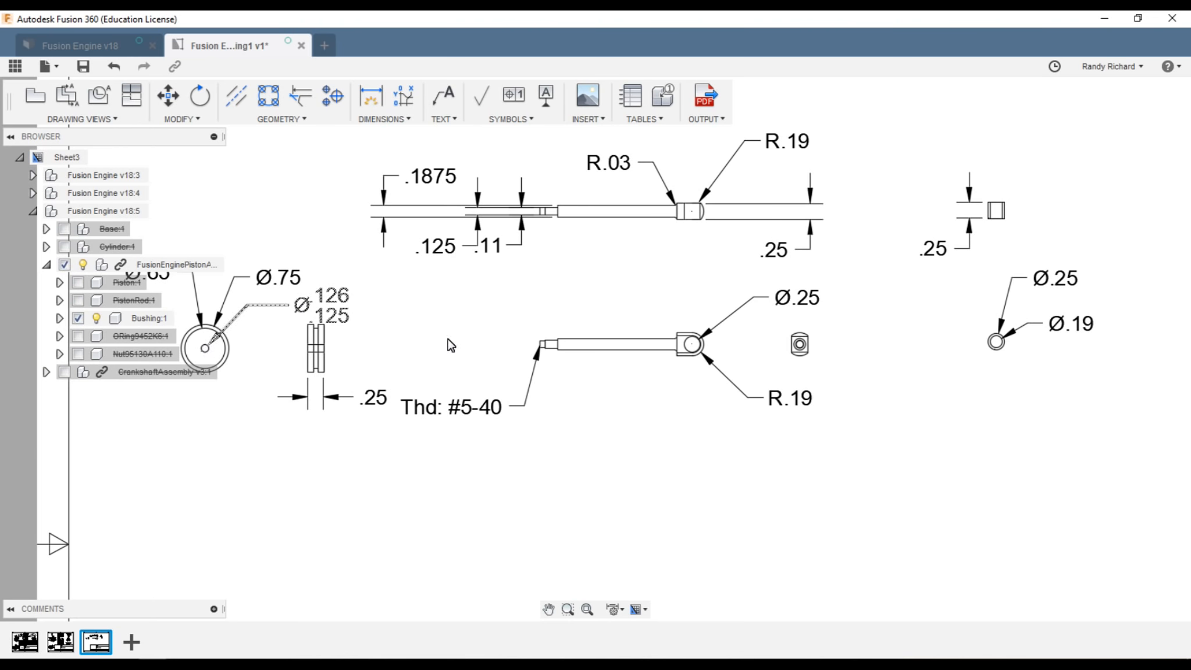
{"action": "scroll", "coordinate": [469, 337], "scroll_direction": "down", "scroll_amount": 1}
{"action": "scroll", "coordinate": [505, 299], "scroll_direction": "up", "scroll_amount": 1}
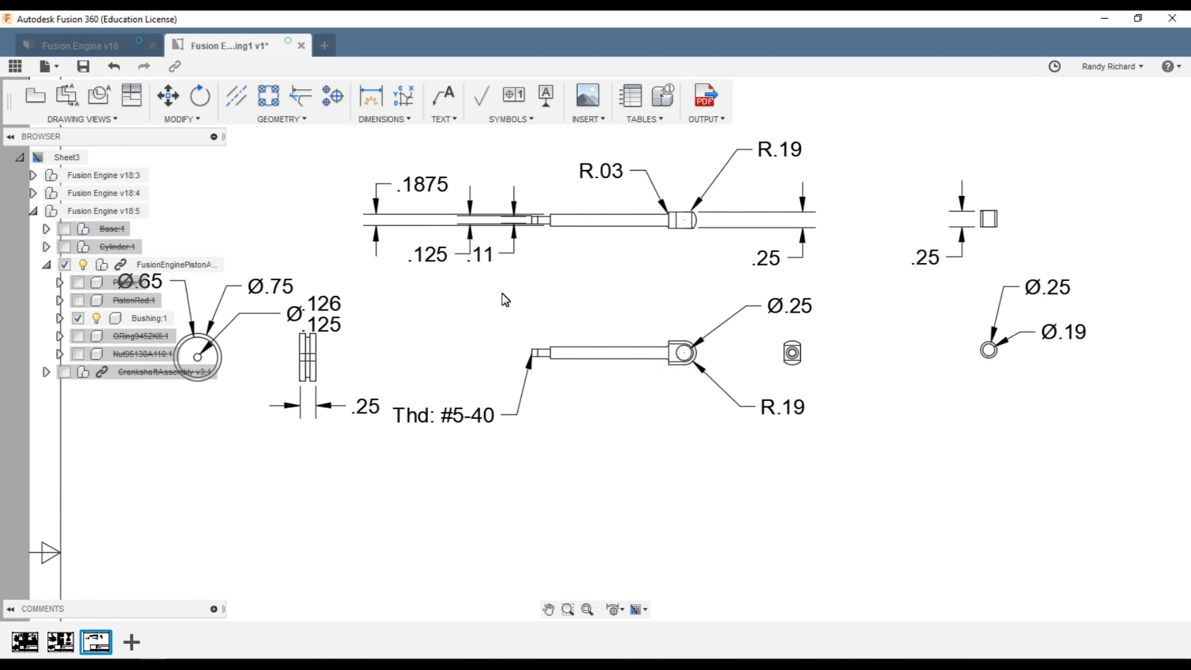
{"action": "left_click", "coordinate": [409, 118]}
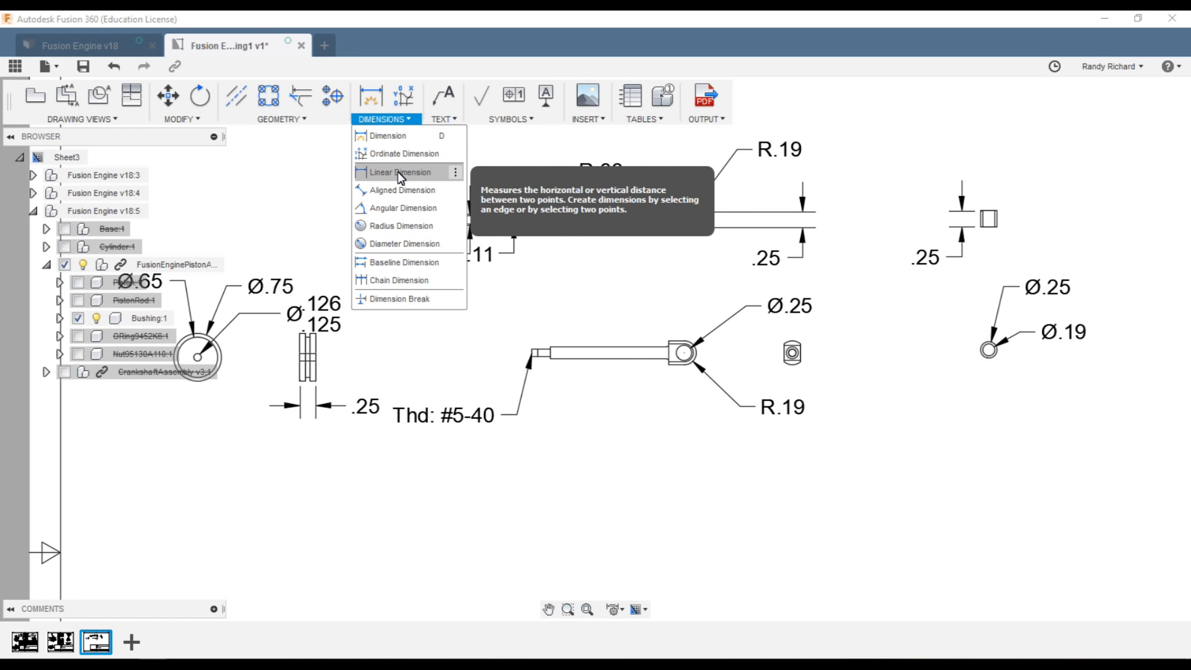
{"action": "left_click", "coordinate": [385, 266]}
{"action": "scroll", "coordinate": [677, 307], "scroll_direction": "up", "scroll_amount": 2}
{"action": "scroll", "coordinate": [631, 288], "scroll_direction": "up", "scroll_amount": 3}
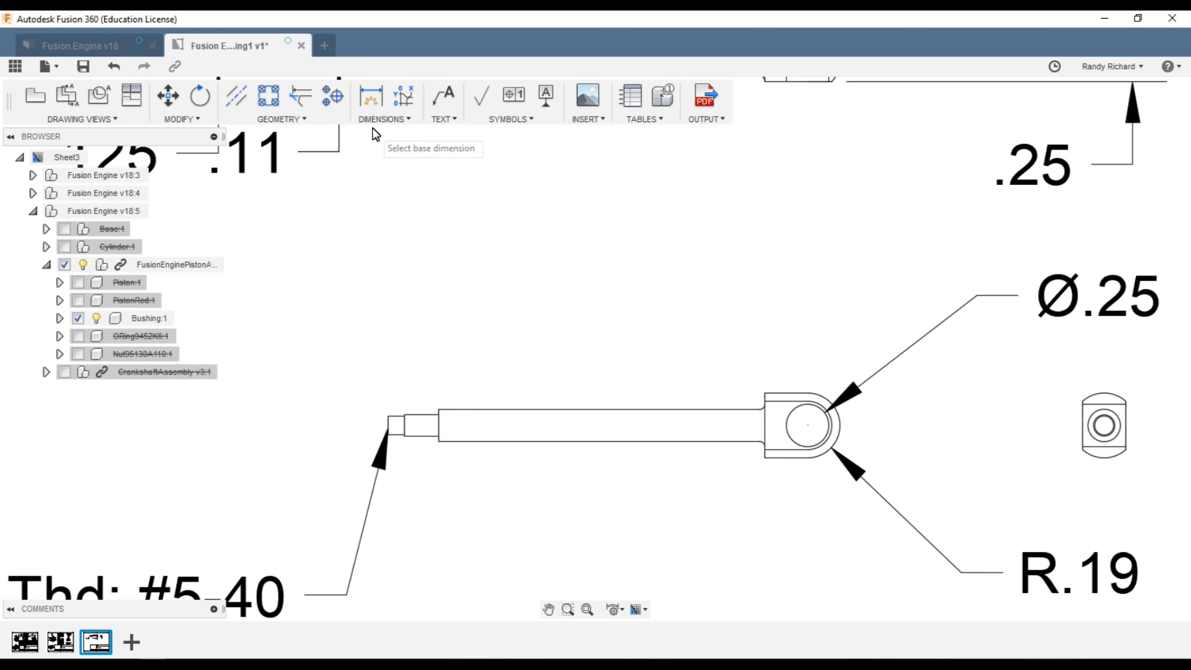
{"action": "left_click", "coordinate": [397, 118]}
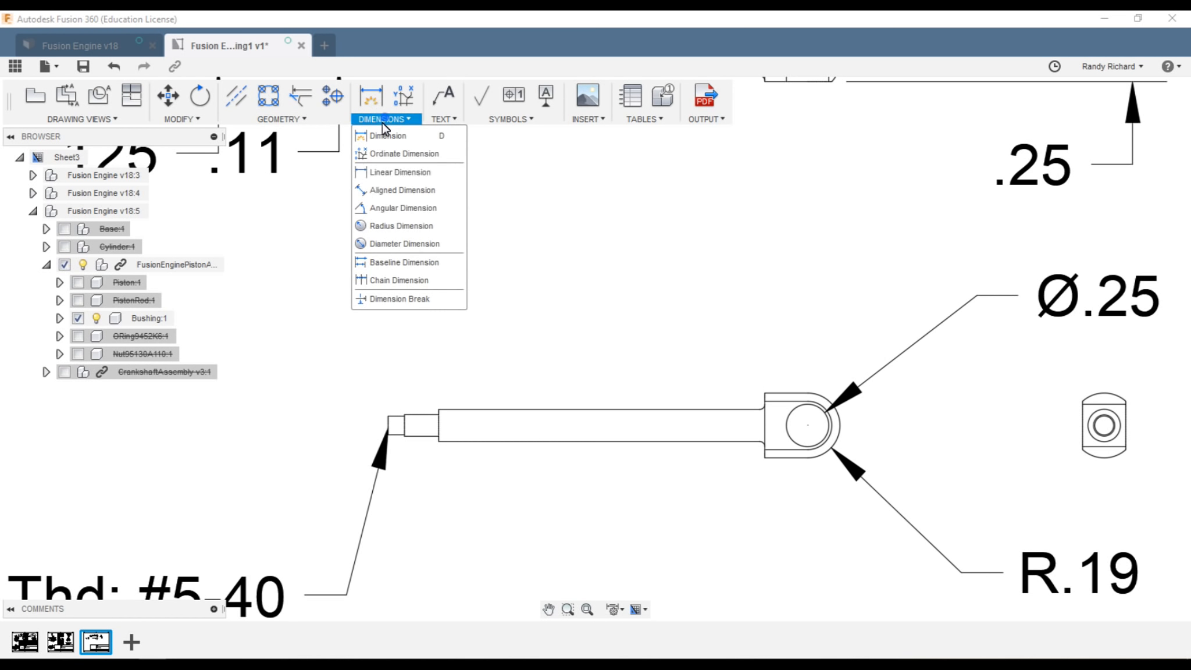
{"action": "left_click", "coordinate": [398, 261]}
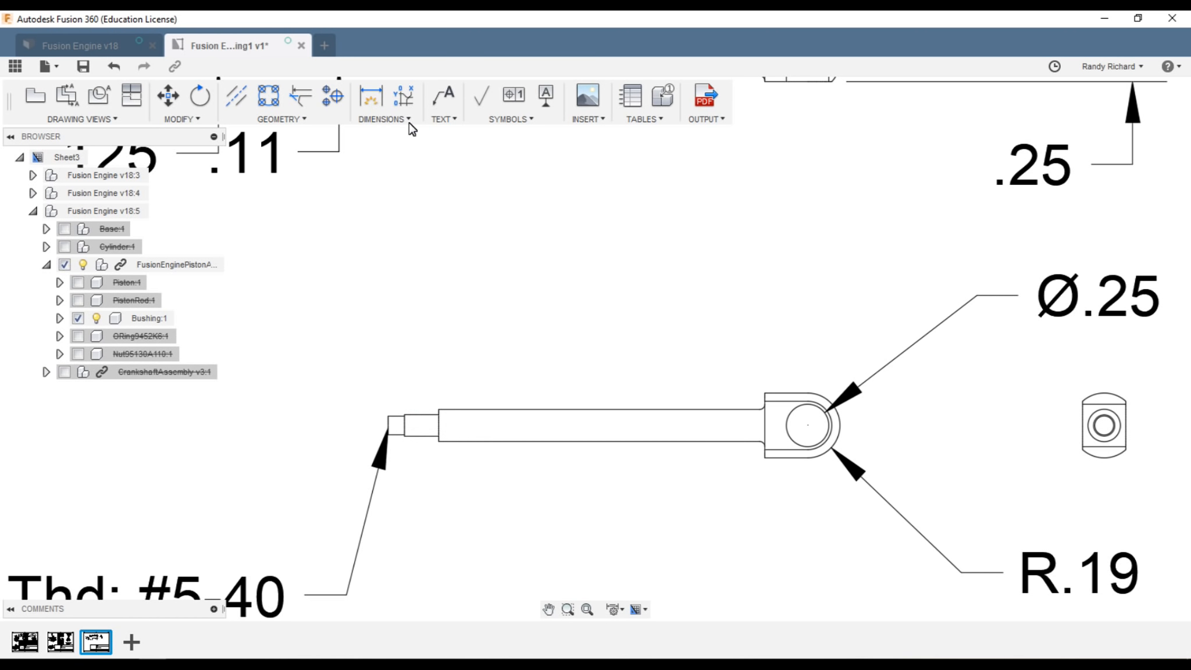
- Add a linear dimension for the length of the piston rod's narrow threaded tip, placed above the lower rod view
{"action": "left_click", "coordinate": [389, 119]}
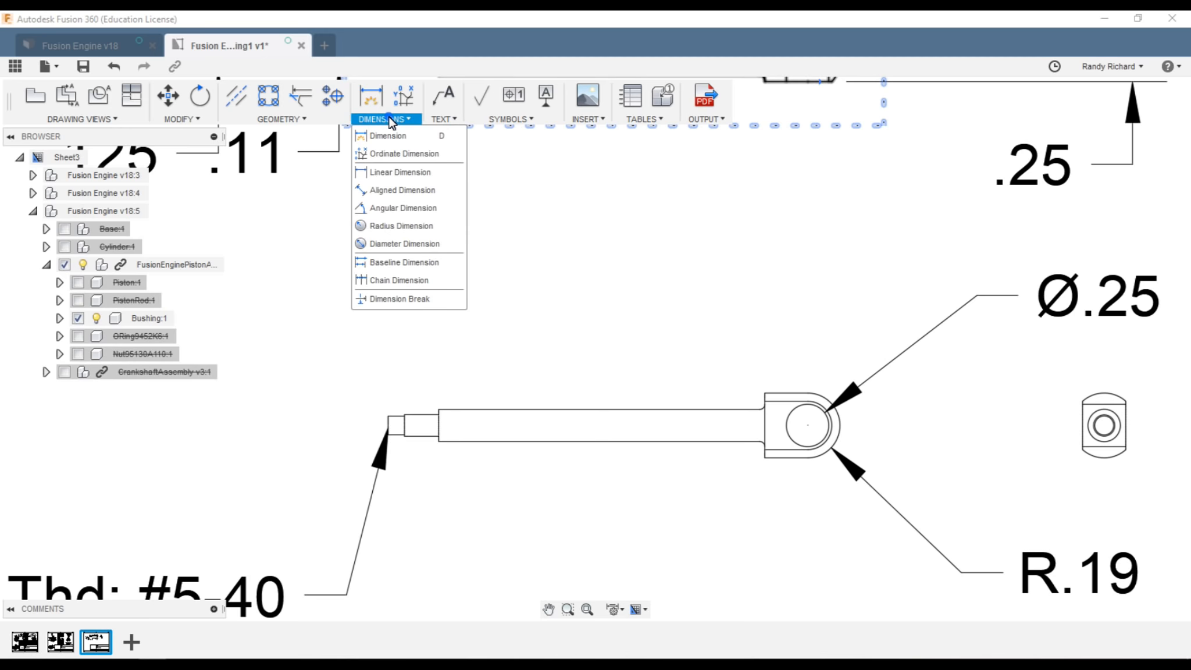
{"action": "left_click", "coordinate": [401, 172]}
{"action": "left_click", "coordinate": [388, 417]}
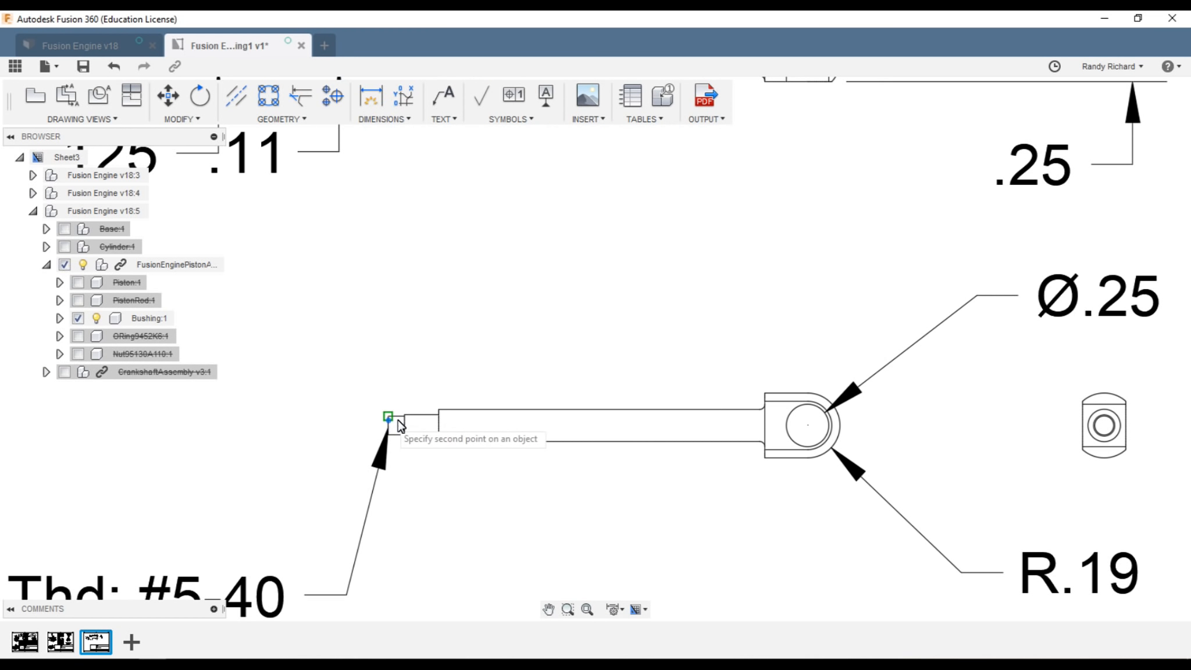
{"action": "left_click", "coordinate": [405, 418]}
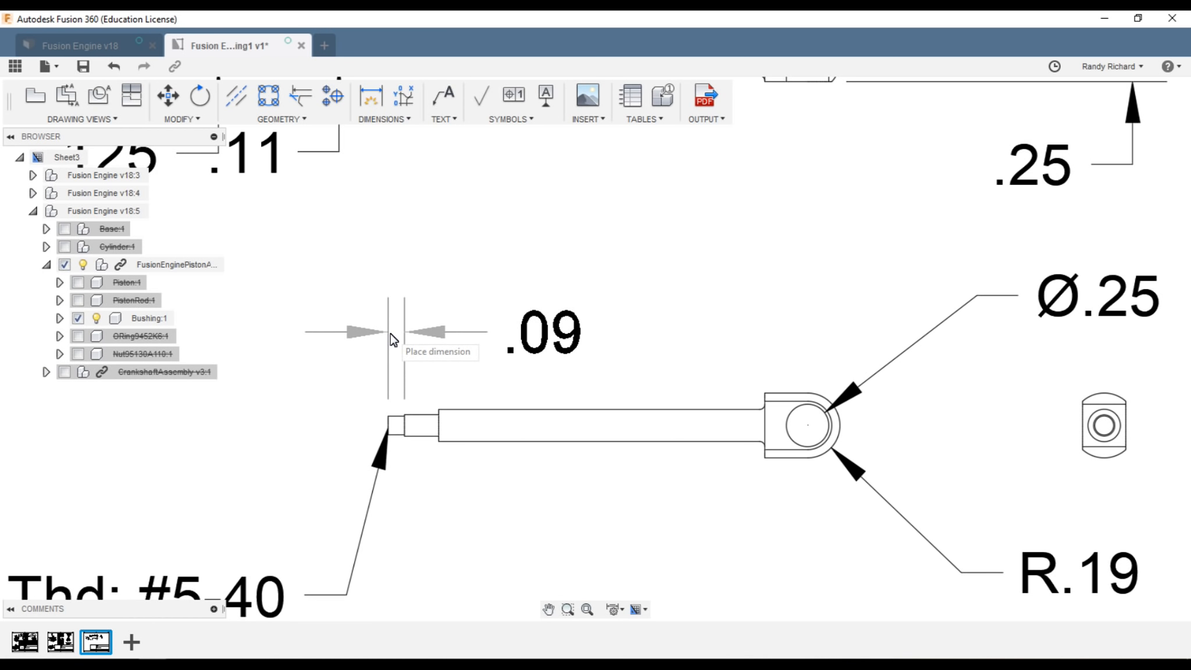
{"action": "left_click", "coordinate": [390, 334]}
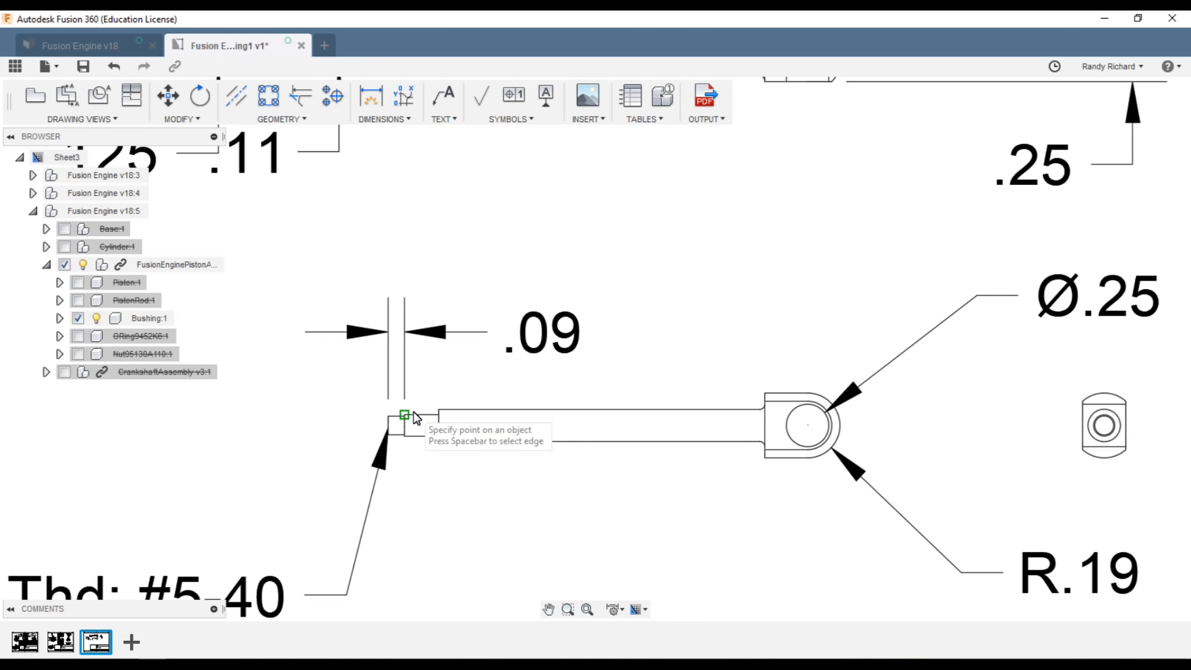
{"action": "key", "text": "Escape"}
- Move the text of the rod tip's linear dimension to the other side of its extension lines, left of the arrows
{"action": "left_click", "coordinate": [562, 338]}
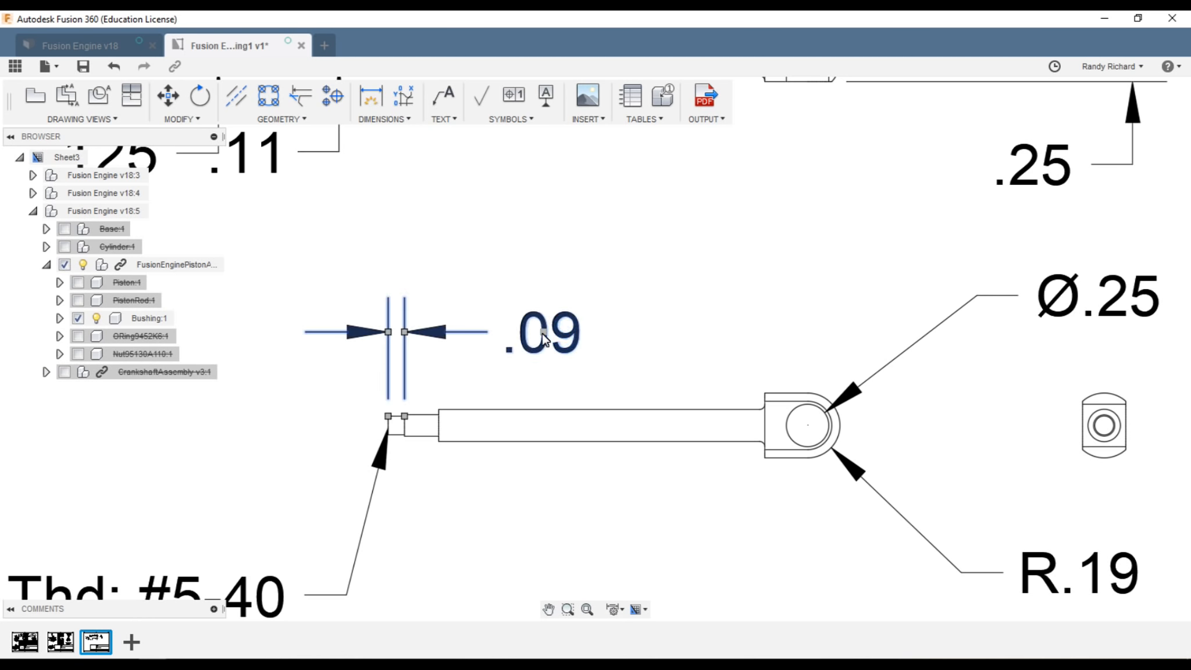
{"action": "left_click", "coordinate": [543, 332]}
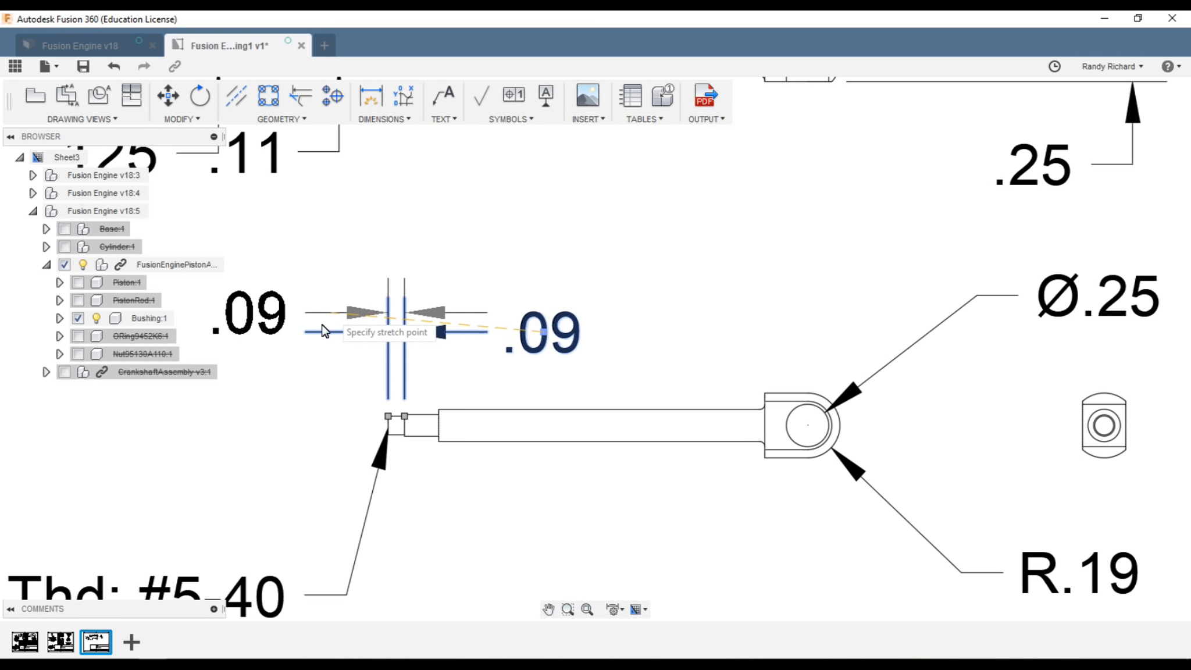
{"action": "left_click", "coordinate": [313, 344]}
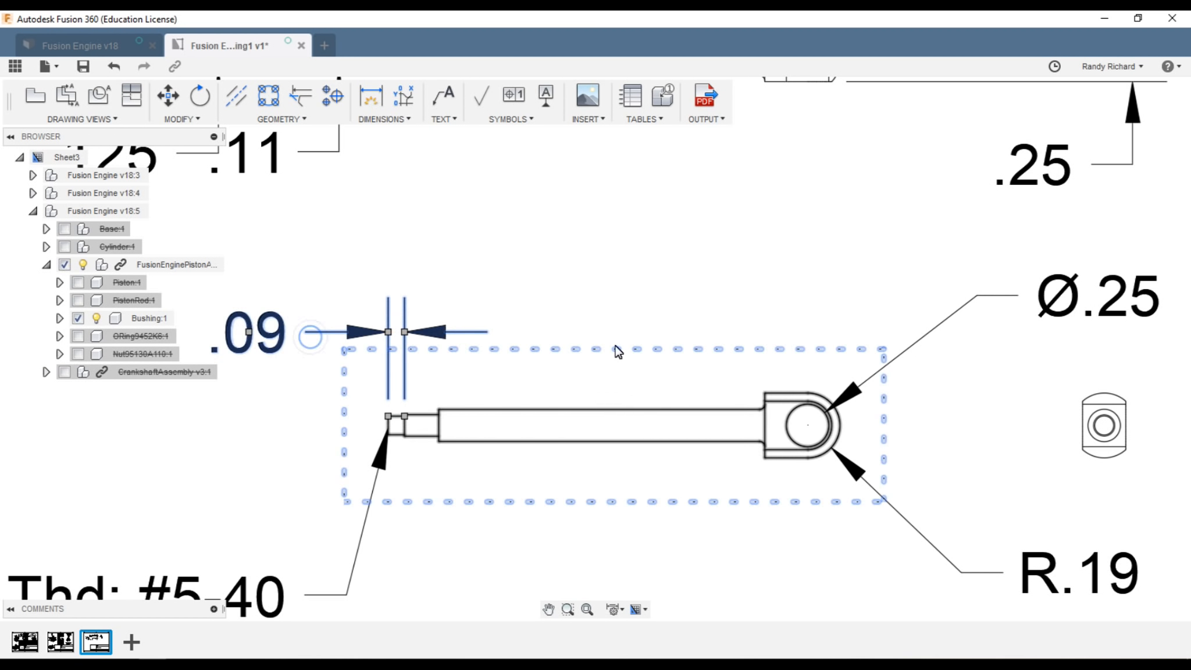
{"action": "left_click", "coordinate": [568, 282]}
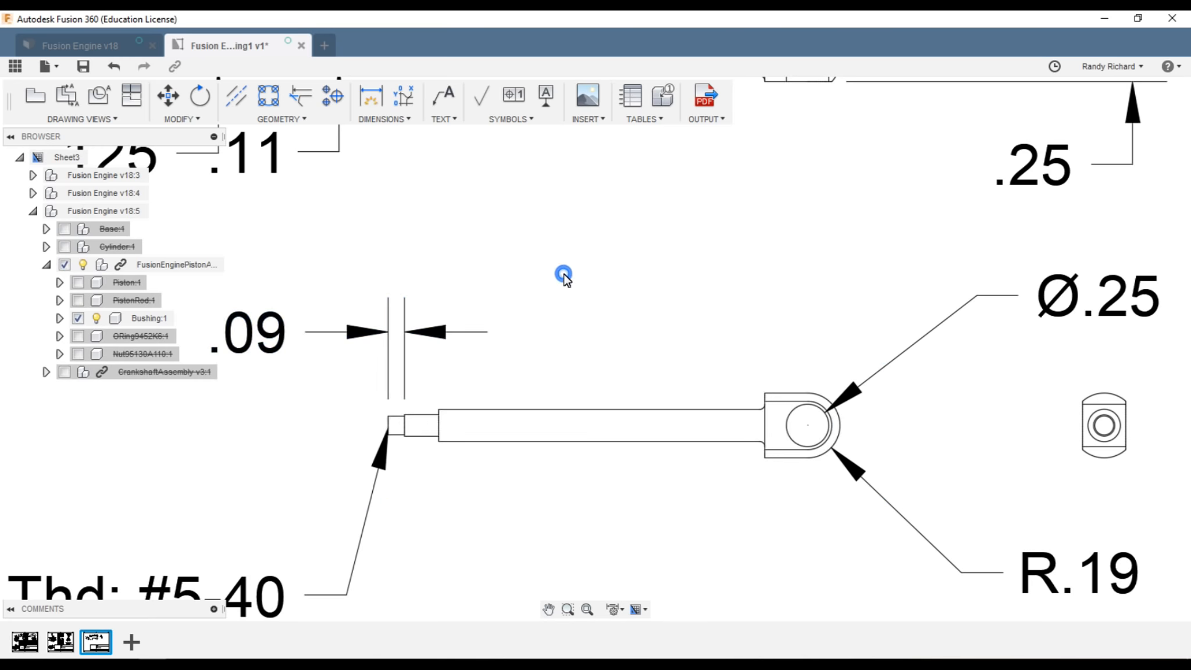
- Add baseline dimensions from the piston rod's tip to the first shoulder, second shoulder, start of the head and centre of the pin hole
{"action": "left_click", "coordinate": [372, 119]}
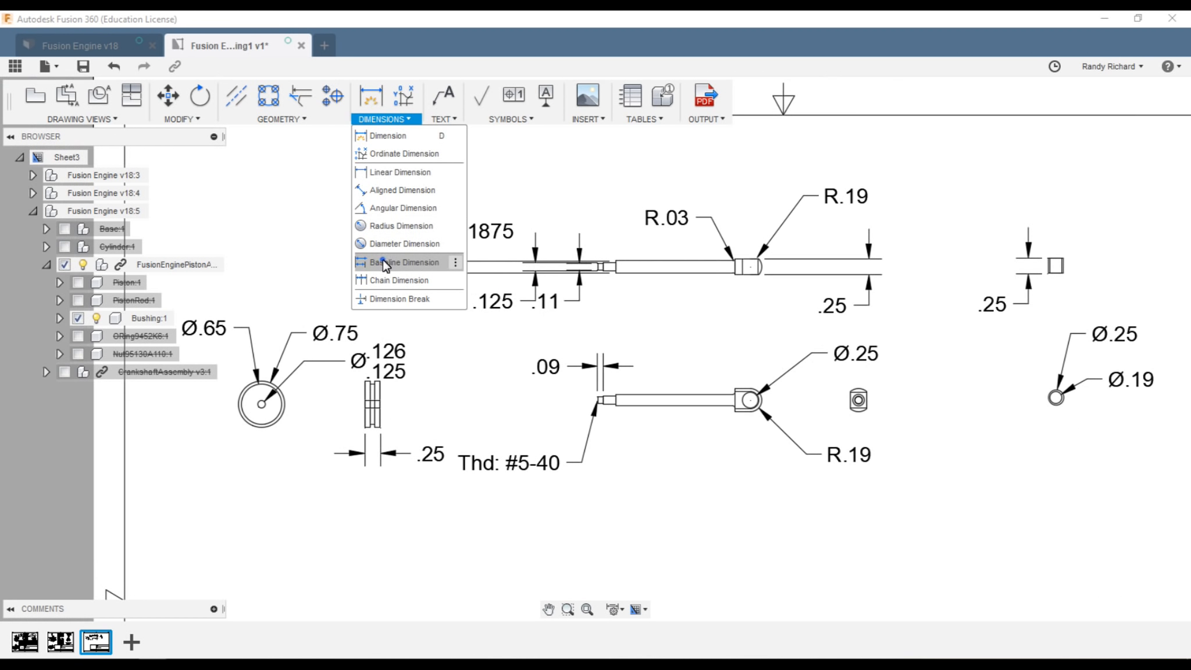
{"action": "left_click", "coordinate": [383, 262]}
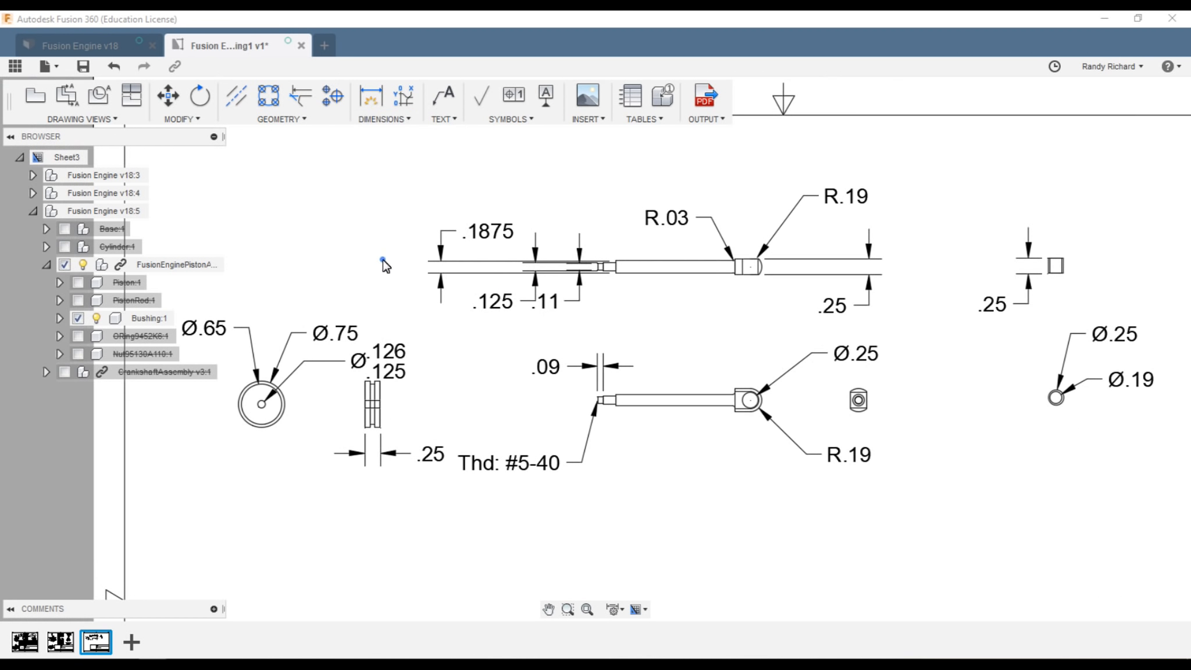
{"action": "scroll", "coordinate": [606, 350], "scroll_direction": "up", "scroll_amount": 2}
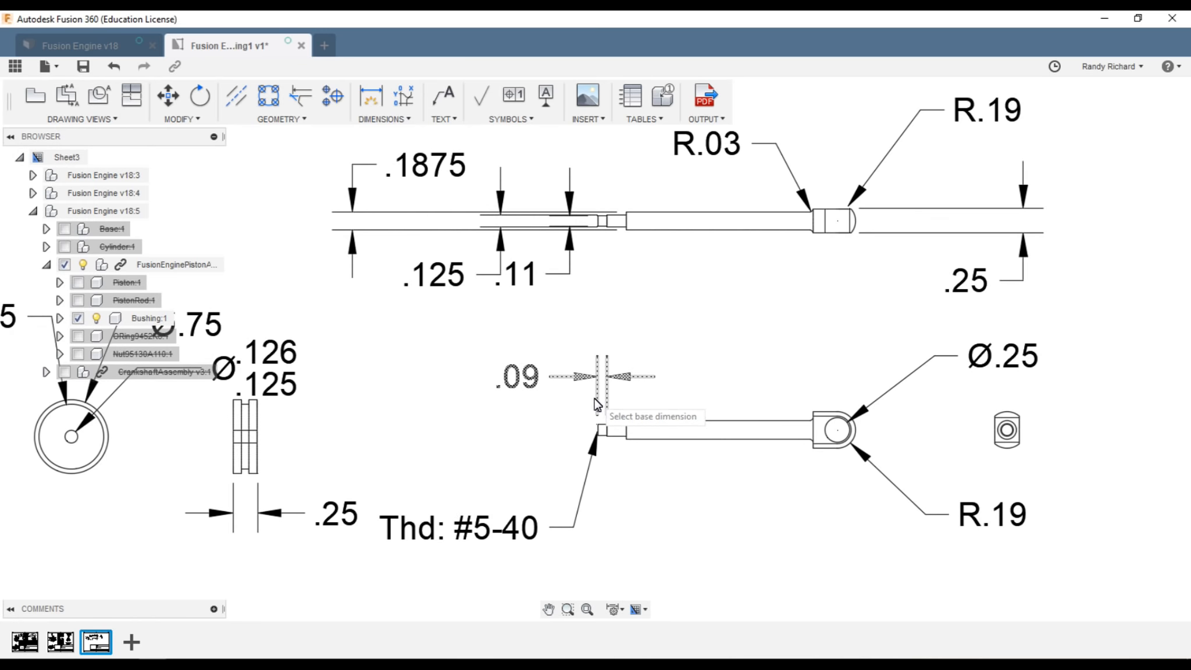
{"action": "left_click", "coordinate": [600, 375]}
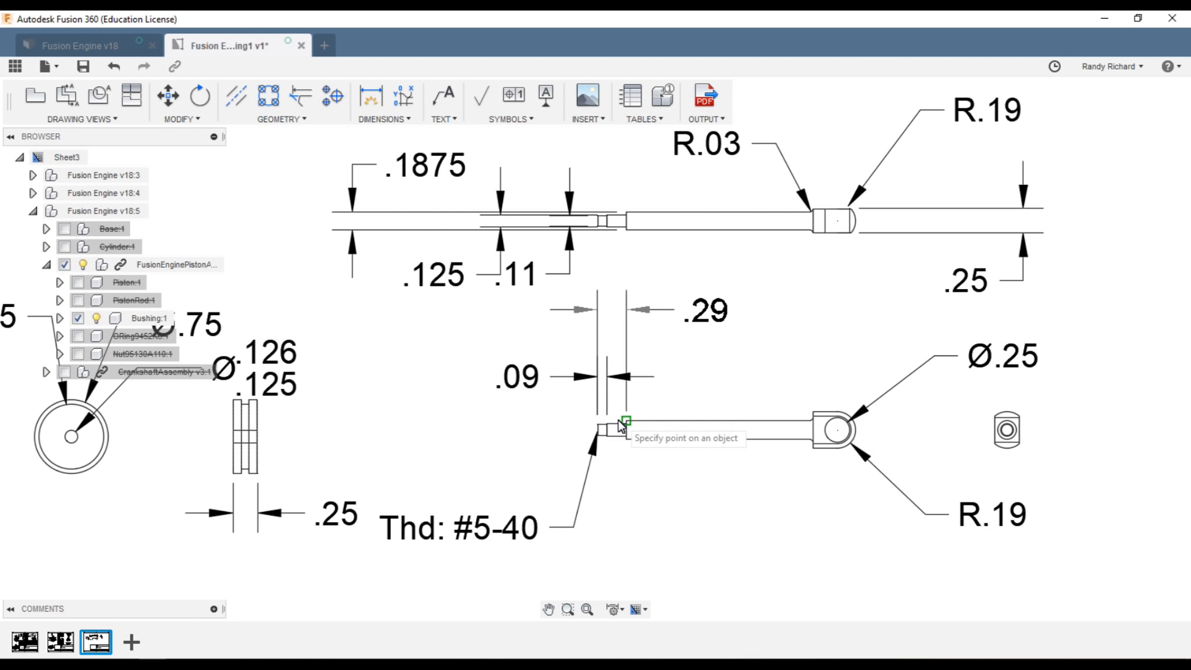
{"action": "left_click", "coordinate": [607, 426]}
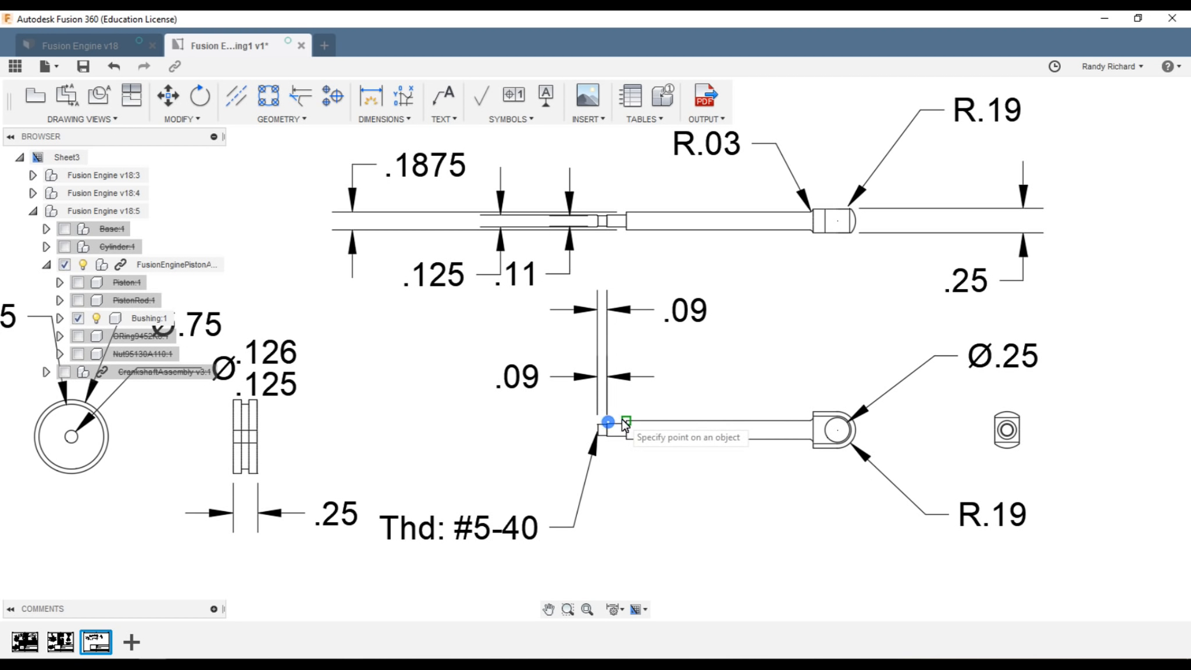
{"action": "left_click", "coordinate": [626, 421]}
{"action": "left_click", "coordinate": [812, 413]}
{"action": "left_click", "coordinate": [838, 436]}
- Move the baseline dimensions to the rod's first and second shoulders down, closer to the lower rod view
{"action": "scroll", "coordinate": [754, 487], "scroll_direction": "down", "scroll_amount": 3}
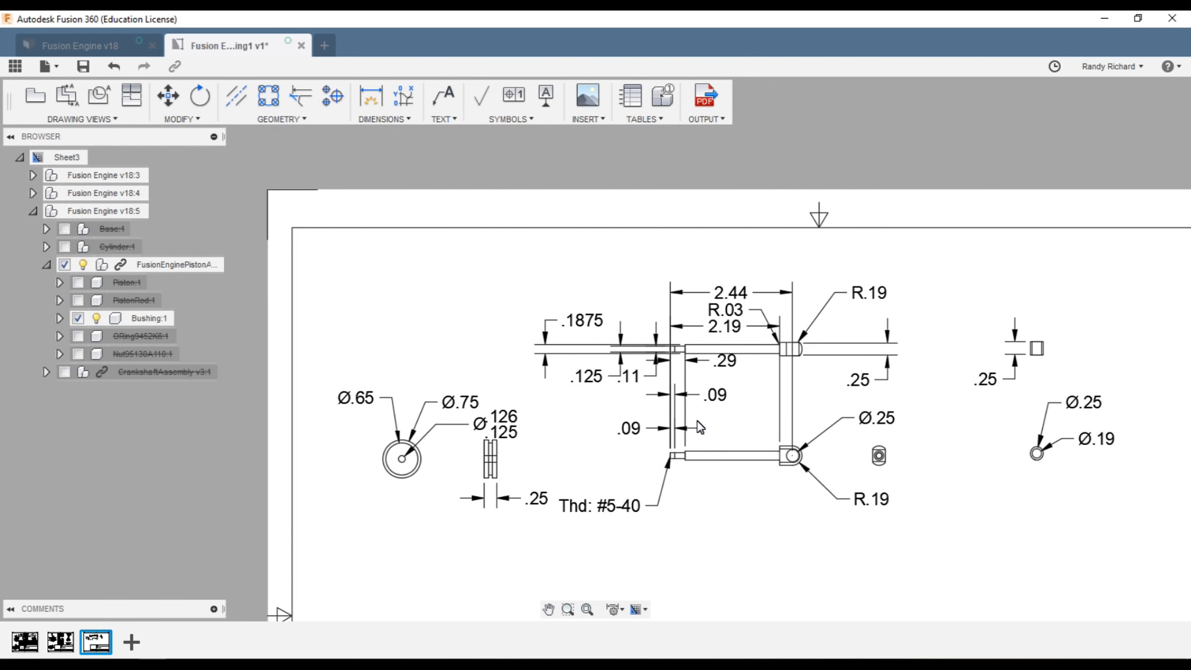
{"action": "left_click", "coordinate": [722, 398]}
{"action": "left_click_drag", "start_coordinate": [716, 399], "coordinate": [713, 421]}
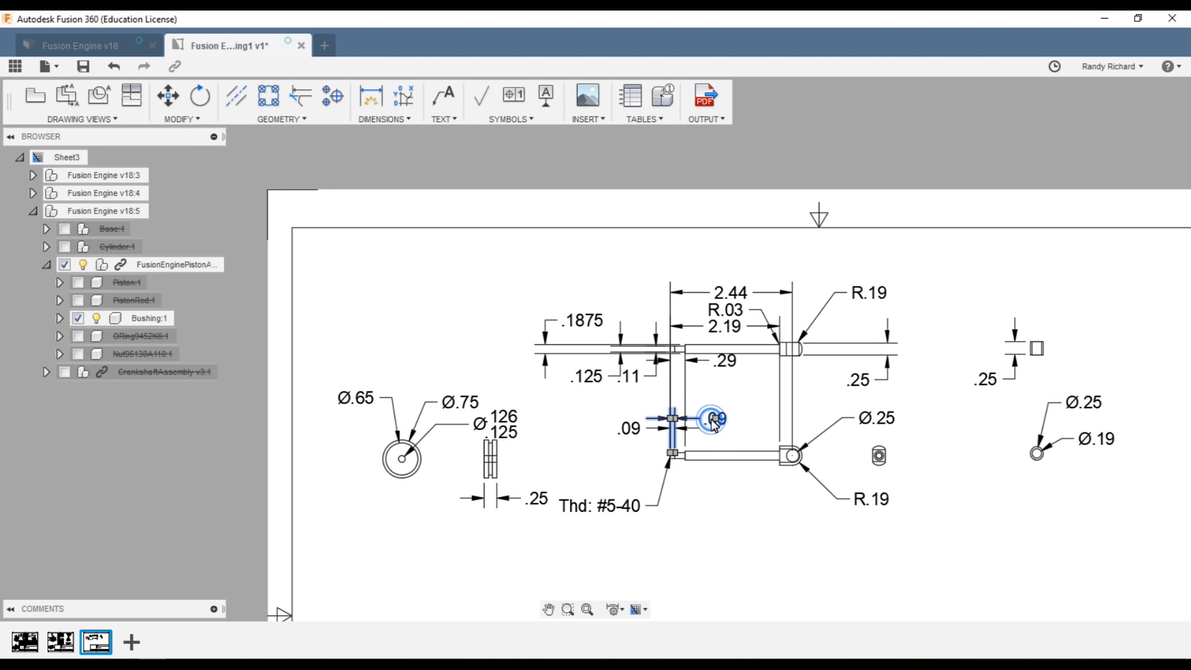
{"action": "left_click", "coordinate": [722, 372]}
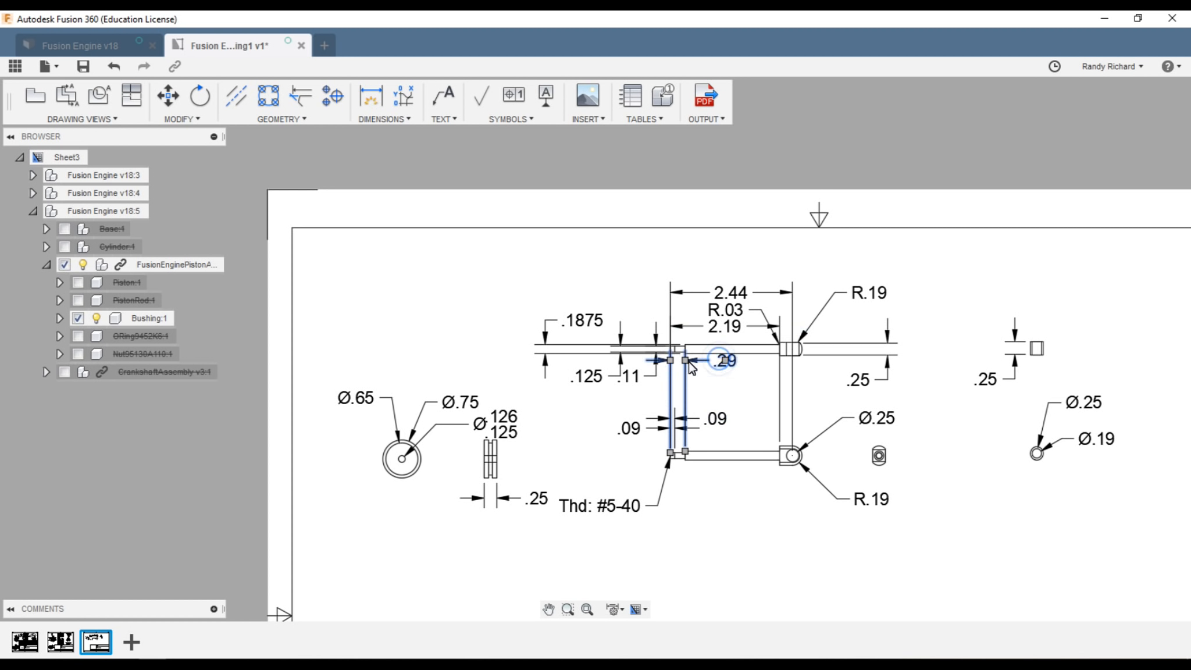
{"action": "left_click", "coordinate": [725, 361]}
{"action": "left_click_drag", "start_coordinate": [725, 360], "coordinate": [727, 404]}
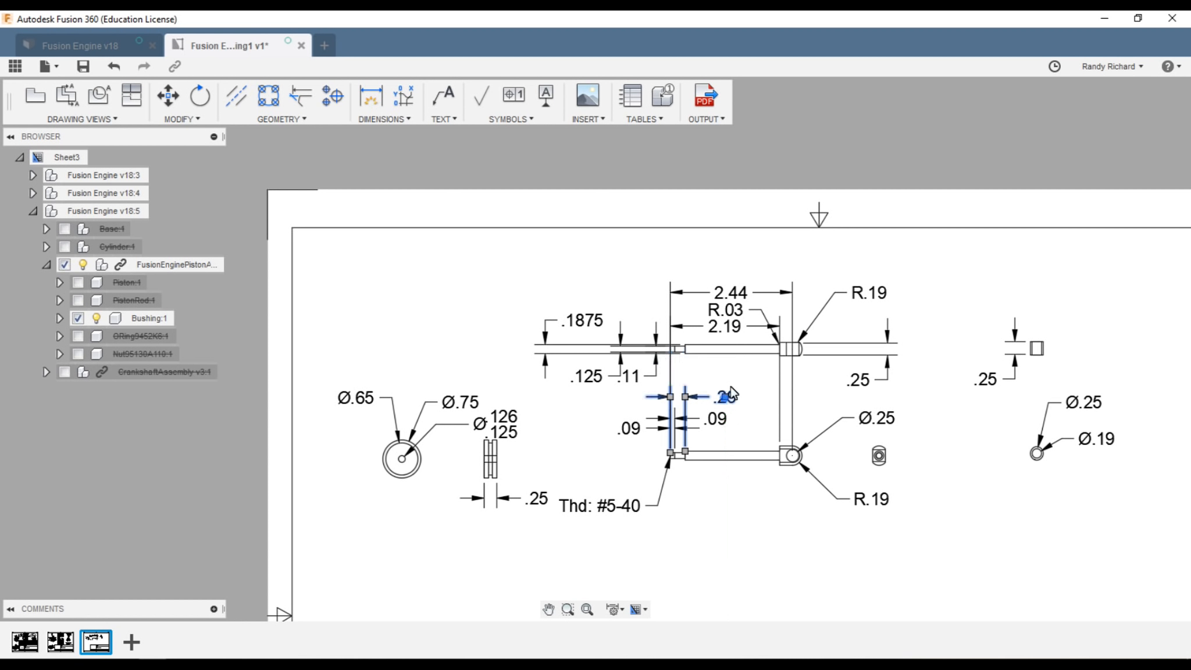
- Move the baseline dimensions to the rod's head and pin hole centre down into the space between the two rod views
{"action": "left_click", "coordinate": [722, 325]}
{"action": "left_click", "coordinate": [725, 326]}
{"action": "left_click_drag", "start_coordinate": [725, 329], "coordinate": [728, 375]}
{"action": "left_click", "coordinate": [737, 291]}
{"action": "left_click_drag", "start_coordinate": [734, 298], "coordinate": [734, 361]}
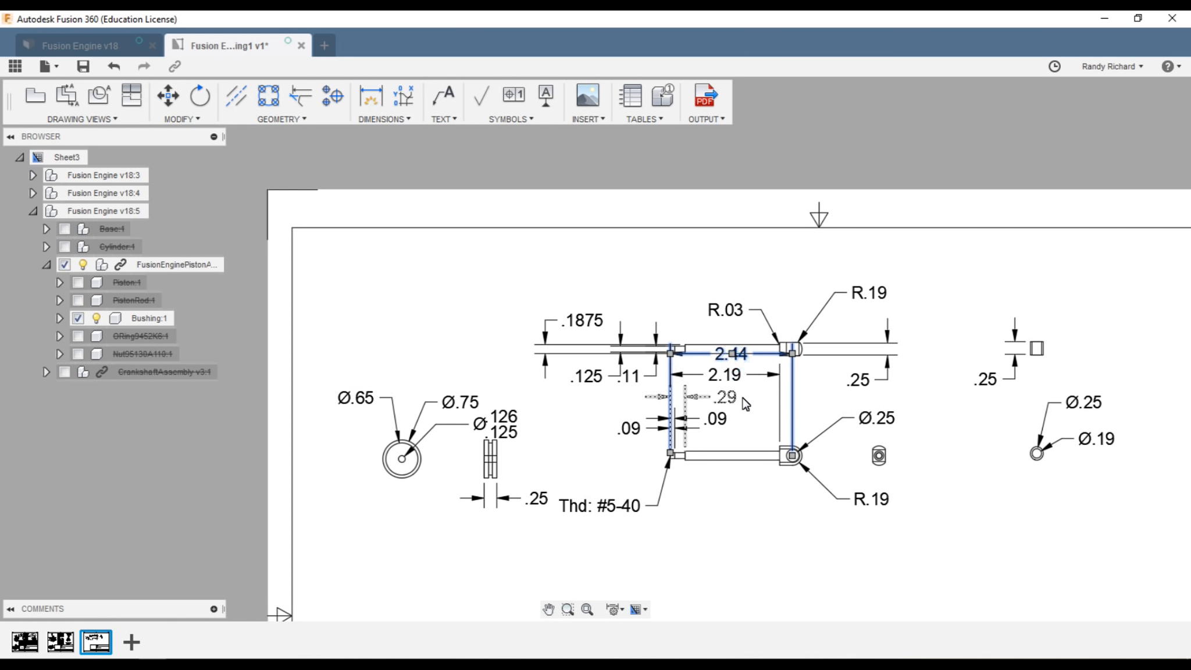
- Delete the duplicate tip length dimension on the lower rod view, keeping the one in the baseline set
{"action": "left_click", "coordinate": [753, 455]}
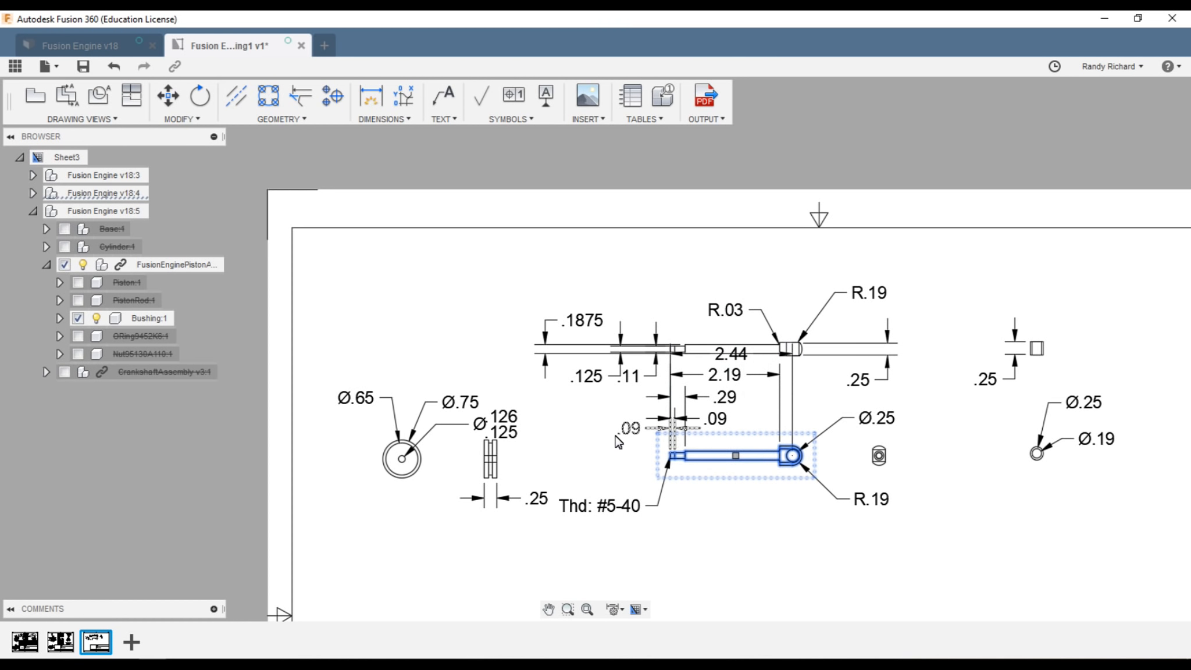
{"action": "left_click", "coordinate": [631, 430]}
{"action": "key", "text": "Delete"}
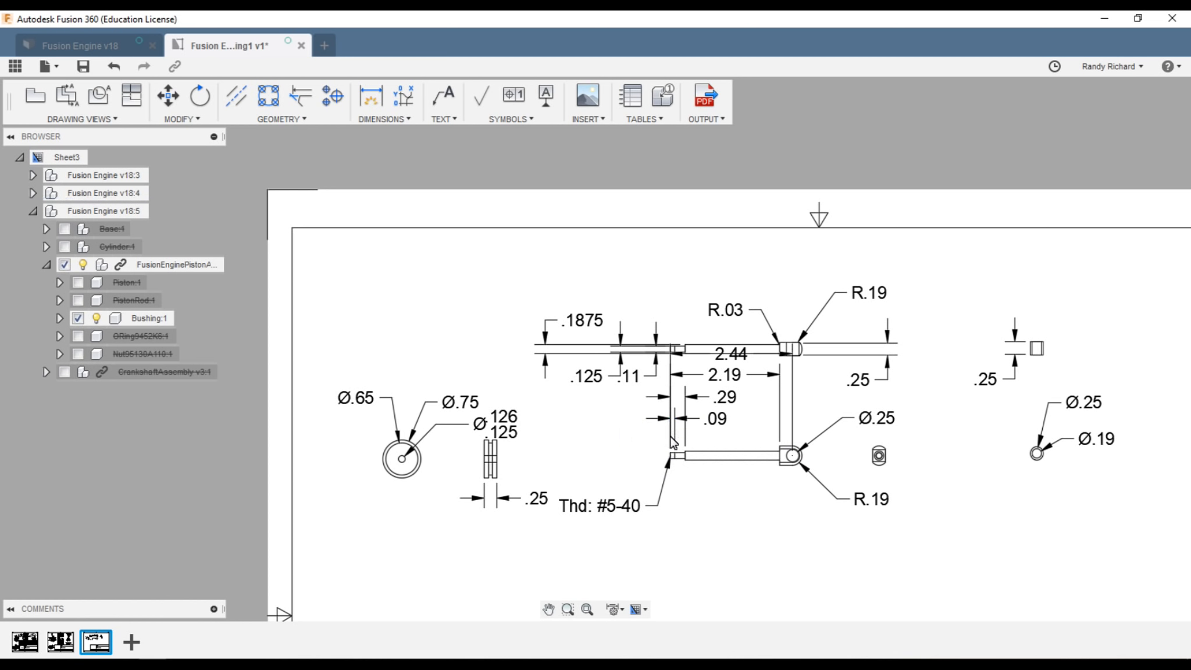
- Lower the tip and second shoulder baseline dimensions further so they sit just above the lower rod view
{"action": "scroll", "coordinate": [780, 464], "scroll_direction": "up", "scroll_amount": 1}
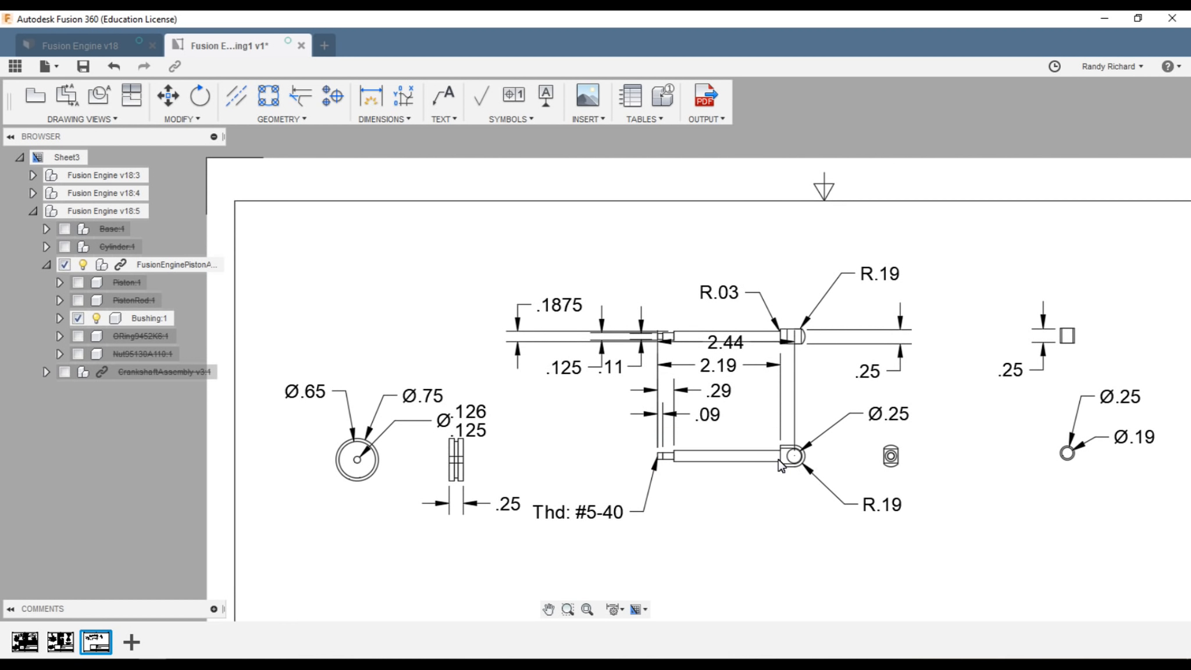
{"action": "scroll", "coordinate": [664, 488], "scroll_direction": "down", "scroll_amount": 2}
{"action": "left_click", "coordinate": [693, 431]}
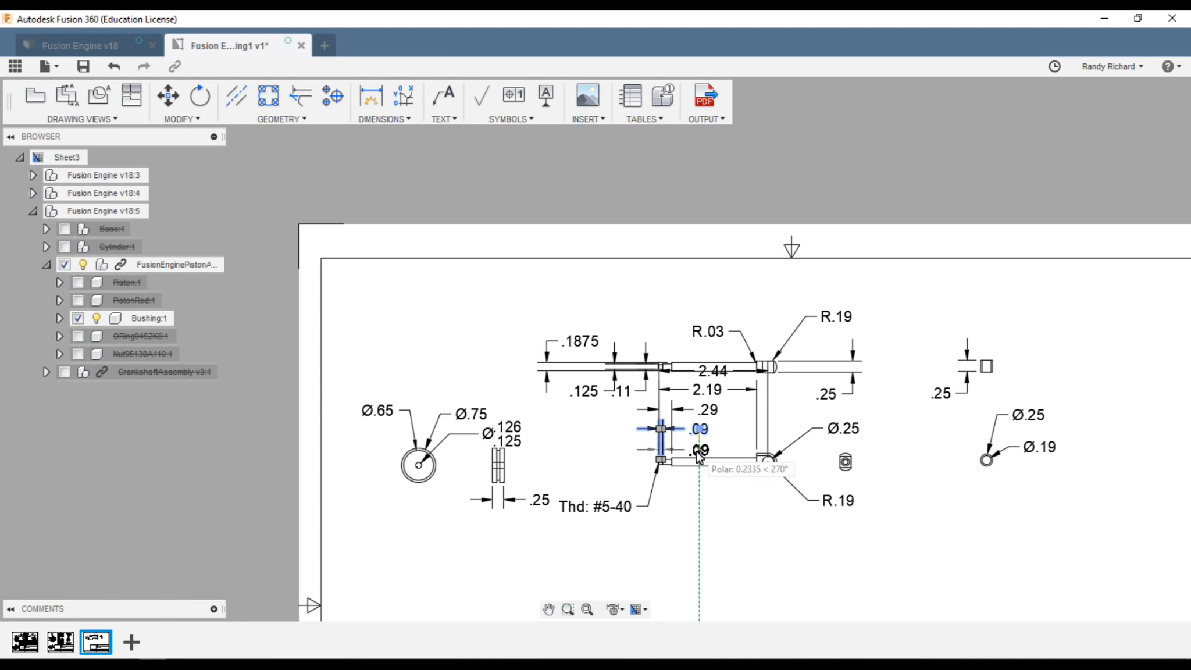
{"action": "left_click", "coordinate": [699, 447]}
{"action": "left_click", "coordinate": [710, 409]}
{"action": "left_click_drag", "start_coordinate": [710, 413], "coordinate": [709, 430]}
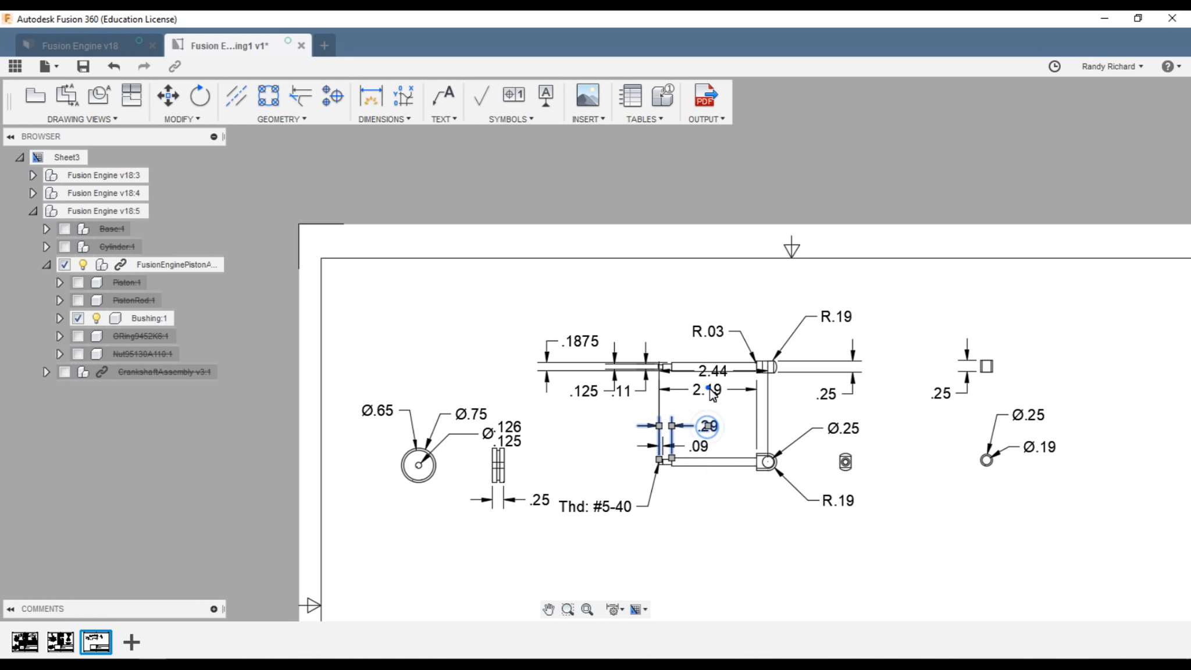
- Lower the head and pin hole baseline dimensions so they stack evenly above the shorter ones, clear of the upper rod view
{"action": "left_click", "coordinate": [709, 388]}
{"action": "left_click", "coordinate": [707, 388]}
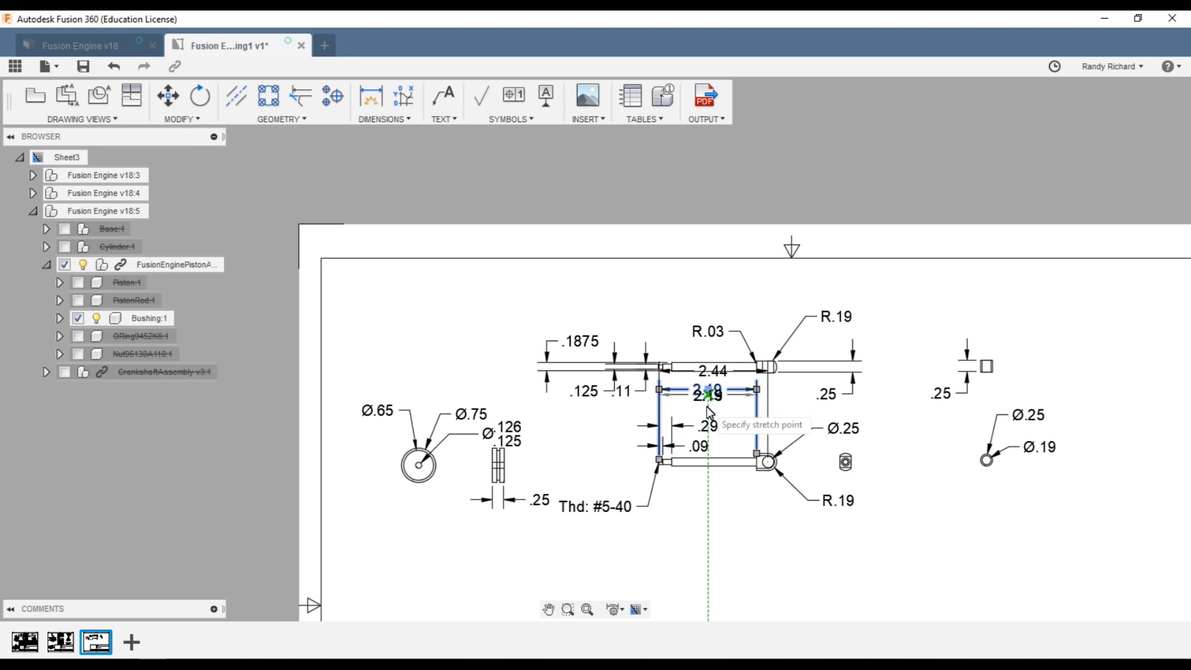
{"action": "left_click", "coordinate": [710, 412]}
{"action": "left_click", "coordinate": [714, 374]}
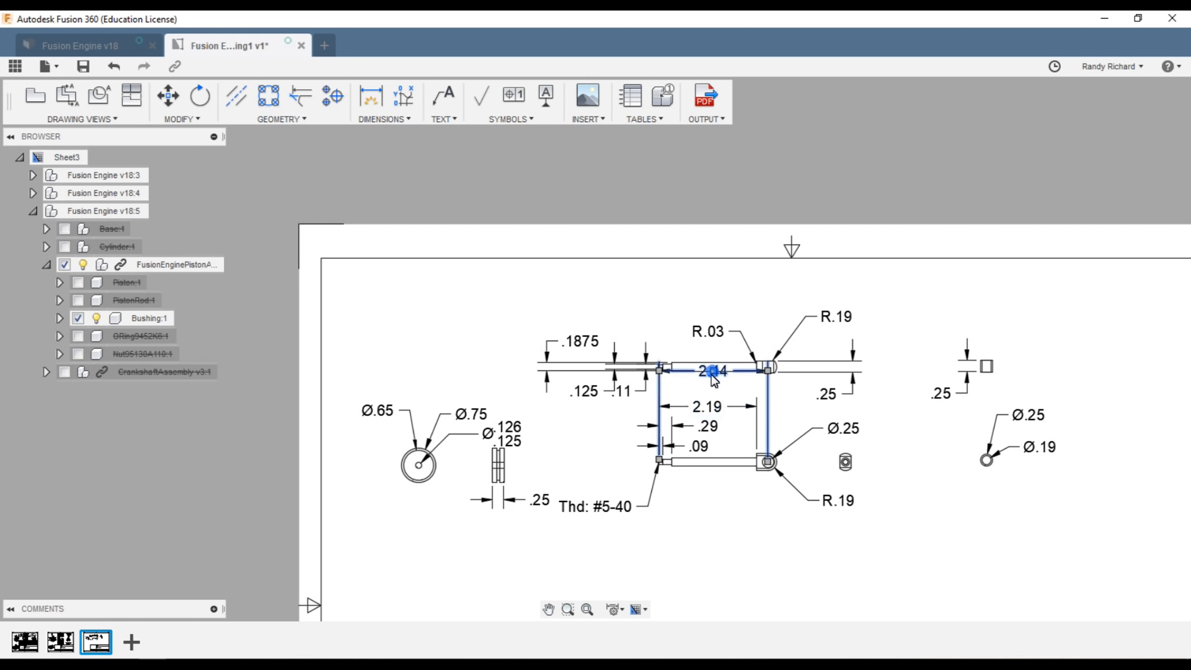
{"action": "left_click", "coordinate": [714, 371]}
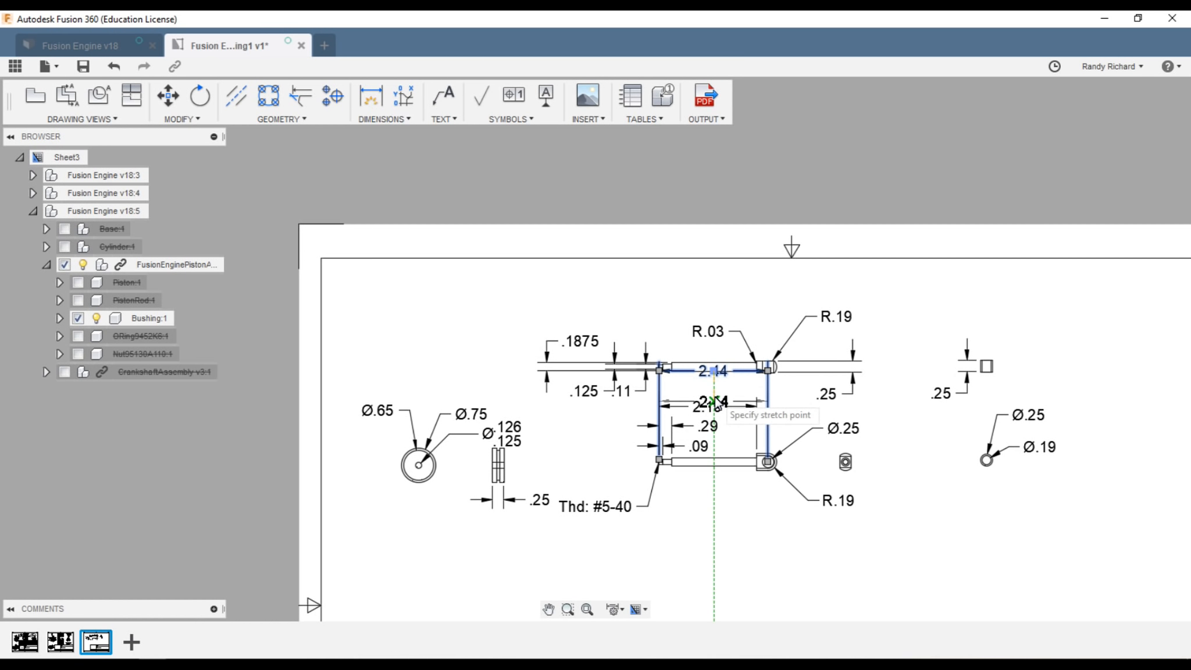
{"action": "left_click", "coordinate": [714, 387]}
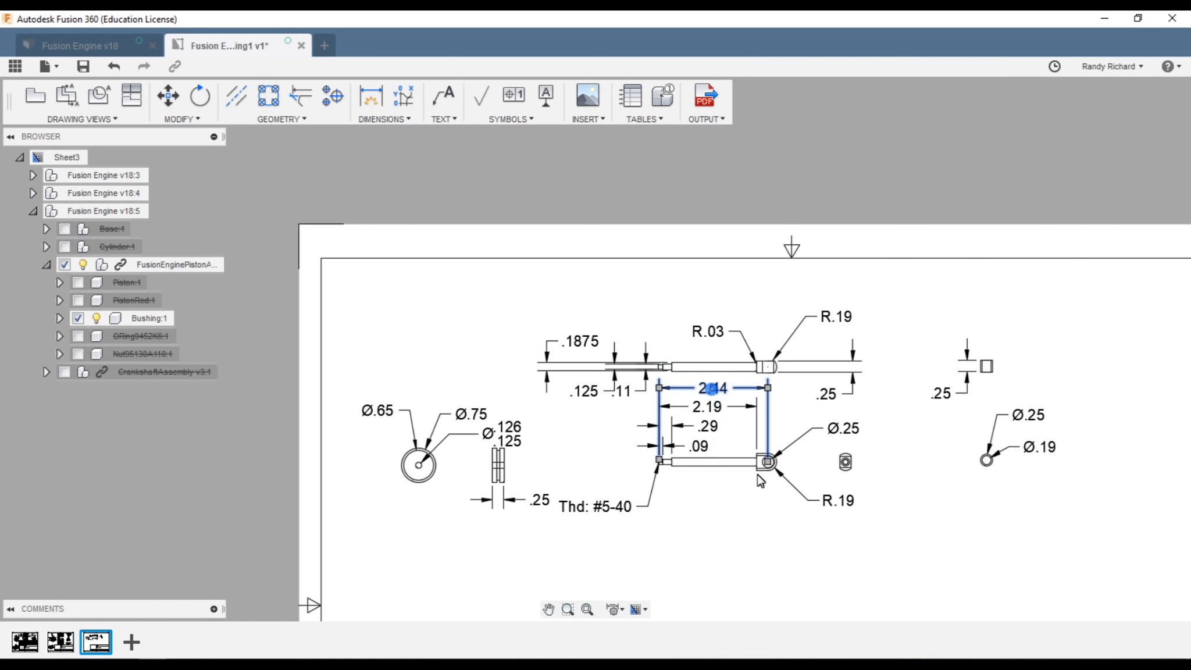
{"action": "left_click", "coordinate": [719, 563]}
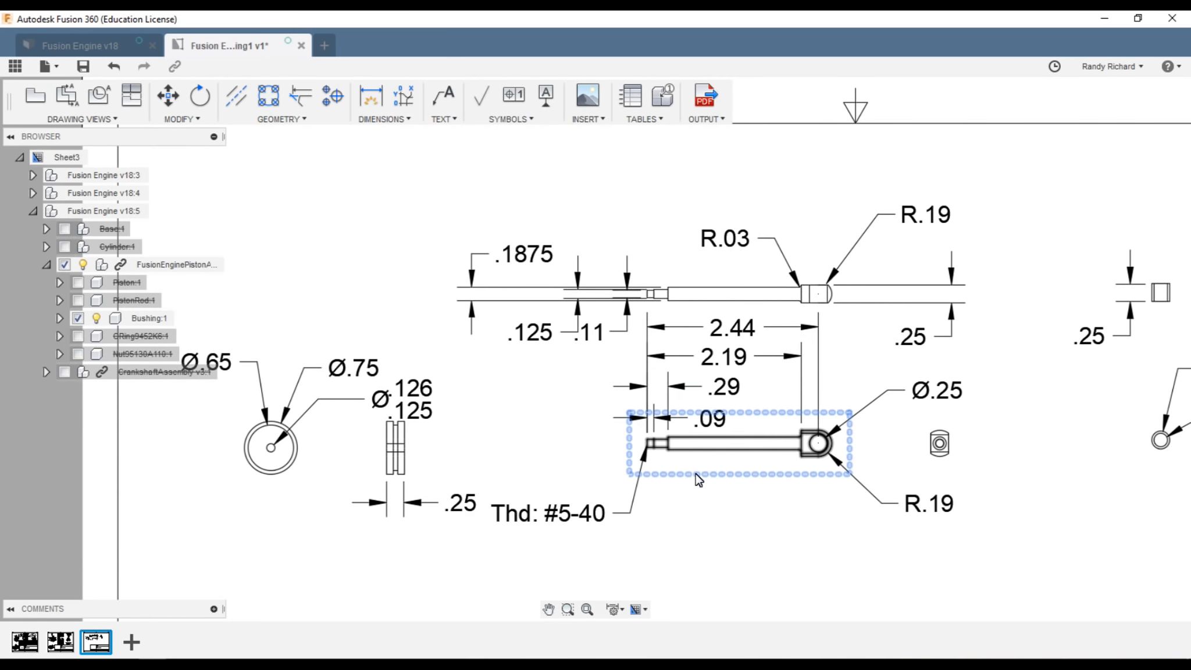
{"action": "scroll", "coordinate": [677, 477], "scroll_direction": "up", "scroll_amount": 5}
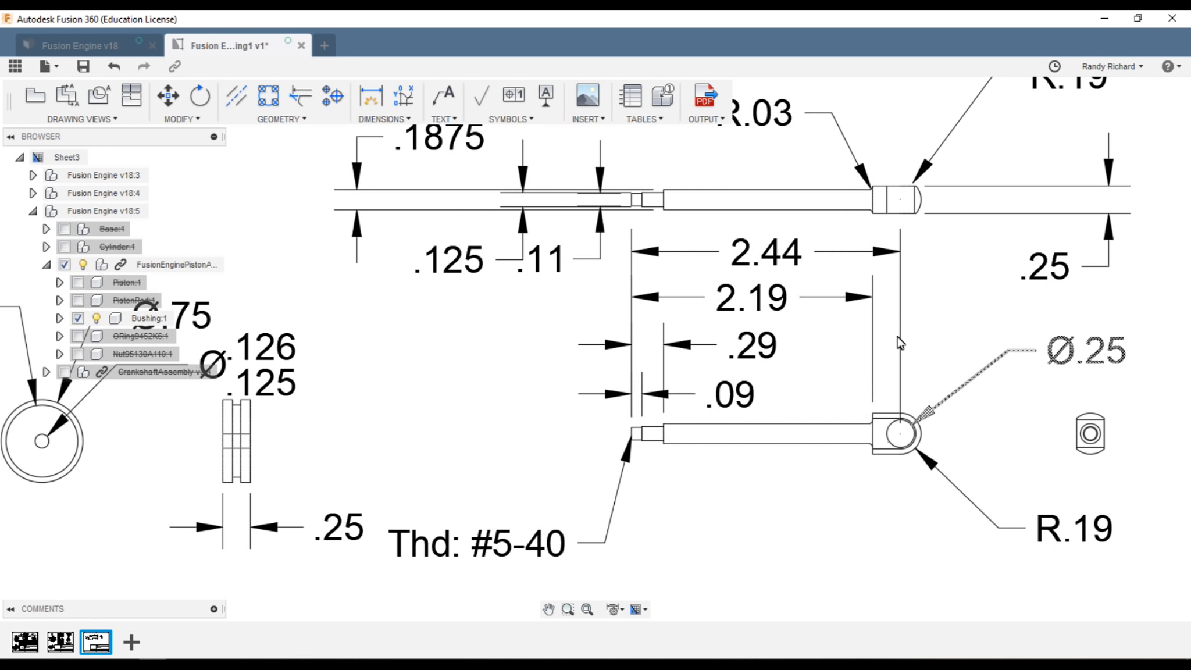
{"action": "left_click", "coordinate": [630, 96]}
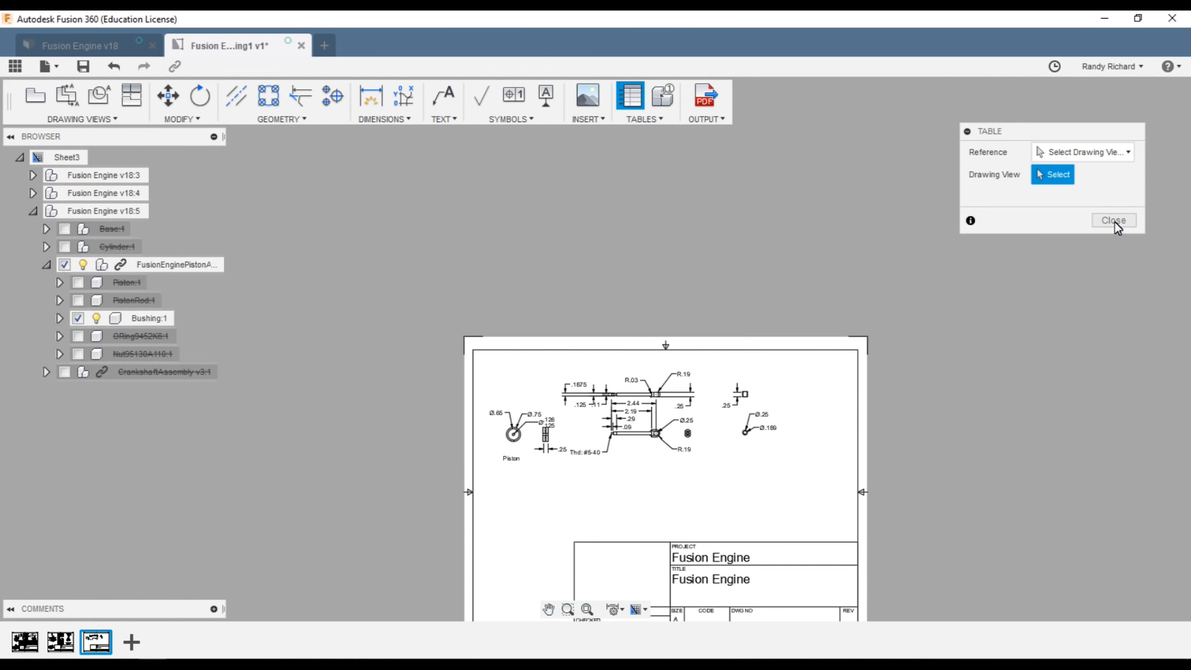
{"action": "left_click", "coordinate": [1115, 224]}
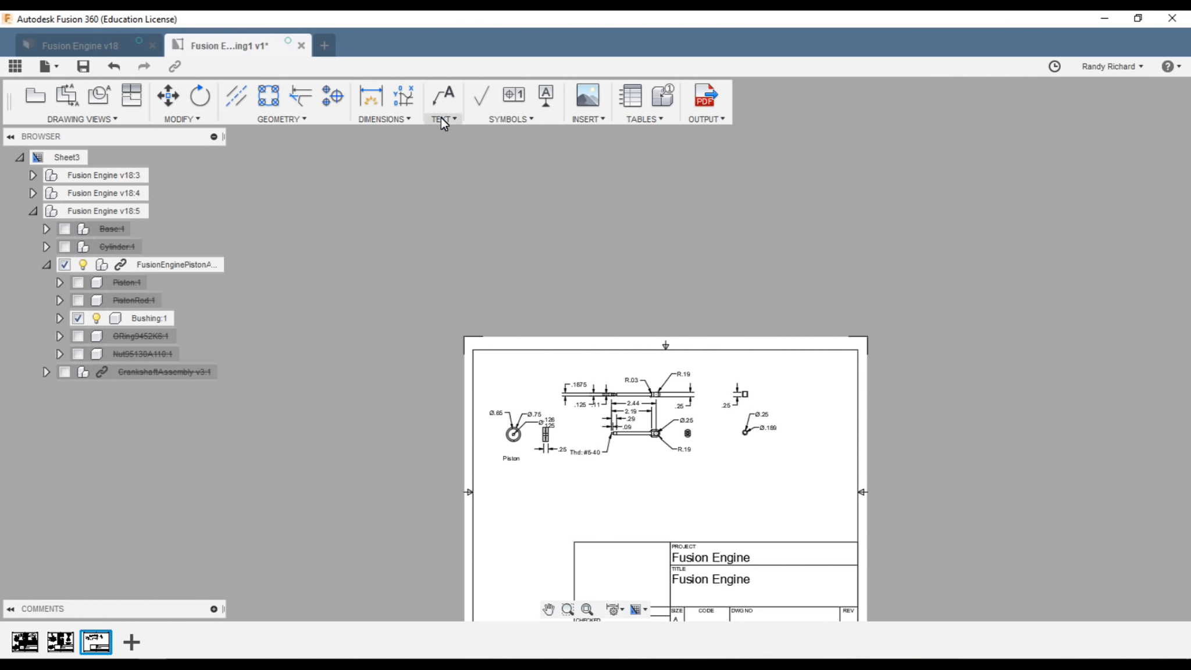
- Place a base view of the full engine below the rod views, with RIGHT orientation, visible and hidden edges, and a scale of 1:2
{"action": "left_click", "coordinate": [96, 119]}
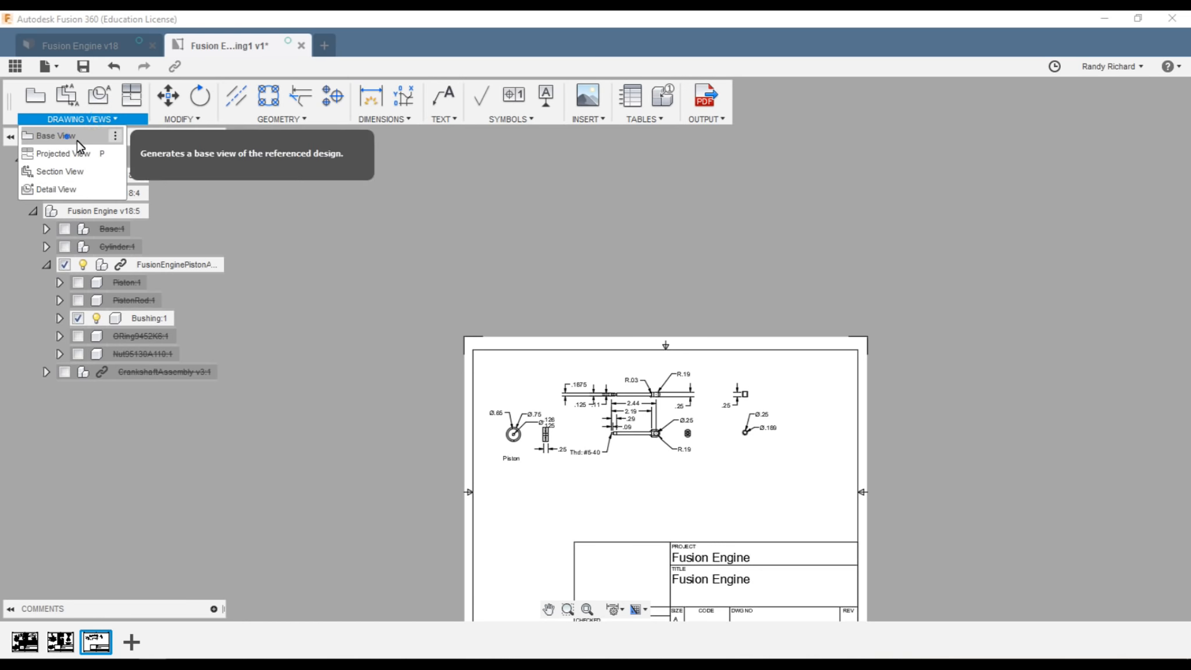
{"action": "left_click", "coordinate": [76, 140]}
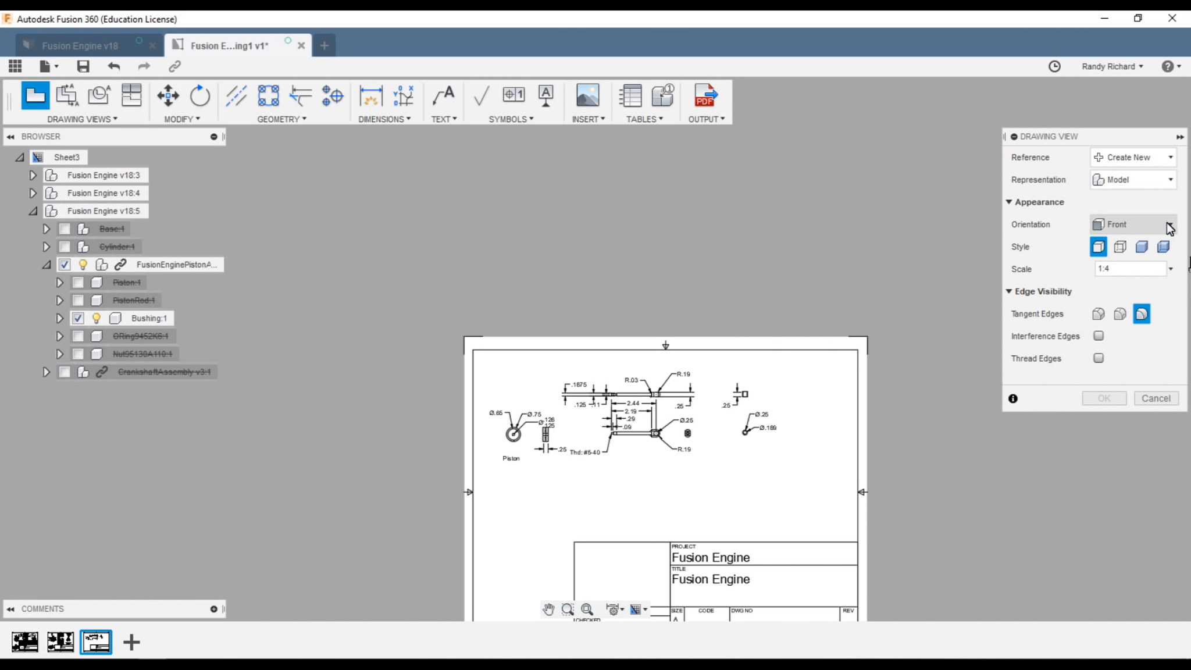
{"action": "left_click", "coordinate": [1169, 226]}
{"action": "left_click", "coordinate": [1139, 282]}
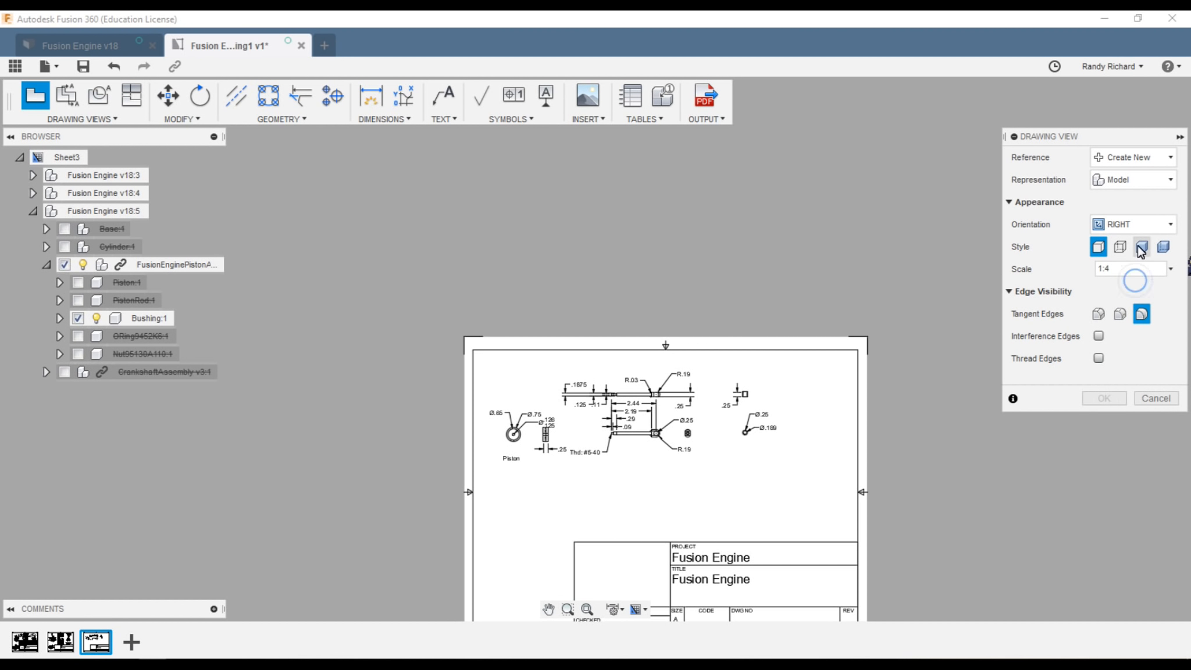
{"action": "left_click", "coordinate": [1120, 246]}
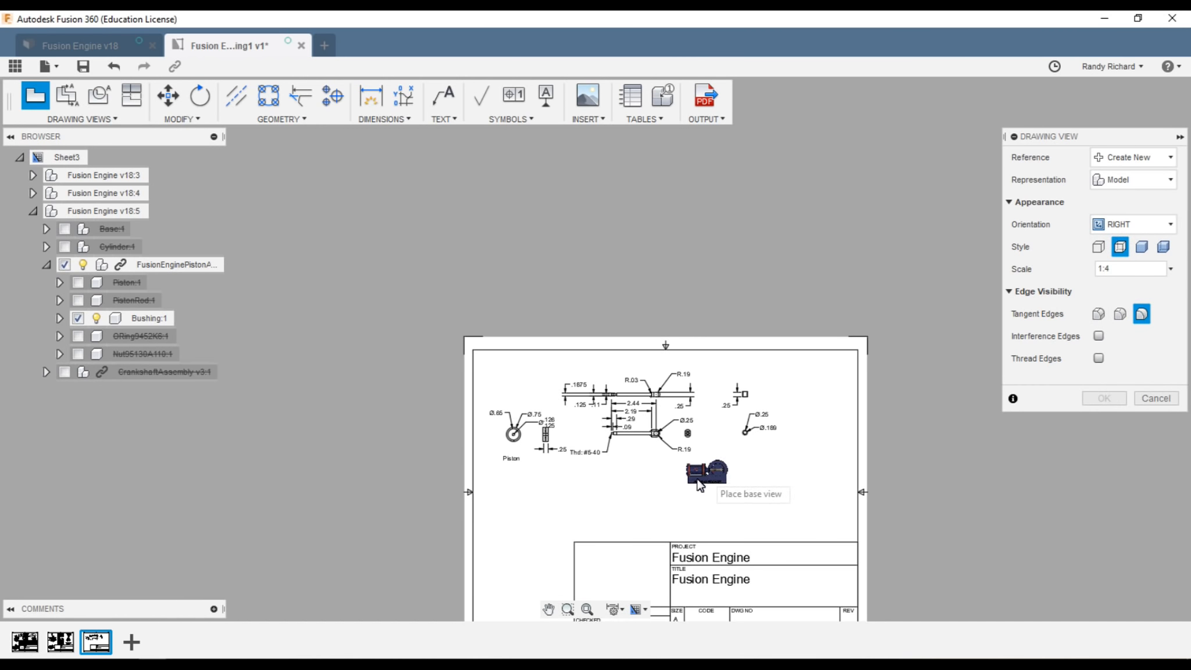
{"action": "left_click", "coordinate": [1172, 269]}
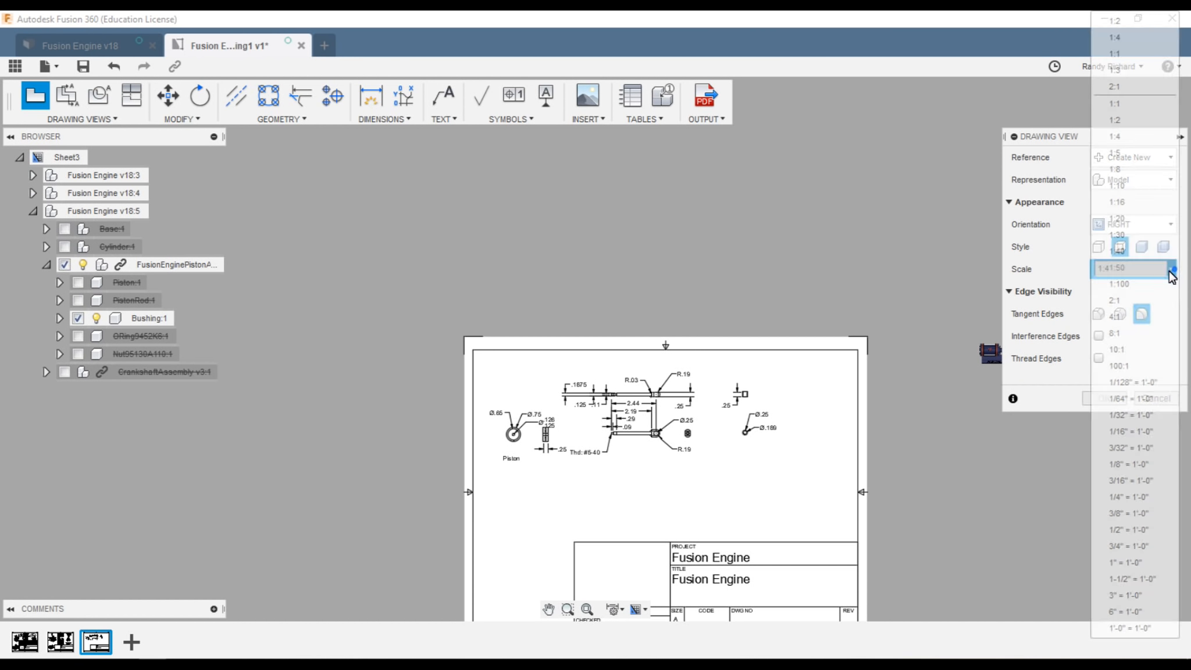
{"action": "left_click", "coordinate": [1134, 138]}
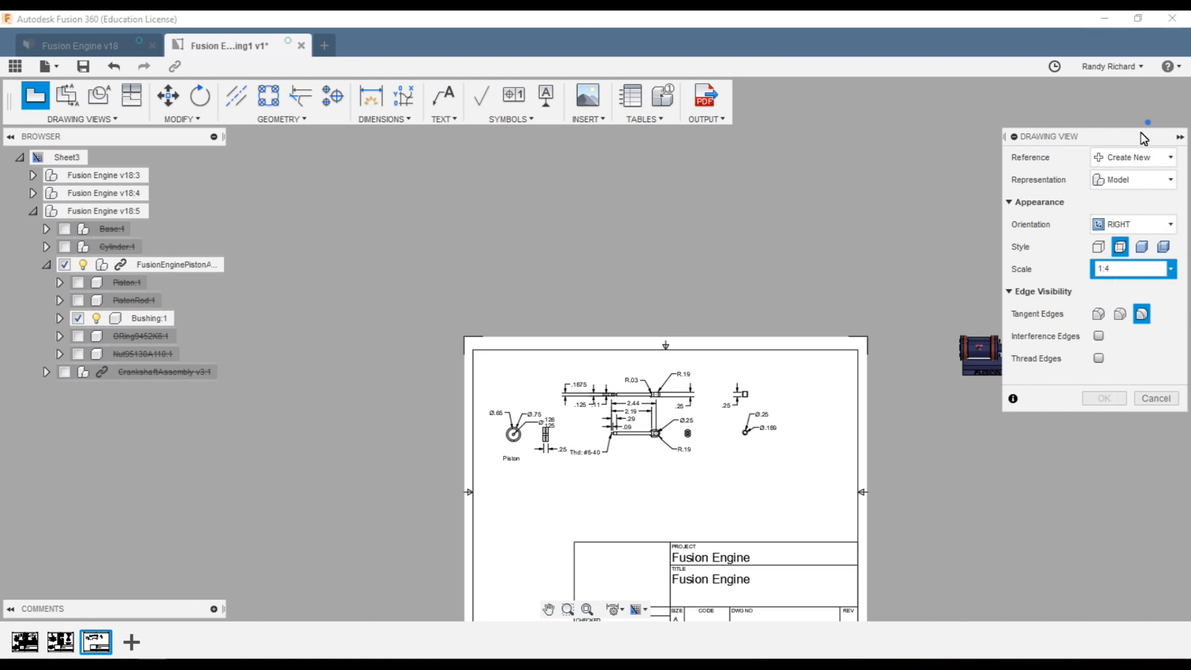
{"action": "left_click", "coordinate": [648, 492]}
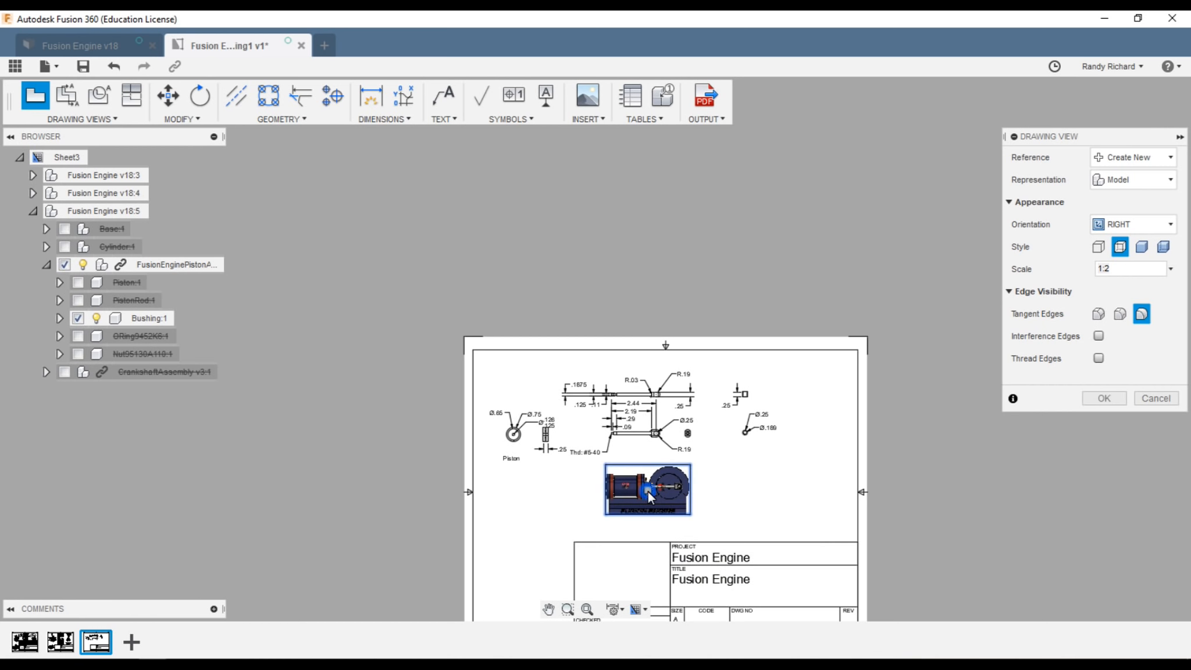
{"action": "left_click", "coordinate": [1108, 398]}
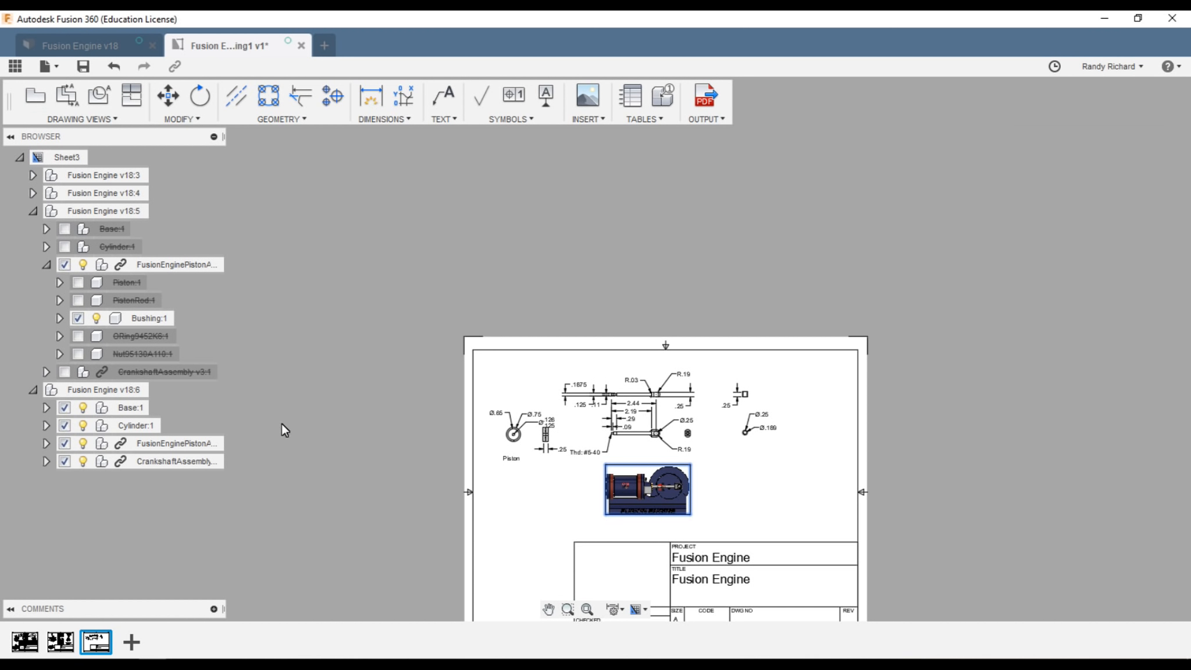
- Exclude the base, cylinder and crankshaft assembly from the new base view, leaving only the piston assembly
{"action": "left_click", "coordinate": [65, 407]}
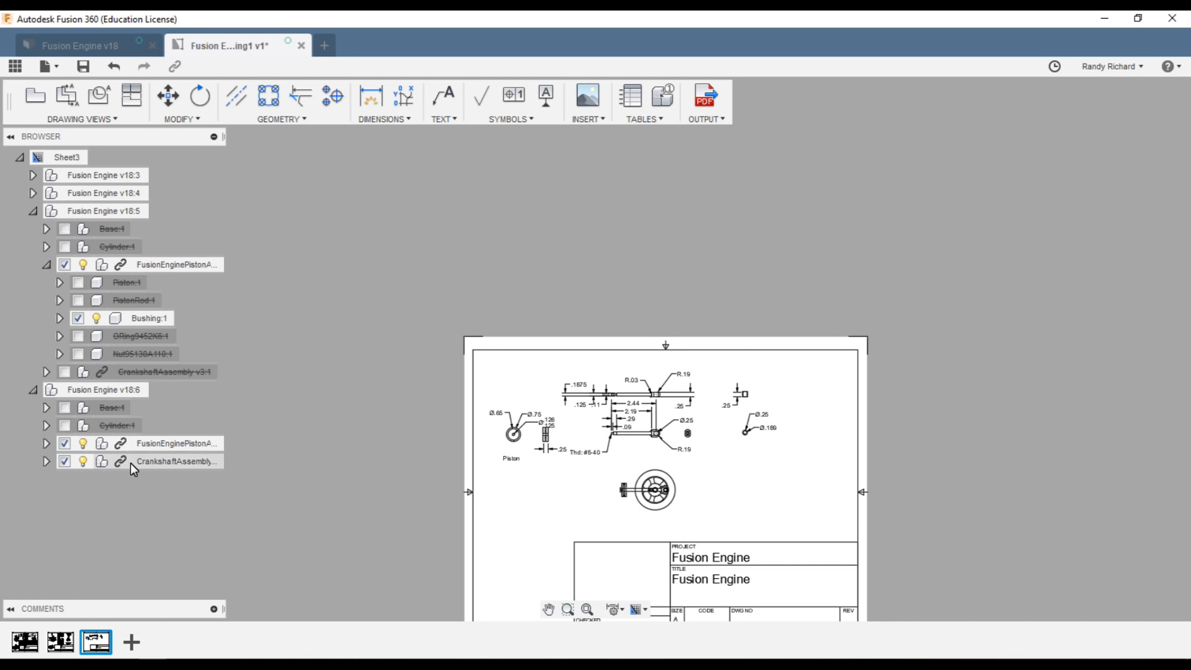
{"action": "left_click", "coordinate": [64, 462]}
- Move the piston assembly view to the lower-left area of the sheet, beside the title block
{"action": "left_click", "coordinate": [668, 494]}
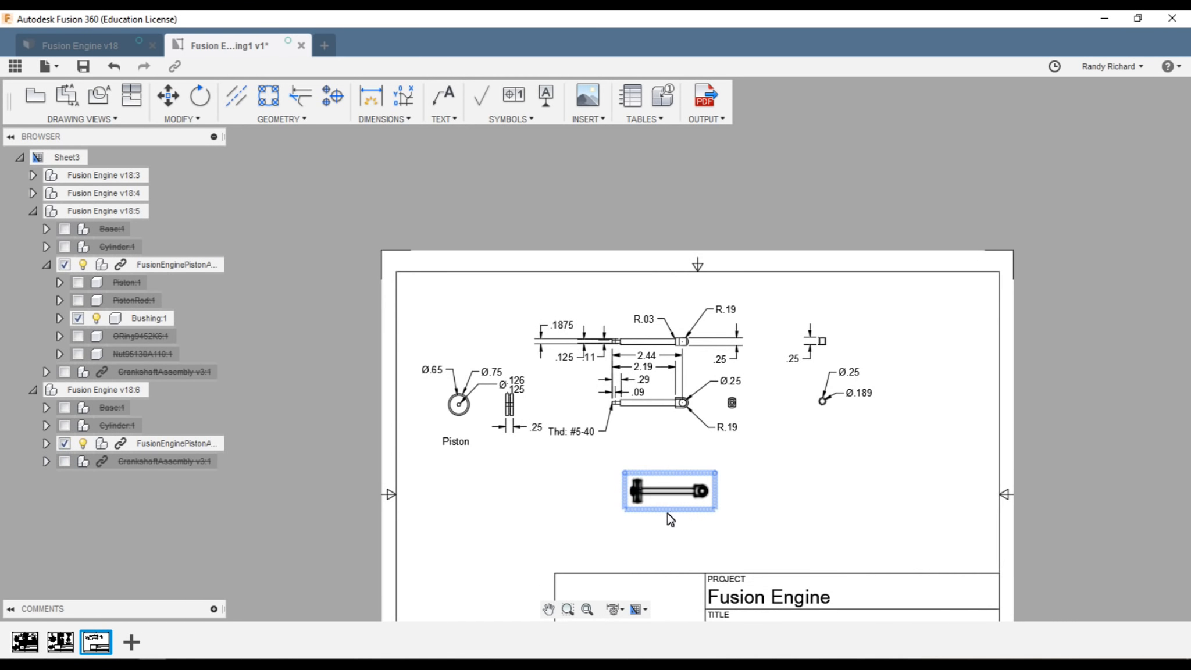
{"action": "left_click", "coordinate": [680, 502]}
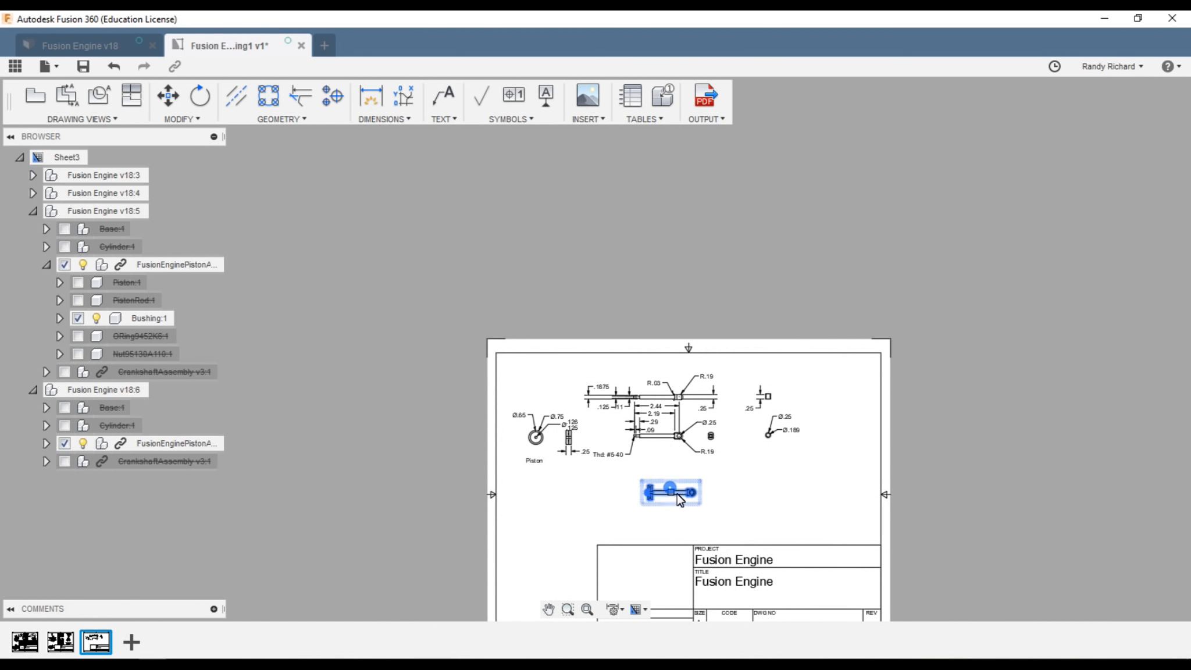
{"action": "left_click", "coordinate": [671, 493]}
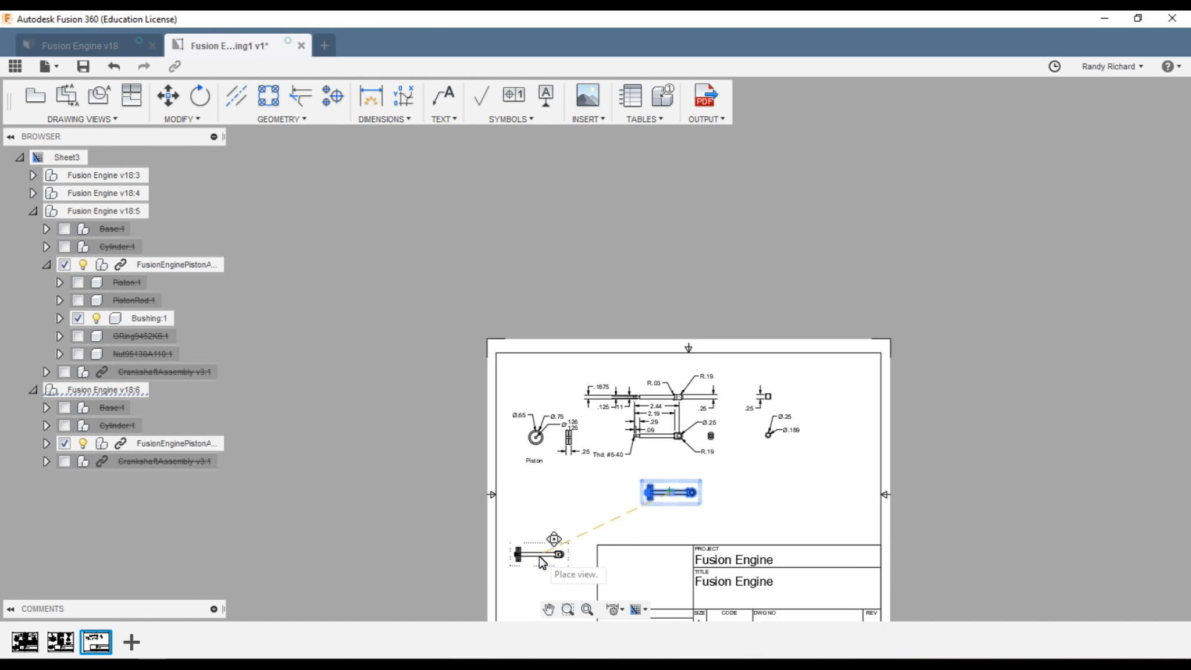
{"action": "left_click", "coordinate": [552, 560]}
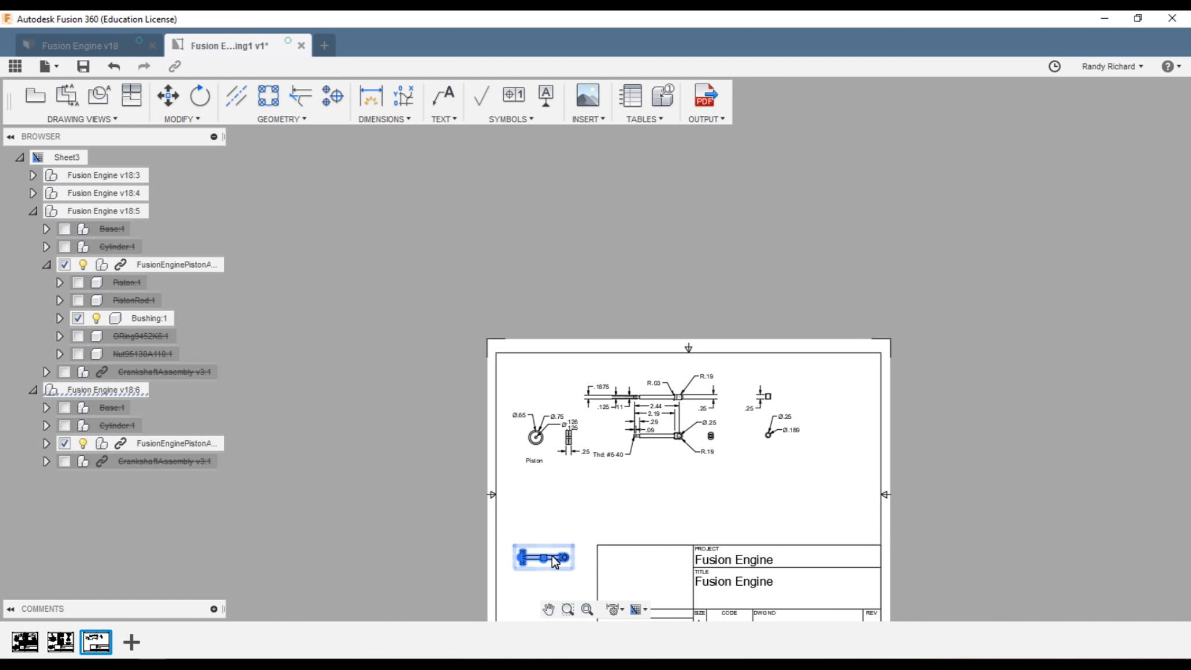
{"action": "left_click", "coordinate": [561, 527]}
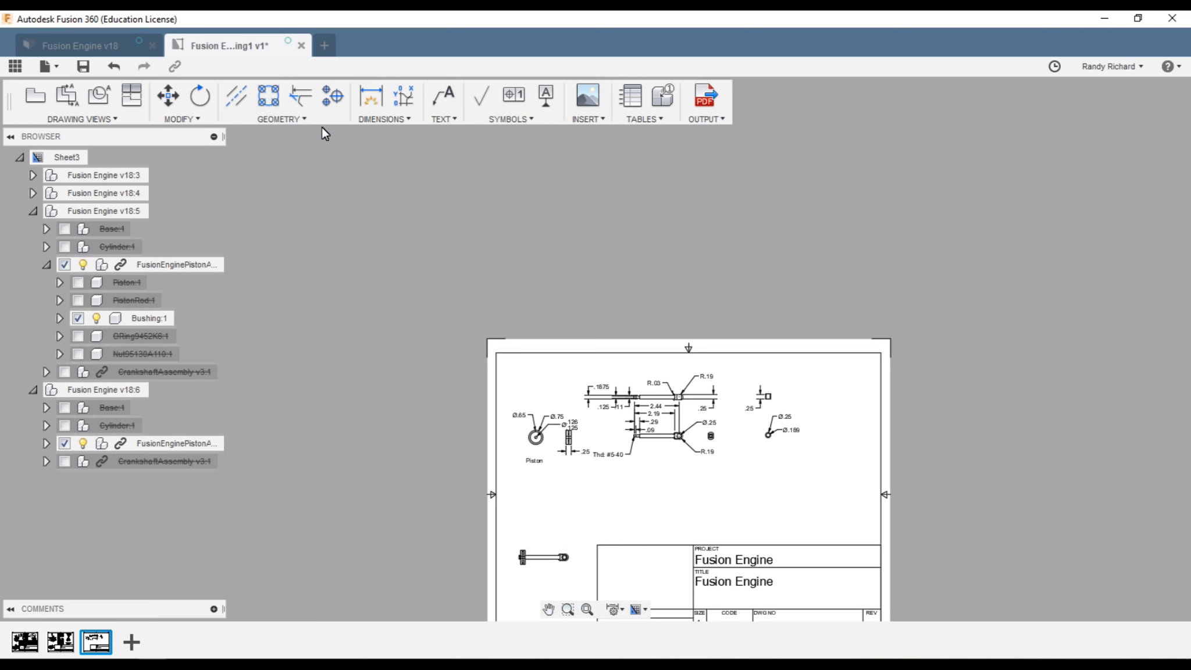
- Insert a parts list for the piston assembly view, placed directly above the title block against the sheet's right border
{"action": "left_click", "coordinate": [644, 119]}
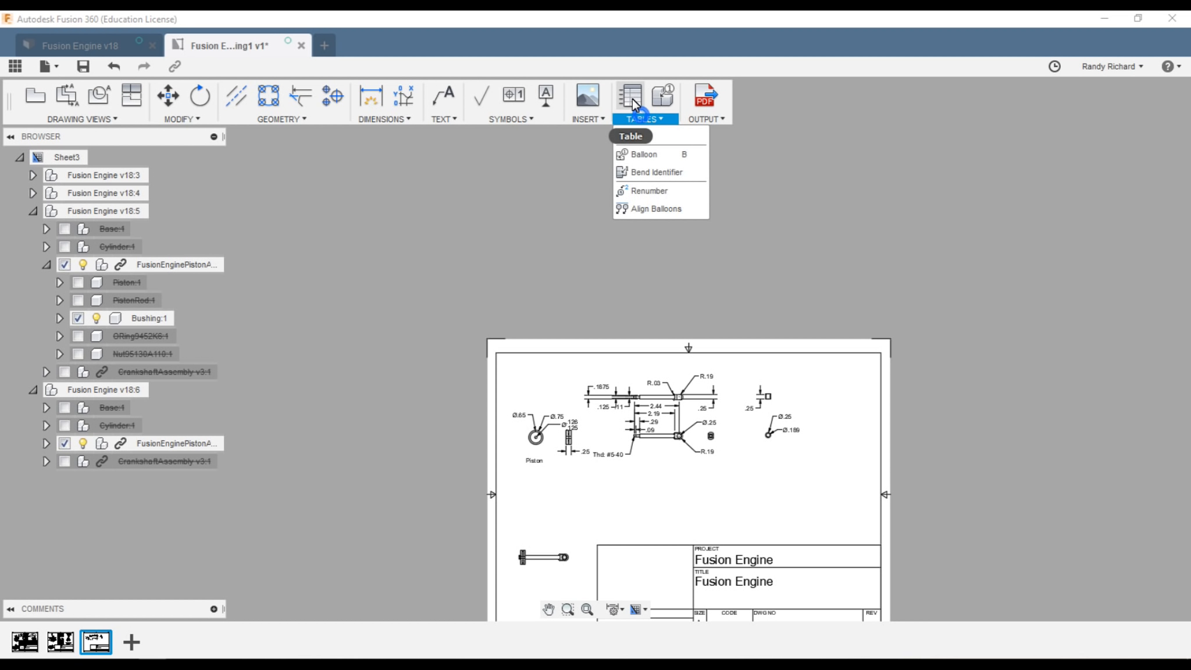
{"action": "left_click", "coordinate": [634, 138]}
{"action": "left_click", "coordinate": [556, 557]}
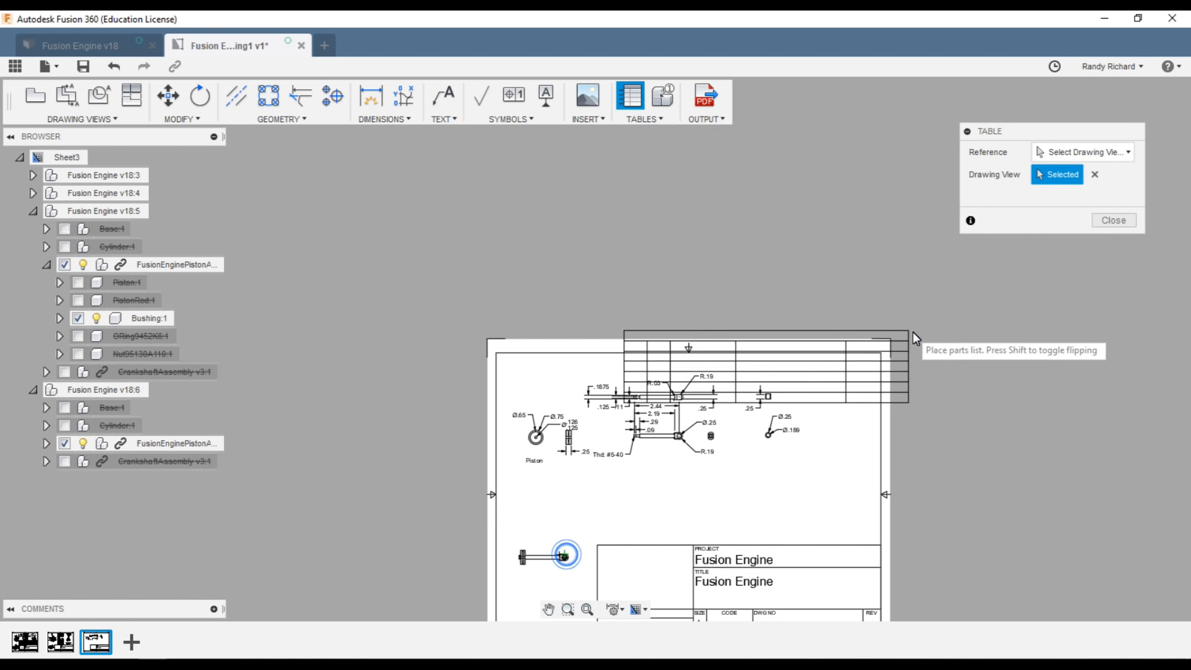
{"action": "left_click", "coordinate": [883, 477]}
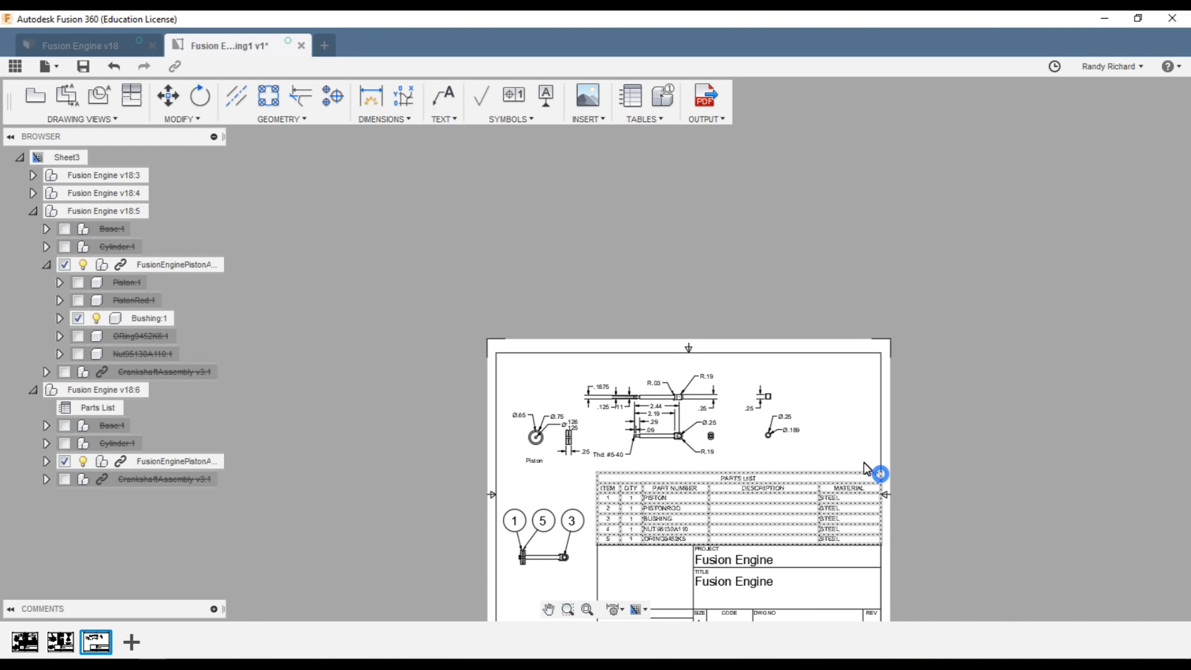
{"action": "scroll", "coordinate": [570, 573], "scroll_direction": "up", "scroll_amount": 1}
{"action": "scroll", "coordinate": [543, 547], "scroll_direction": "down", "scroll_amount": 1}
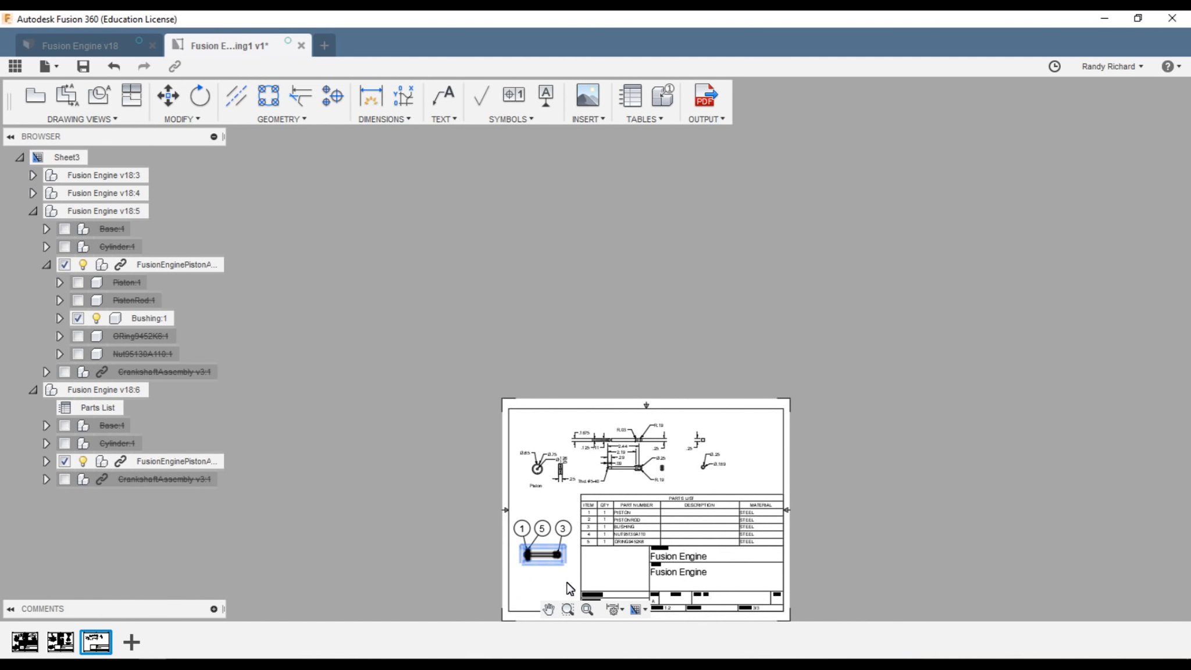
{"action": "scroll", "coordinate": [634, 574], "scroll_direction": "up", "scroll_amount": 1}
{"action": "scroll", "coordinate": [639, 564], "scroll_direction": "up", "scroll_amount": 1}
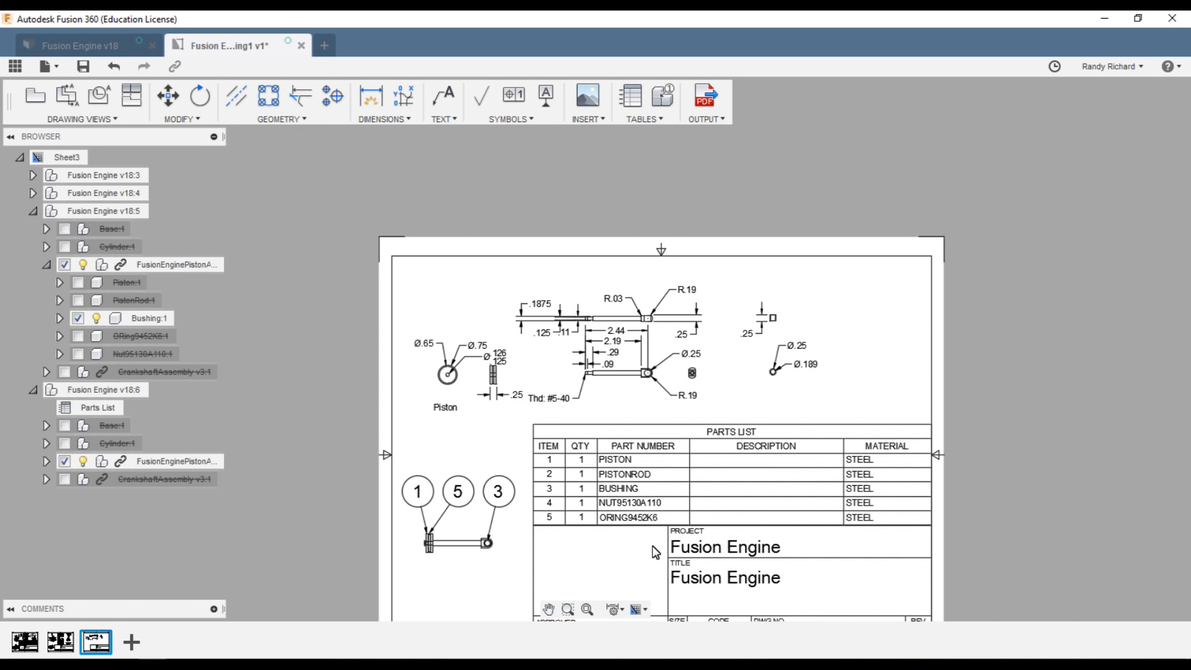
{"action": "left_click", "coordinate": [638, 506]}
- Examine the animated motion of the piston, cylinder and crankshaft in the Elmer#25Engine model from isometric and front angles, and end the animation
{"action": "scroll", "coordinate": [756, 298], "scroll_direction": "down", "scroll_amount": 2}
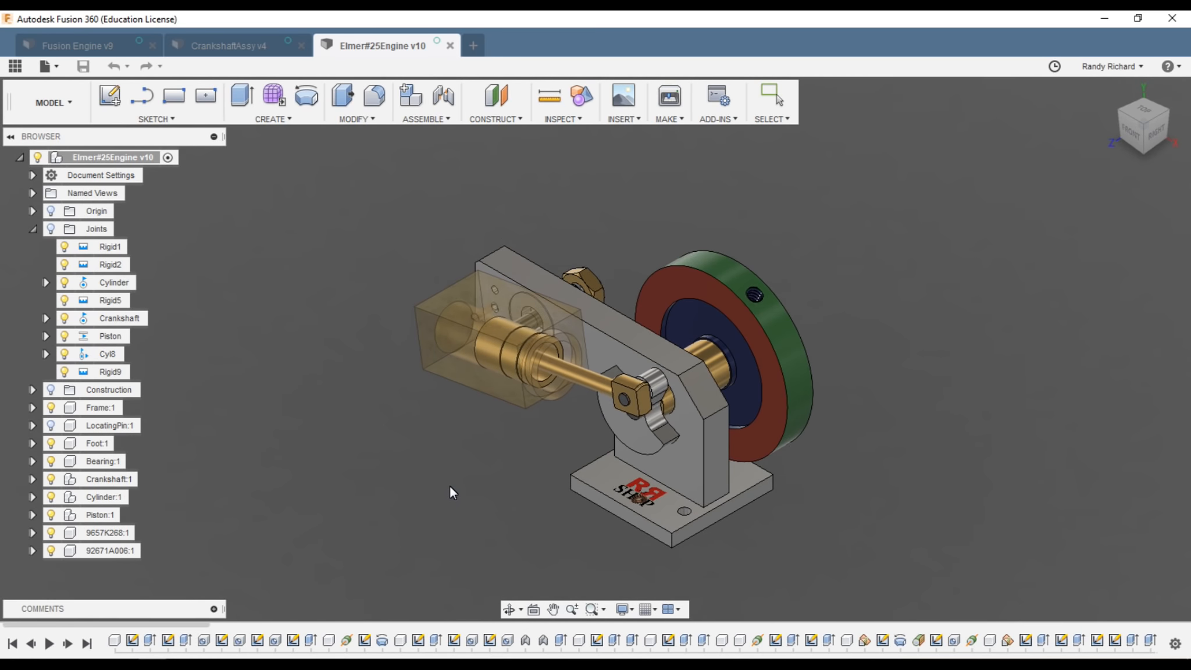
{"action": "scroll", "coordinate": [462, 460], "scroll_direction": "down", "scroll_amount": 2}
{"action": "scroll", "coordinate": [462, 459], "scroll_direction": "up", "scroll_amount": 2}
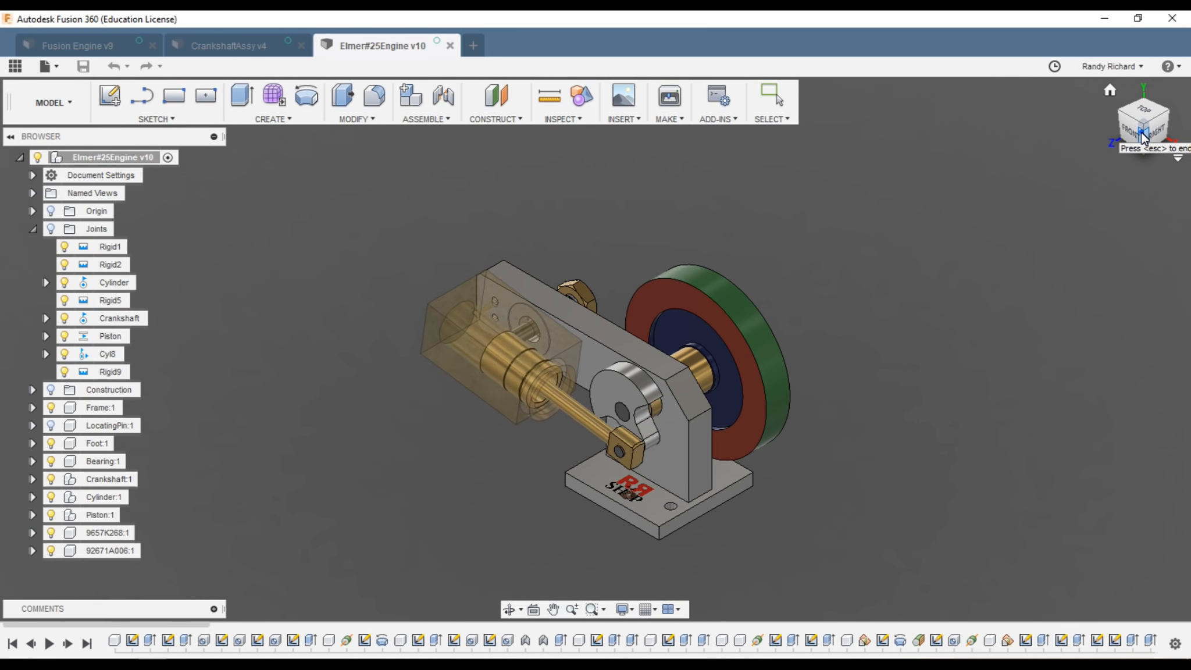
{"action": "mouse_move", "coordinate": [1144, 137]}
{"action": "left_mouse_down"}
{"action": "mouse_move", "coordinate": [877, 110]}
{"action": "mouse_move", "coordinate": [916, 129]}
{"action": "mouse_move", "coordinate": [997, 129]}
{"action": "mouse_move", "coordinate": [1110, 110]}
{"action": "mouse_move", "coordinate": [1180, 133]}
{"action": "mouse_move", "coordinate": [1142, 140]}
{"action": "left_mouse_up"}
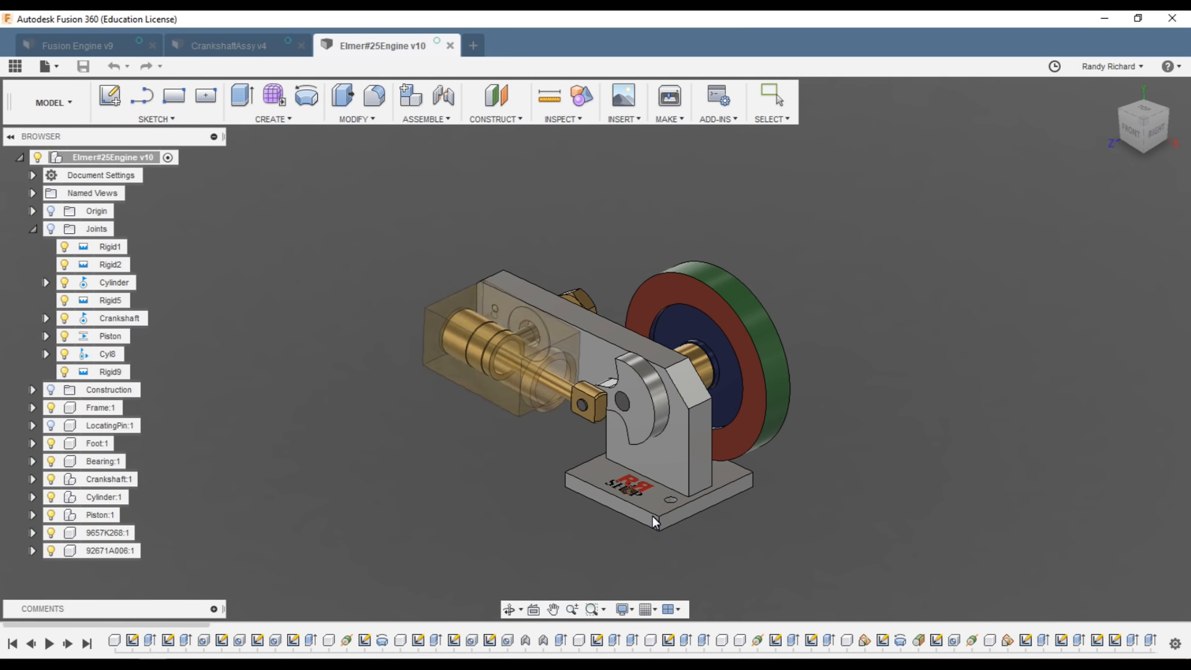
{"action": "left_click", "coordinate": [1132, 131]}
{"action": "left_click_drag", "start_coordinate": [1169, 107], "coordinate": [28, 126]}
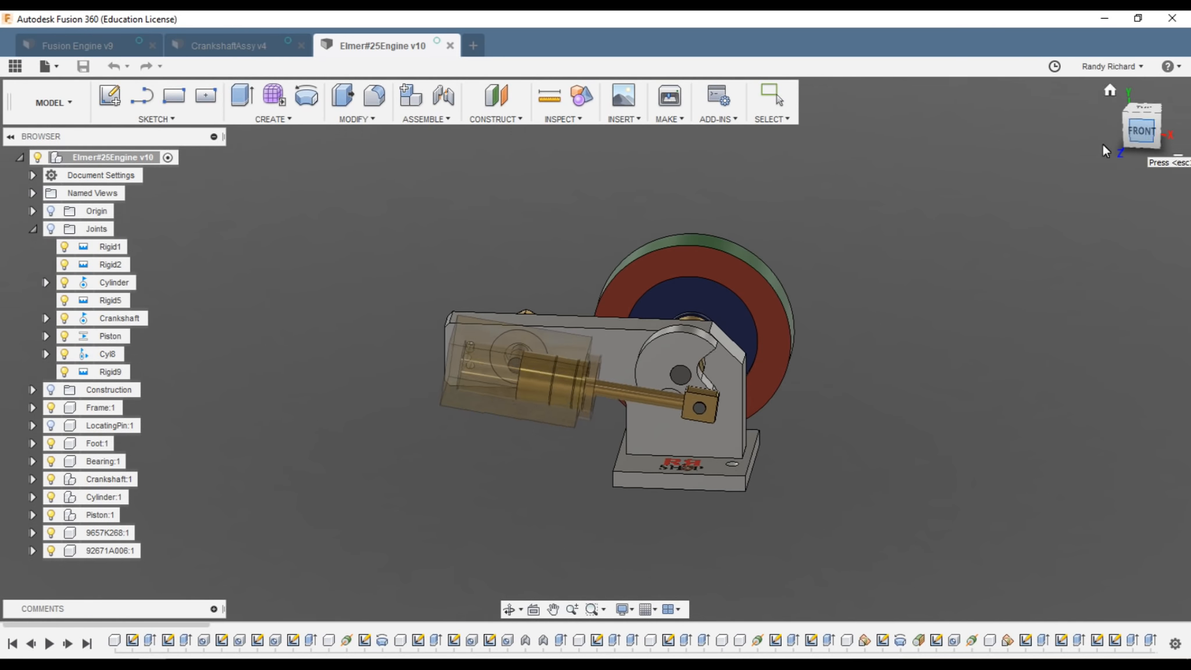
{"action": "scroll", "coordinate": [465, 376], "scroll_direction": "up", "scroll_amount": 6}
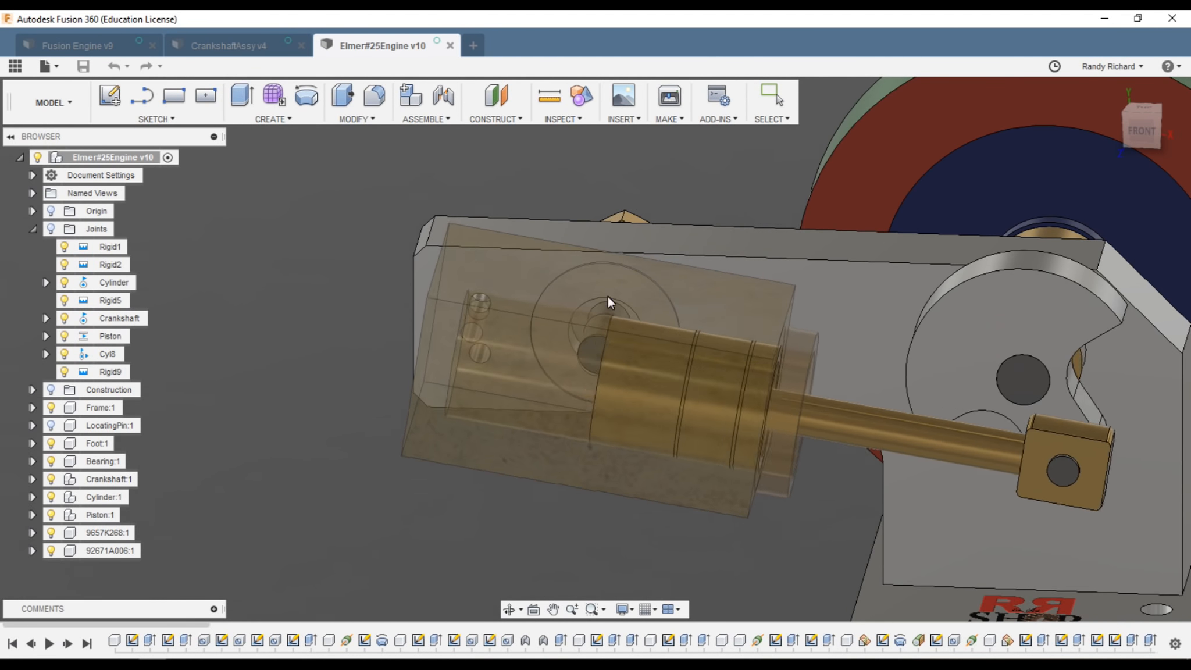
{"action": "scroll", "coordinate": [439, 375], "scroll_direction": "down", "scroll_amount": 4}
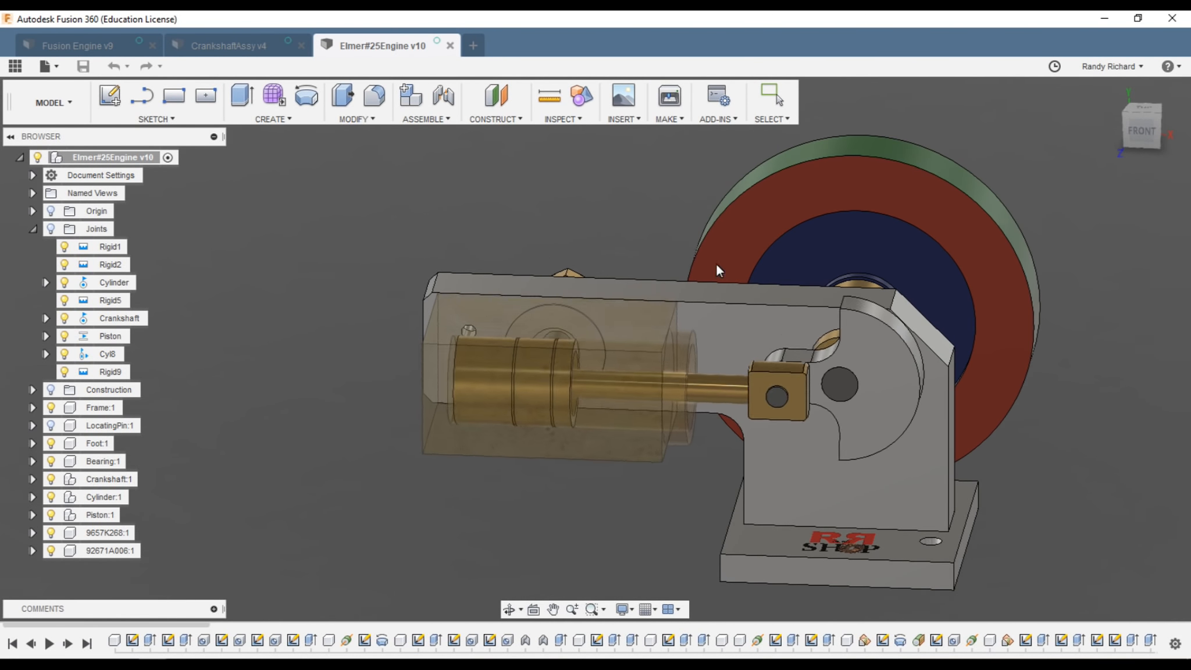
{"action": "scroll", "coordinate": [685, 271], "scroll_direction": "down", "scroll_amount": 2}
{"action": "left_click_drag", "start_coordinate": [1143, 133], "coordinate": [1078, 144]}
{"action": "scroll", "coordinate": [351, 423], "scroll_direction": "down", "scroll_amount": 3}
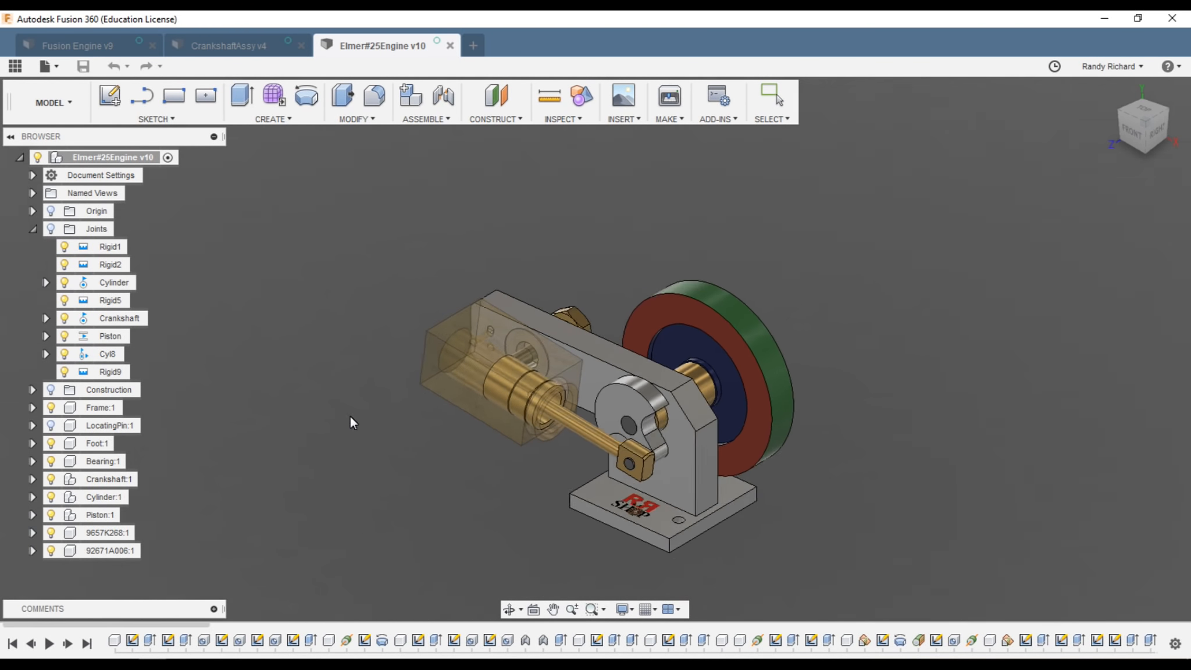
{"action": "scroll", "coordinate": [503, 529], "scroll_direction": "up", "scroll_amount": 2}
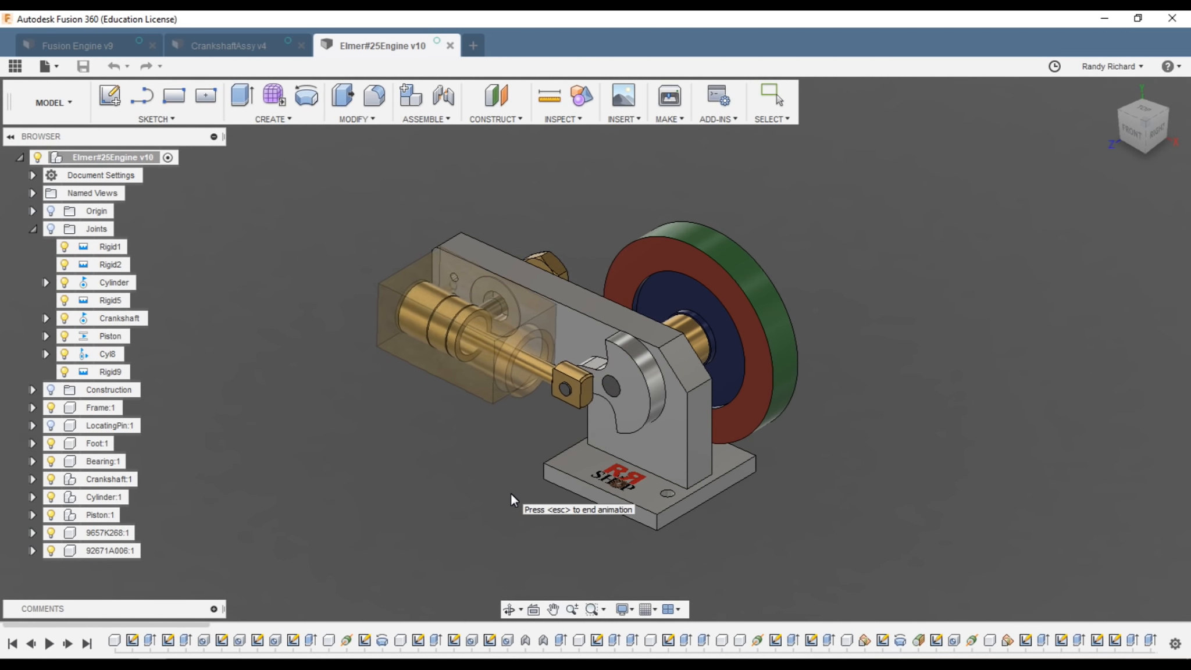
{"action": "mouse_move", "coordinate": [1154, 129]}
{"action": "left_mouse_down"}
{"action": "mouse_move", "coordinate": [1141, 129]}
{"action": "mouse_move", "coordinate": [1156, 137]}
{"action": "left_mouse_up"}
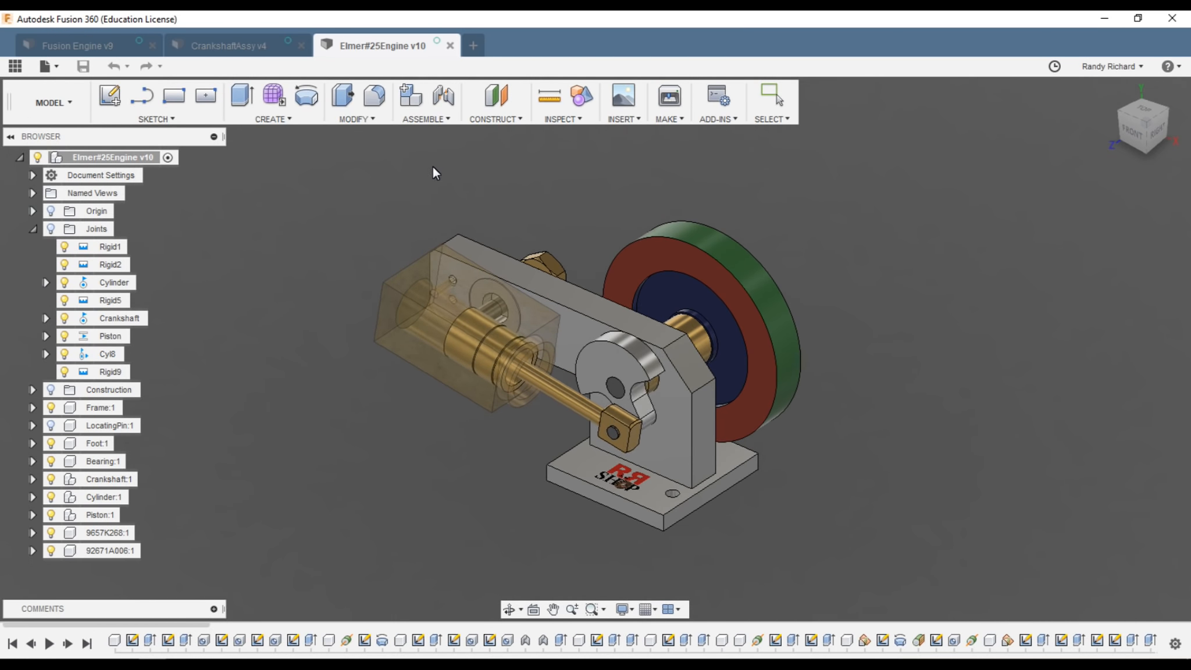
{"action": "key", "text": "Escape"}
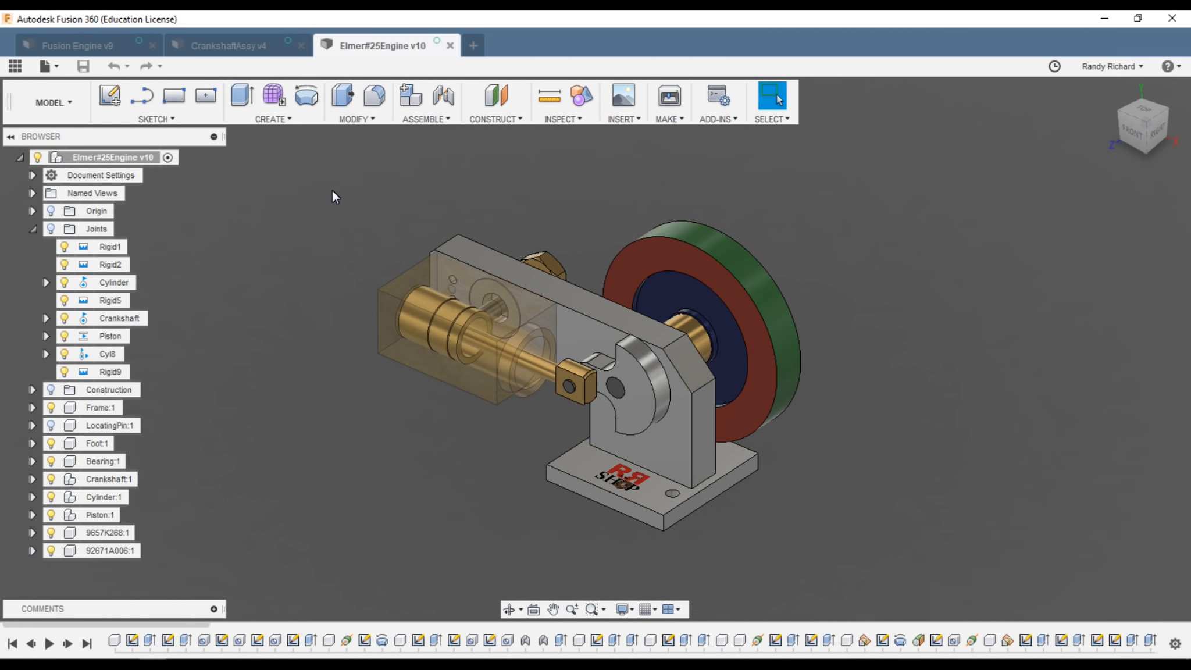